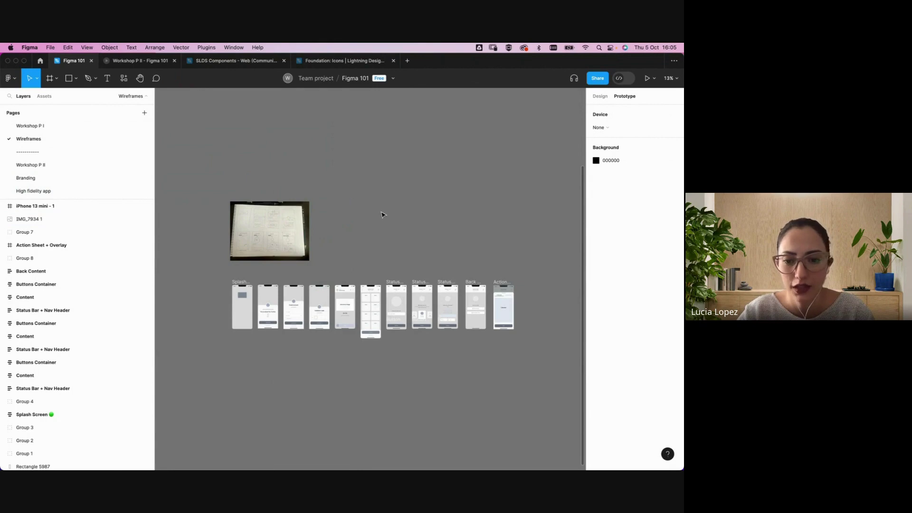
Examine the hand-drawn sketch photo and the row of wireframe screens on the Wireframes page
scroll(383, 214, "up", 3)
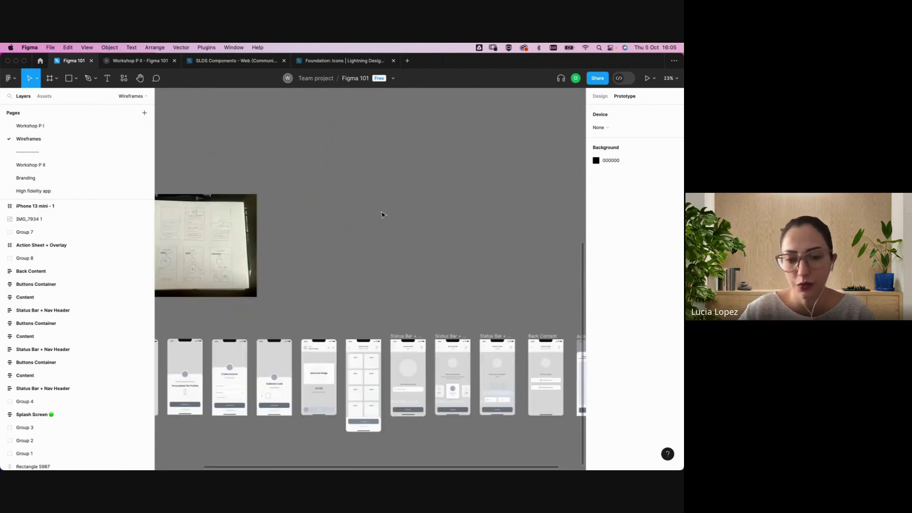
scroll(392, 254, "down", 5)
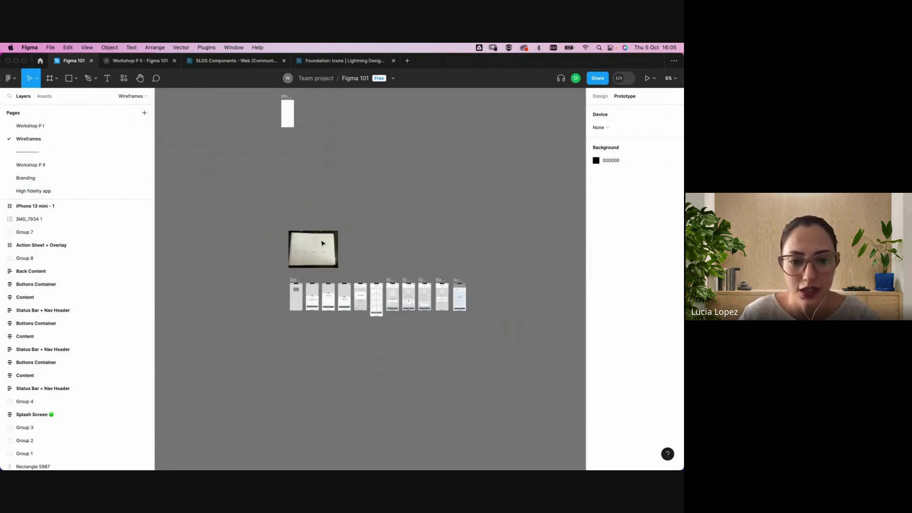
scroll(323, 244, "up", 6)
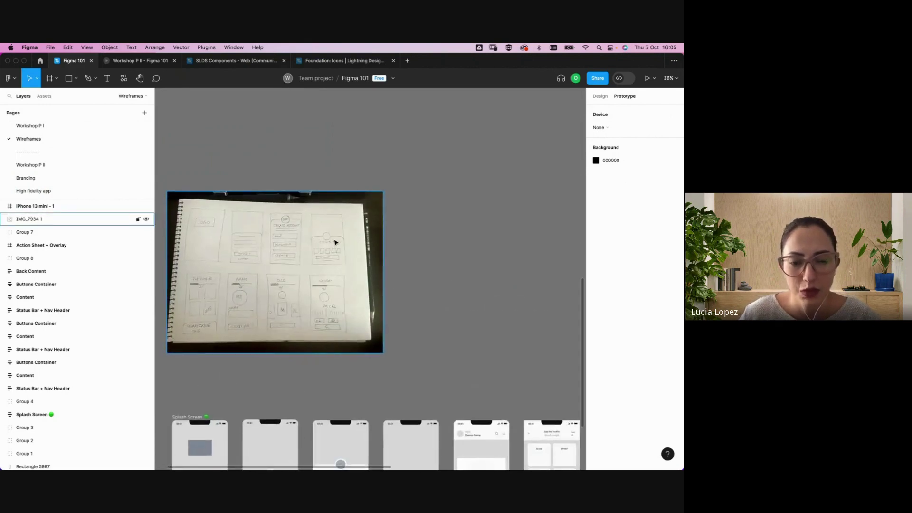
scroll(323, 243, "left", 2)
scroll(323, 243, "down", 1)
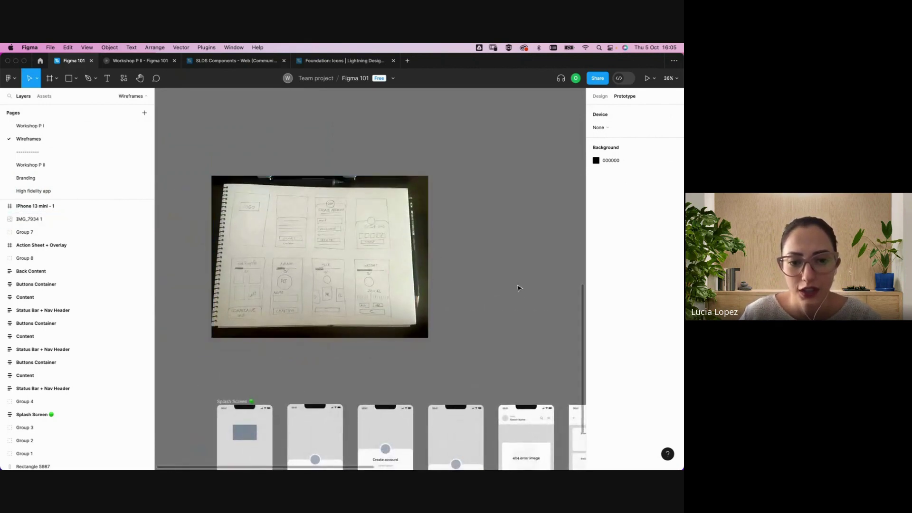
scroll(518, 288, "down", 5)
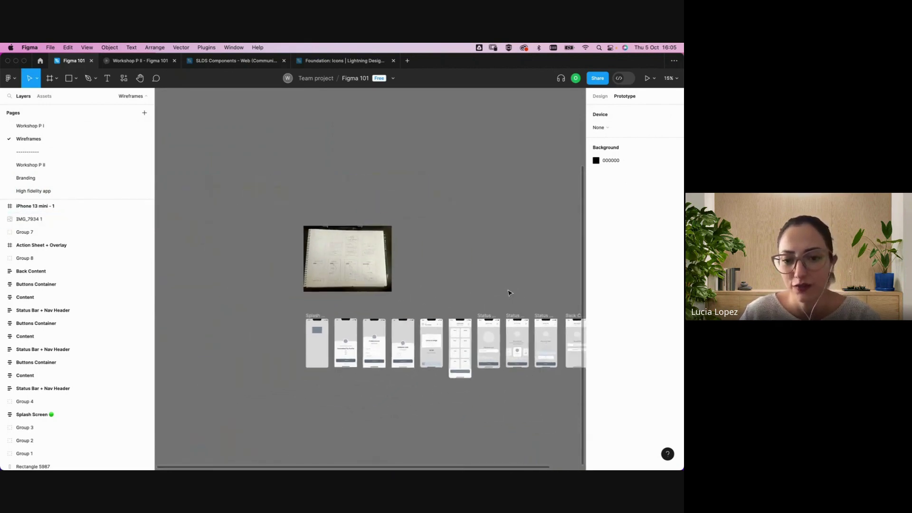
scroll(510, 293, "right", 4)
scroll(510, 292, "down", 1)
left_click_drag(475, 379, 181, 156)
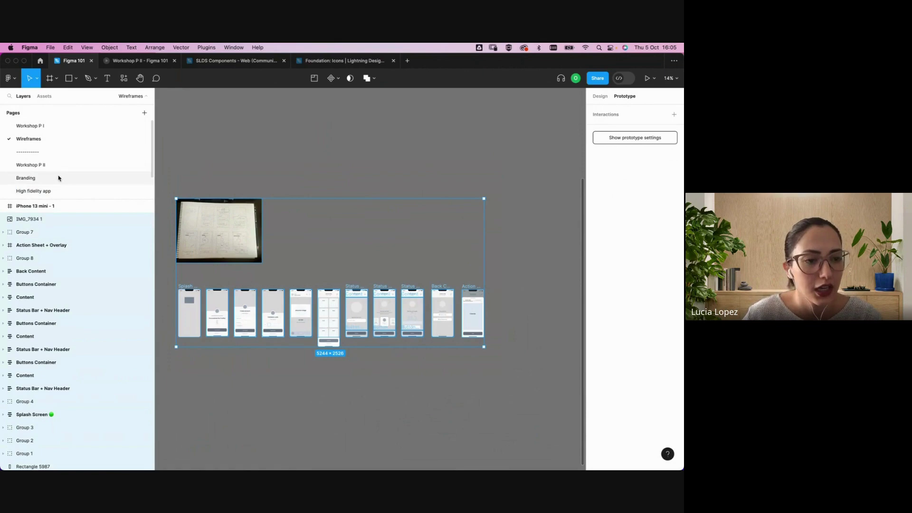
left_click(317, 165)
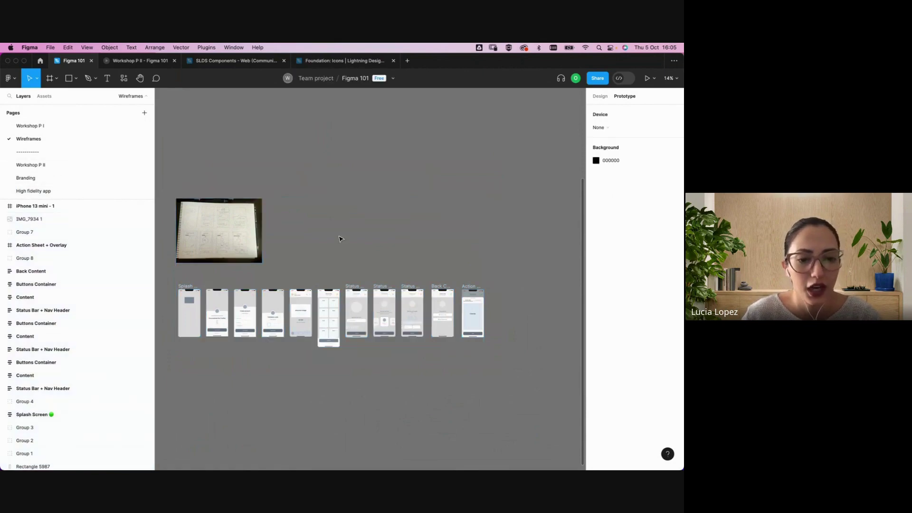
Open the Branding page and examine the main logo and the grey scale in the brand kit
left_click(49, 183)
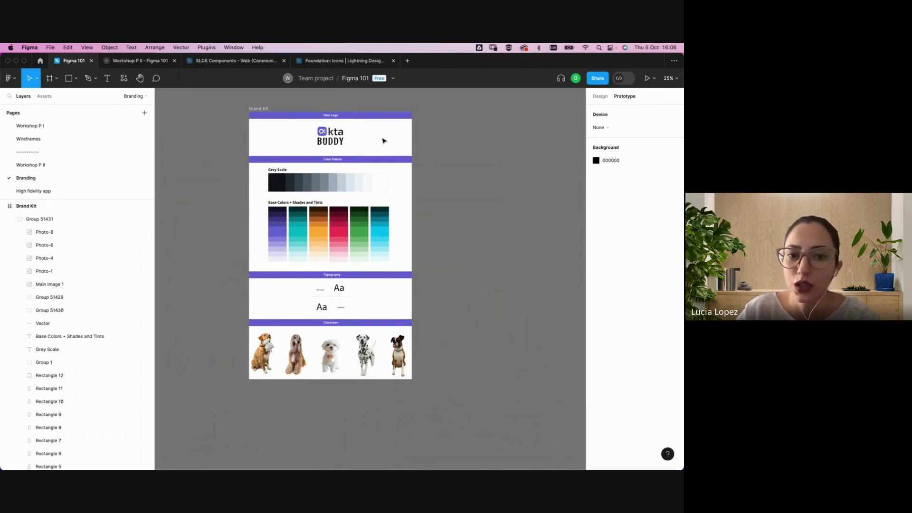
scroll(384, 141, "up", 5)
scroll(384, 141, "left", 3)
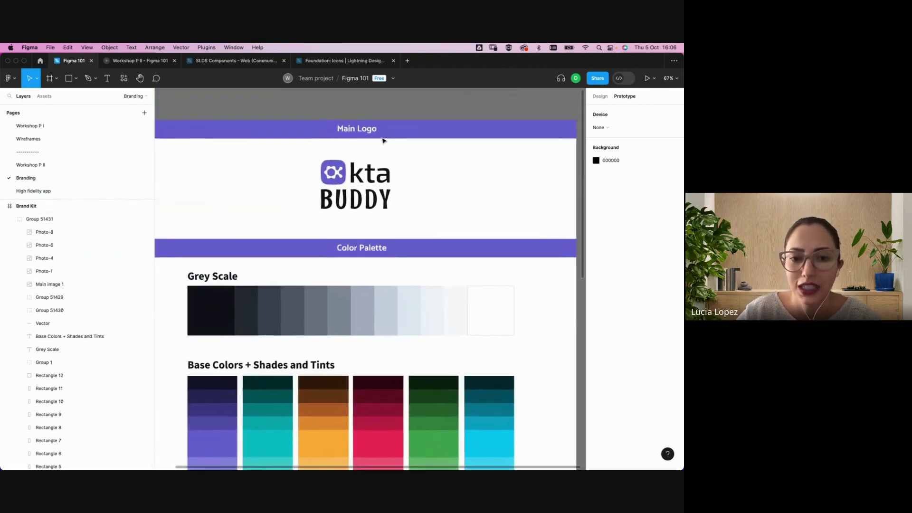
scroll(384, 141, "down", 2)
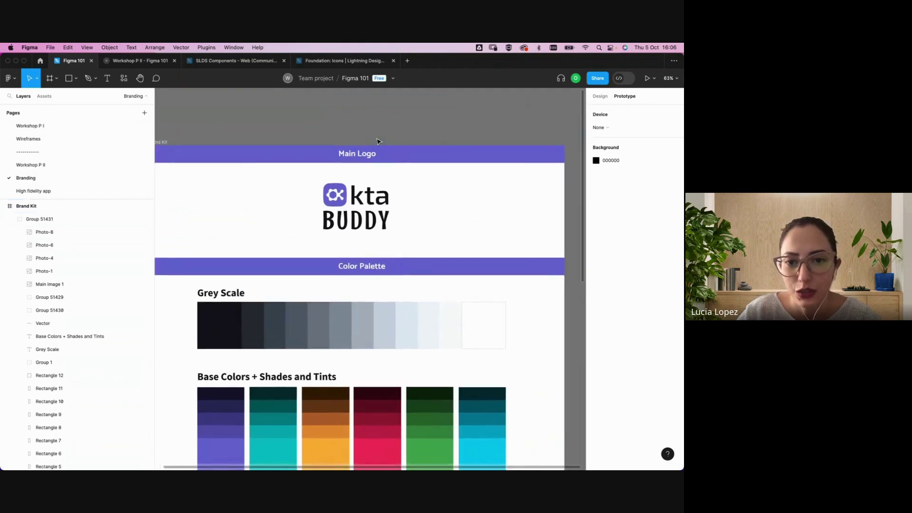
scroll(378, 141, "left", 2)
scroll(379, 142, "up", 1)
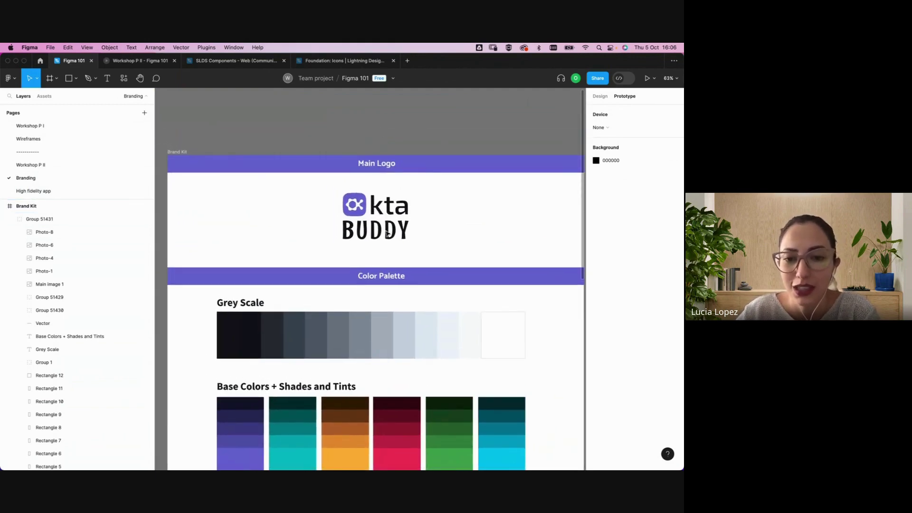
scroll(386, 245, "down", 2)
scroll(386, 244, "right", 1)
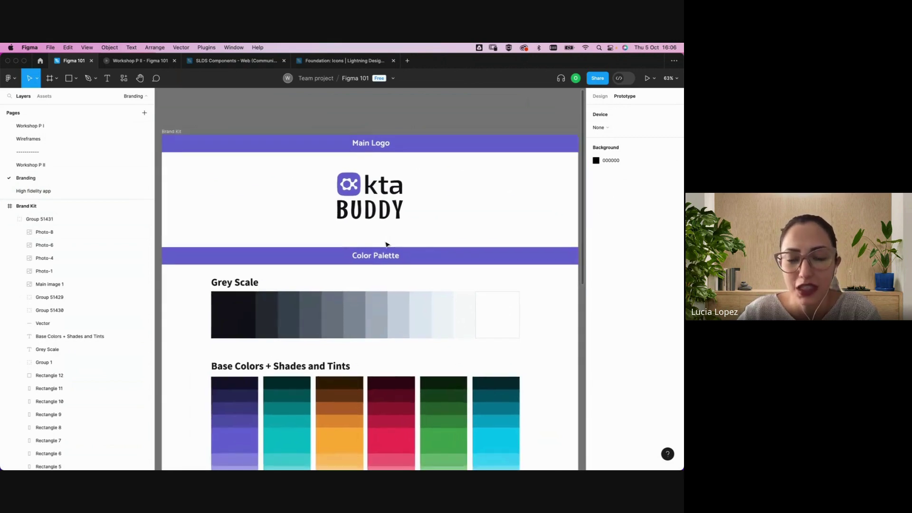
scroll(386, 244, "down", 2)
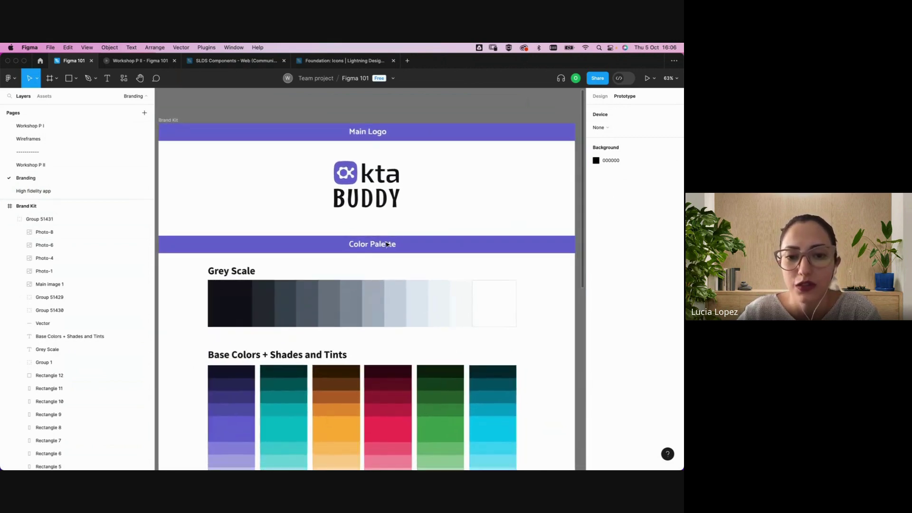
scroll(387, 244, "left", 1)
scroll(386, 244, "down", 1)
scroll(387, 244, "right", 1)
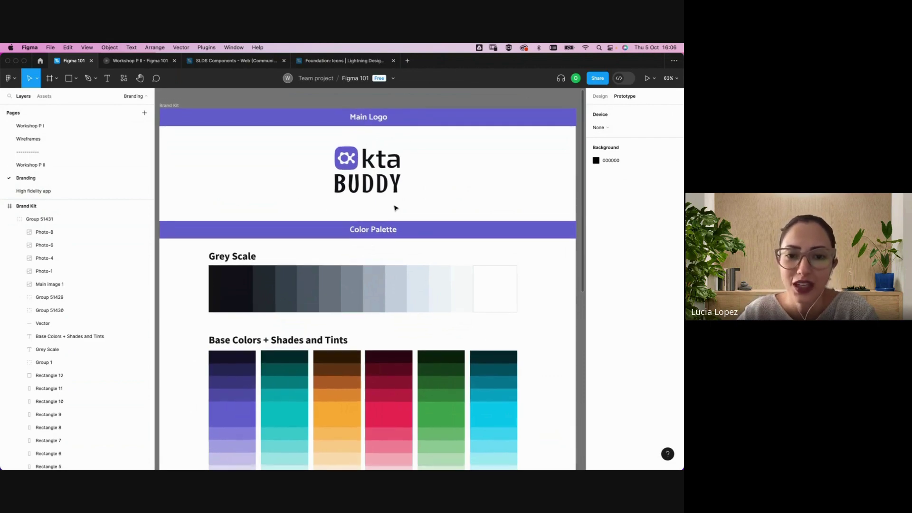
scroll(395, 207, "left", 1)
scroll(394, 208, "up", 1)
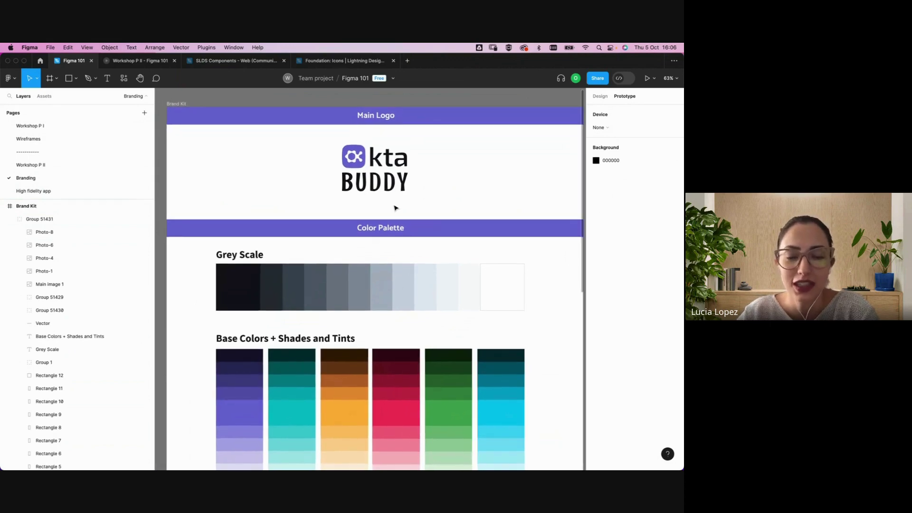
scroll(394, 207, "down", 2)
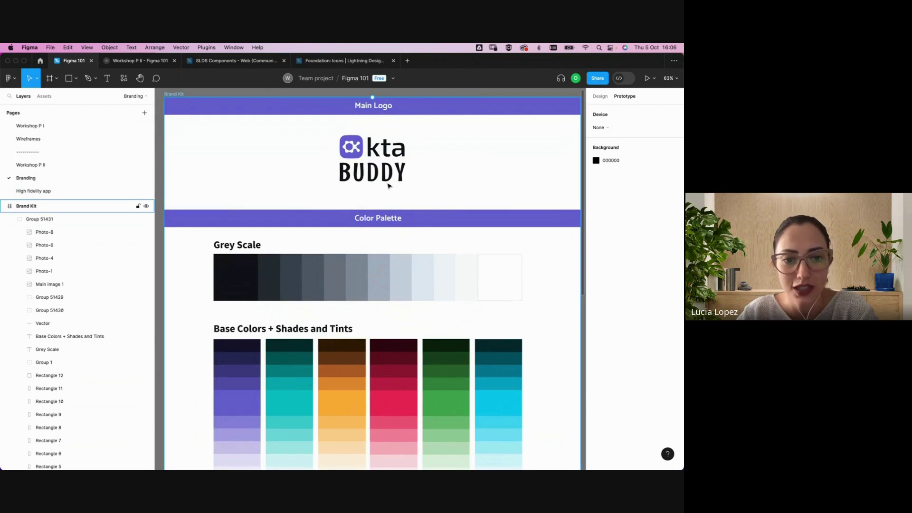
Examine the base colours, typography and dog characters in the lower part of the brand kit
scroll(389, 186, "down", 5)
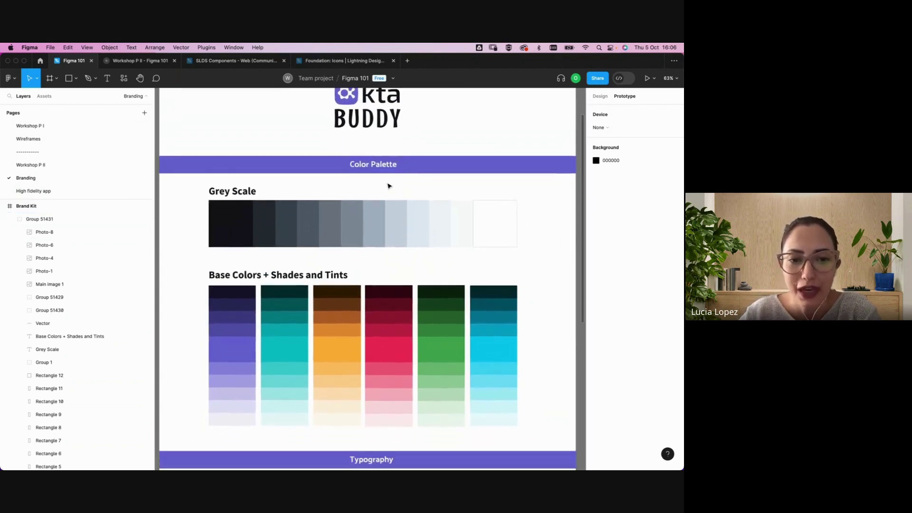
scroll(388, 186, "down", 10)
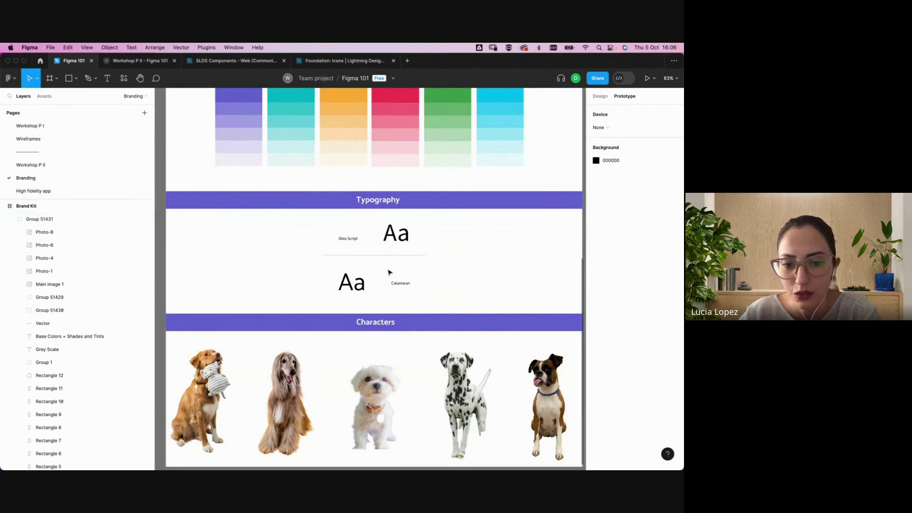
scroll(389, 273, "down", 4)
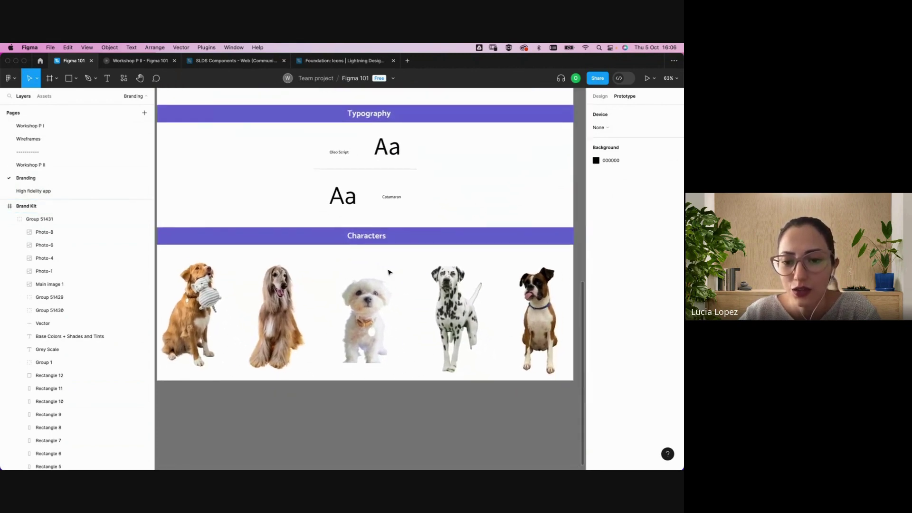
scroll(332, 309, "up", 1)
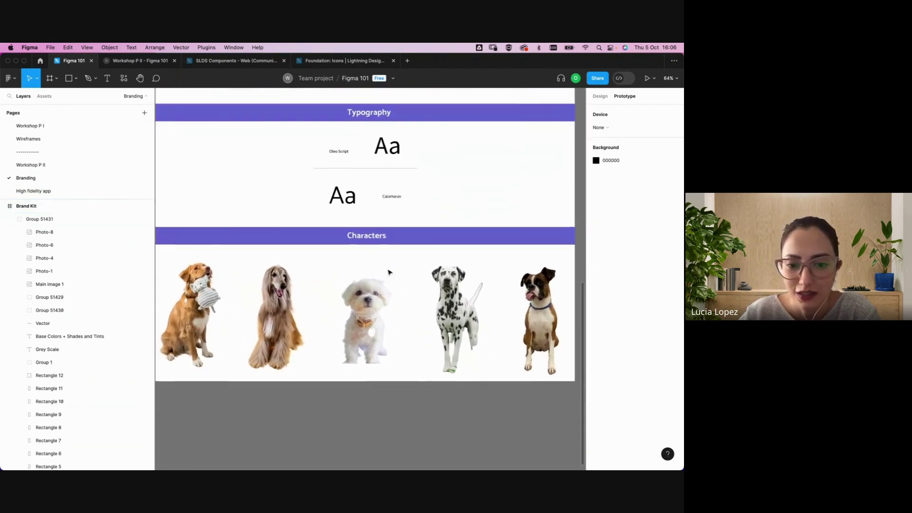
left_click(312, 335)
scroll(272, 332, "down", 6)
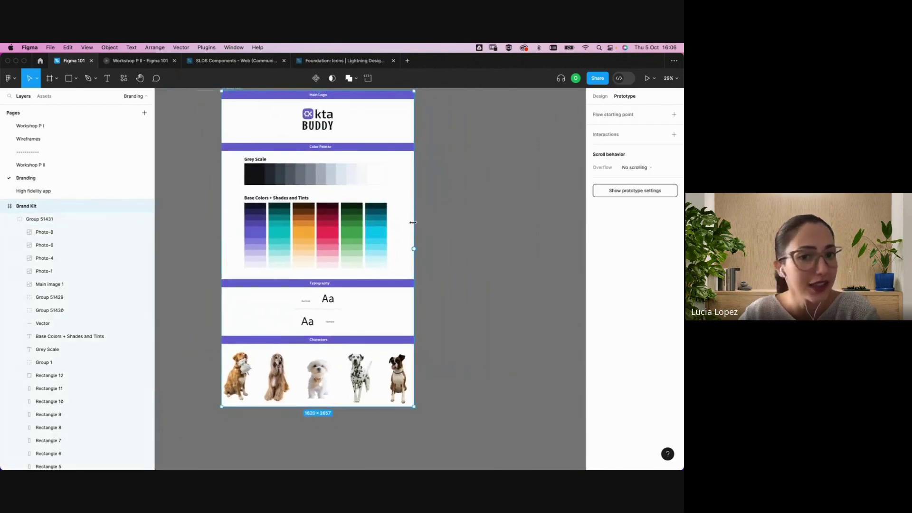
left_click(495, 171)
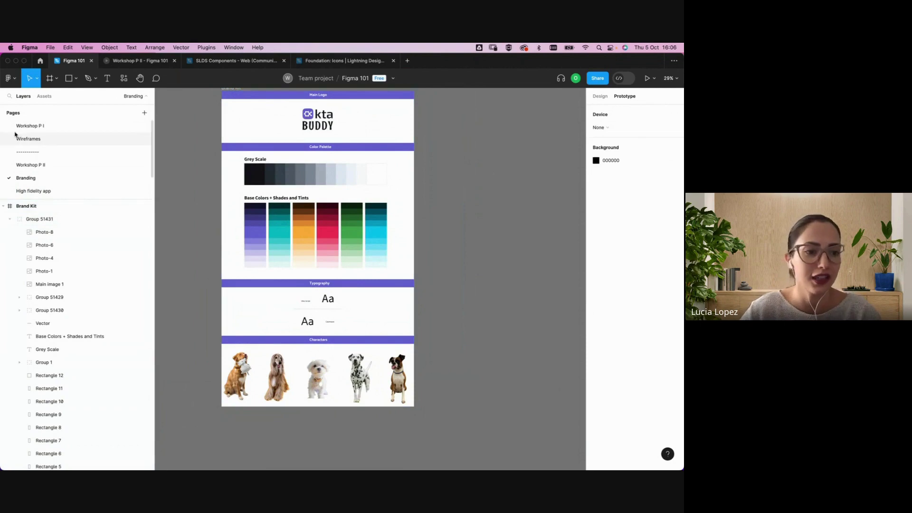
Open the High fidelity app page and paste the sketch photo and wireframe screens into it
left_click(93, 194)
scroll(393, 183, "up", 5)
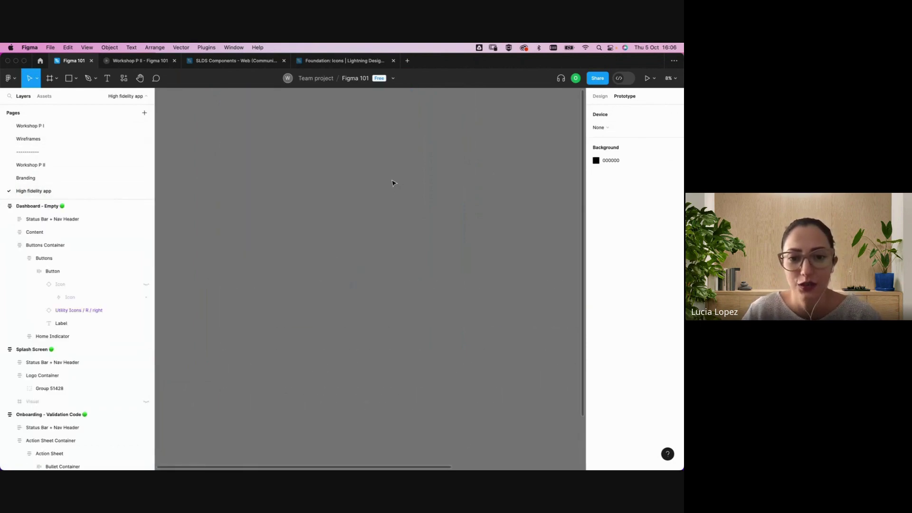
scroll(393, 183, "up", 2)
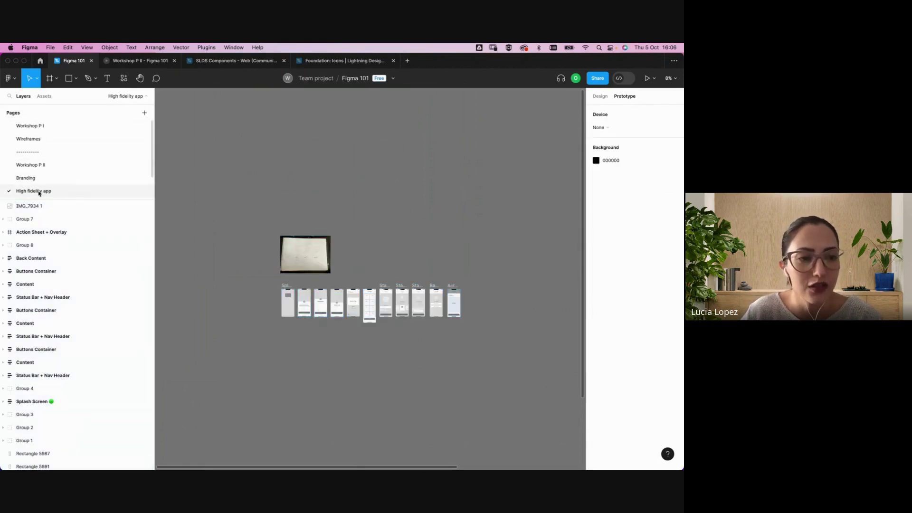
Examine the sketch photo and wireframes on the High fidelity app page, focusing on the Splash Screen and onboarding screens
scroll(387, 228, "down", 5)
scroll(388, 228, "right", 4)
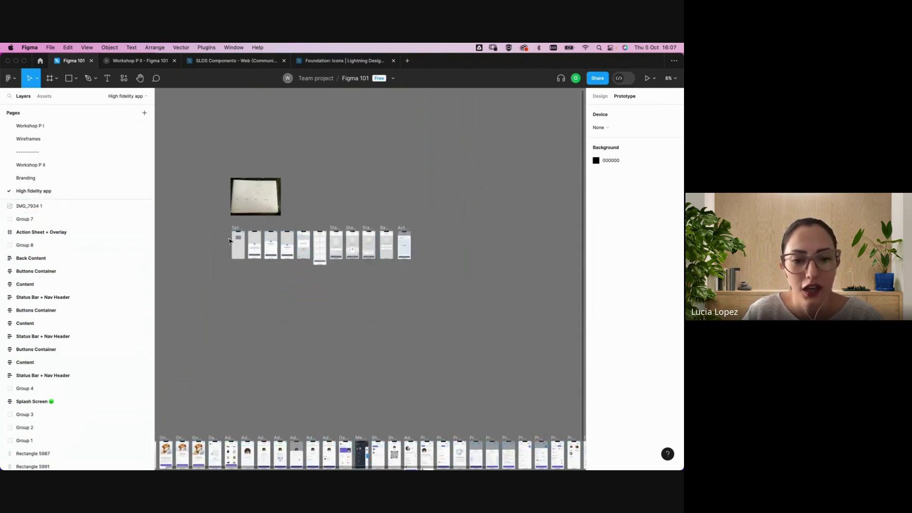
scroll(228, 241, "up", 5)
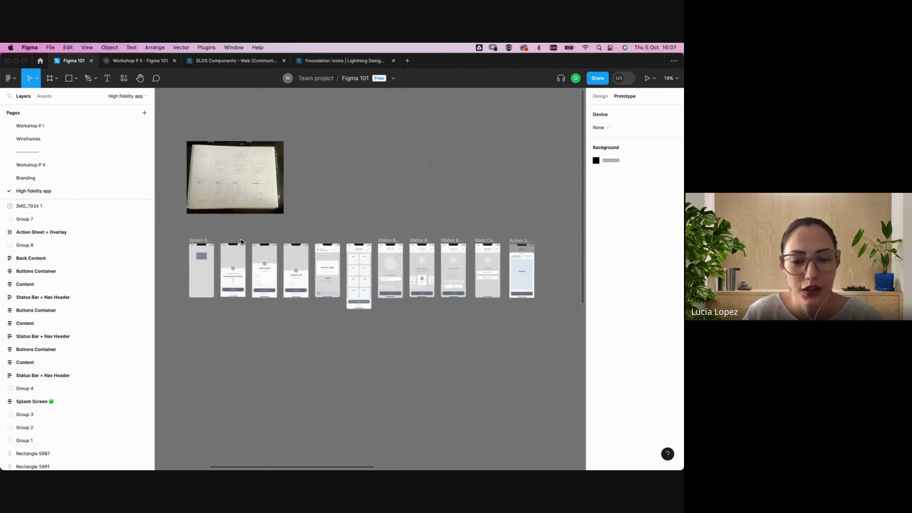
scroll(241, 243, "up", 2)
scroll(241, 242, "left", 2)
left_click(220, 305)
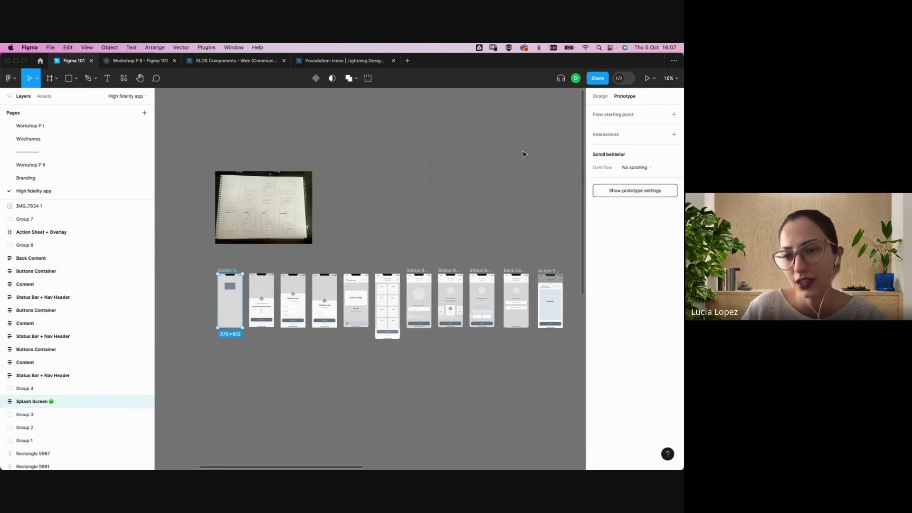
left_click(505, 163)
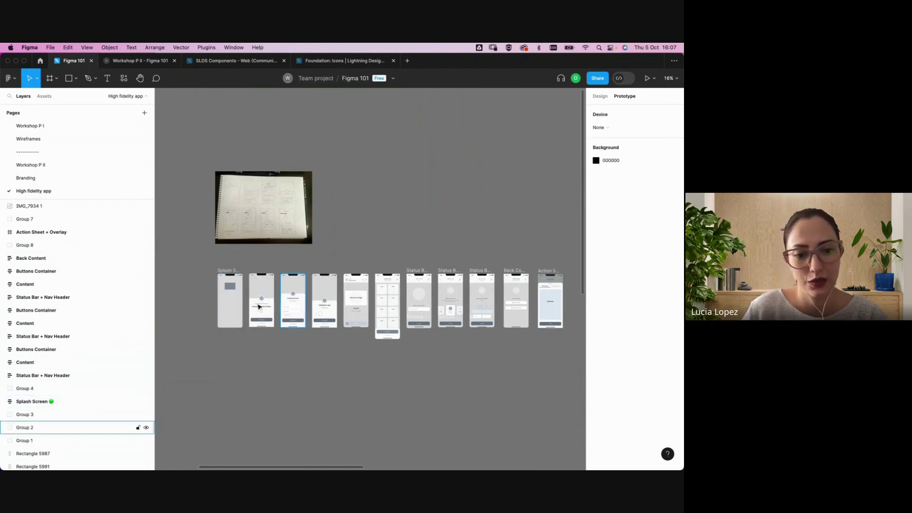
left_click(238, 302)
scroll(238, 303, "up", 5)
scroll(240, 301, "left", 3)
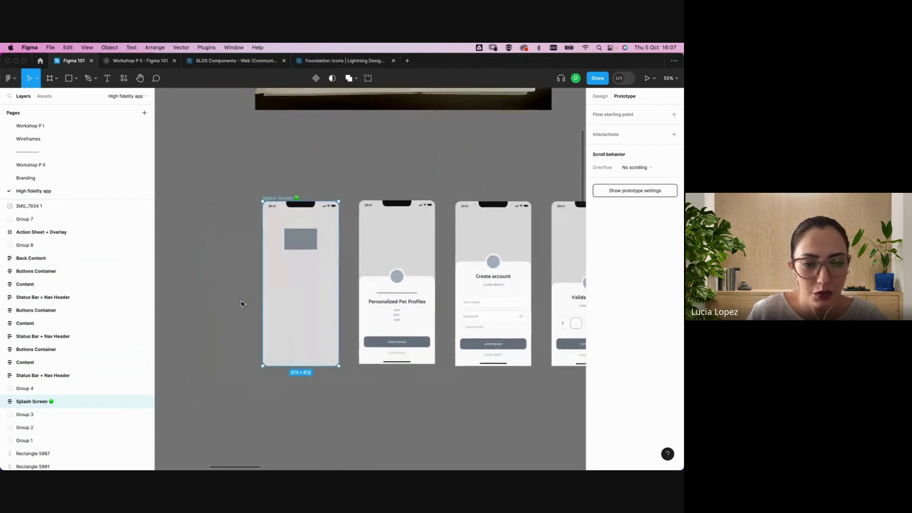
left_click(373, 201)
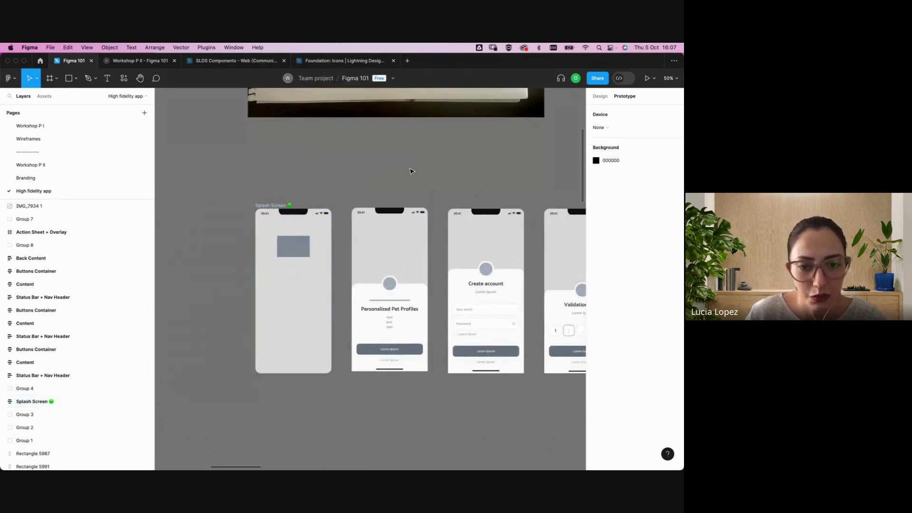
scroll(383, 221, "right", 2)
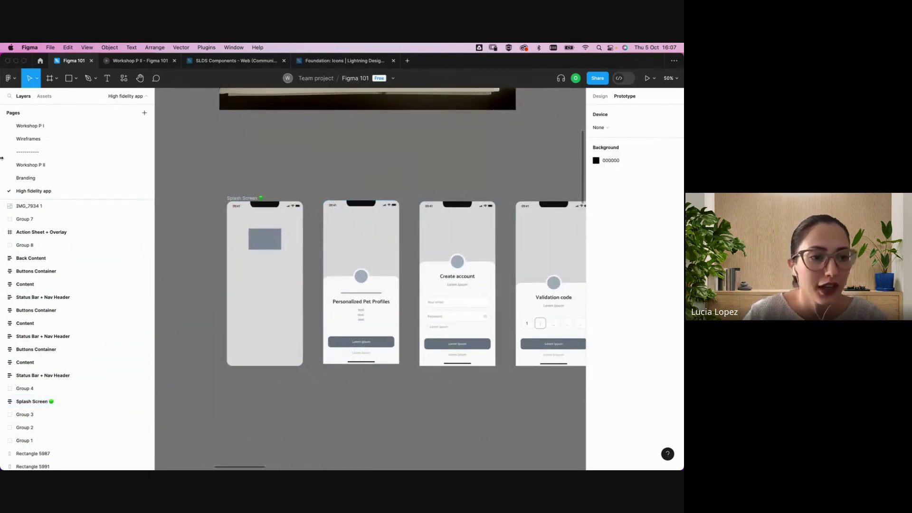
Open the Branding page and copy the brown dog holding a striped toy from the brand kit's Characters section
left_click(61, 179)
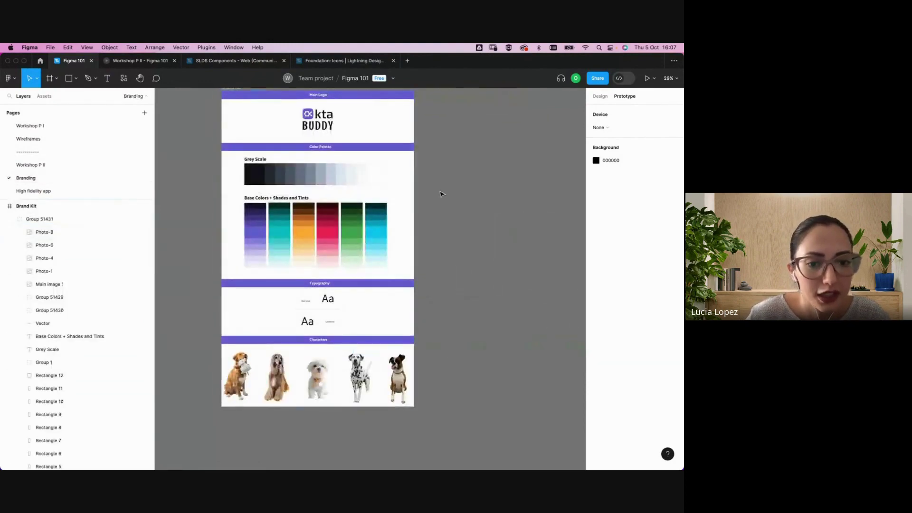
scroll(485, 275, "down", 3)
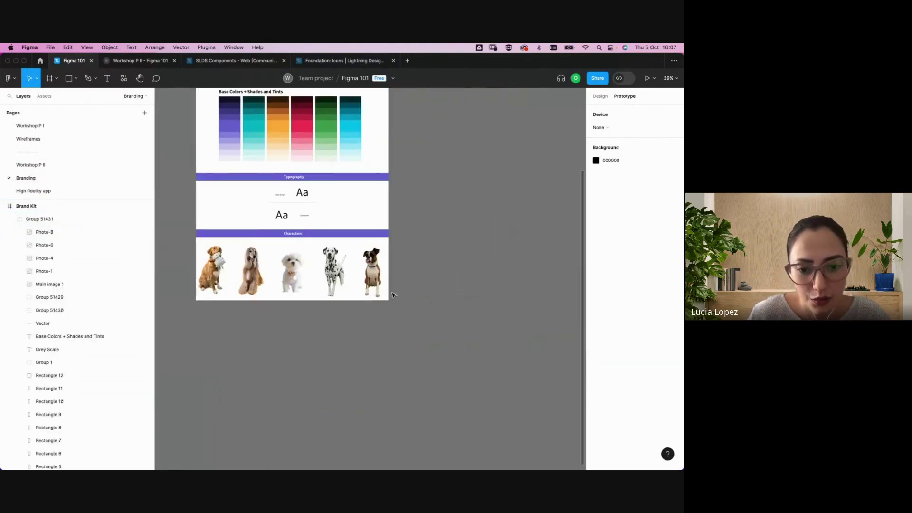
left_click(223, 261)
left_click(221, 261)
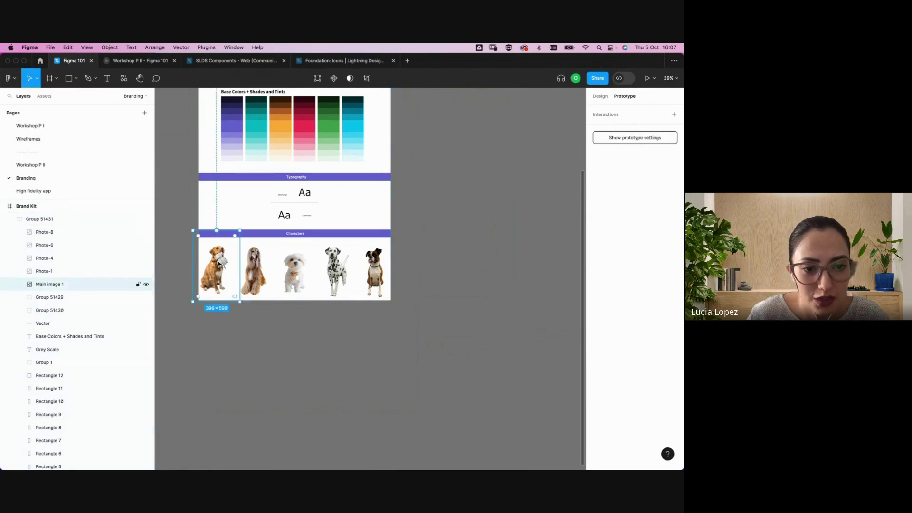
left_click(606, 99)
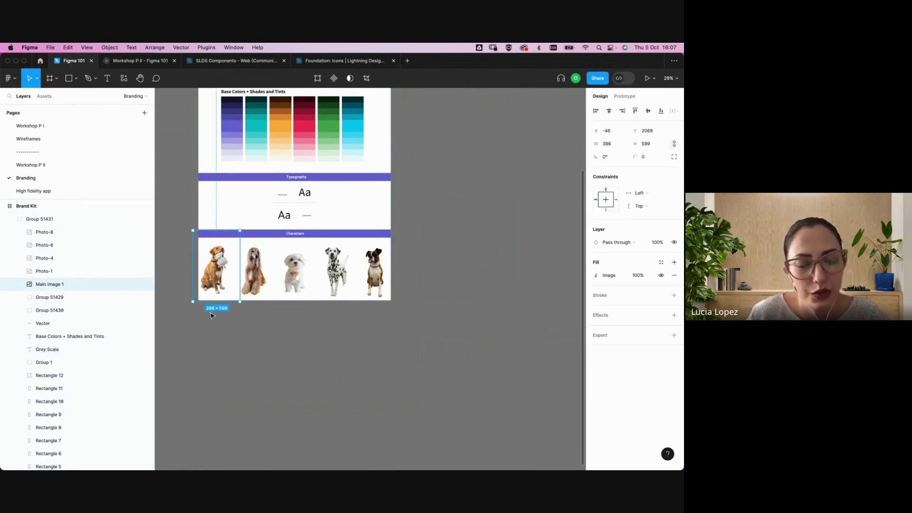
scroll(233, 266, "up", 5)
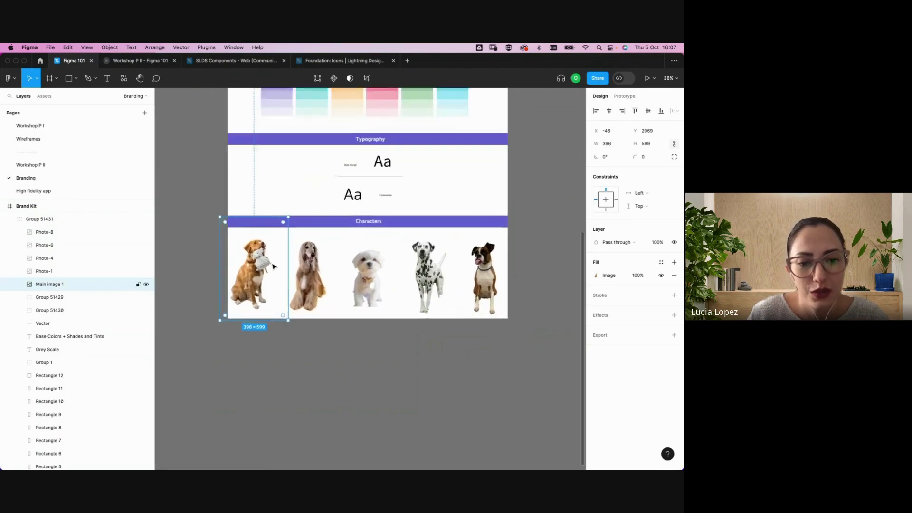
scroll(273, 266, "down", 1)
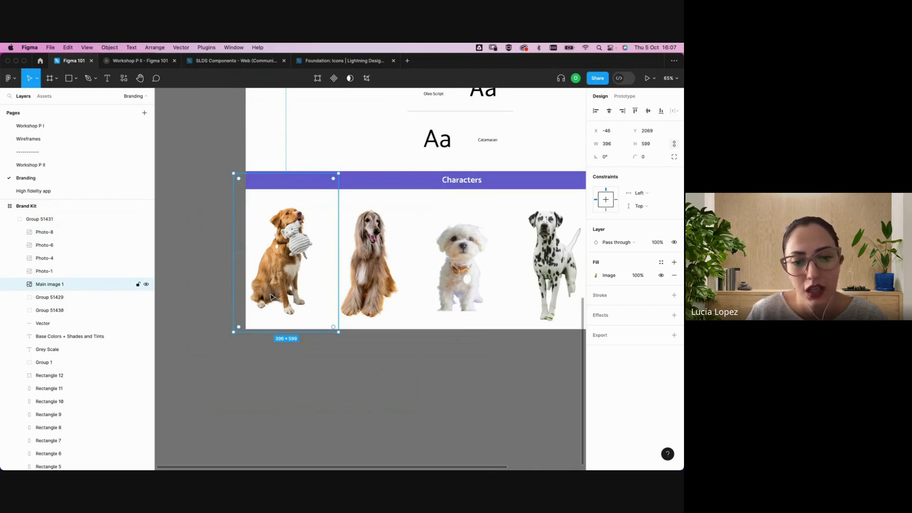
scroll(275, 296, "down", 5)
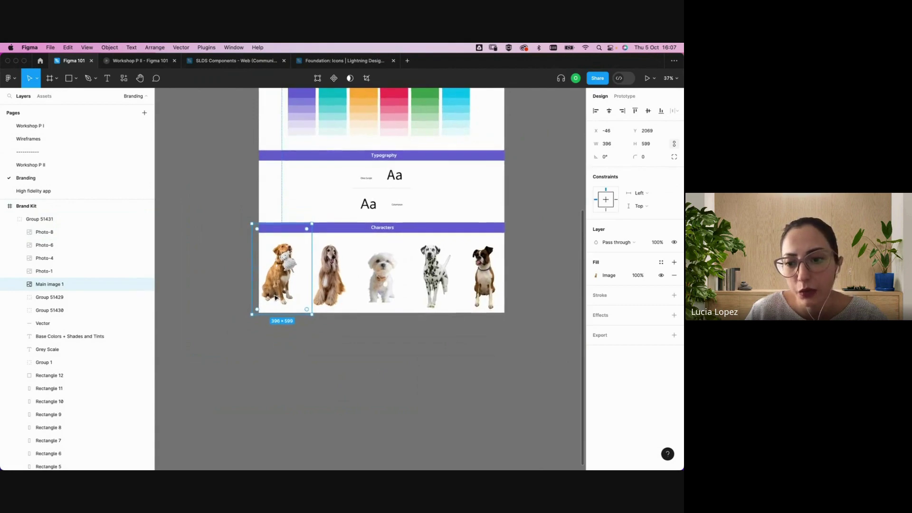
scroll(274, 297, "up", 5)
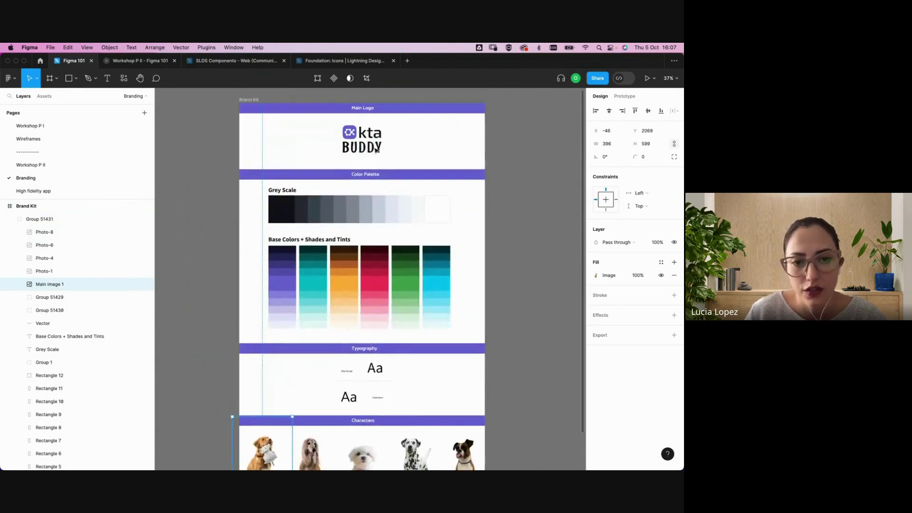
scroll(286, 238, "down", 2)
scroll(204, 344, "down", 3)
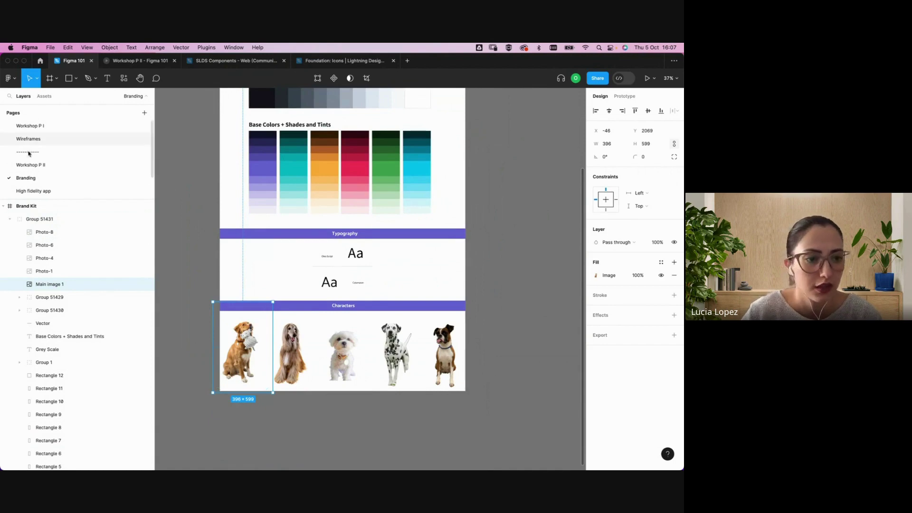
Paste the copied dog image into the Splash Screen frame on the High fidelity app page
left_click(35, 193)
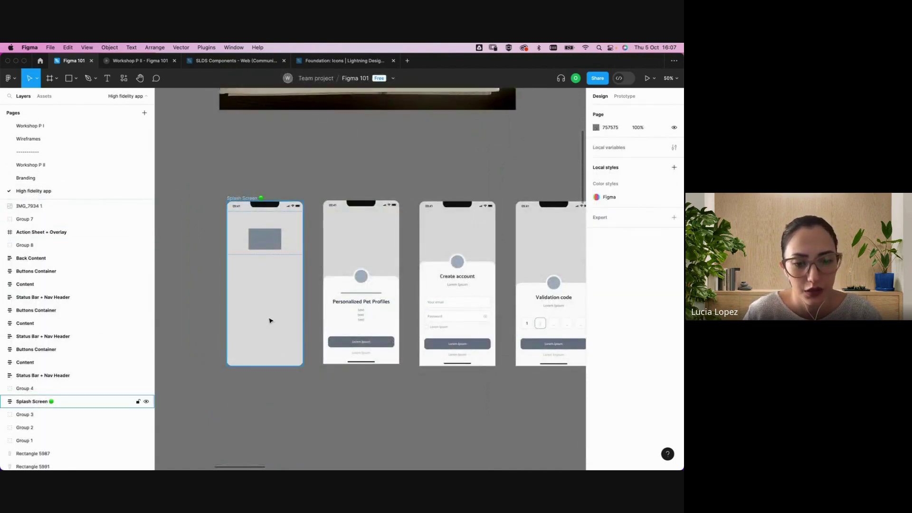
left_click(267, 327)
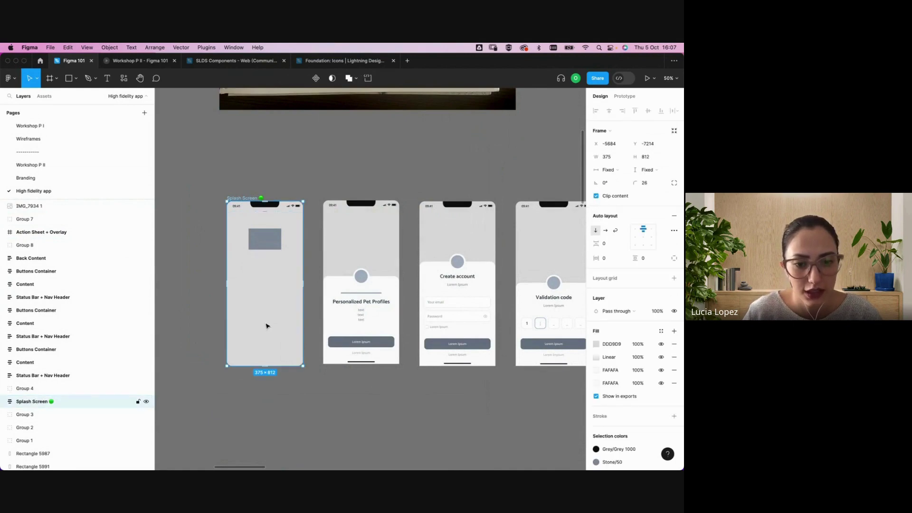
key("cmd+v")
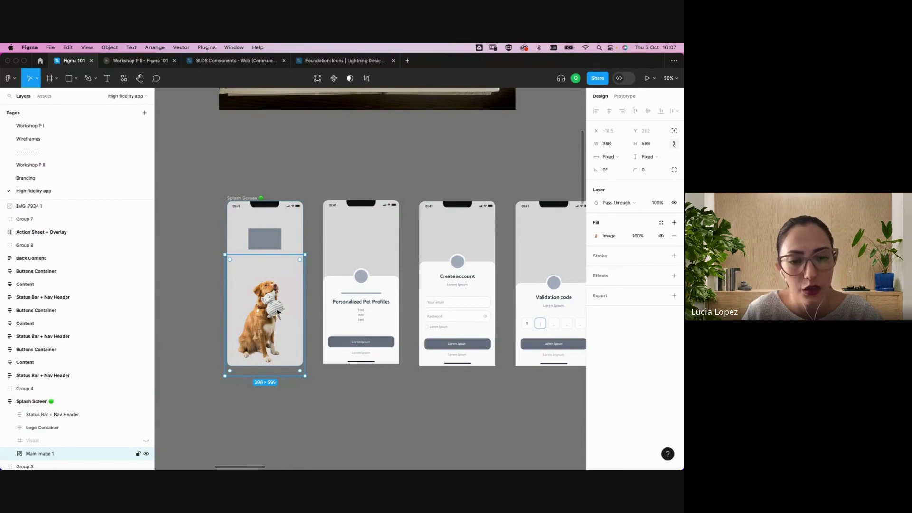
Move the dog image out of the Splash Screen frame onto the empty canvas to its left, at about X -6522, Y -7001
left_click_drag(278, 312, 176, 291)
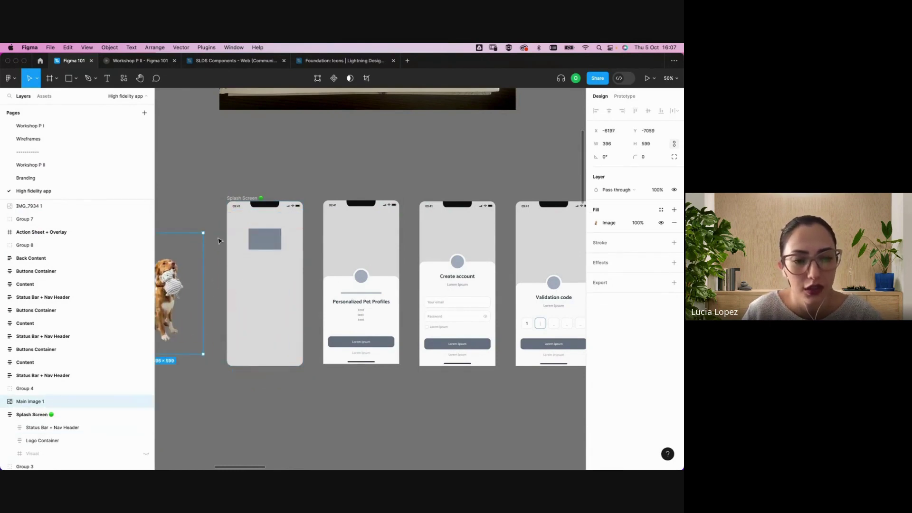
scroll(220, 242, "left", 8)
scroll(220, 241, "down", 3)
scroll(263, 252, "right", 4)
scroll(263, 252, "up", 1)
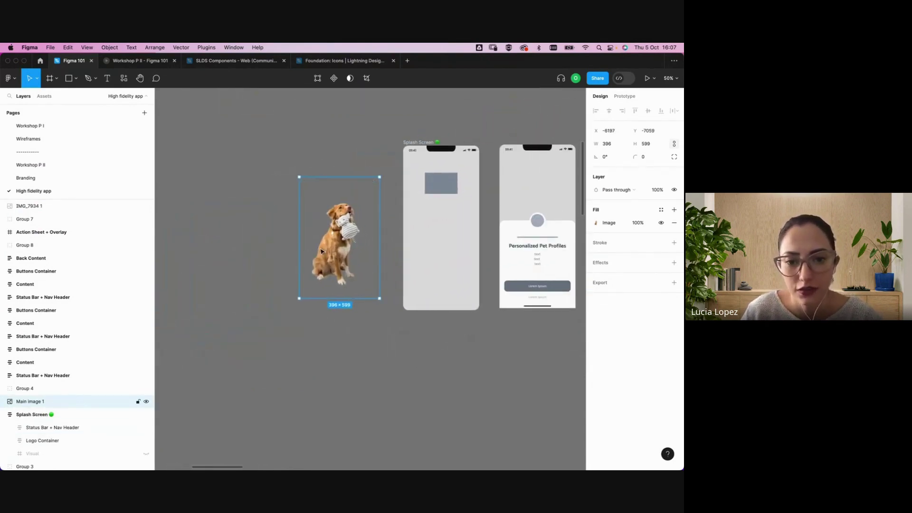
left_click_drag(321, 252, 285, 250)
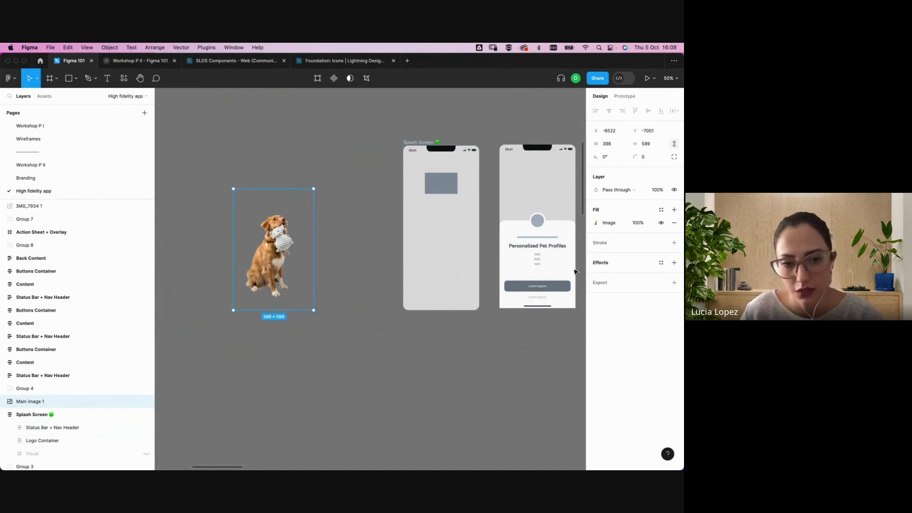
Export the dog image as a 4x PNG named Main image 1.png in the pet's images folder, replacing the existing file
left_click(346, 264)
left_click(276, 242)
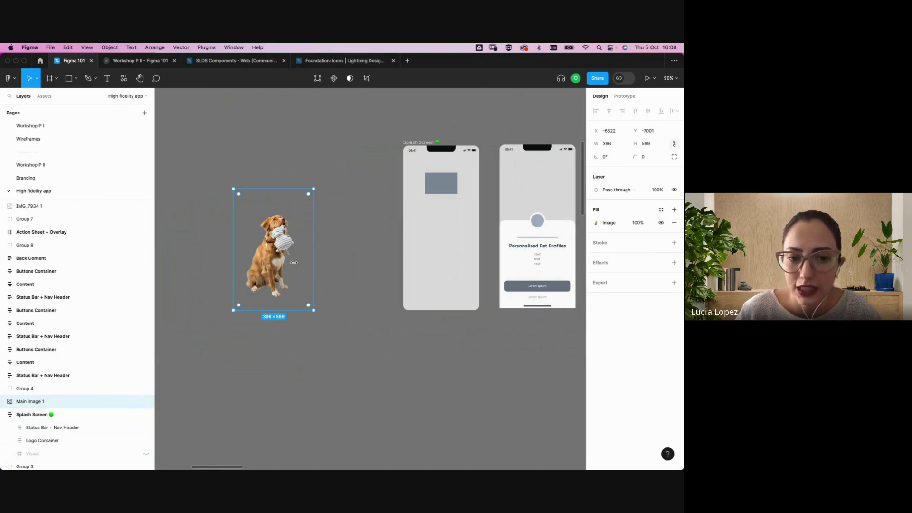
left_click(675, 283)
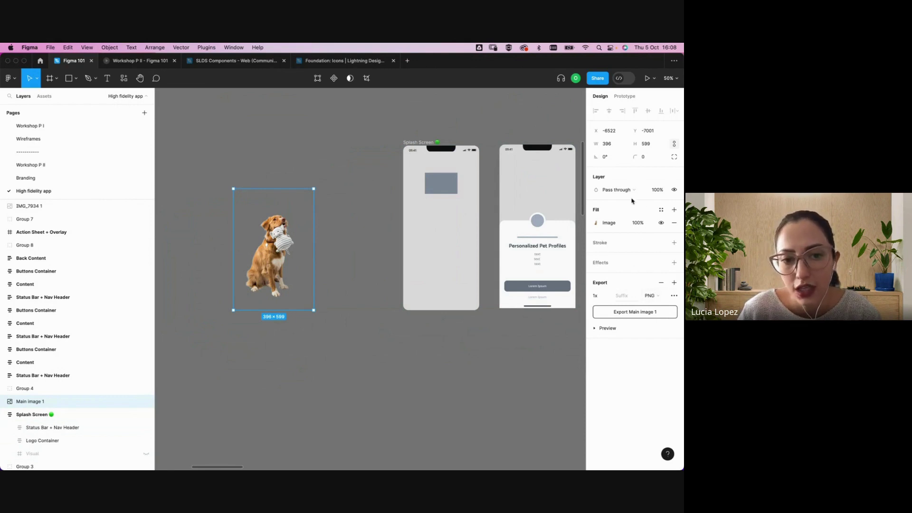
left_click(610, 297)
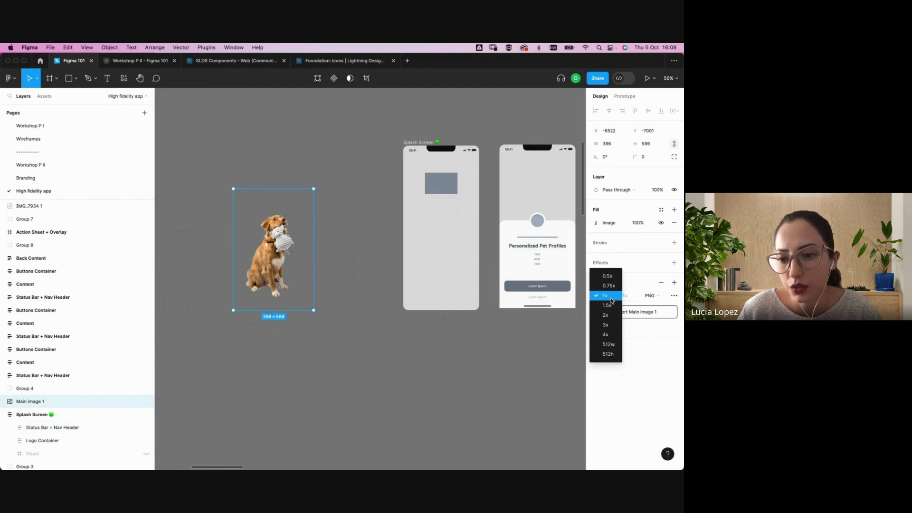
left_click(620, 336)
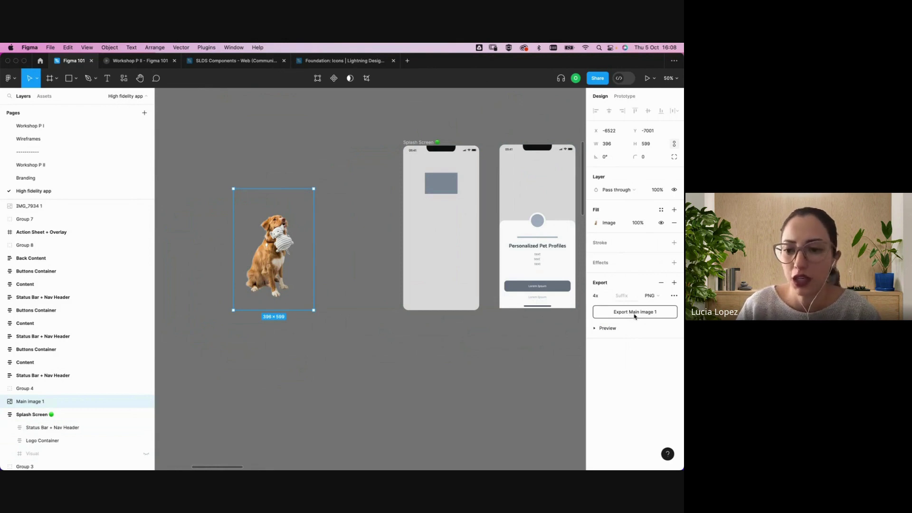
left_click(637, 316)
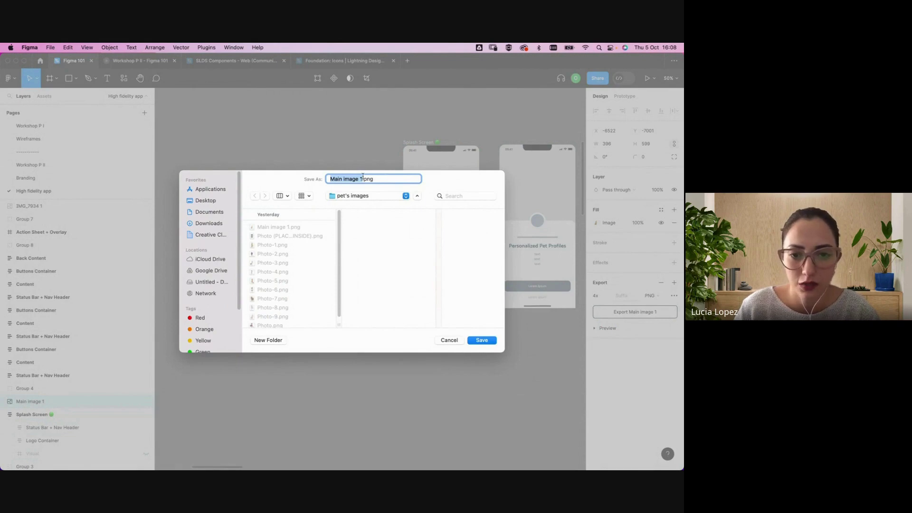
left_click(483, 340)
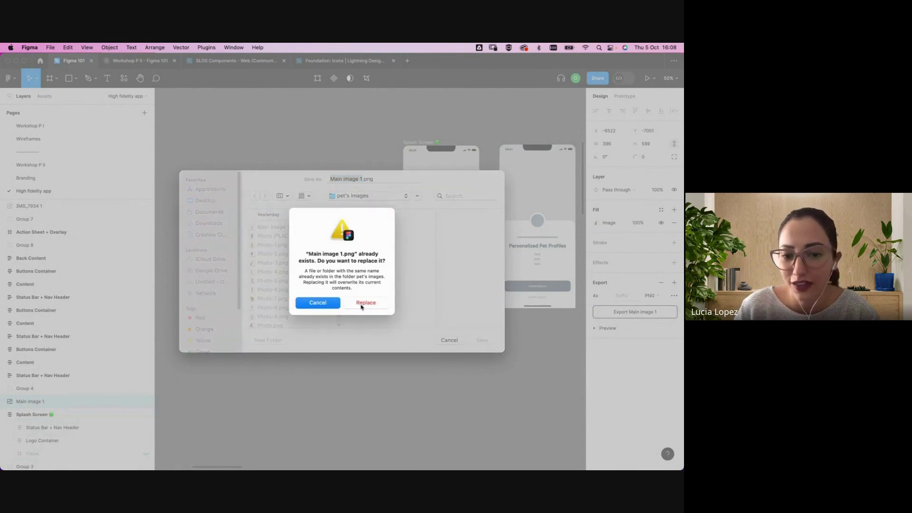
left_click(361, 307)
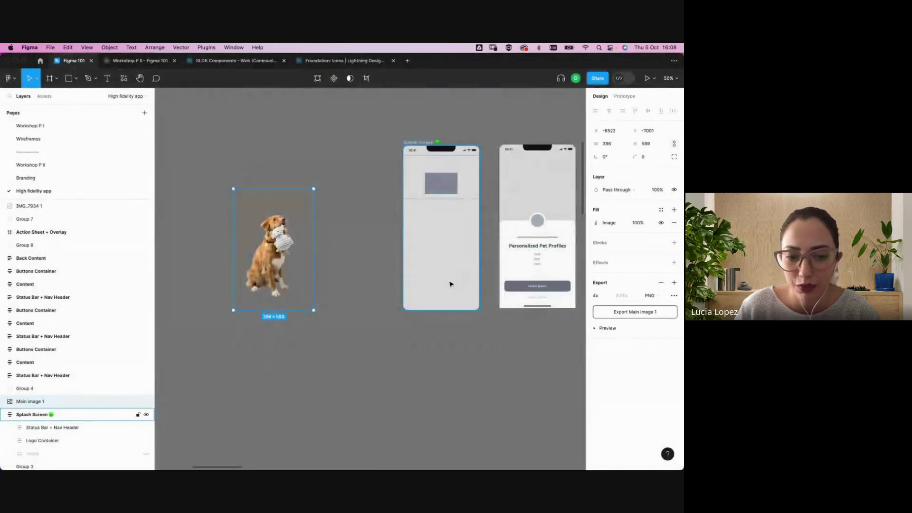
Change the Splash Screen frame's uppermost solid fill to the dusty pink D8C0C0
left_click(341, 296)
scroll(345, 291, "right", 5)
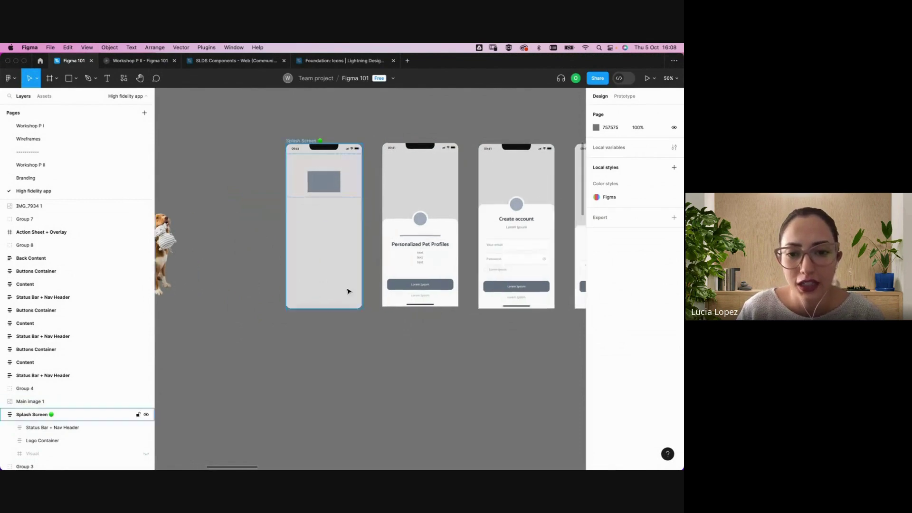
scroll(348, 291, "down", 1)
left_click(254, 144)
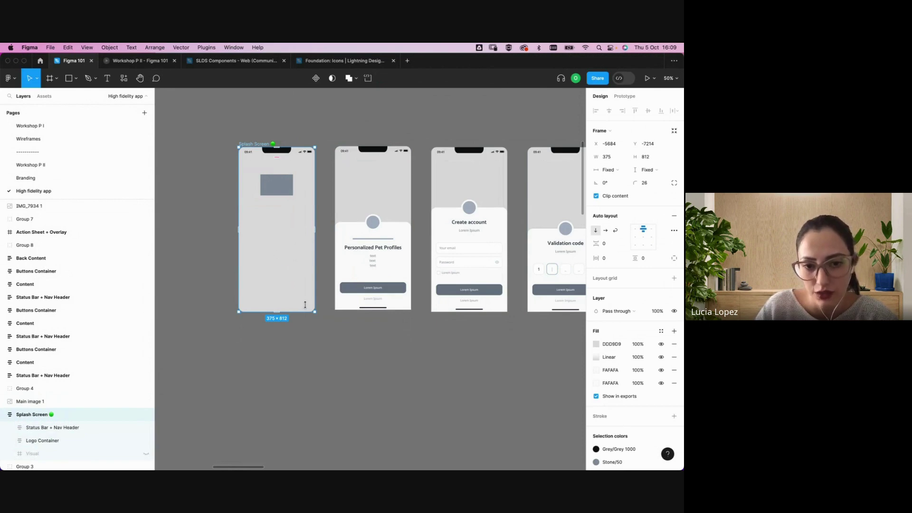
left_click(597, 348)
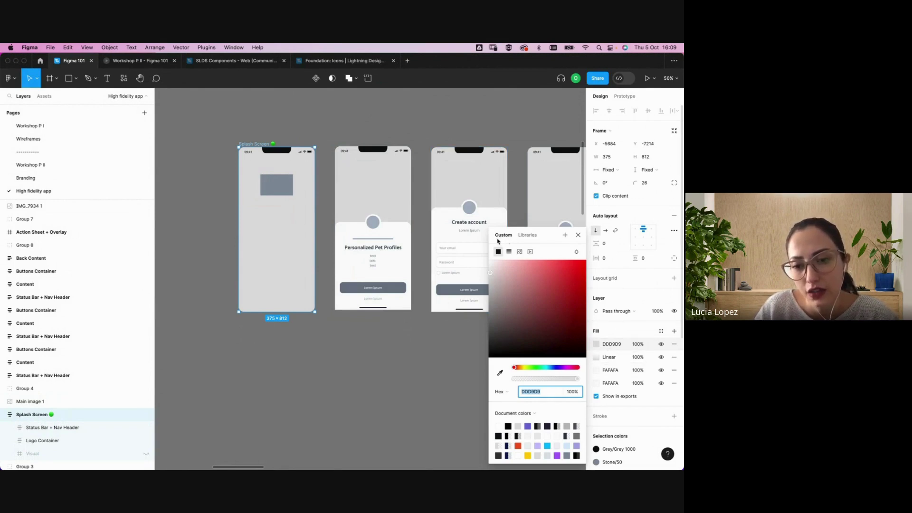
left_click(485, 277)
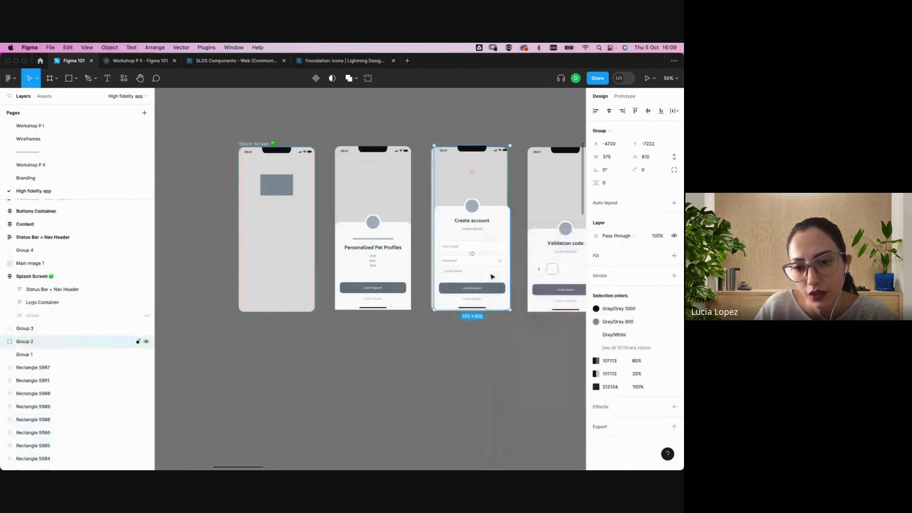
left_click(269, 240)
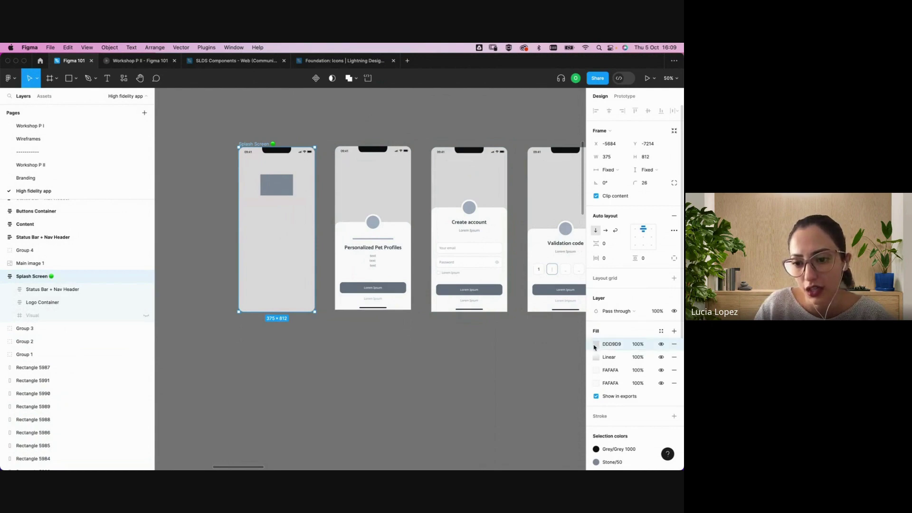
left_click(600, 348)
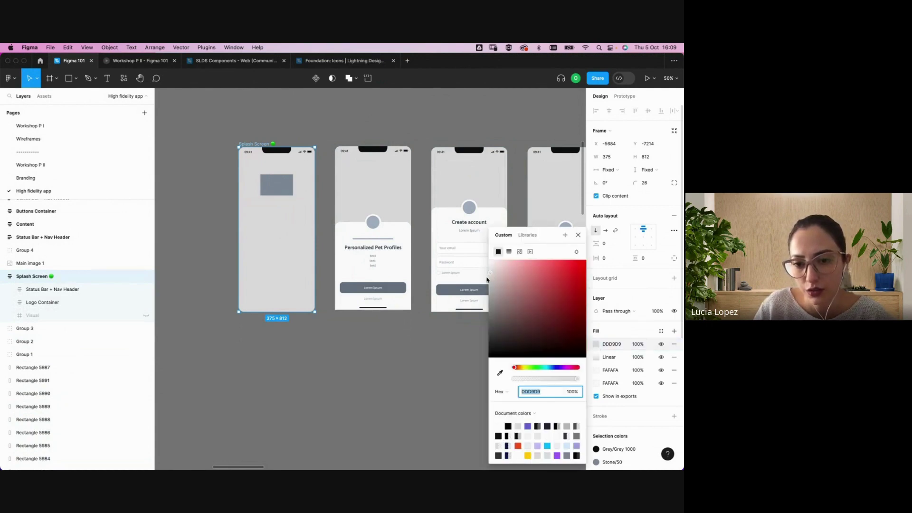
mouse_move(487, 280)
left_mouse_down()
mouse_move(491, 306)
mouse_move(499, 275)
left_mouse_up()
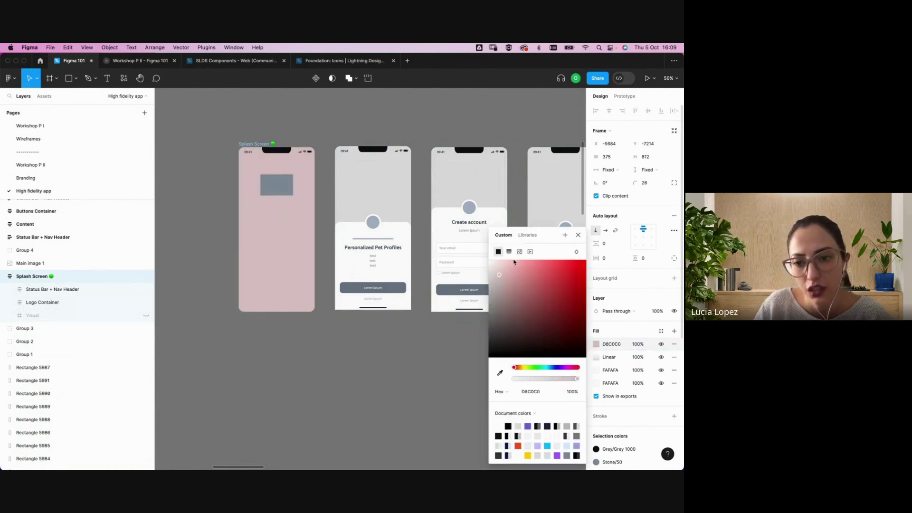
Try Linear, Radial, Angular and Diamond gradients with a light pink start colour on the Splash Screen's uppermost fill
left_click(509, 252)
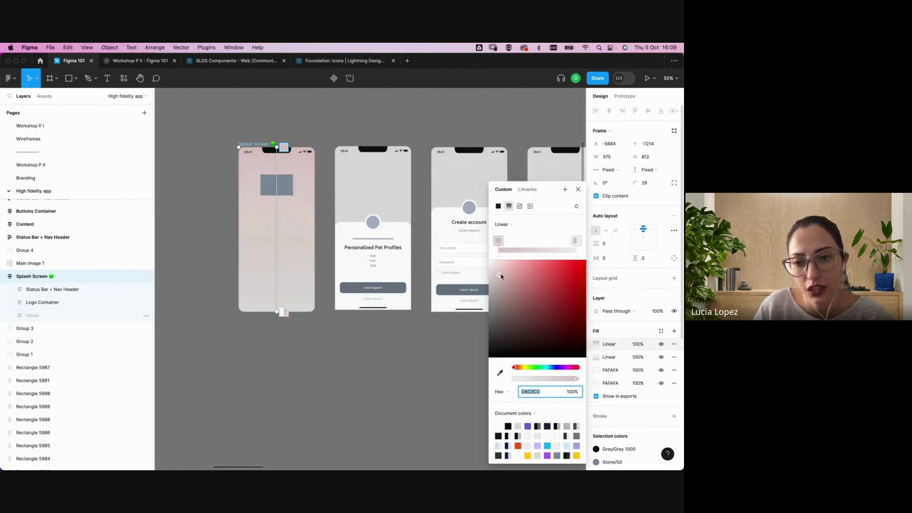
mouse_move(497, 274)
left_mouse_down()
mouse_move(546, 266)
mouse_move(505, 263)
left_mouse_up()
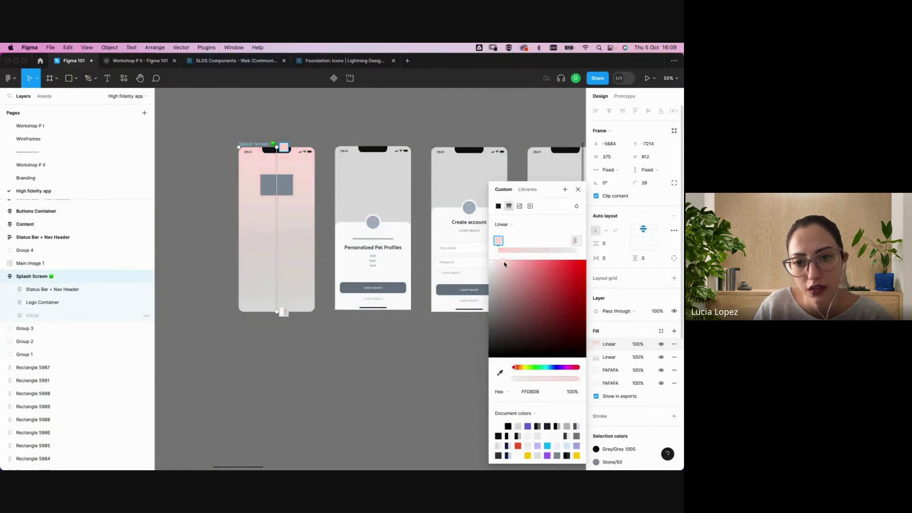
left_click(515, 225)
left_click(511, 234)
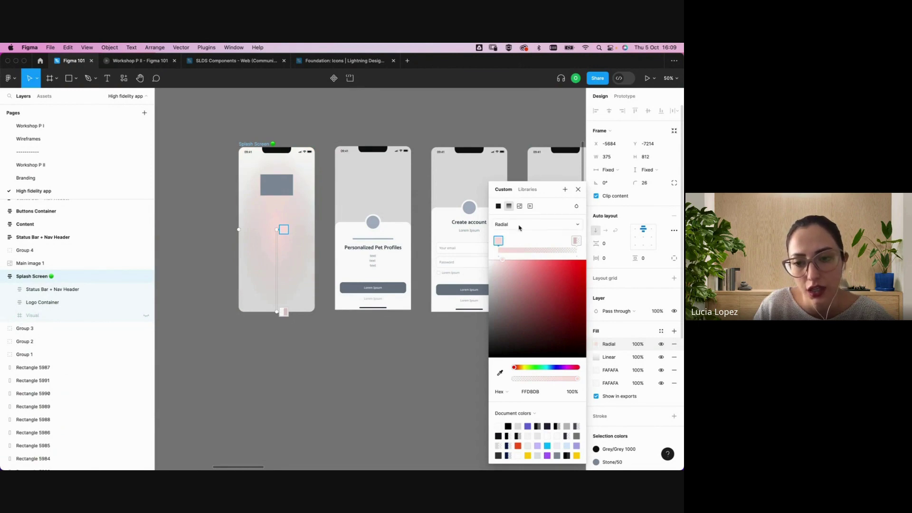
left_click(519, 227)
left_click(514, 235)
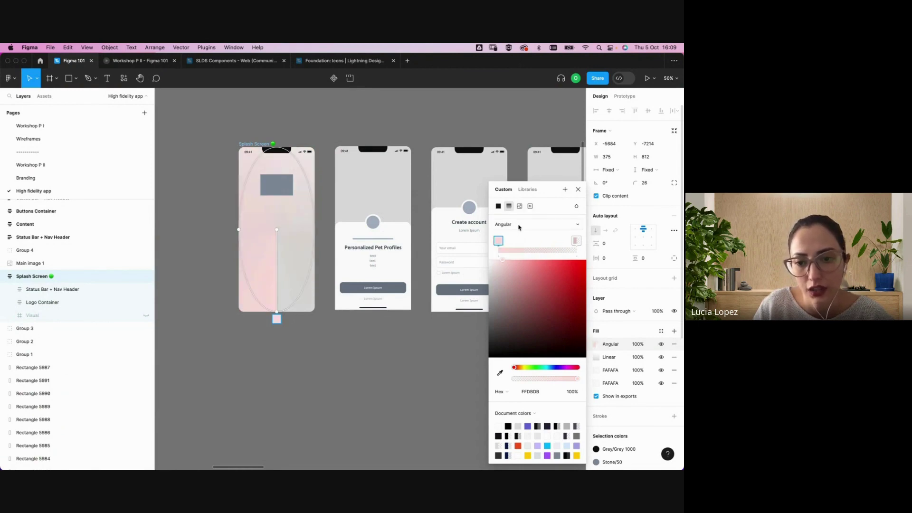
left_click(520, 228)
left_click(512, 235)
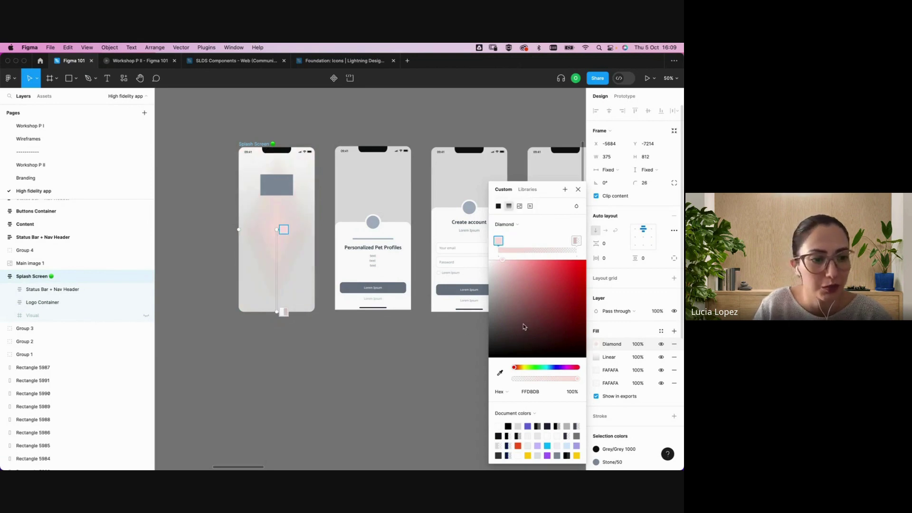
Replace the Splash Screen's uppermost gradient fill with the image Main image 1.png from the pet's images folder inside OKTA BUDDY on the Desktop
left_click(521, 207)
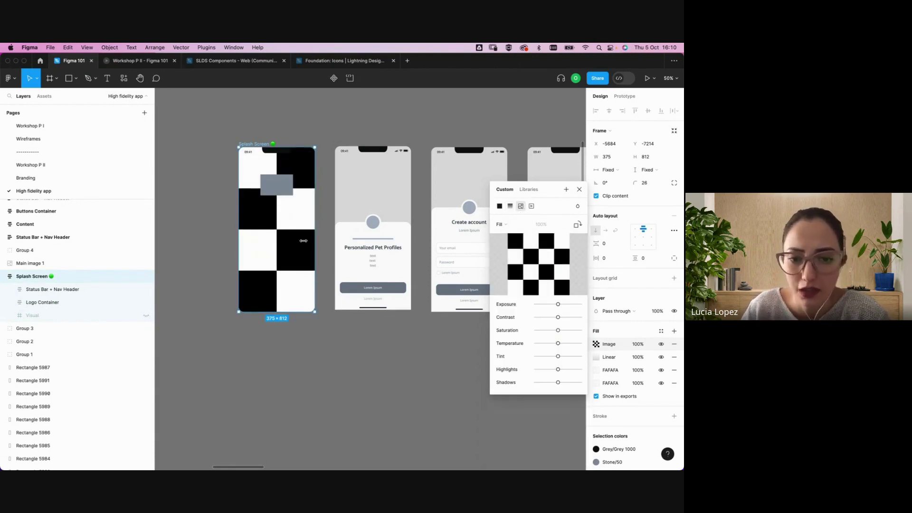
mouse_move(553, 267)
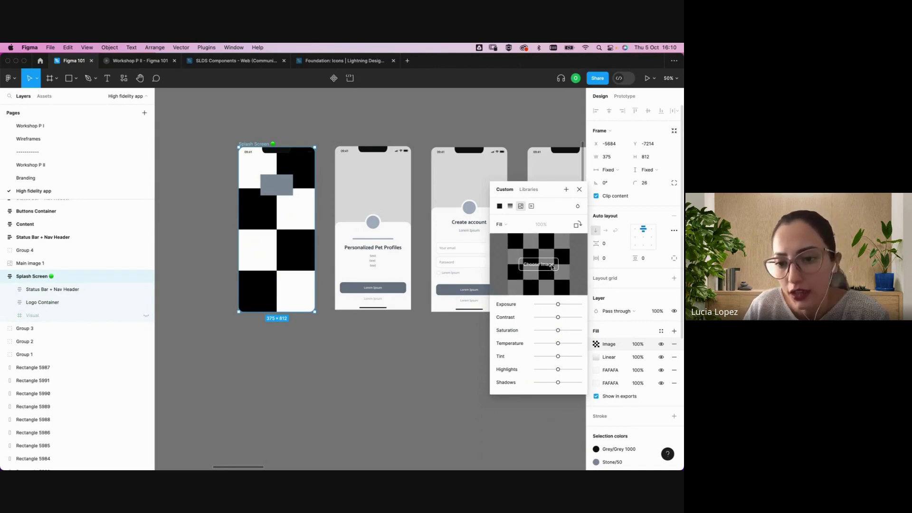
left_click(547, 266)
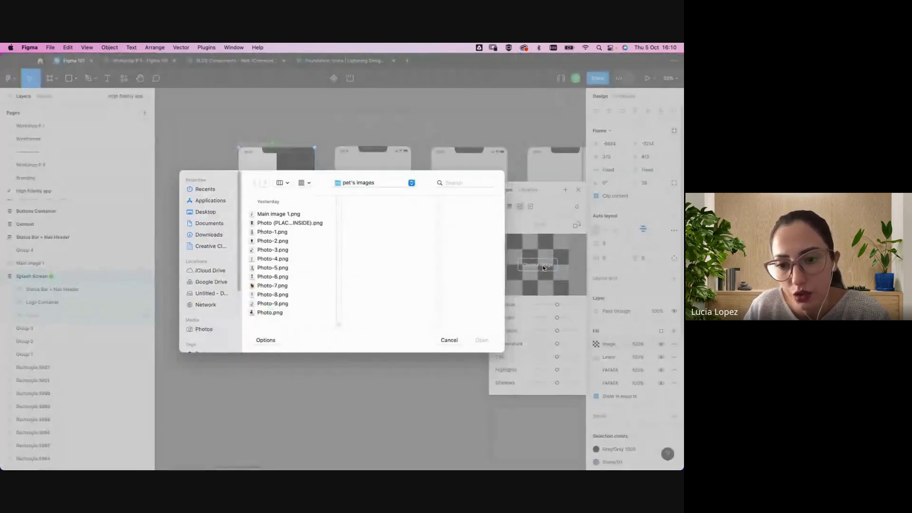
left_click(204, 213)
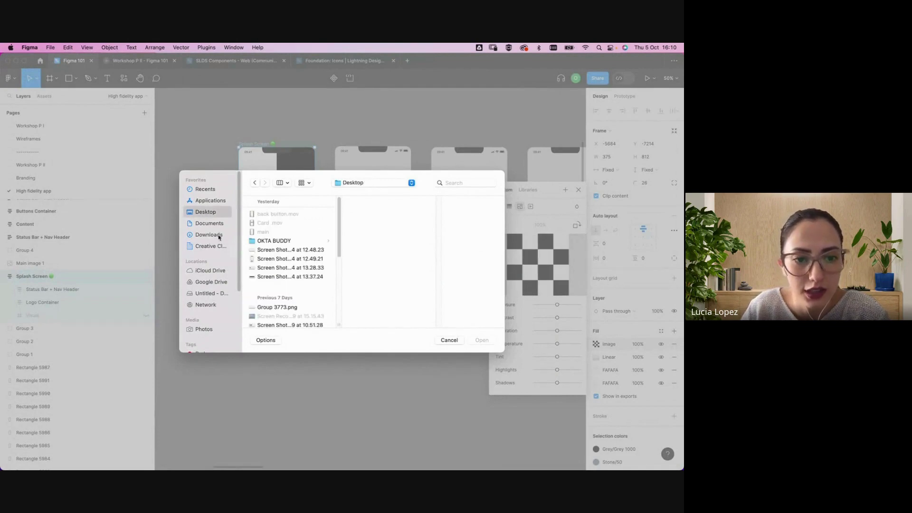
left_click(277, 241)
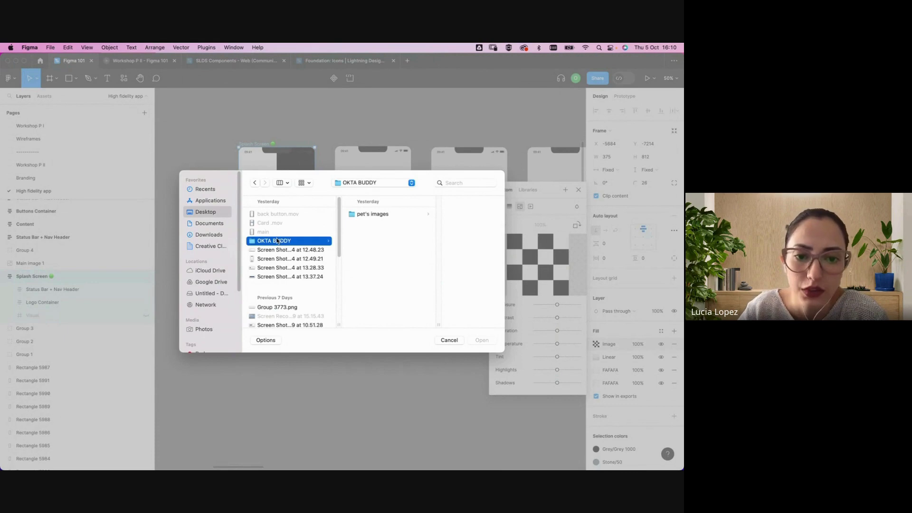
left_click(385, 216)
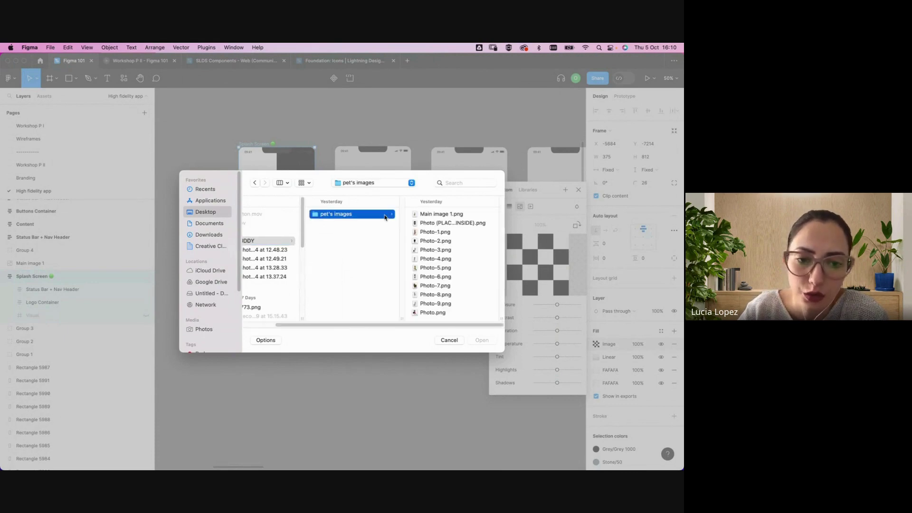
left_click(433, 215)
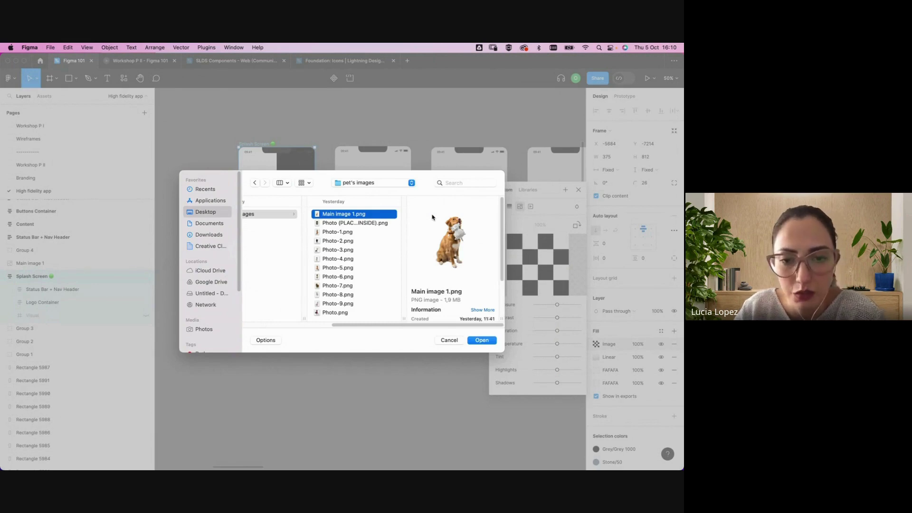
key("Return")
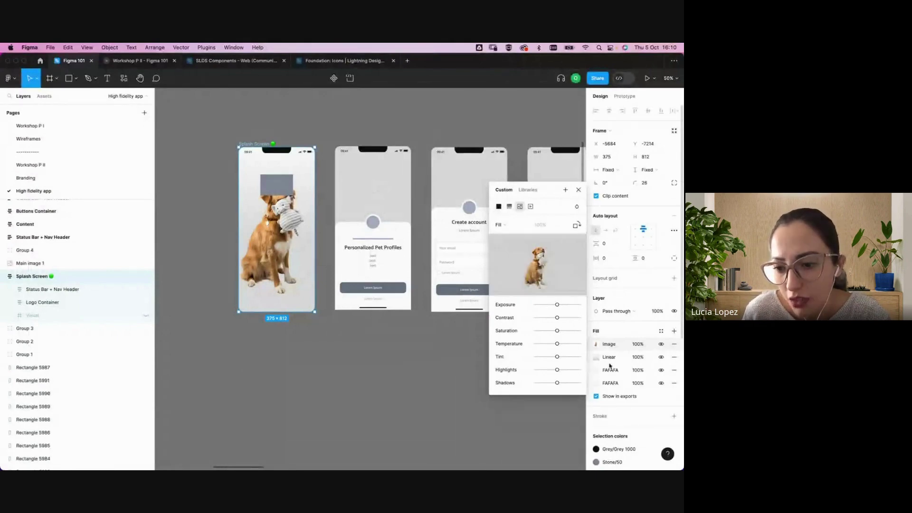
Try a solid colour and the Fit, Crop and Tile modes on the Splash Screen's dog image fill, ending on Fill
left_click(498, 207)
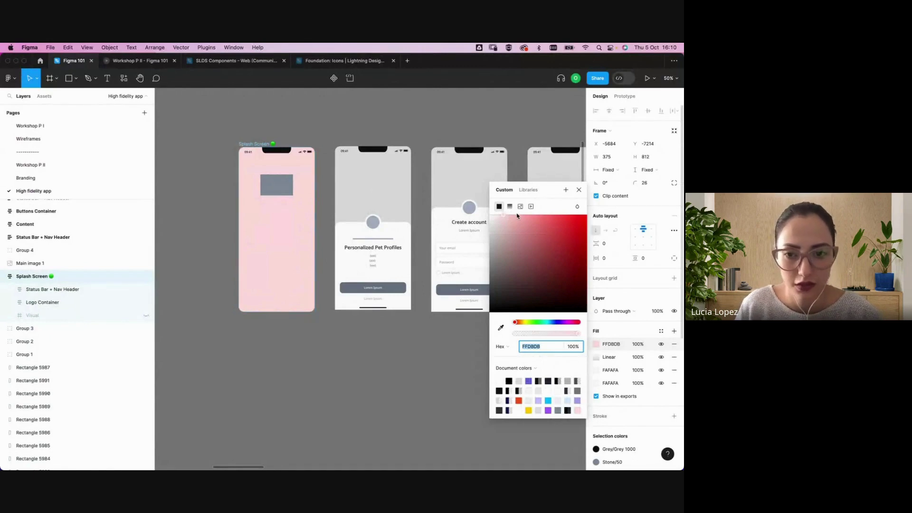
left_click(521, 208)
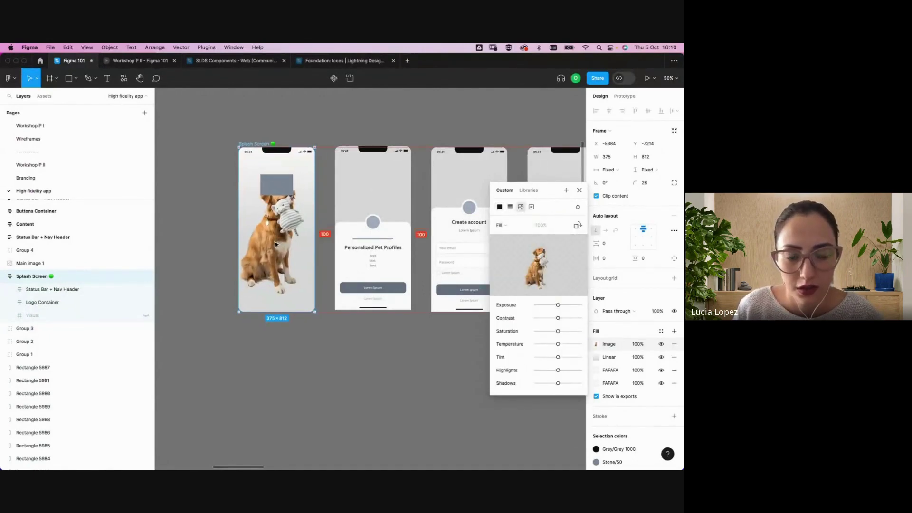
left_click(503, 225)
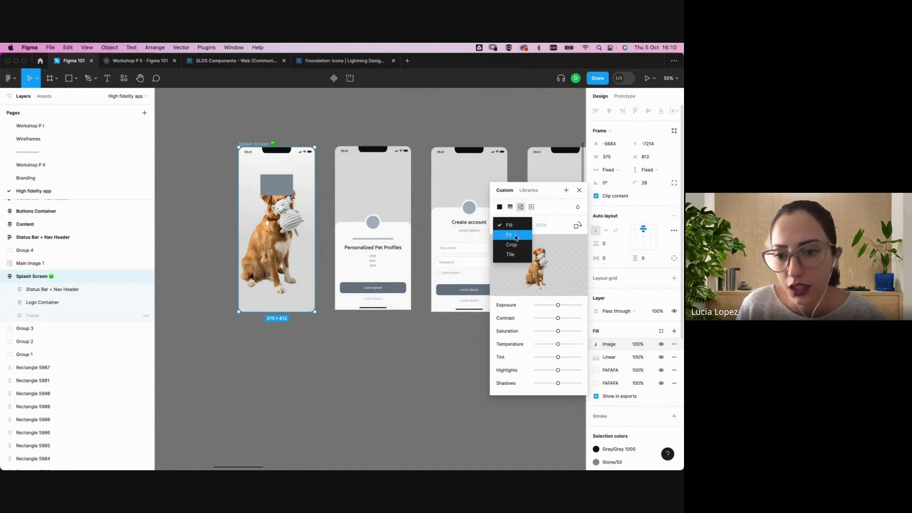
left_click(521, 238)
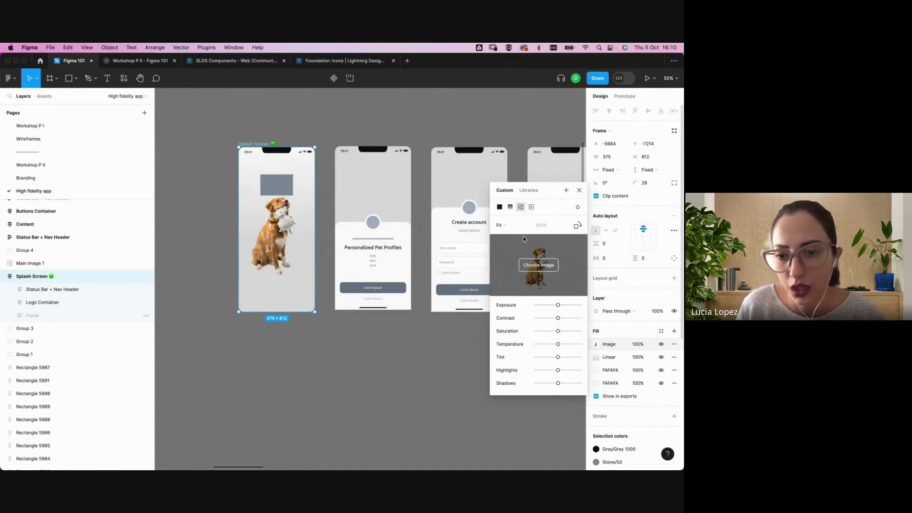
left_click(503, 225)
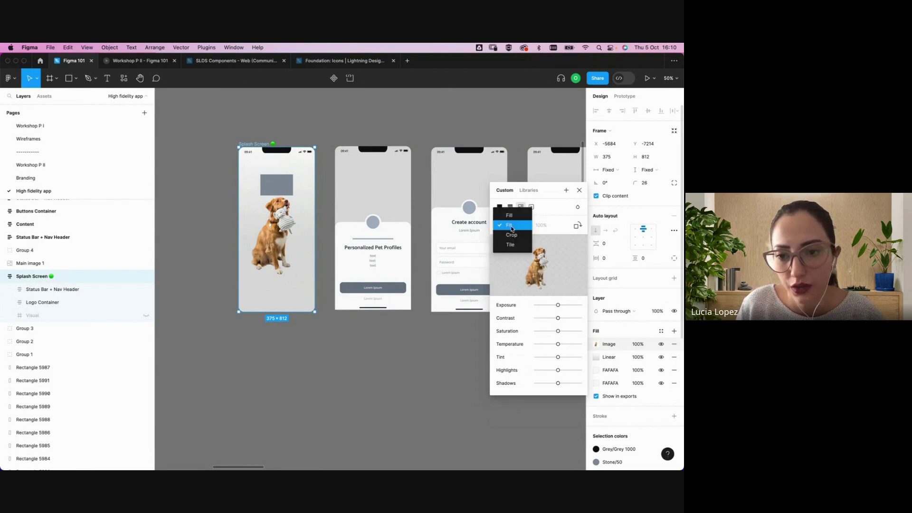
left_click(521, 238)
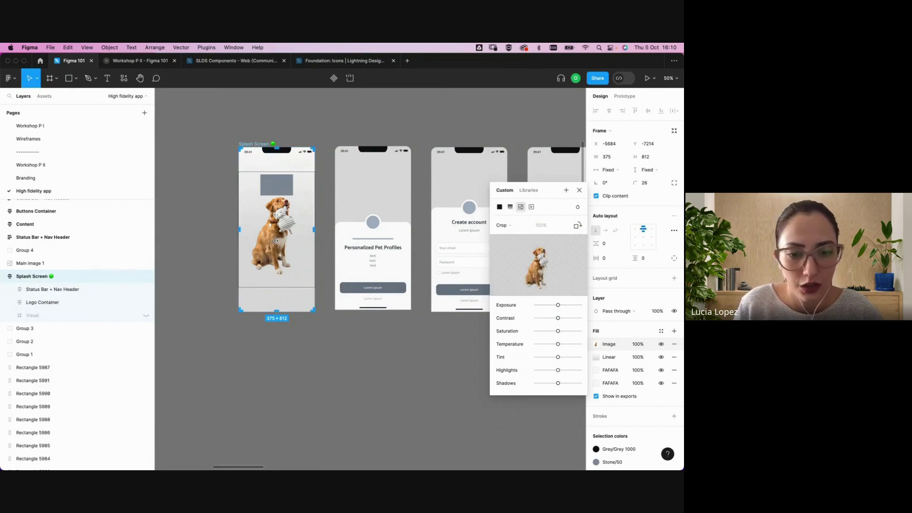
left_click(509, 223)
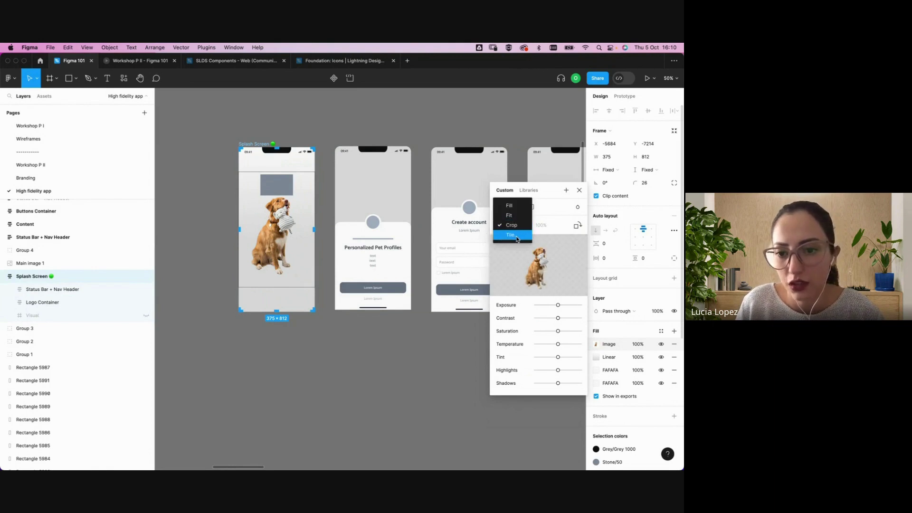
left_click(518, 239)
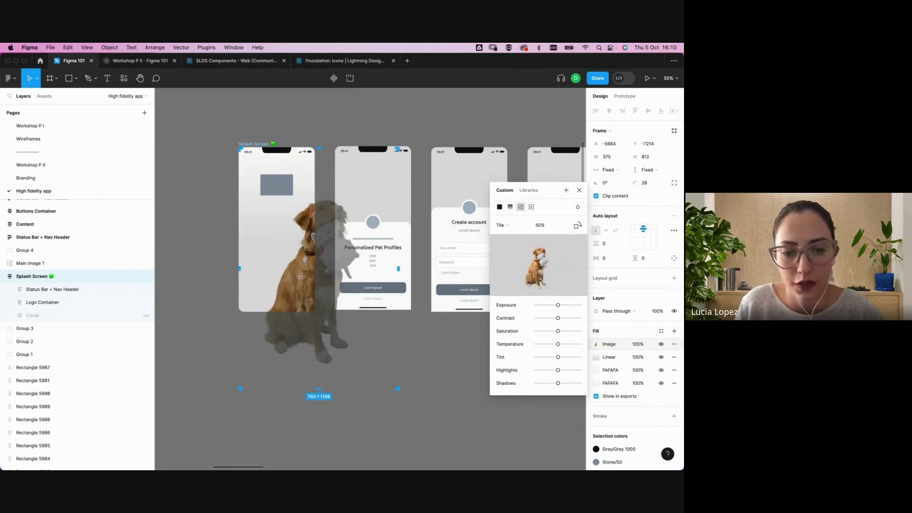
left_click_drag(304, 280, 279, 286)
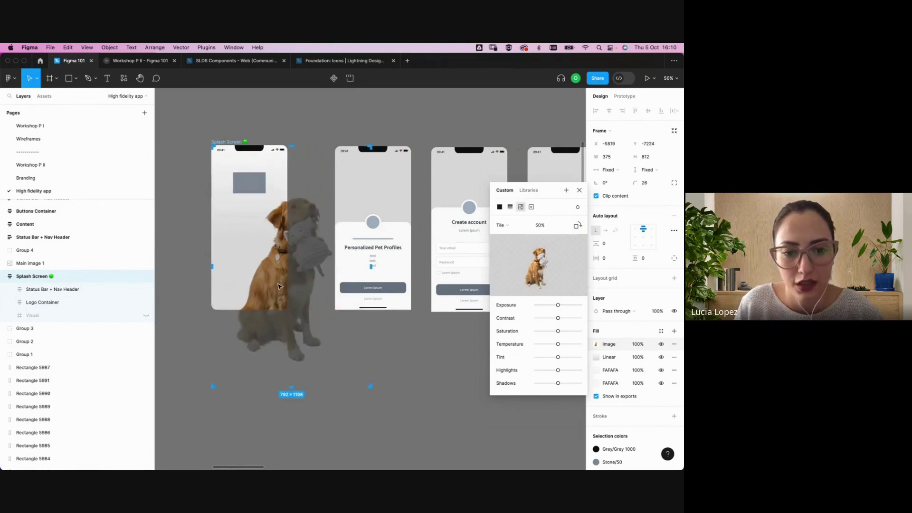
left_click(501, 225)
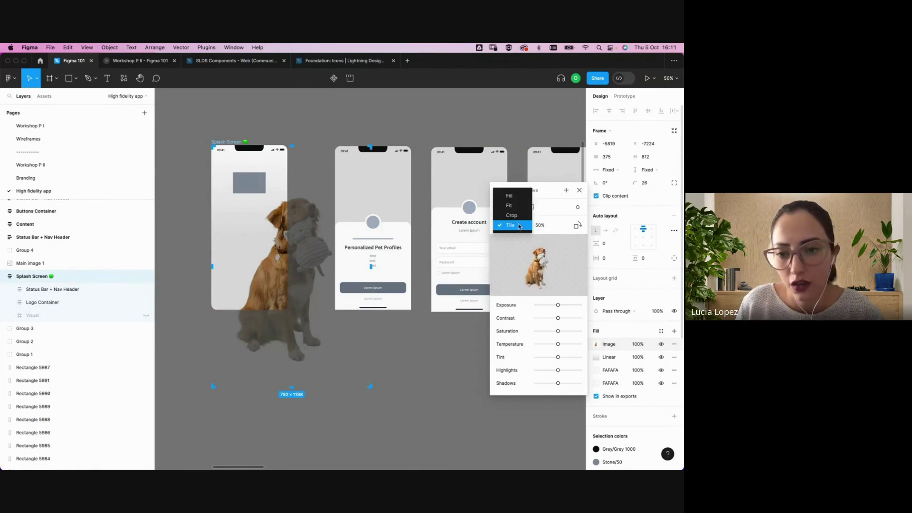
left_click(532, 198)
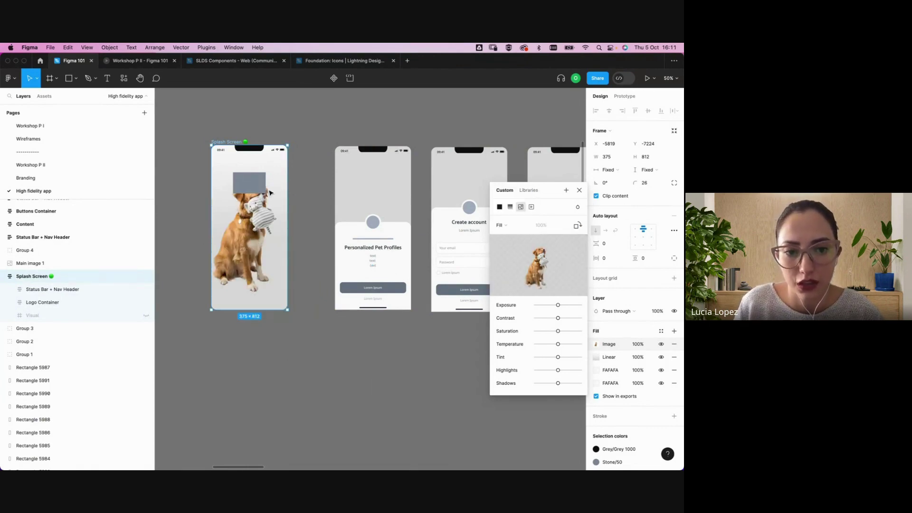
left_click(580, 191)
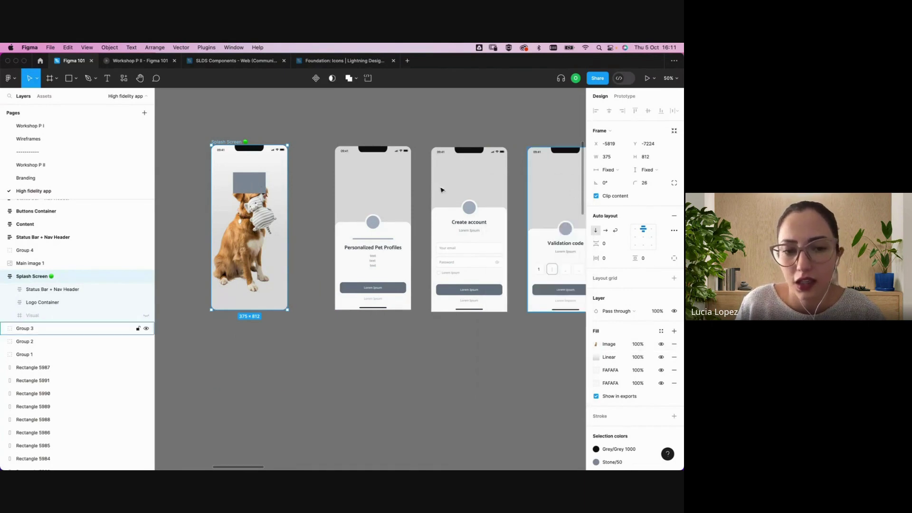
key("Escape")
Copy the Okta Buddy logo group from the Brand Kit's Main Logo section on the Branding page to replace the Splash Screen's grey placeholder
left_click(259, 188)
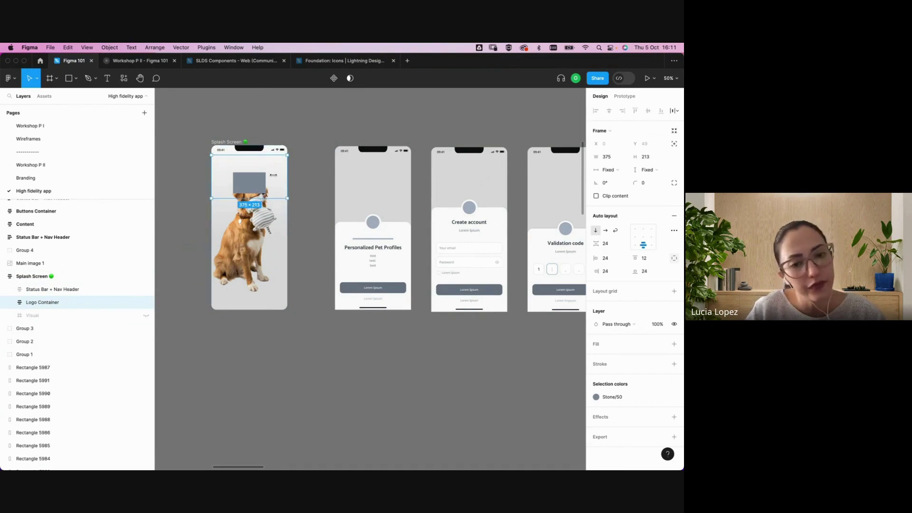
left_click(260, 183)
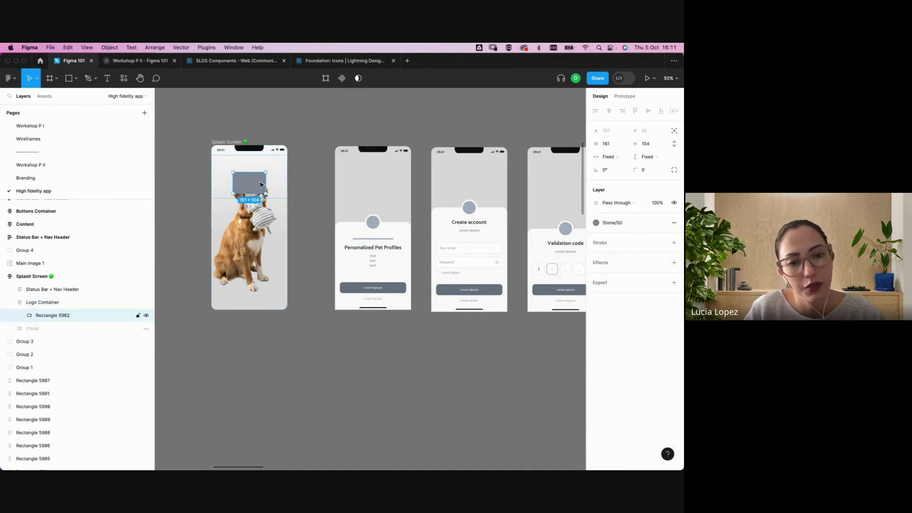
left_click(61, 180)
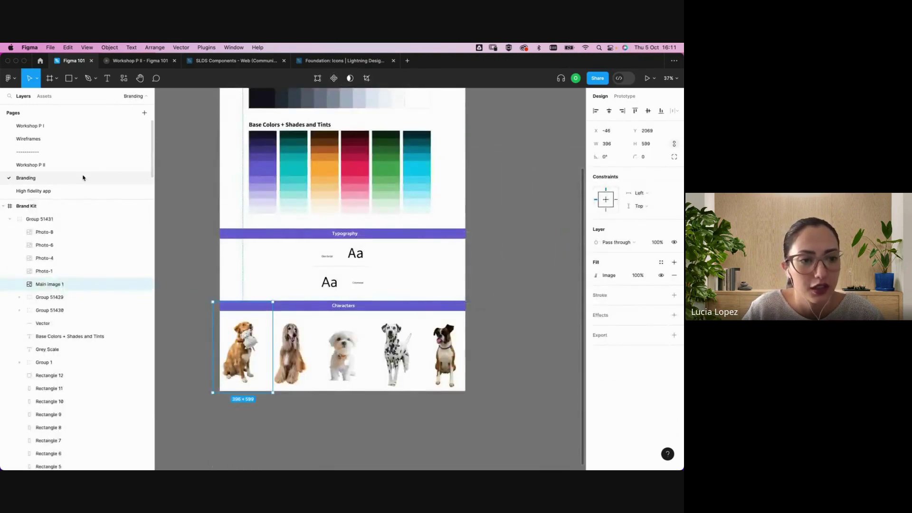
left_click(180, 177)
scroll(212, 186, "up", 2)
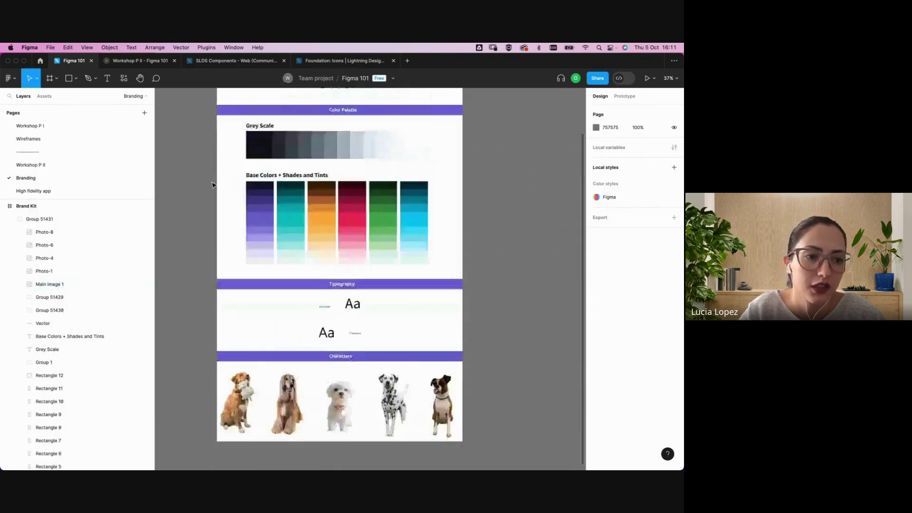
scroll(212, 185, "up", 3)
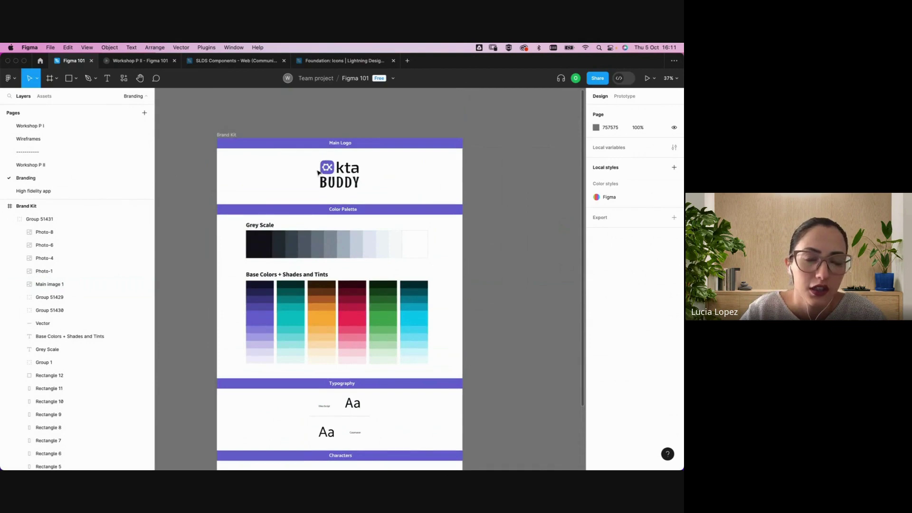
left_click(334, 179)
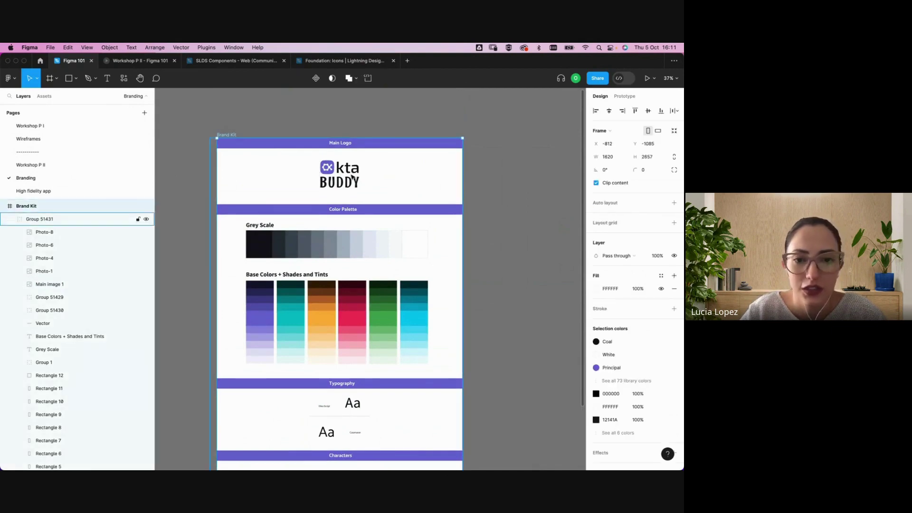
double_click(352, 177)
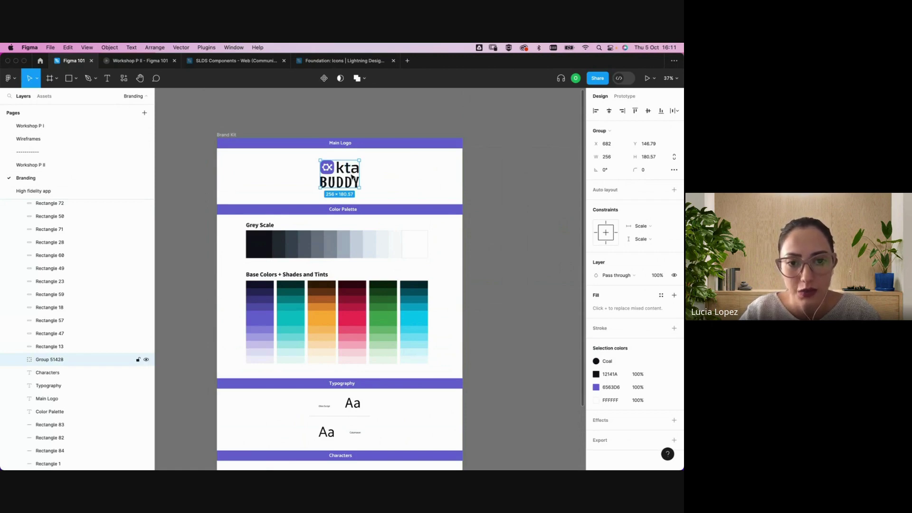
Paste the logo into the Splash Screen's Logo Container on the High fidelity app page and scale it down to about 188 × 133
left_click(50, 192)
left_click(247, 184)
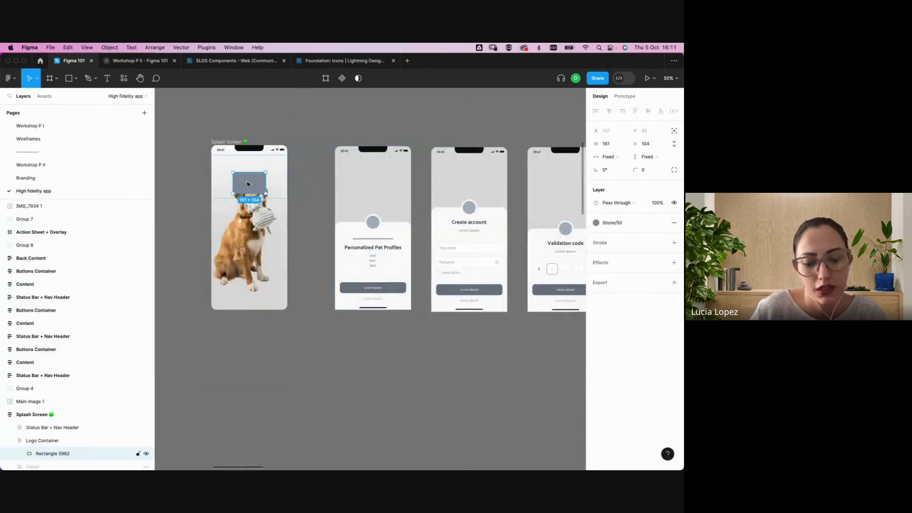
key("ctrl+v")
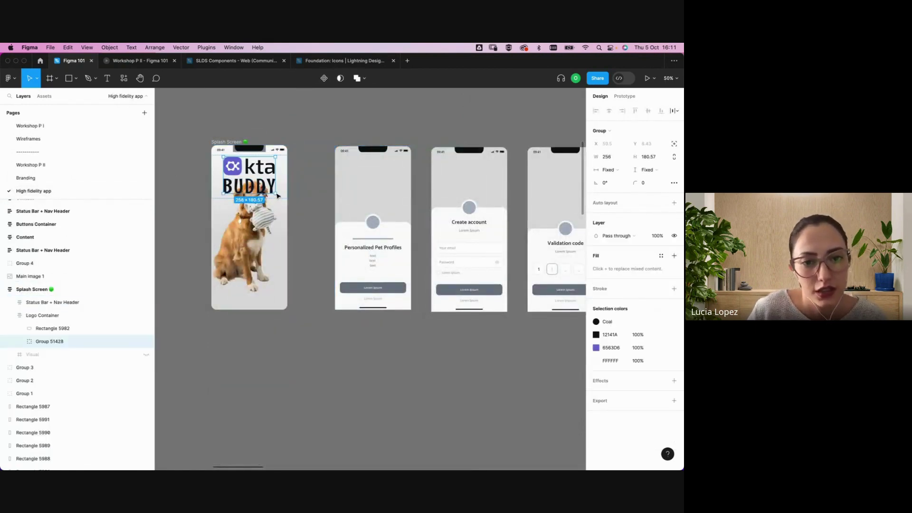
left_click_drag(275, 193, 249, 182)
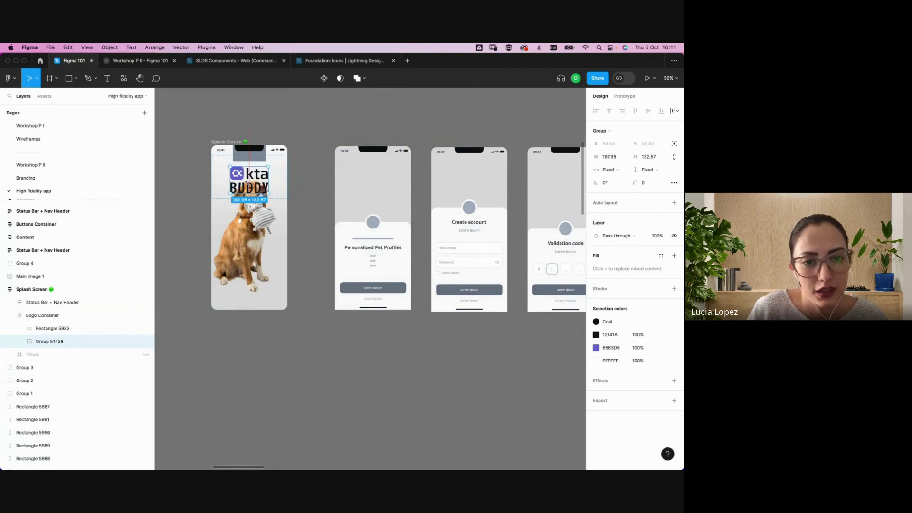
Delete the grey placeholder rectangle from the Logo Container and scale the logo down to about 151 × 107
left_click(264, 157)
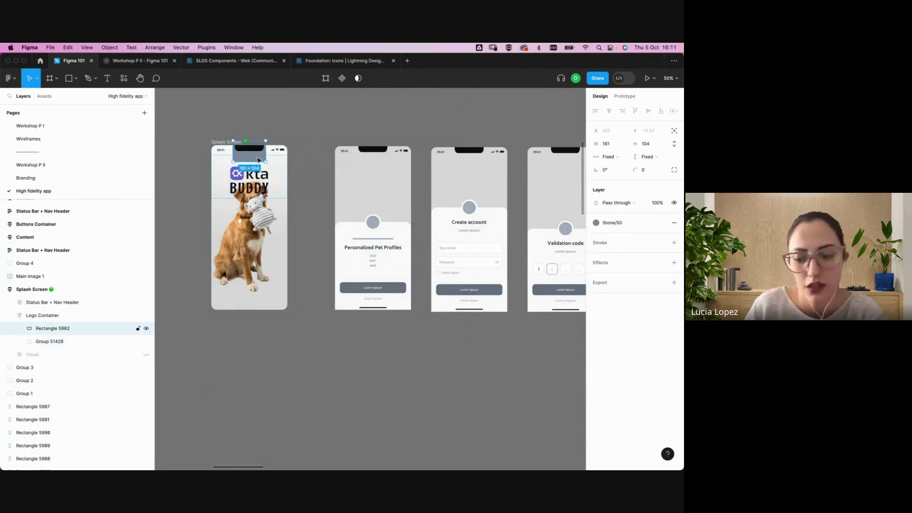
key("Delete")
left_click(252, 175)
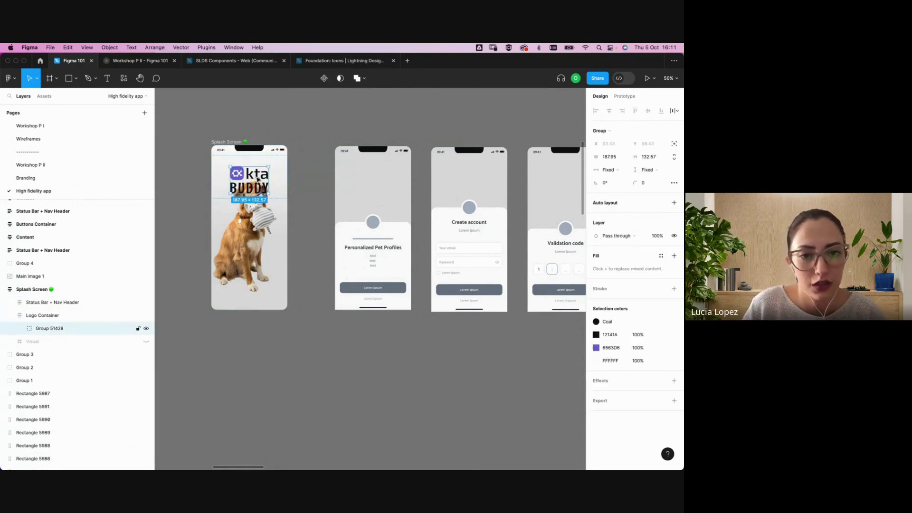
left_click_drag(264, 186, 252, 189)
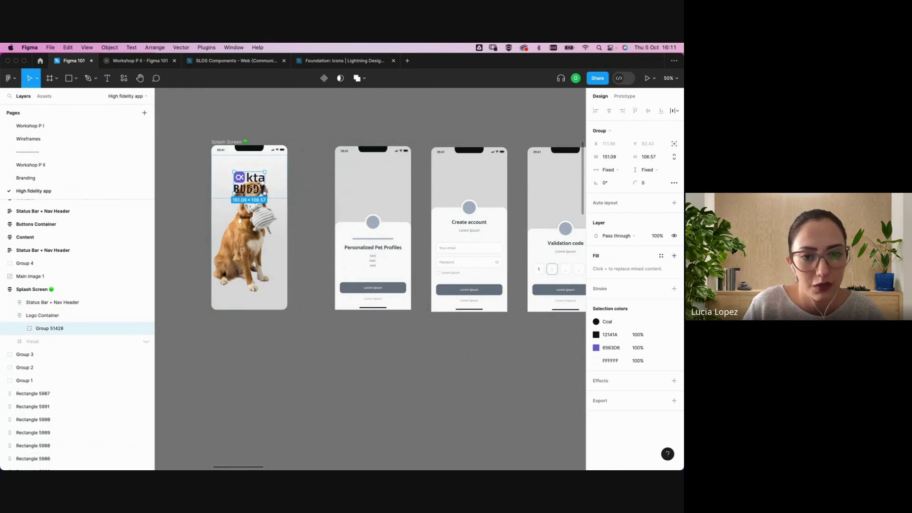
Move the Splash Screen frame to about X -5839, Y -7219
left_click(235, 250)
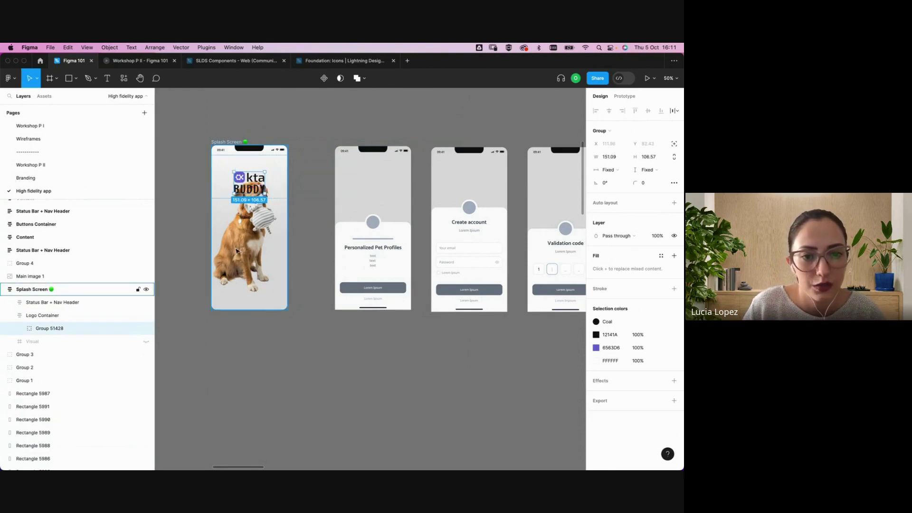
left_click_drag(253, 245, 251, 242)
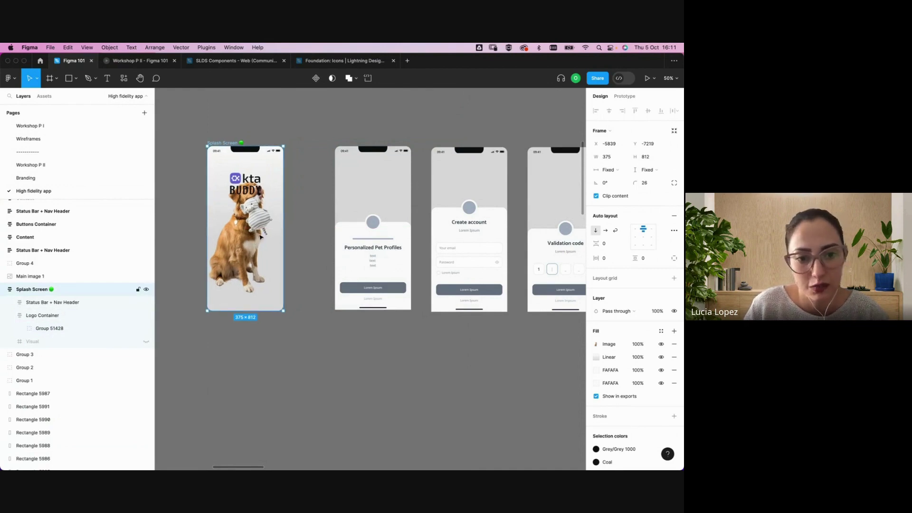
Change the Splash Screen's dog image fill mode to Fit
left_click(313, 212)
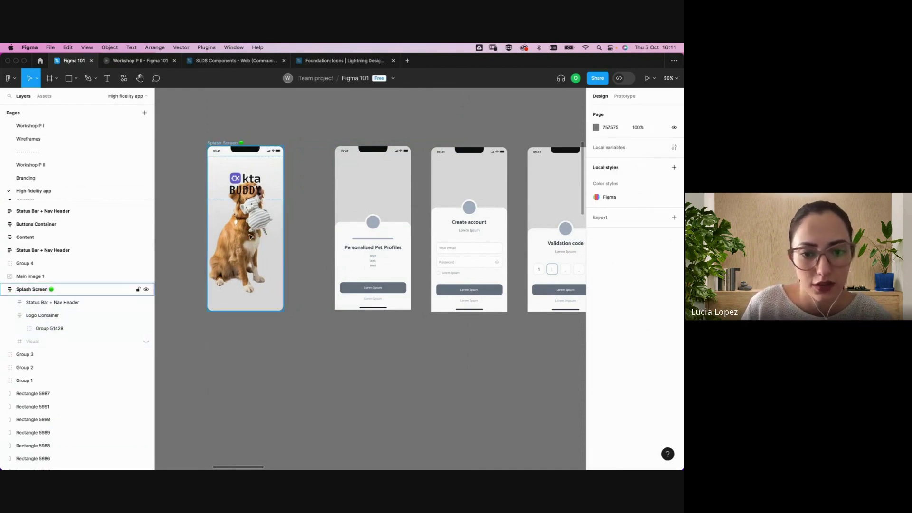
left_click(241, 266)
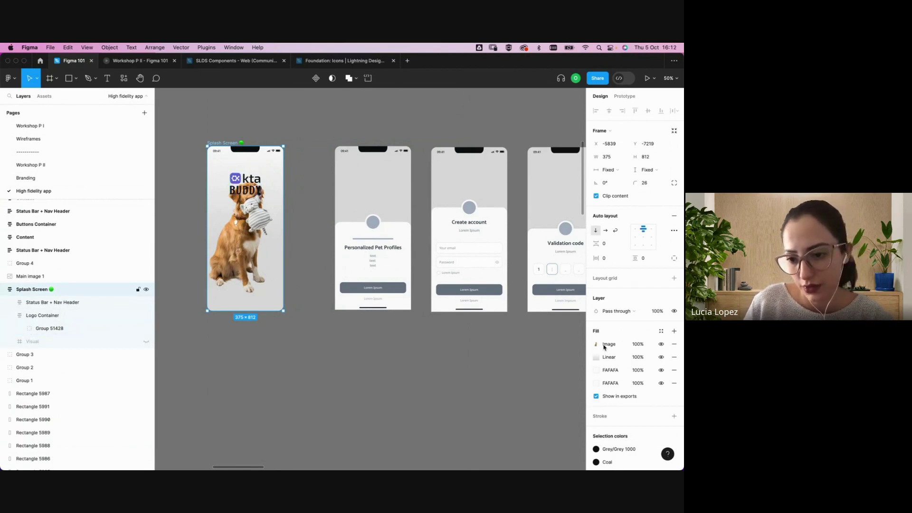
left_click(596, 346)
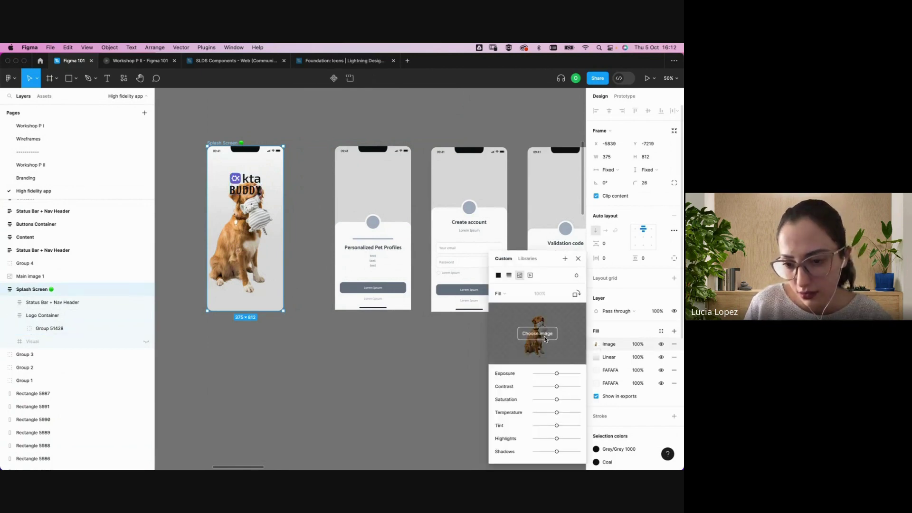
left_click(506, 294)
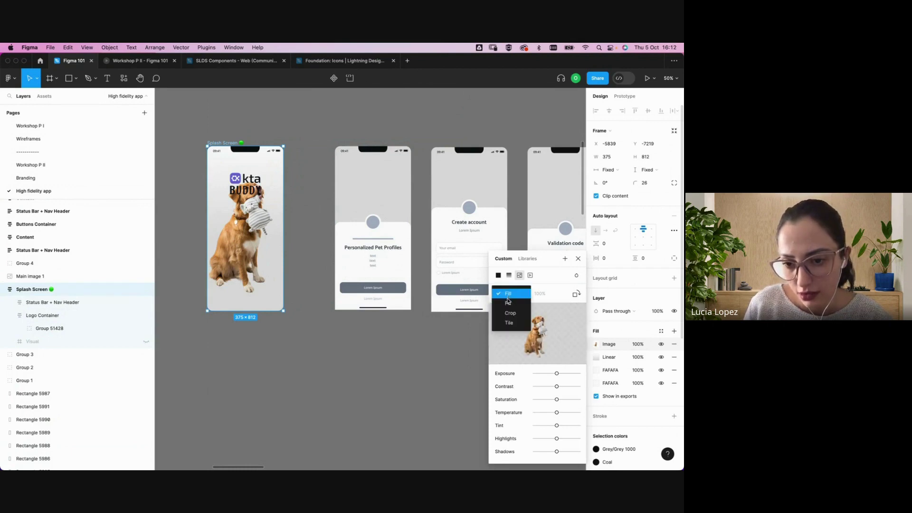
left_click(509, 303)
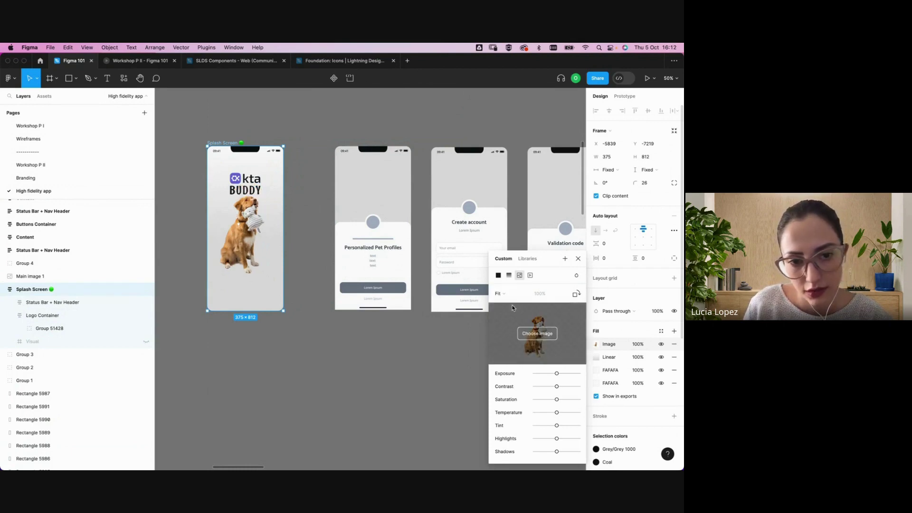
left_click(346, 349)
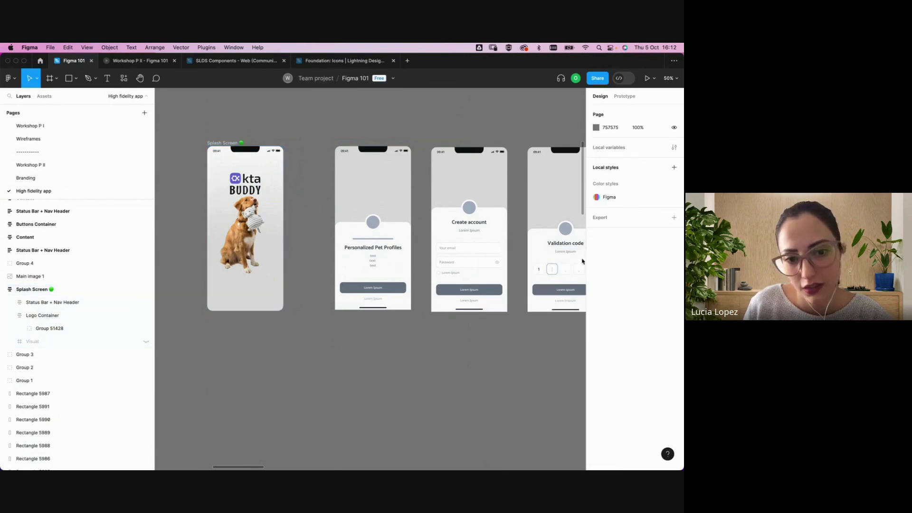
scroll(346, 209, "left", 3)
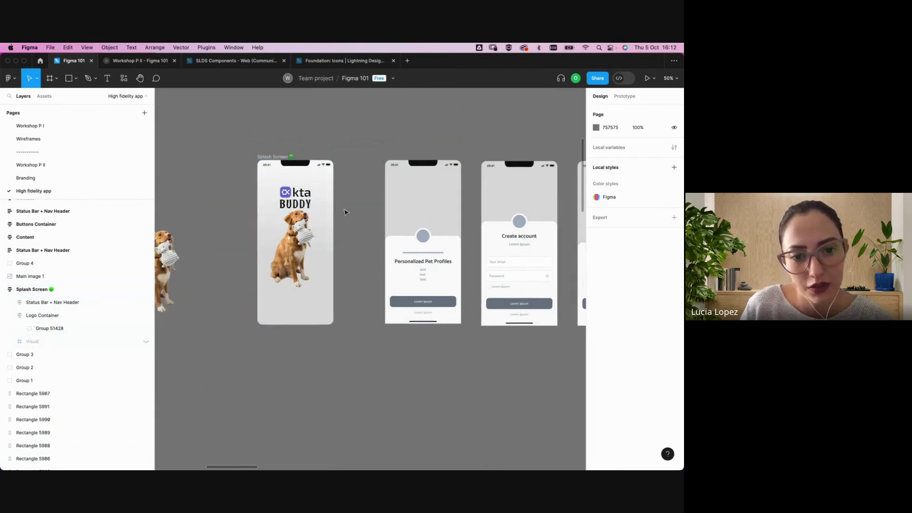
scroll(359, 219, "right", 3)
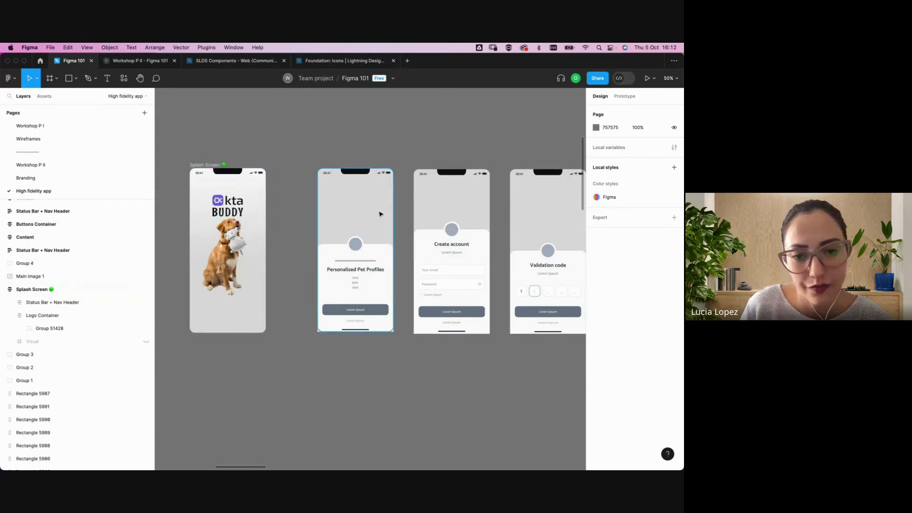
scroll(376, 213, "right", 3)
left_click(300, 197)
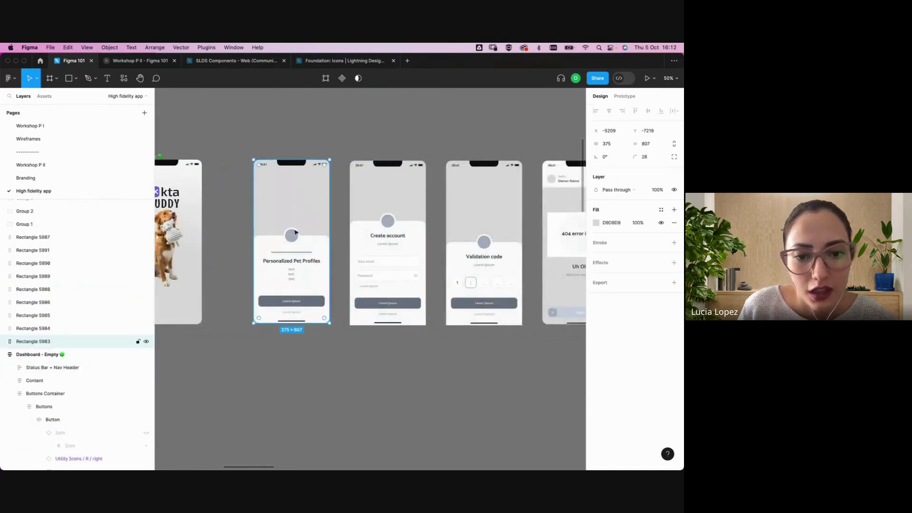
left_click(282, 355)
Move the finished Onboarding - 2nd Screen frame up out of its row, to about X -4995, Y -4289
scroll(282, 355, "down", 5)
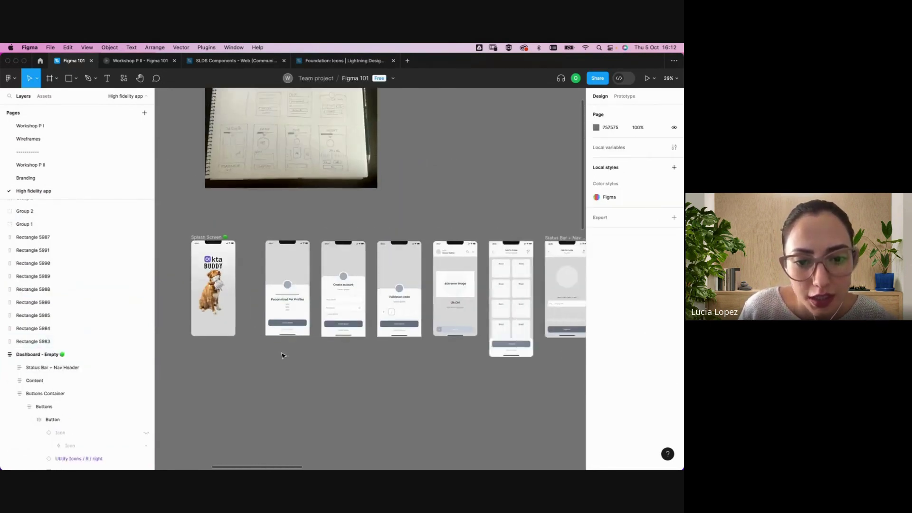
scroll(282, 355, "down", 3)
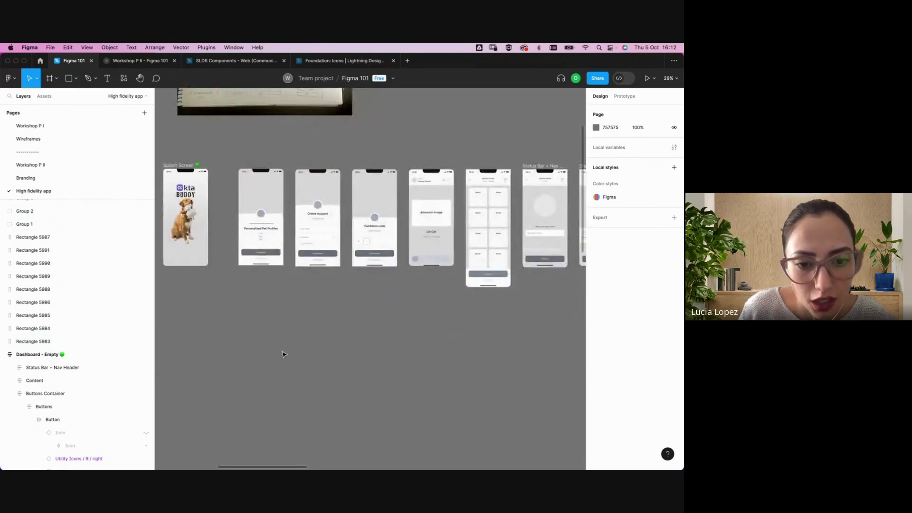
scroll(282, 355, "down", 3)
scroll(283, 355, "down", 5)
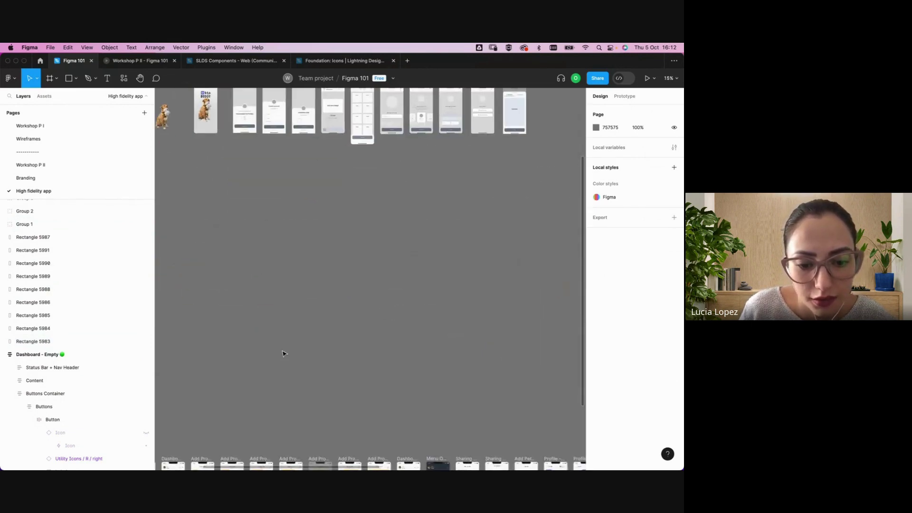
scroll(283, 354, "down", 2)
scroll(283, 354, "left", 5)
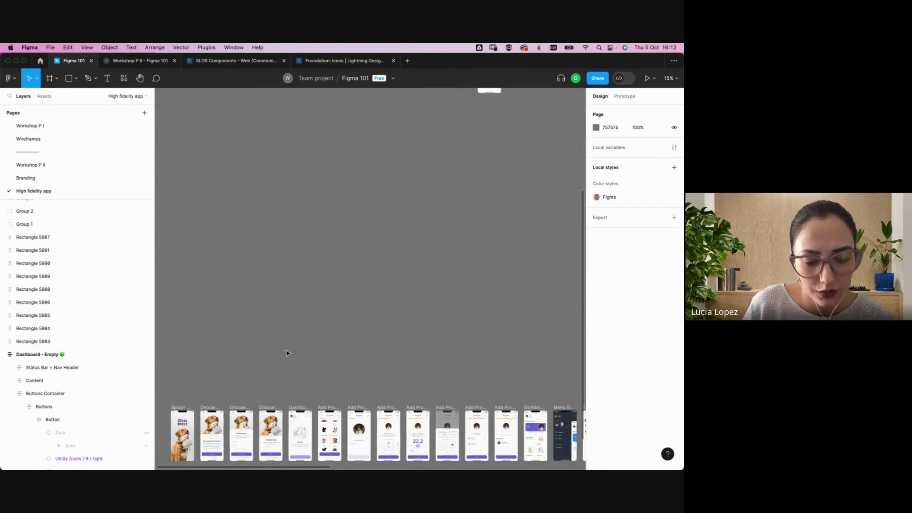
scroll(292, 353, "down", 3)
scroll(292, 353, "left", 2)
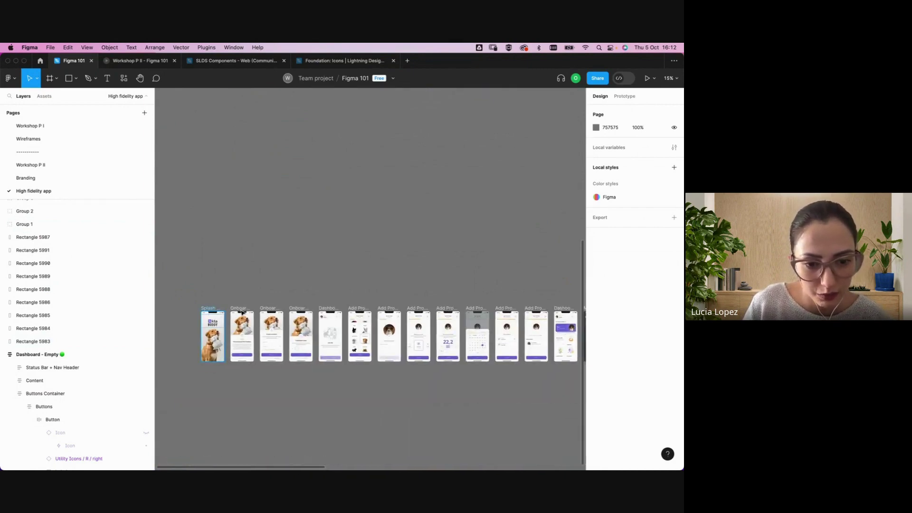
left_click(242, 315, "shift")
left_click(259, 282)
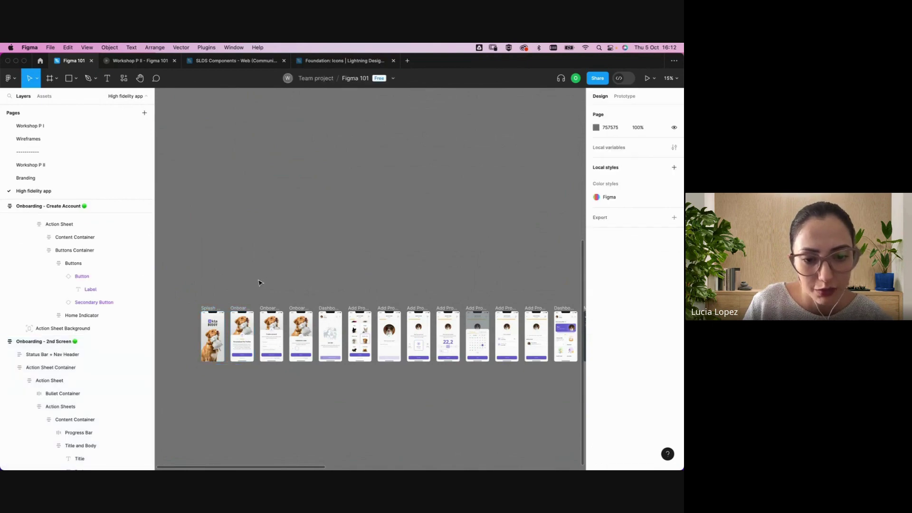
left_click(240, 310)
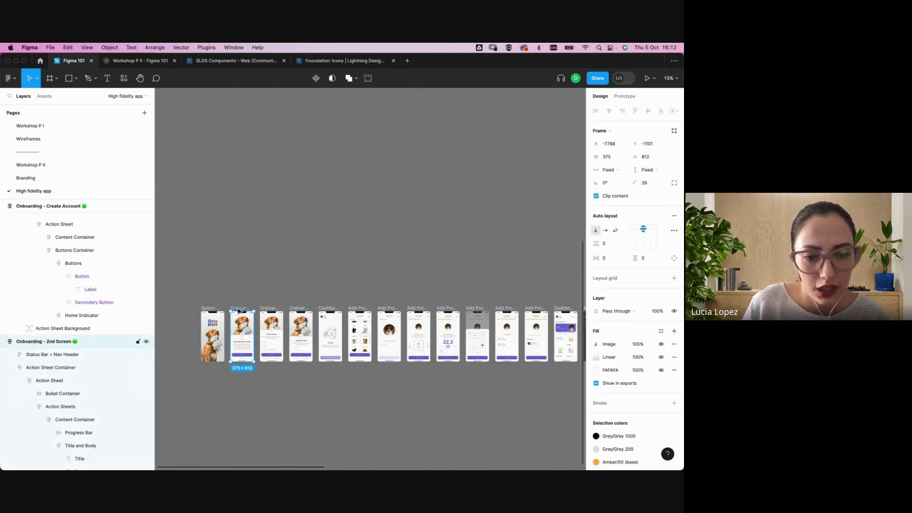
left_click_drag(242, 335, 416, 136)
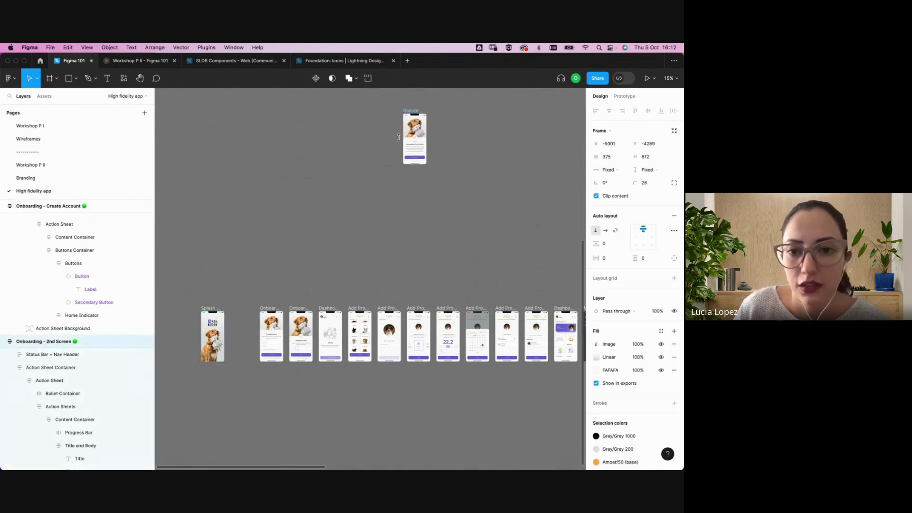
Copy the body paragraph under the Personalized Pet Profiles title in the Onboarding - 2nd Screen frame
scroll(390, 181, "up", 5)
scroll(390, 180, "up", 3)
scroll(390, 181, "right", 2)
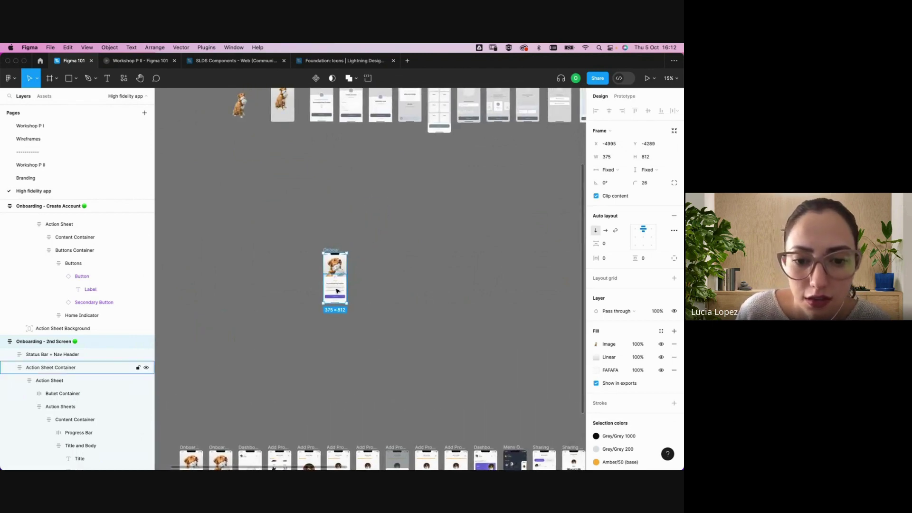
double_click(340, 291)
double_click(340, 290)
double_click(339, 290)
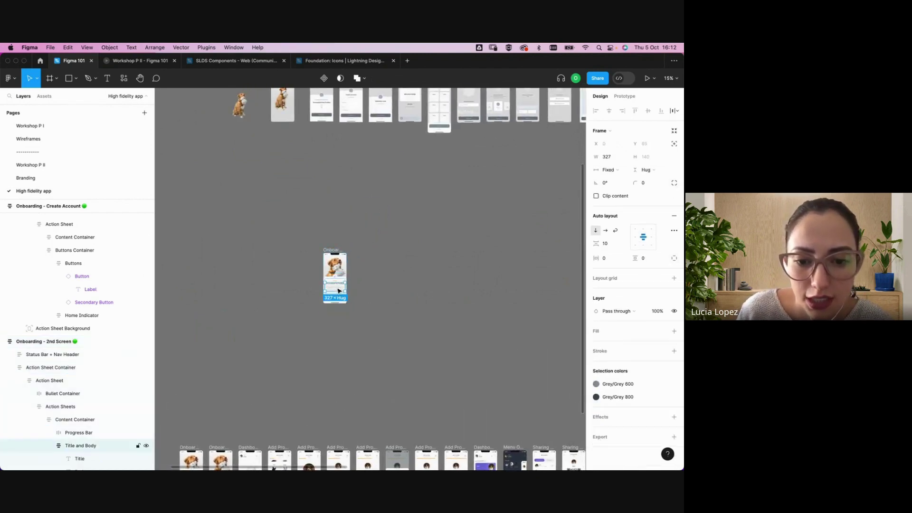
double_click(338, 291)
double_click(338, 289)
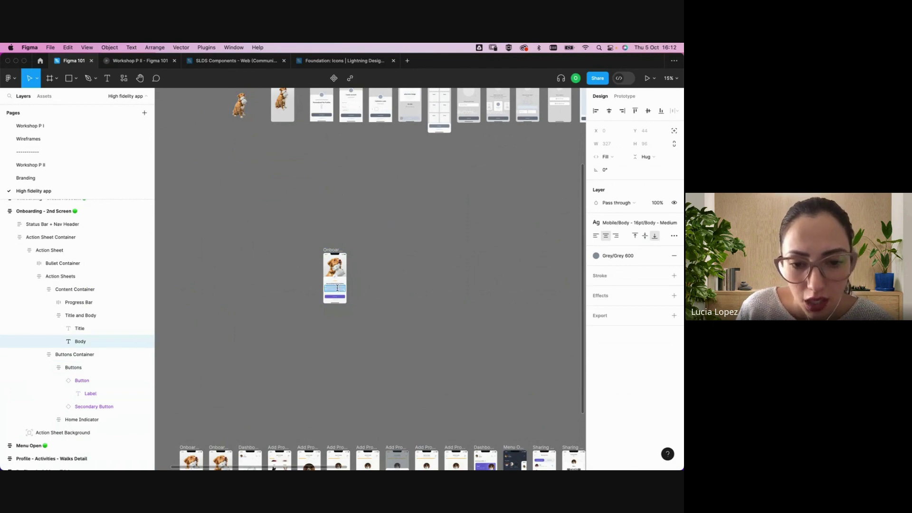
scroll(333, 295, "up", 10)
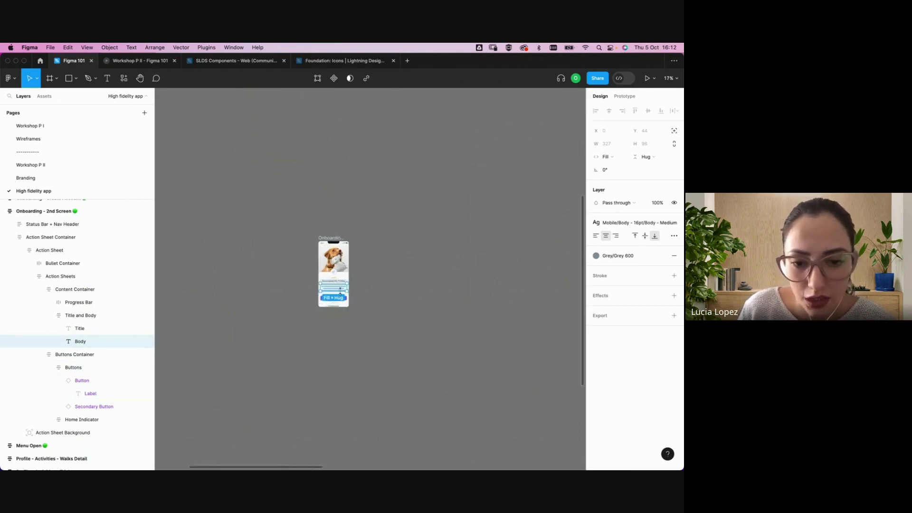
scroll(314, 313, "down", 2)
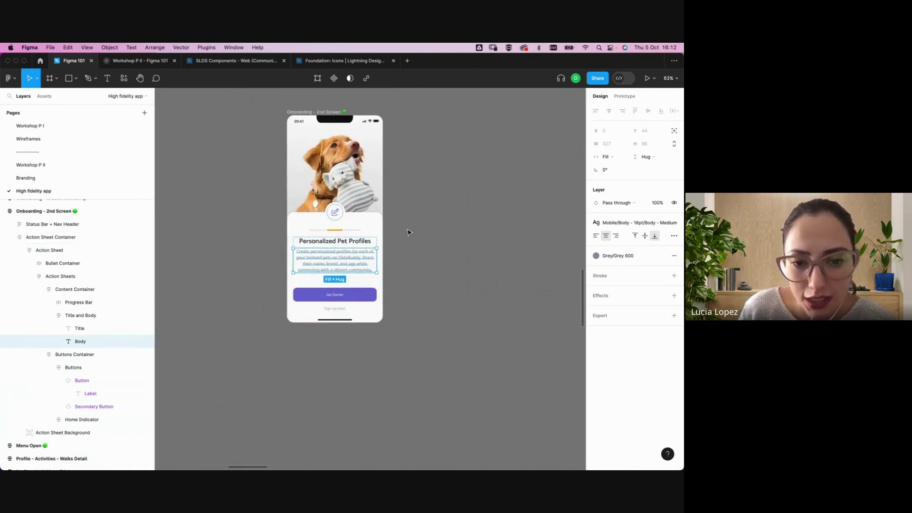
key("Escape")
key("Escape")
Replace the placeholder body text on the Personalized Pet Profiles wireframe with the copied paragraph beginning "Create personalized profiles for each of your beloved pets"
scroll(430, 233, "right", 2)
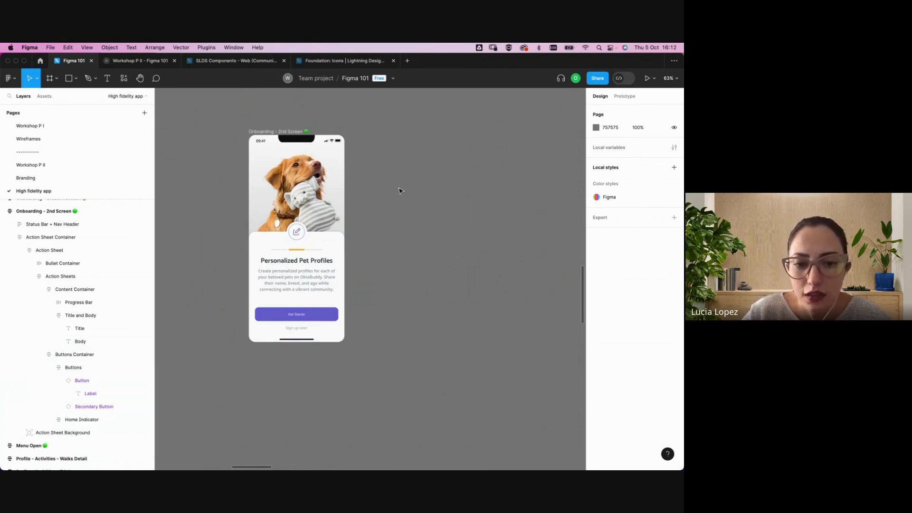
scroll(400, 191, "up", 3)
scroll(400, 191, "up", 10)
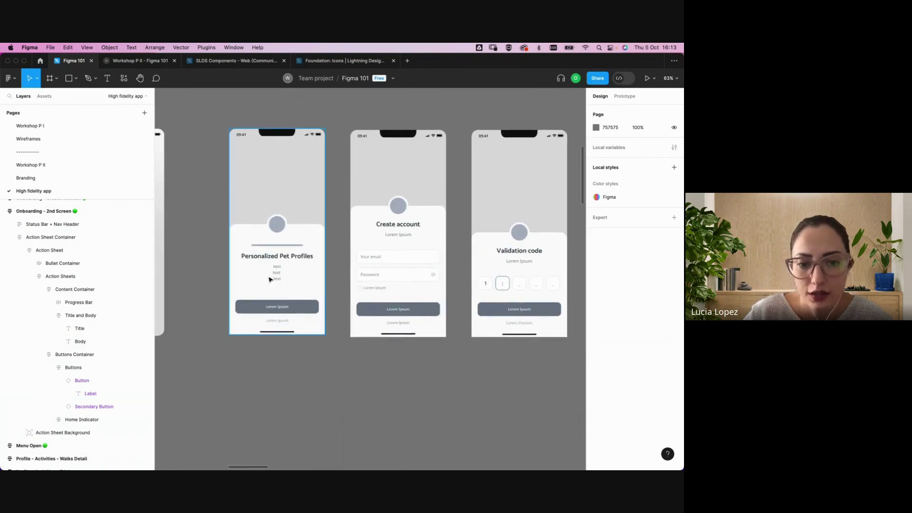
left_click(279, 274)
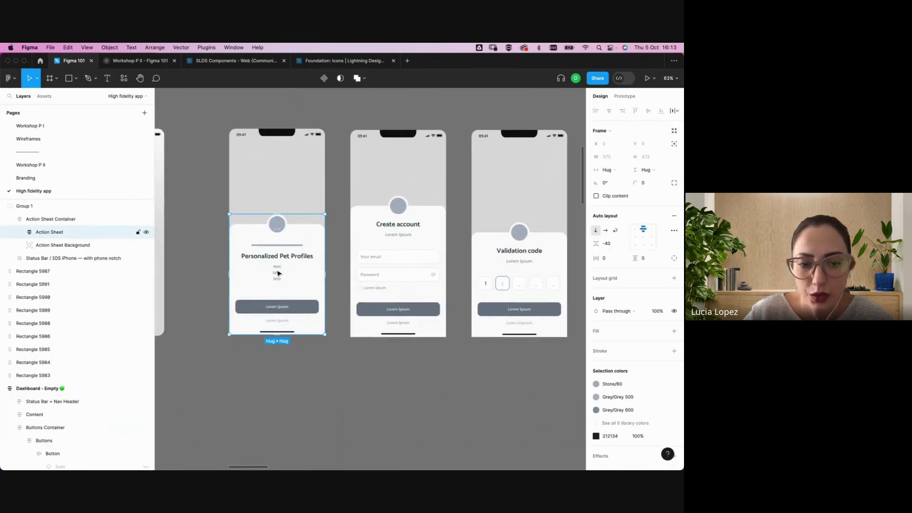
double_click(279, 273)
double_click(278, 272)
double_click(277, 271)
double_click(277, 270)
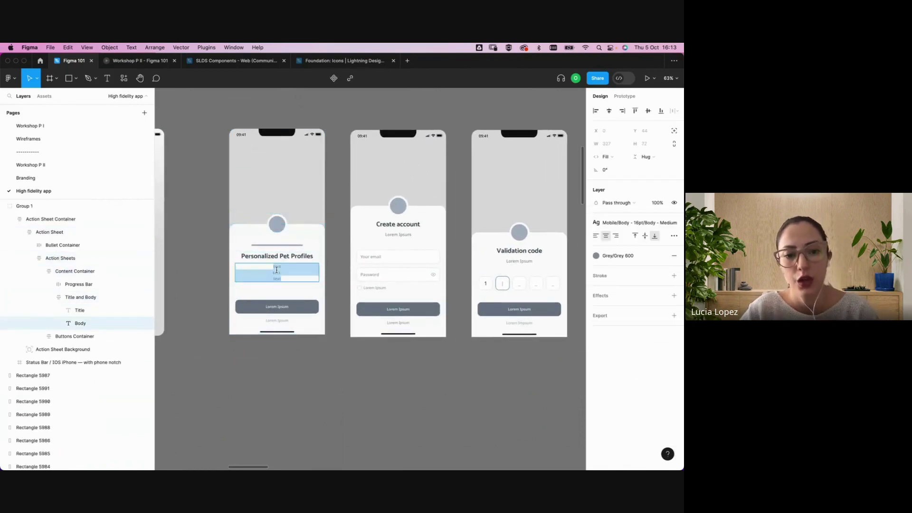
type("Create personalized profiles for each of your beloved pets in OktaBuddy. Share their name, breed, and age while connecting with a vibrant community.")
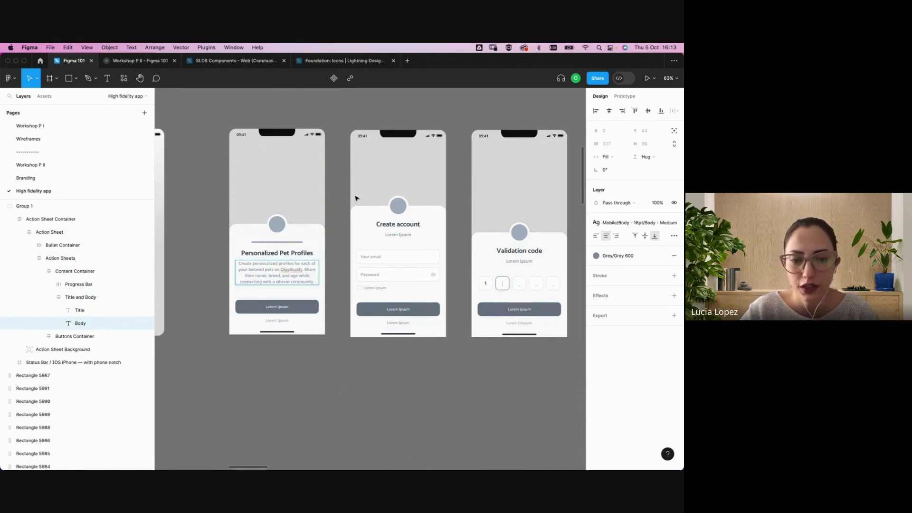
key("Escape")
left_click(335, 211)
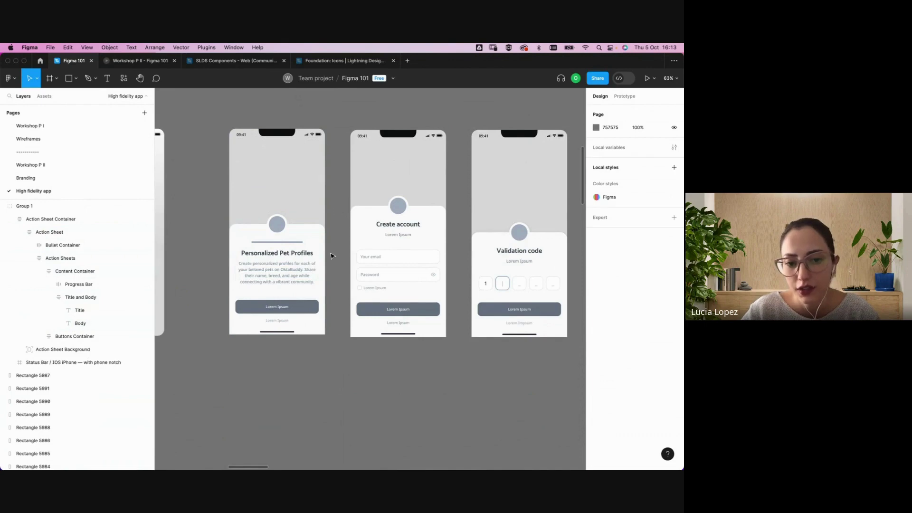
Insert a line break before "Share" in the Personalized Pet Profiles wireframe's body text
left_click(298, 270)
double_click(299, 270)
double_click(300, 271)
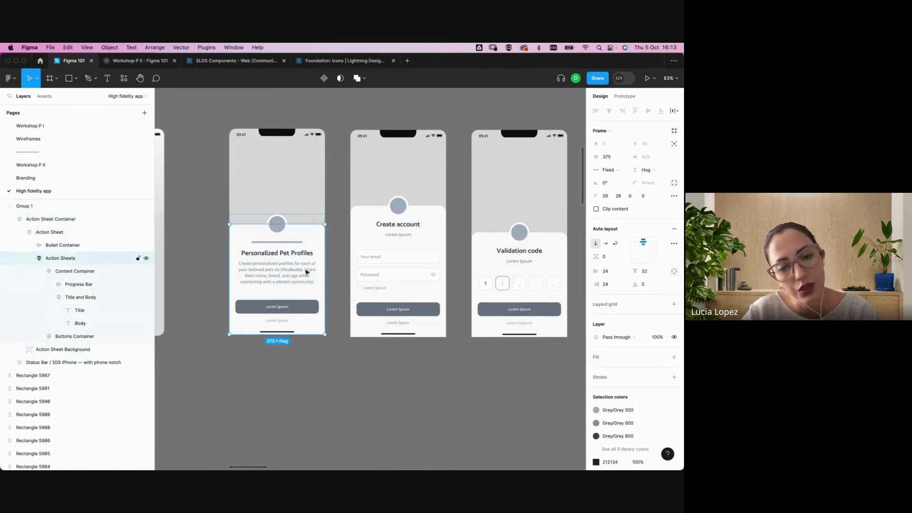
double_click(302, 271)
double_click(306, 272)
double_click(305, 269)
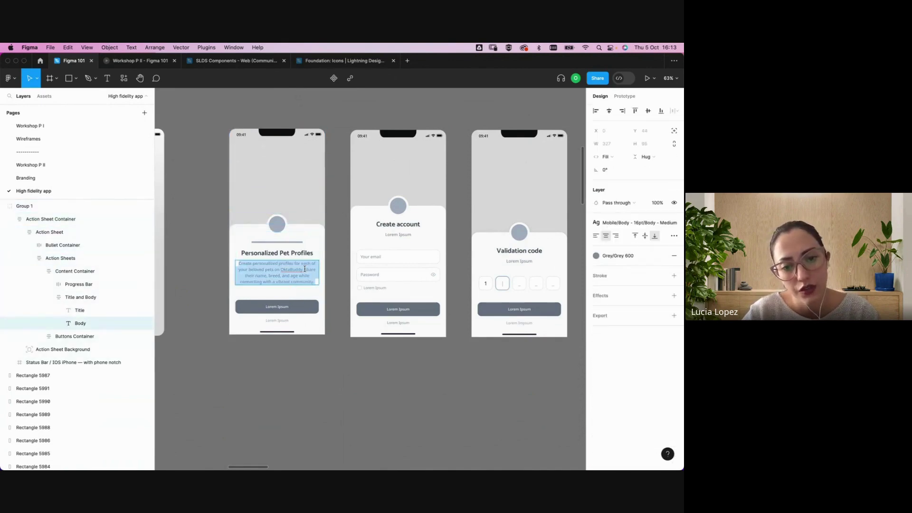
left_click(310, 270)
key("Return")
key("Escape")
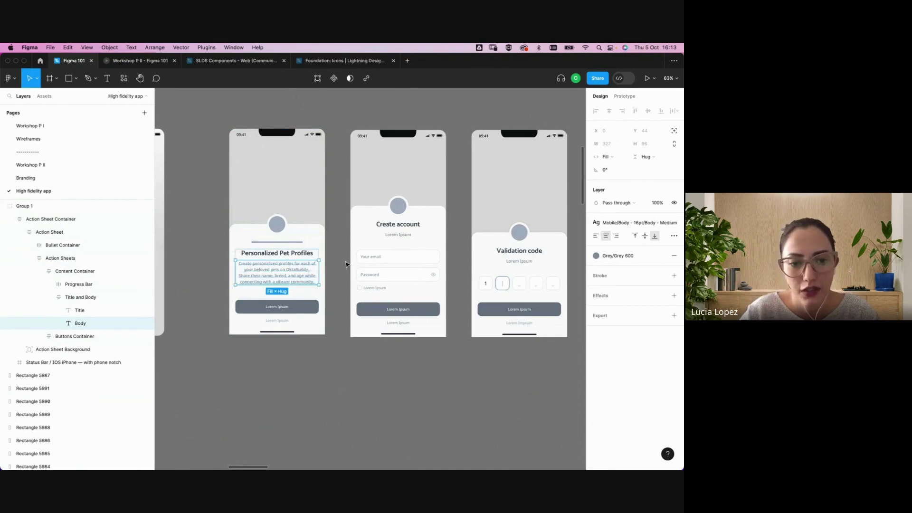
scroll(275, 282, "up", 2)
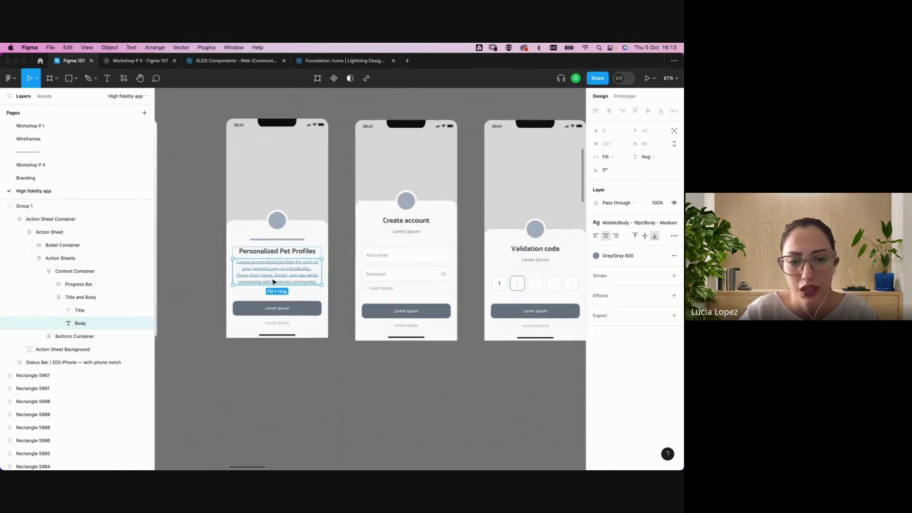
left_click(340, 192)
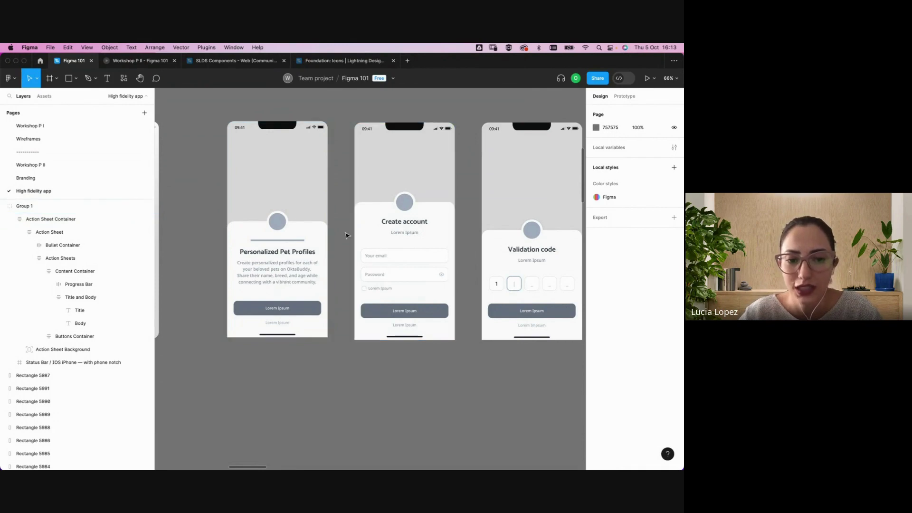
Fill the background rectangle of the Personalized Pet Profiles wireframe with the image Main image 1.png from the pet's images folder
left_click(310, 290)
double_click(302, 169)
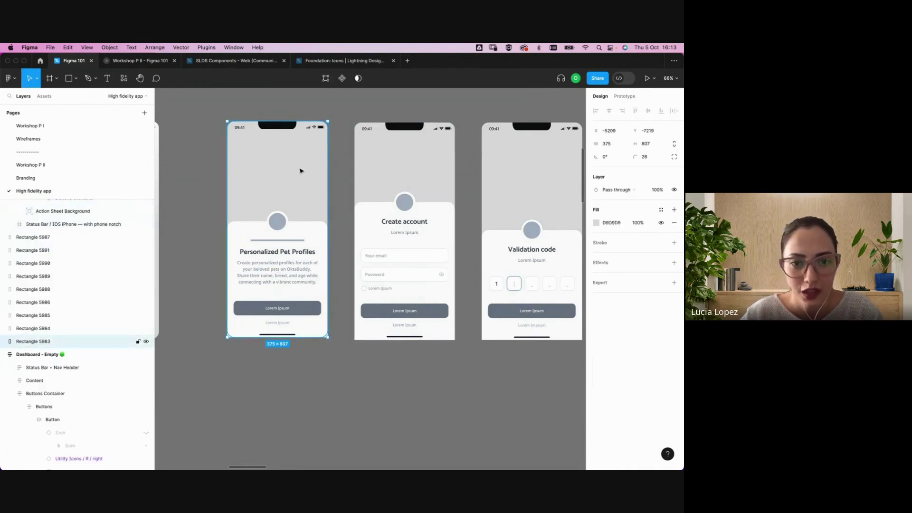
double_click(301, 169)
left_click(107, 77)
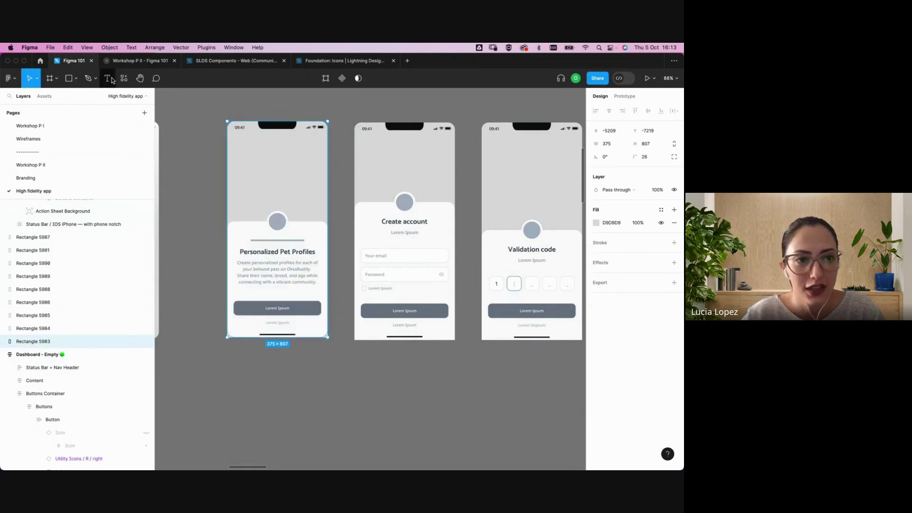
left_click(598, 223)
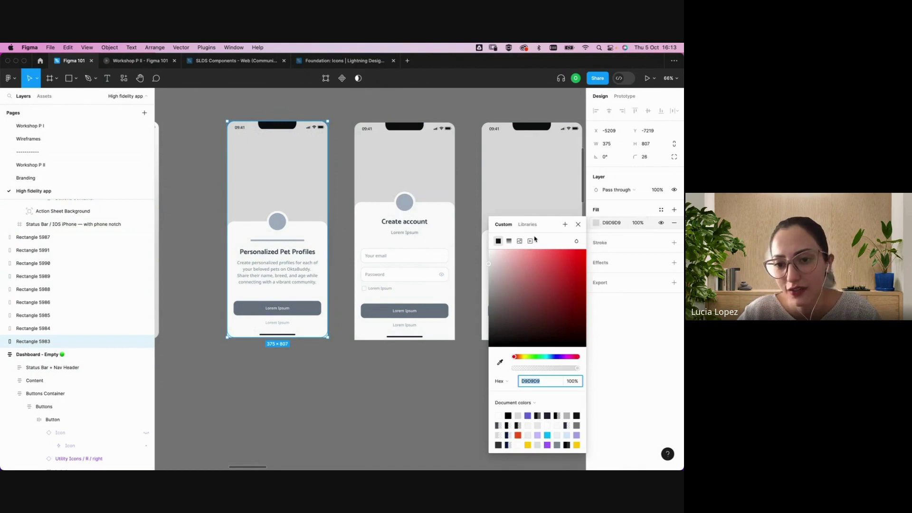
left_click(519, 241)
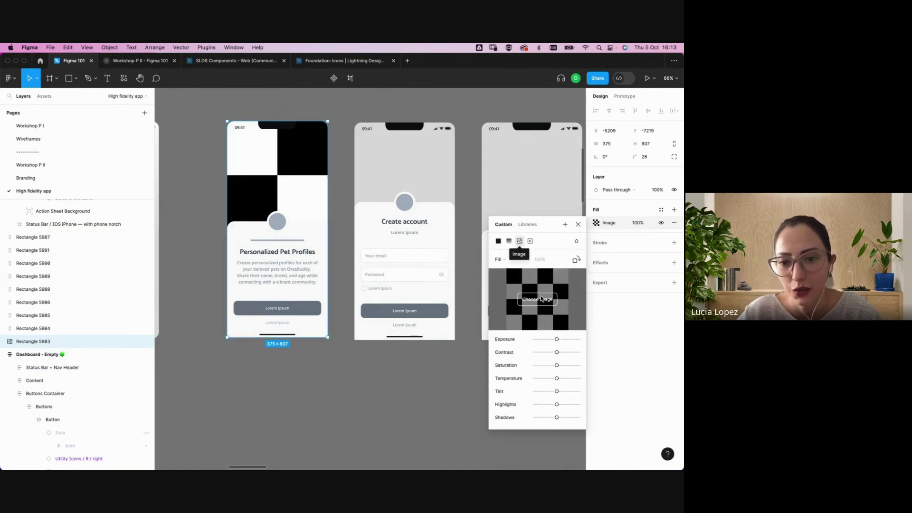
left_click(541, 298)
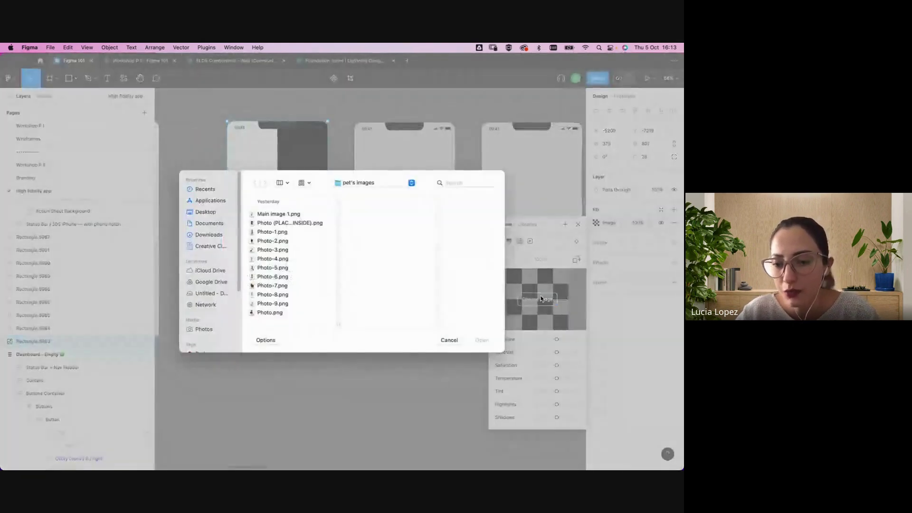
left_click(300, 214)
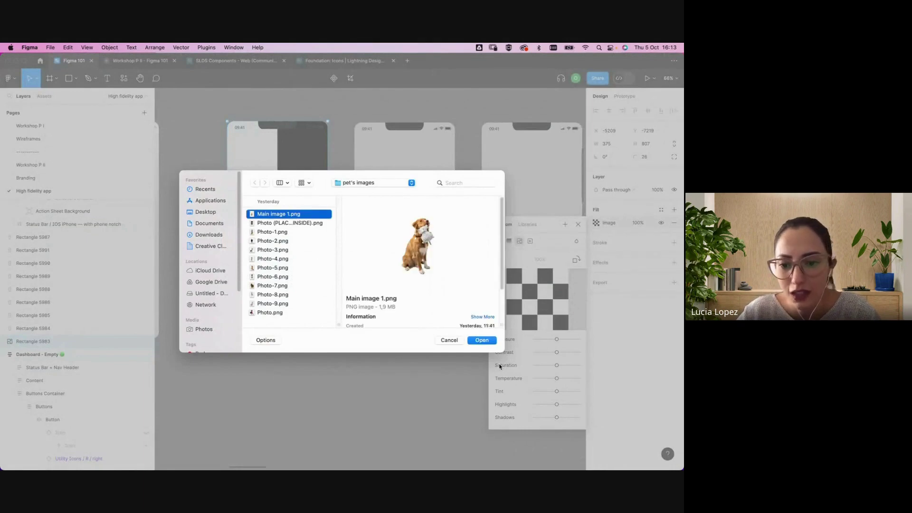
left_click(483, 341)
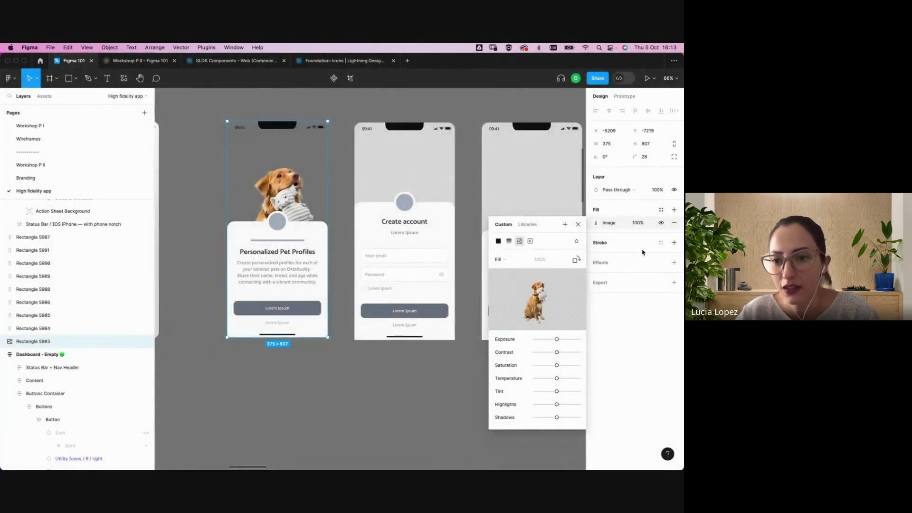
left_click(661, 209)
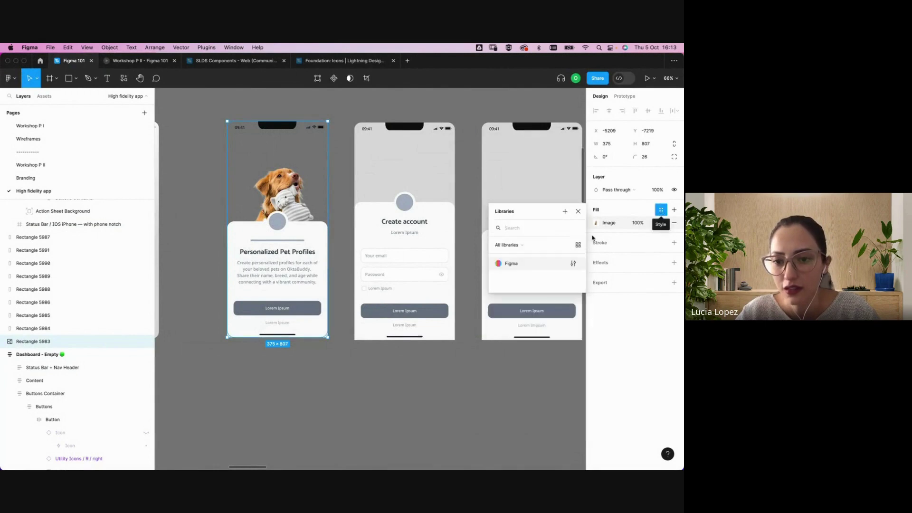
left_click(524, 246)
left_click(534, 235)
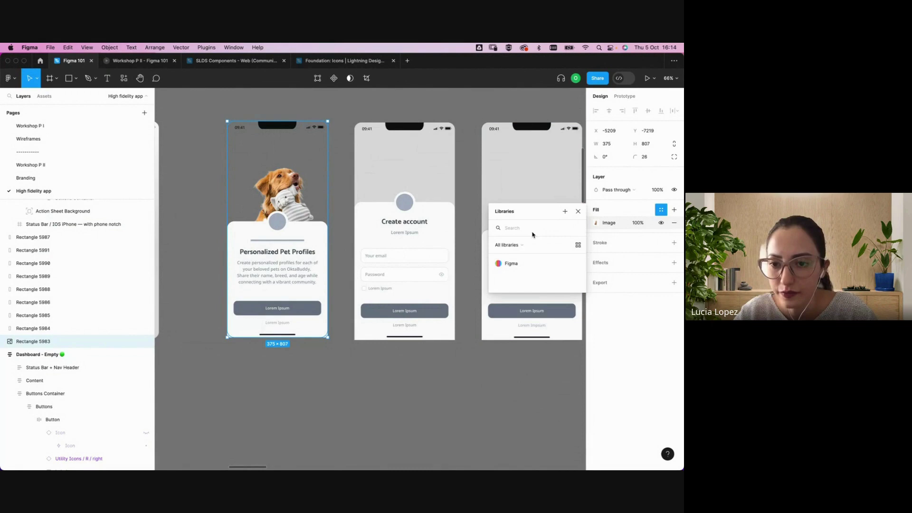
left_click(667, 357)
left_click(298, 433)
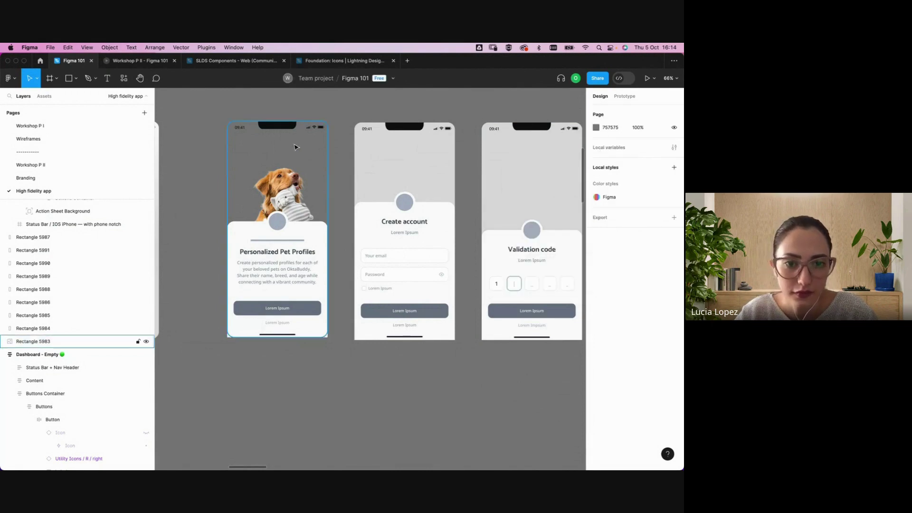
Add a white FFFFFF fill to the group holding the Personalized Pet Profiles sheet and status bar
left_click(286, 130)
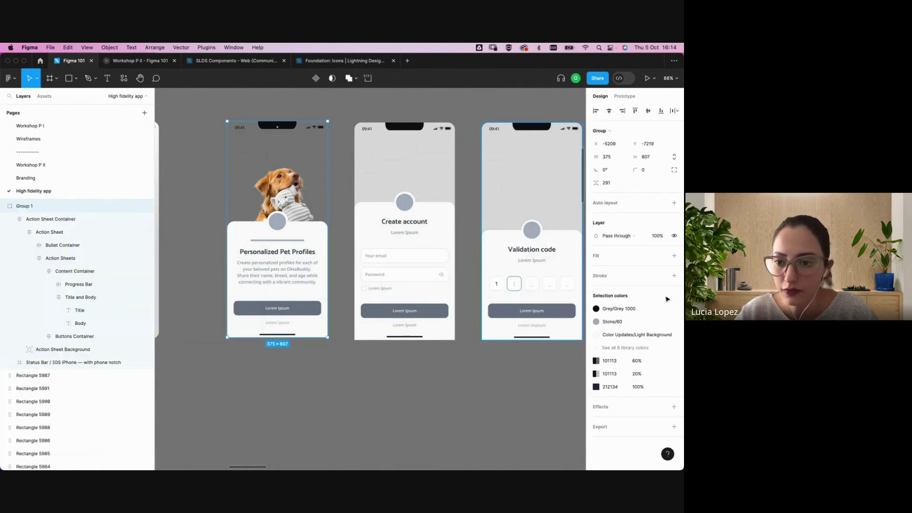
left_click(675, 257)
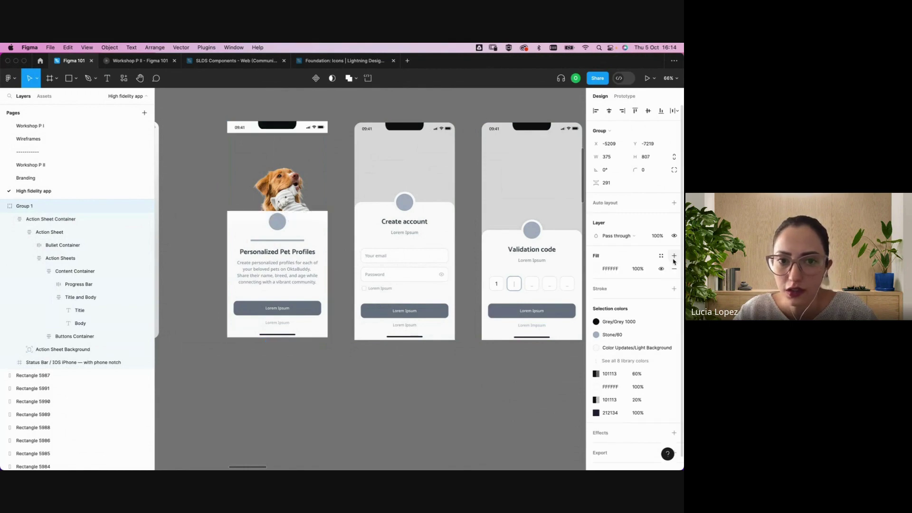
double_click(369, 169)
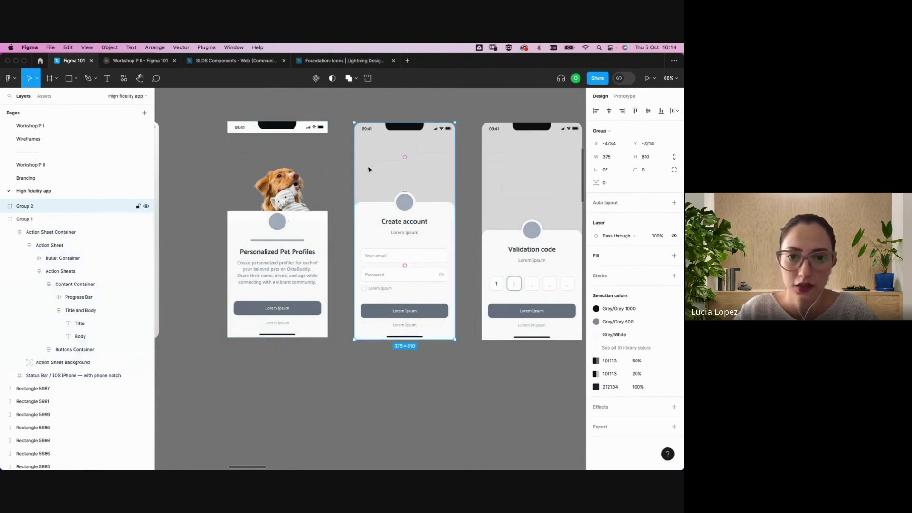
Try a solid off-white FAF6F6 fill on the Personalized Pet Profiles background rectangle and restore its dog image fill
left_click(294, 165)
scroll(284, 198, "left", 3)
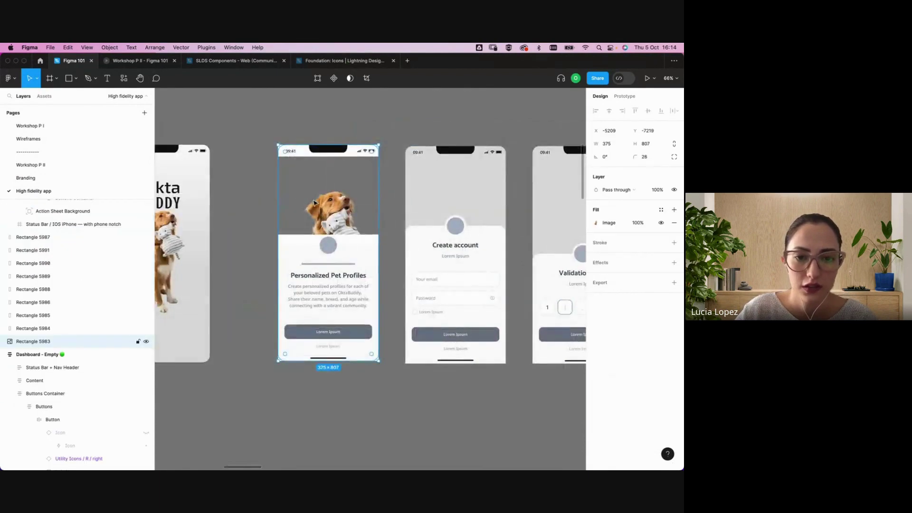
double_click(339, 216)
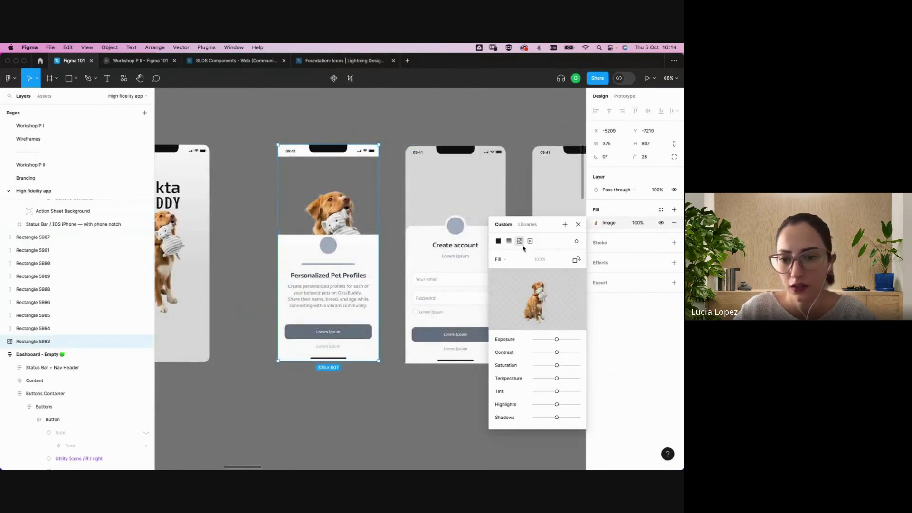
left_click(498, 241)
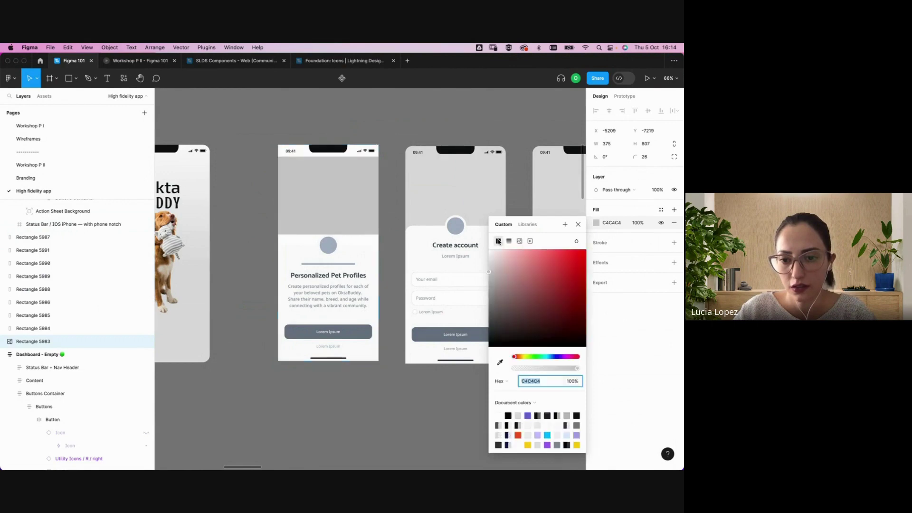
left_click_drag(491, 278, 490, 251)
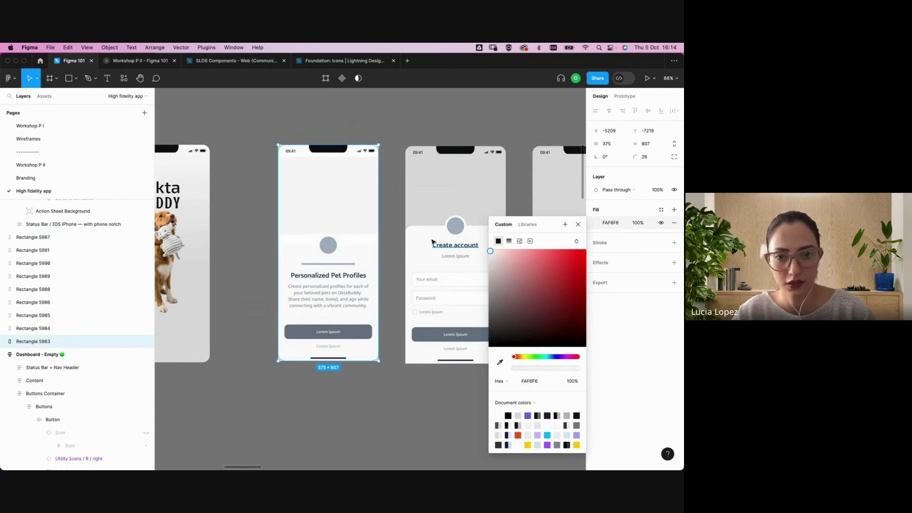
key("super+alt+v")
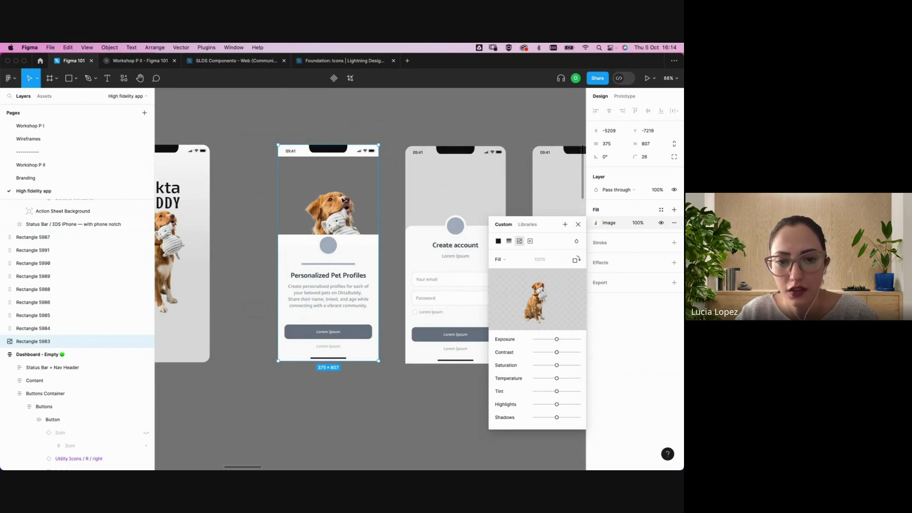
Try to draw a backing rectangle about 337 × 357 over the upper part of the Personalized Pet Profiles screen, and undo it
scroll(321, 168, "up", 5)
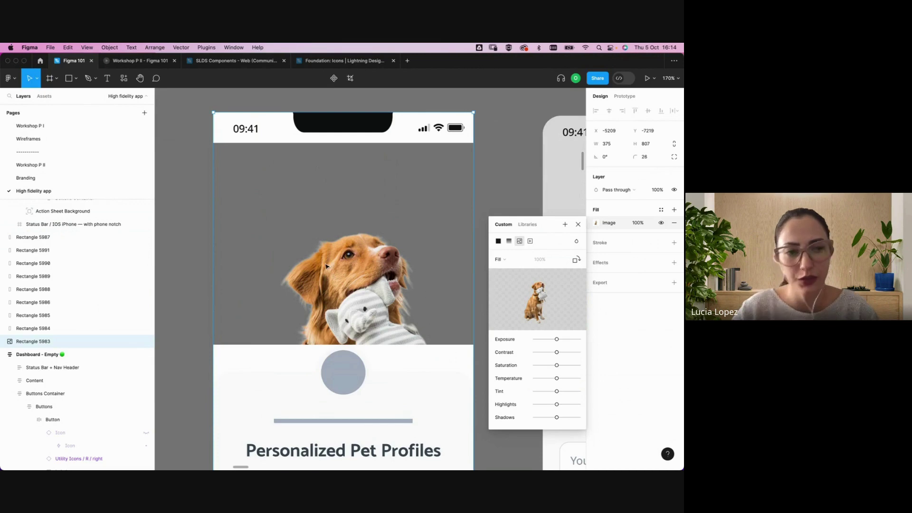
left_click(73, 81)
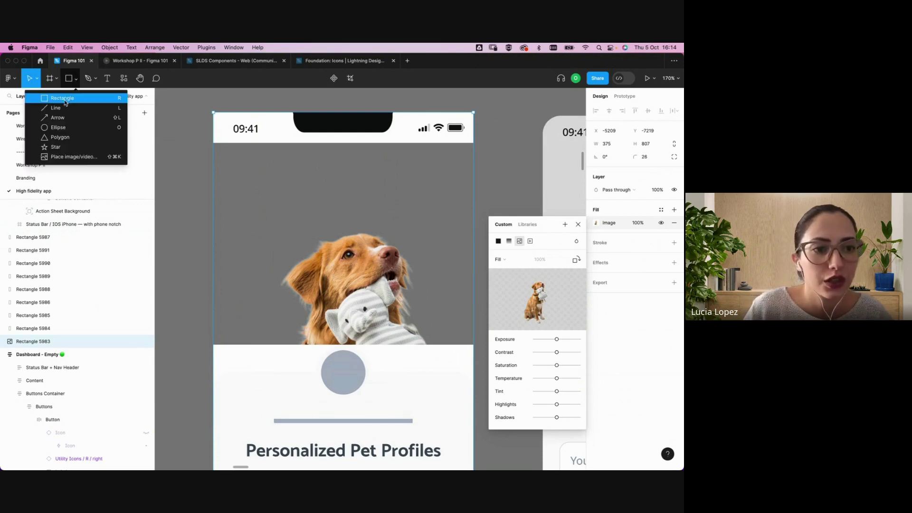
left_click(67, 99)
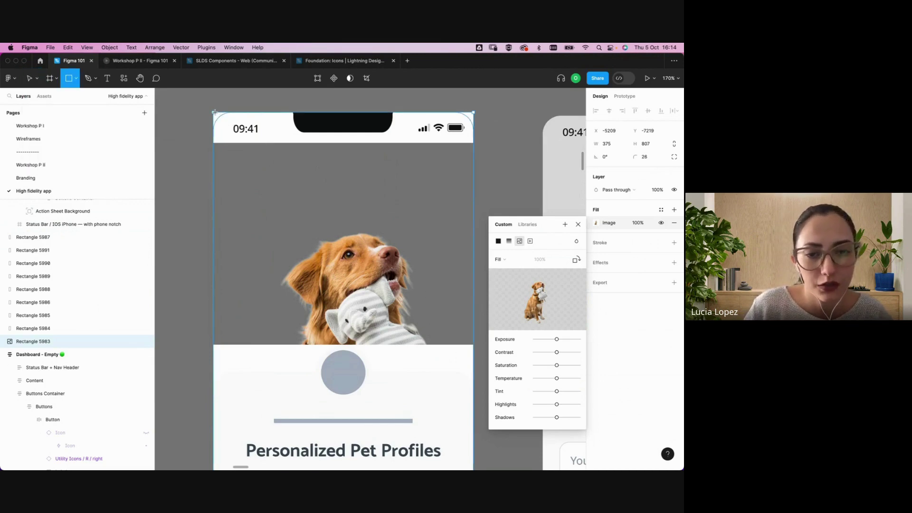
left_click_drag(214, 113, 454, 357)
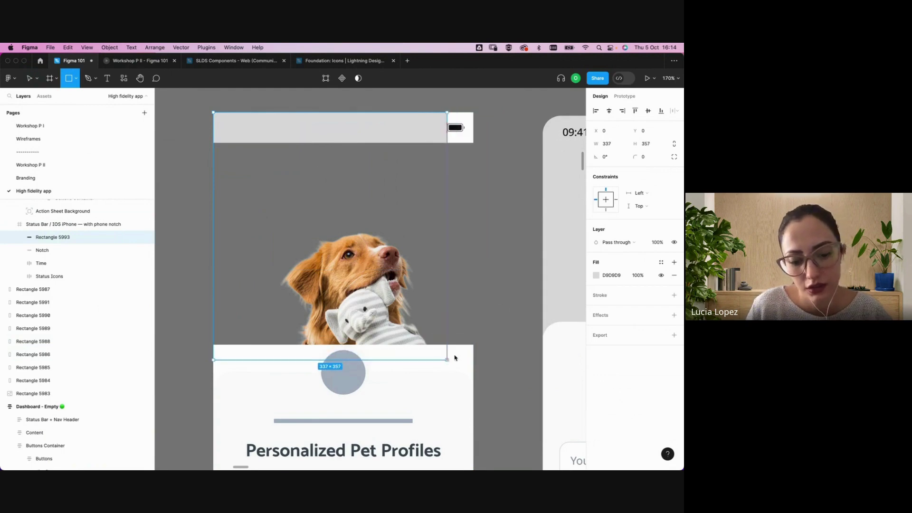
key("super+z")
Draw a rectangle on the empty canvas below the Personalized Pet Profiles screen and size it to 375 × 345
scroll(502, 304, "down", 5)
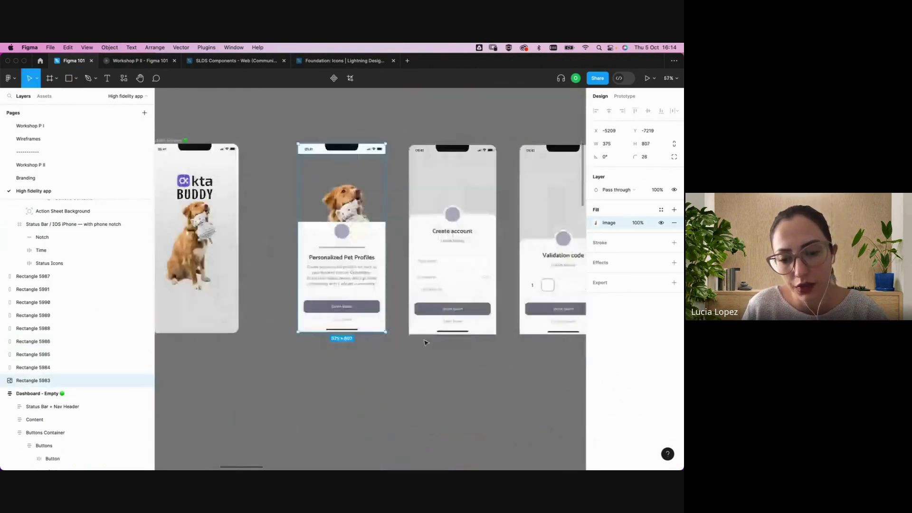
left_click(75, 78)
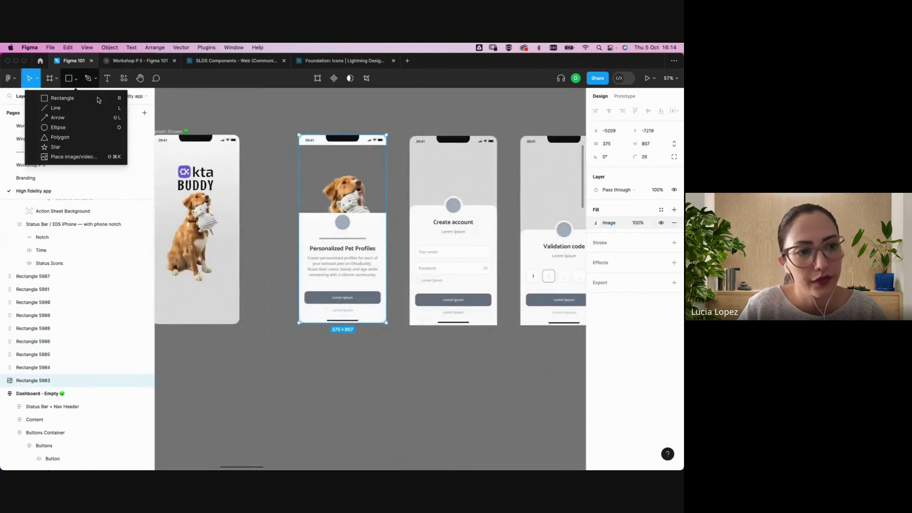
left_click(92, 97)
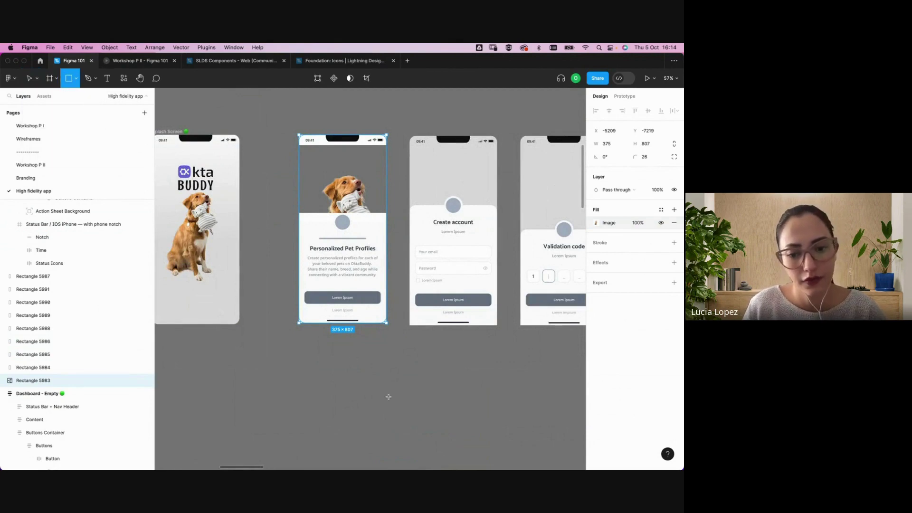
left_click_drag(395, 414, 299, 334)
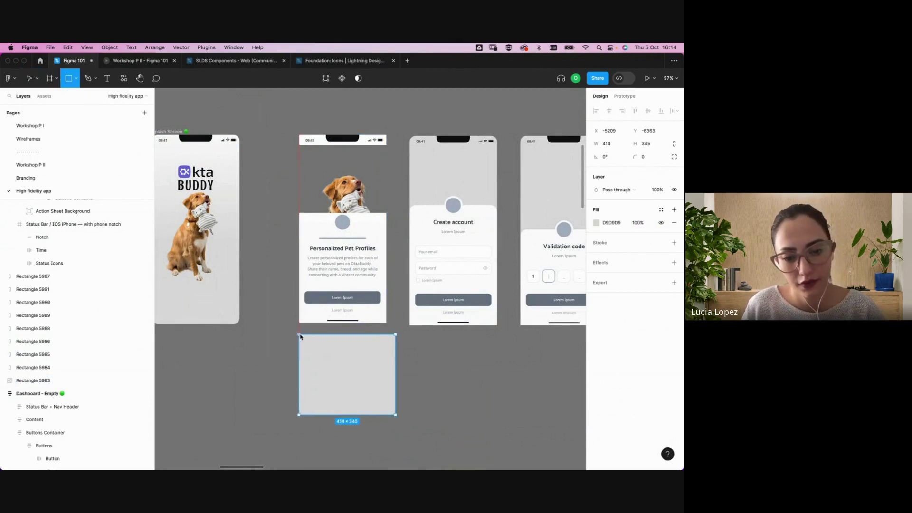
left_click_drag(396, 359, 387, 361)
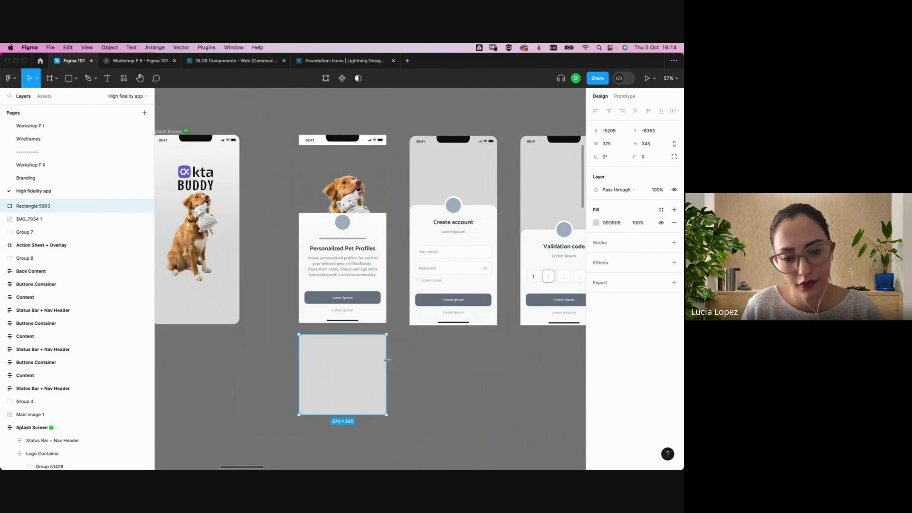
Change the new rectangle's solid fill to white FFFFFF
left_click(661, 209)
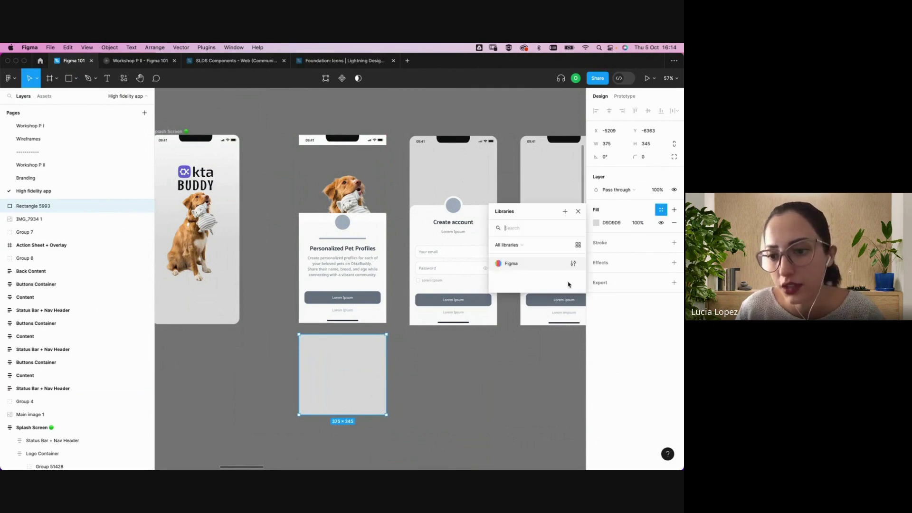
left_click(594, 223)
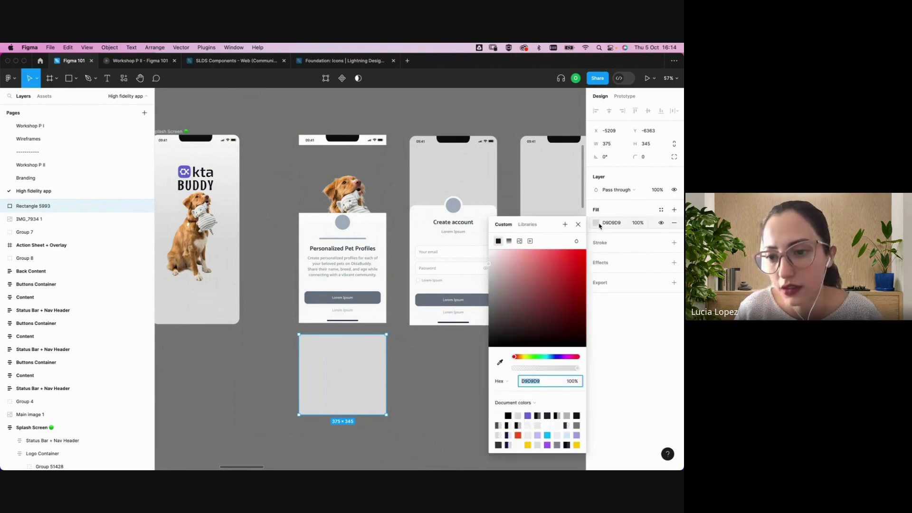
left_click(493, 253)
left_click_drag(494, 252, 490, 248)
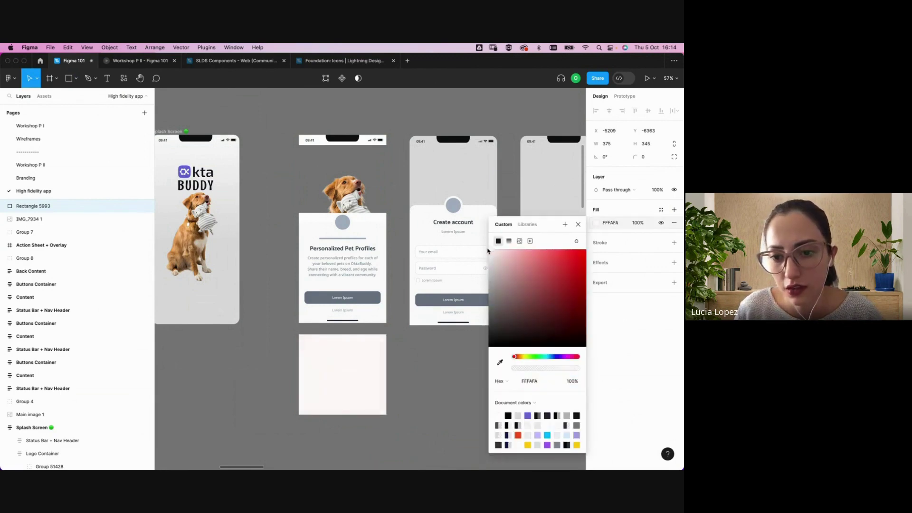
Move the white rectangle up over the Personalized Pet Profiles image area, to about Y -7197, and send it to the back
left_click_drag(332, 365, 331, 173)
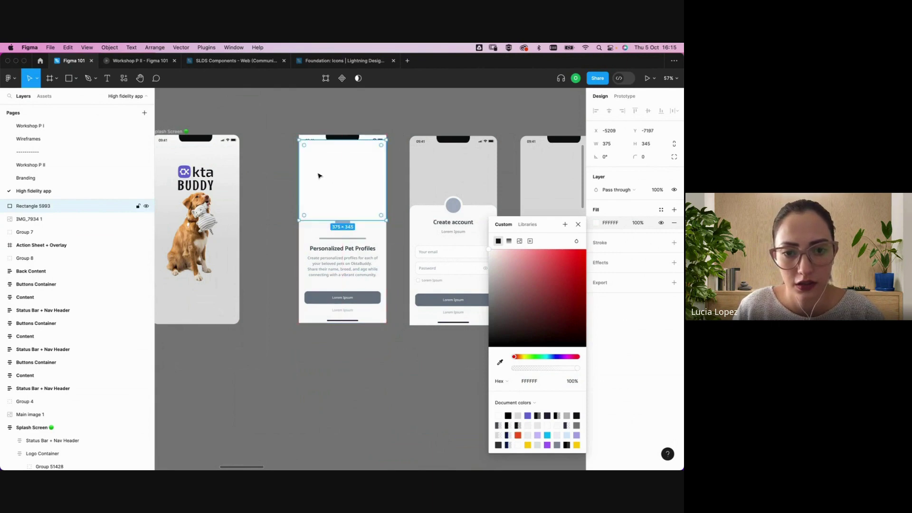
right_click(317, 172)
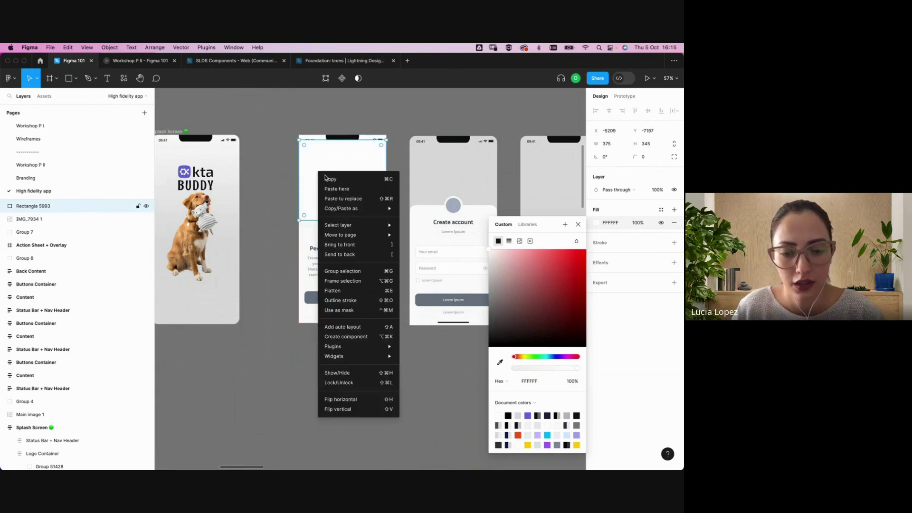
left_click(340, 254)
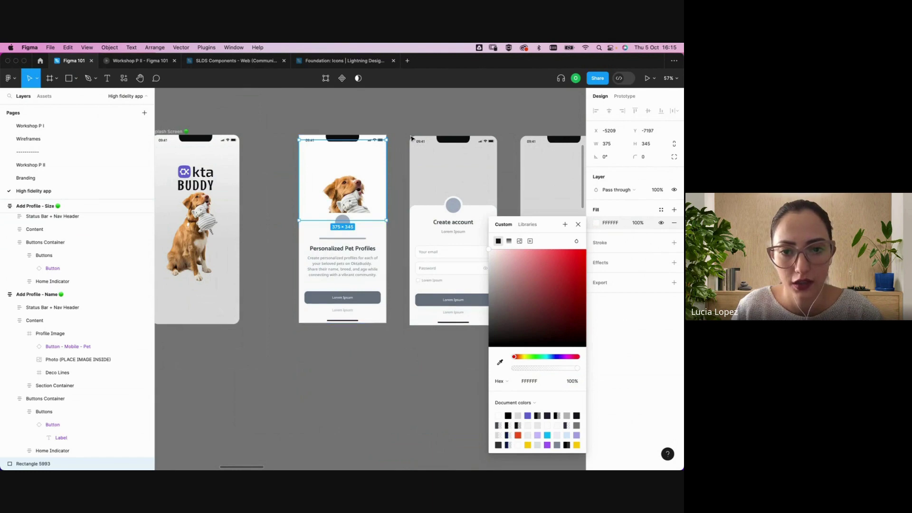
left_click(401, 113)
Set the pet image's scaling mode to Fit and move it up on Personalized Pet Profiles to about Y -7359
double_click(338, 195)
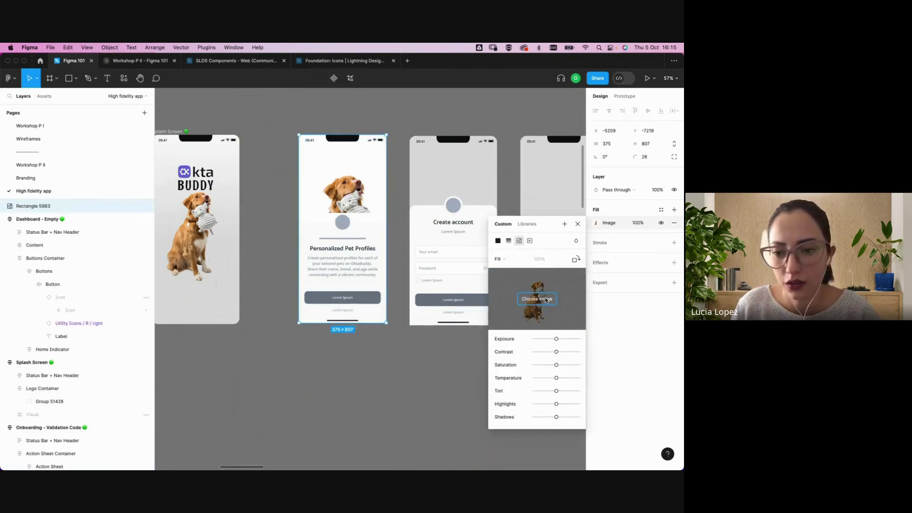
left_click(548, 305)
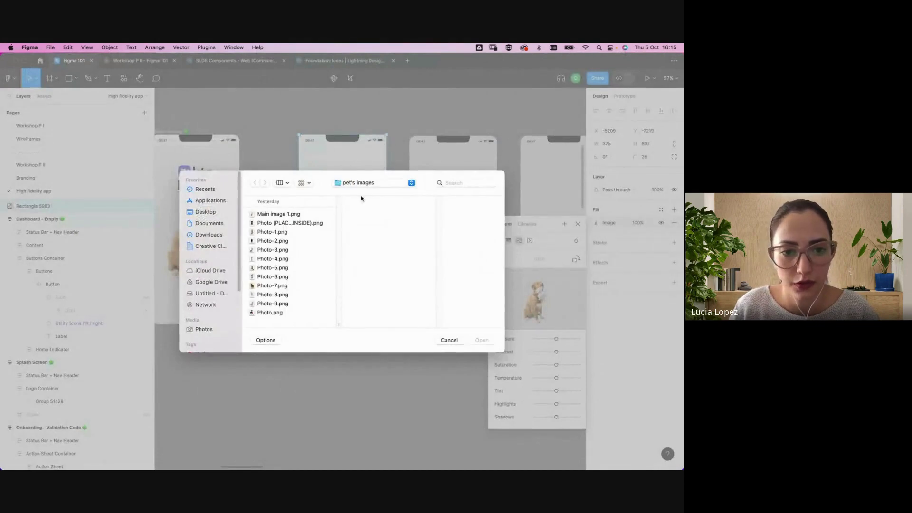
left_click(449, 340)
left_click(507, 259)
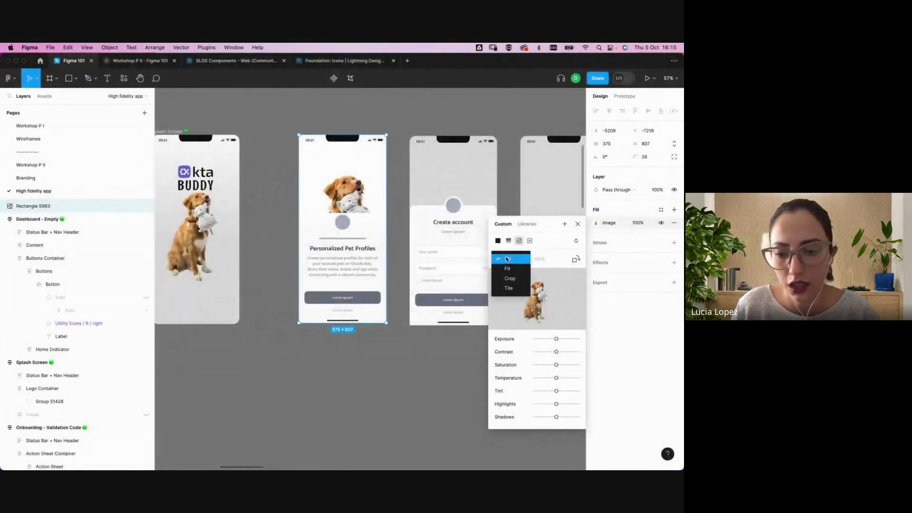
left_click(507, 259)
left_click(507, 259)
left_click(520, 270)
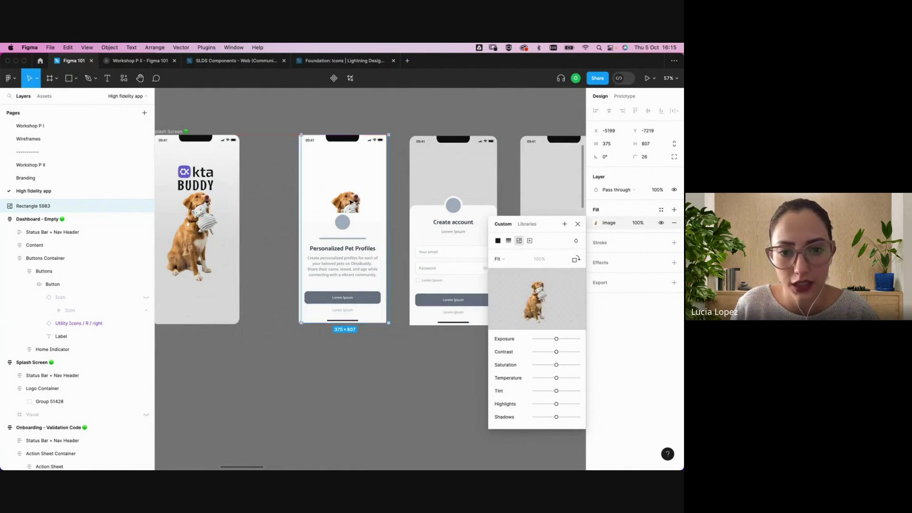
left_click_drag(343, 204, 347, 168)
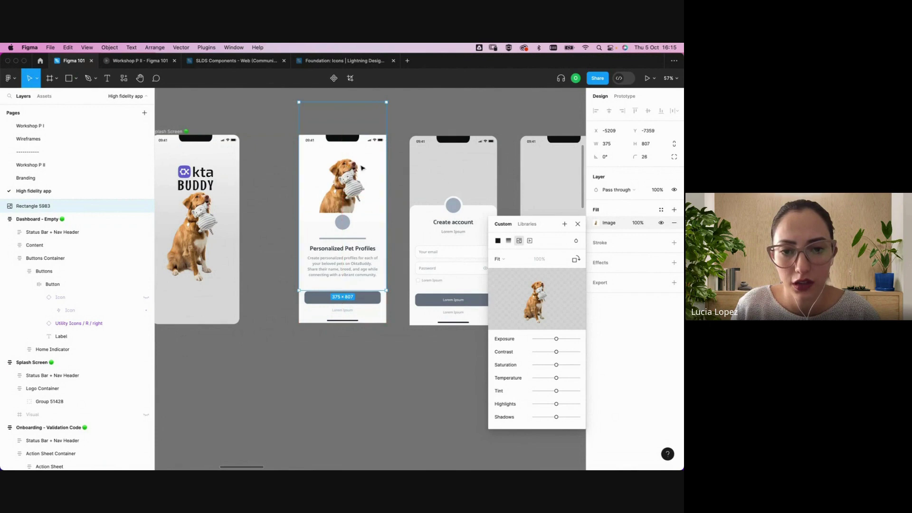
Set the pet image's scaling mode to Fill and position it at about Y -7307 on Personalized Pet Profiles
left_click(497, 259)
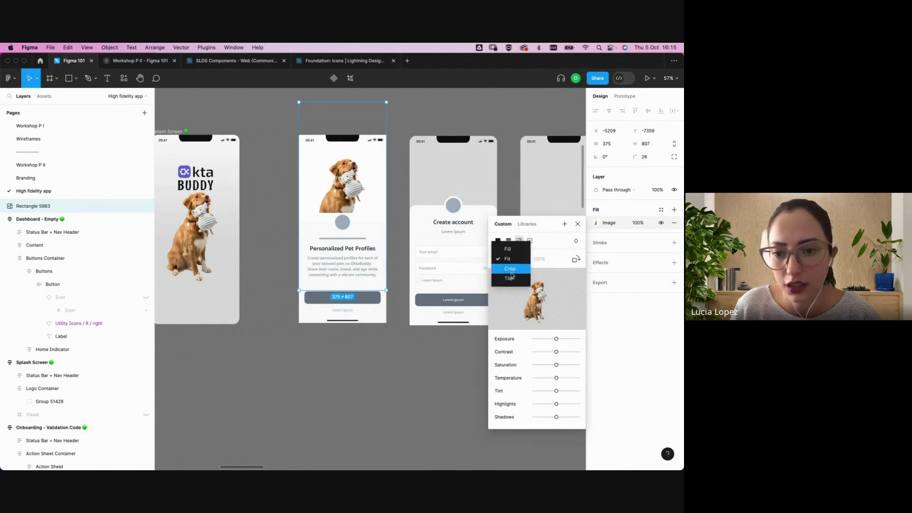
left_click(508, 249)
left_click_drag(345, 180, 350, 189)
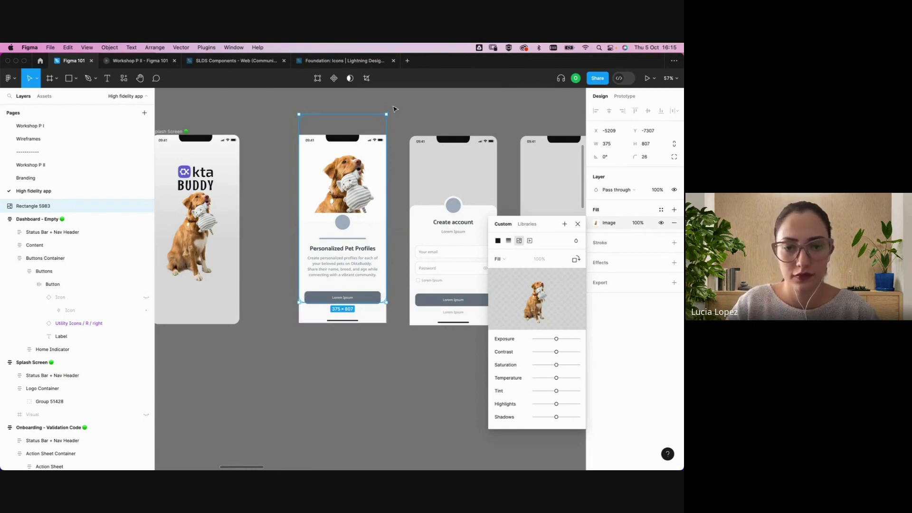
left_click(69, 78)
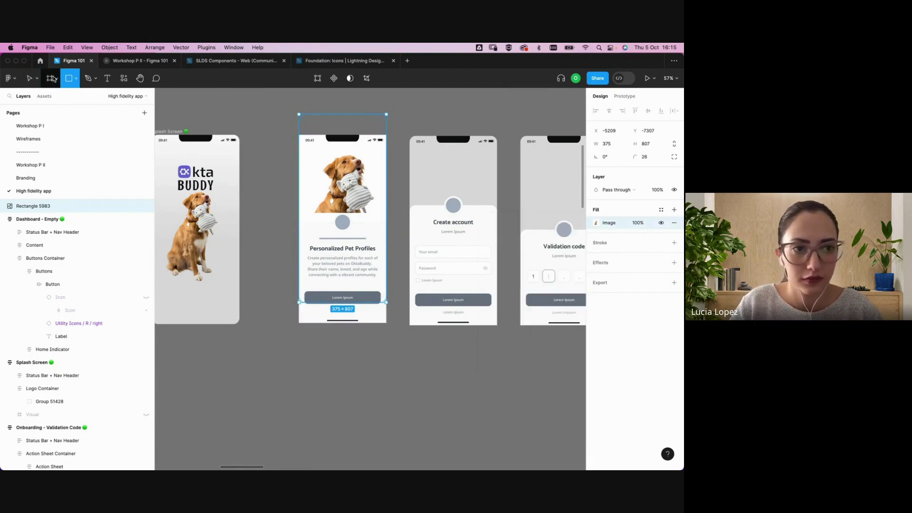
key("Escape")
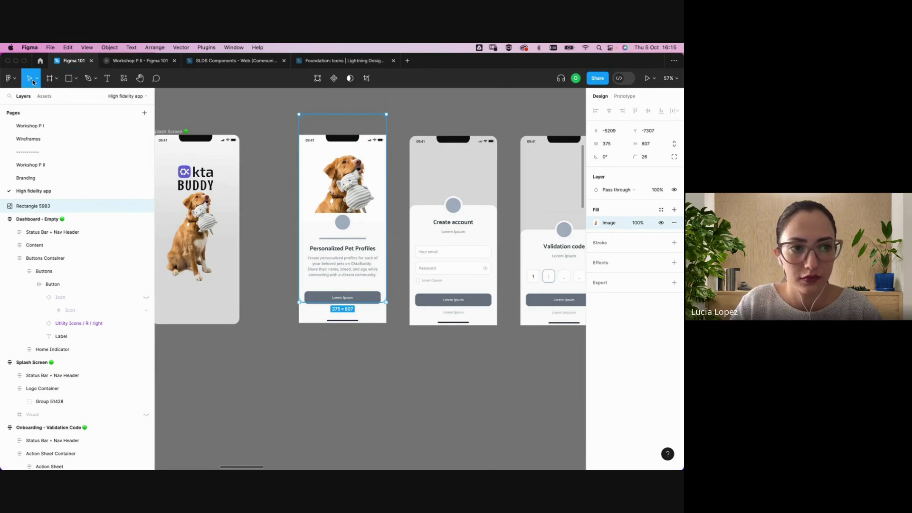
left_click(243, 116)
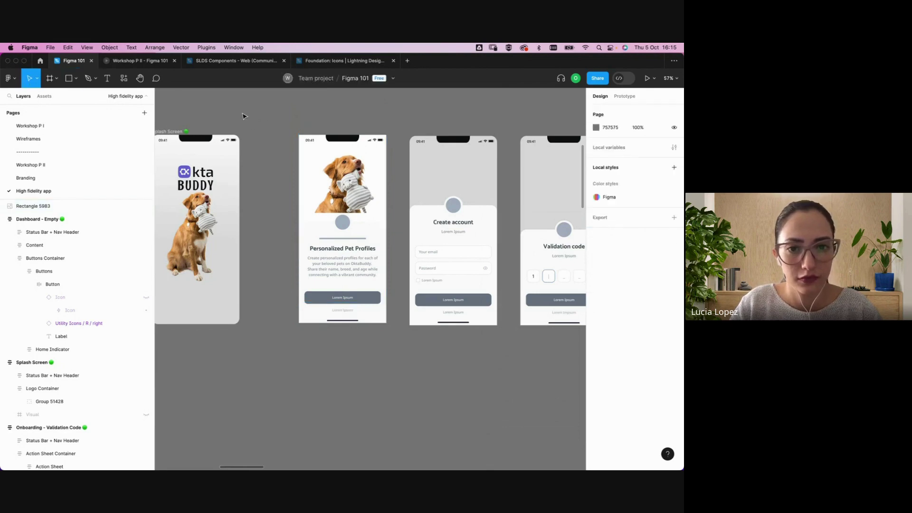
Extend the pet image's lower edge down to the end of the Personalized Pet Profiles screen, making it 375 × 895
double_click(357, 201)
right_click(357, 200)
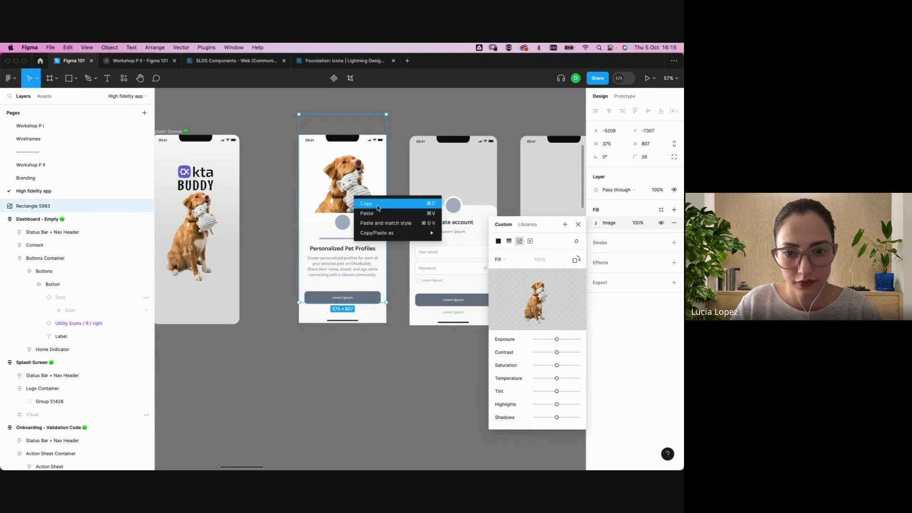
left_click(86, 207)
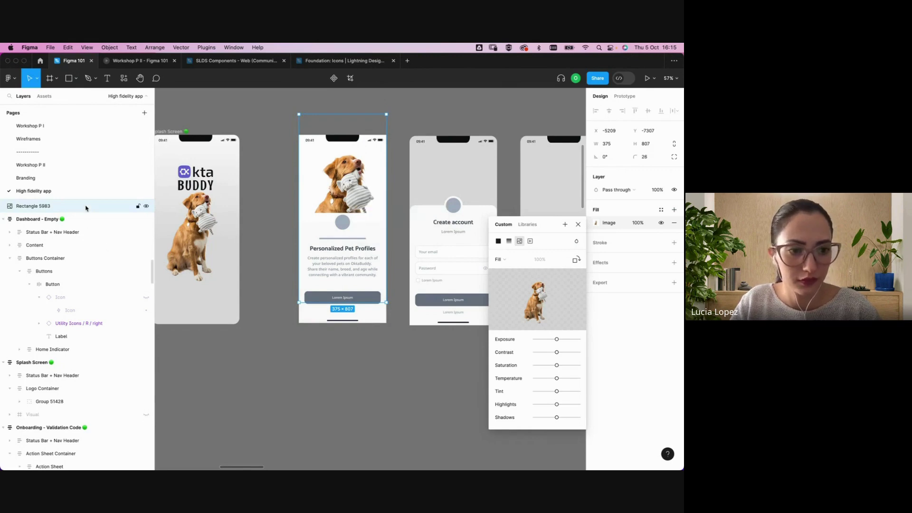
left_click_drag(369, 303, 369, 323)
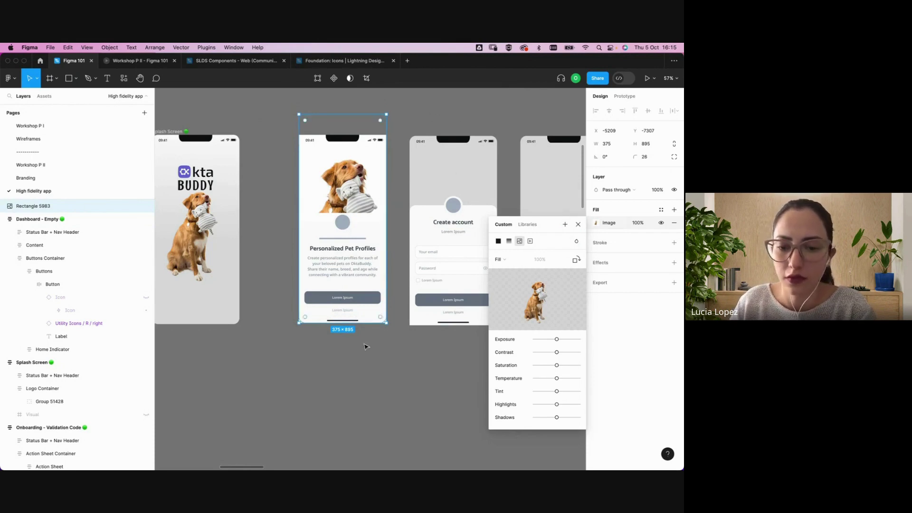
left_click(376, 370)
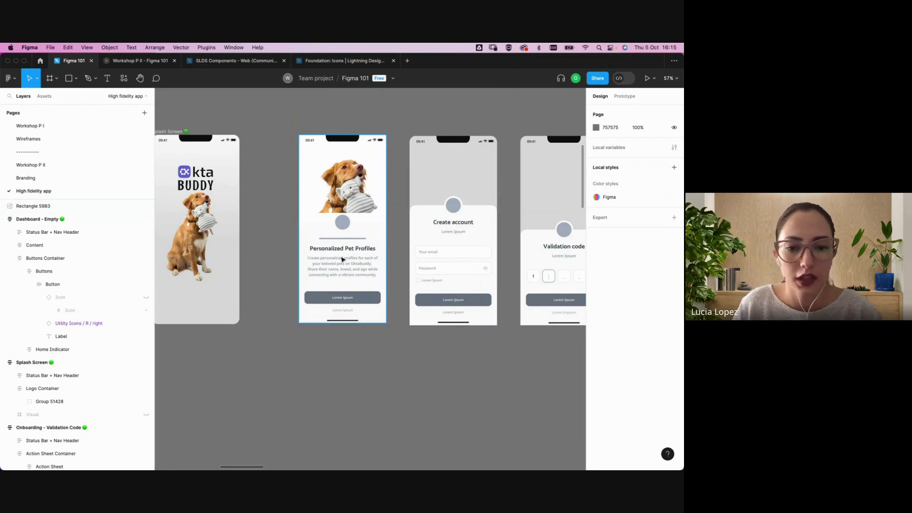
Select the Primary Button inside the Buttons Container of the Personalized Pet Profiles screen
left_click(376, 302)
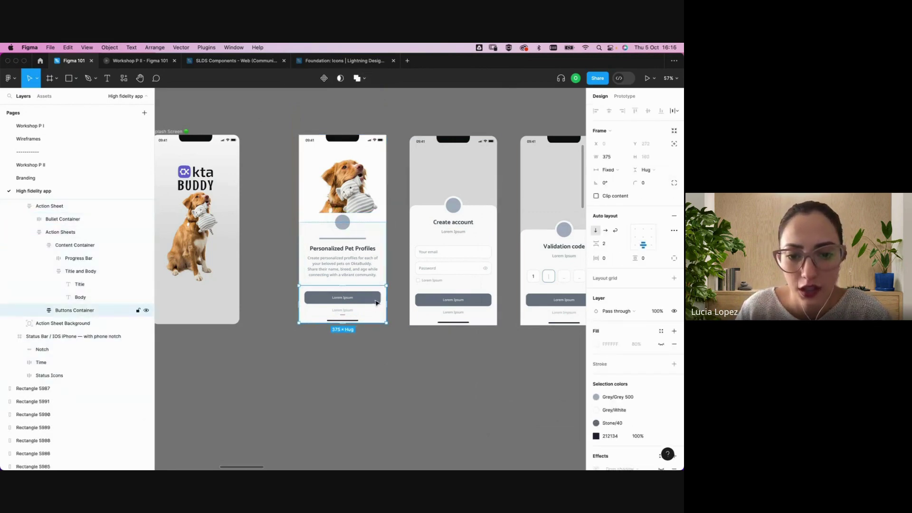
double_click(374, 302)
double_click(372, 302)
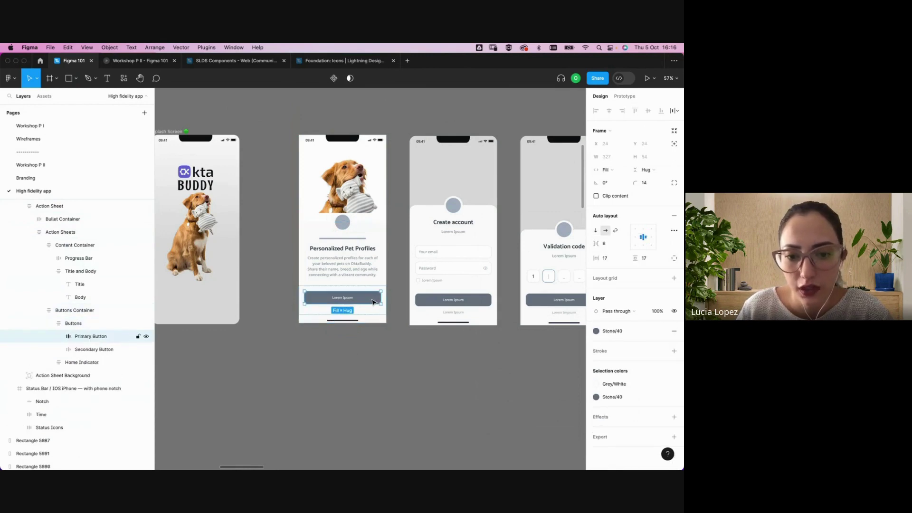
Go to the Branding page and select the base violet swatch in the color palette, undoing any accidental shift of it
left_click(31, 180)
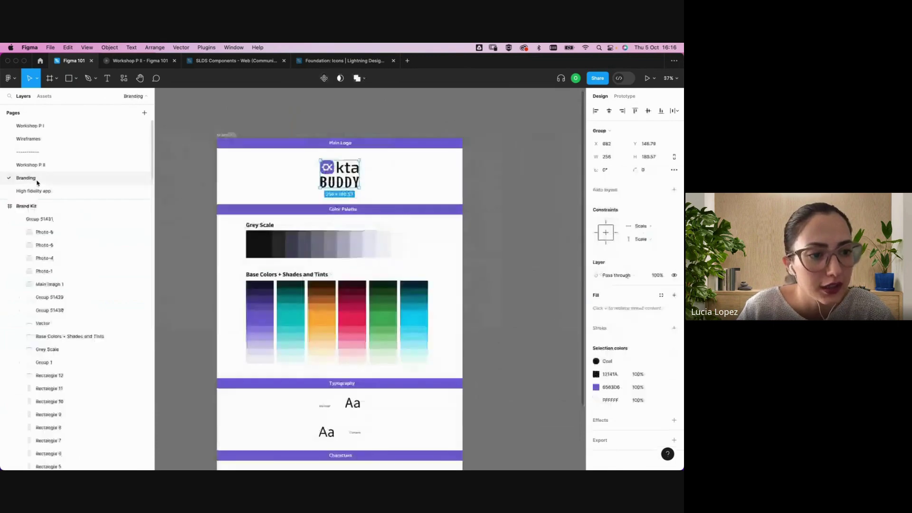
left_click(269, 324, "super")
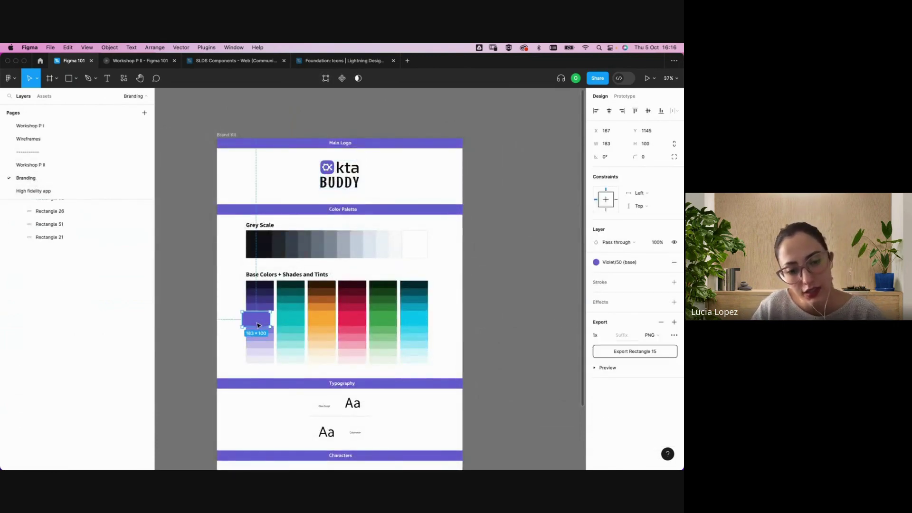
key("super+z")
left_click(266, 323, "super")
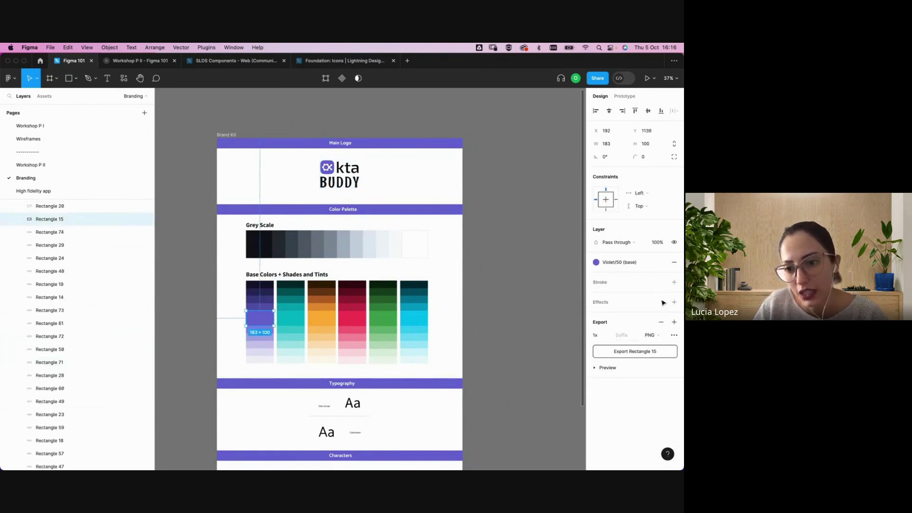
Check the color libraries behind the base violet swatch's fill style, including the Ok Style Guide
mouse_move(678, 262)
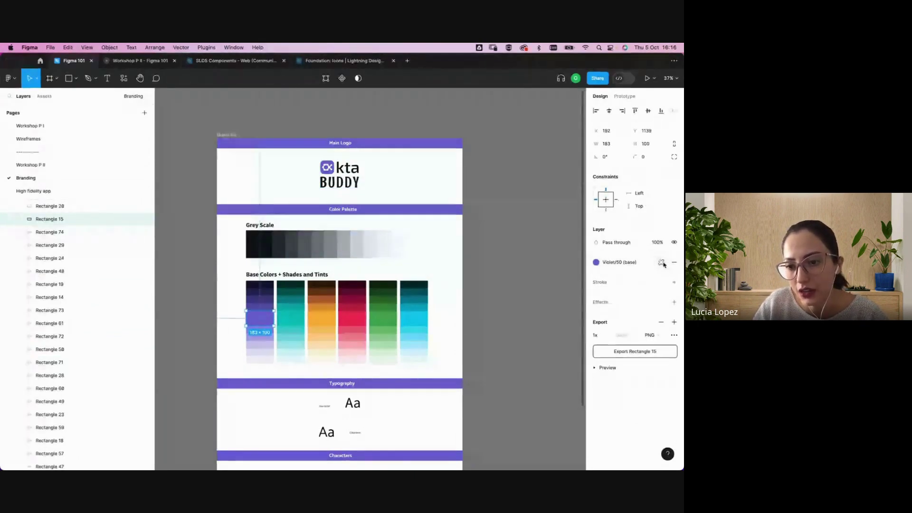
left_click(597, 263)
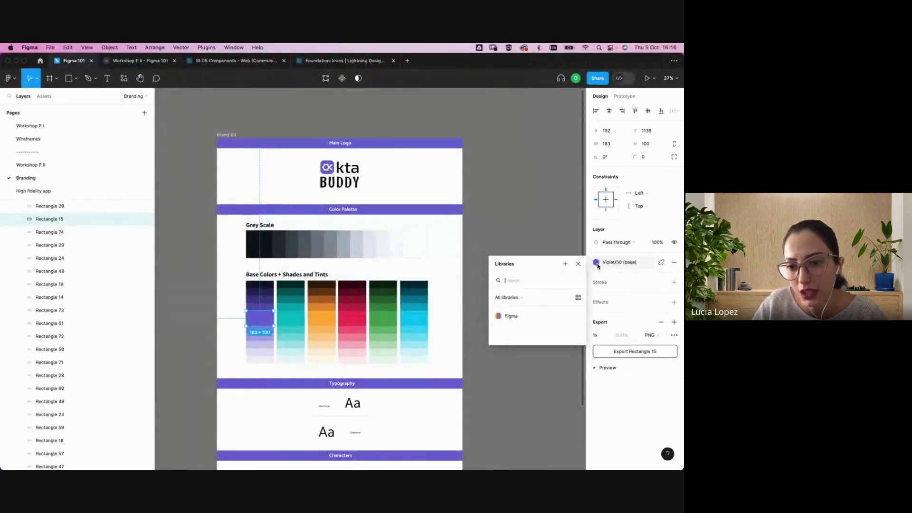
left_click(516, 299)
left_click(525, 331)
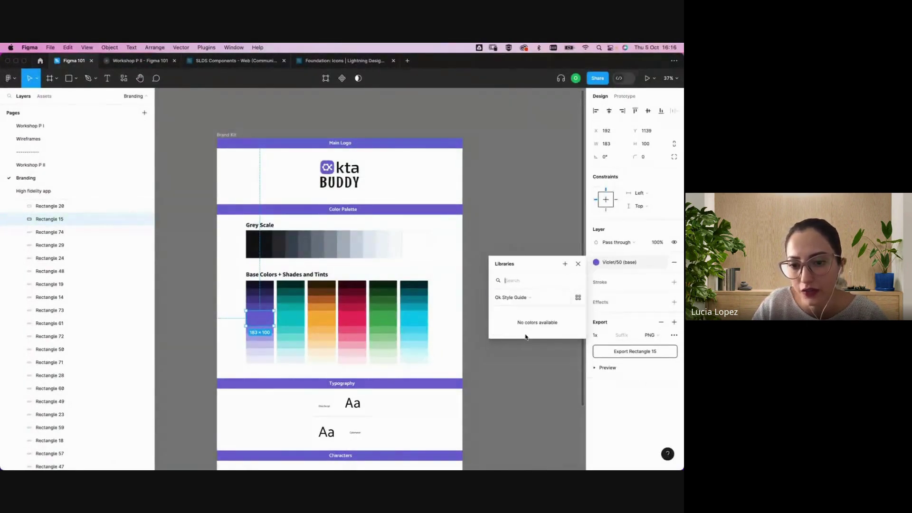
left_click(527, 303)
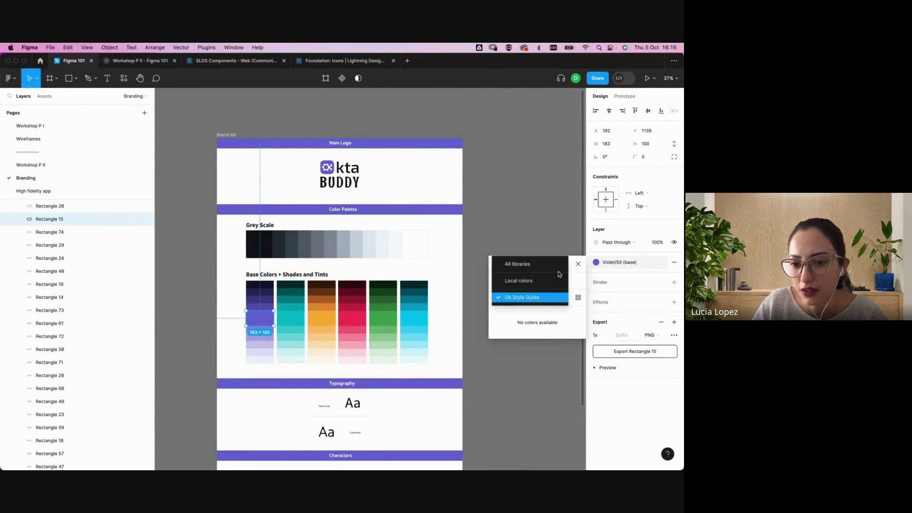
left_click(527, 298)
left_click(633, 283)
left_click(639, 264)
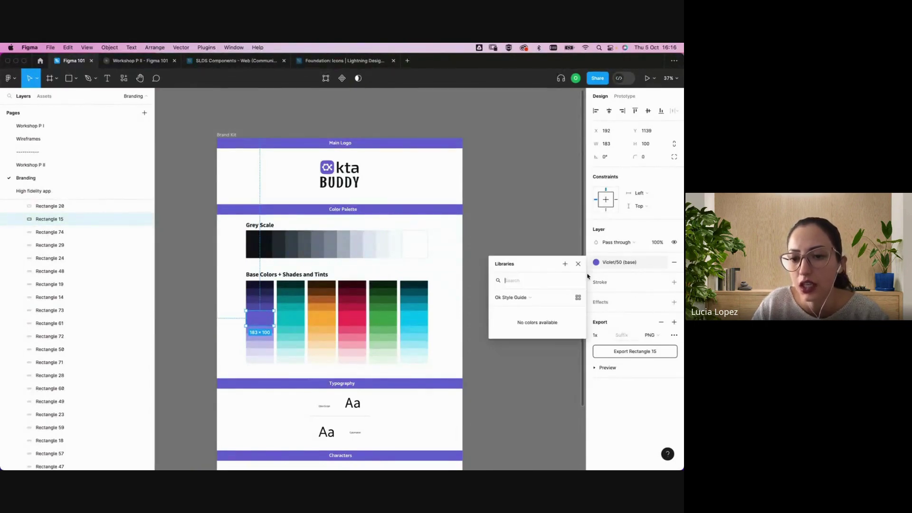
left_click(508, 202)
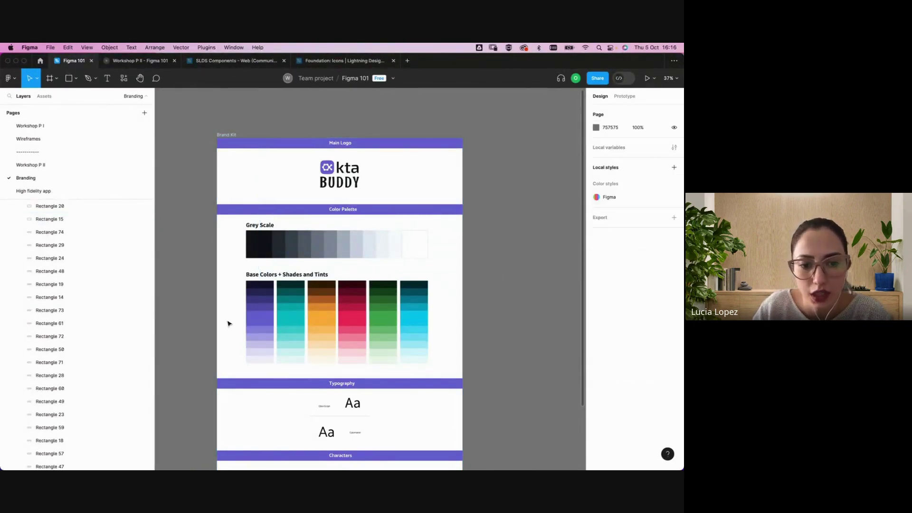
Detach the Violet/50 (base) color style from the base violet swatch's fill
left_click(265, 323)
left_click(259, 322)
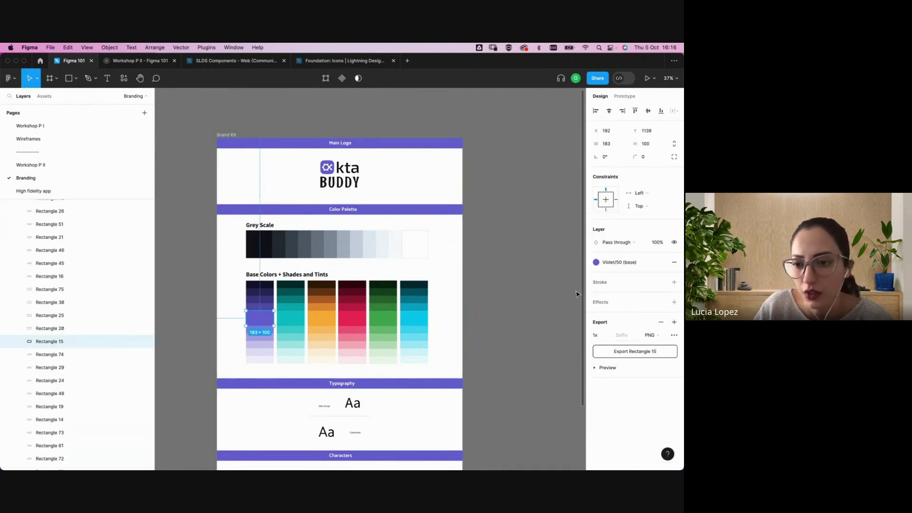
left_click(662, 265)
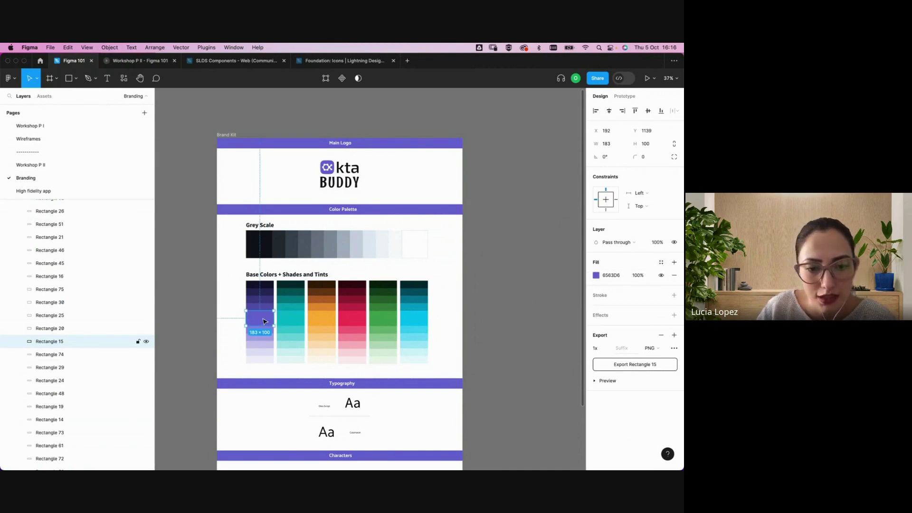
Create a color variable named "primary violet" from the base violet swatch's 6563D6 fill
scroll(267, 323, "up", 5)
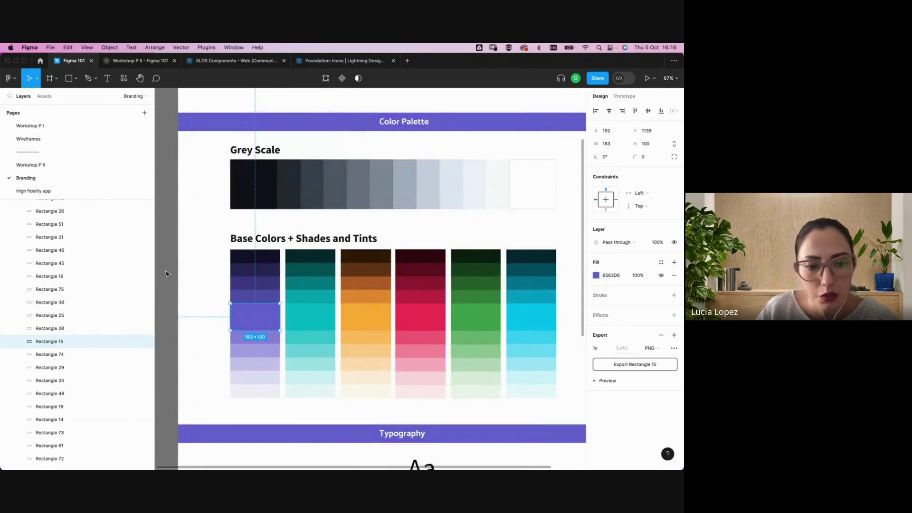
left_click(189, 286)
double_click(266, 323)
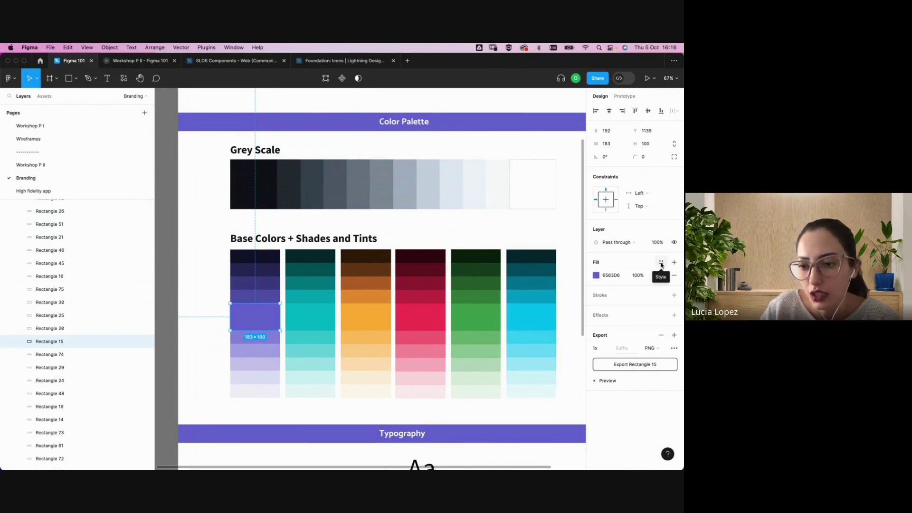
left_click(661, 264)
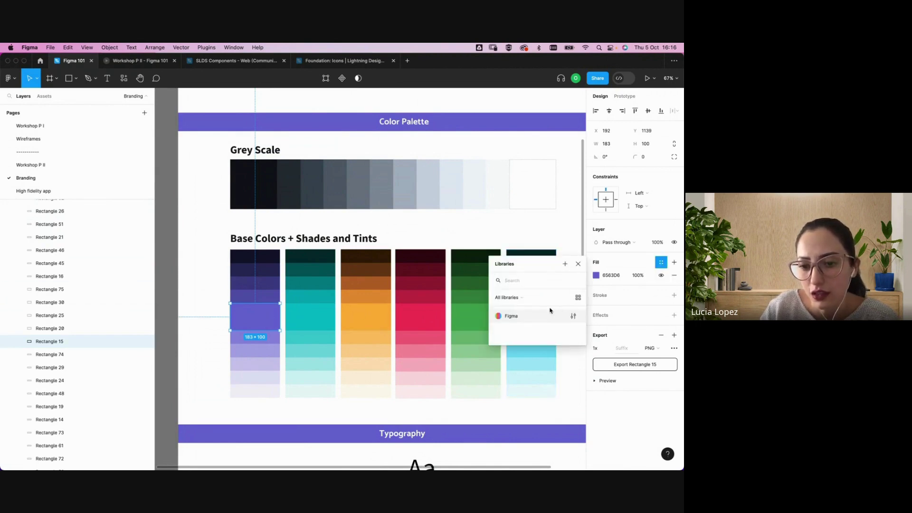
left_click(565, 265)
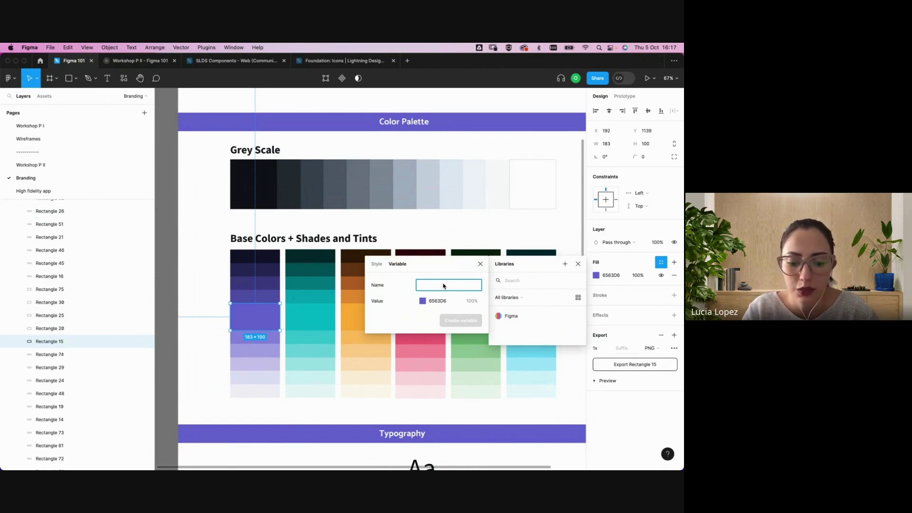
type("primary")
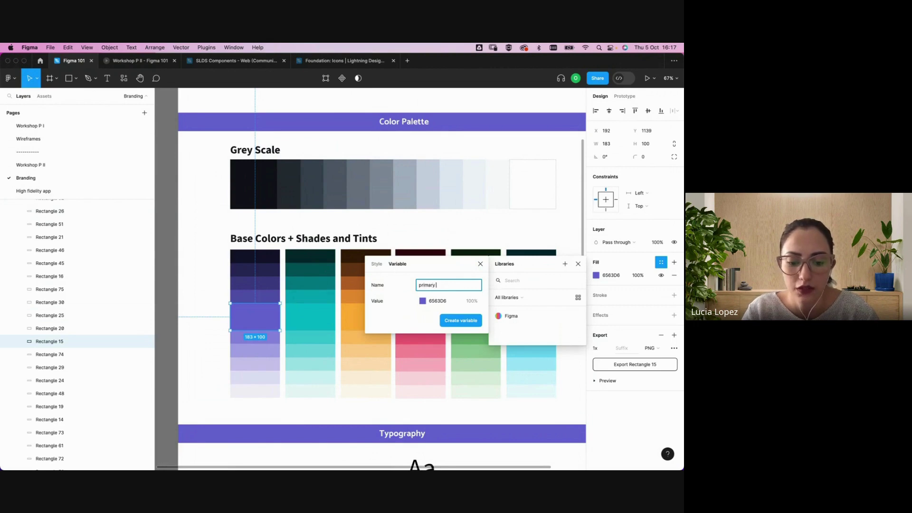
type(" vile")
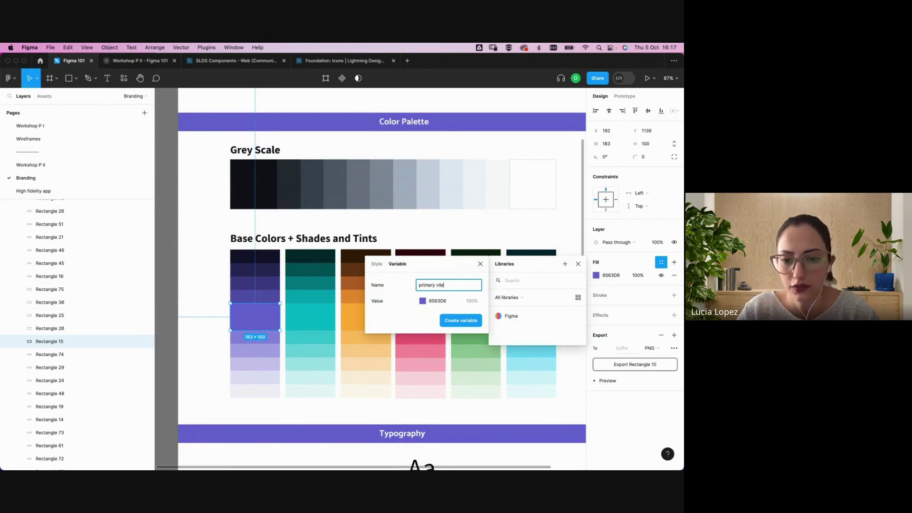
type("i")
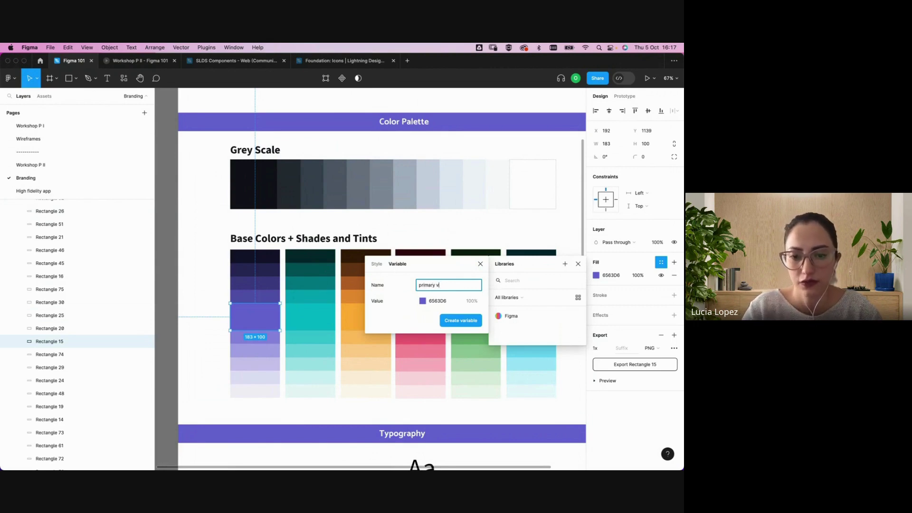
type("olet")
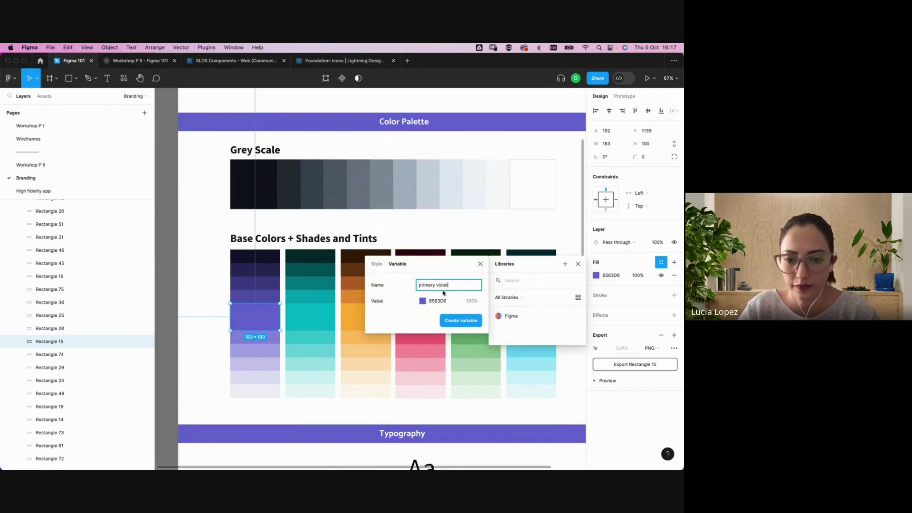
left_click(455, 321)
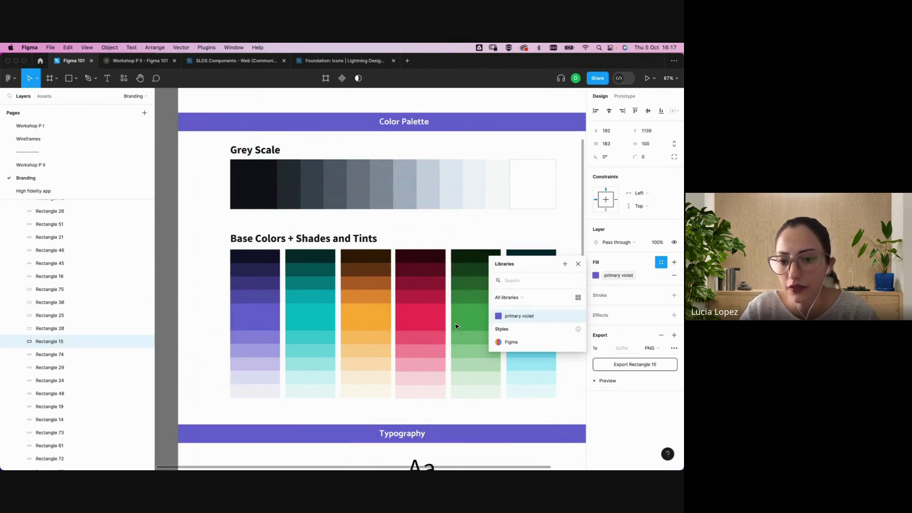
Detach the Violet/40 style from the swatch directly above the base violet and save its fill as the variable "darker violet #1"
left_click(257, 296)
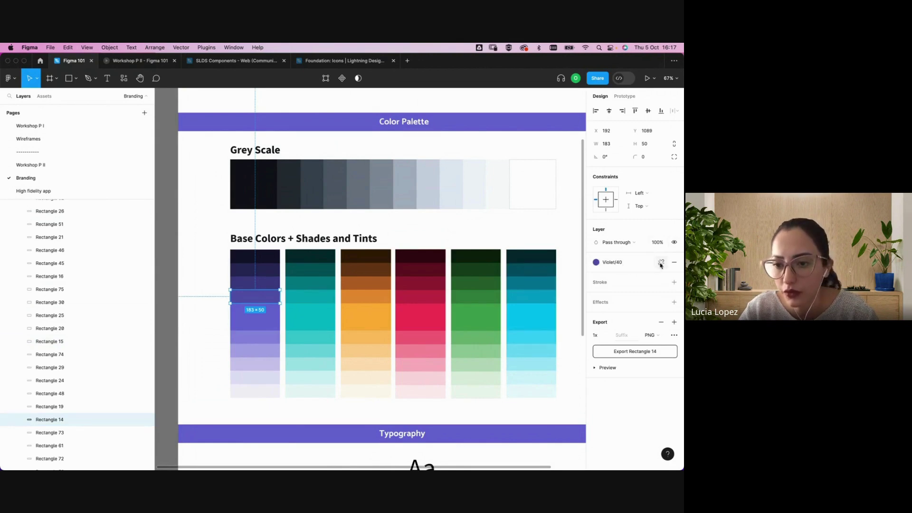
left_click(661, 263)
left_click(661, 262)
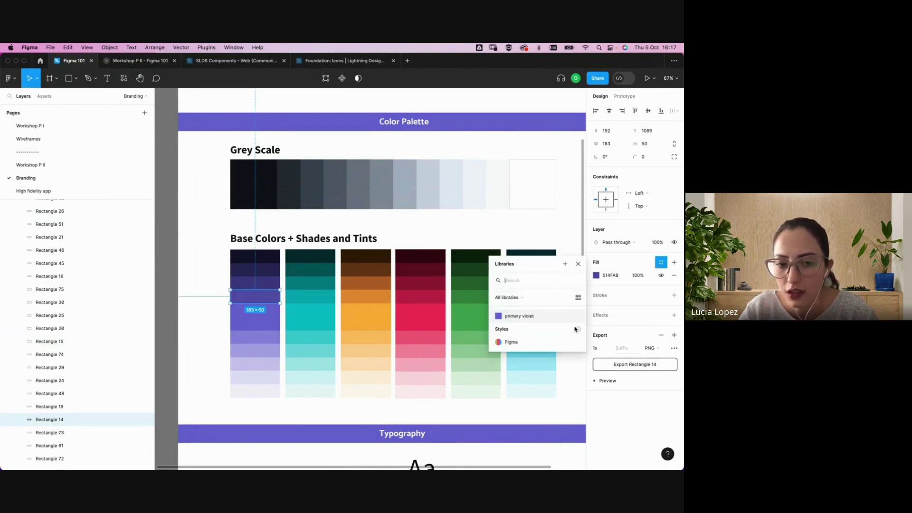
left_click(564, 265)
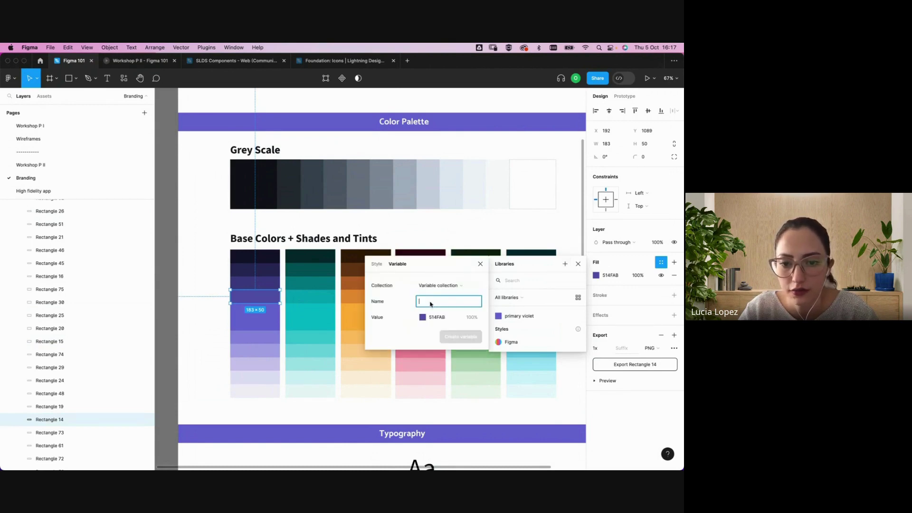
type("darker violet #1")
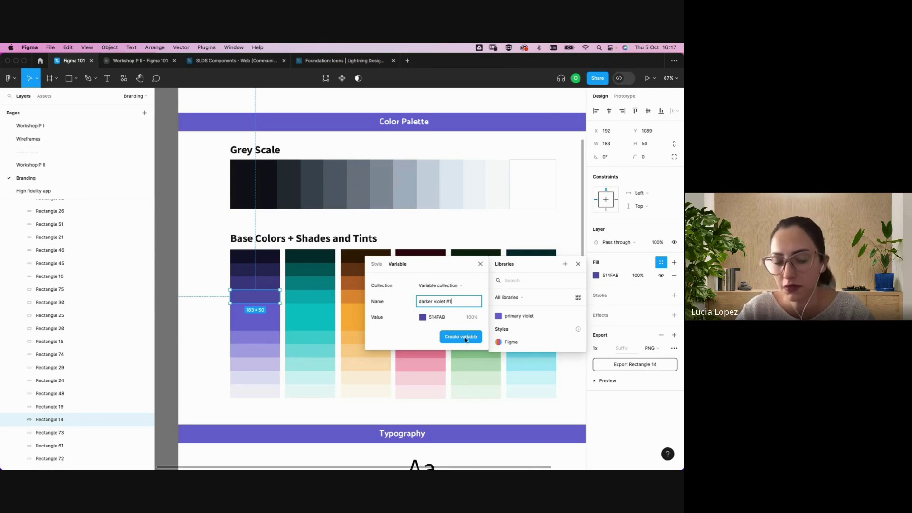
left_click(460, 337)
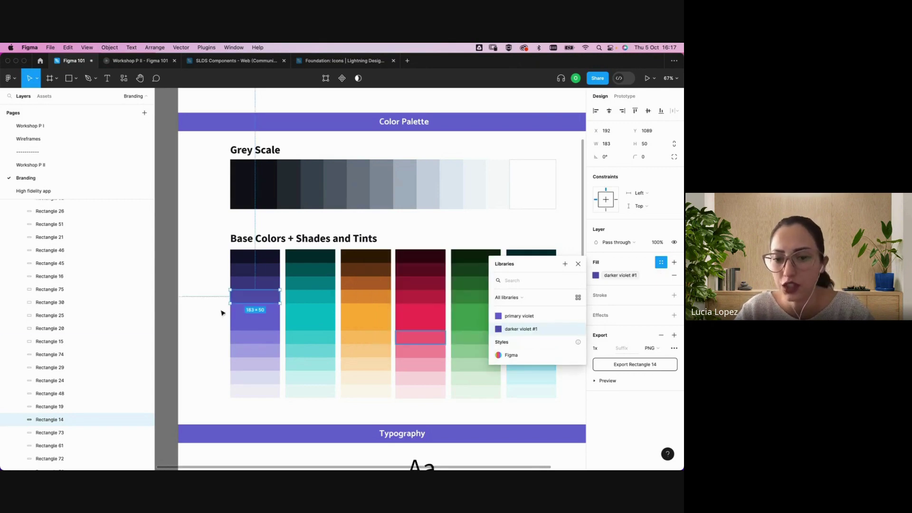
Review the brand kit's base colors and check which fill the base violet swatch uses
left_click(305, 319)
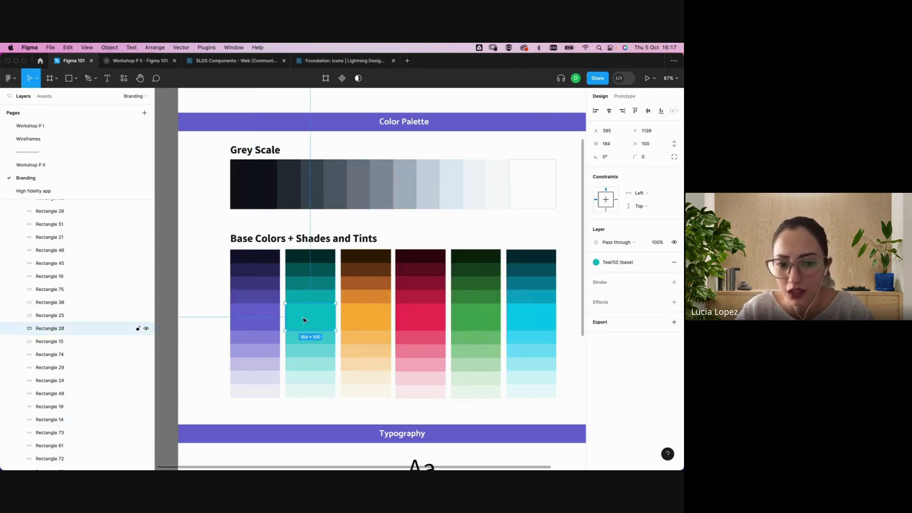
left_click(261, 326)
left_click(172, 246)
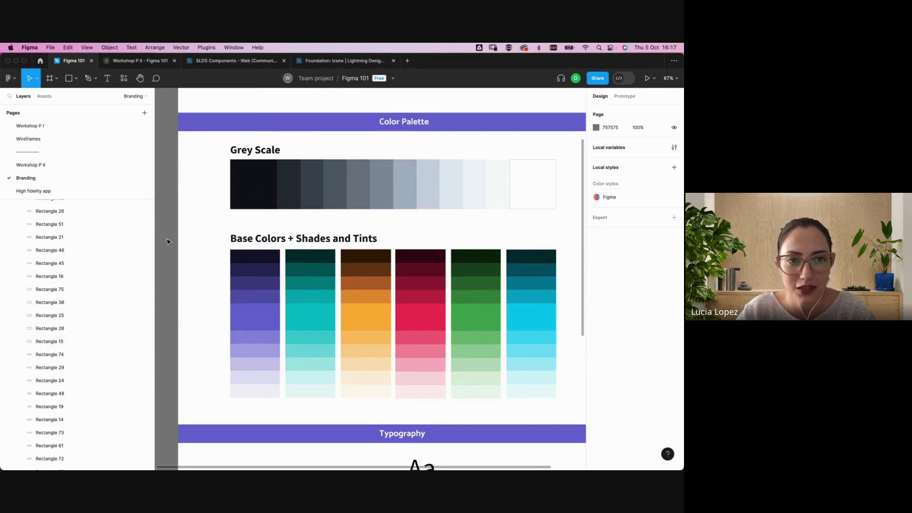
scroll(167, 241, "down", 3)
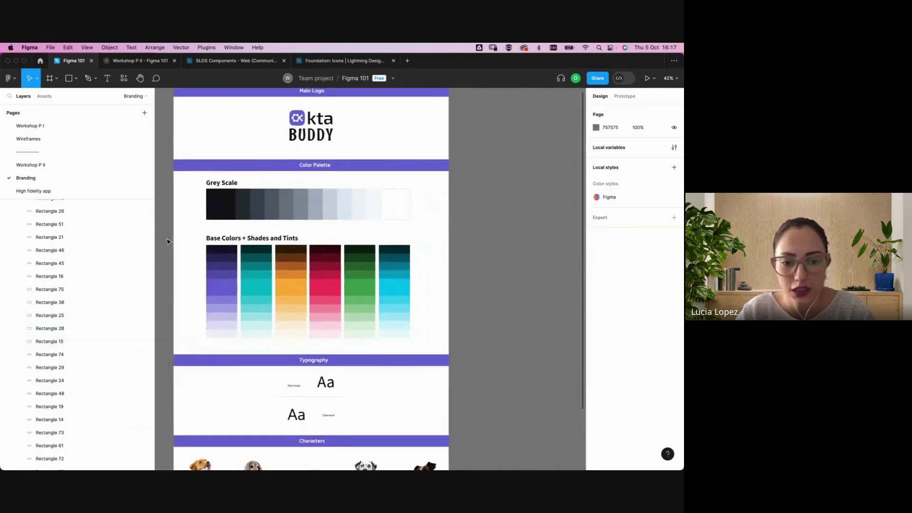
scroll(167, 241, "up", 2)
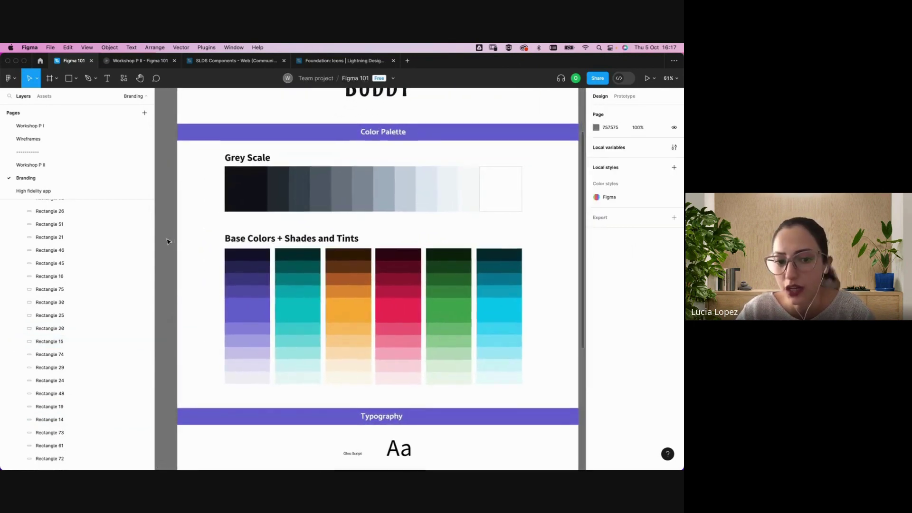
scroll(167, 241, "down", 1)
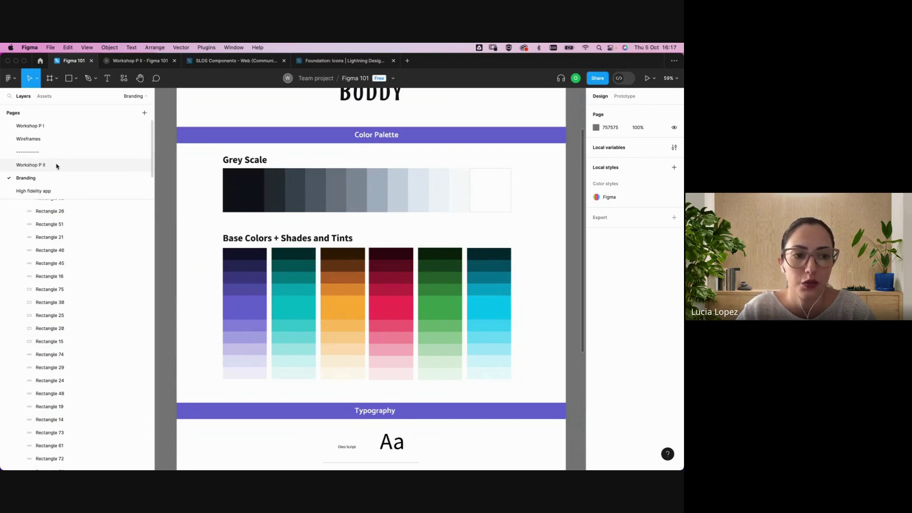
left_click(254, 310)
left_click(254, 309)
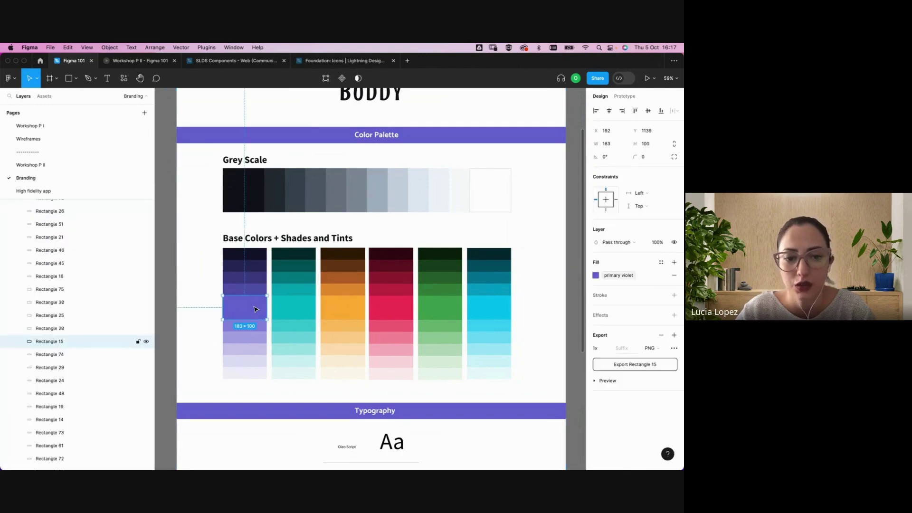
On the High fidelity app page, fill the Personalized Pet Profiles screen's Primary Button with the local color "primary violet"
left_click(61, 191)
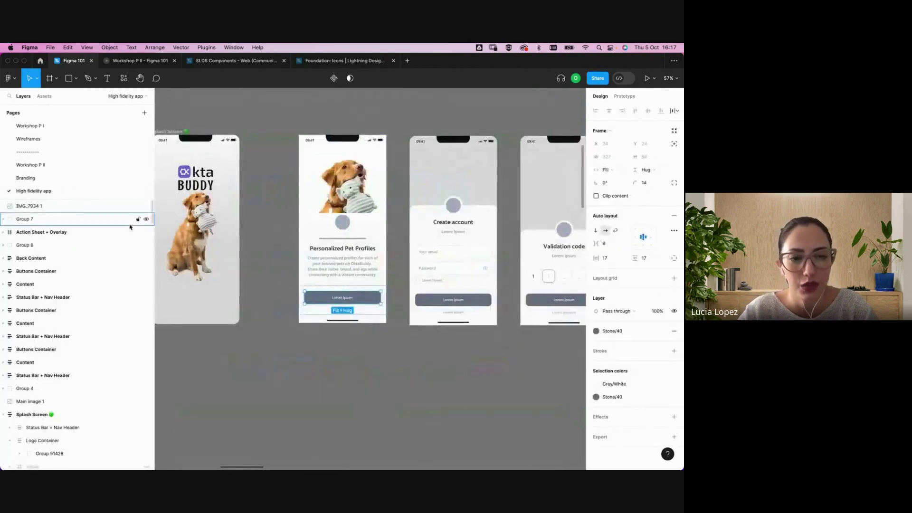
scroll(284, 164, "right", 3)
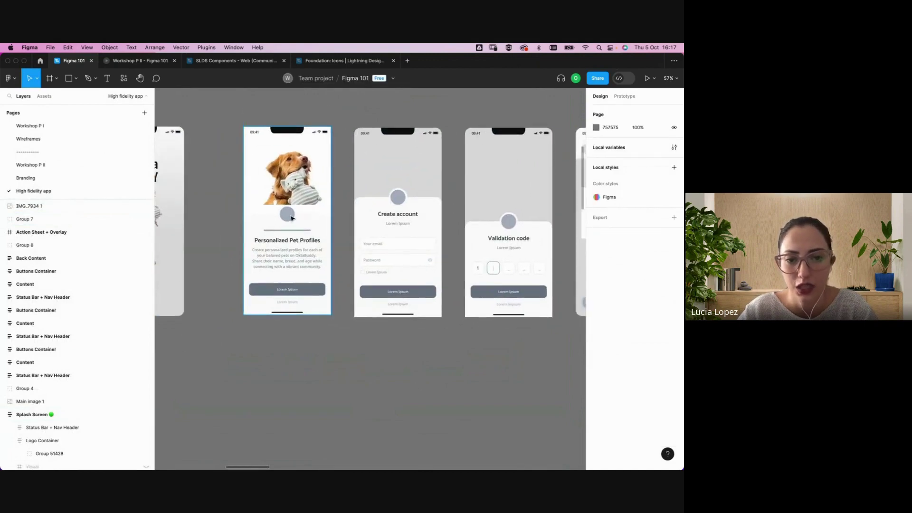
double_click(290, 217)
double_click(312, 290)
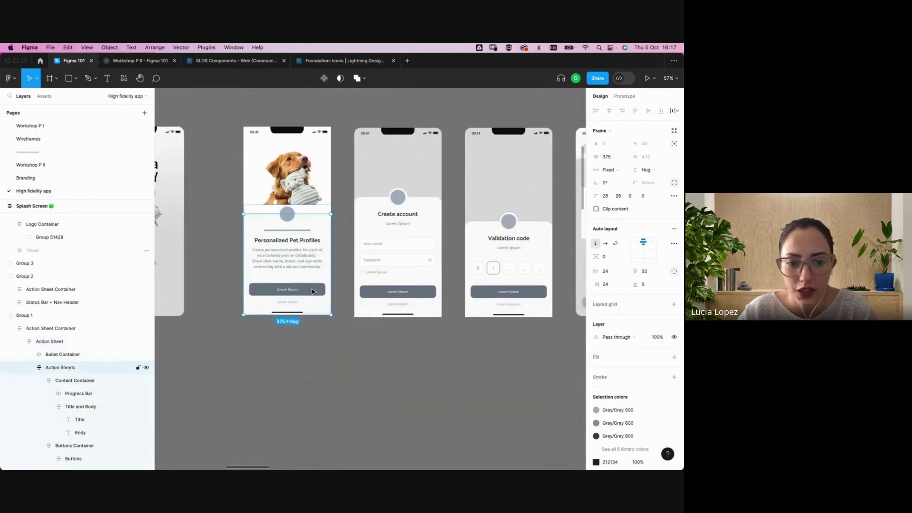
double_click(311, 290)
double_click(312, 291)
double_click(312, 291)
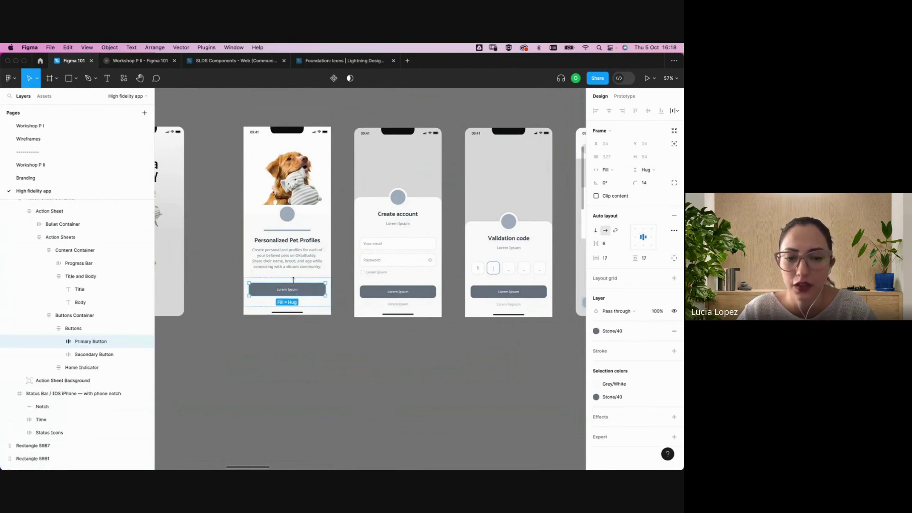
left_click(596, 332)
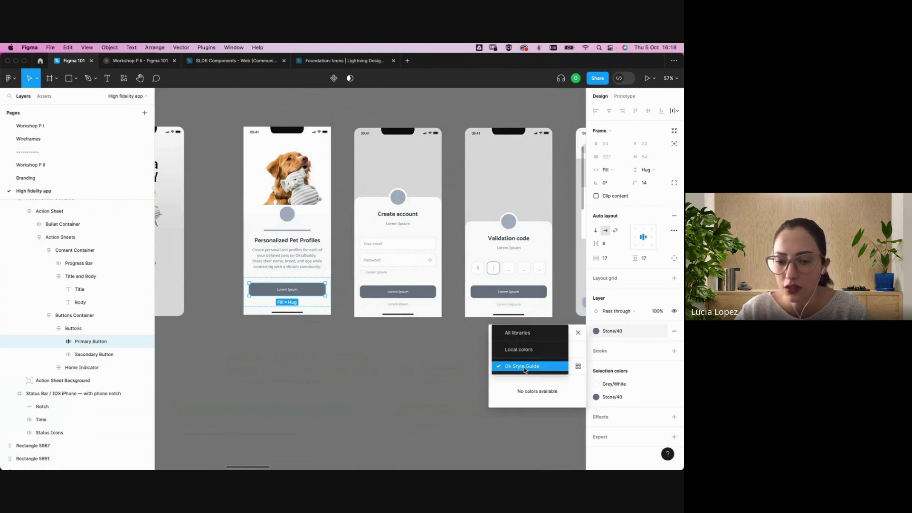
left_click(525, 367)
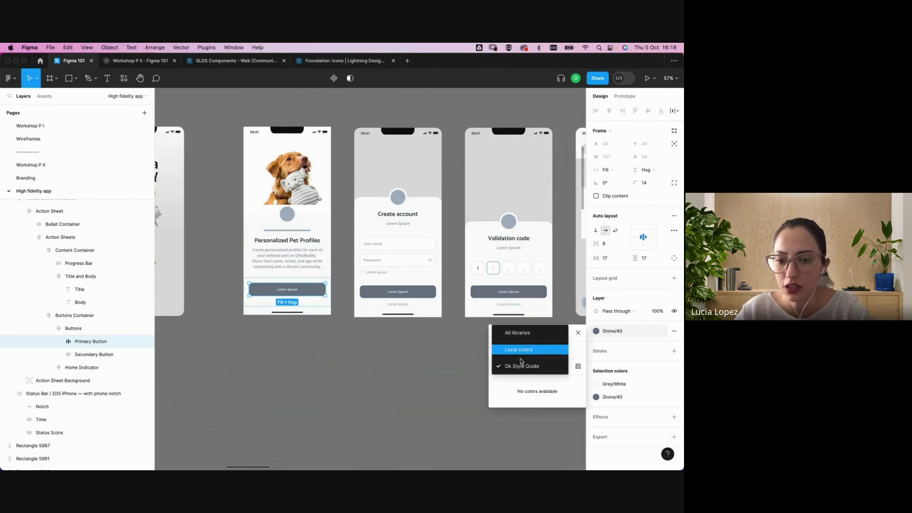
left_click(518, 351)
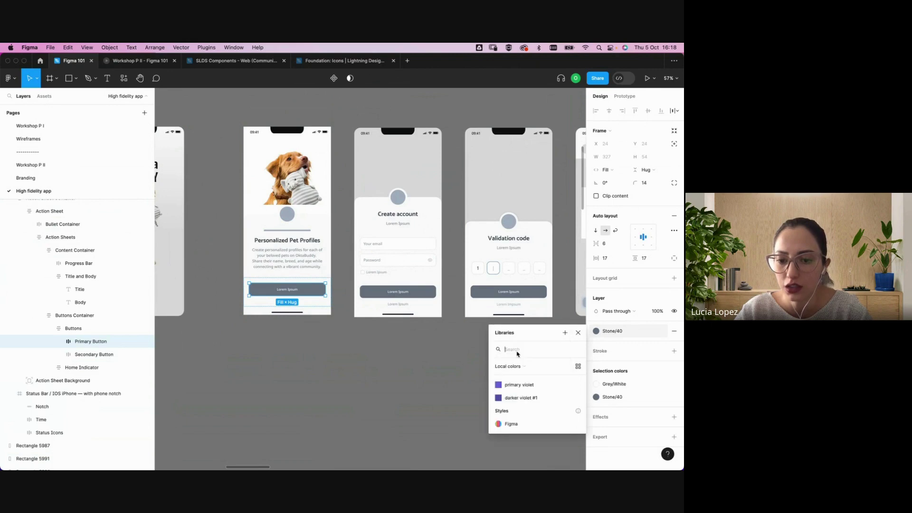
left_click(520, 387)
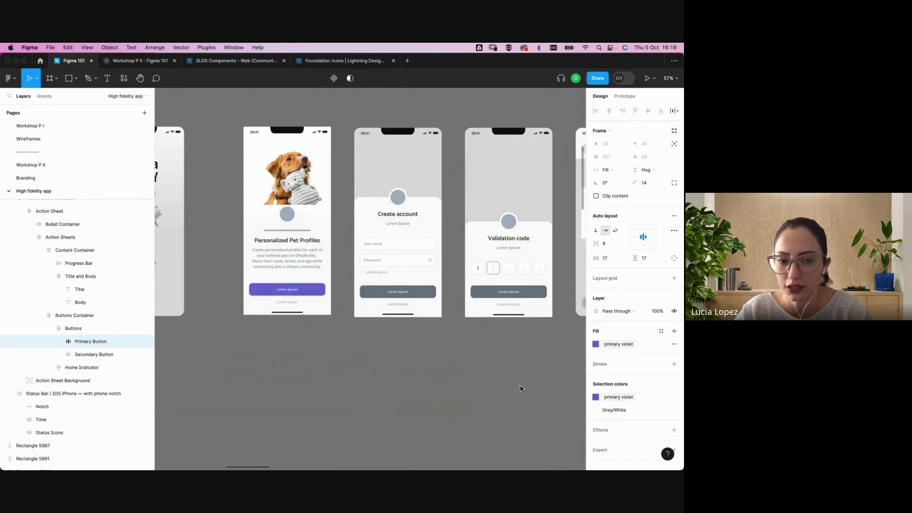
Change the primary button's label on the Personalized Pet Profiles screen to "Continue"
double_click(291, 292)
double_click(287, 289)
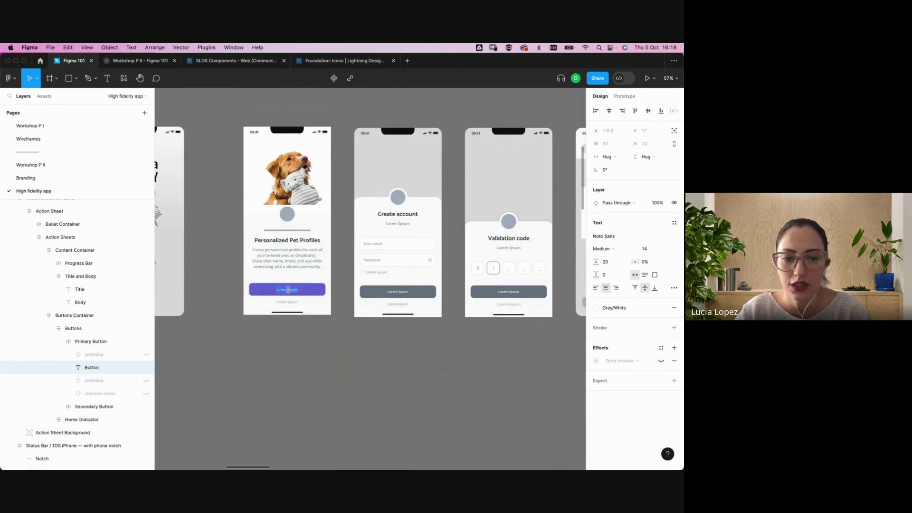
type("Continue")
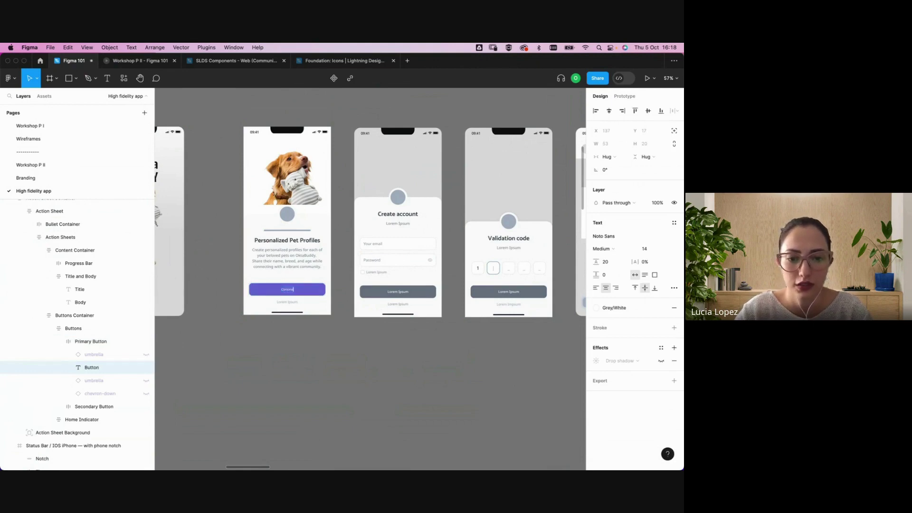
Change the secondary button's label on the Personalized Pet Profiles screen to "Exit" and deselect it
double_click(292, 302)
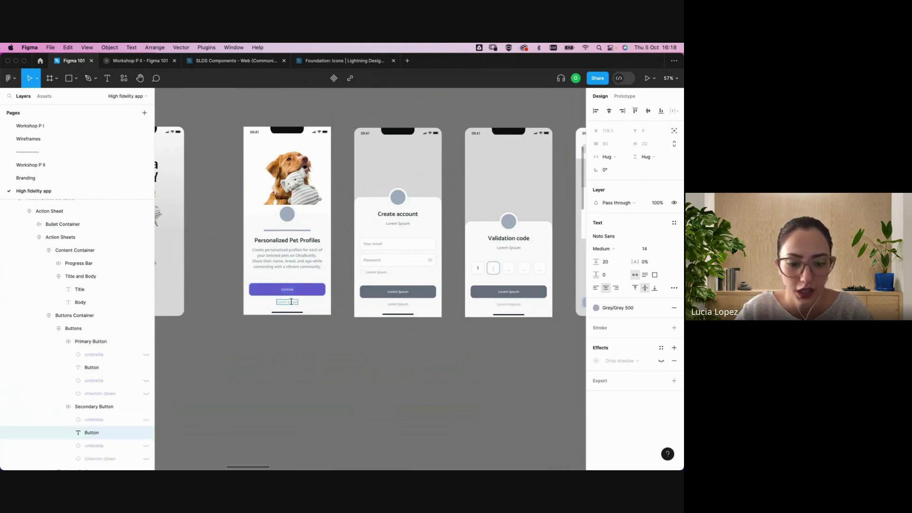
double_click(291, 302)
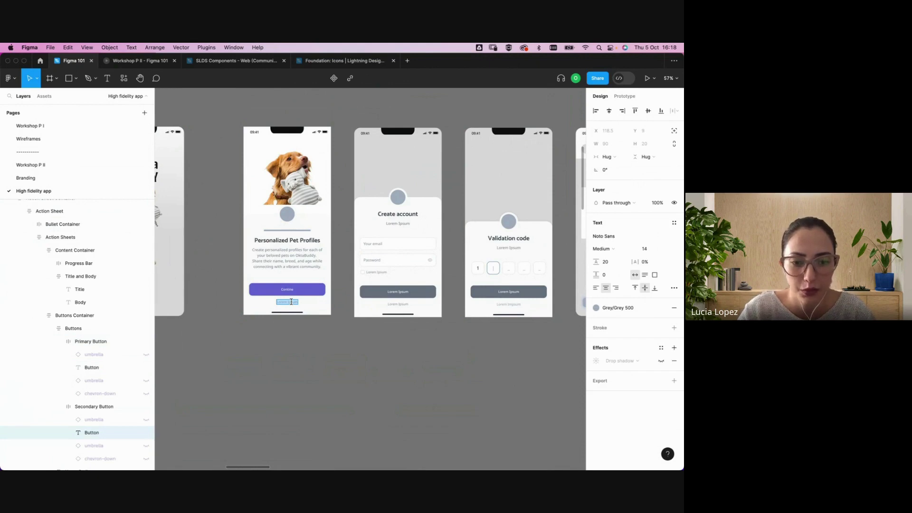
key("BackSpace")
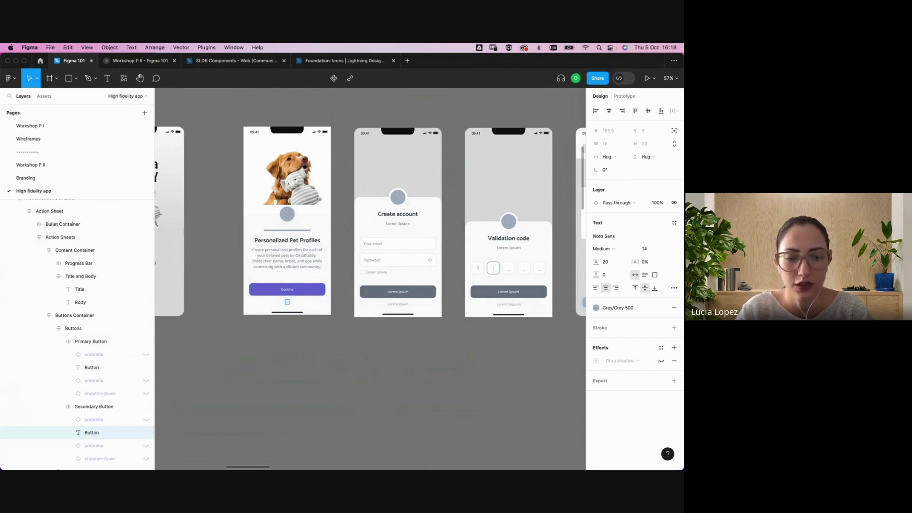
type("Exit")
key("Escape")
left_click(337, 355)
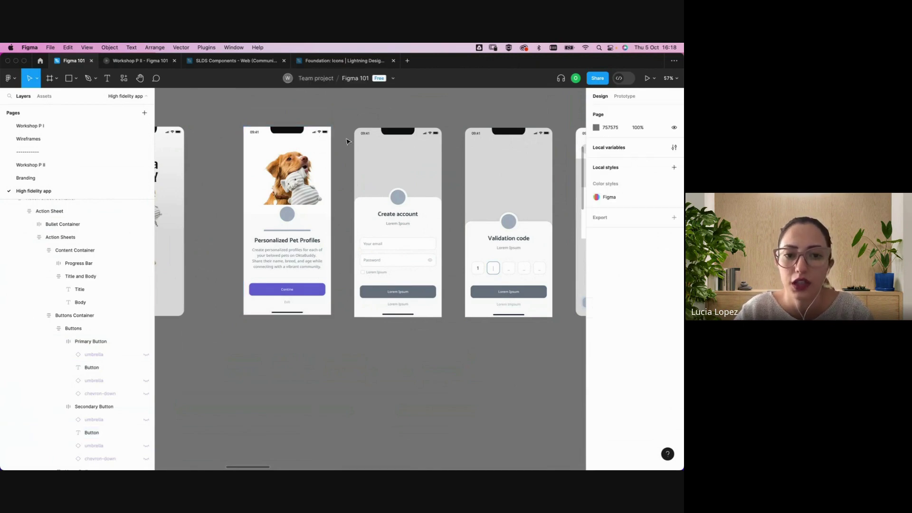
scroll(360, 113, "right", 3)
scroll(361, 113, "up", 1)
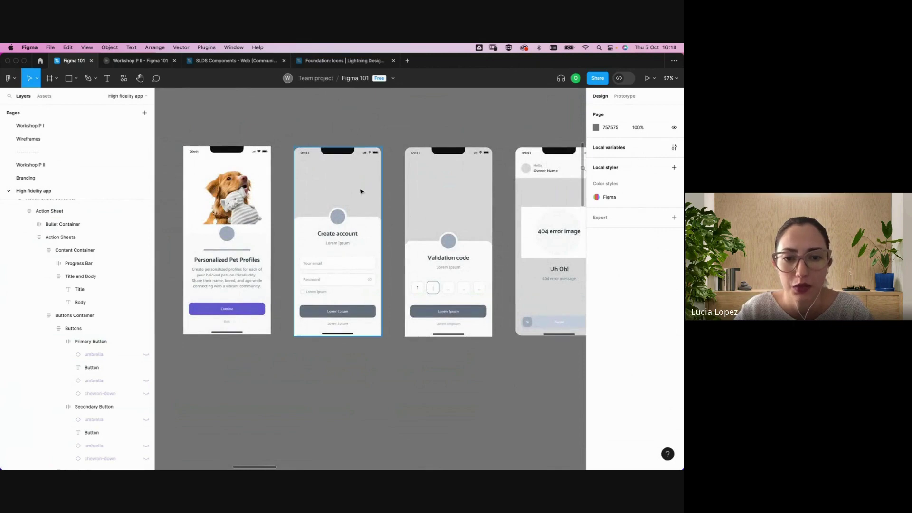
Extend the Create account screen's Status Bar + Nav Header frame downward to a height of about 362
left_click(338, 244)
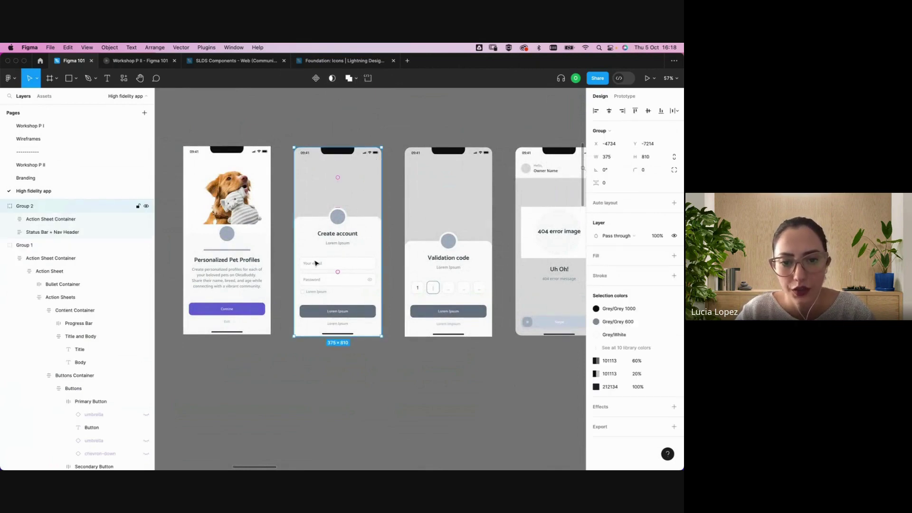
left_click(356, 181)
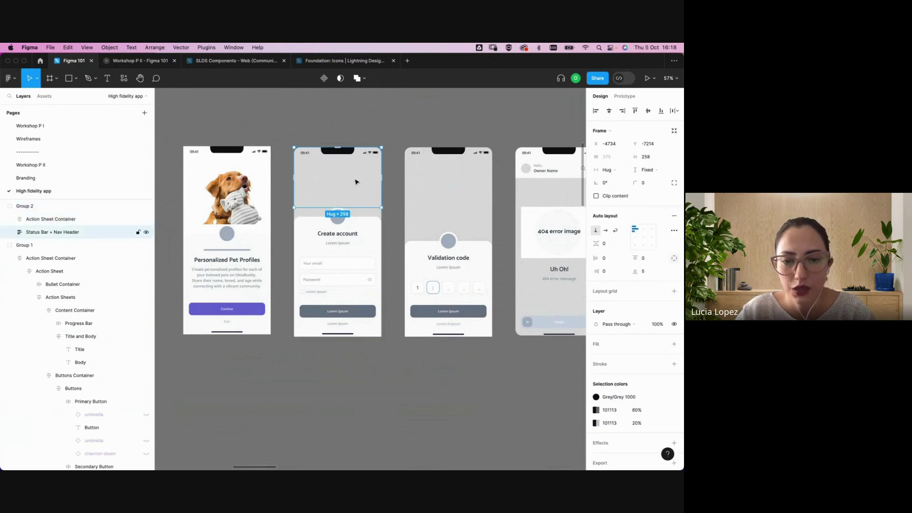
double_click(234, 183)
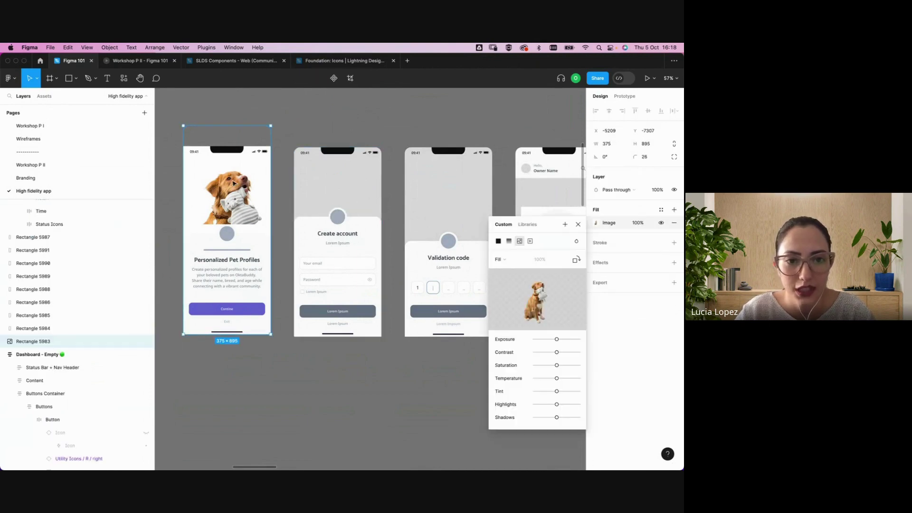
left_click(331, 178)
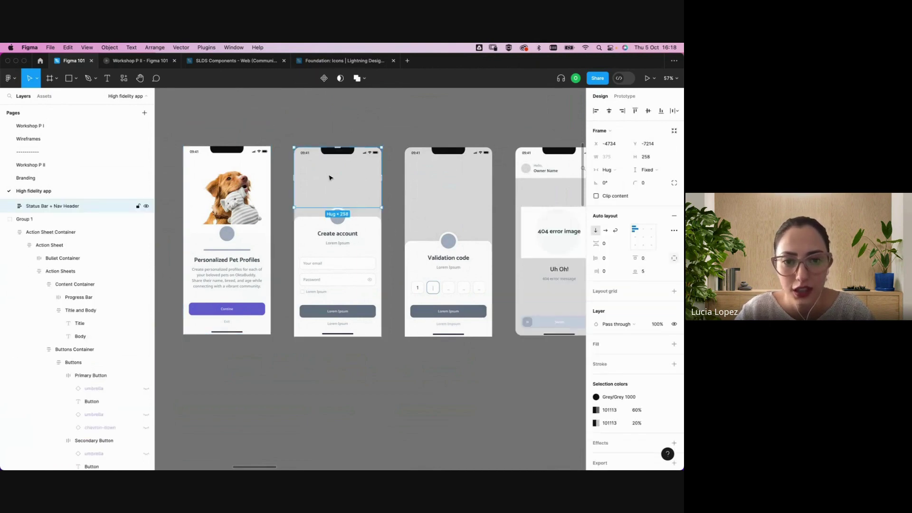
left_click_drag(343, 207, 343, 232)
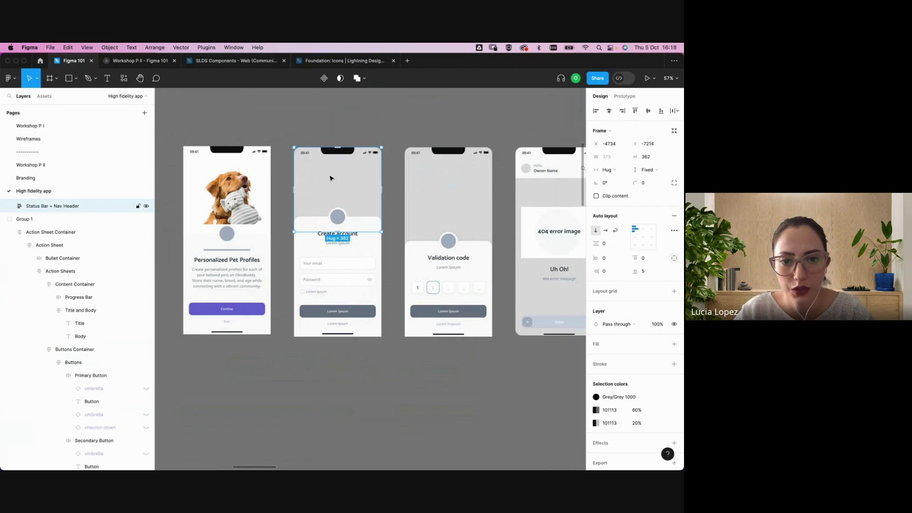
Add an image fill to the Create account screen's header frame using "Main image 1.png" from the pet's images folder
left_click(674, 344)
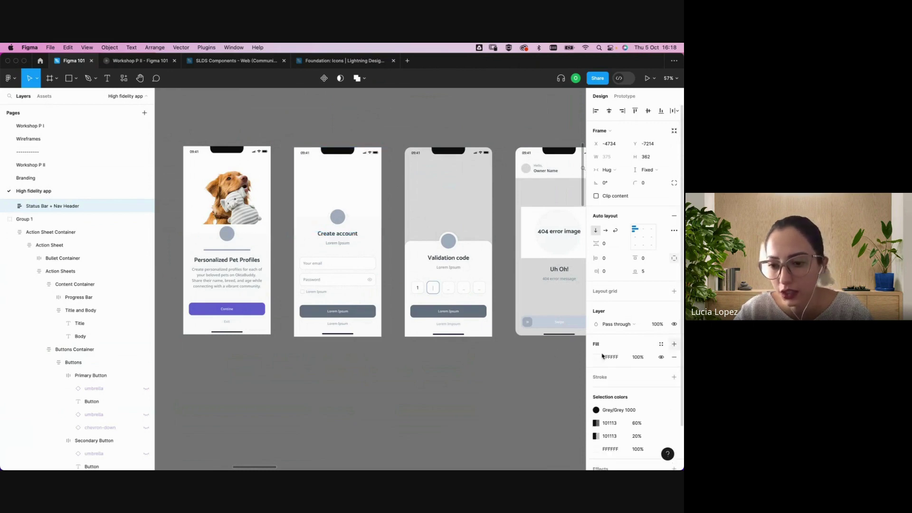
left_click(661, 345)
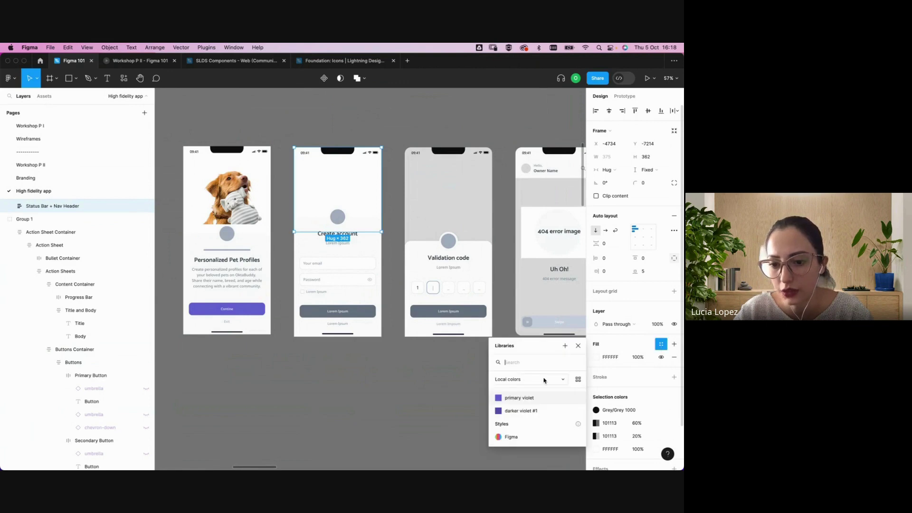
left_click(604, 357)
left_click(595, 358)
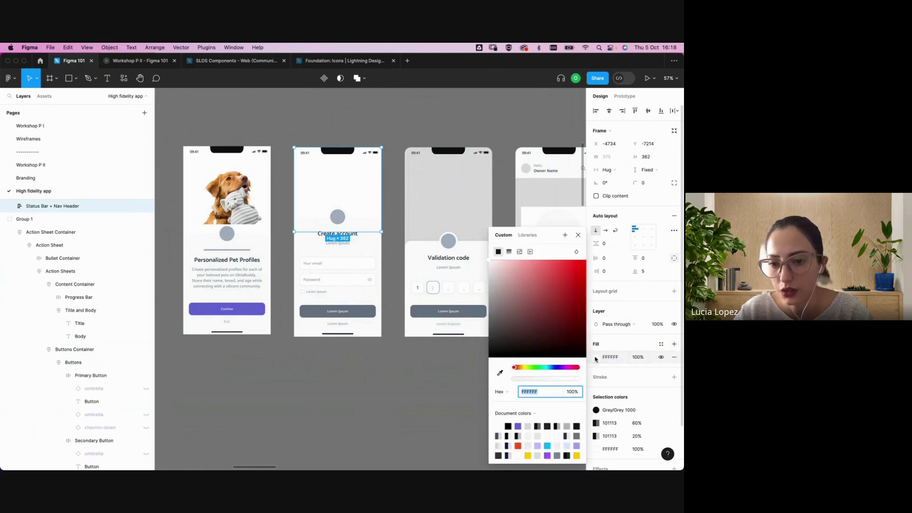
left_click(520, 252)
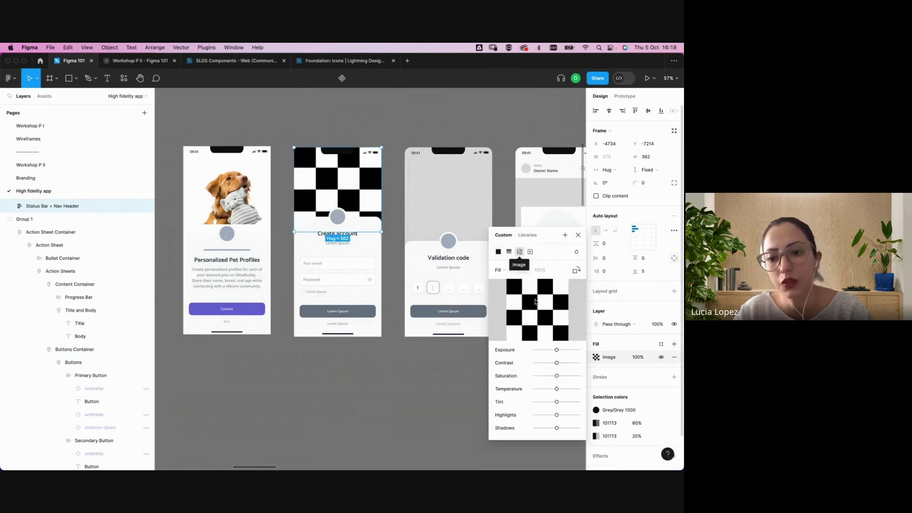
left_click(539, 311)
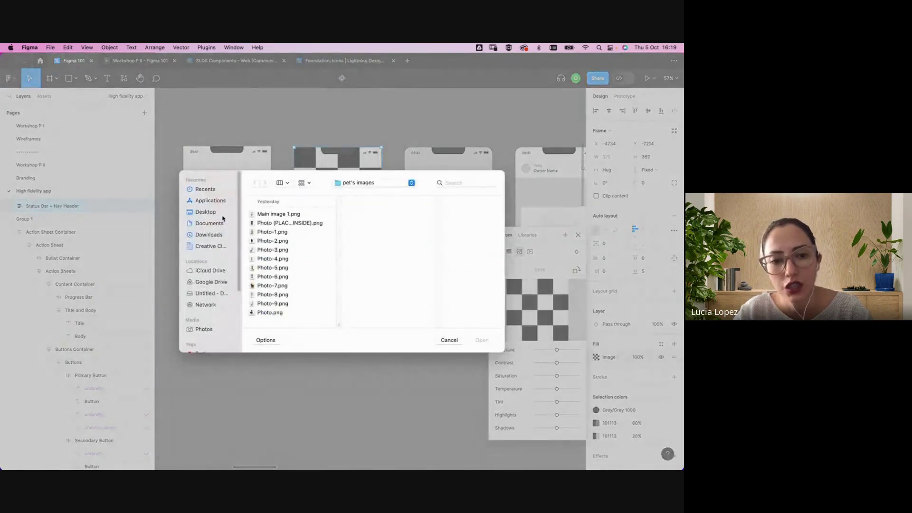
left_click(271, 216)
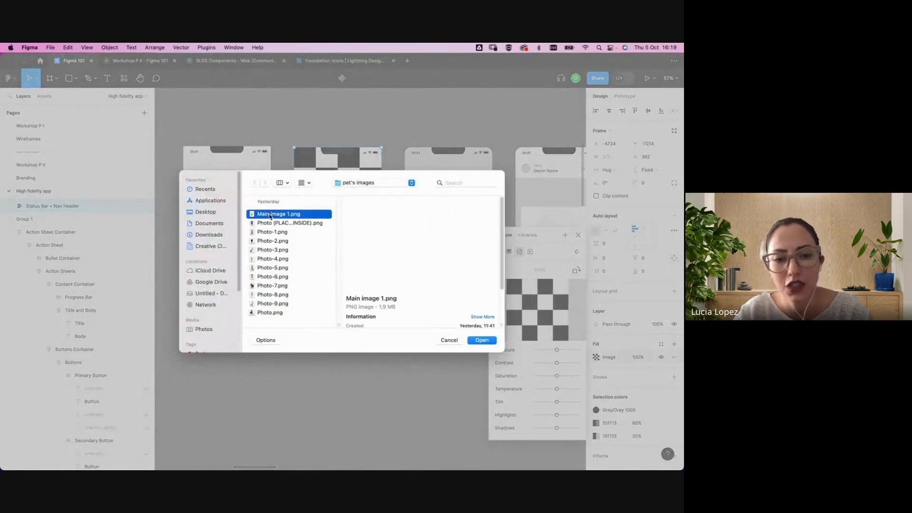
left_click(483, 341)
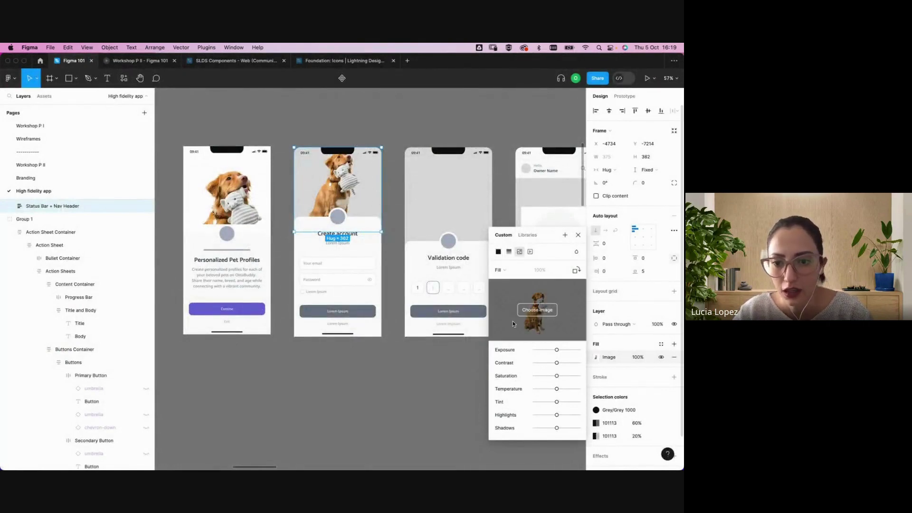
Set the Create account header's dog image to the Fit scaling mode and deselect the frame
left_click(499, 270)
left_click(510, 280)
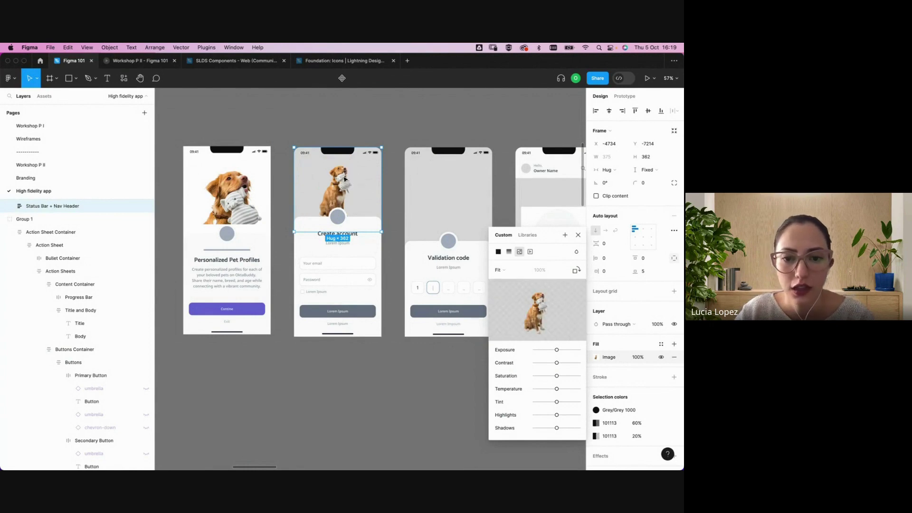
left_click(305, 352)
Fill the Create account screen's Primary Button with the local color "primary violet"
scroll(306, 309, "right", 5)
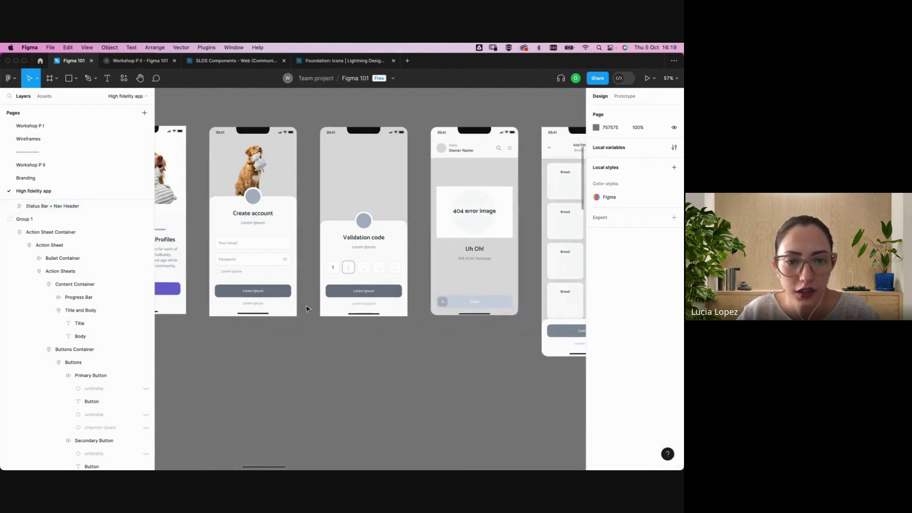
left_click(222, 239)
scroll(222, 239, "left", 5)
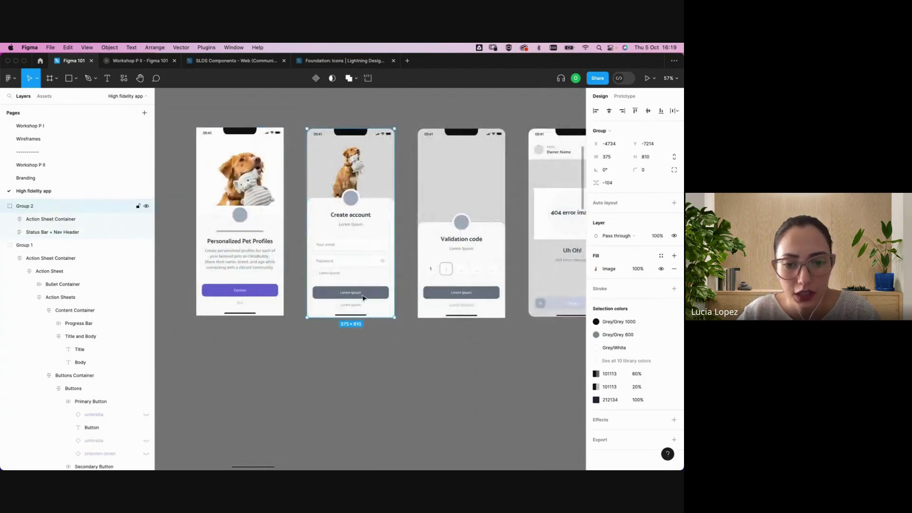
double_click(362, 298)
double_click(362, 298)
double_click(362, 298)
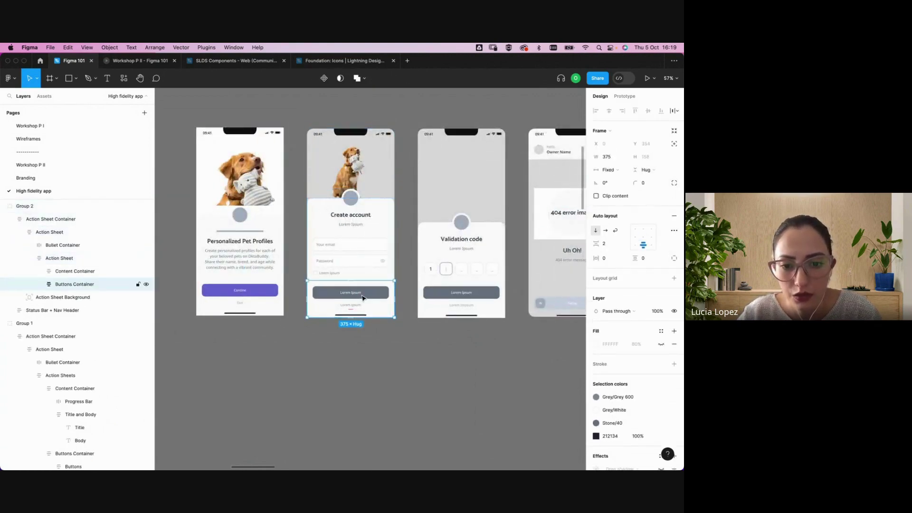
double_click(362, 298)
double_click(362, 298)
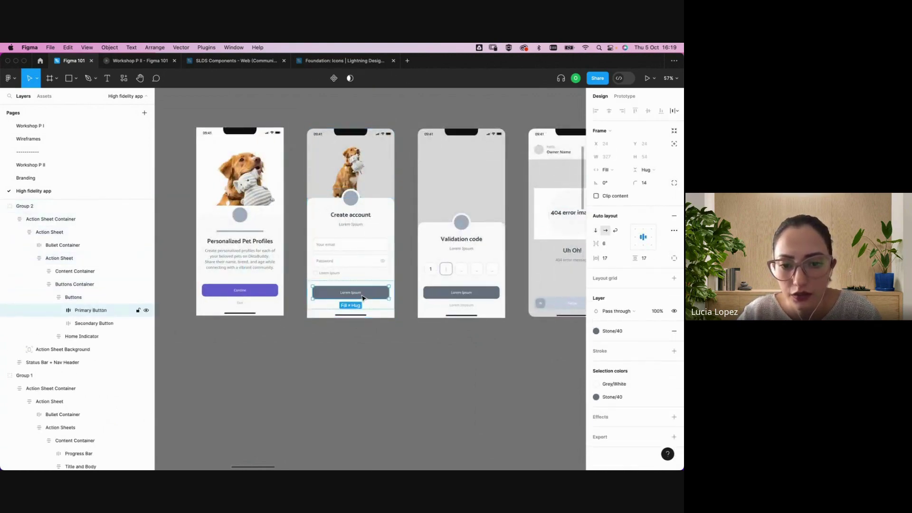
left_click(598, 332)
left_click(534, 383)
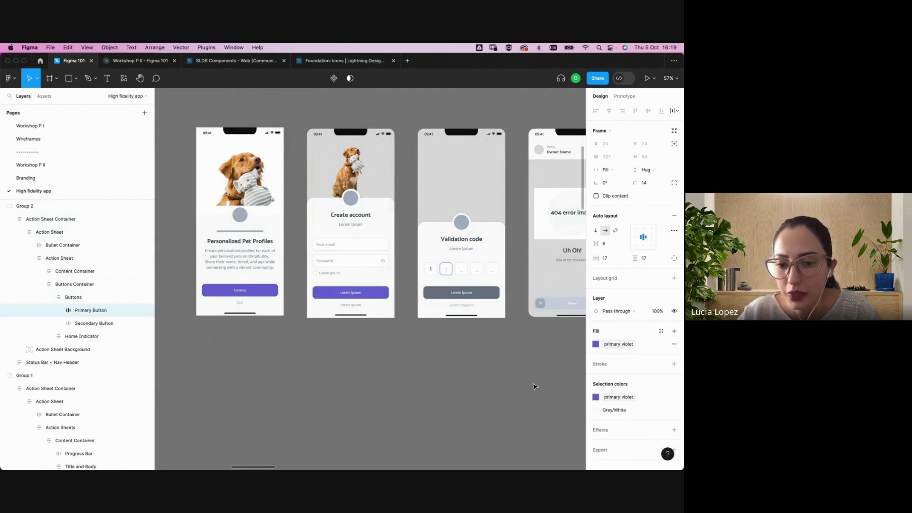
Replace the checkbox label under the Create account screen's password field with "I comply with policy. see policy"
left_click(331, 256)
scroll(330, 244, "up", 5)
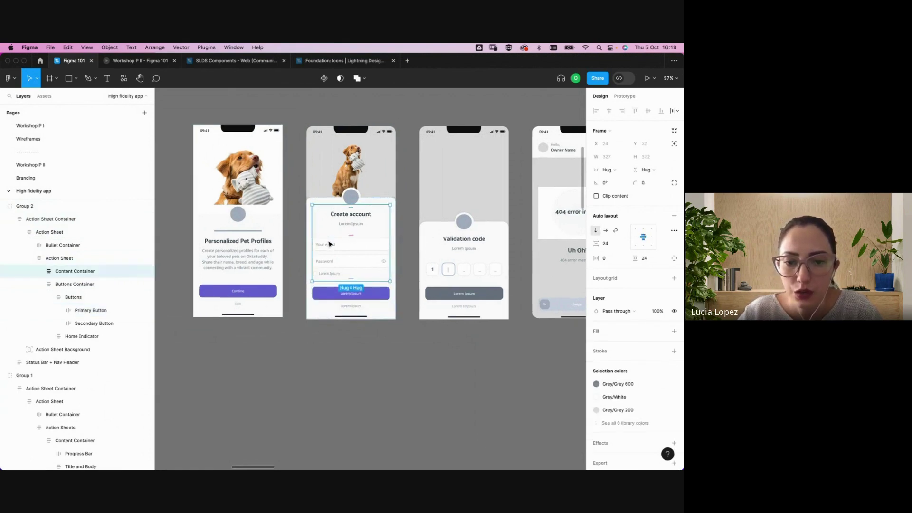
double_click(310, 255)
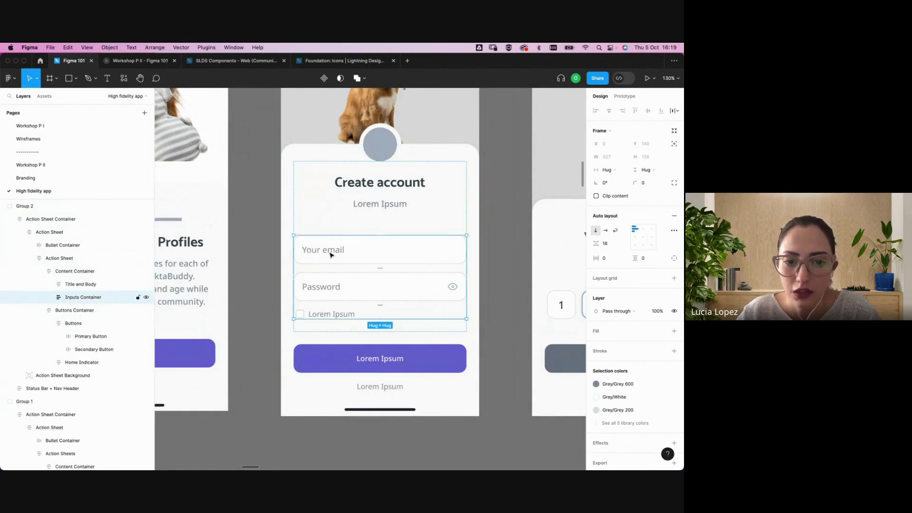
double_click(331, 254)
left_click(339, 298)
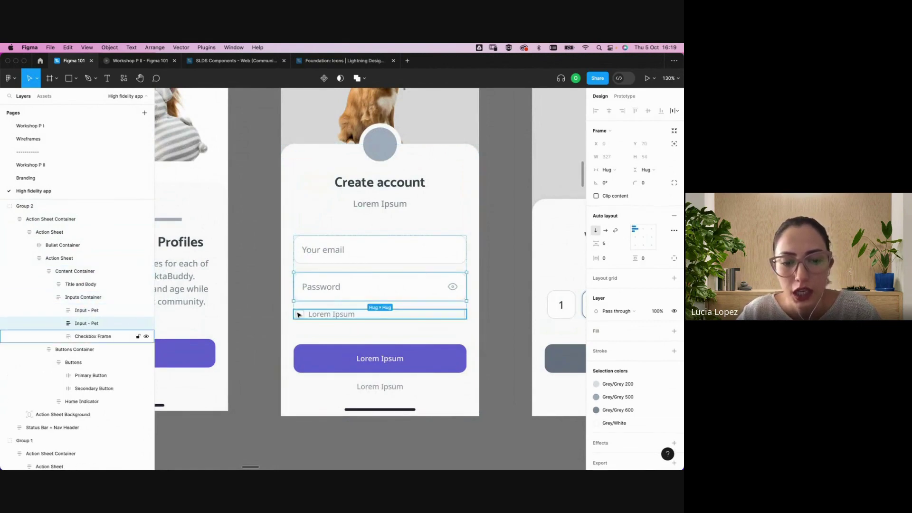
left_click(300, 315)
double_click(330, 316)
double_click(329, 315)
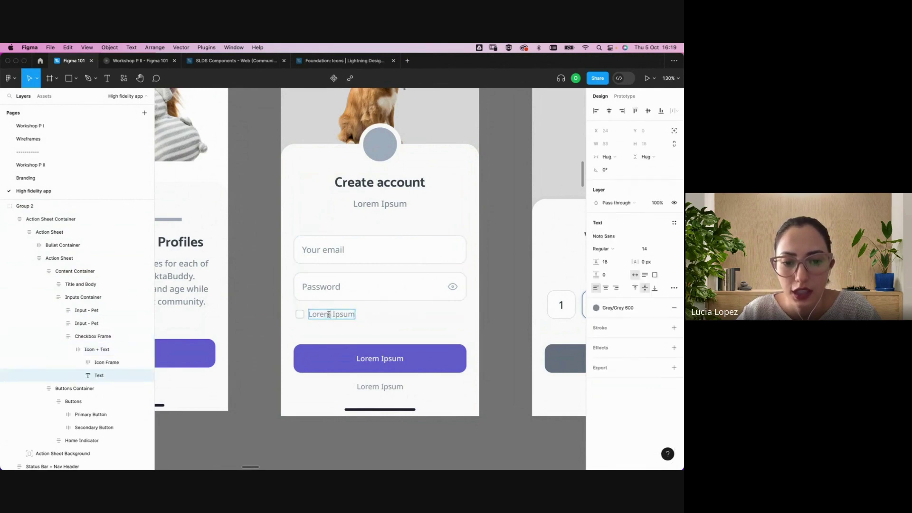
double_click(329, 315)
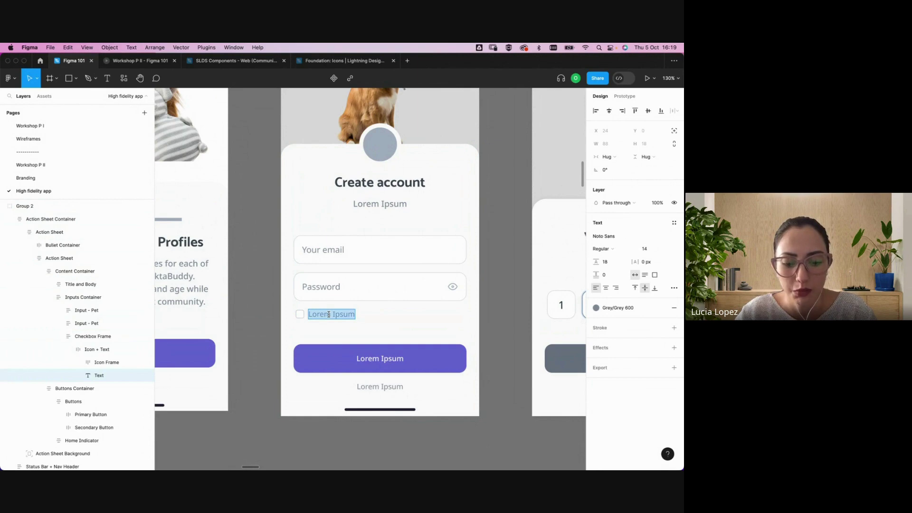
key("BackSpace")
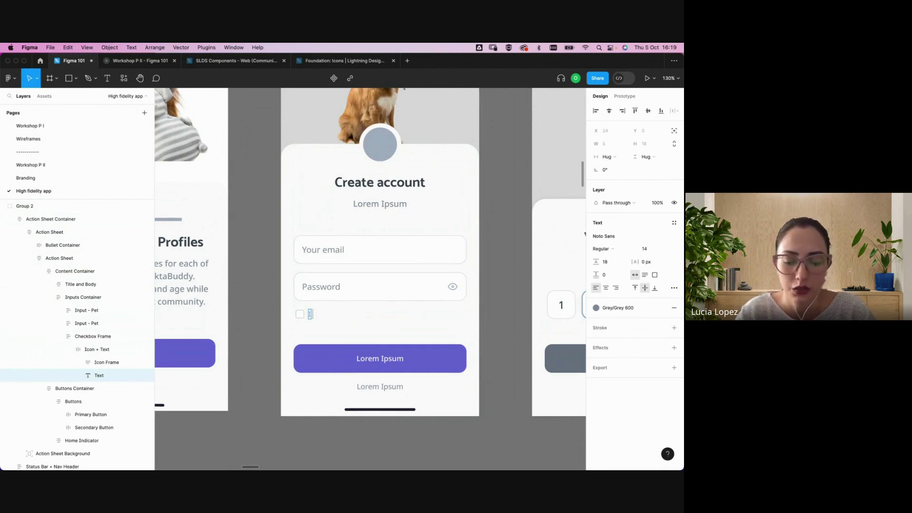
type("I comply with")
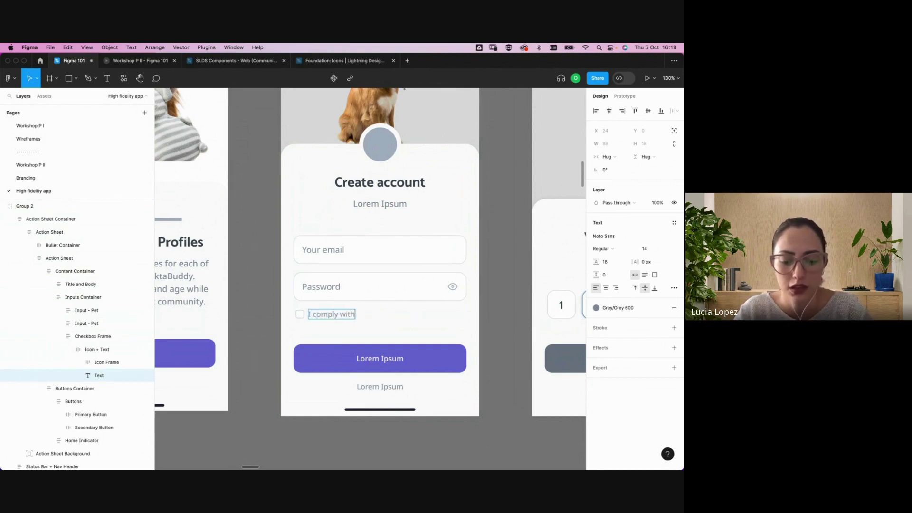
type(" pol")
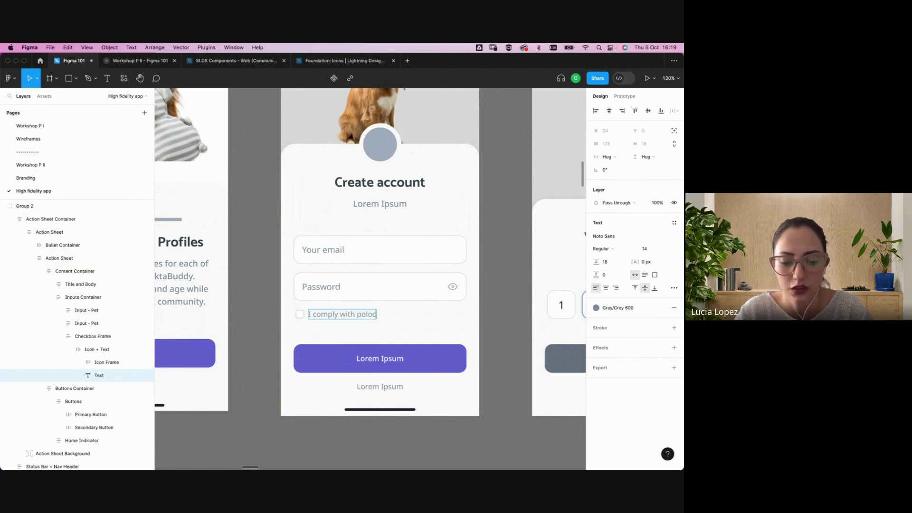
type("icy")
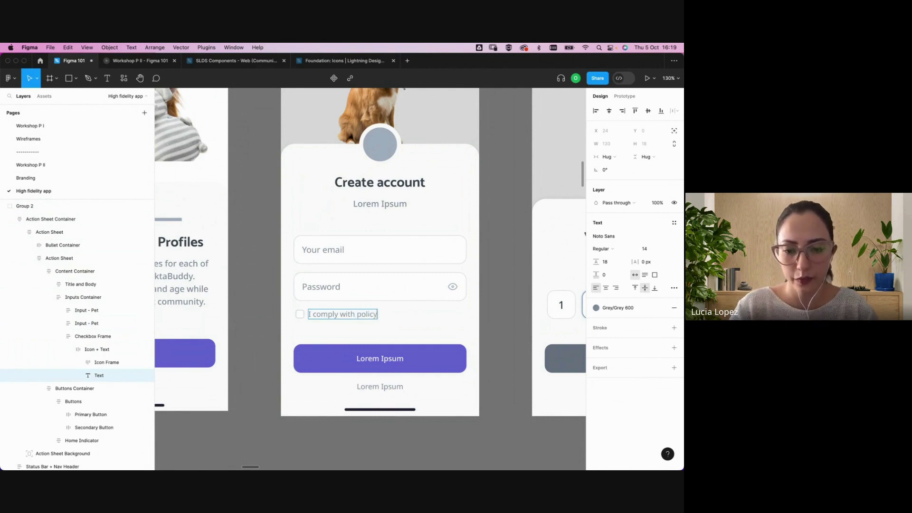
type(".")
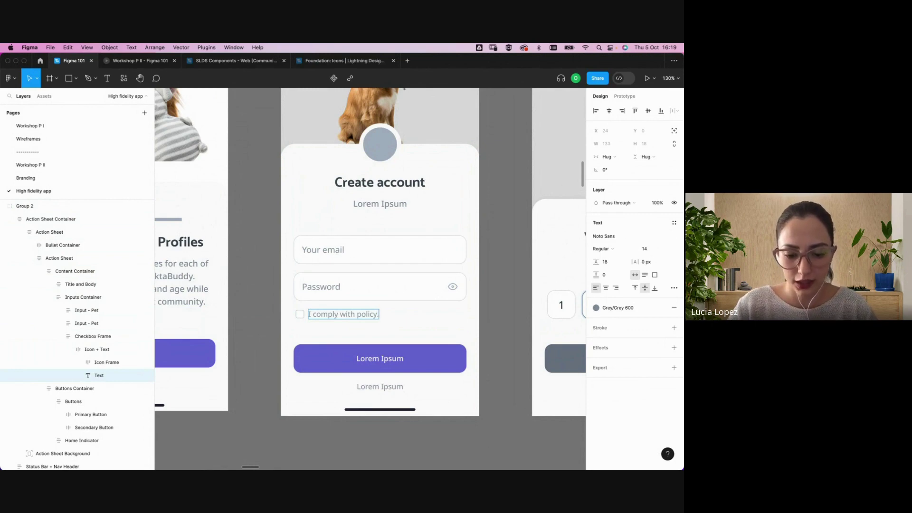
type(" see")
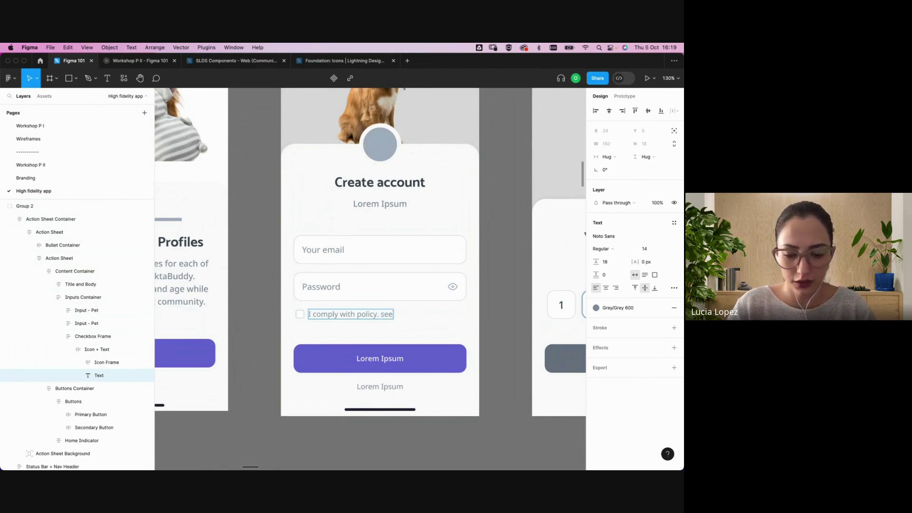
type(" po")
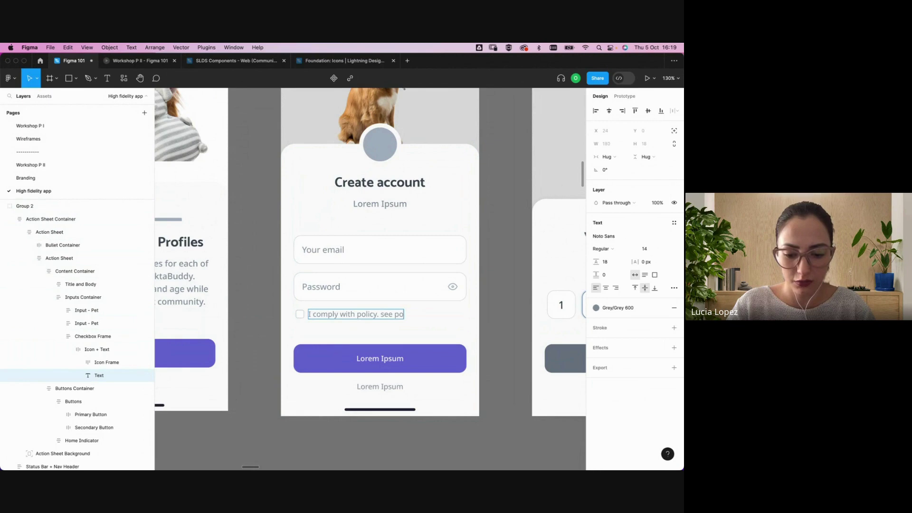
type("licy")
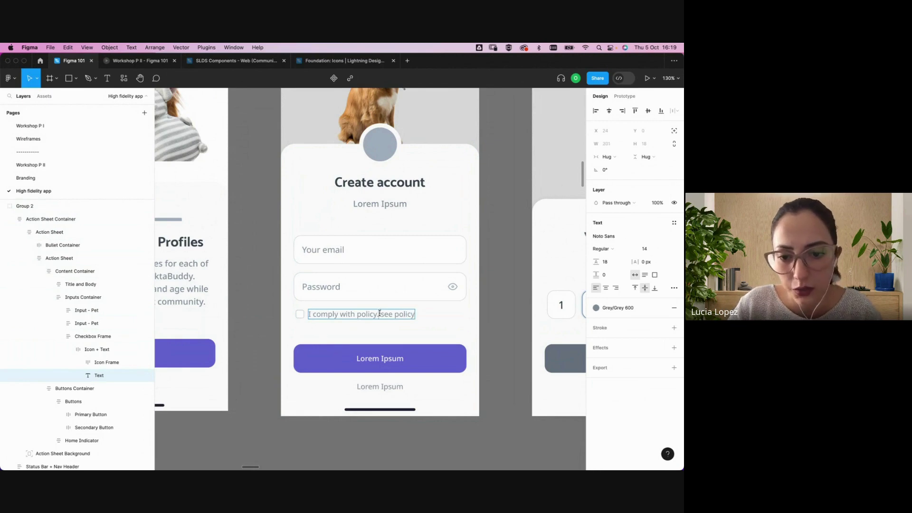
left_click_drag(380, 314, 416, 314)
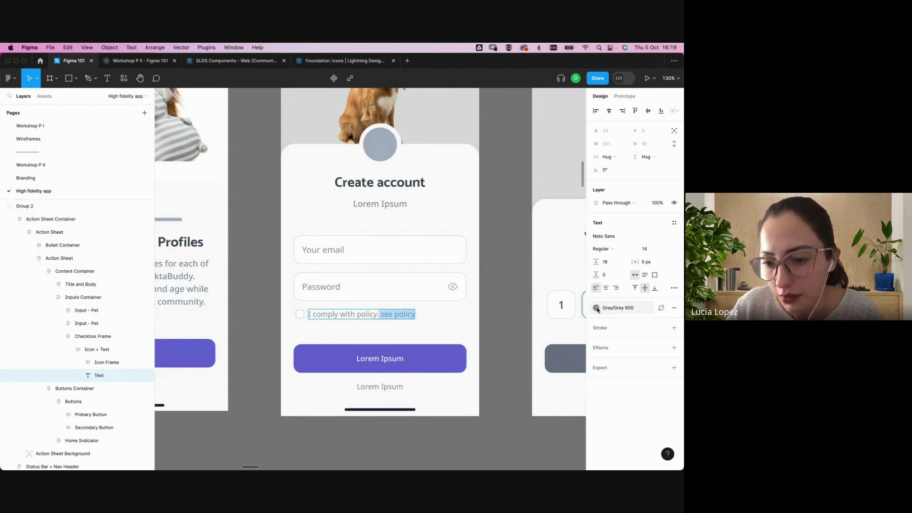
left_click(596, 308)
left_click(508, 343)
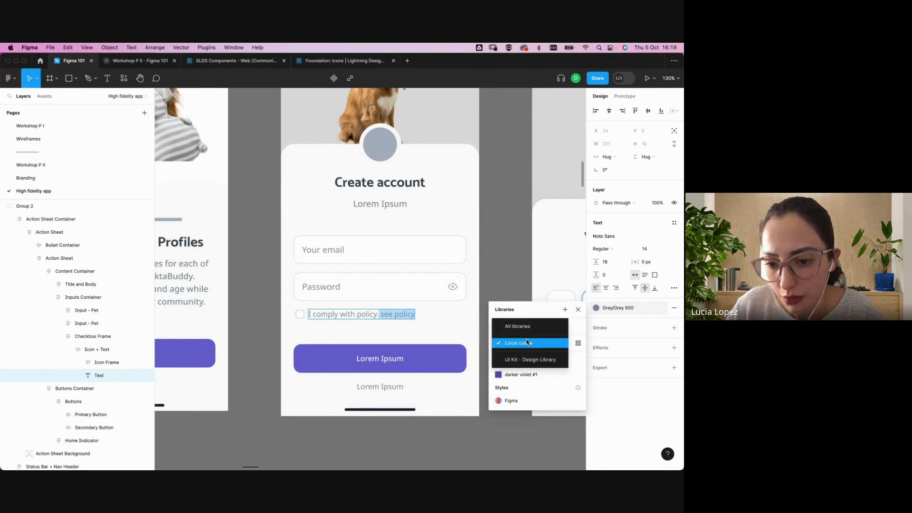
left_click(511, 326)
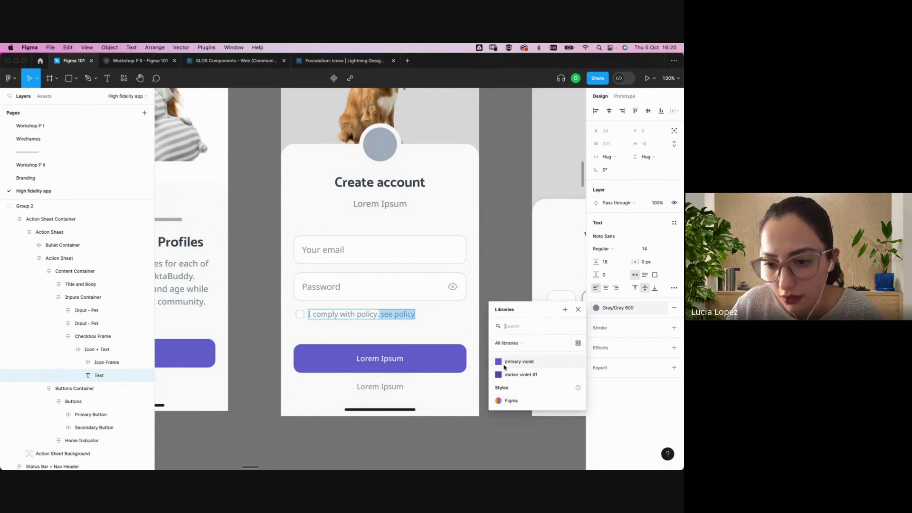
left_click(579, 343)
left_click(581, 344)
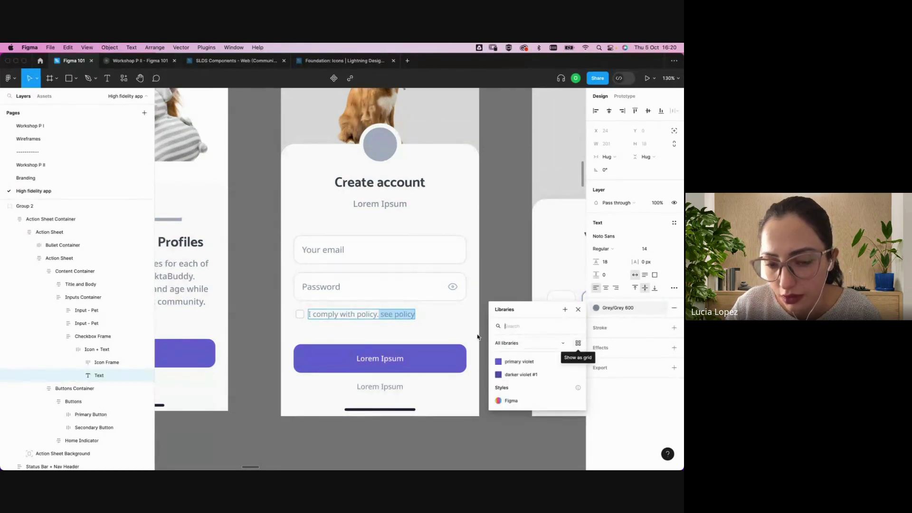
left_click(597, 309)
left_click(596, 309)
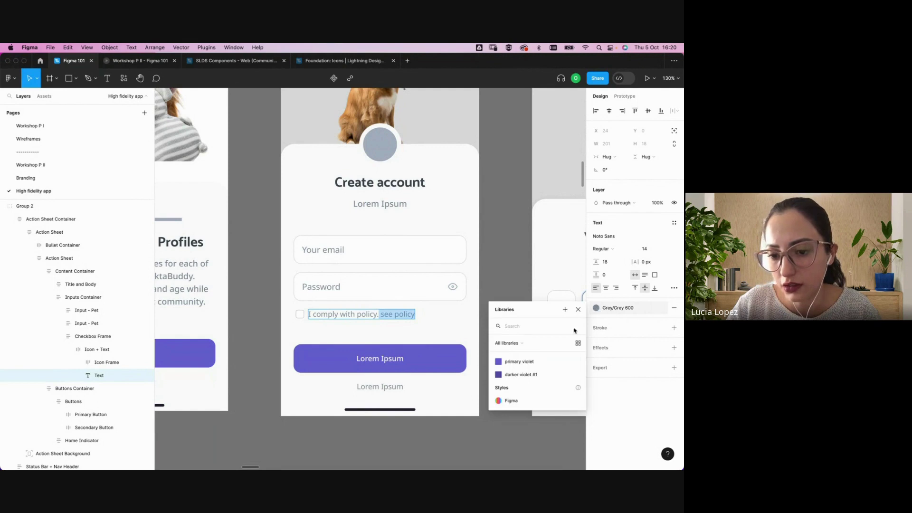
left_click(516, 347)
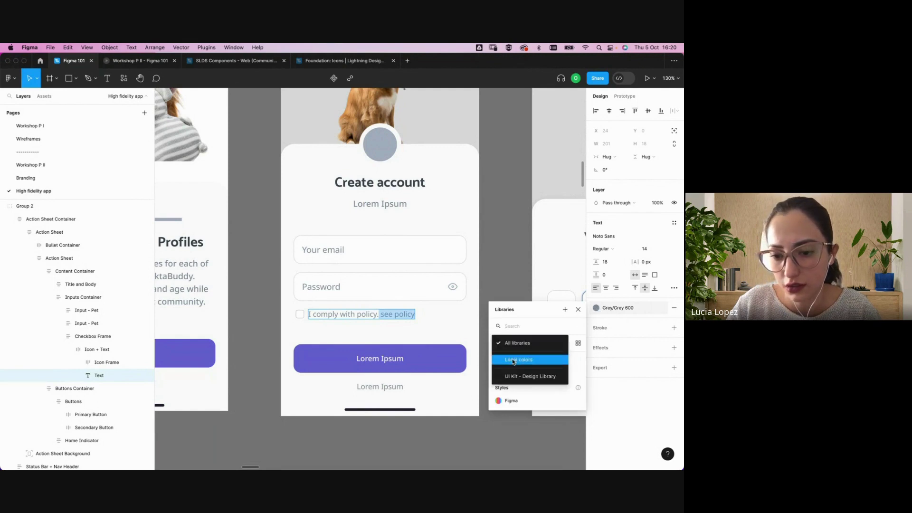
left_click(513, 362)
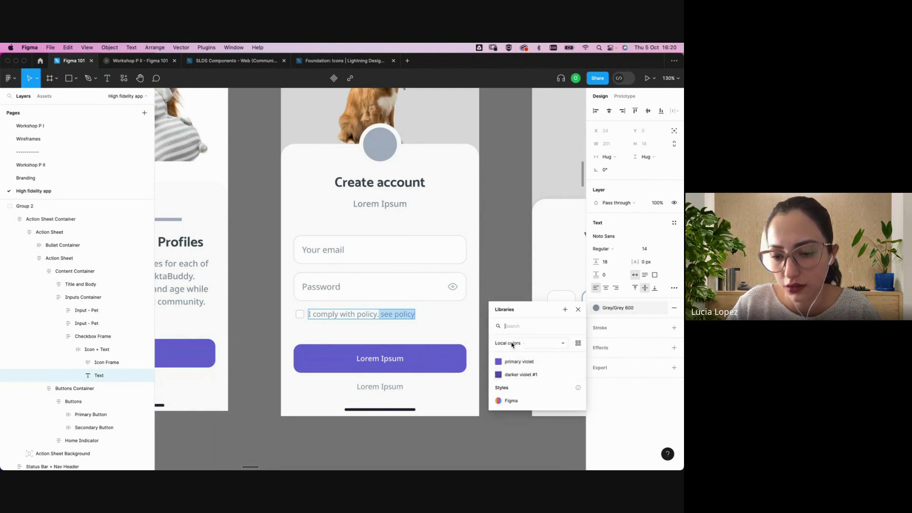
left_click(513, 346)
left_click(511, 259)
left_click(511, 260)
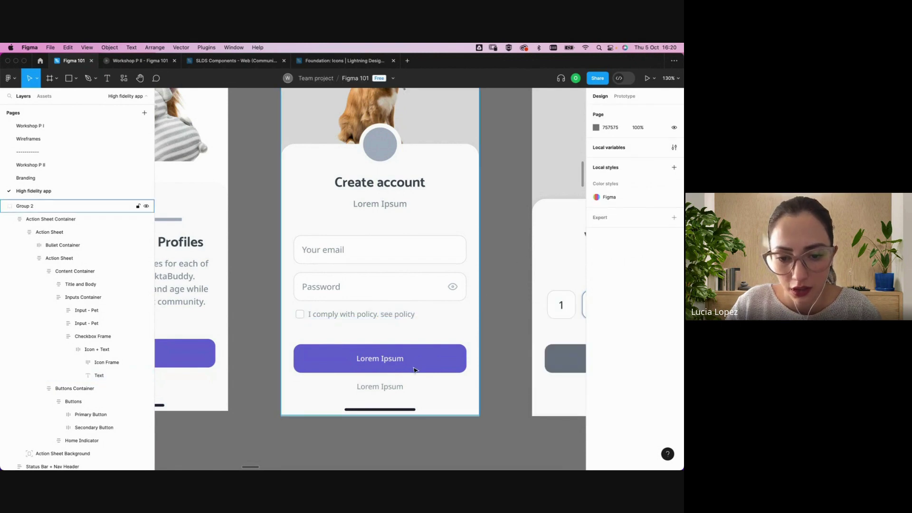
Replace the label of the Create account screen's violet primary button with "Continue"
left_click(408, 369)
double_click(394, 367)
double_click(385, 365)
double_click(381, 364)
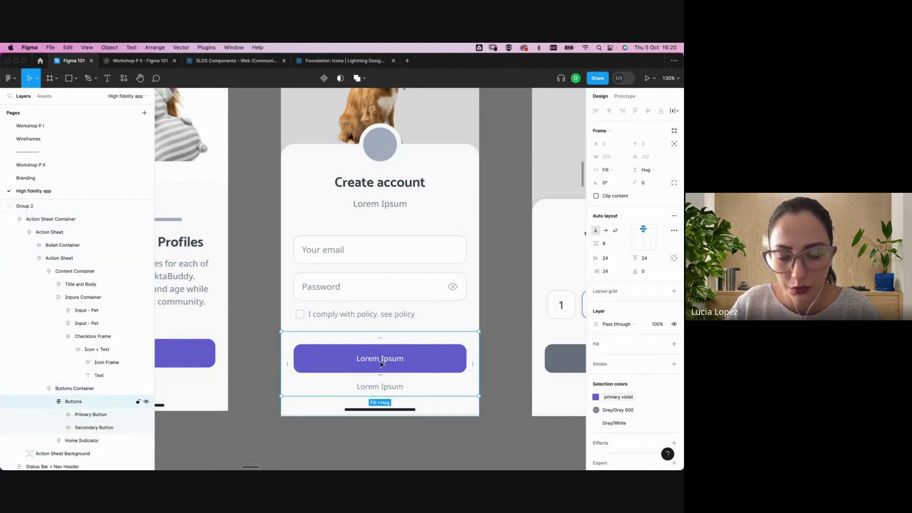
double_click(381, 364)
double_click(380, 361)
type("Connect")
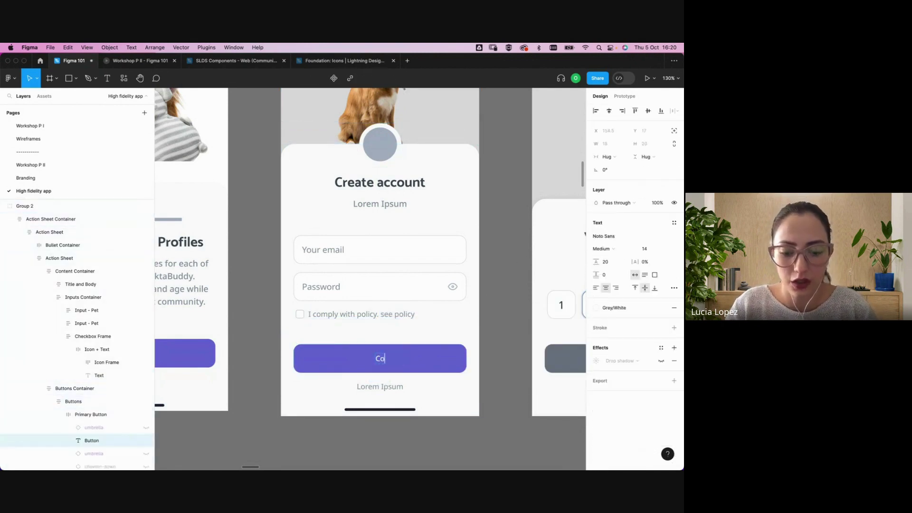
key("BackSpace")
key("BackSpace")
key("BackSpace")
key("BackSpace")
type("itune")
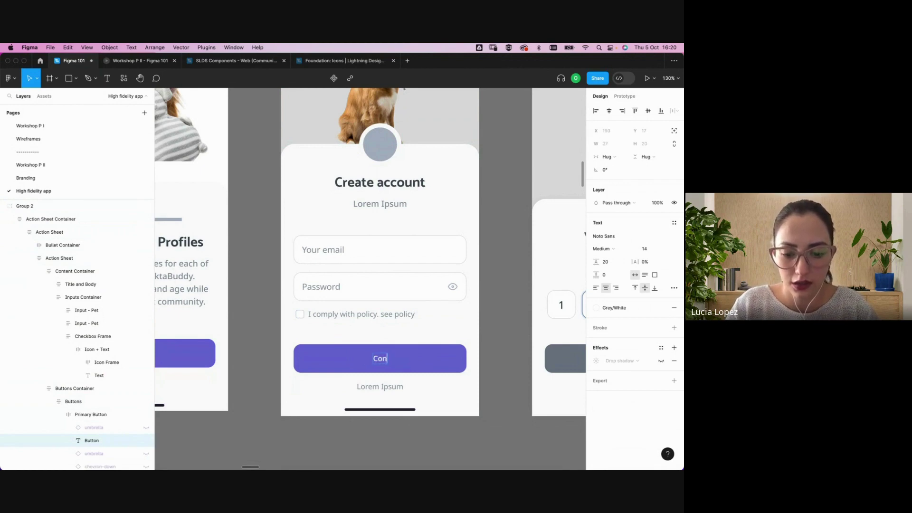
key("BackSpace")
key("BackSpace")
key("BackSpace")
key("BackSpace")
key("BackSpace")
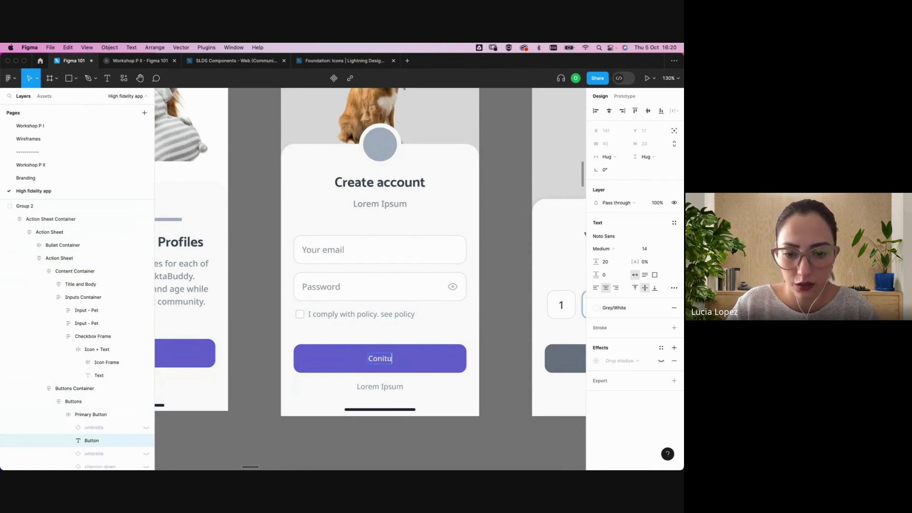
type("tinue")
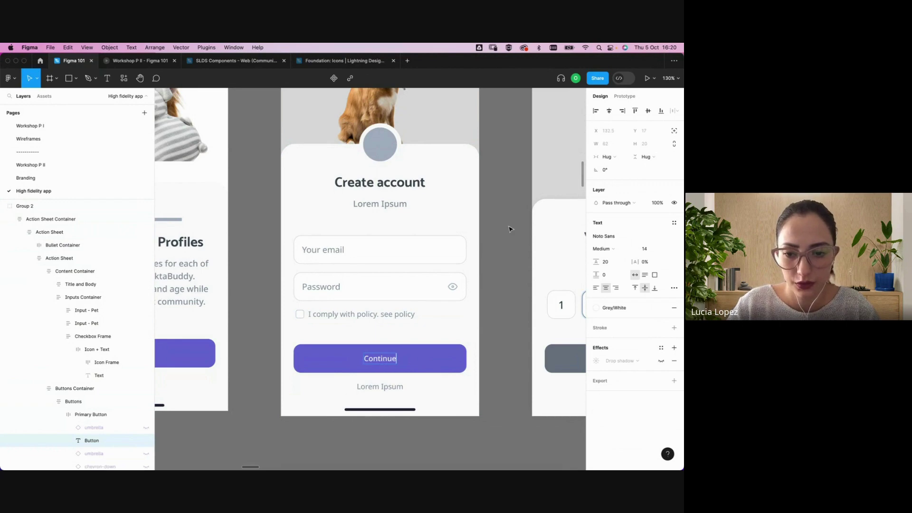
left_click(510, 239)
Group the Validation code screen's action sheet container and status bar header into one group
scroll(510, 242, "down", 5)
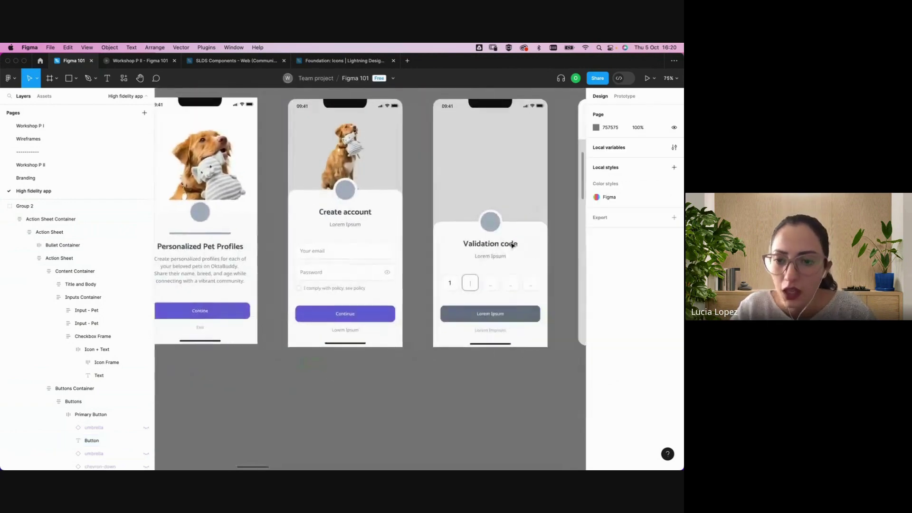
left_click(428, 268)
key("super+g")
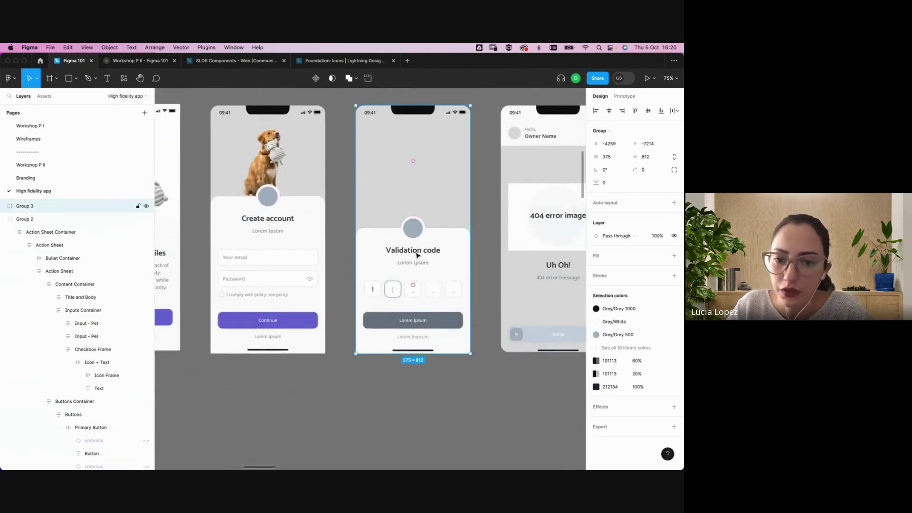
double_click(423, 175)
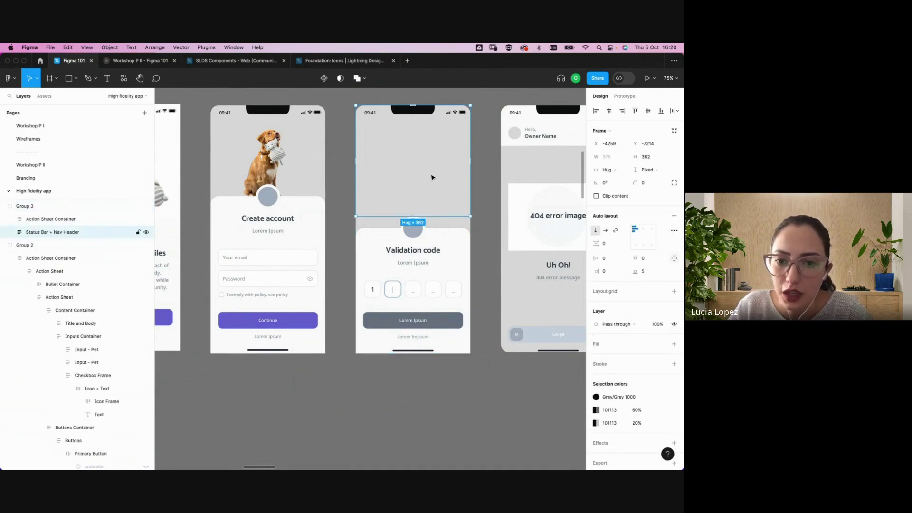
scroll(431, 177, "down", 10)
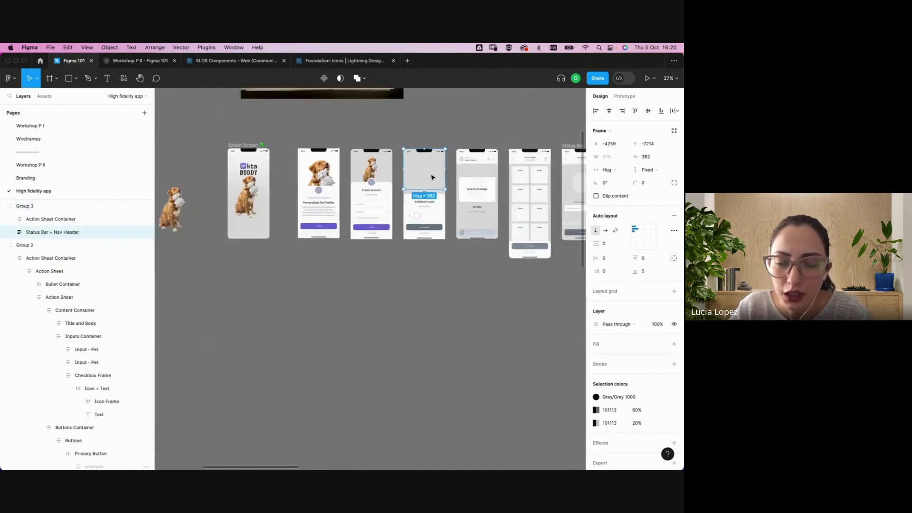
left_click(428, 259)
Delete the stray onboarding screen that sits alone above the row of finished reference screens
scroll(380, 214, "up", 5)
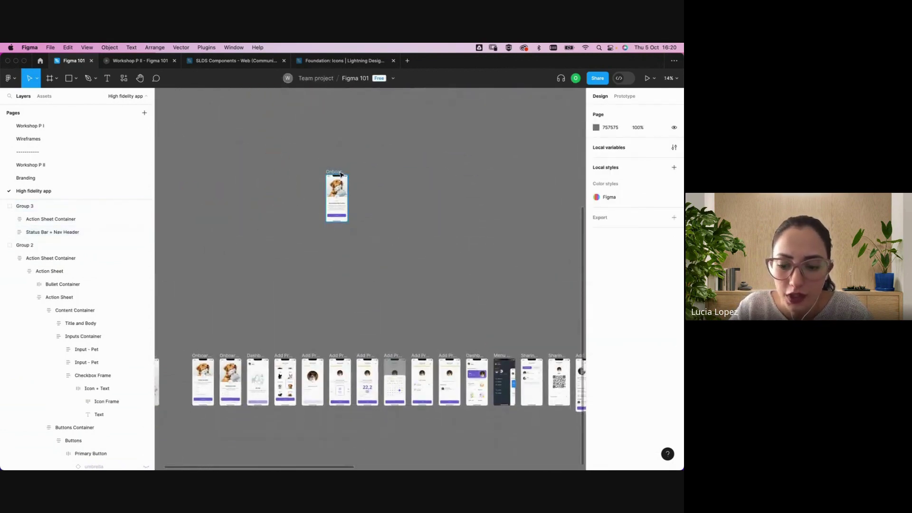
left_click(337, 195)
key("Delete")
Move the finished Splash, two Onboarding and empty Dashboard screens up to just below the row of wireframe screens being worked on
scroll(265, 257, "left", 3)
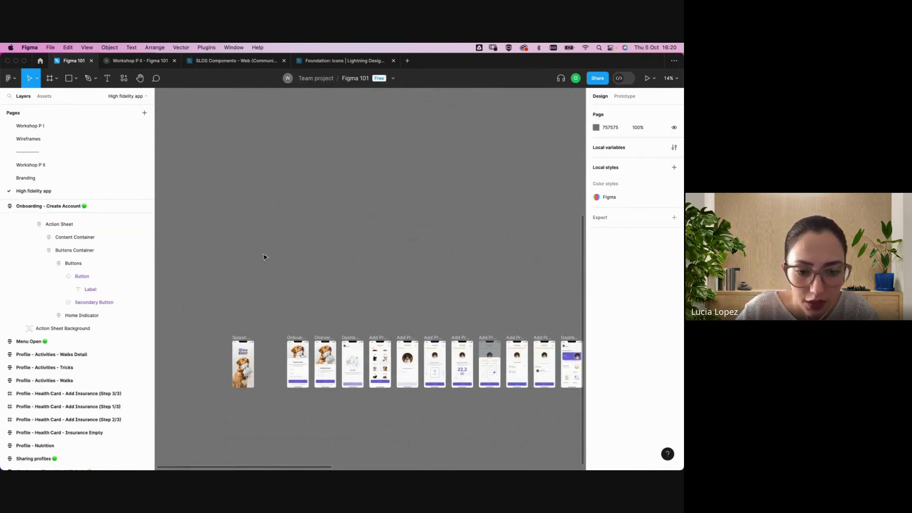
left_click_drag(221, 316, 369, 414)
left_click_drag(355, 364, 461, 134)
scroll(342, 142, "up", 5)
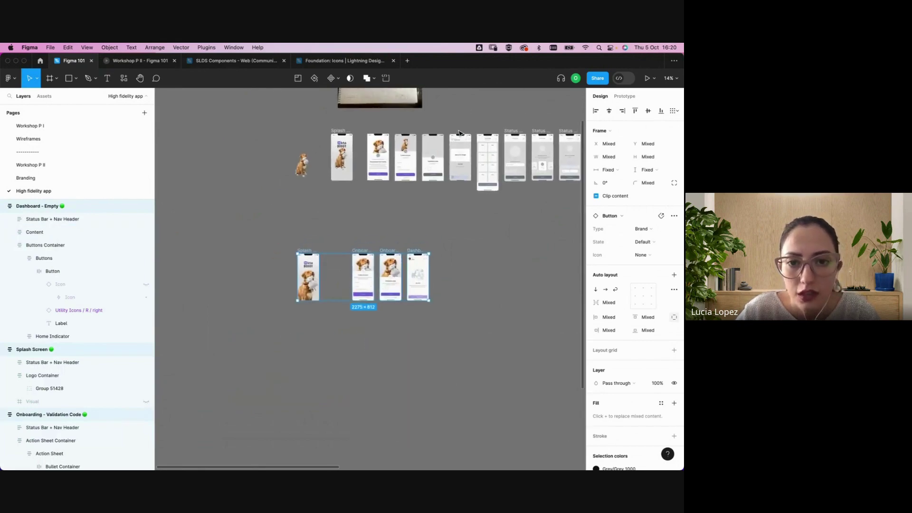
Delete the dog cut-out and the first five draft screens, from the splash screen onward, in the upper row
left_click(351, 201)
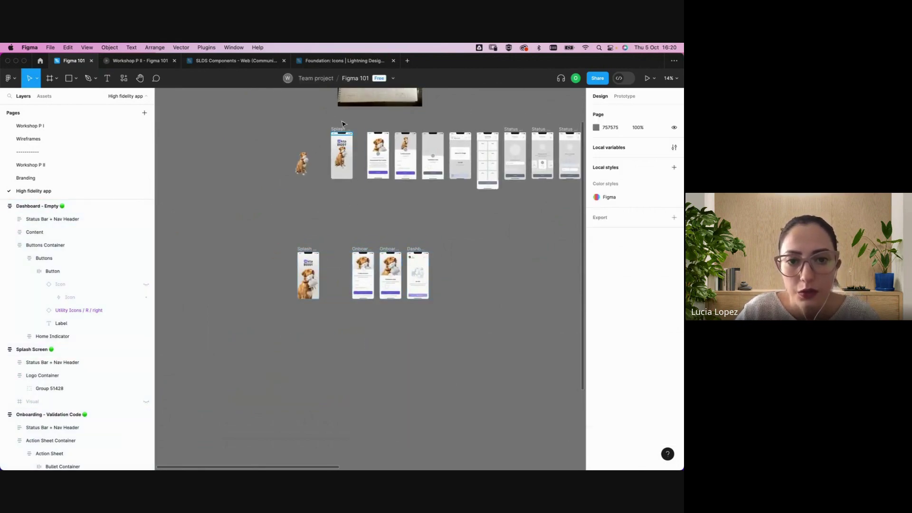
left_click_drag(359, 151, 462, 203)
key("Delete")
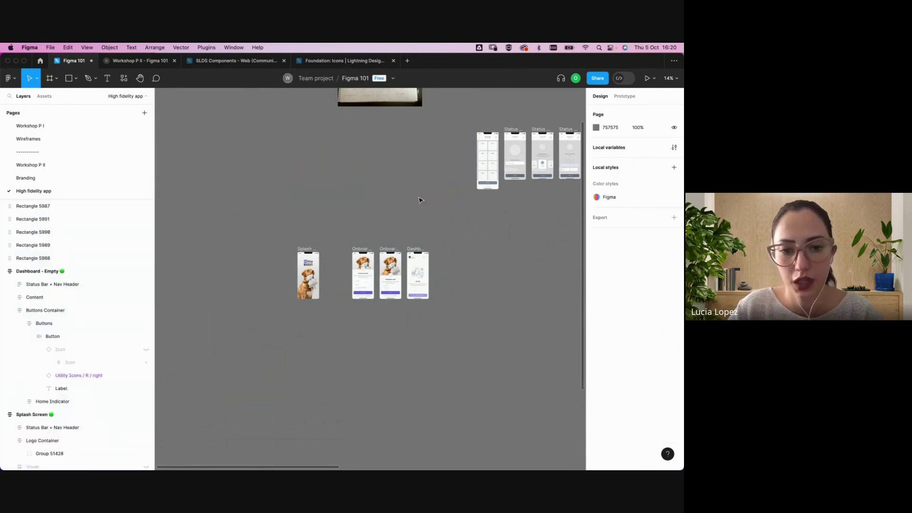
Move the splash, two onboarding and empty dashboard screens down in line with the Add Profile screens, directly before them
left_click_drag(273, 219, 446, 307)
scroll(445, 308, "down", 5)
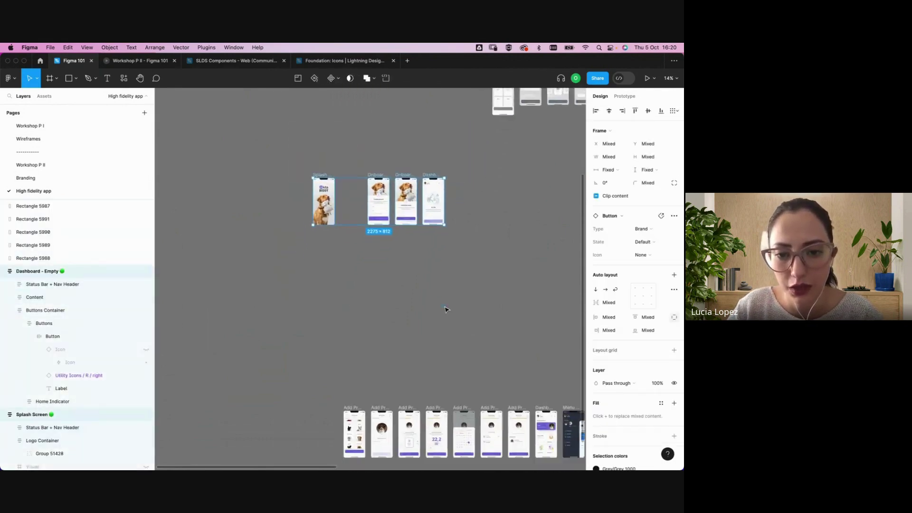
scroll(446, 309, "down", 2)
left_click_drag(434, 153, 361, 323)
left_click(366, 216)
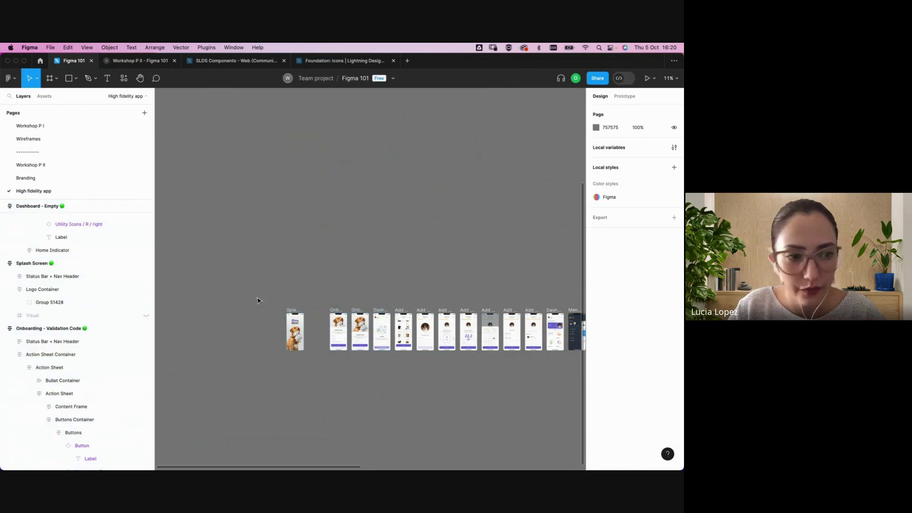
Move the Splash Screen frame close beside the Onboarding - Create Account frame, keeping it aligned with the row
scroll(289, 192, "up", 5)
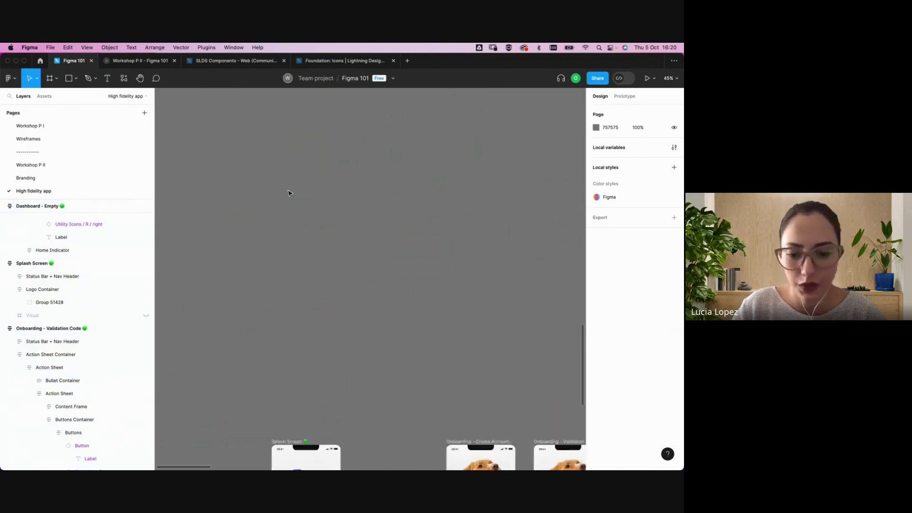
scroll(289, 193, "down", 5)
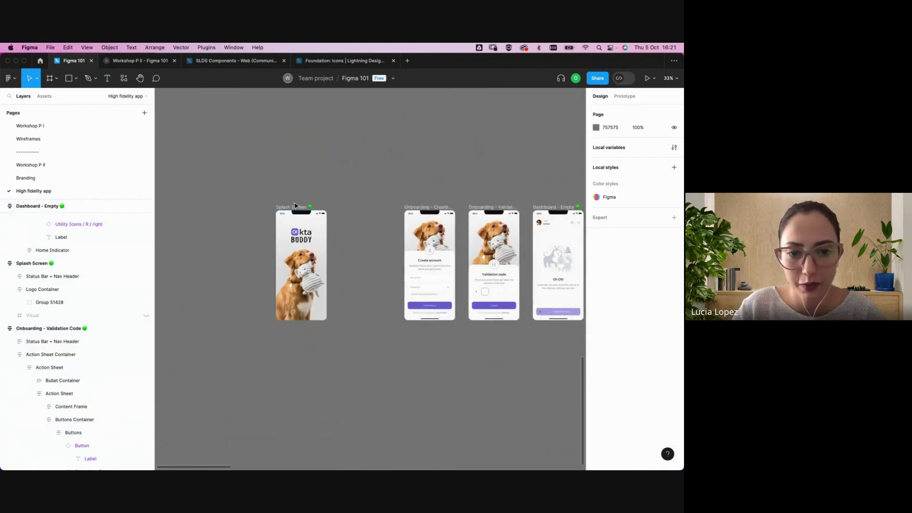
left_click_drag(292, 208, 360, 207)
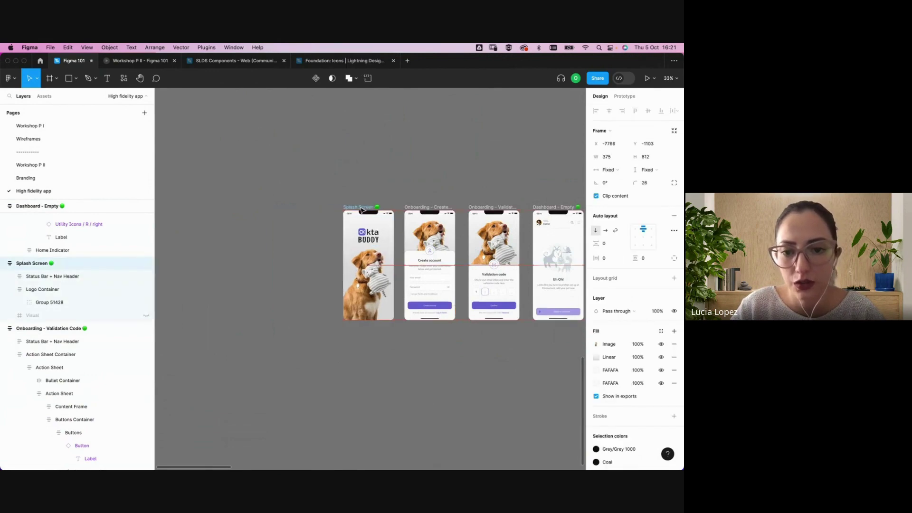
Examine the Create Account screen's email and password fields, terms checkbox and Create Account button
left_click(414, 272)
scroll(414, 273, "up", 5)
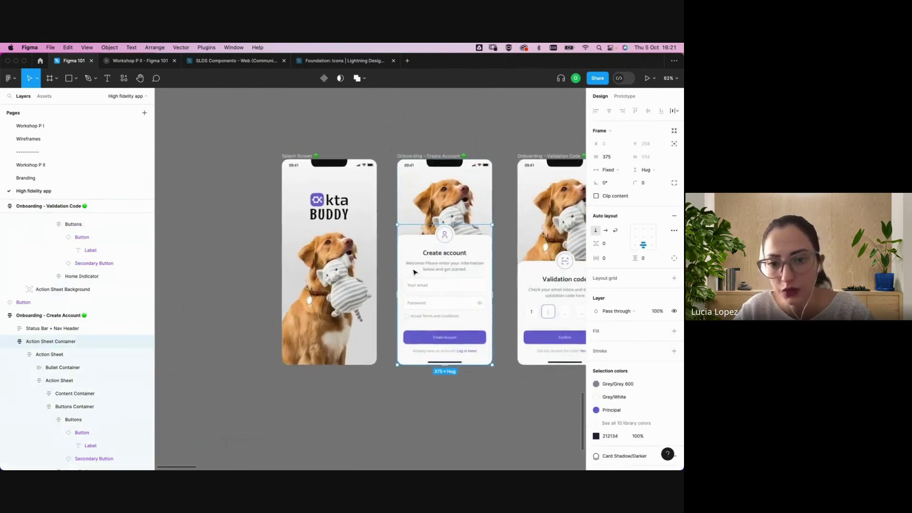
scroll(412, 190, "right", 3)
left_click(413, 126)
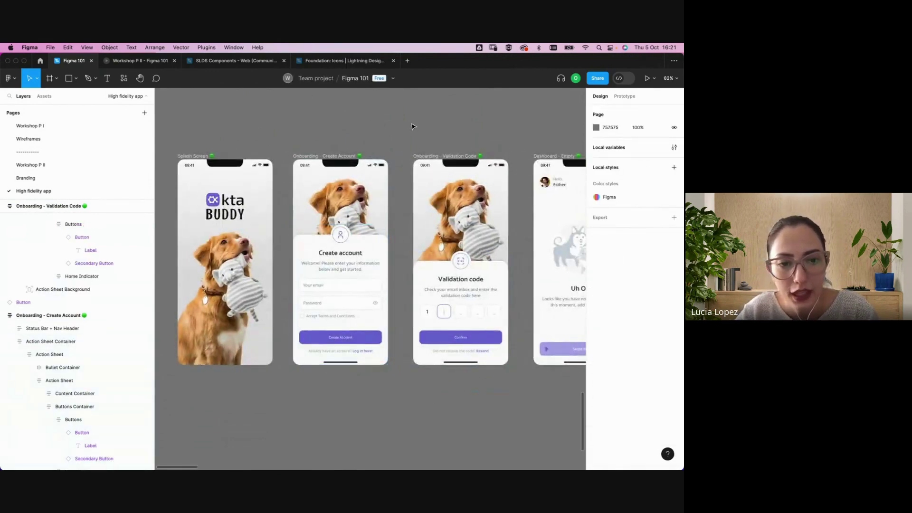
scroll(349, 268, "right", 3)
scroll(348, 273, "left", 3)
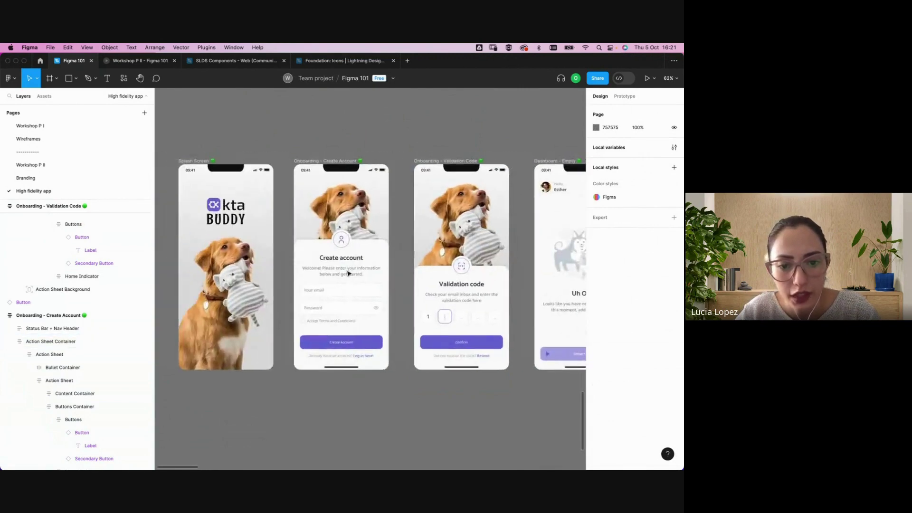
left_click(349, 273)
scroll(348, 273, "up", 5)
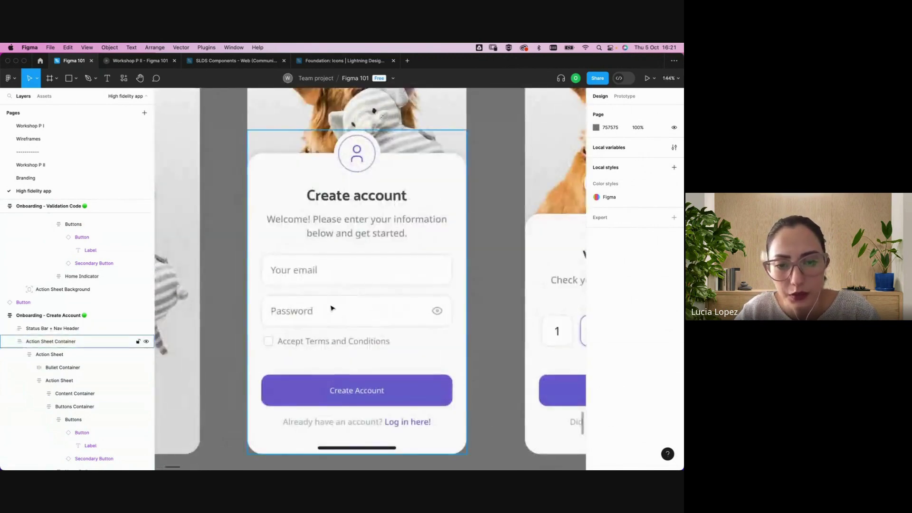
left_click(313, 276)
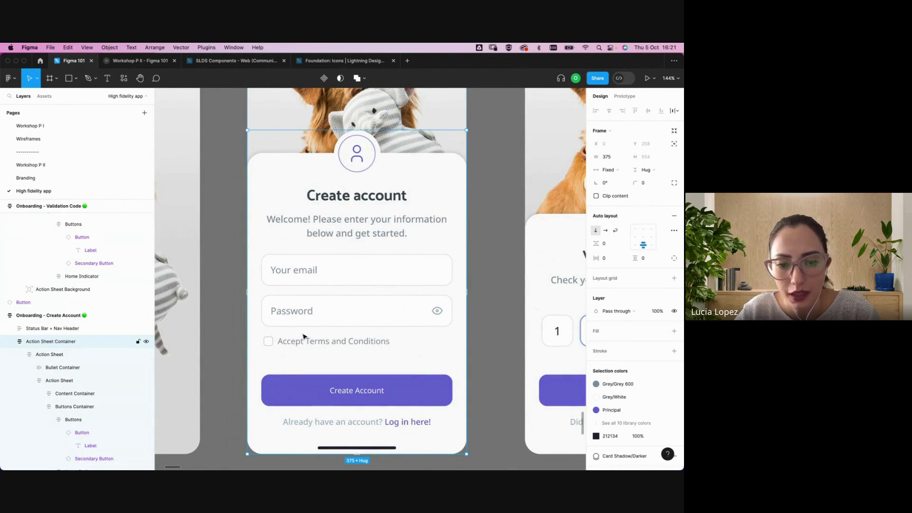
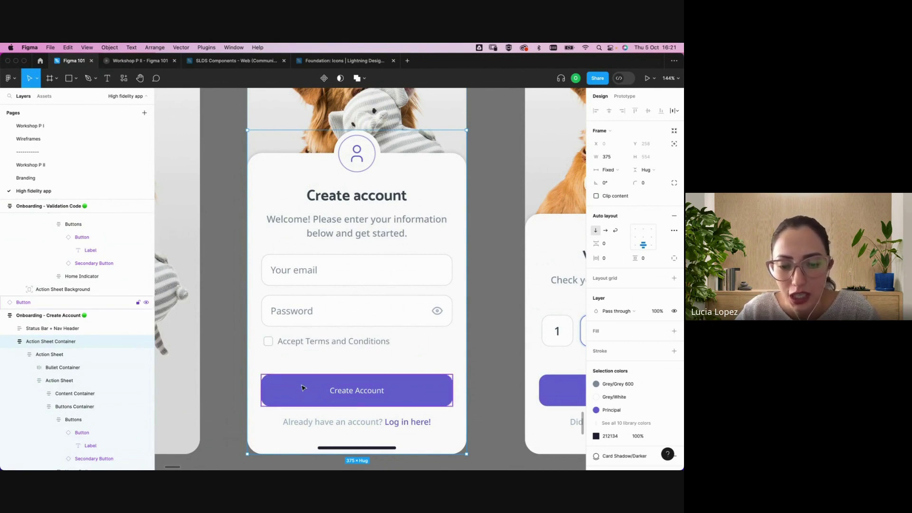
scroll(302, 389, "down", 5)
left_click(301, 389)
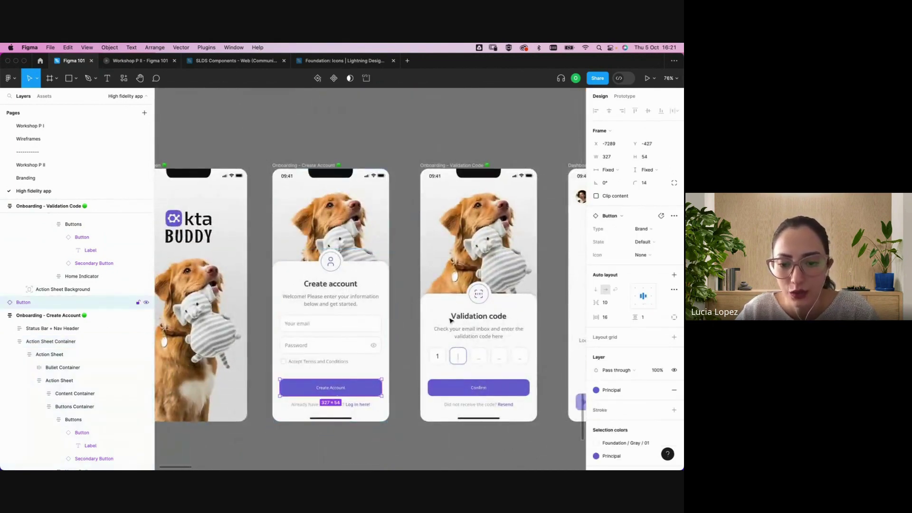
Examine the Validation Code screen and the Dashboard - Empty screen's header, illustration and message
scroll(452, 321, "right", 5)
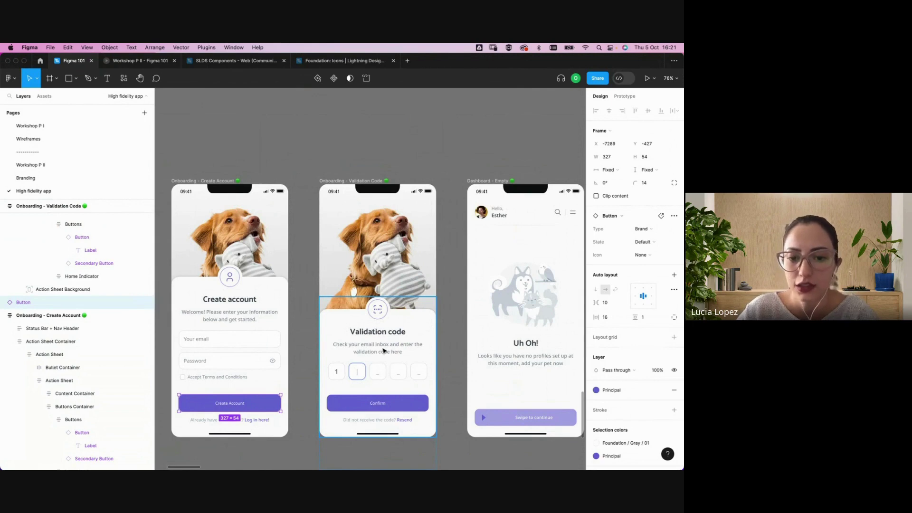
left_click(437, 160)
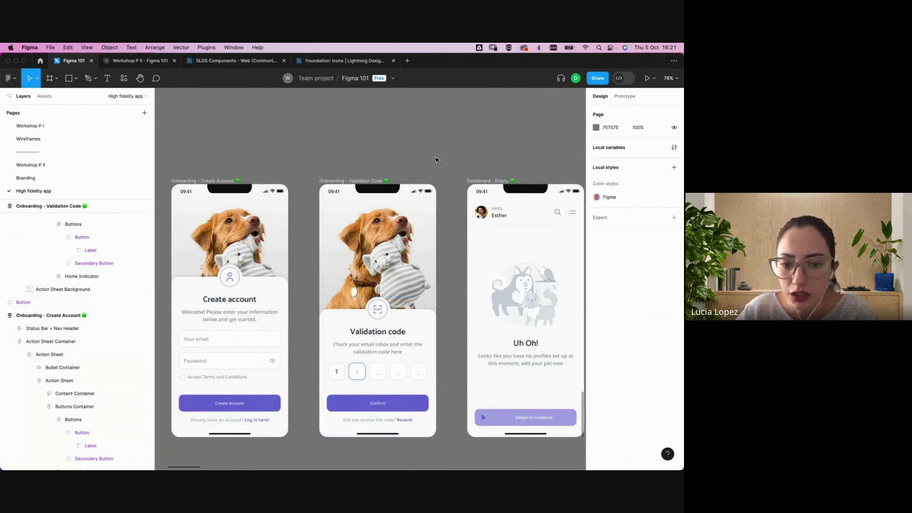
scroll(437, 160, "right", 4)
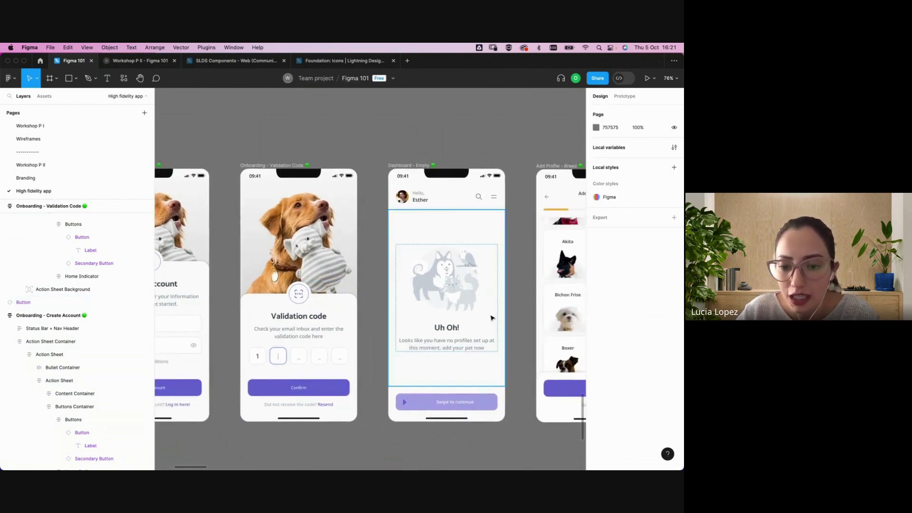
left_click(485, 273)
scroll(483, 272, "right", 3)
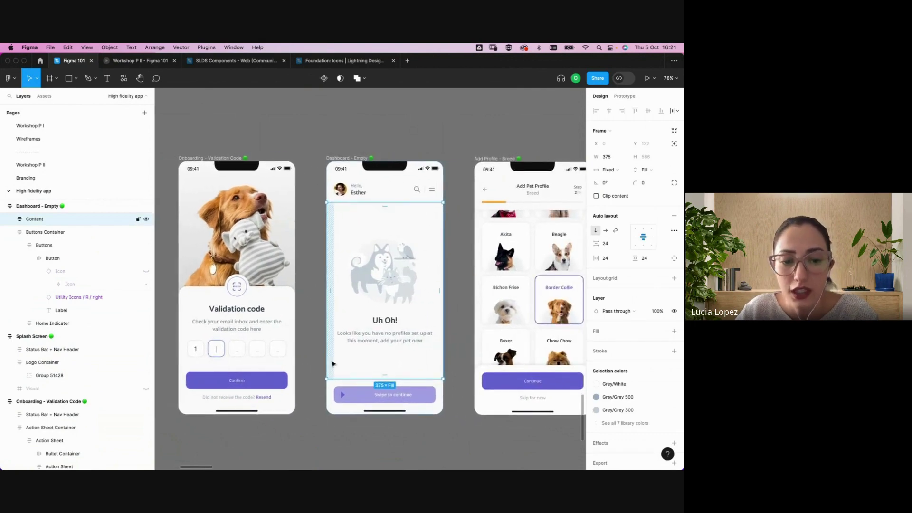
left_click(314, 343)
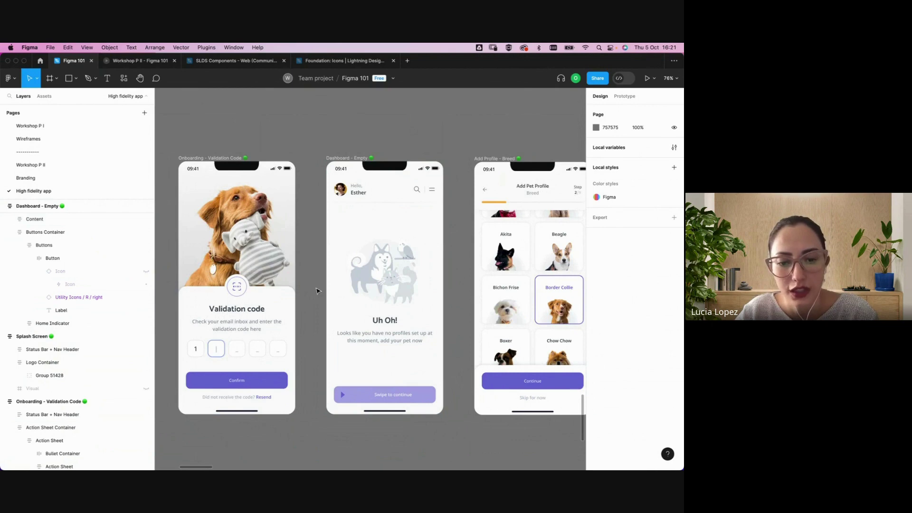
scroll(379, 328, "up", 5)
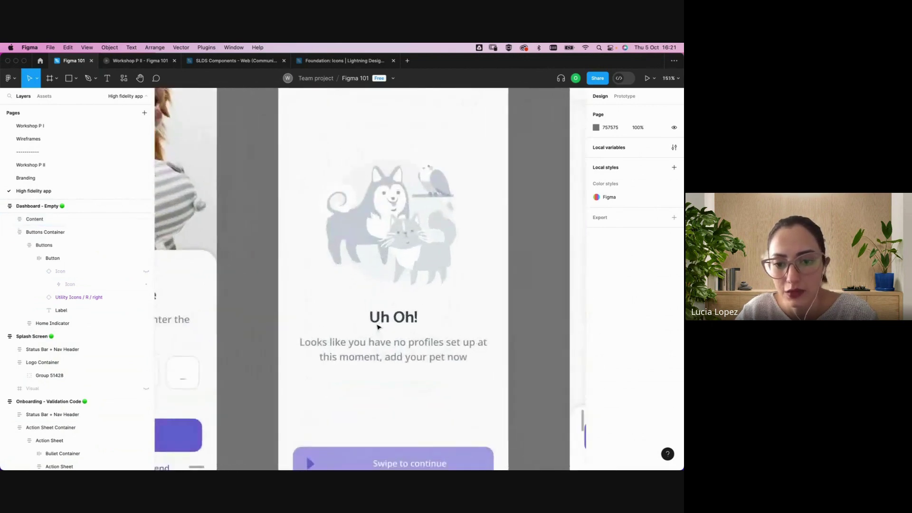
scroll(379, 327, "down", 3)
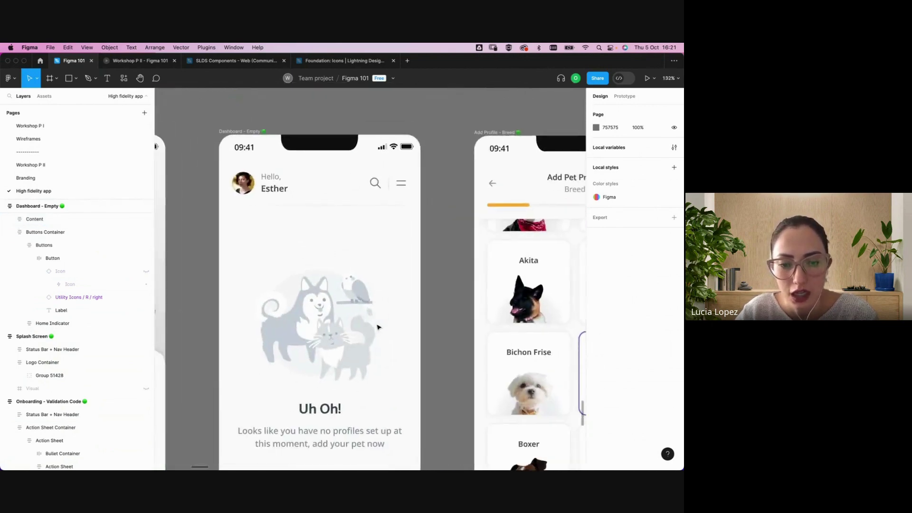
scroll(379, 328, "down", 2)
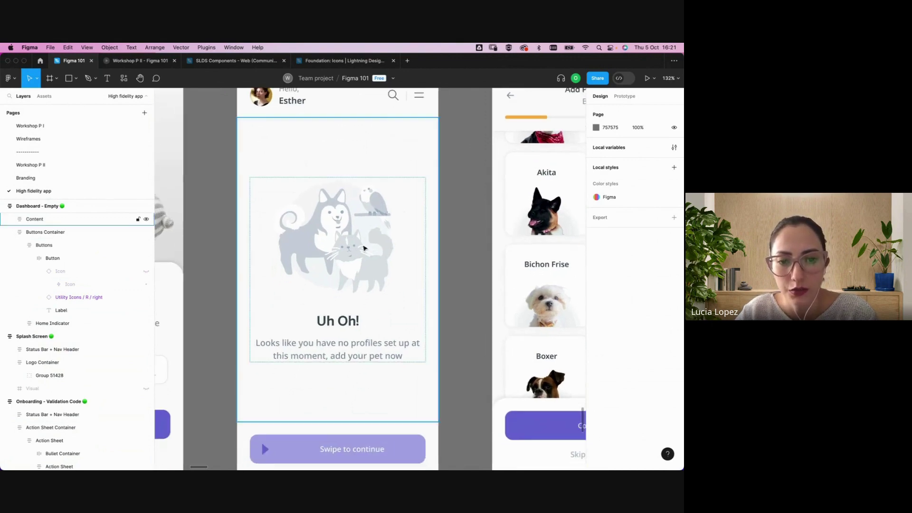
double_click(349, 261)
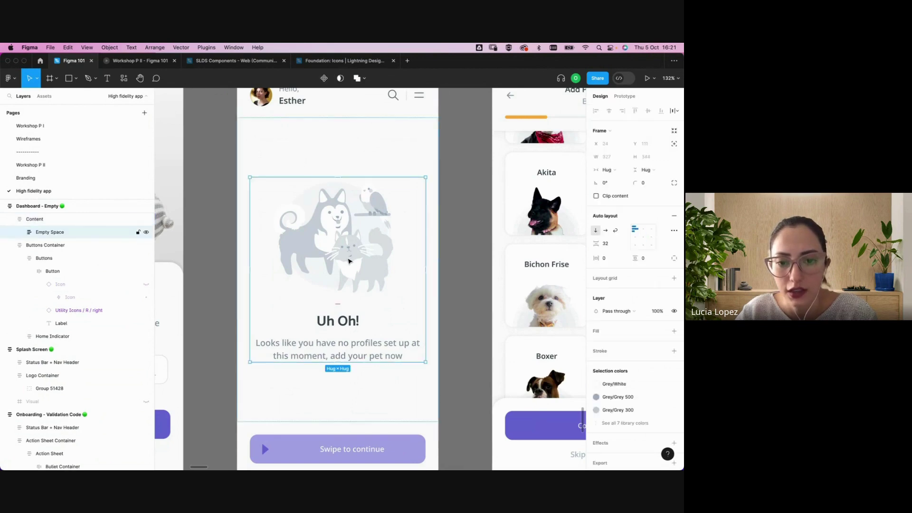
scroll(349, 261, "left", 5)
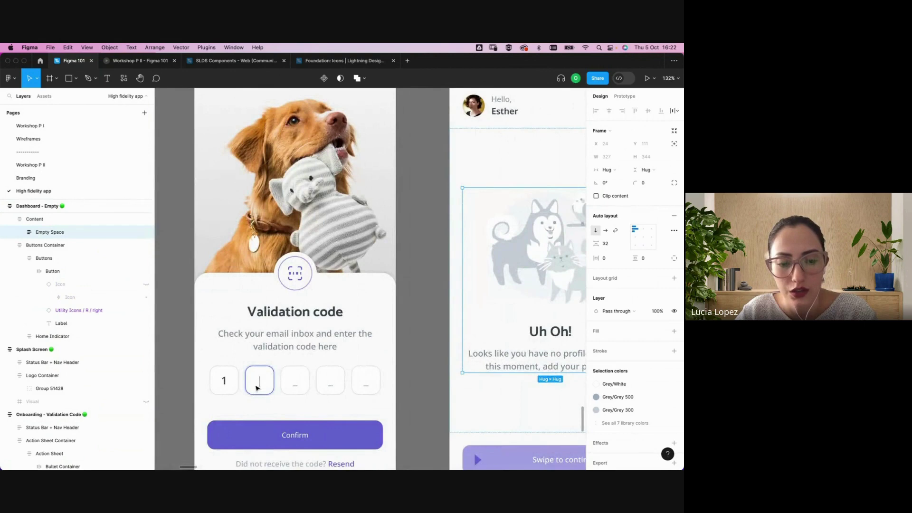
scroll(257, 388, "down", 3)
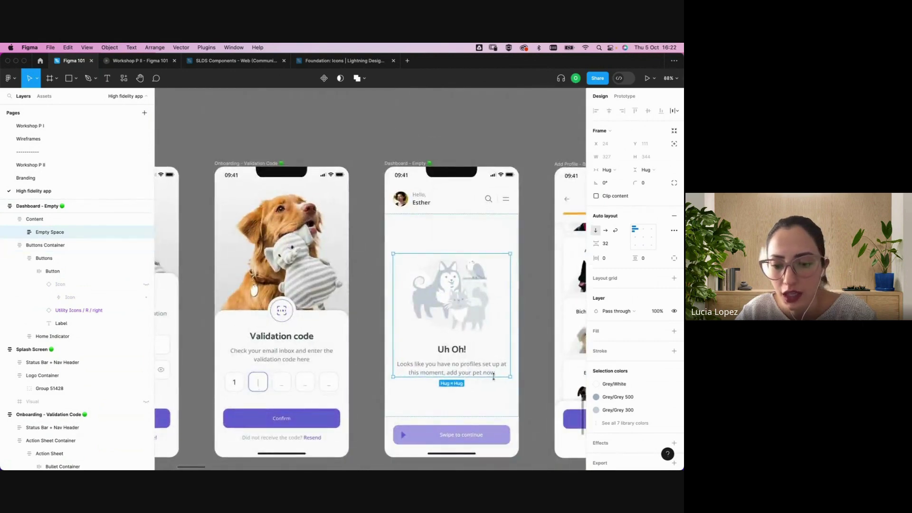
left_click(533, 259)
scroll(522, 266, "right", 3)
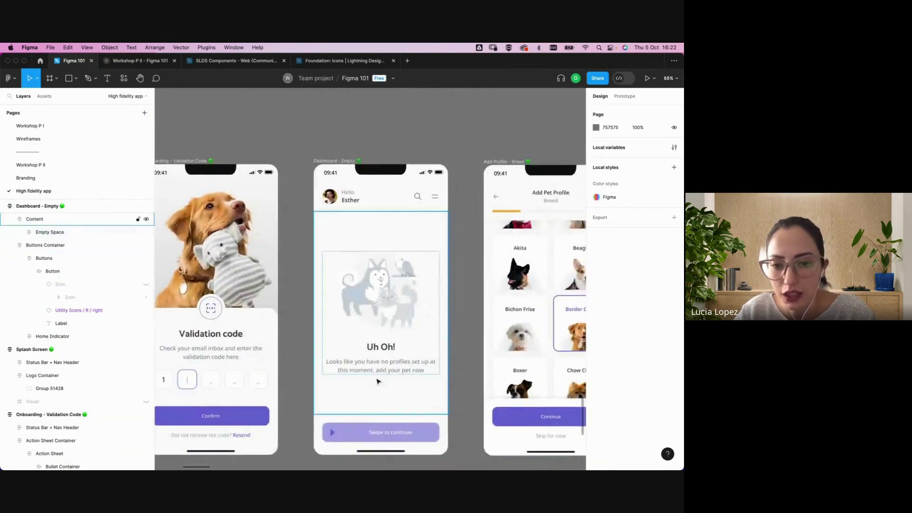
left_click(416, 262)
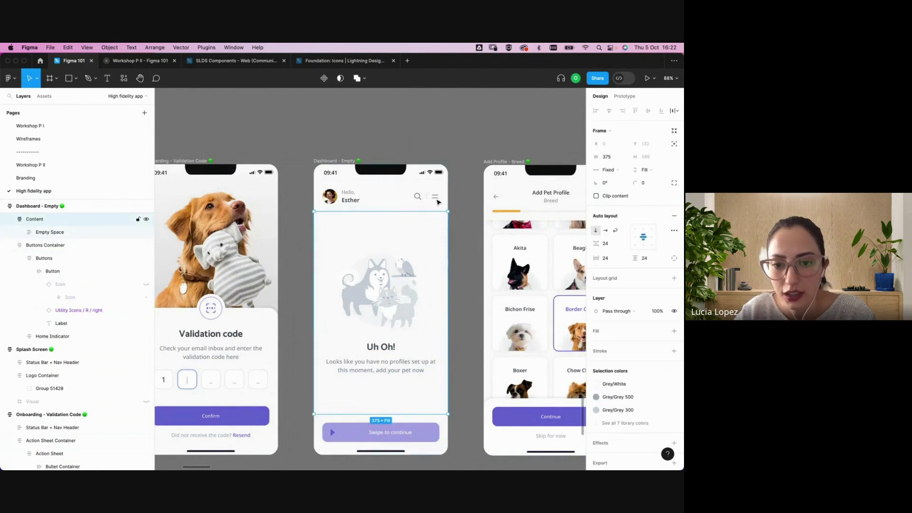
Move the Dashboard - Empty frame out of the row of screens and place it below the gap
left_click(467, 129)
scroll(364, 269, "down", 3)
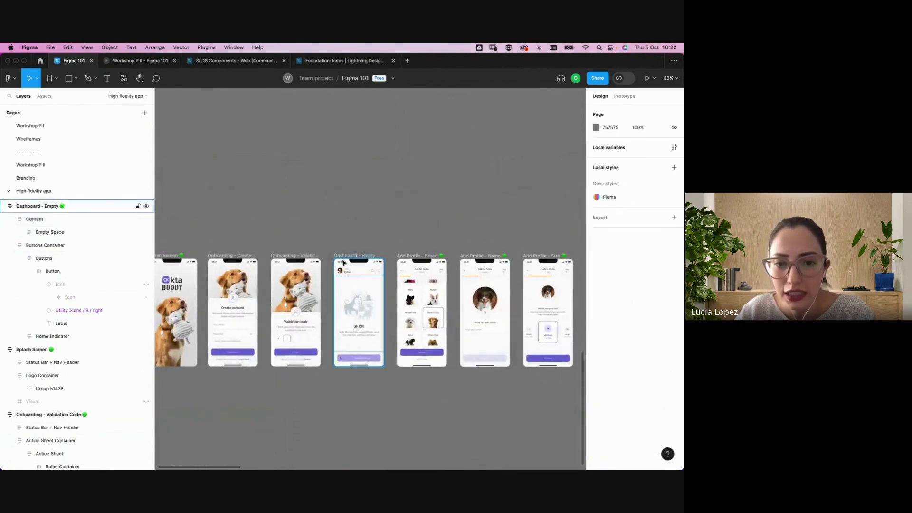
left_click_drag(343, 256, 336, 411)
left_click(372, 275)
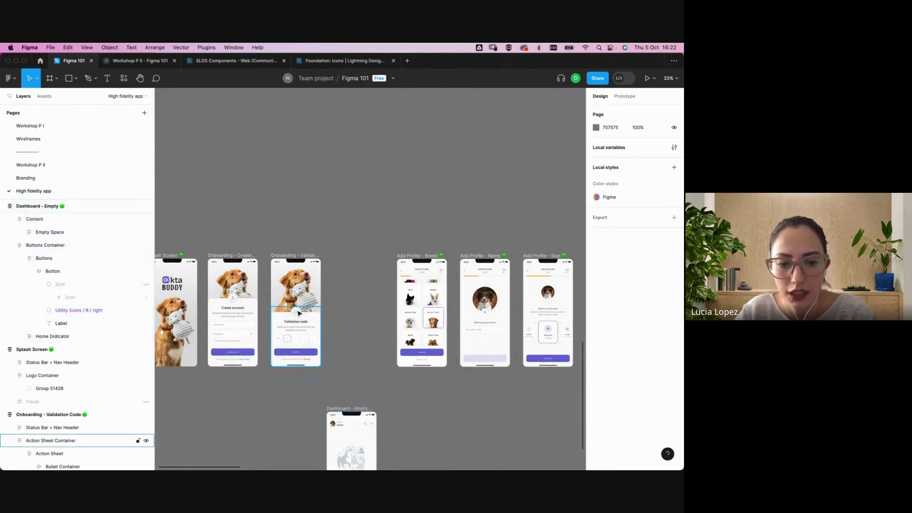
Examine the Add Profile - Breed screen, including its breed cards, step indicator and header progress bar
scroll(300, 313, "up", 5)
scroll(300, 313, "down", 6)
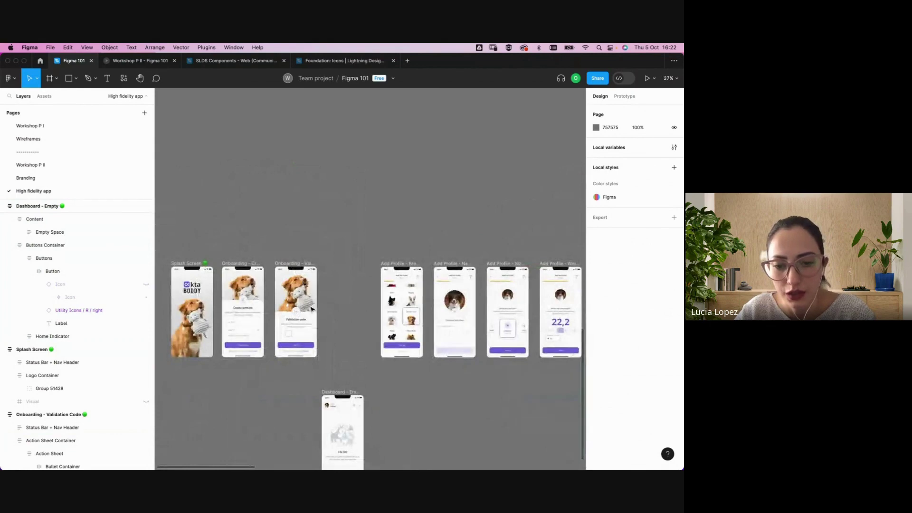
left_click(415, 298)
scroll(415, 298, "up", 10)
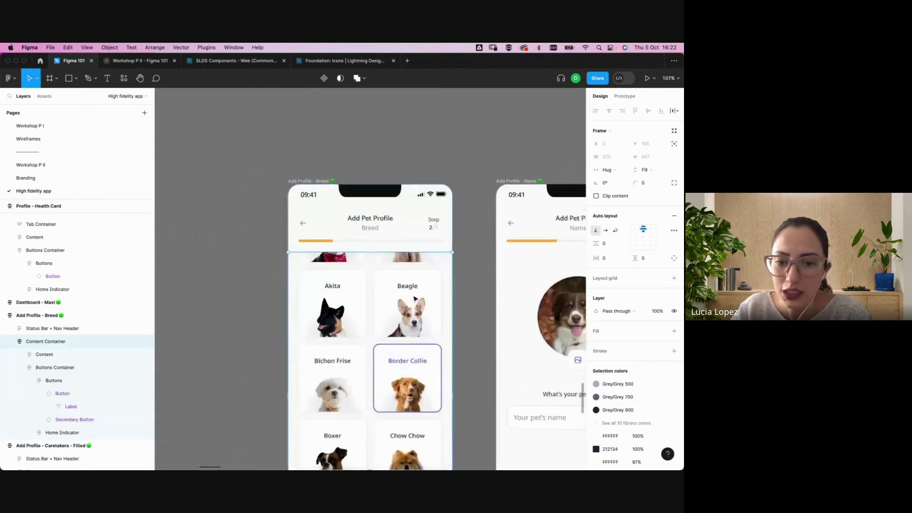
left_click(445, 210)
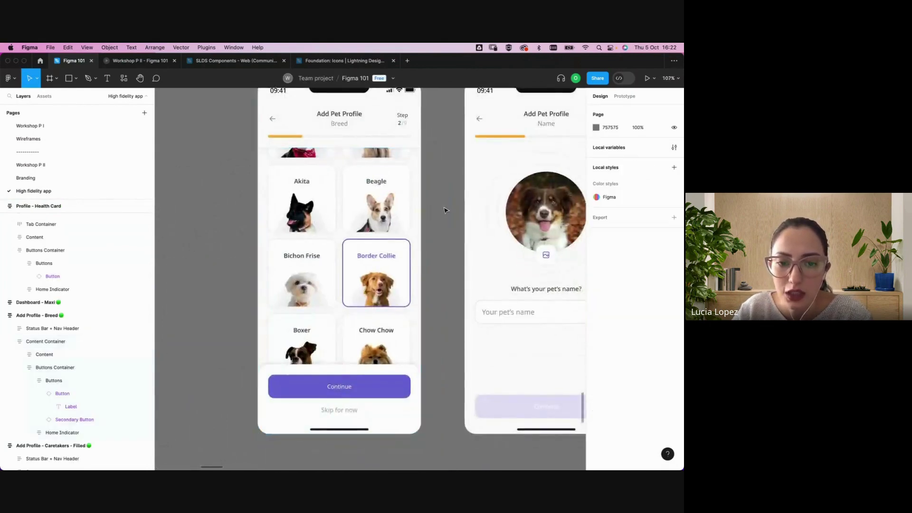
scroll(446, 210, "right", 2)
scroll(353, 196, "up", 2)
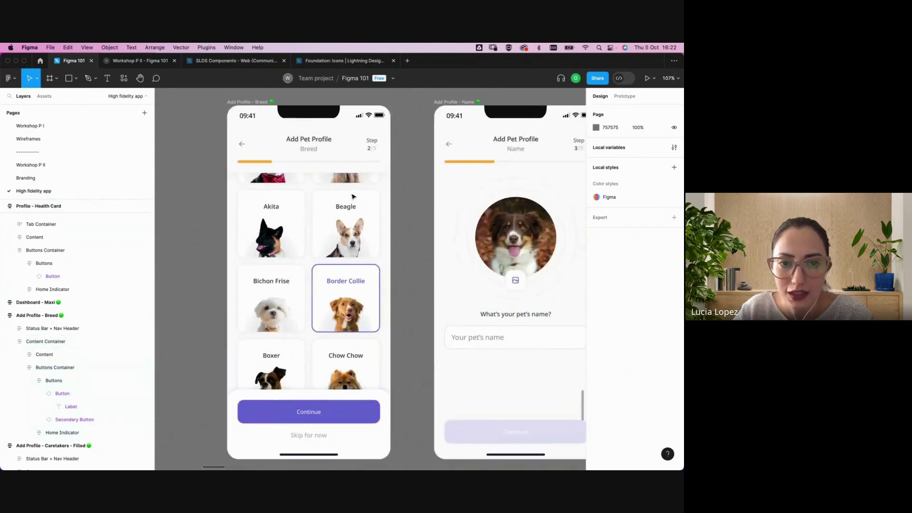
scroll(354, 196, "down", 1)
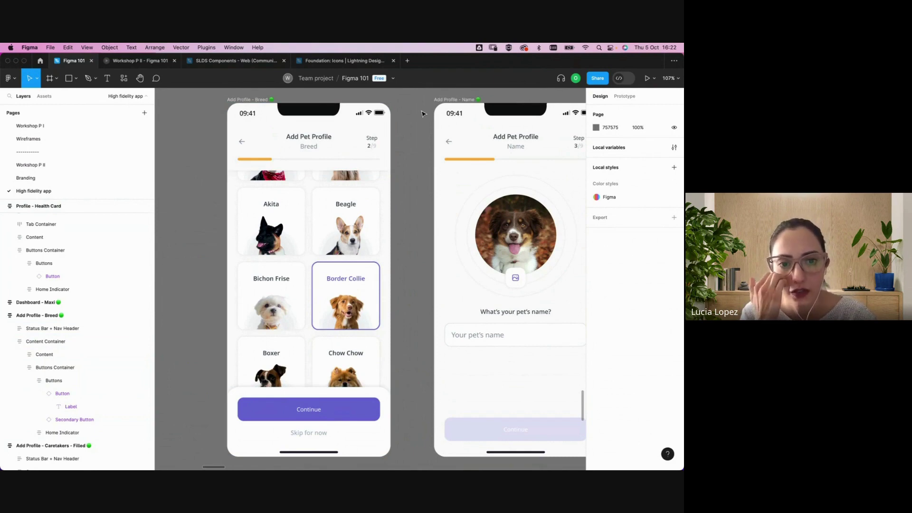
double_click(289, 163)
scroll(287, 162, "up", 5)
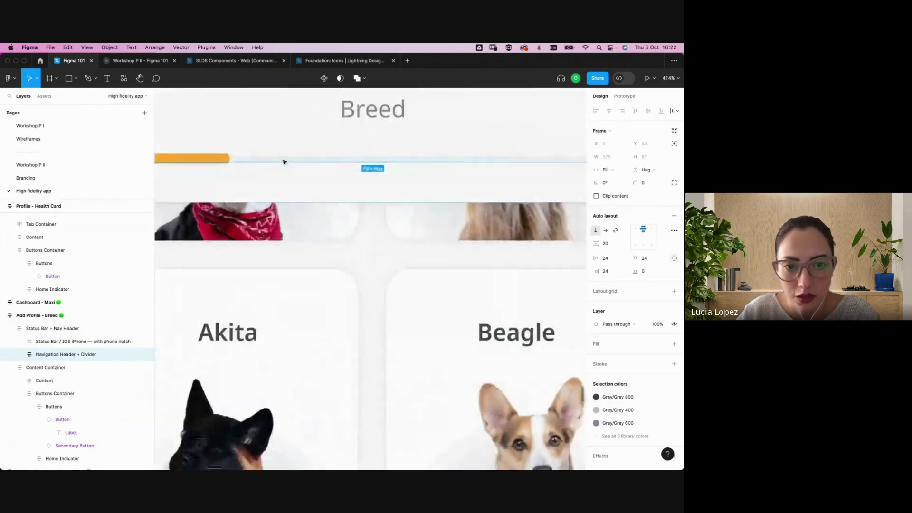
Inspect the Breed screen's header layers, down to the Step counter, and view the highlighted Border Collie card
scroll(284, 162, "down", 2)
scroll(288, 170, "up", 3)
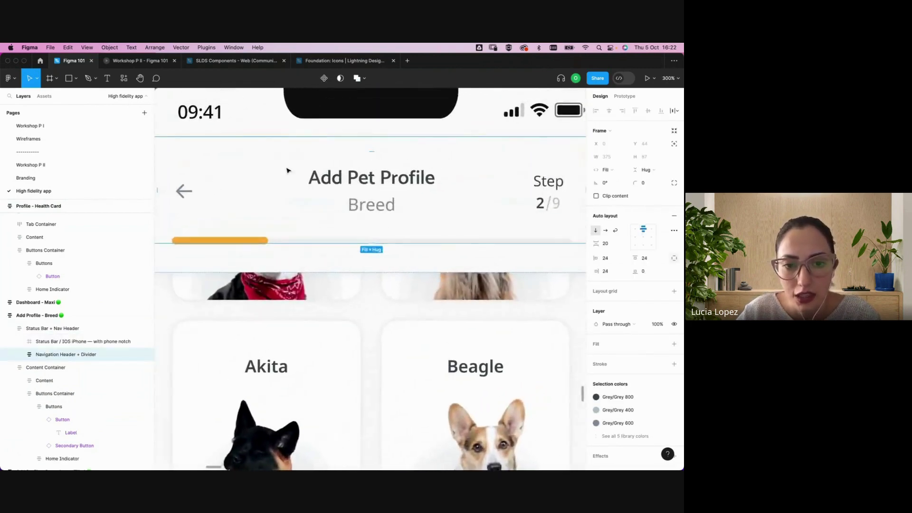
scroll(287, 170, "down", 2)
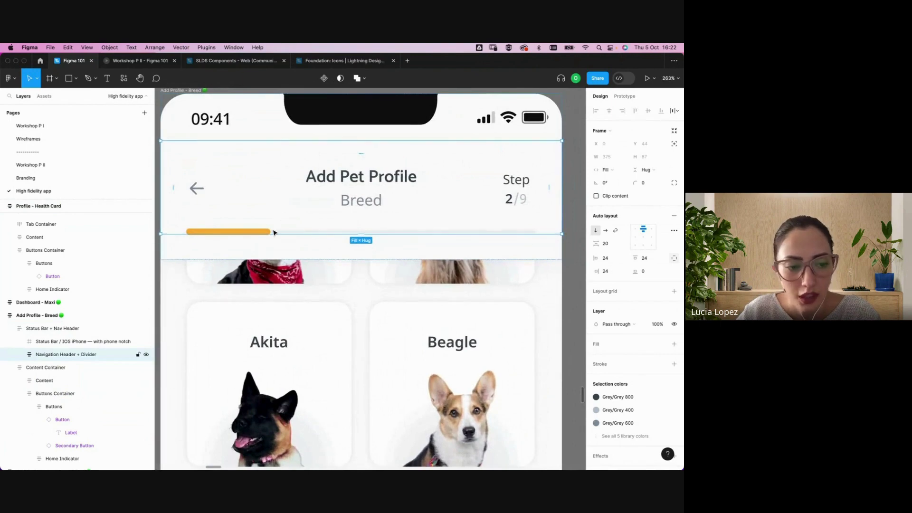
double_click(516, 202)
double_click(515, 202)
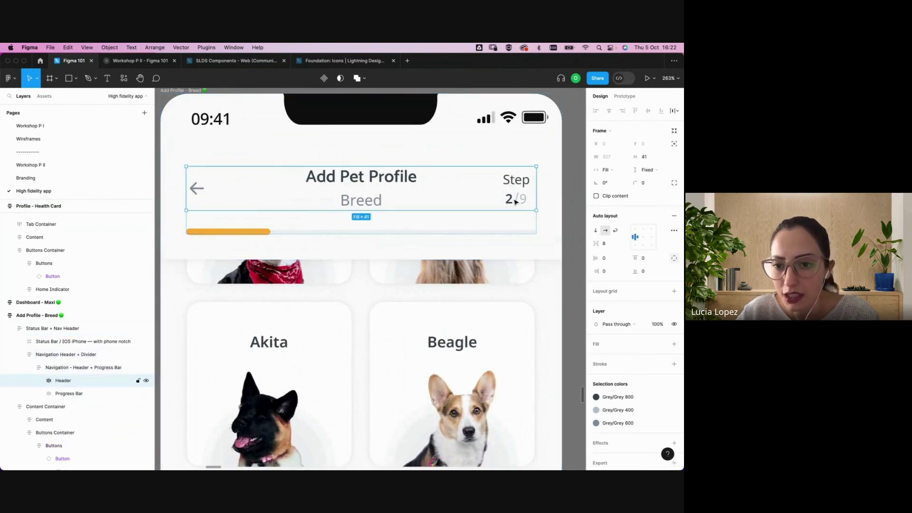
double_click(516, 202)
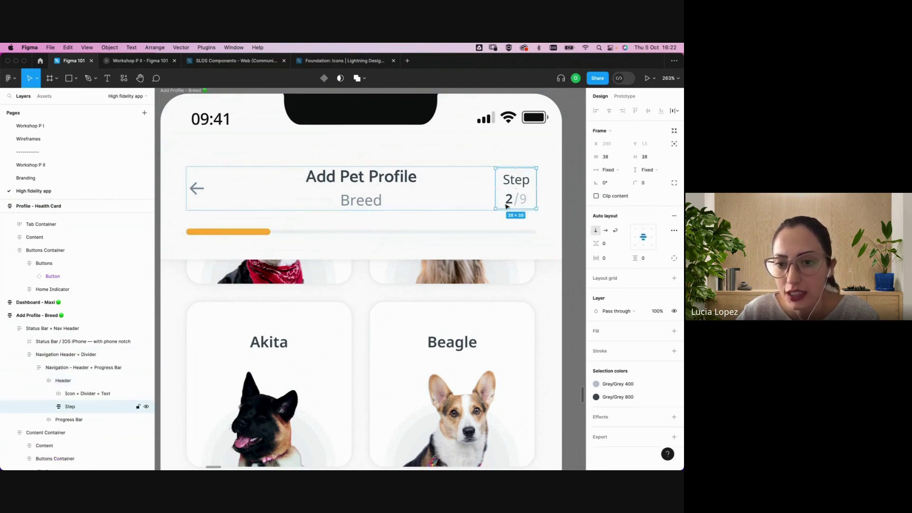
scroll(507, 205, "down", 10)
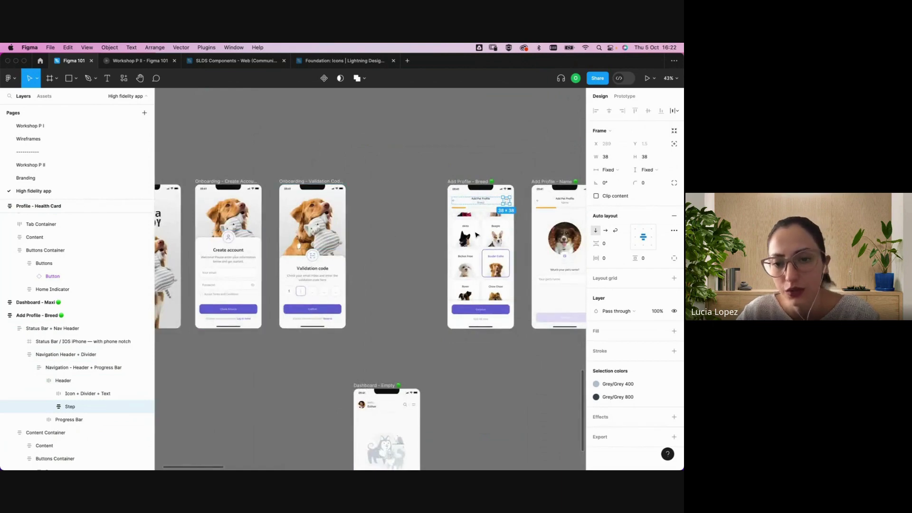
scroll(476, 235, "up", 5)
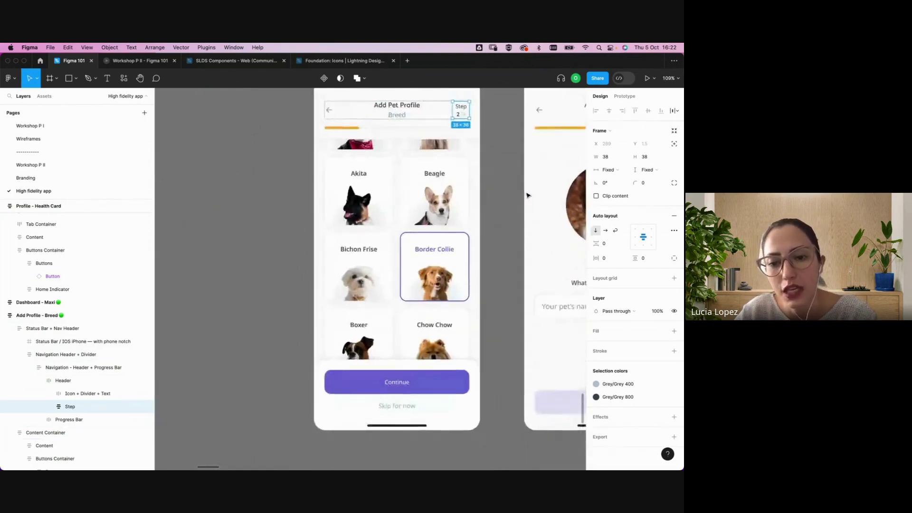
scroll(528, 195, "up", 1)
left_click(445, 269)
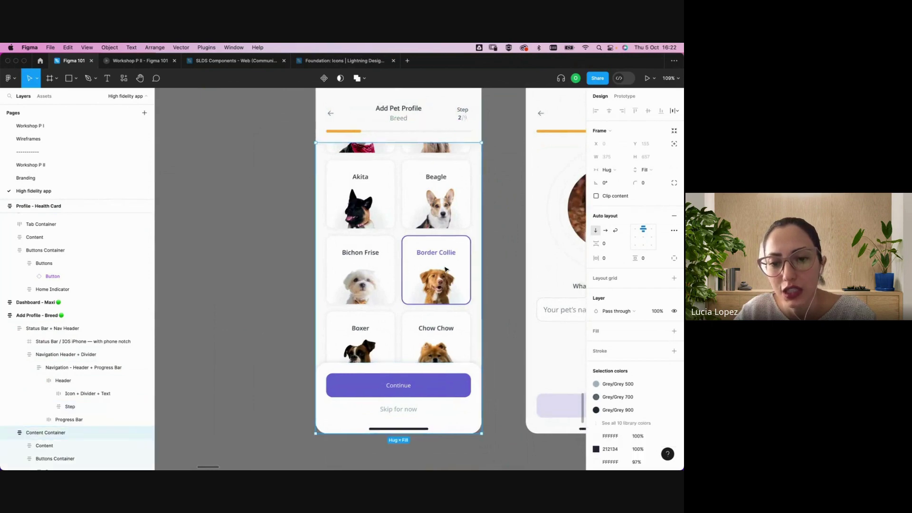
scroll(446, 269, "right", 5)
scroll(445, 269, "up", 2)
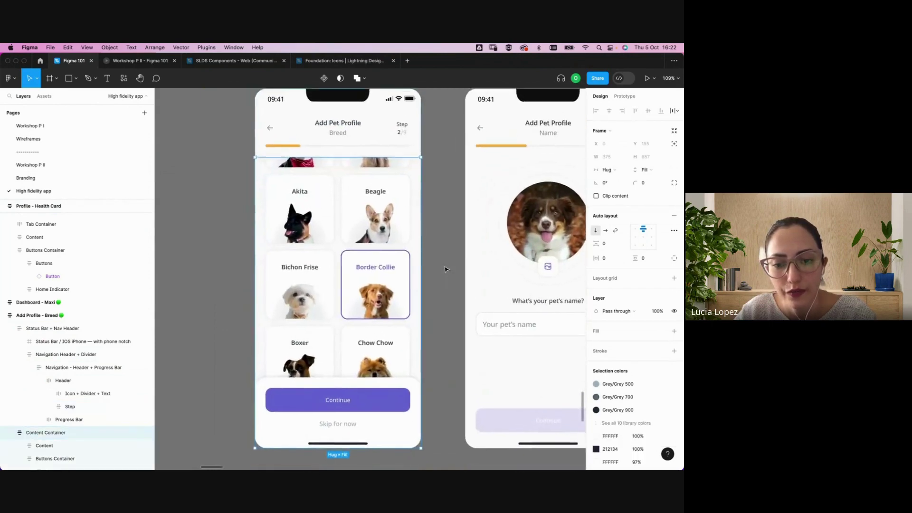
scroll(445, 270, "down", 1)
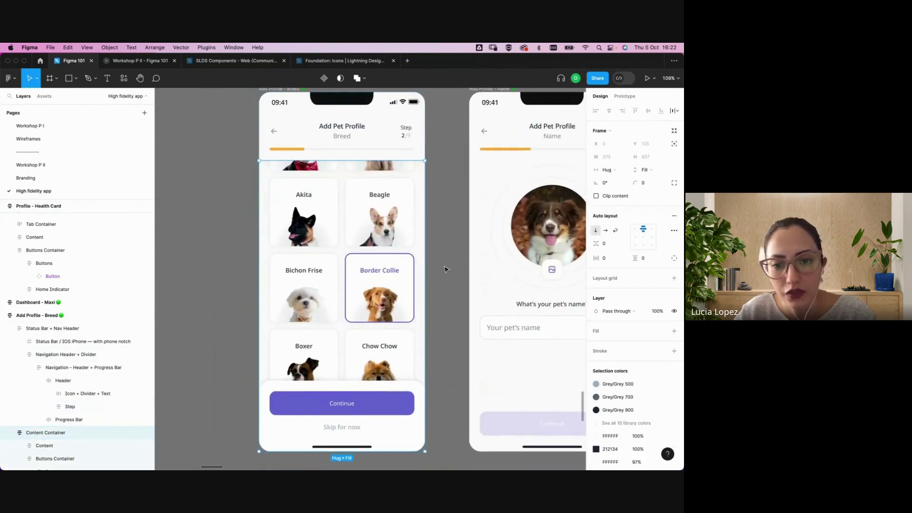
Replace the photo in the highlighted Border Collie card with Photo-7.png and set its image scaling to Fit
double_click(377, 305)
double_click(376, 305)
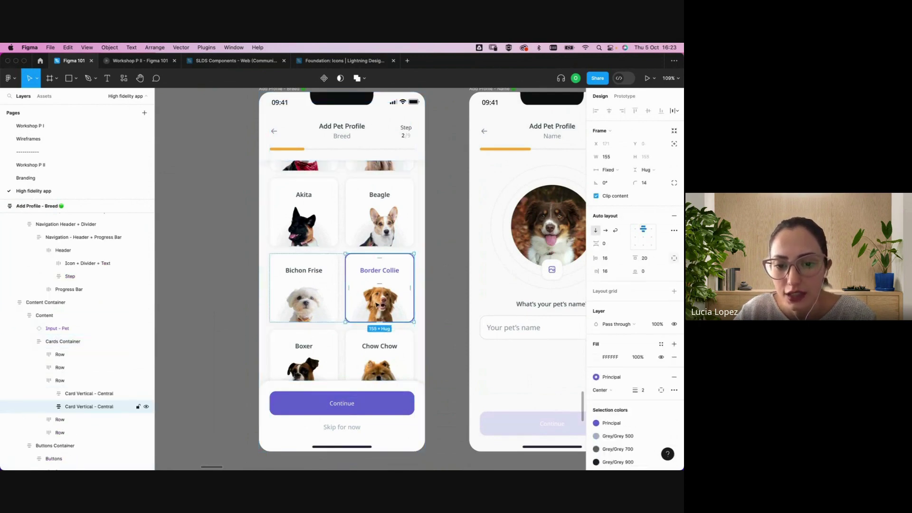
double_click(390, 308)
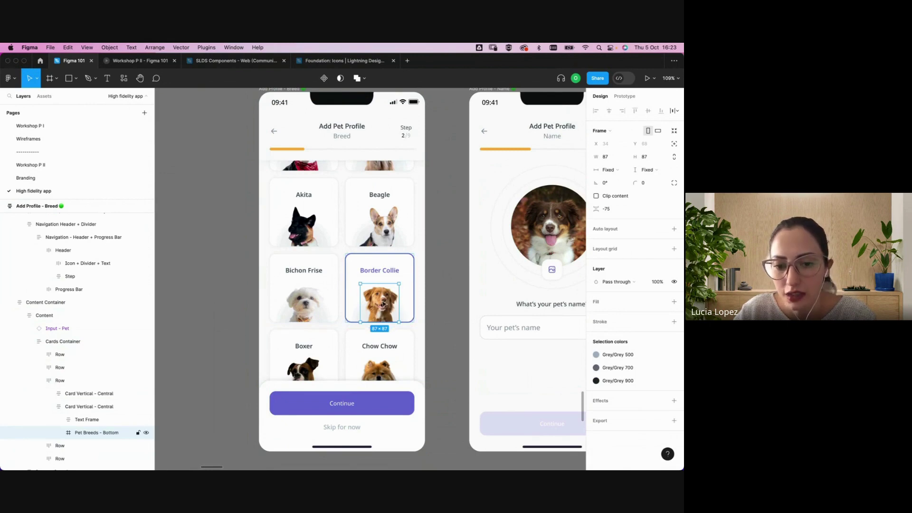
double_click(383, 305)
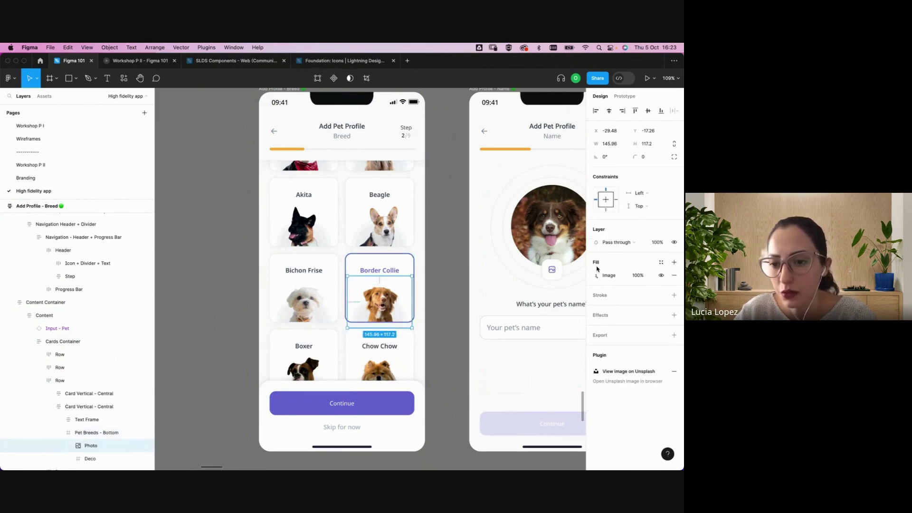
left_click(598, 277)
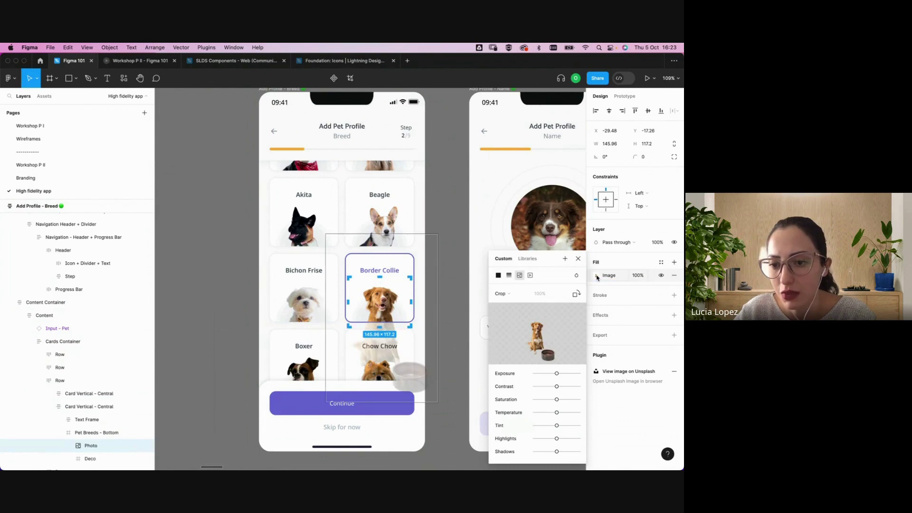
left_click(532, 332)
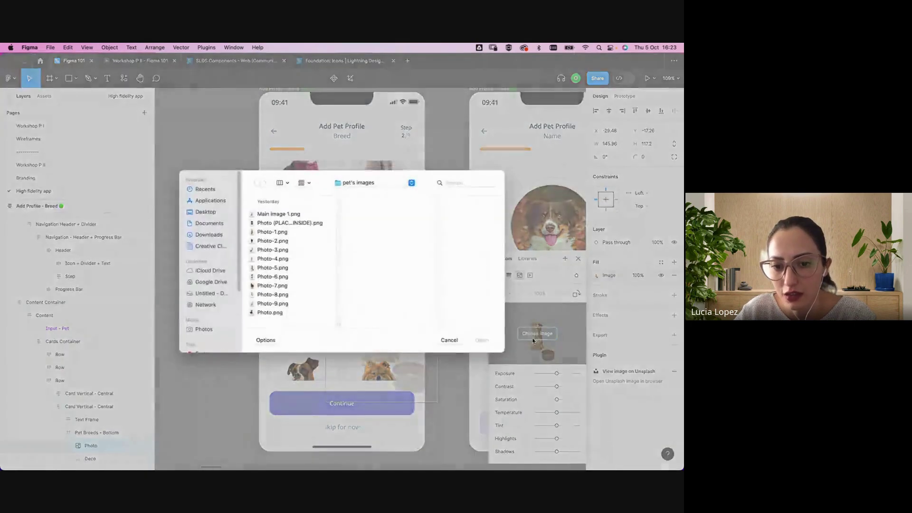
left_click(263, 259)
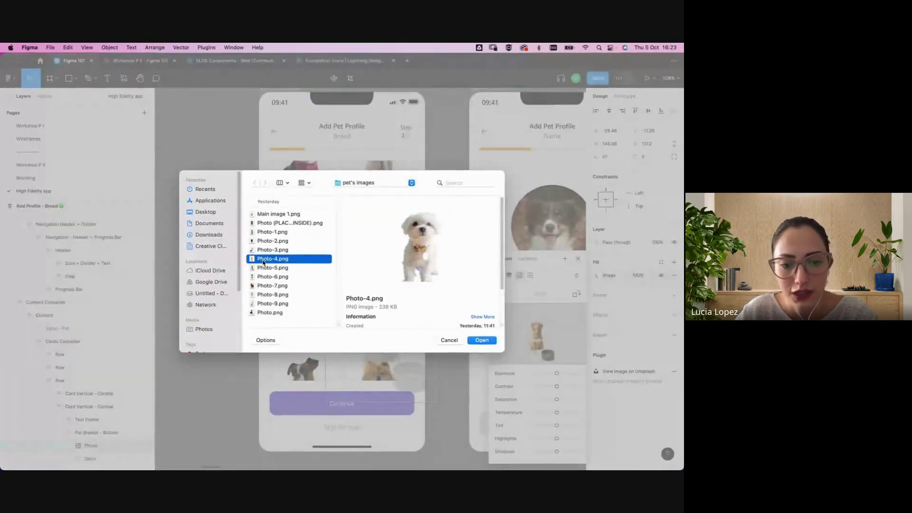
left_click(261, 287)
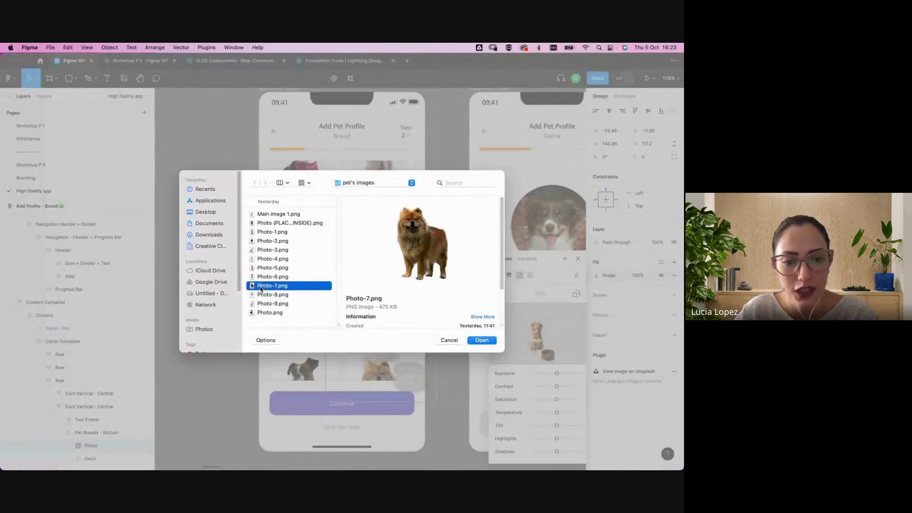
left_click(482, 341)
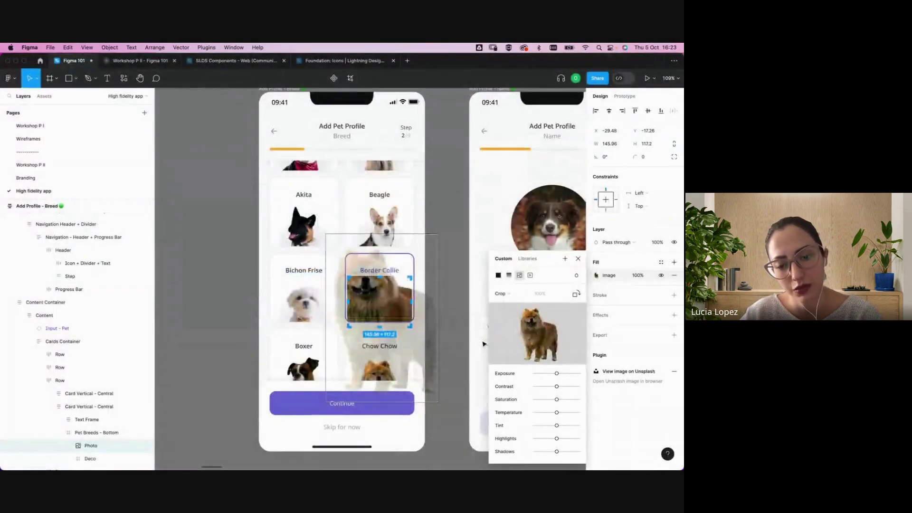
left_click(501, 294)
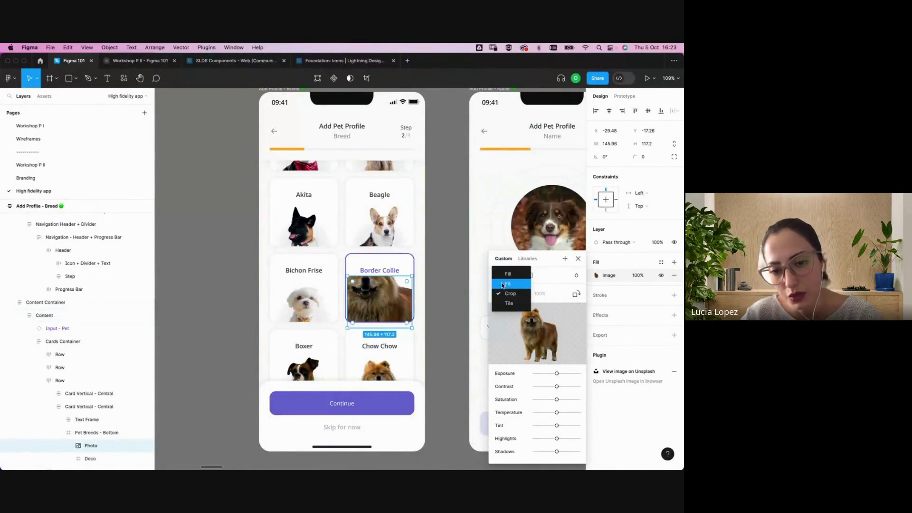
left_click(503, 284)
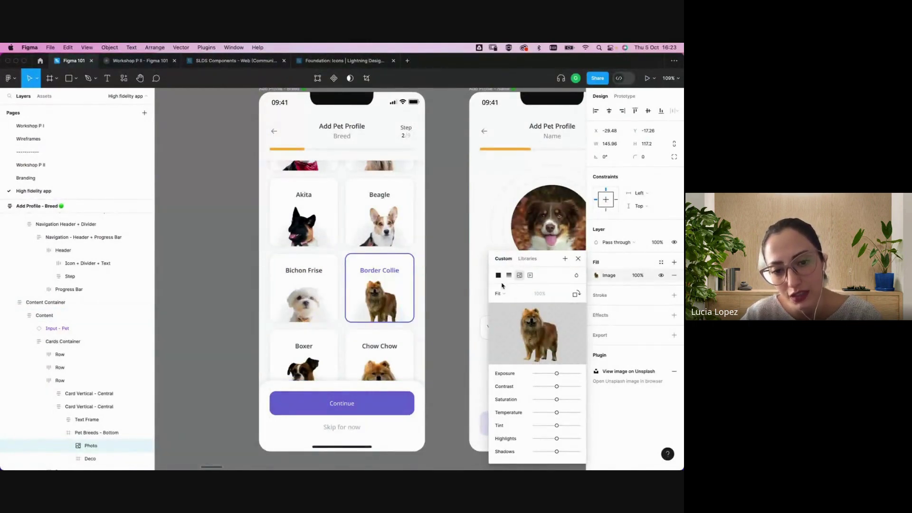
Change the highlighted breed card's title to "Chow Chow"
left_click(392, 272)
double_click(391, 270)
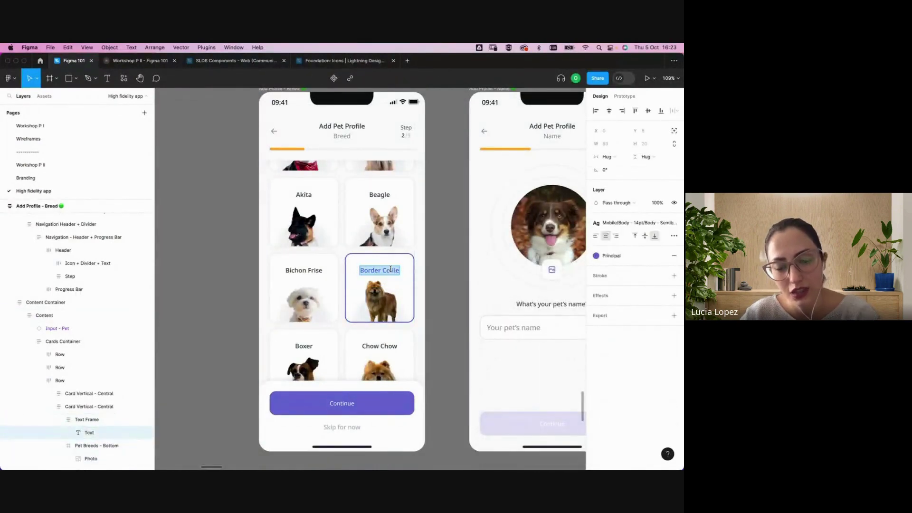
type("Cho")
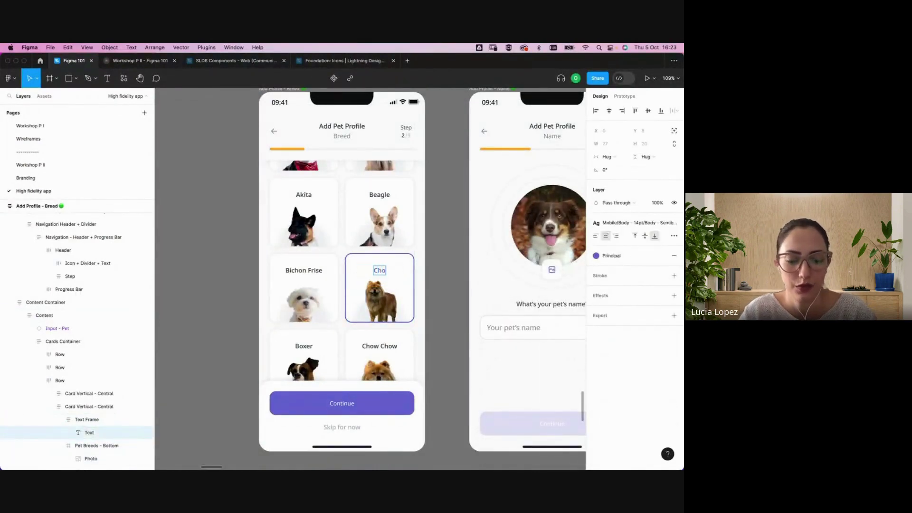
type("w Chow")
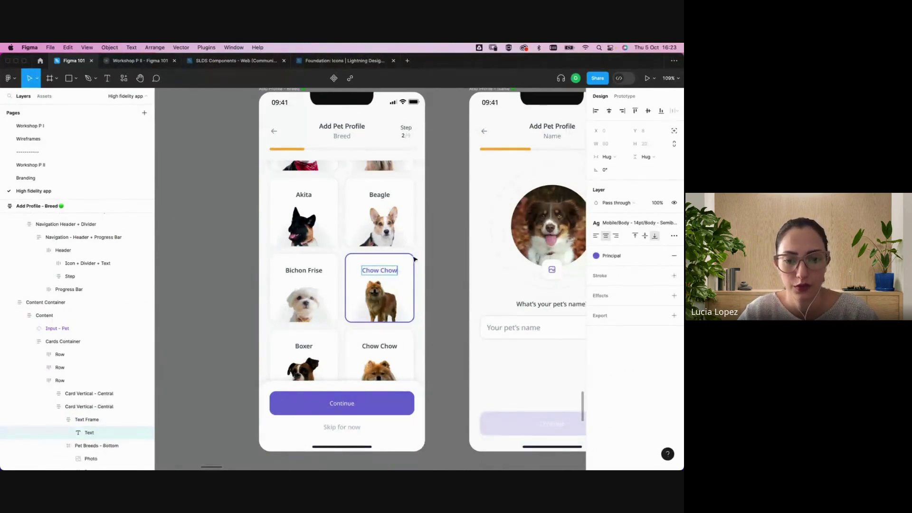
left_click(441, 260)
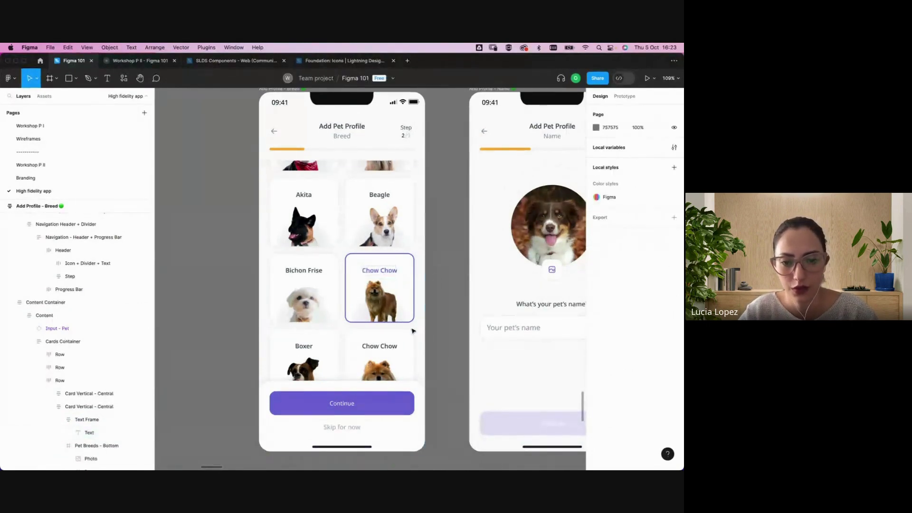
Examine the Add Profile - Name screen's circular pet photo and its pet's name input field
left_click(340, 411)
scroll(340, 411, "right", 5)
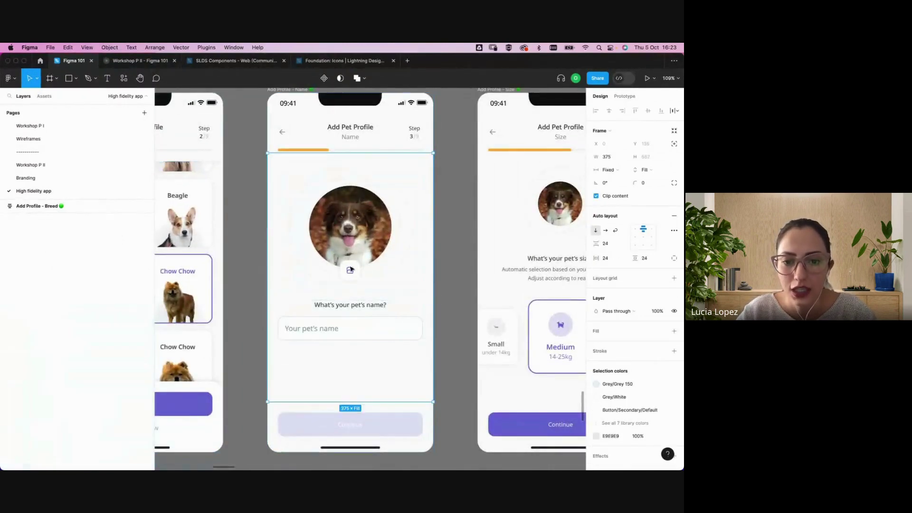
left_click(361, 230)
left_click(366, 214)
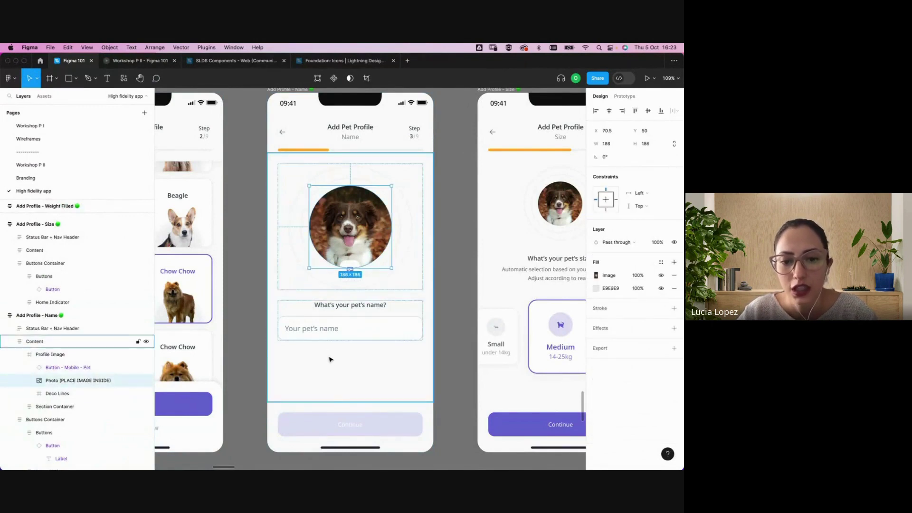
left_click(324, 329)
left_click(322, 330)
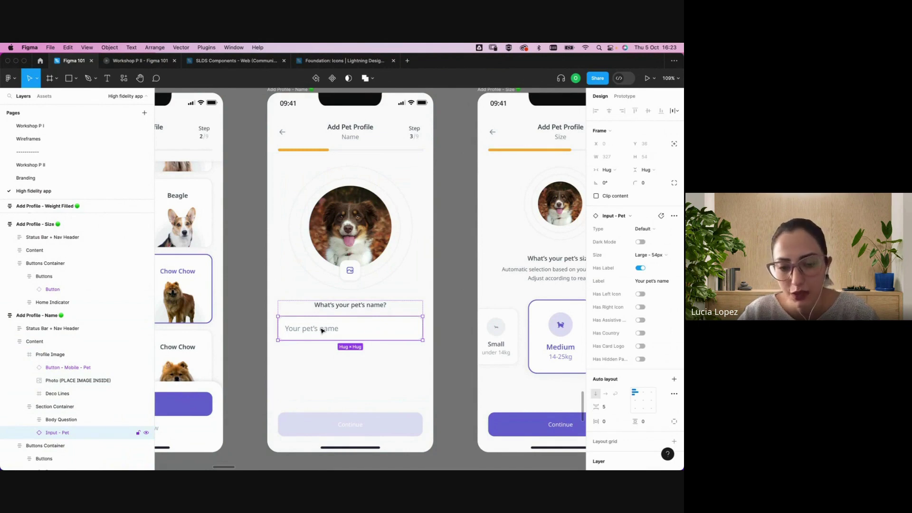
double_click(323, 330)
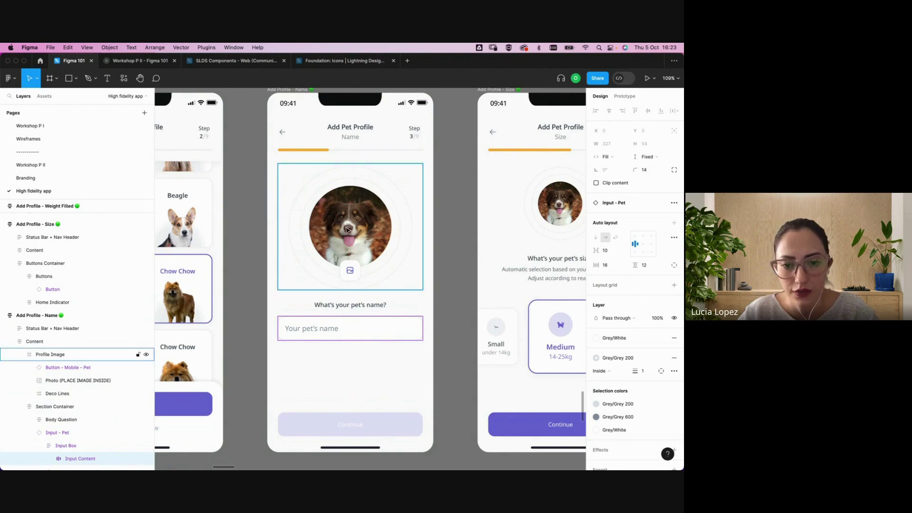
Inspect the pale Continue button on the Add Profile - Name screen up close and alongside the neighbouring screens
scroll(356, 333, "down", 3)
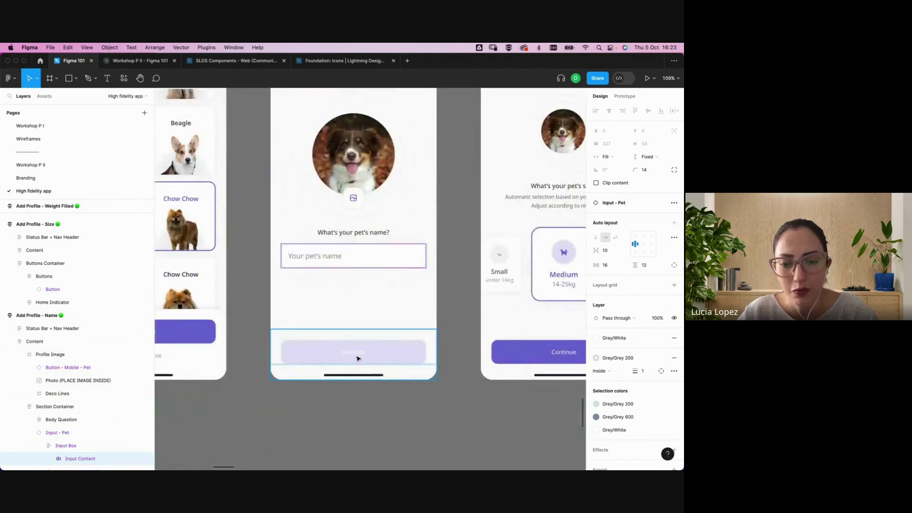
left_click(358, 358)
left_click(357, 358)
left_click(357, 358)
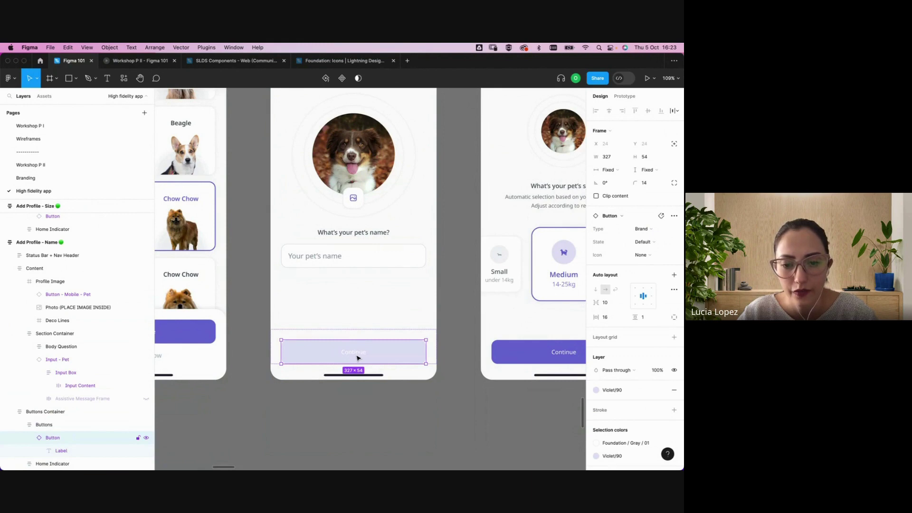
scroll(358, 358, "down", 5)
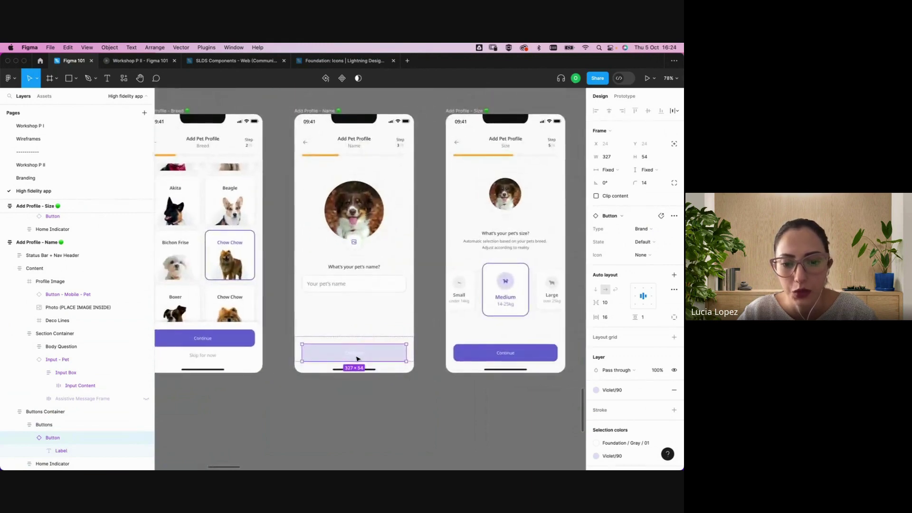
scroll(358, 358, "up", 4)
scroll(358, 359, "up", 5)
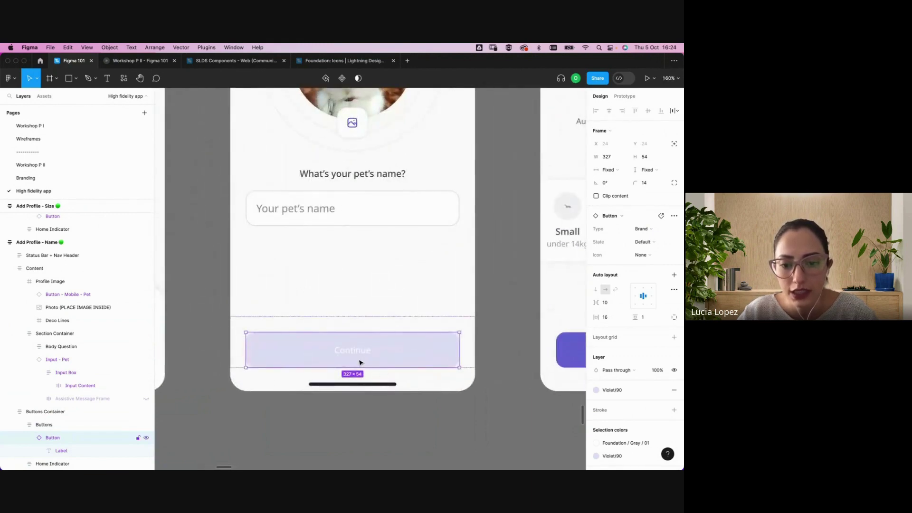
scroll(359, 363, "down", 6)
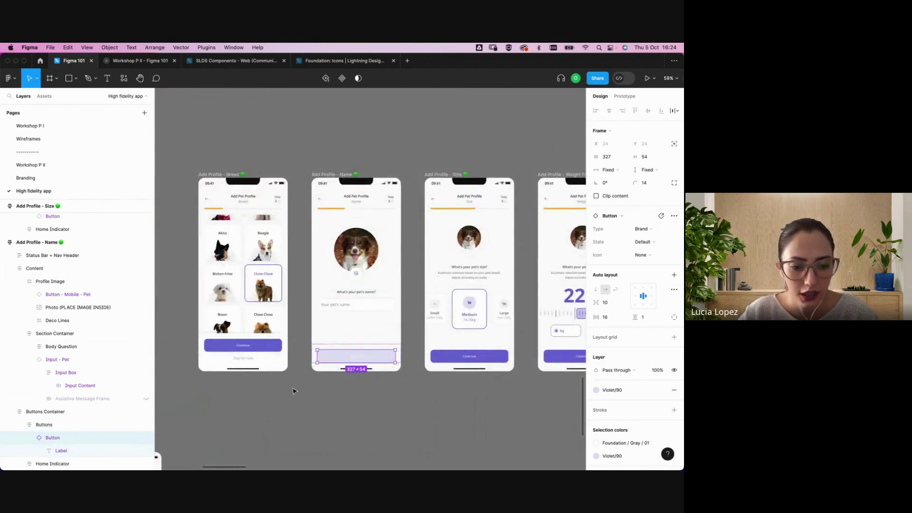
Compare the Breed screen's button area with the pale Continue button on the Name screen
left_click(267, 346)
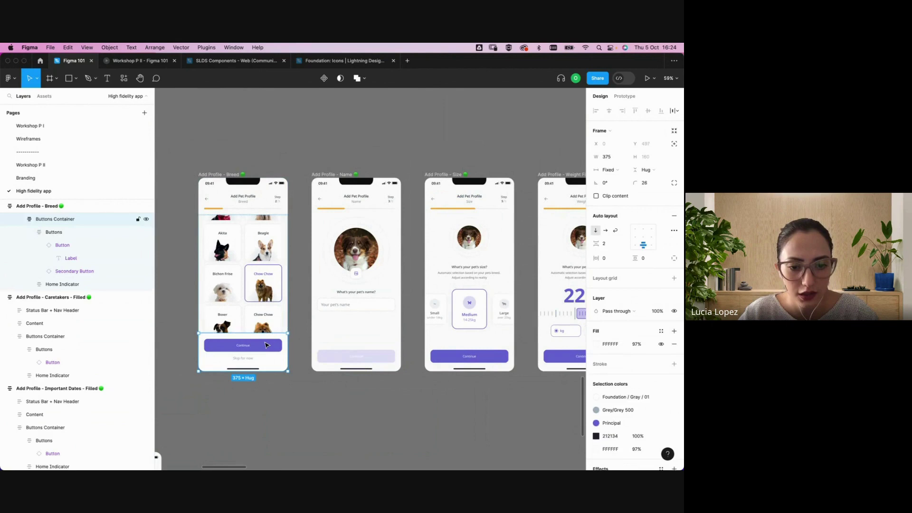
left_click(354, 359)
left_click(355, 359)
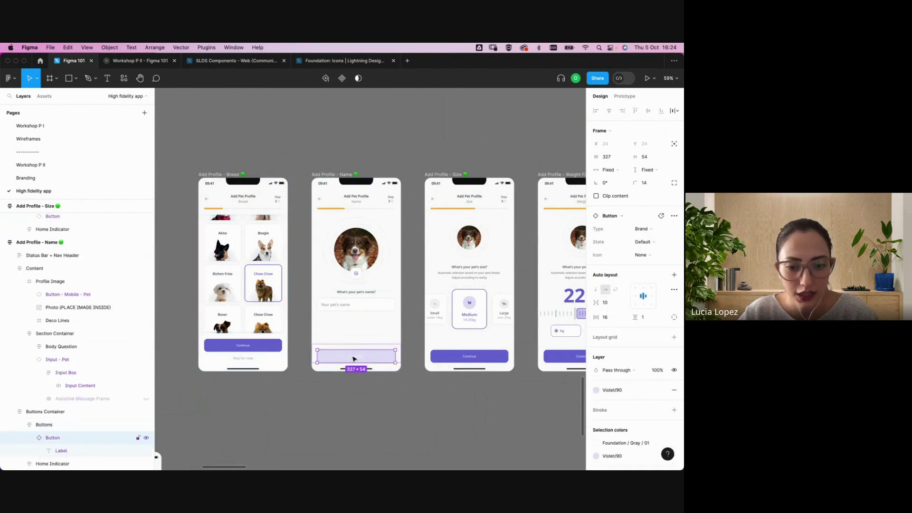
left_click(251, 348)
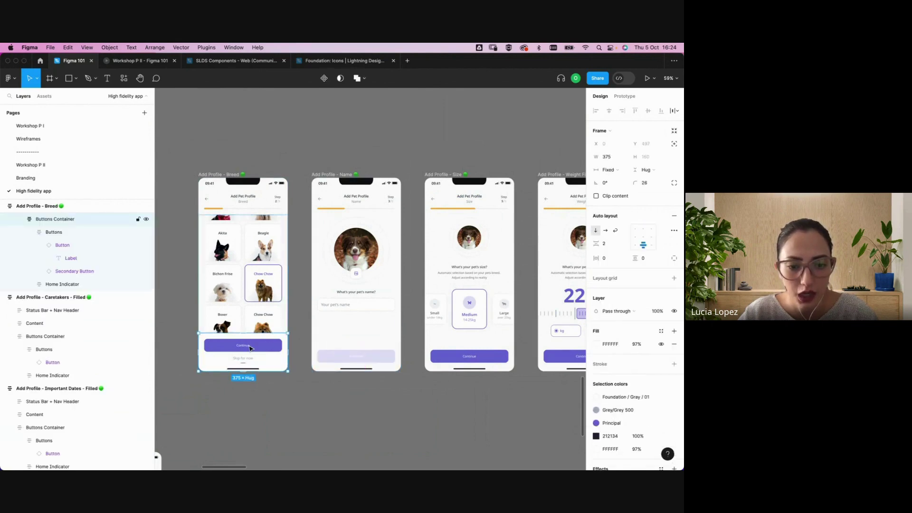
Place a copy of the Breed screen's Continue button on the empty canvas above the Add Profile screens
left_click(250, 348)
left_click(250, 348)
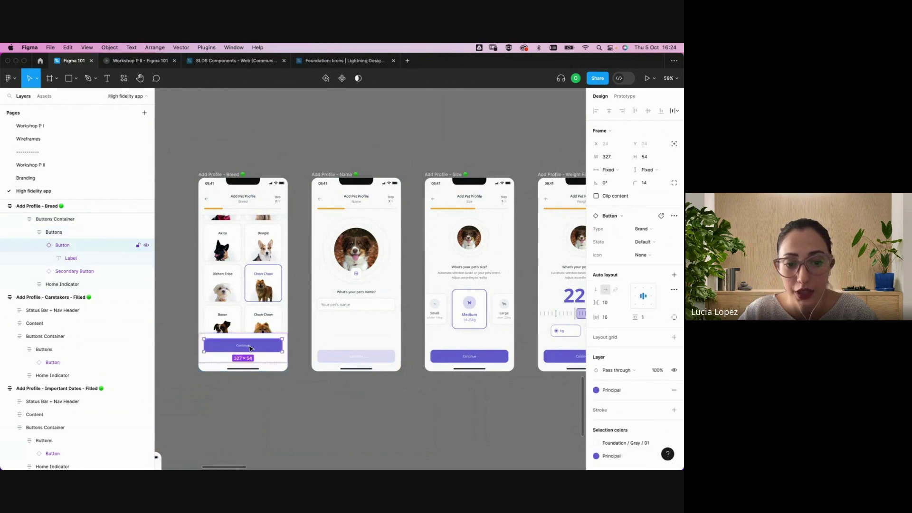
scroll(251, 348, "down", 3)
left_click_drag(251, 348, 282, 128)
scroll(282, 129, "up", 5)
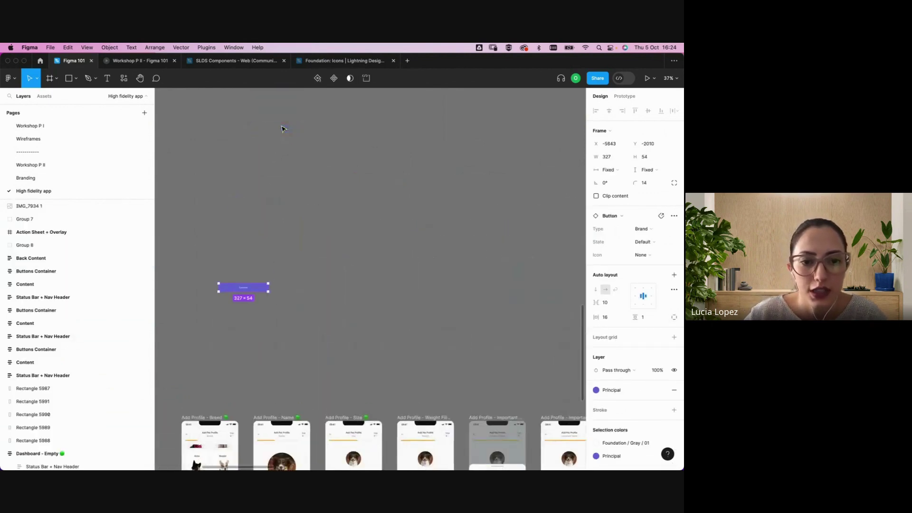
scroll(273, 209, "down", 3)
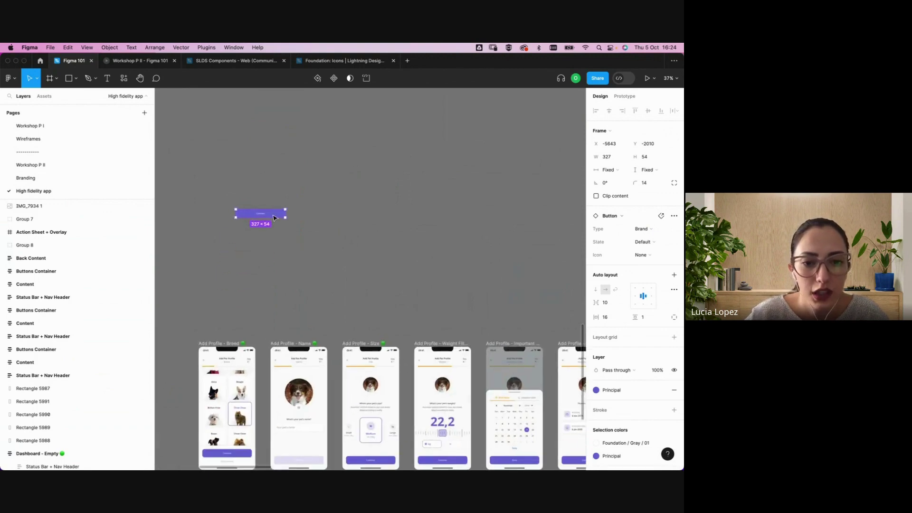
left_click_drag(274, 217, 280, 134)
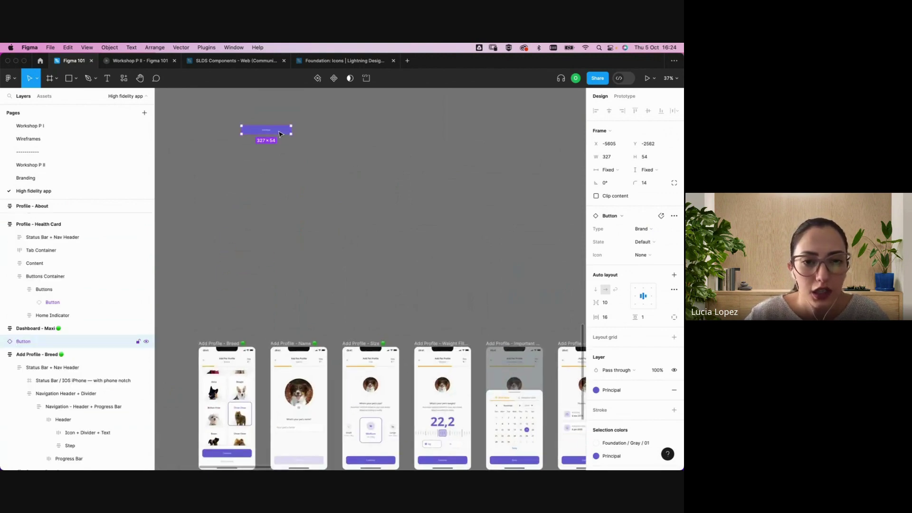
Delete the Wireframes page to free up a page slot and try to add a new page
left_click(144, 113)
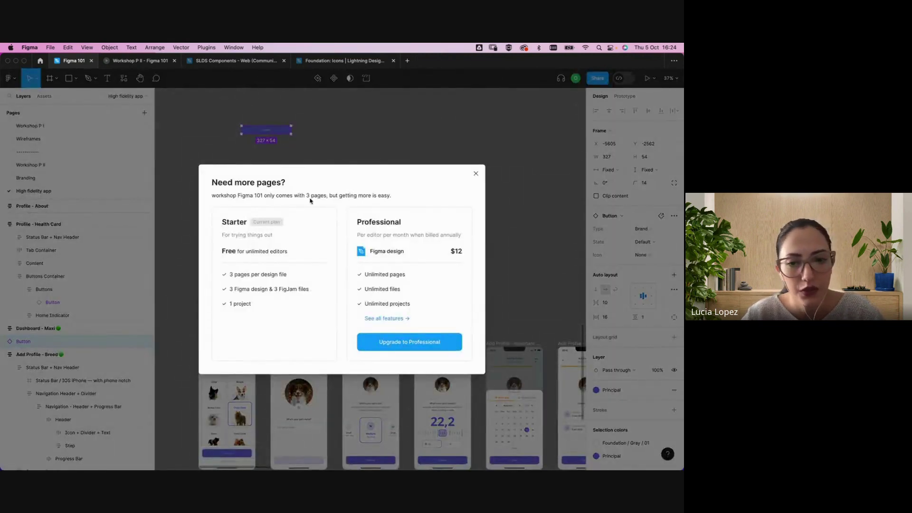
left_click(476, 174)
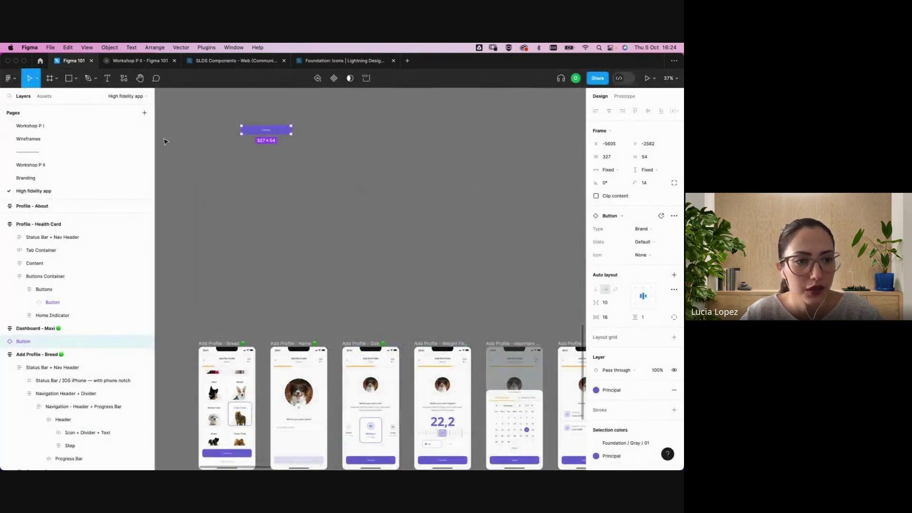
right_click(42, 139)
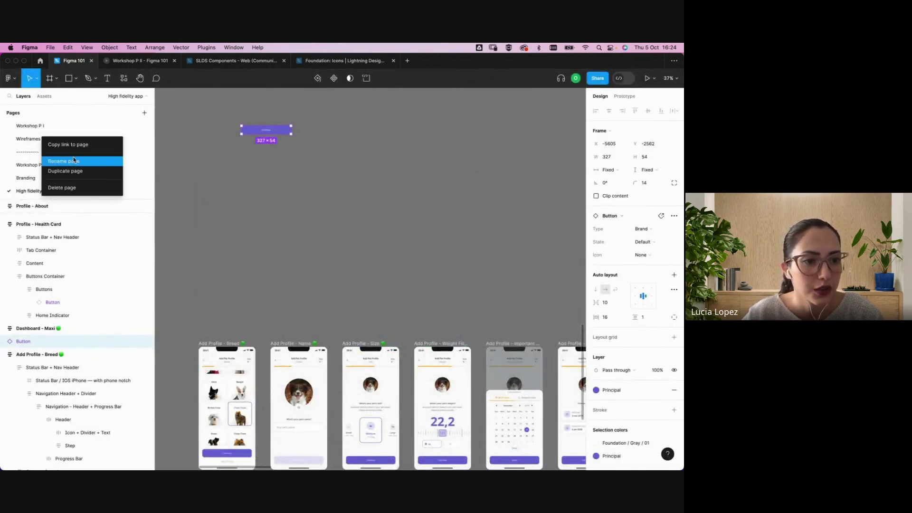
left_click(62, 189)
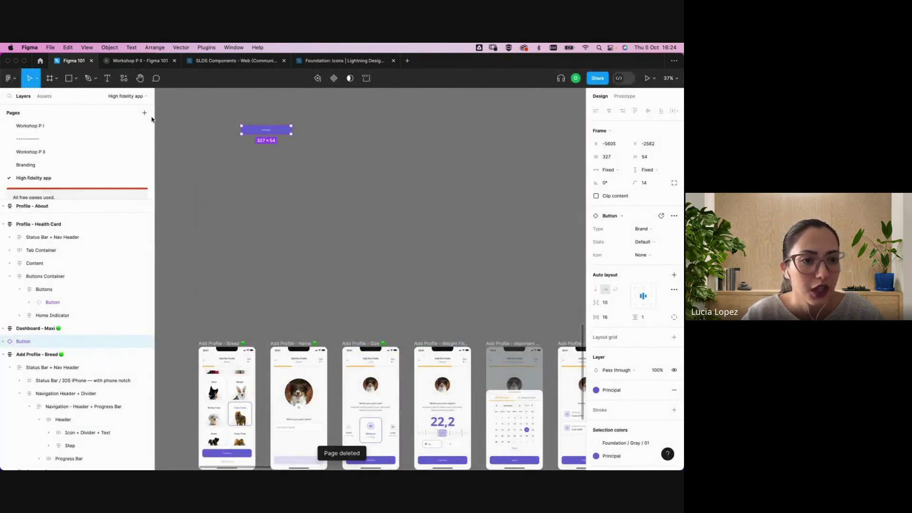
left_click(144, 113)
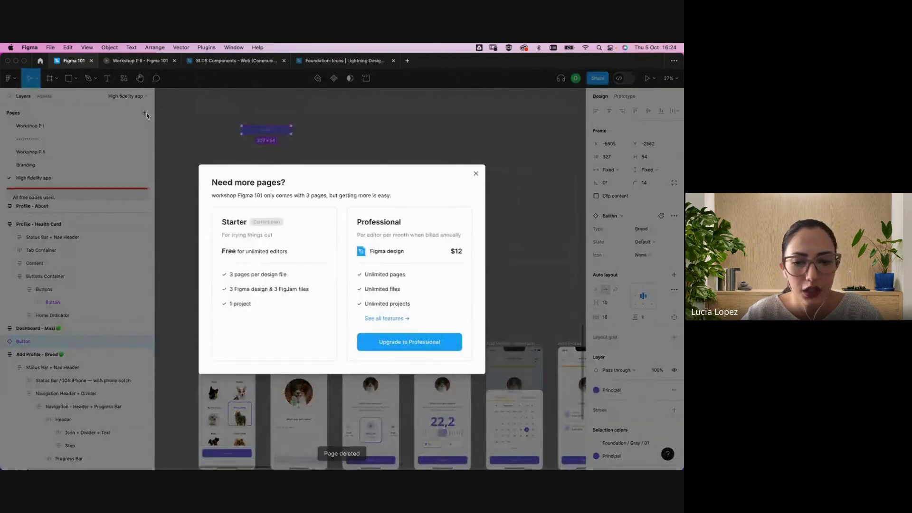
left_click(476, 174)
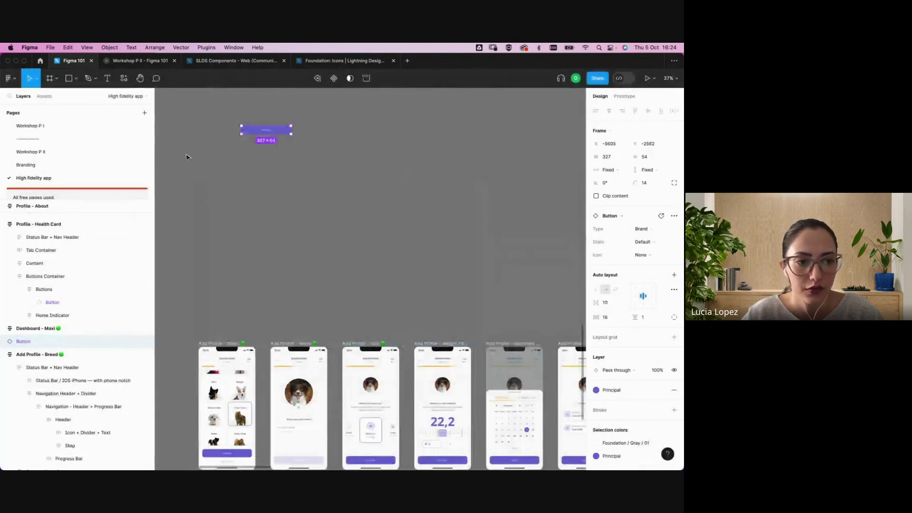
Delete the dashed divider page and try once more to add a new page
scroll(55, 183, "up", 10)
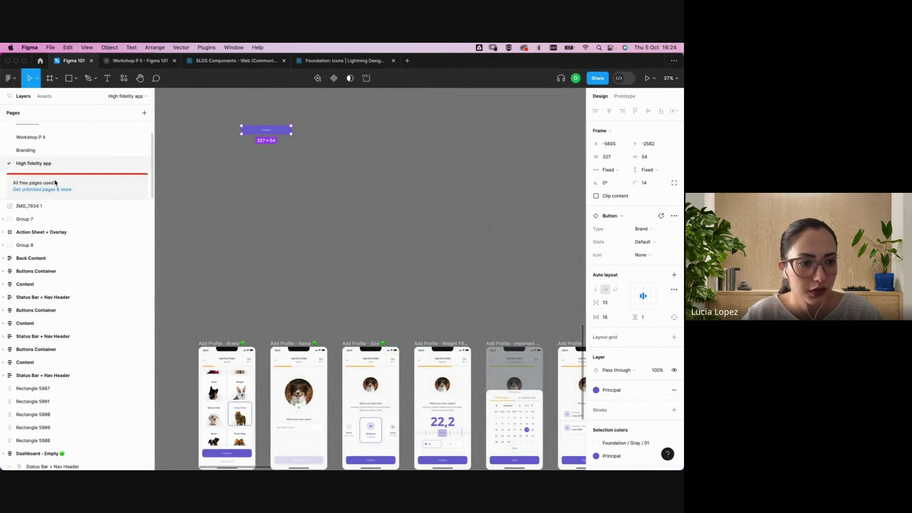
right_click(41, 139)
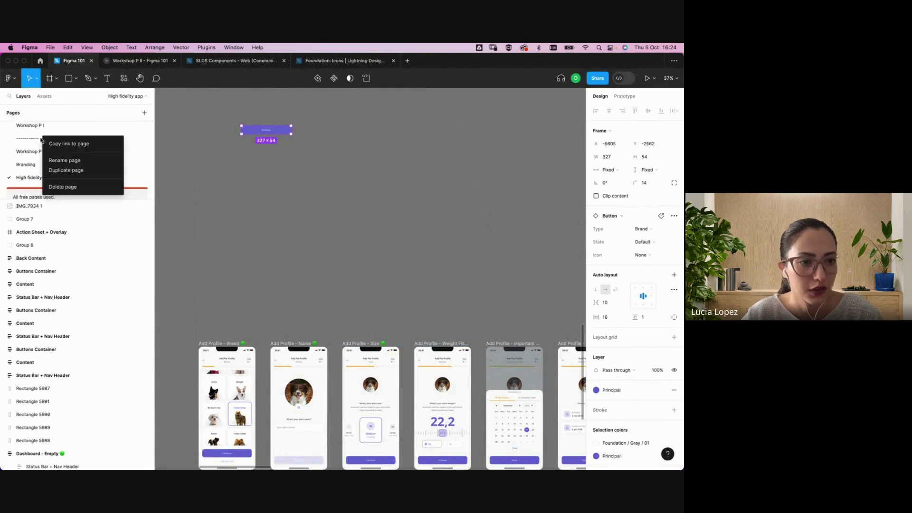
left_click(66, 194)
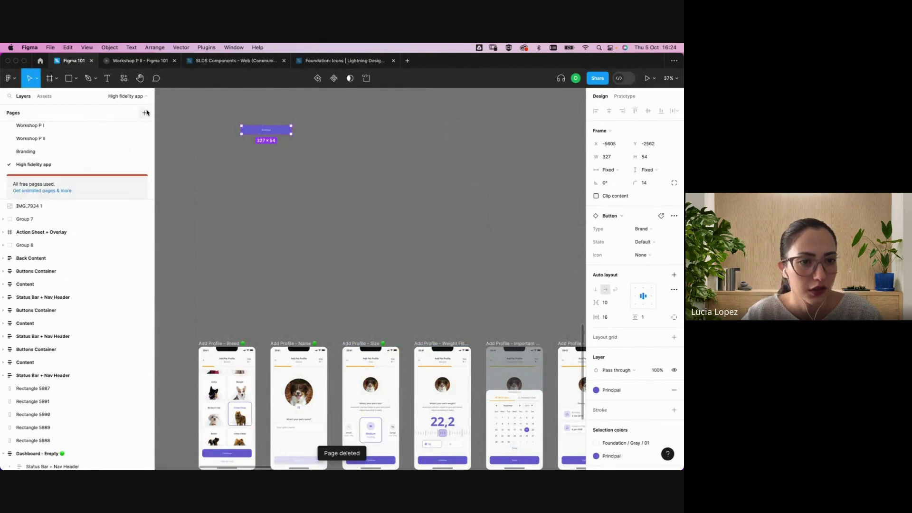
left_click(145, 112)
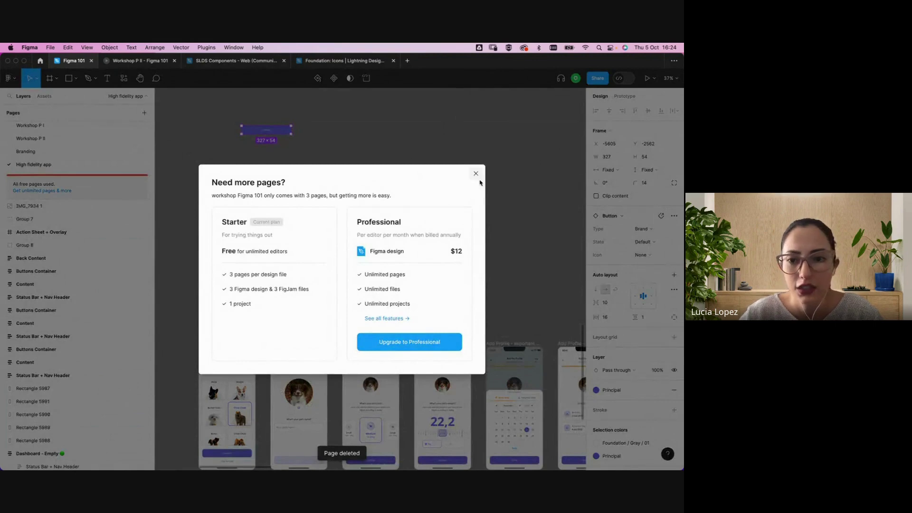
left_click(476, 173)
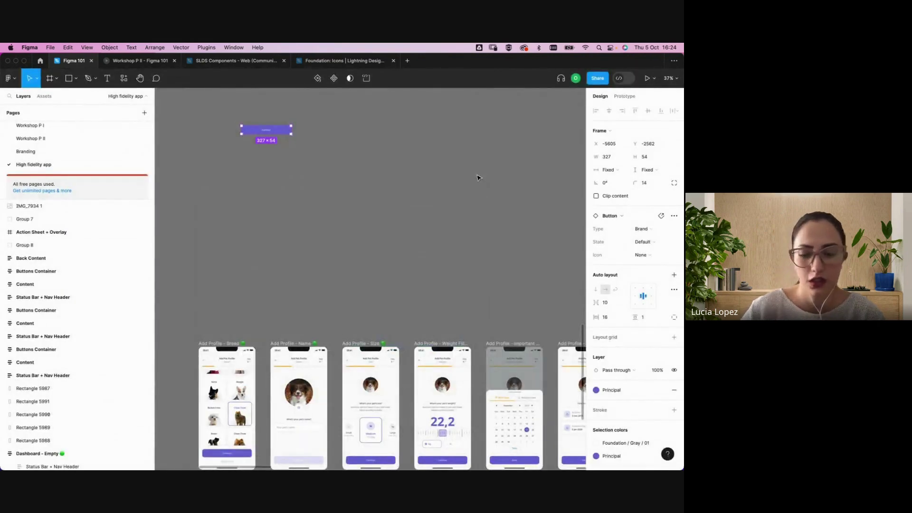
Detach the copied Continue button above the screens from its main component
left_click(304, 167)
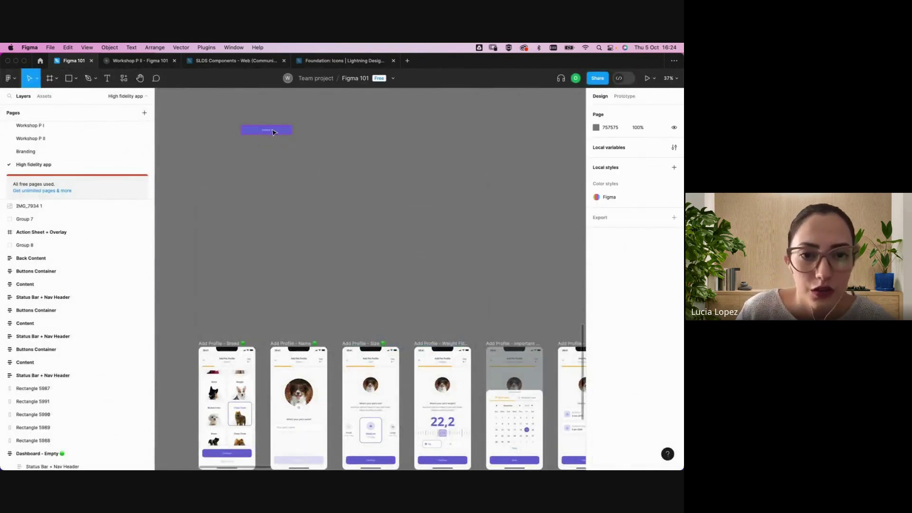
left_click(273, 132)
right_click(275, 130)
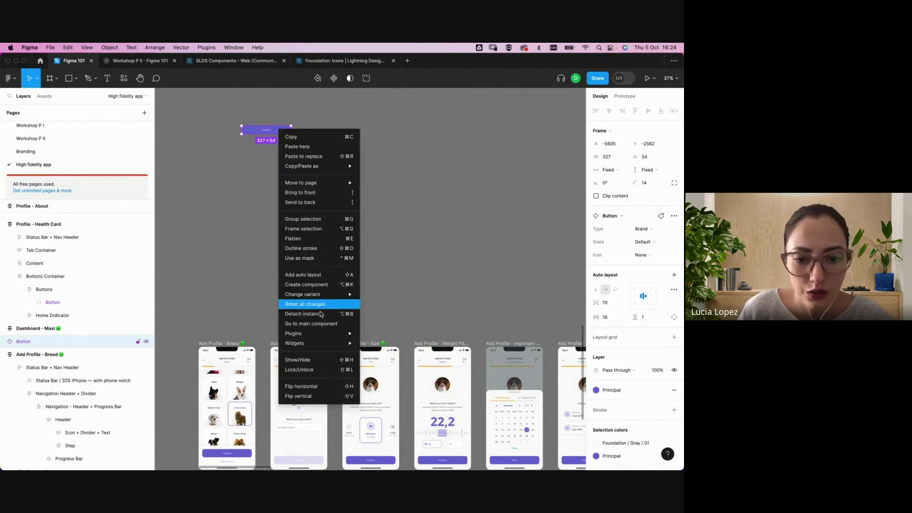
left_click(321, 314)
left_click(371, 181)
scroll(365, 158, "up", 1)
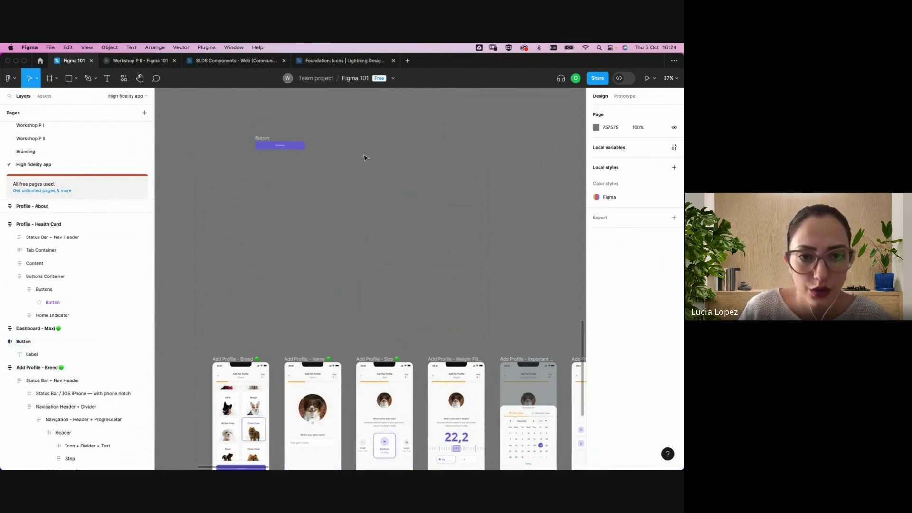
scroll(342, 164, "up", 1)
scroll(330, 169, "up", 5)
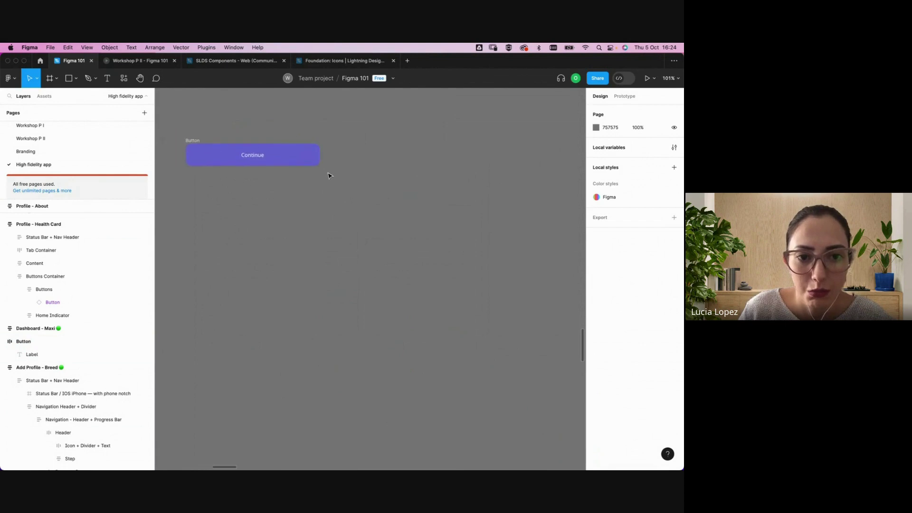
scroll(329, 175, "up", 2)
left_click(320, 200)
left_click(414, 201)
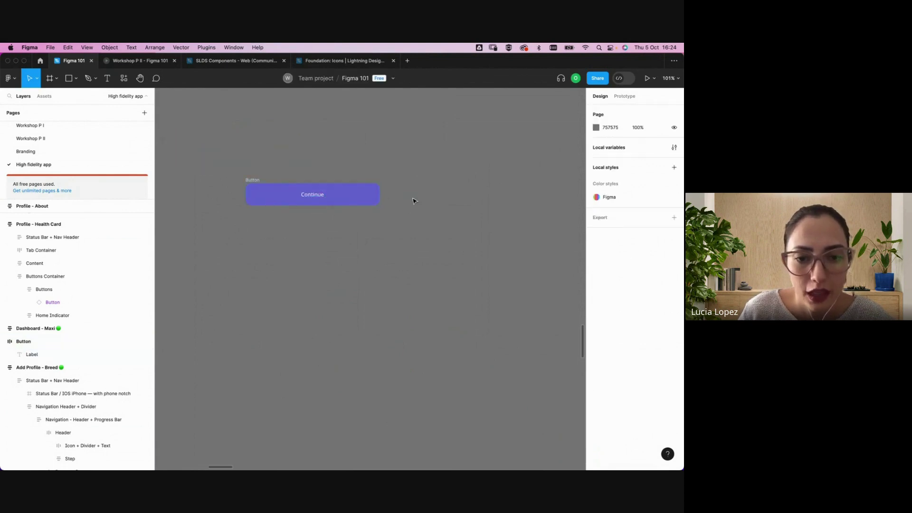
Draw a rectangle about 327 by 61 directly beneath the detached Continue button, aligned with its edges
left_click(345, 196)
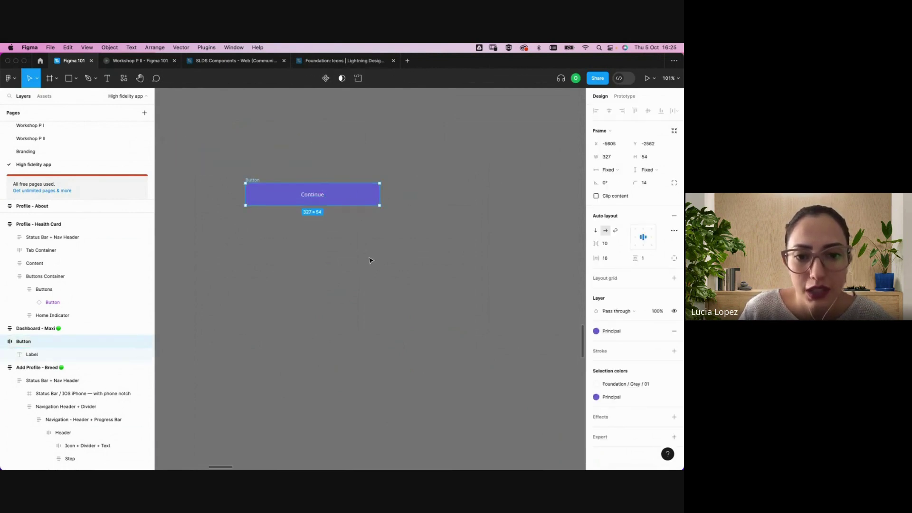
key("Escape")
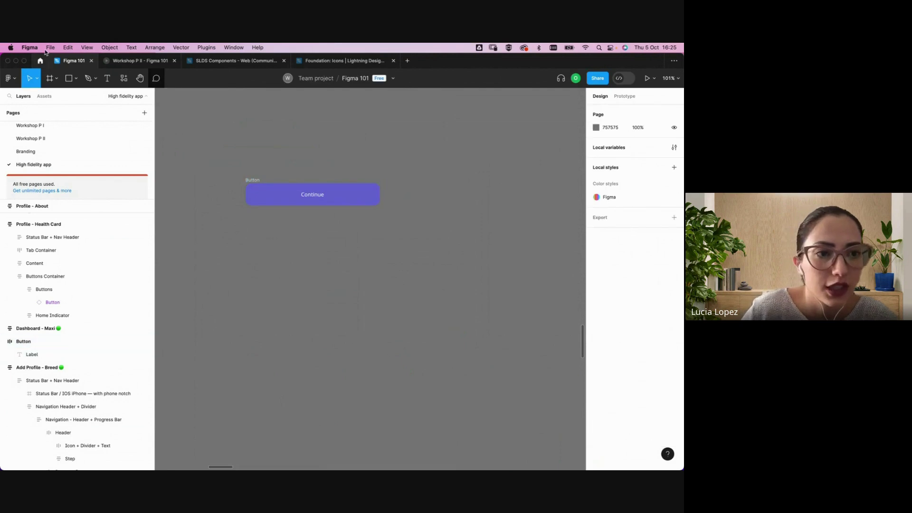
left_click(68, 79)
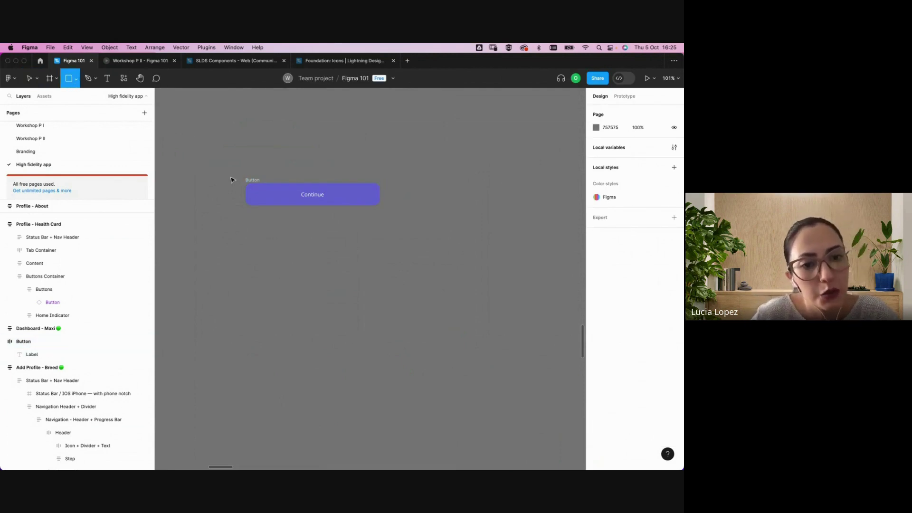
mouse_move(246, 221)
left_mouse_down()
mouse_move(392, 250)
mouse_move(380, 247)
left_mouse_up()
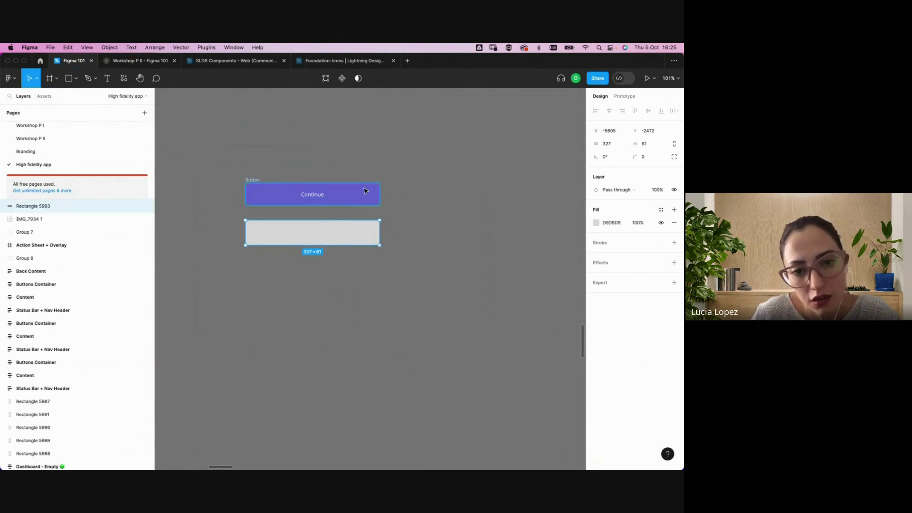
Check the Continue button's dimensions and set the grey rectangle's height to 54 to match
left_click(251, 180)
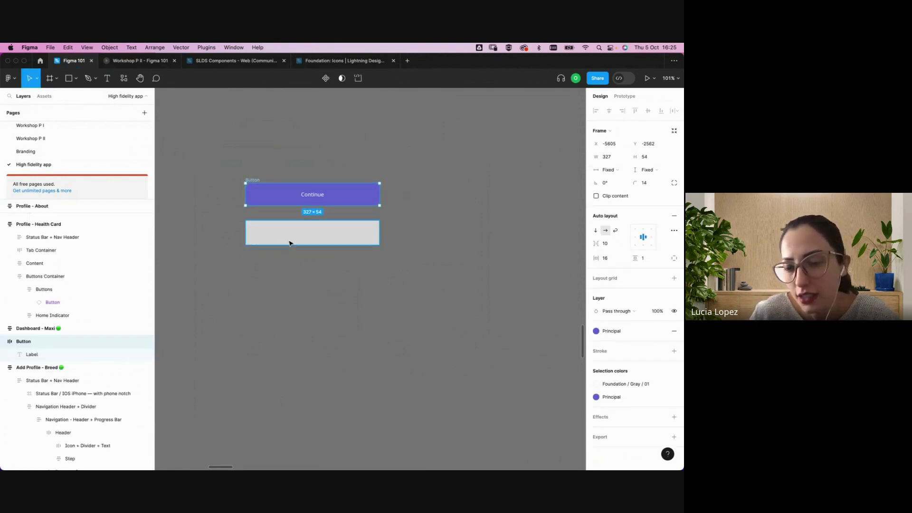
left_click(609, 158)
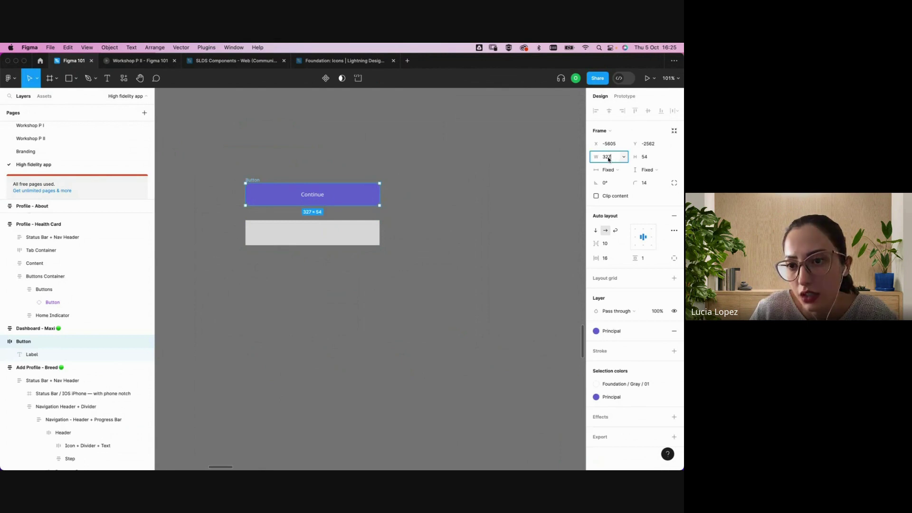
double_click(607, 157)
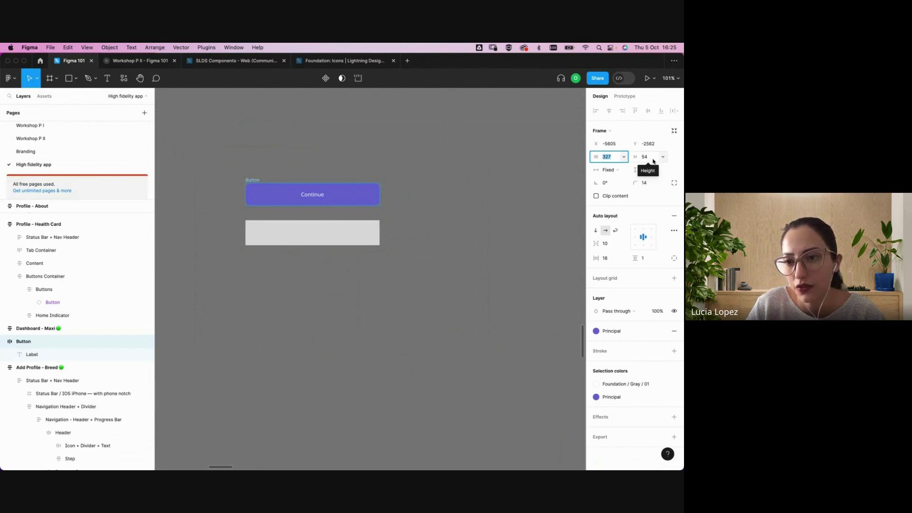
left_click(316, 233)
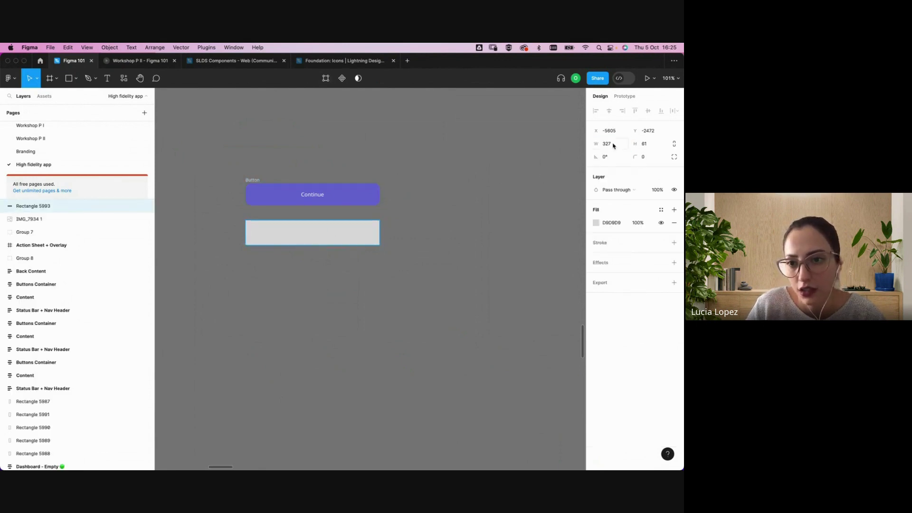
left_click(656, 145)
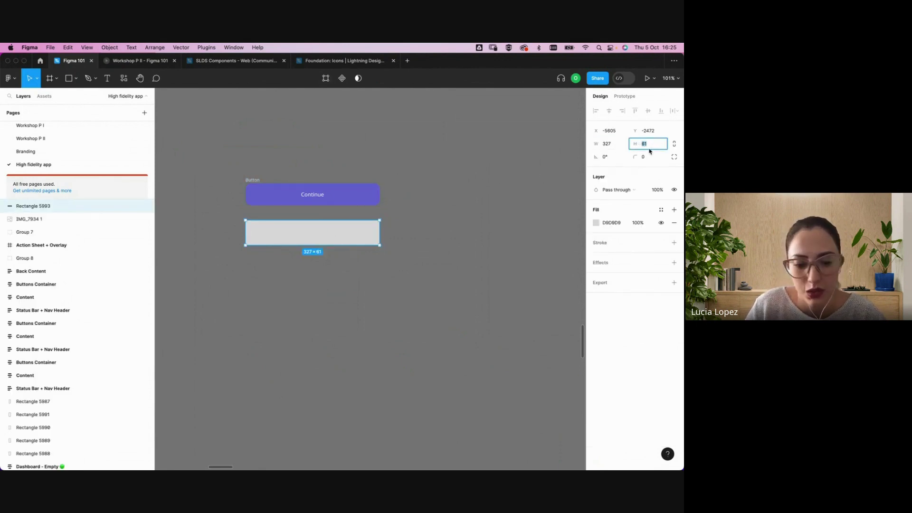
key("Return")
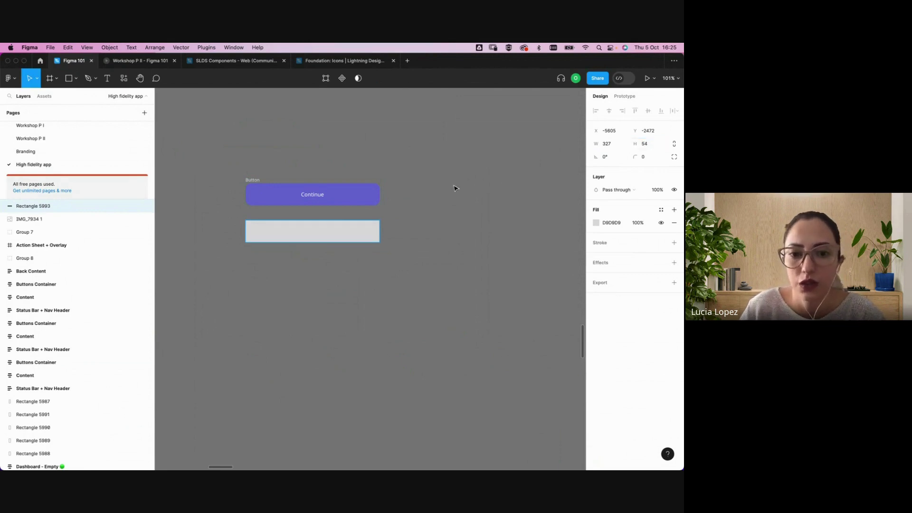
Check the Continue button's corner radius and set the grey rectangle's corner radius to 14
left_click(439, 196)
left_click(372, 195)
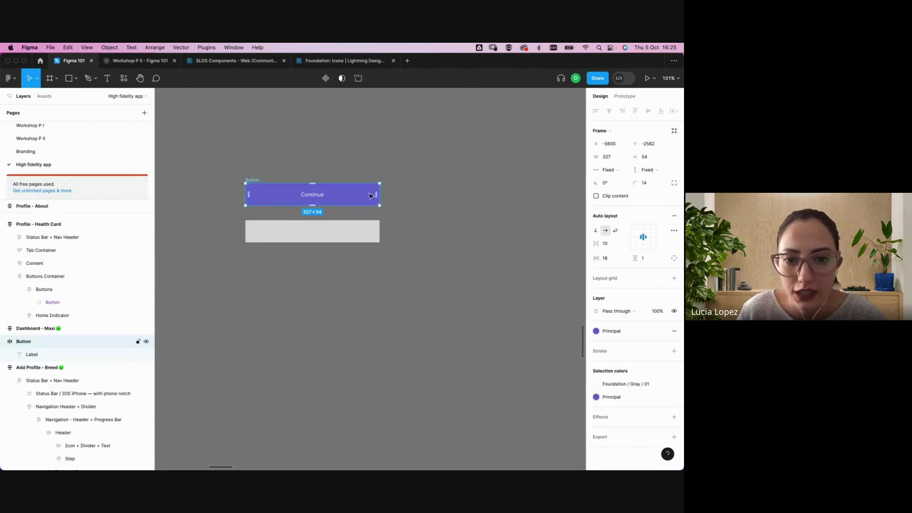
left_click(652, 186)
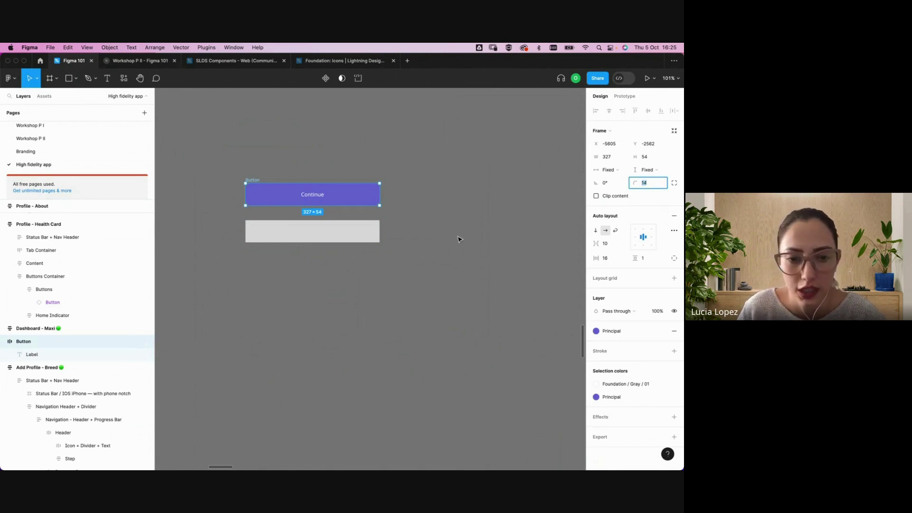
left_click(399, 234)
left_click(340, 231)
left_click(653, 160)
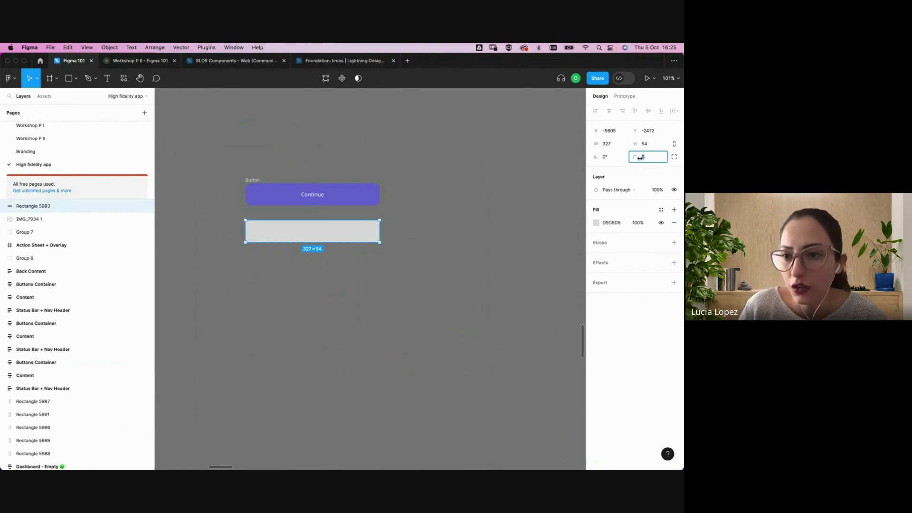
type("community.")
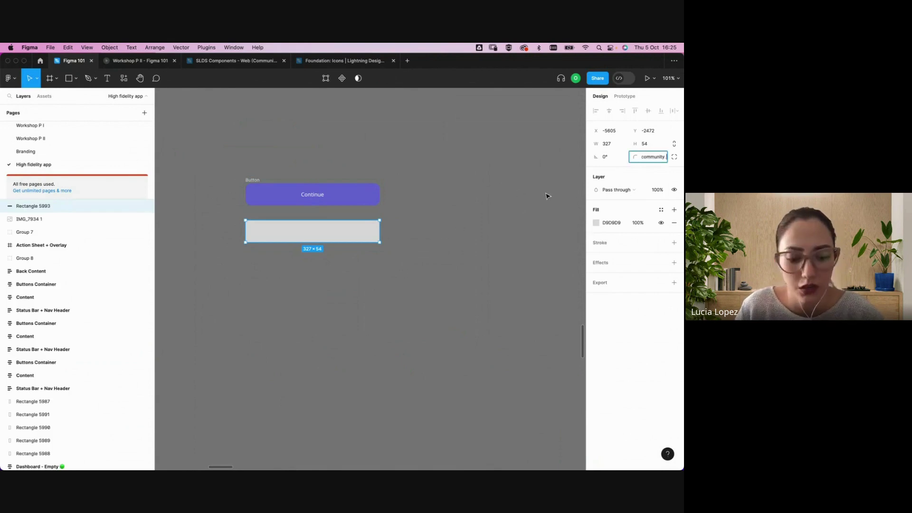
key("super+a")
type("1")
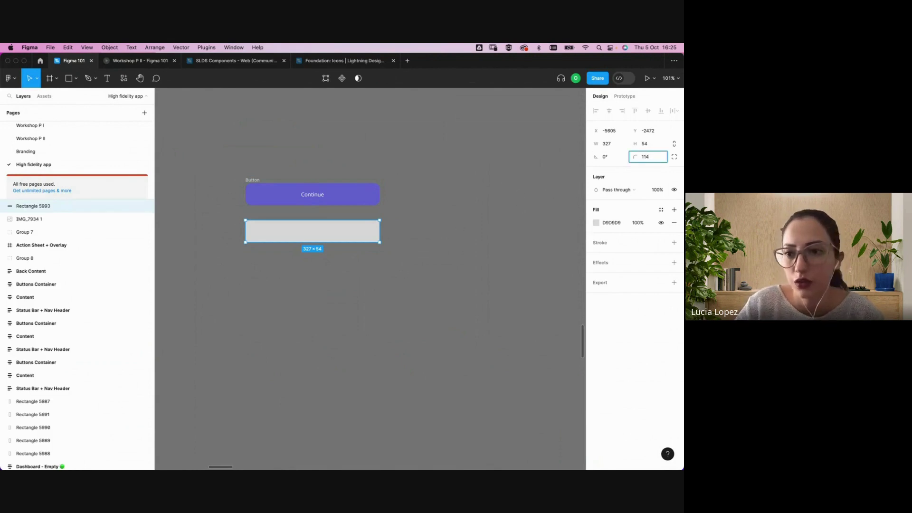
type("4")
key("Return")
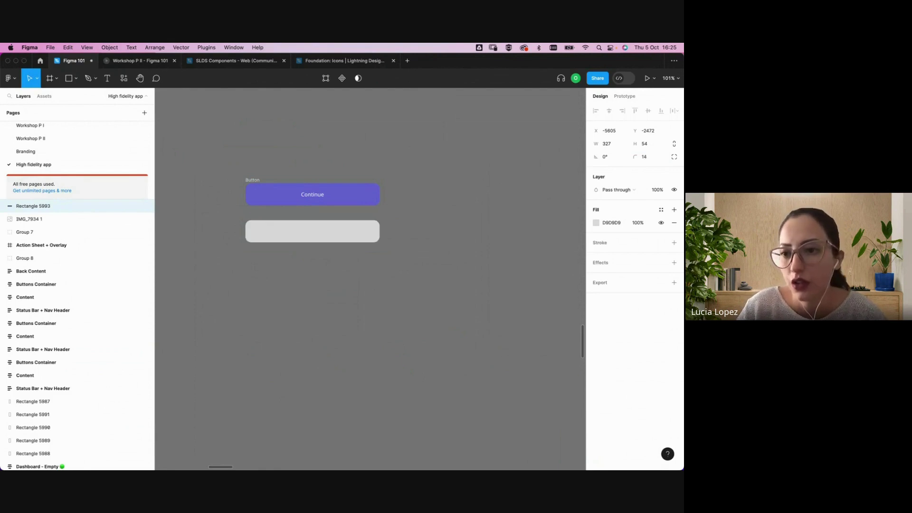
Switch the grey rectangle to independent corner radii, keeping each corner at 14
left_click(675, 157)
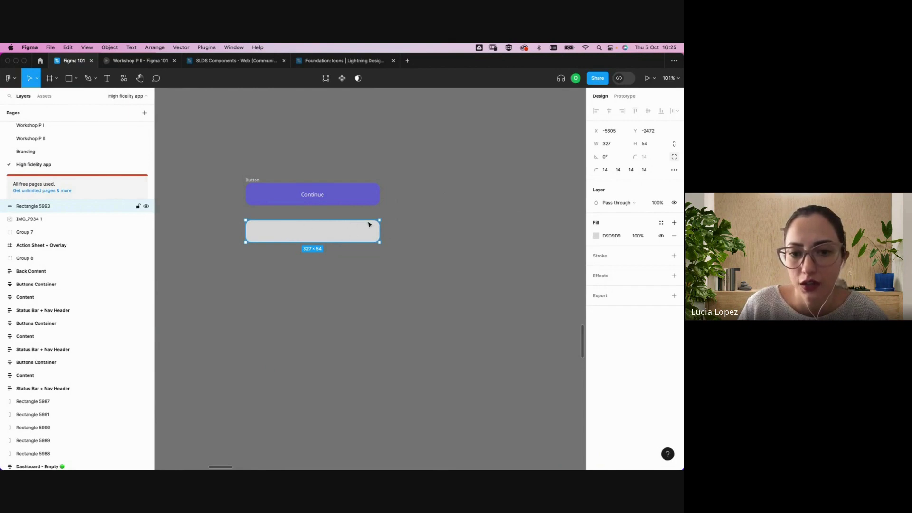
left_click(633, 171)
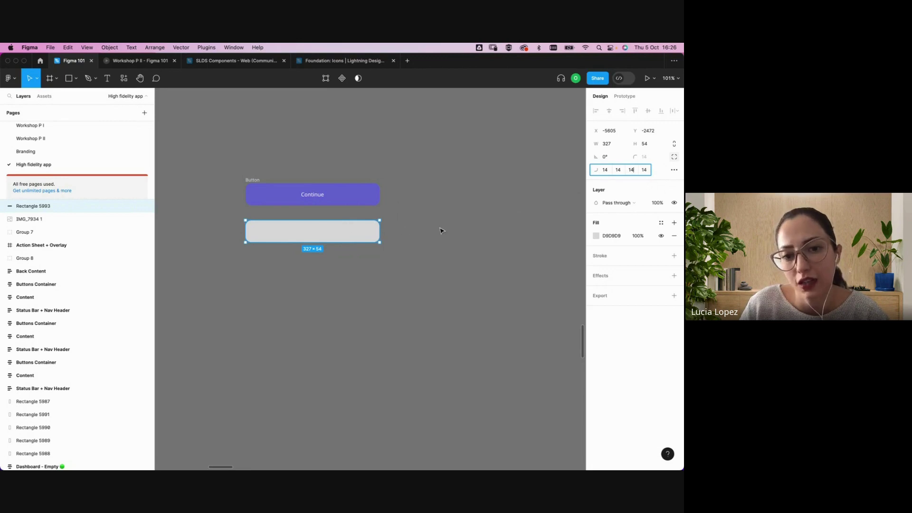
left_click(457, 258)
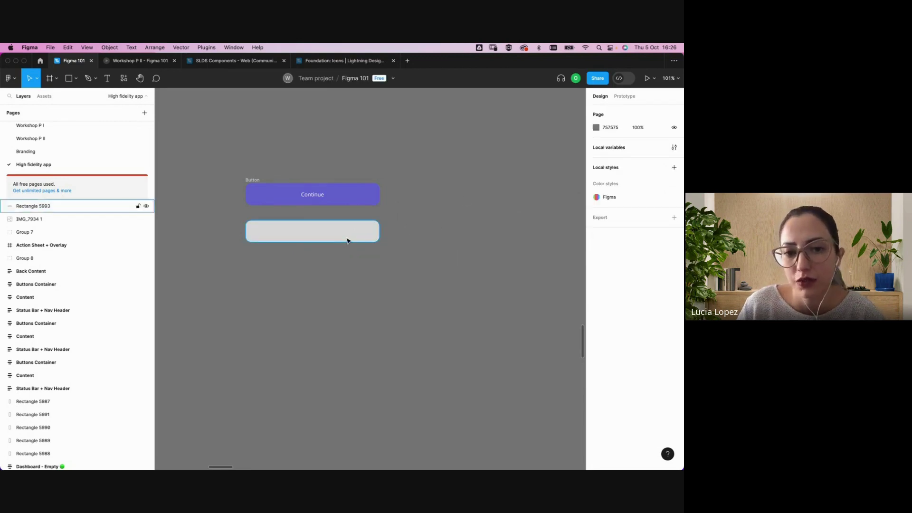
Apply the local color primary violet as the fill of the rounded grey rectangle
left_click(332, 232)
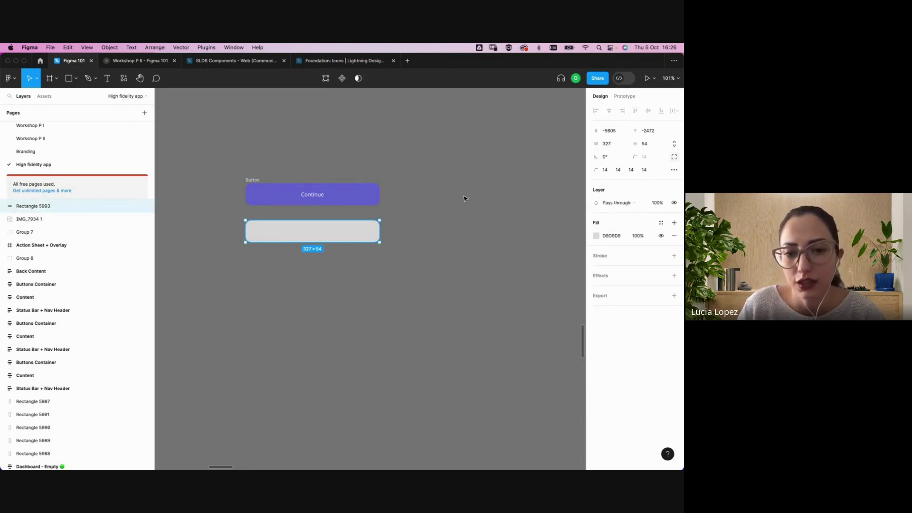
left_click(663, 227)
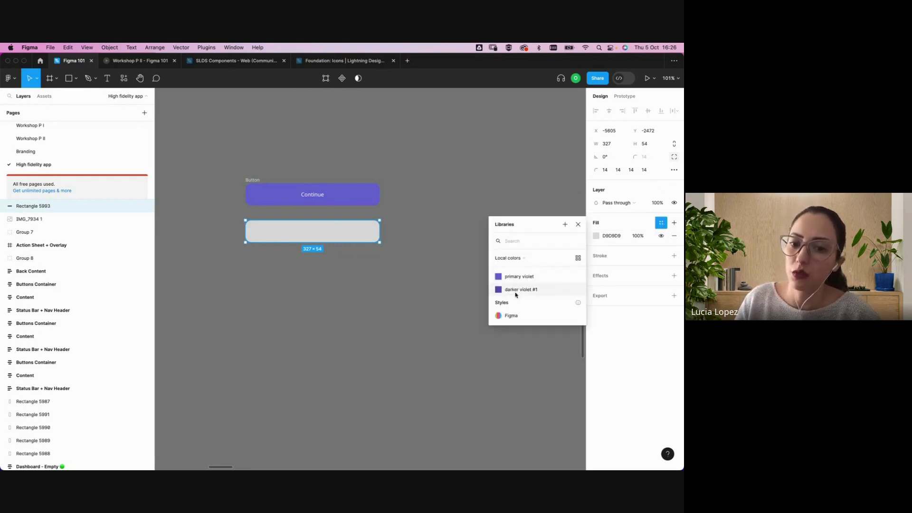
left_click(498, 278)
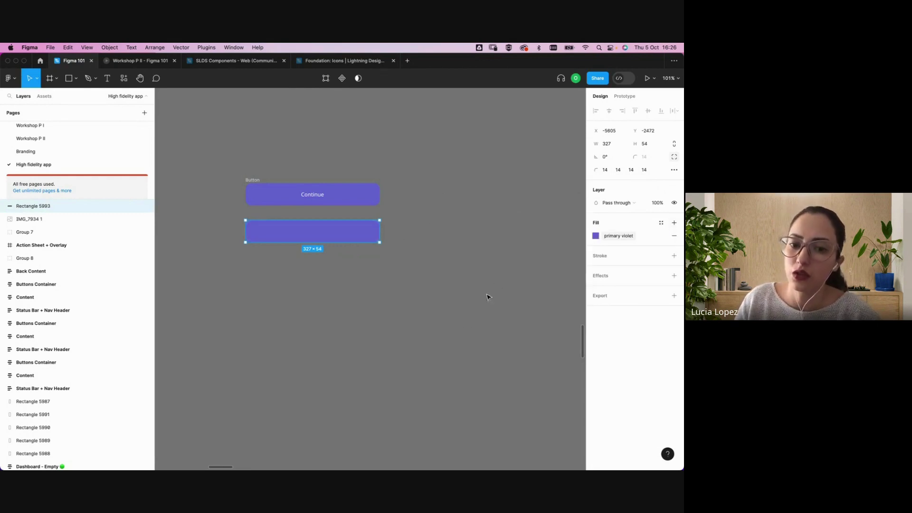
left_click(467, 337)
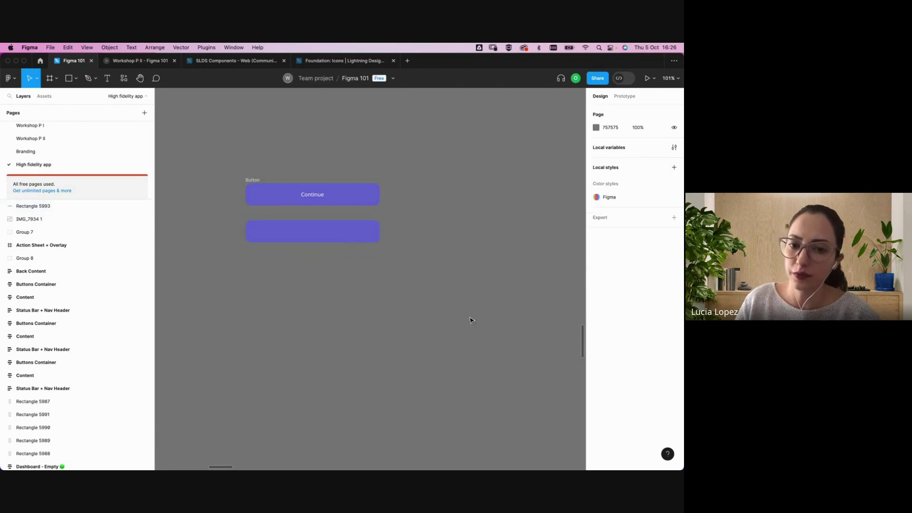
Move the Continue label out of the original button onto the canvas and delete the emptied Button frame
double_click(318, 204)
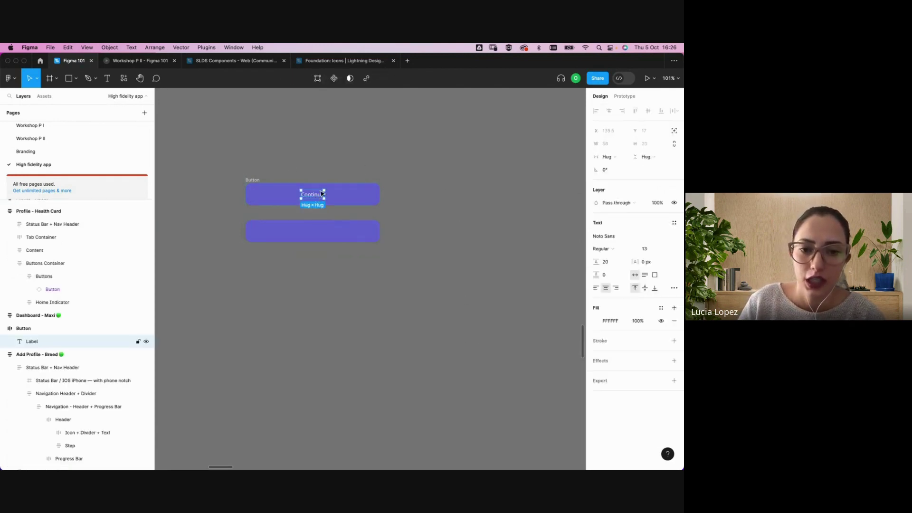
left_click_drag(321, 197, 308, 277)
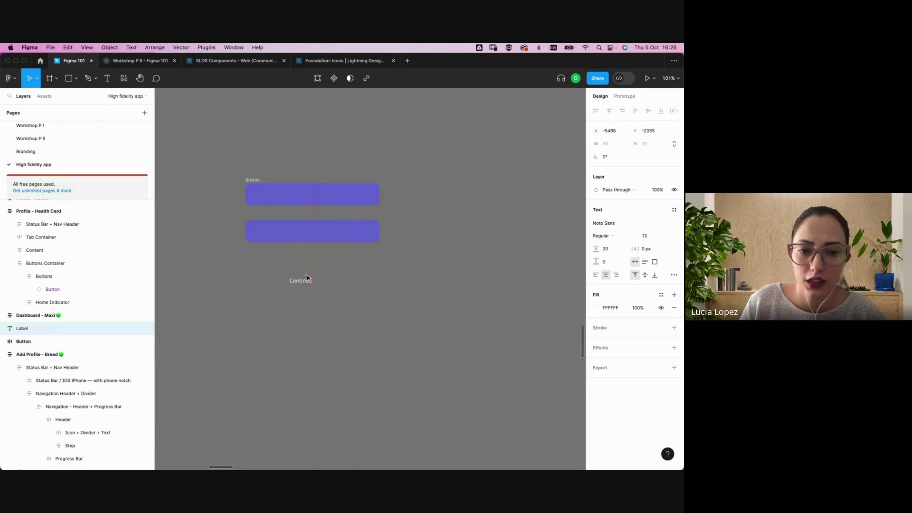
left_click(254, 181)
key("Delete")
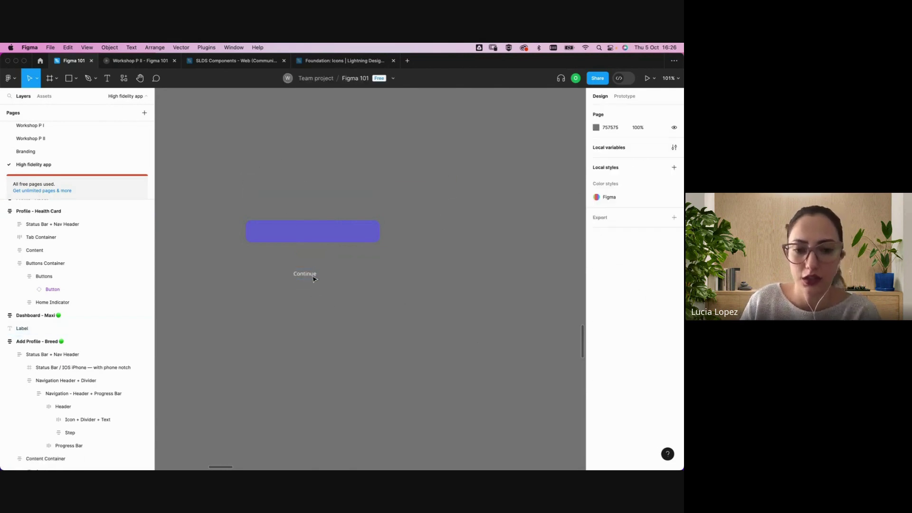
Bring the Continue label to the front and place it at the center of the violet rectangle
left_click_drag(309, 279, 326, 197)
right_click(326, 195)
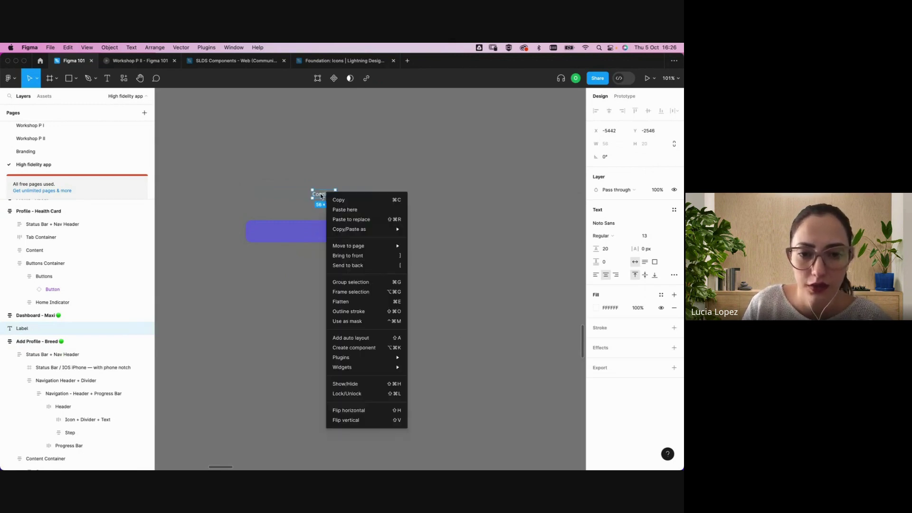
left_click(368, 257)
left_click_drag(327, 195, 319, 234)
Change the text of the label on the violet rectangle to "Lorem Ipsum"
double_click(320, 233)
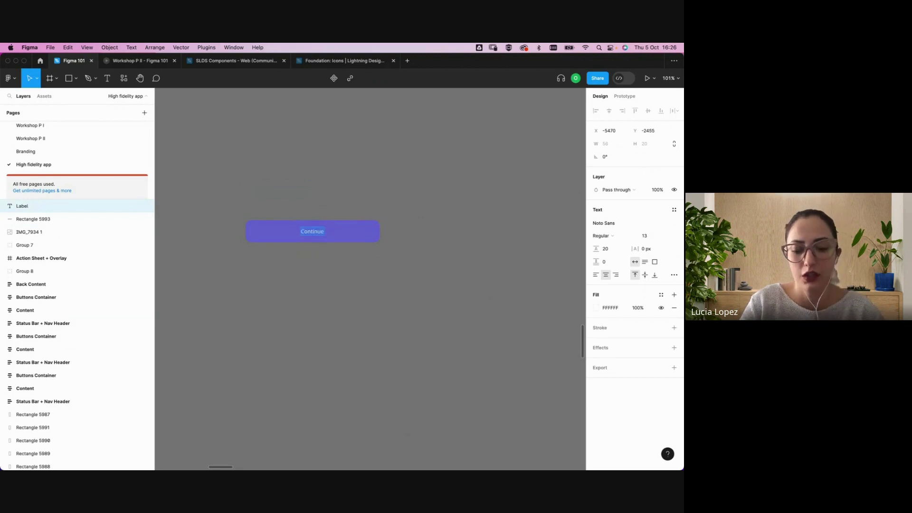
type("Lorem Ipsum")
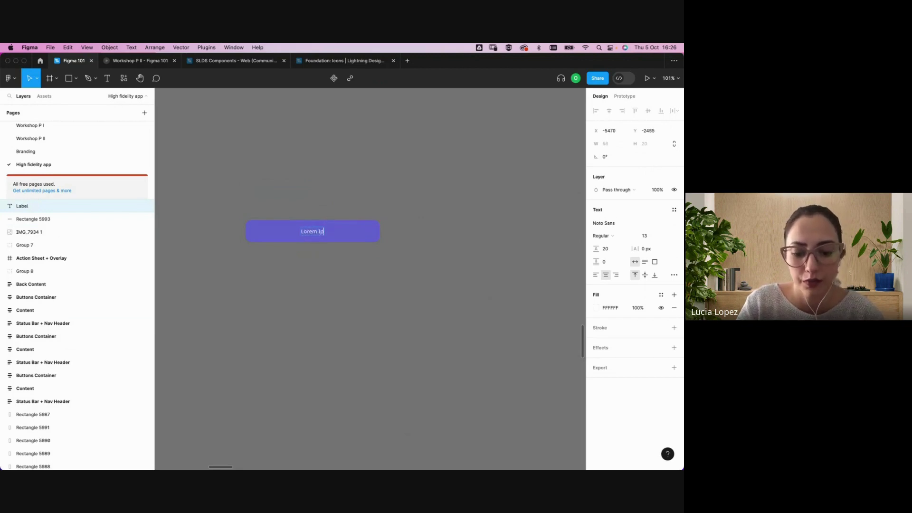
left_click(342, 138)
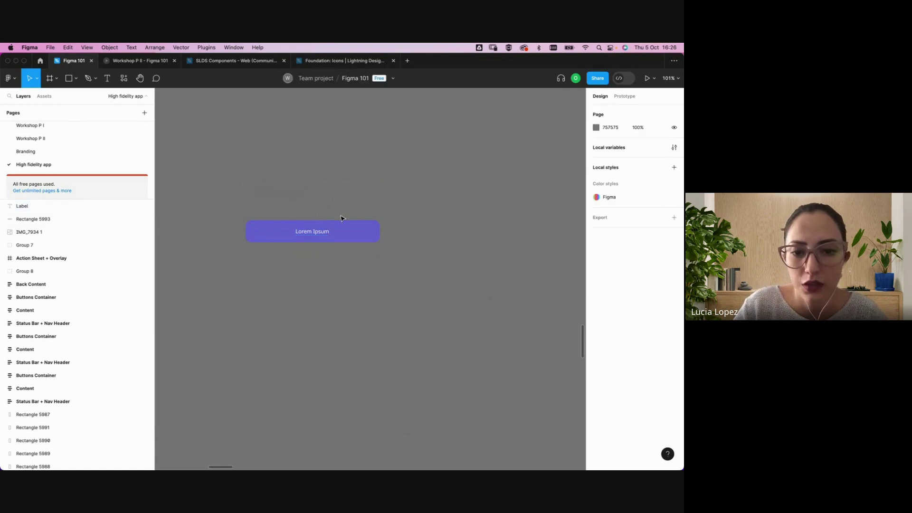
Select the Lorem Ipsum label and the violet rectangle, separately and together, to examine their alignment
left_click(318, 236)
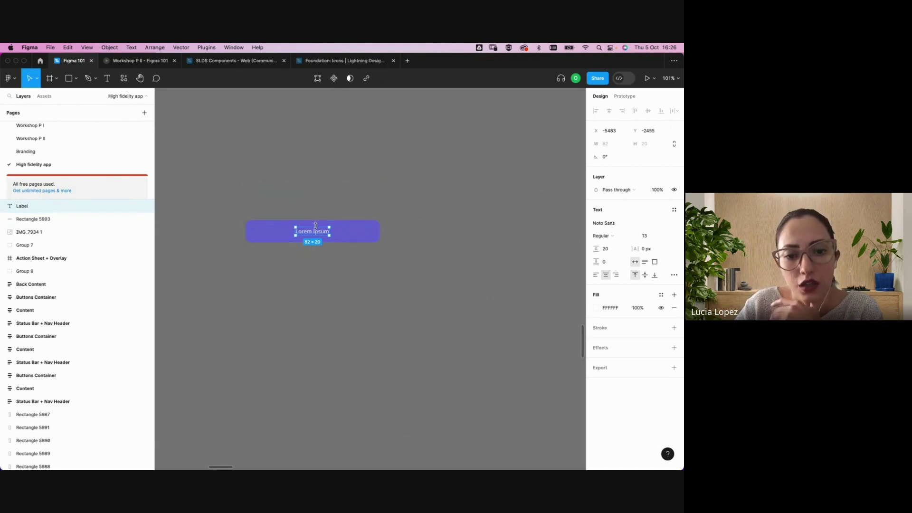
left_click(330, 204)
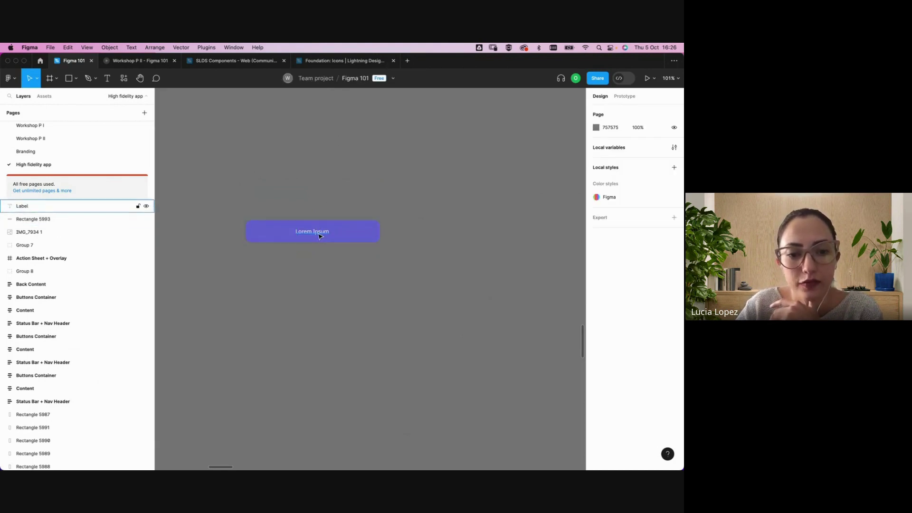
left_click(320, 236)
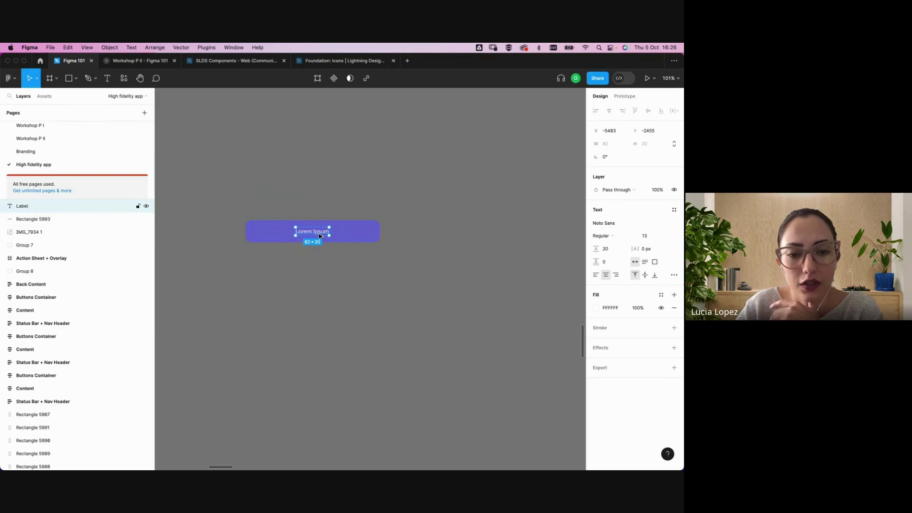
left_click(340, 237, "shift")
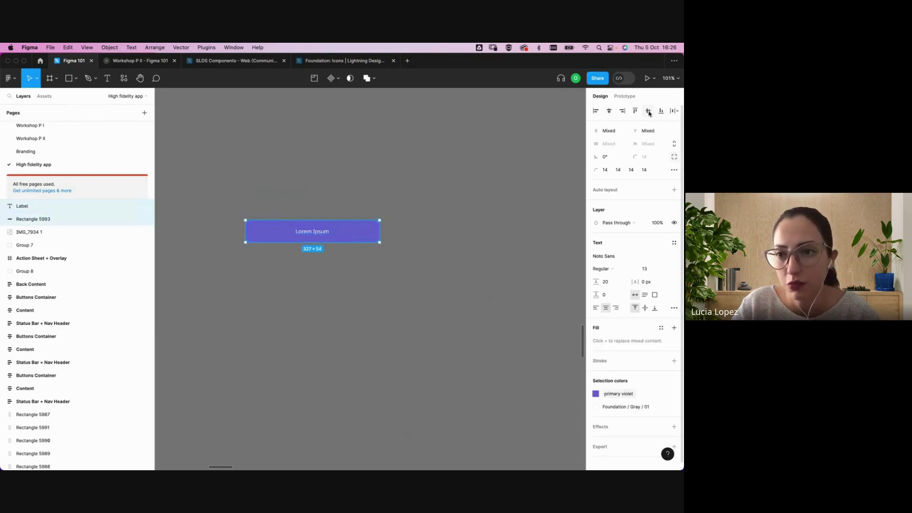
left_click(403, 174)
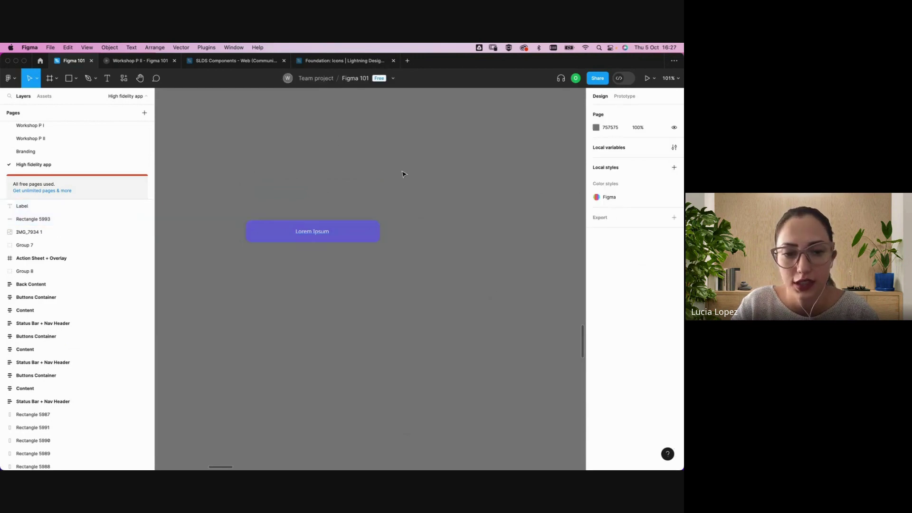
left_click(320, 233)
left_click(290, 196)
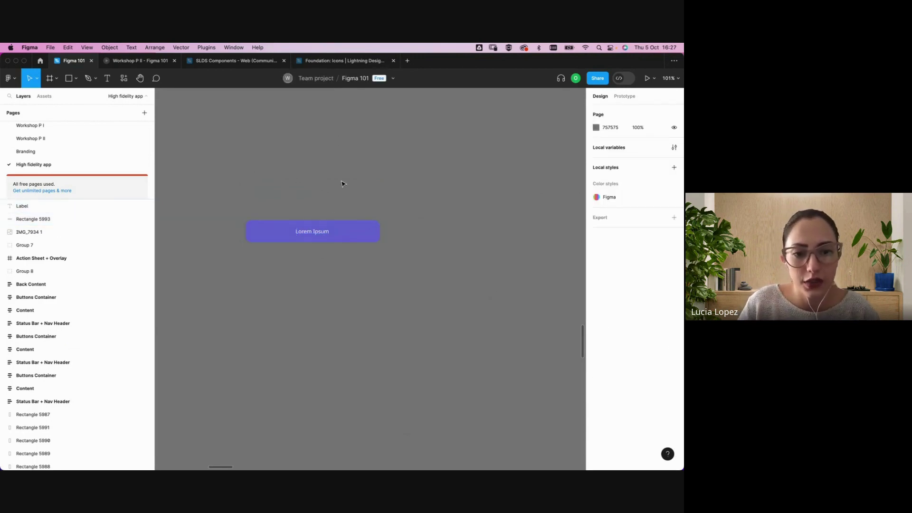
left_click(335, 239)
left_click_drag(293, 203, 295, 202)
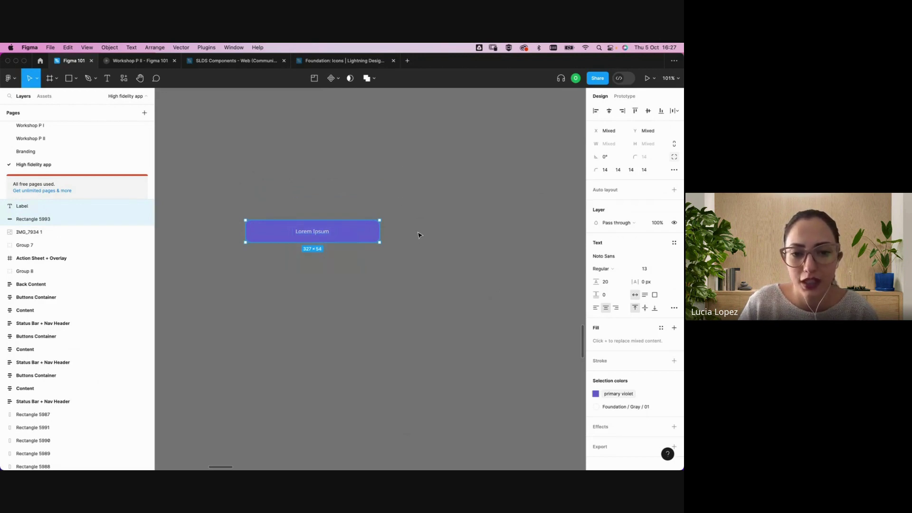
left_click(397, 219)
Duplicate the Lorem Ipsum label straight down onto the empty canvas, about 107 below the original
left_click(313, 235)
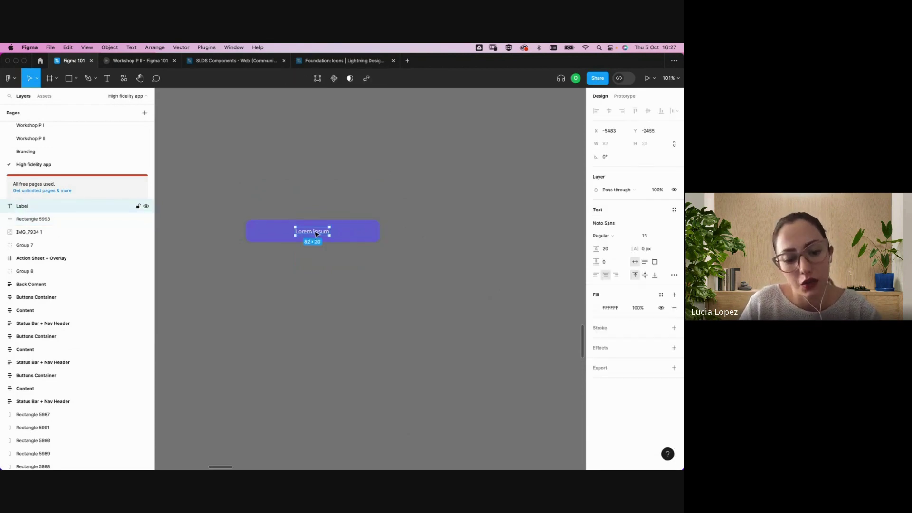
left_click_drag(323, 233, 325, 279)
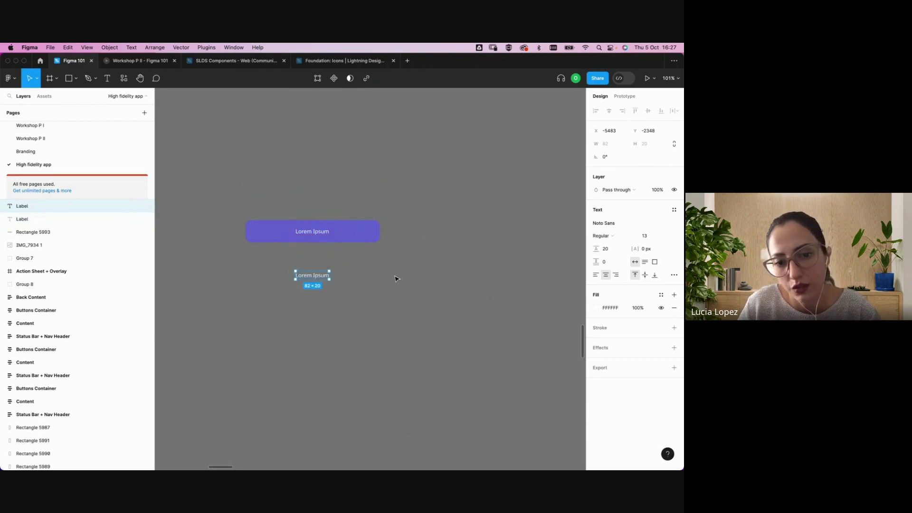
left_click(398, 281)
Group the copied Lorem Ipsum label on its own and add auto layout to the group
left_click(310, 276)
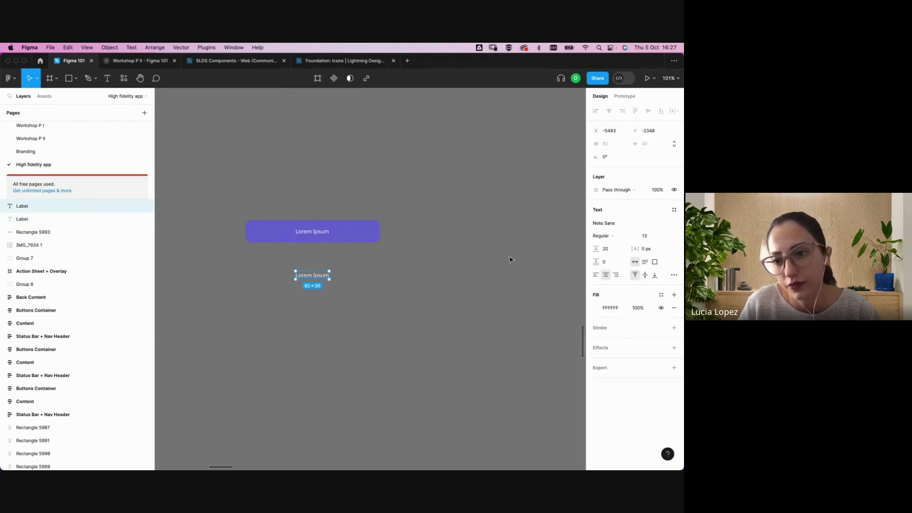
right_click(316, 278)
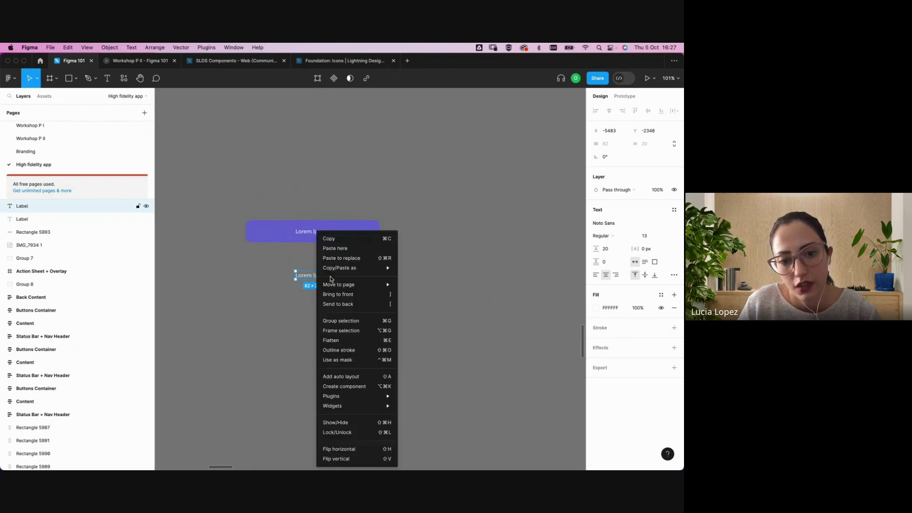
left_click(349, 322)
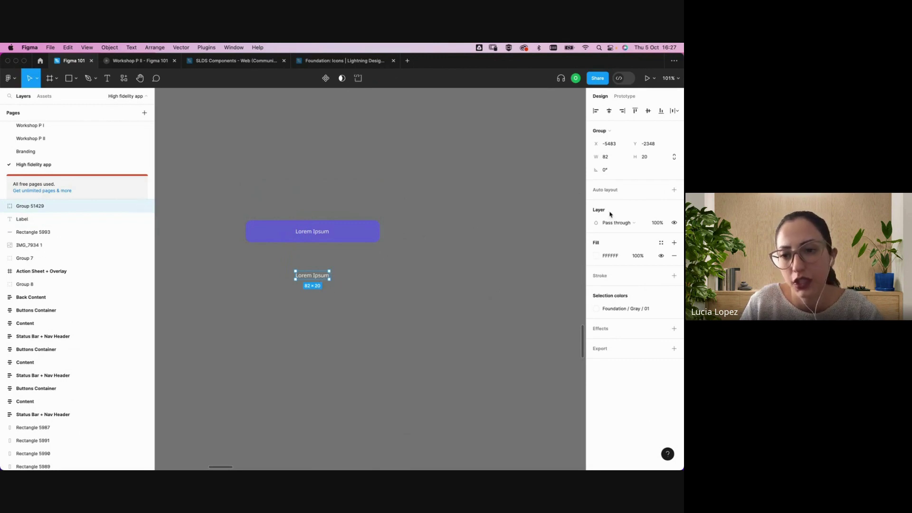
left_click(674, 190)
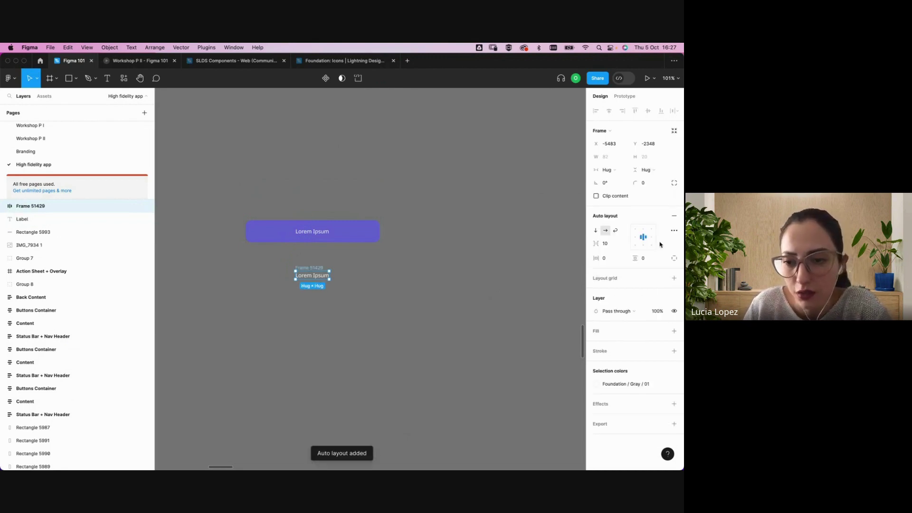
Draw a grey rectangle about 18 by 17 between the violet rectangle's upper edge and its label, and duplicate it below the label
left_click(613, 260)
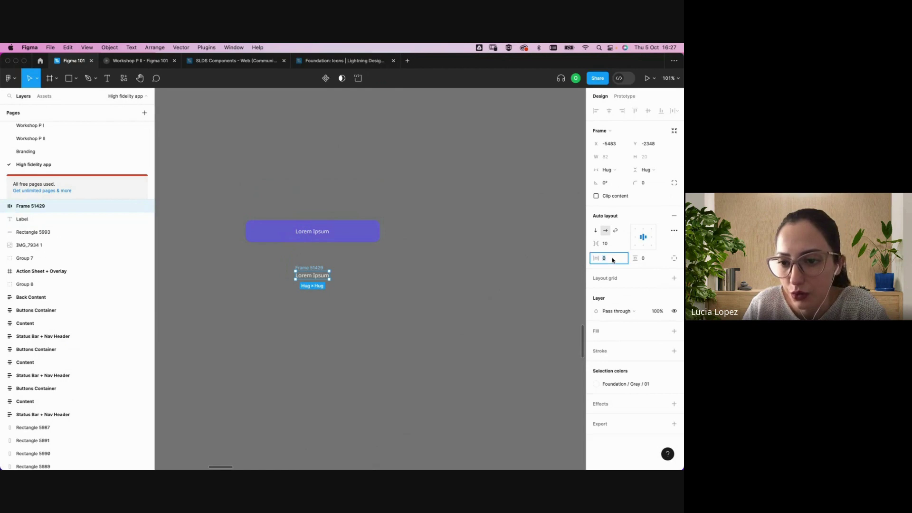
left_click(326, 235)
left_click(328, 233)
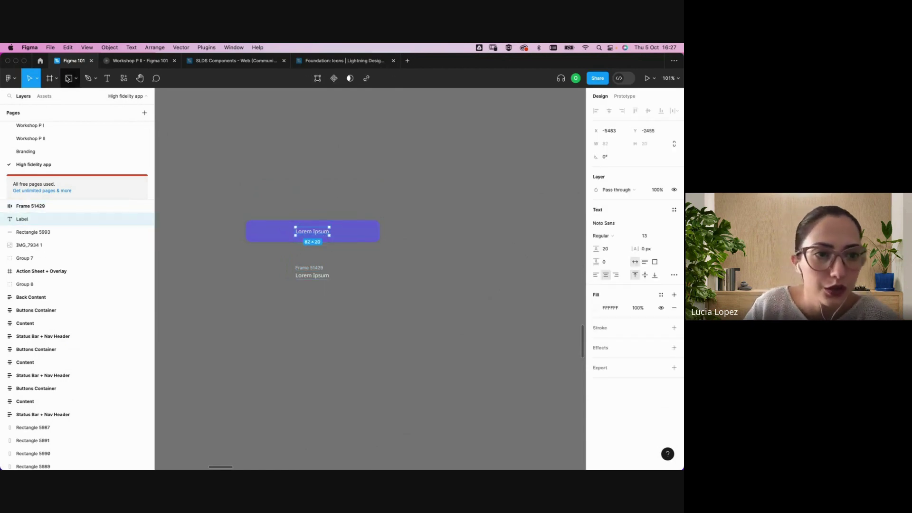
key("r")
scroll(307, 224, "up", 5)
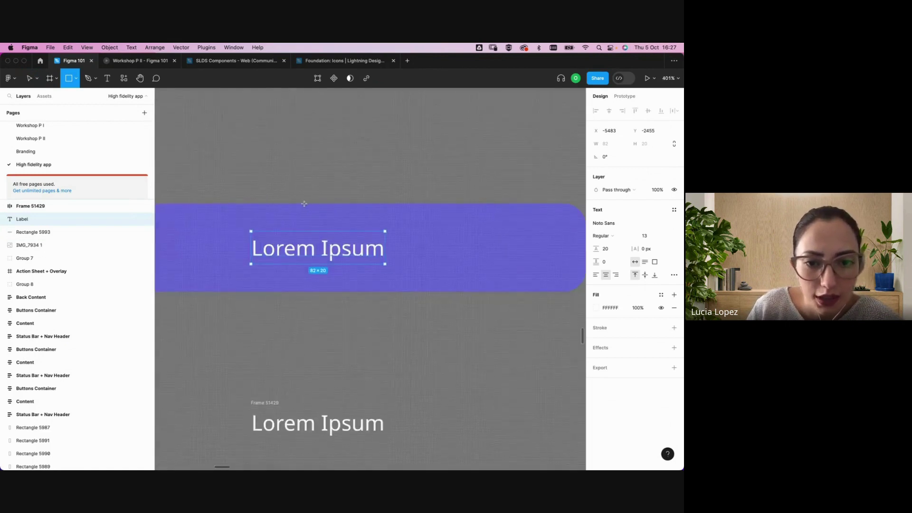
left_click_drag(304, 204, 333, 233)
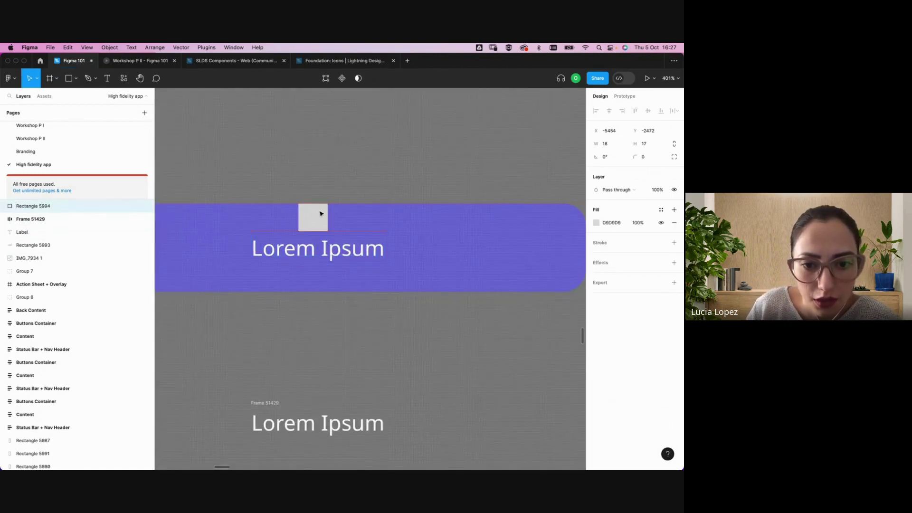
left_click_drag(319, 219, 320, 280)
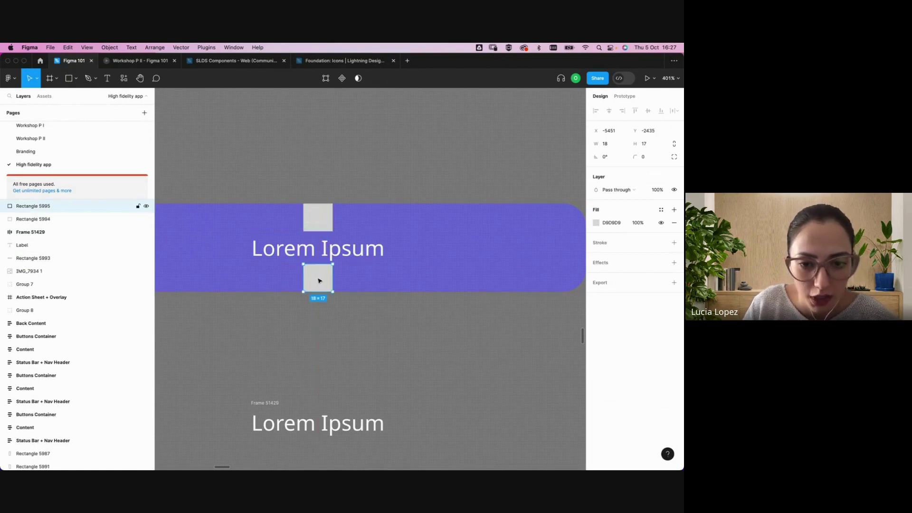
Set the vertical and horizontal padding of the auto layout frame around the copied Lorem Ipsum label to 18 each
scroll(280, 389, "down", 5)
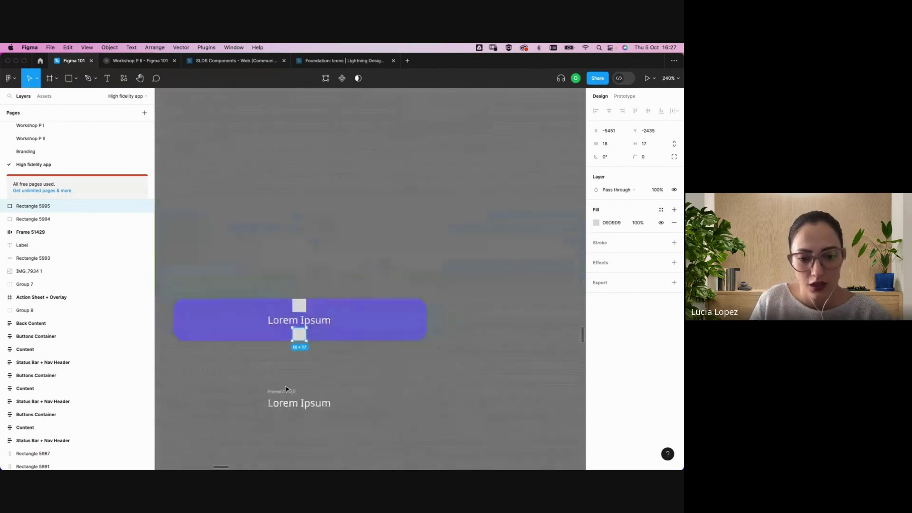
left_click(279, 327)
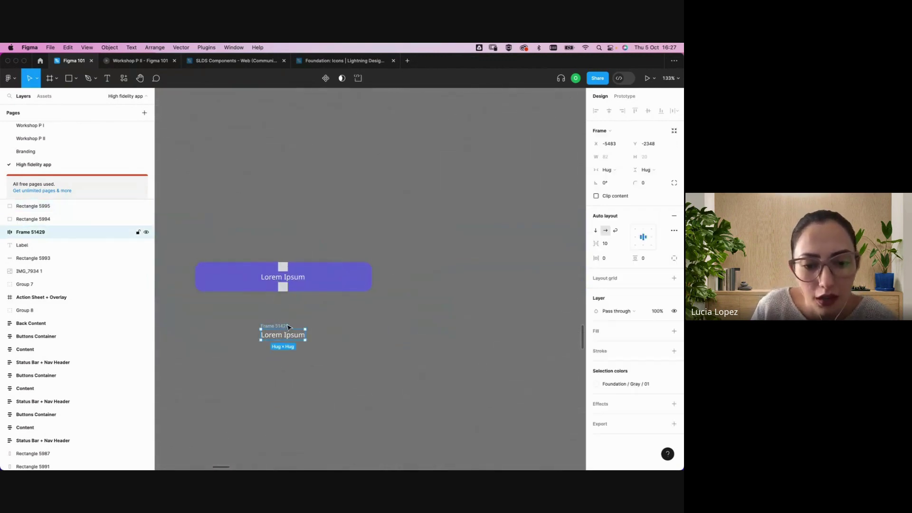
left_click(645, 262)
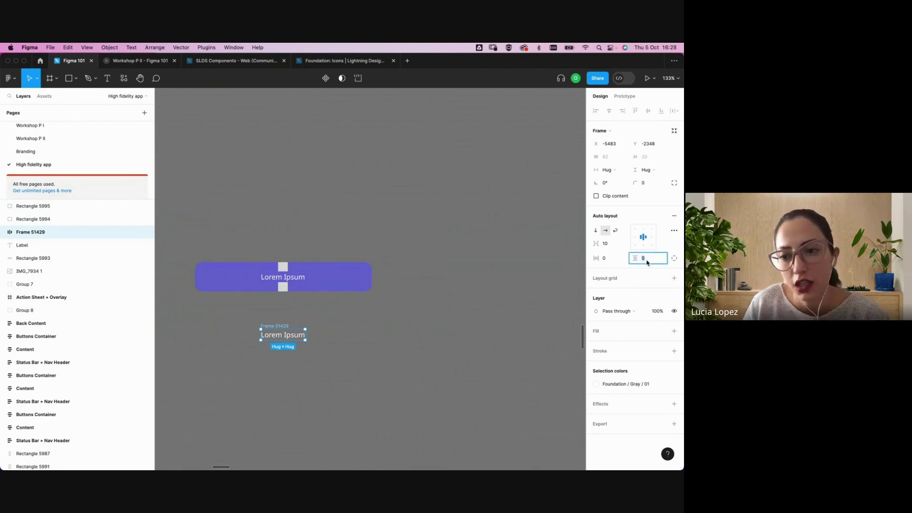
type("18")
key("Return")
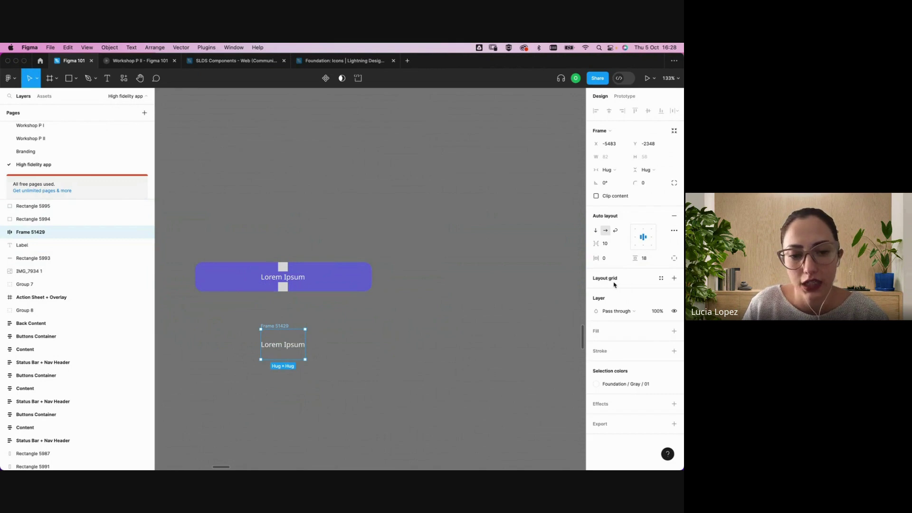
left_click(608, 261)
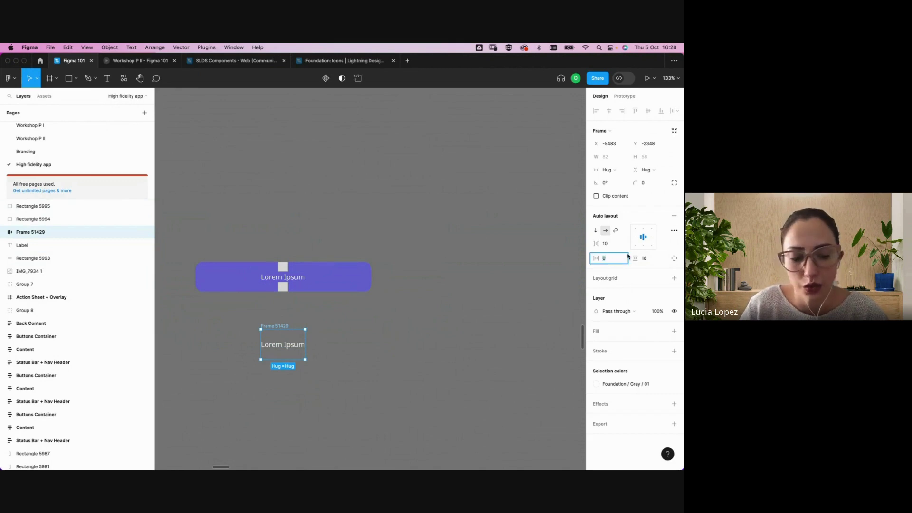
type("18")
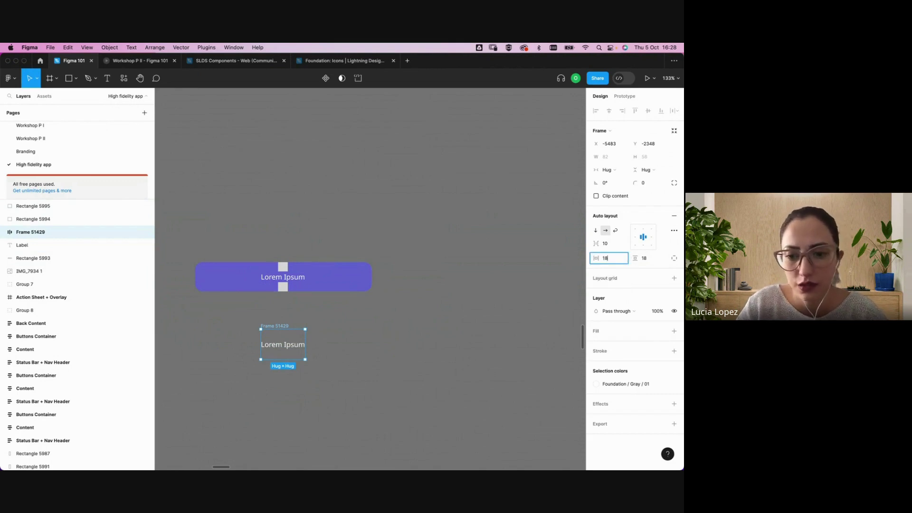
key("Return")
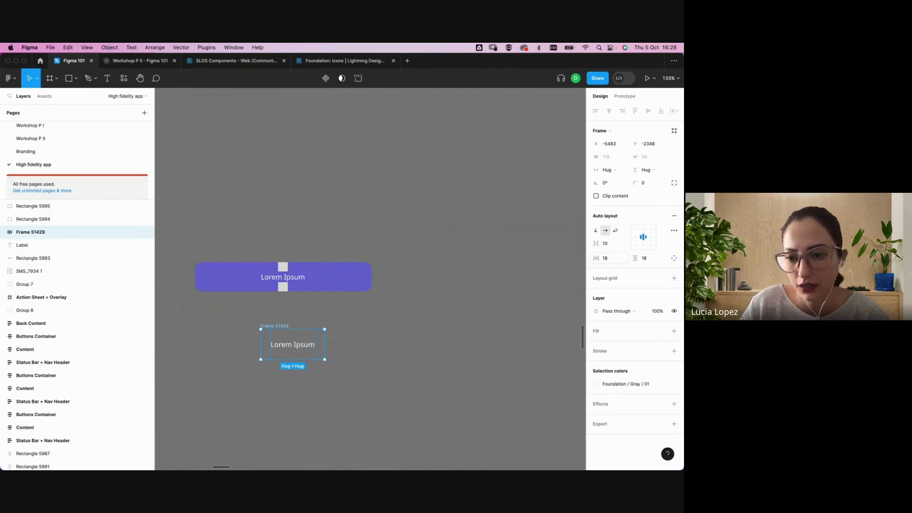
Add a fill to the auto layout frame using the primary violet color style
left_click(335, 385)
left_click(291, 328)
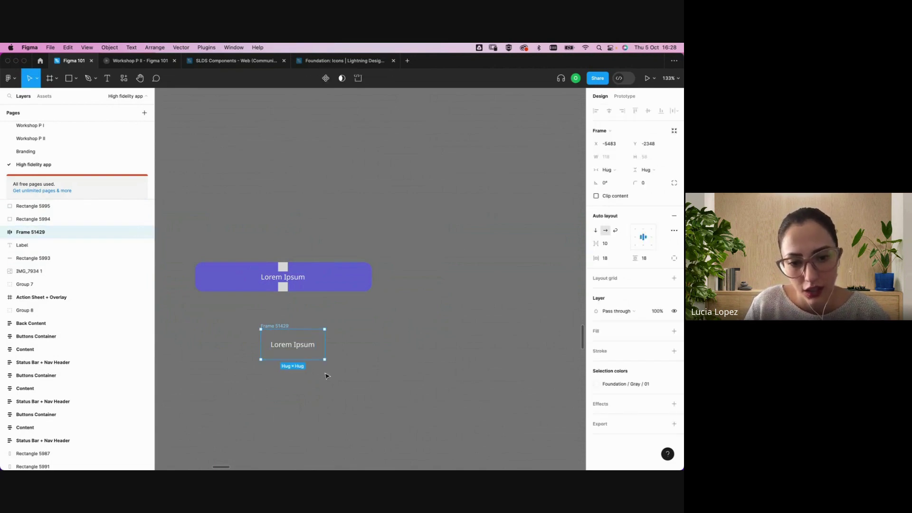
left_click(674, 331)
left_click(662, 331)
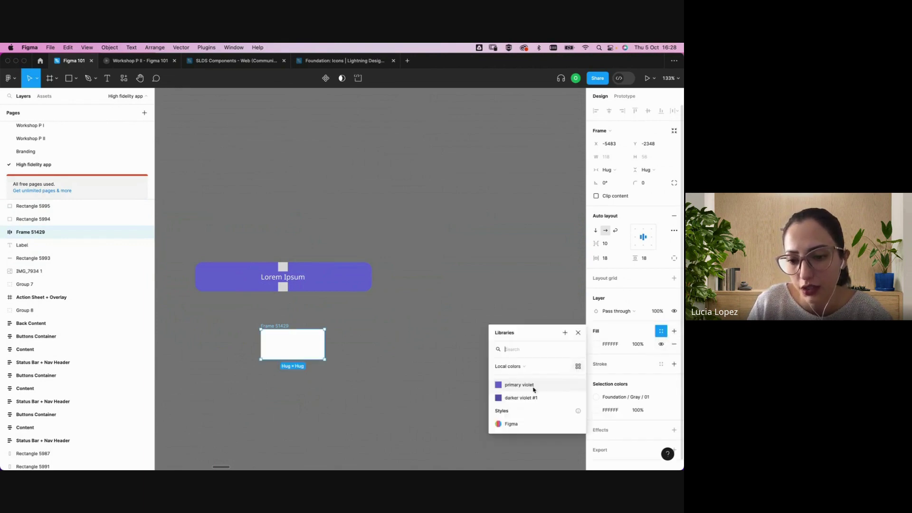
left_click(504, 386)
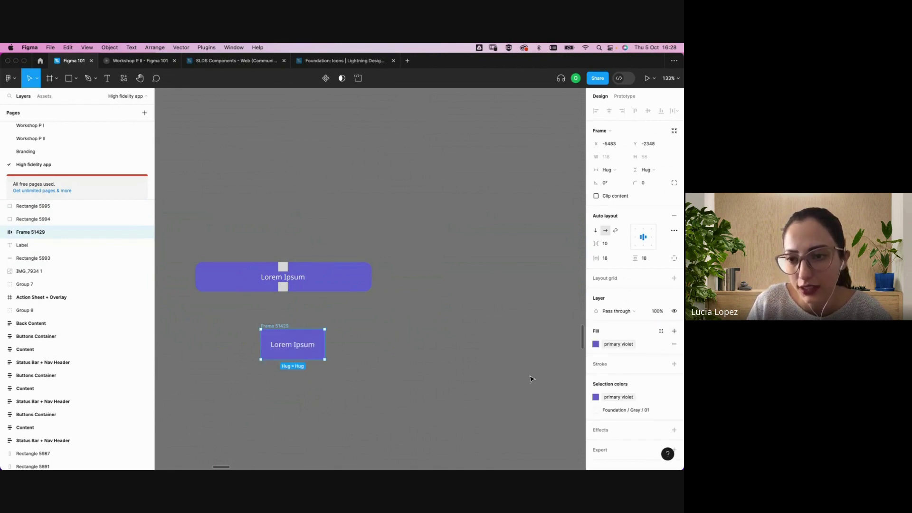
Set the corner radius of the violet auto layout frame to 14
left_click(644, 184)
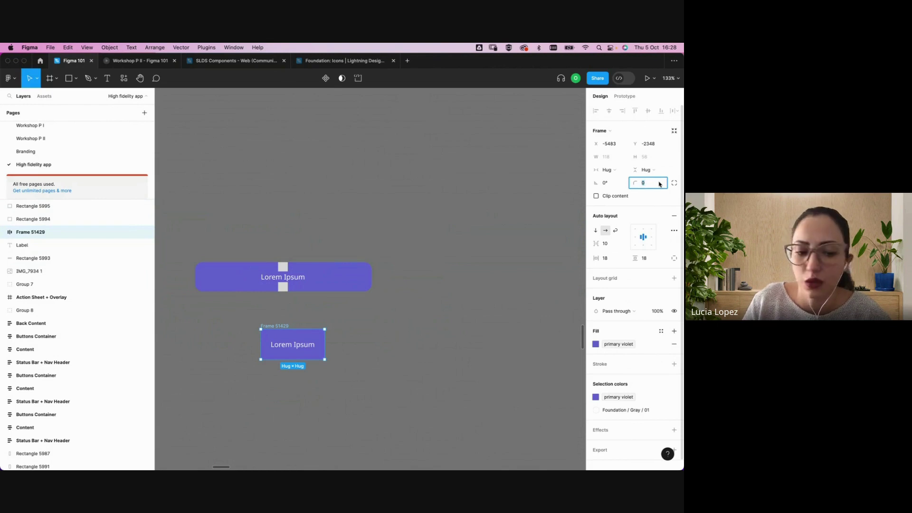
type("14")
key("Return")
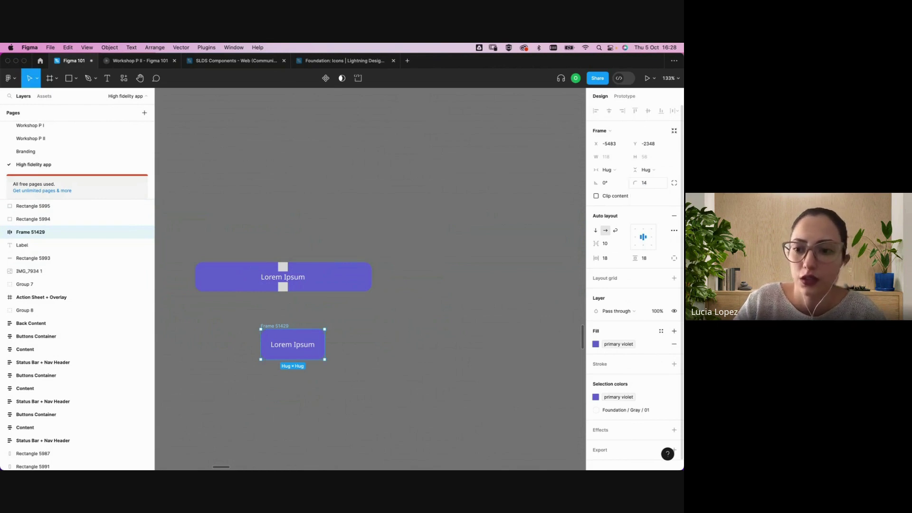
Delete both grey spacer rectangles above and below the label on the wide violet rectangle
left_click(283, 287)
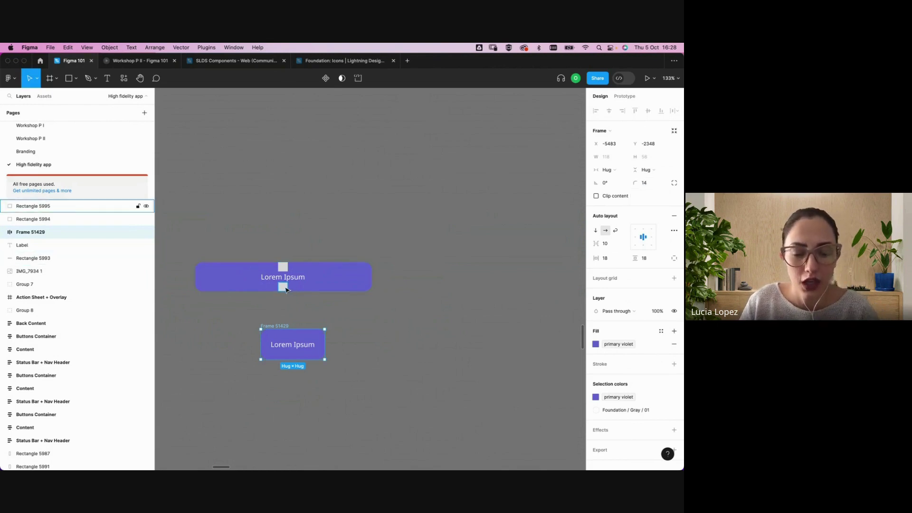
left_click(284, 269, "shift")
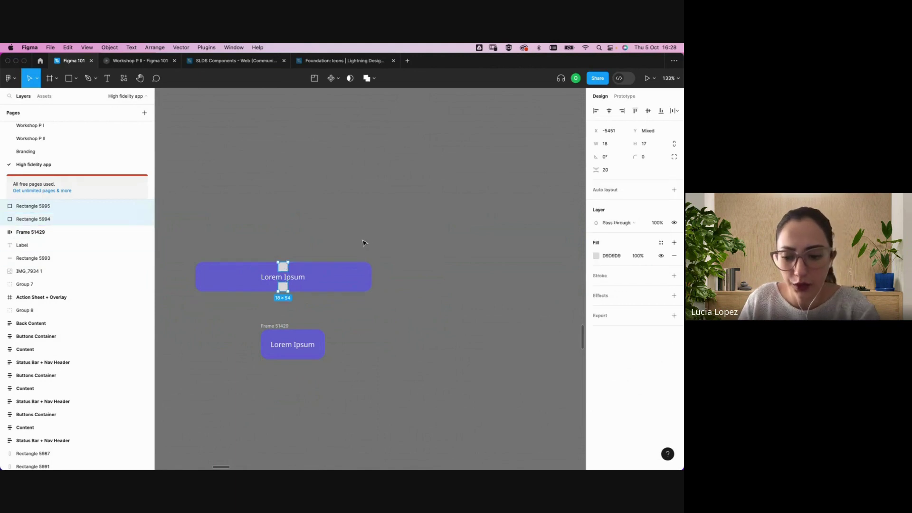
key("Delete")
Keep the auto layout button's width at Hug contents and move the button about 5 left and 22 up
left_click(278, 326)
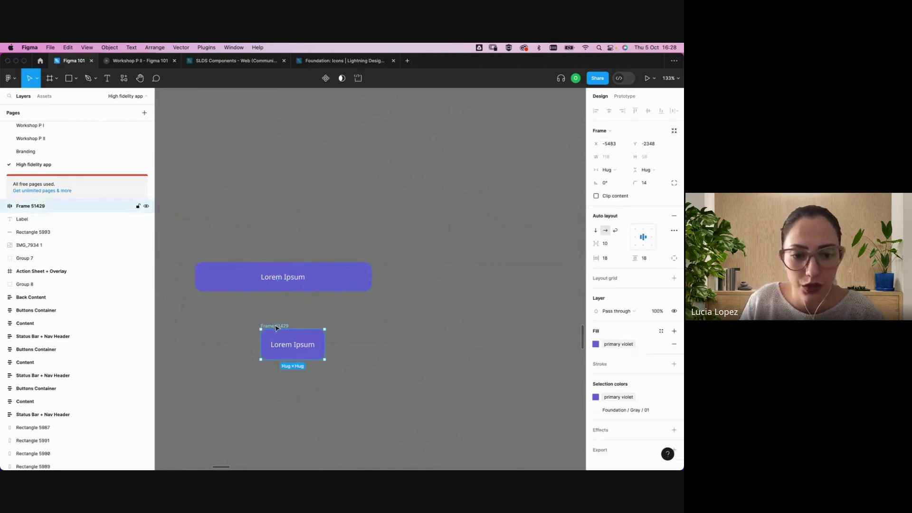
left_click(295, 351)
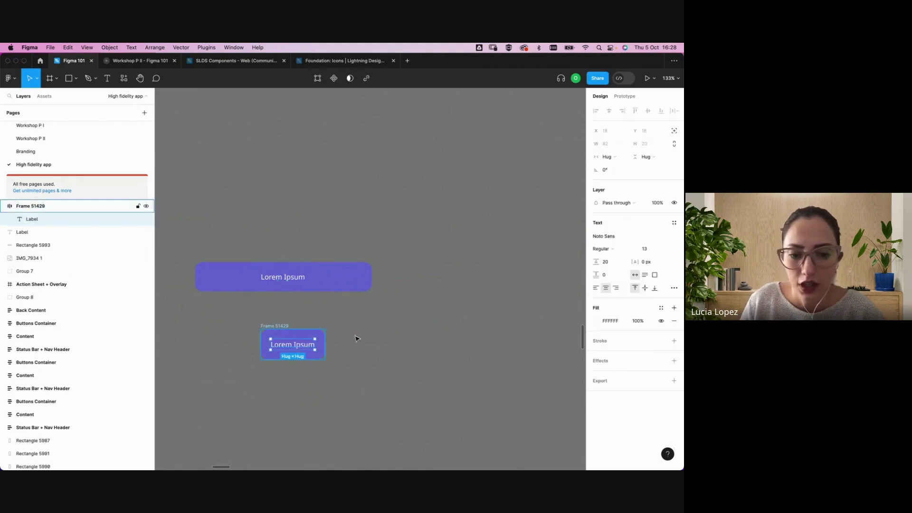
left_click(316, 315)
left_click(279, 329)
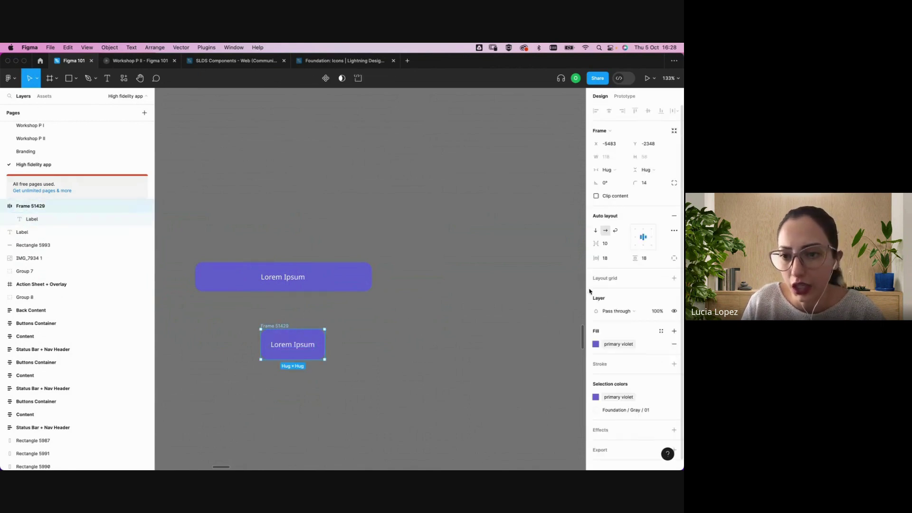
left_click(608, 171)
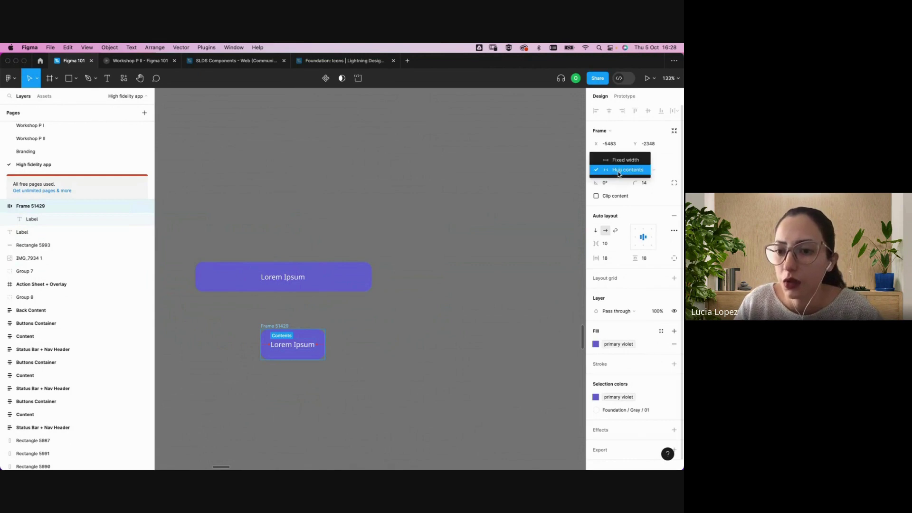
left_click(627, 170)
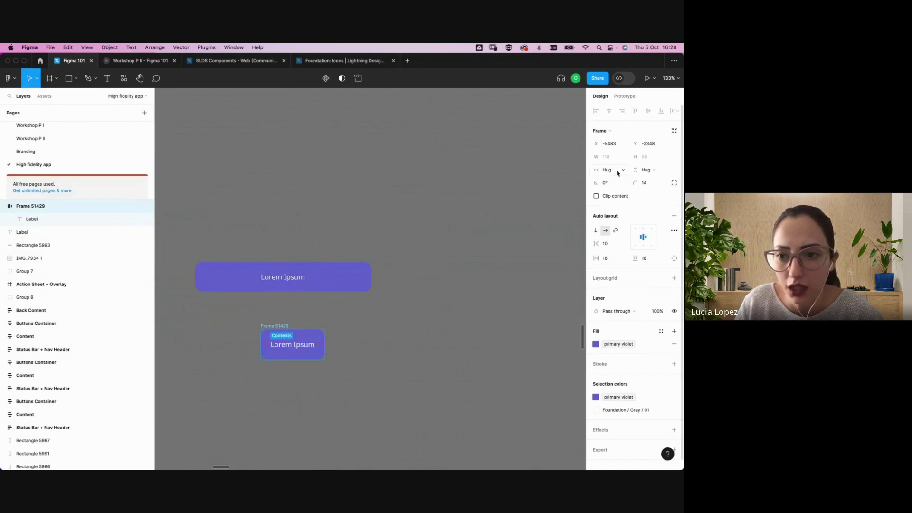
mouse_move(282, 328)
left_mouse_down()
mouse_move(265, 318)
mouse_move(275, 316)
left_mouse_up()
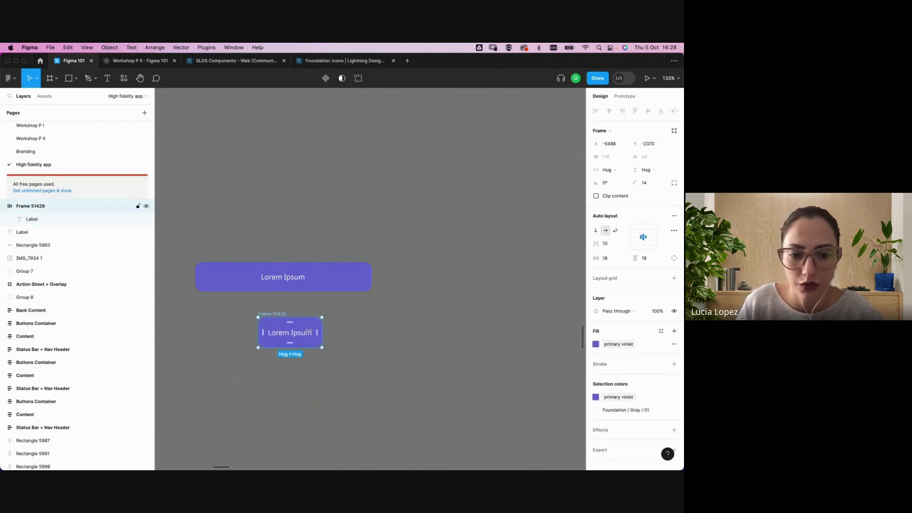
scroll(287, 336, "up", 5)
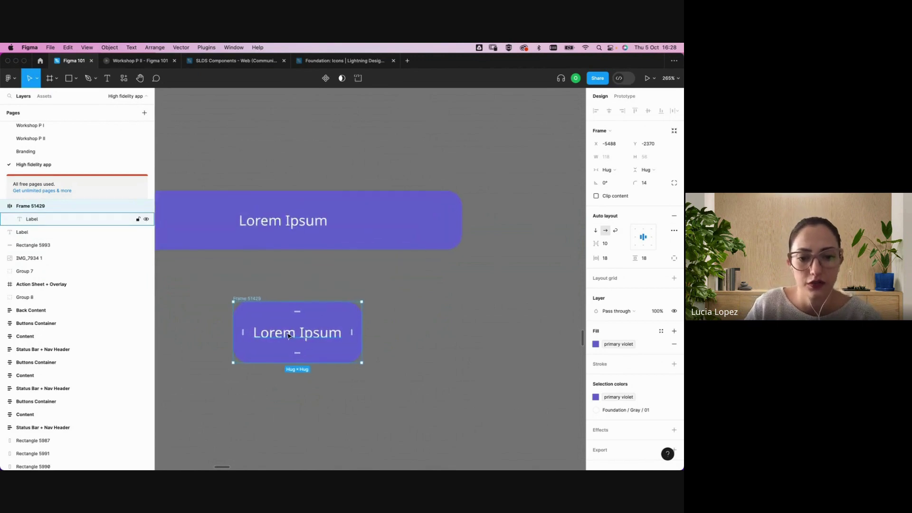
scroll(287, 335, "left", 3)
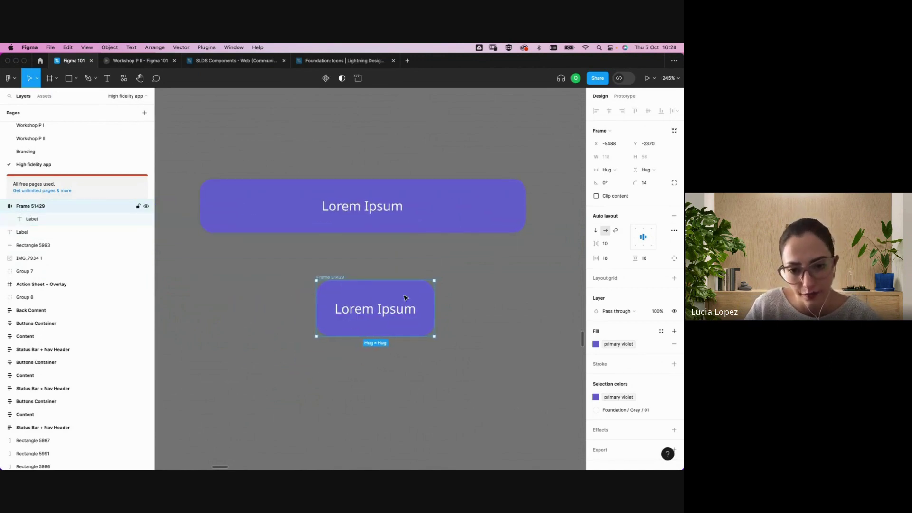
scroll(402, 298, "right", 2)
double_click(379, 305)
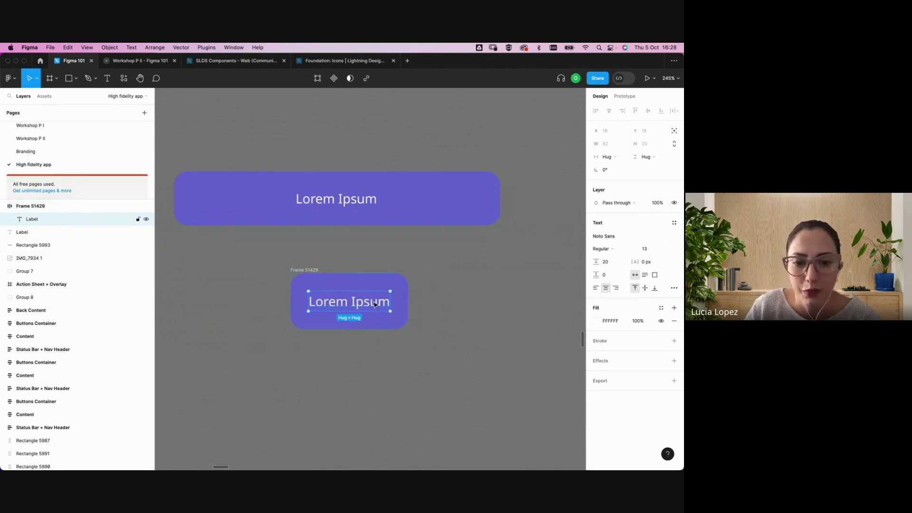
key("cmd+v")
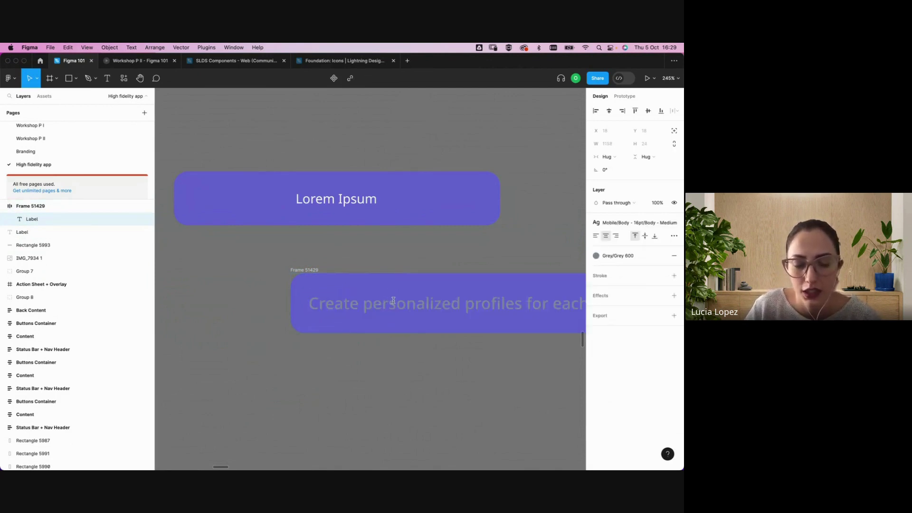
key("cmd+z")
Paste the copied "Create personalized profiles for each of your beloved pets" text directly after "Lorem Ipsum" in the auto layout button's label
left_click(387, 304)
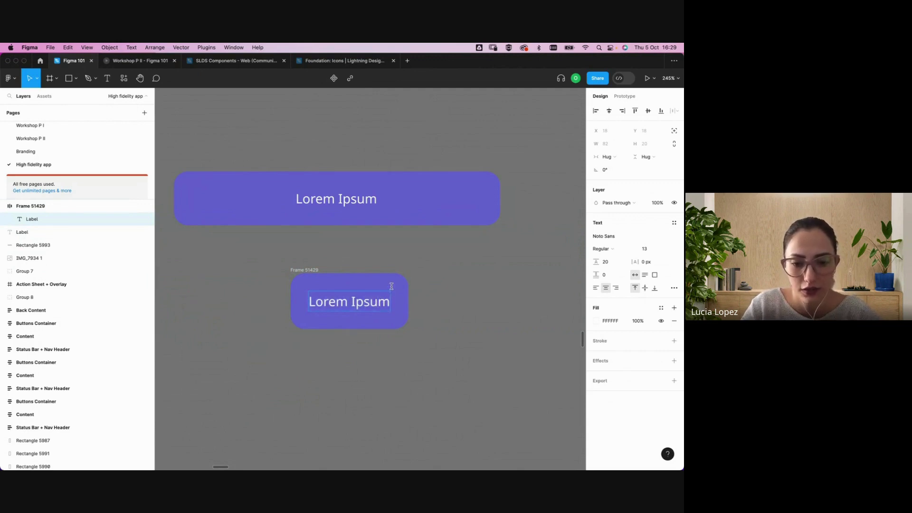
key("super+v")
key("Escape")
scroll(279, 278, "down", 5)
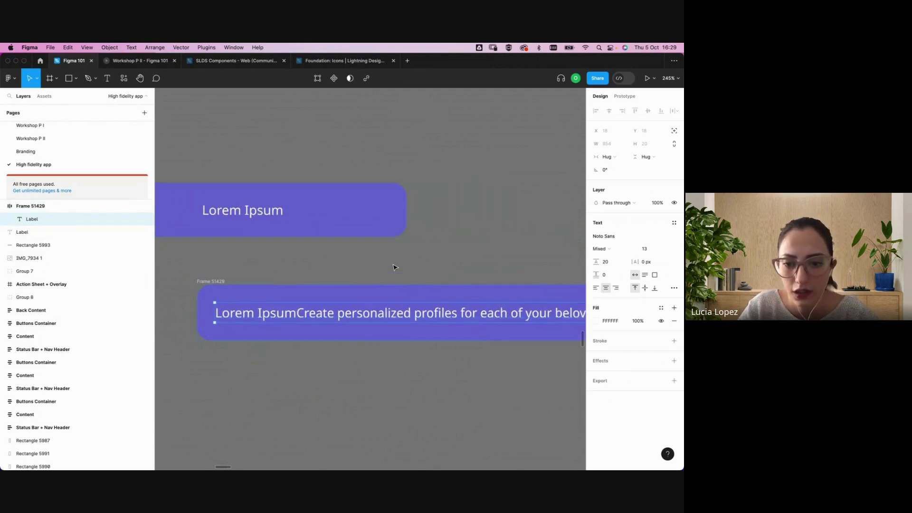
Insert a space between "Lorem Ipsum" and "Create" in the auto layout button's label, and select the whole button frame
double_click(340, 292)
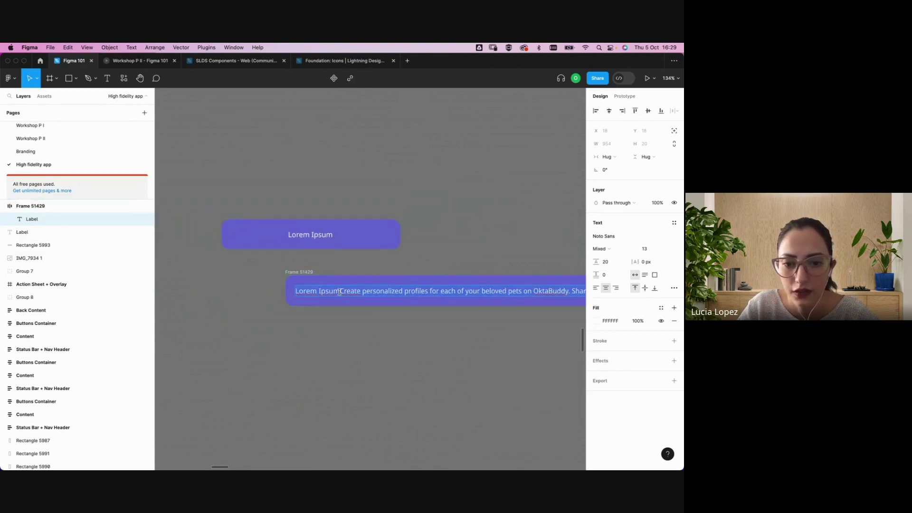
key("Escape")
scroll(266, 298, "down", 5)
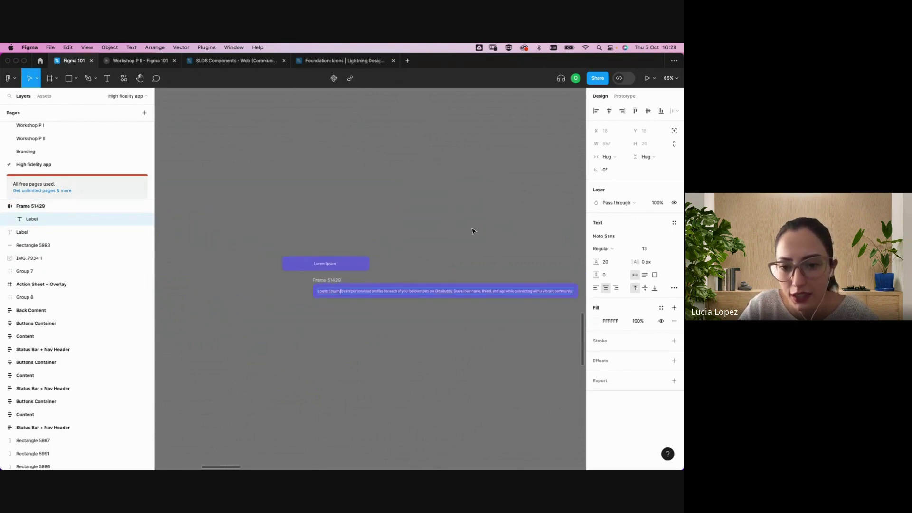
scroll(463, 252, "right", 1)
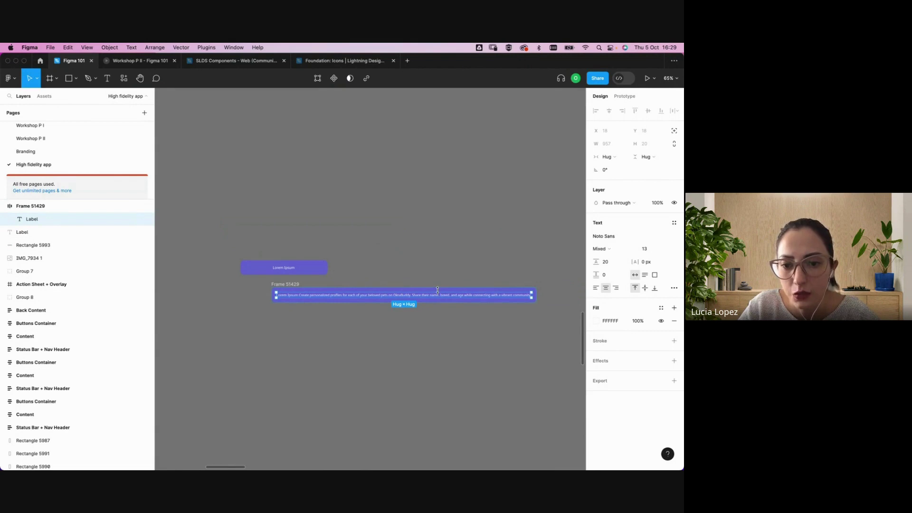
left_click(442, 288)
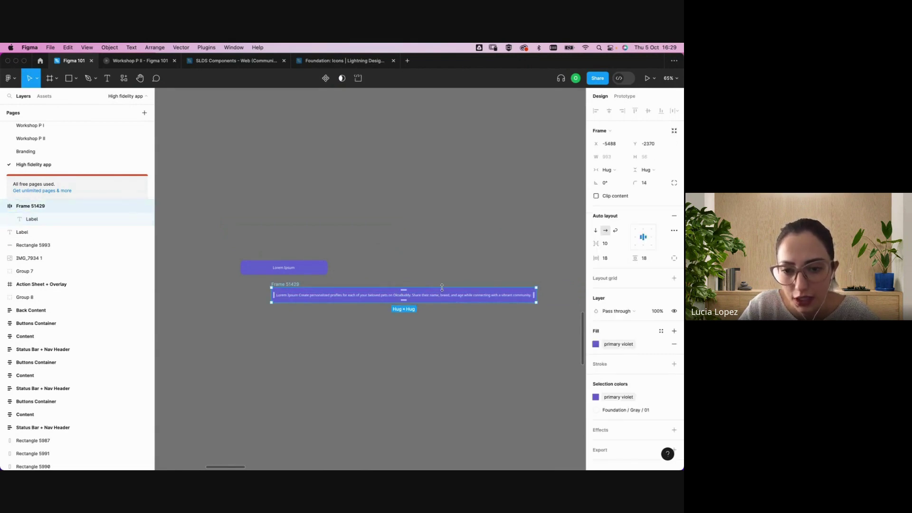
Replace the "Lorem Ipsum" label on the plain violet rectangle with the copied "Create personalized profiles for each of your beloved pets" text
left_click(286, 269)
double_click(284, 267)
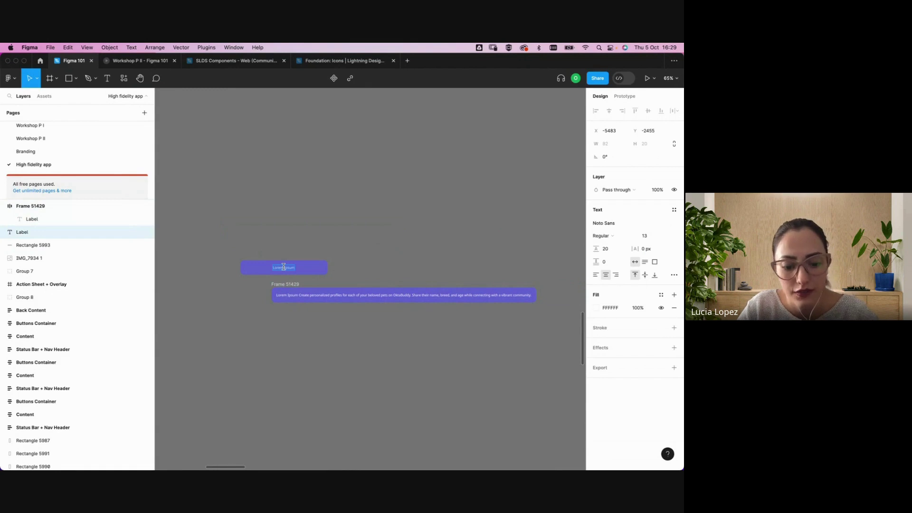
key("Escape")
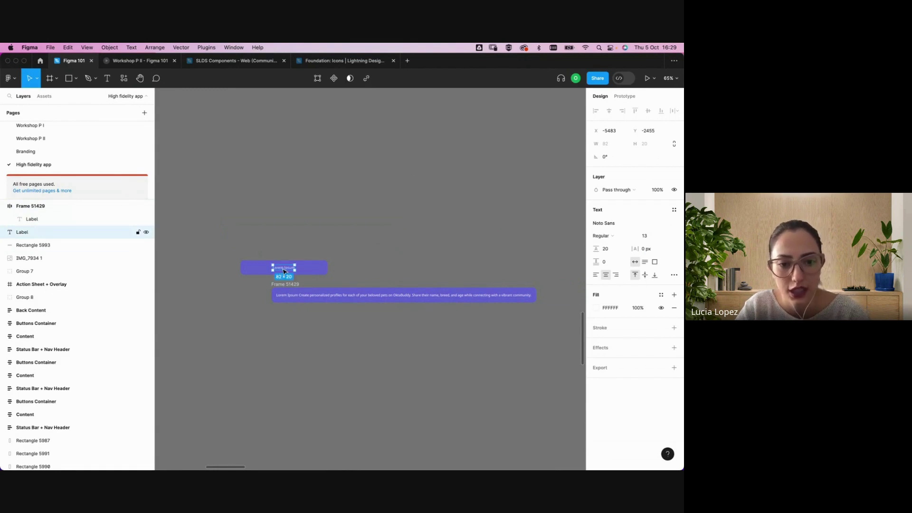
left_click(320, 225)
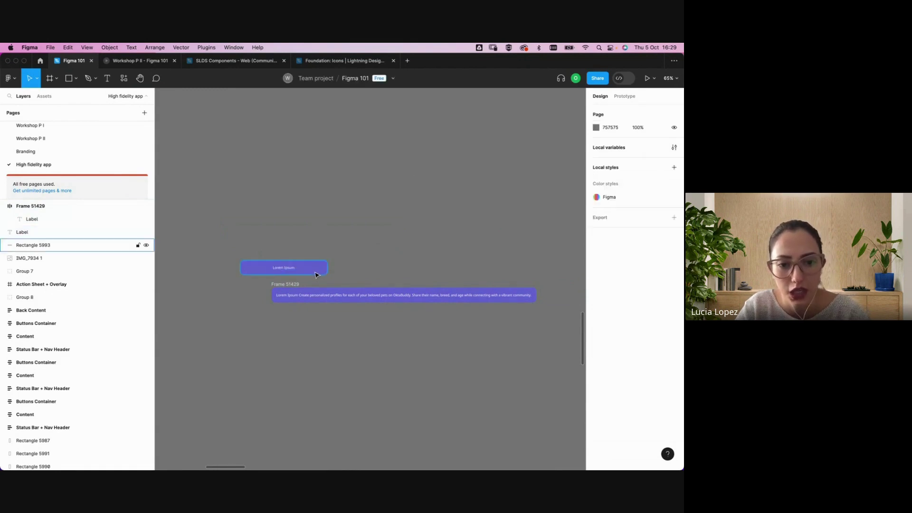
left_click(317, 275)
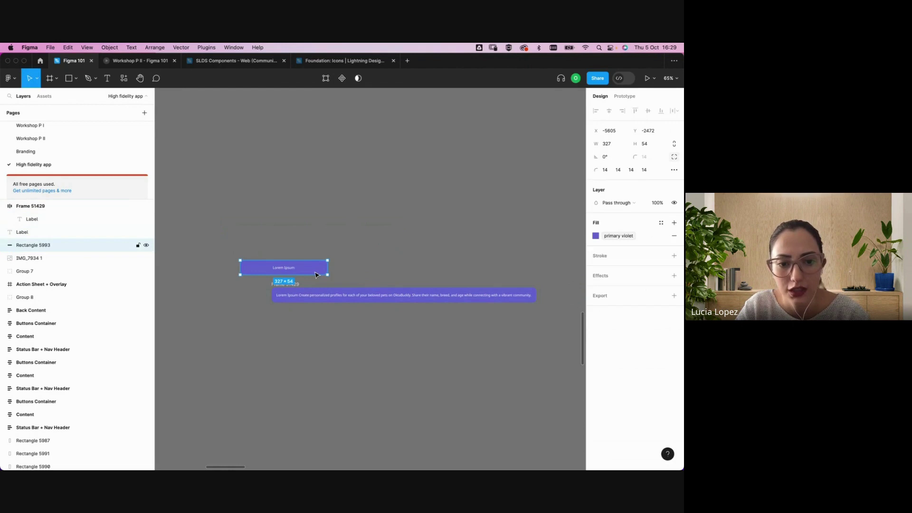
left_click(289, 270)
double_click(288, 269)
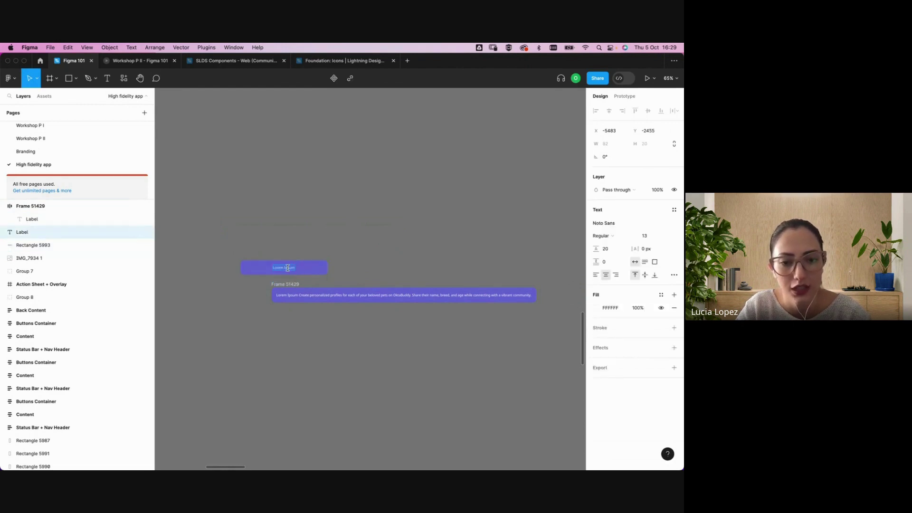
type("Create personalized profiles for each of your beloved pets on OktaBuddy. Share their name, breed, and age while connecting with a vibrant community.")
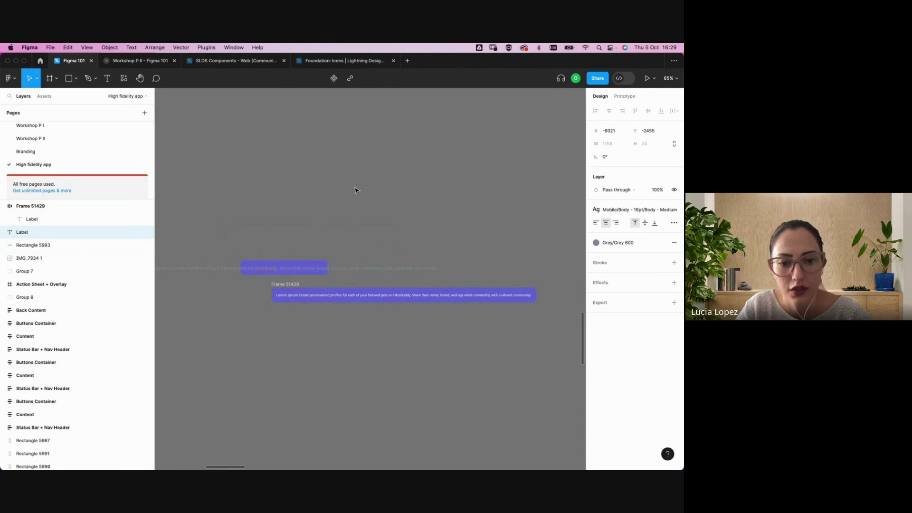
left_click(356, 190)
scroll(357, 190, "down", 3)
right_click(357, 191)
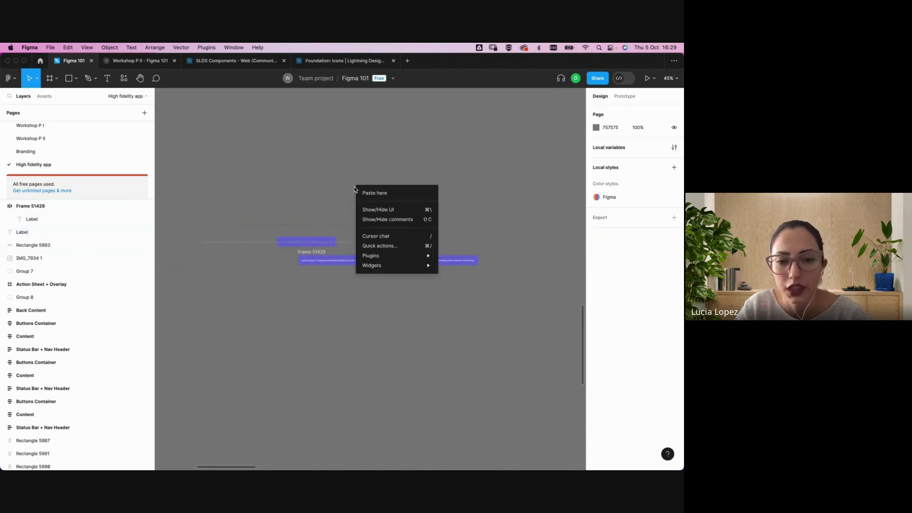
left_click(321, 197)
scroll(365, 242, "up", 1)
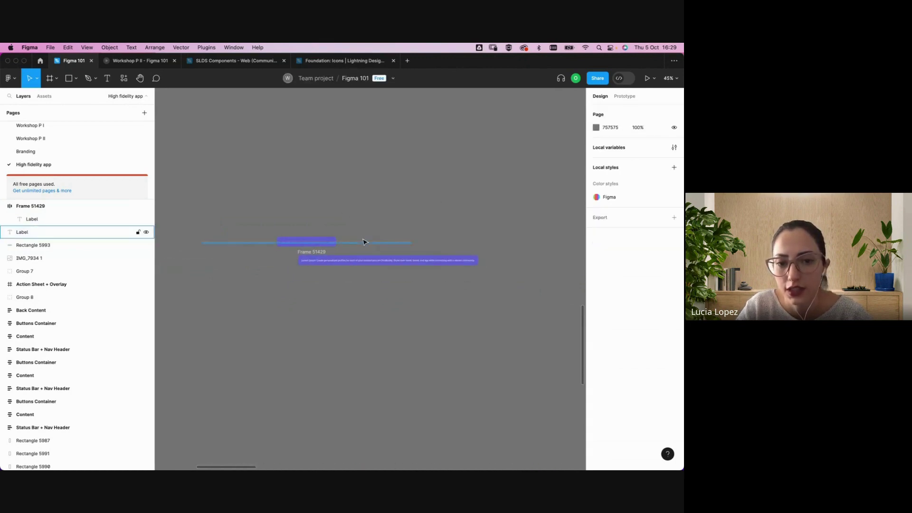
Undo the text replacement in the plain rectangle button's label
left_click(365, 242)
key("Escape")
left_click(364, 243)
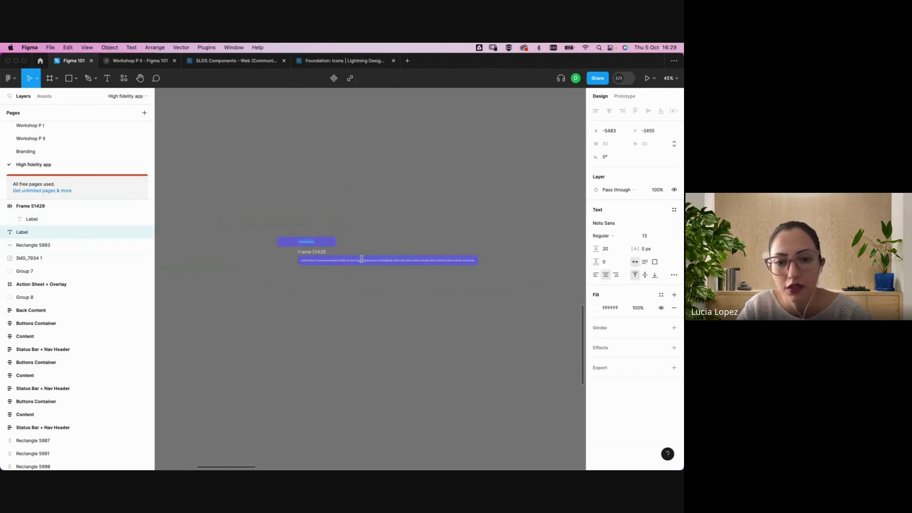
left_click(361, 257)
scroll(400, 224, "up", 3)
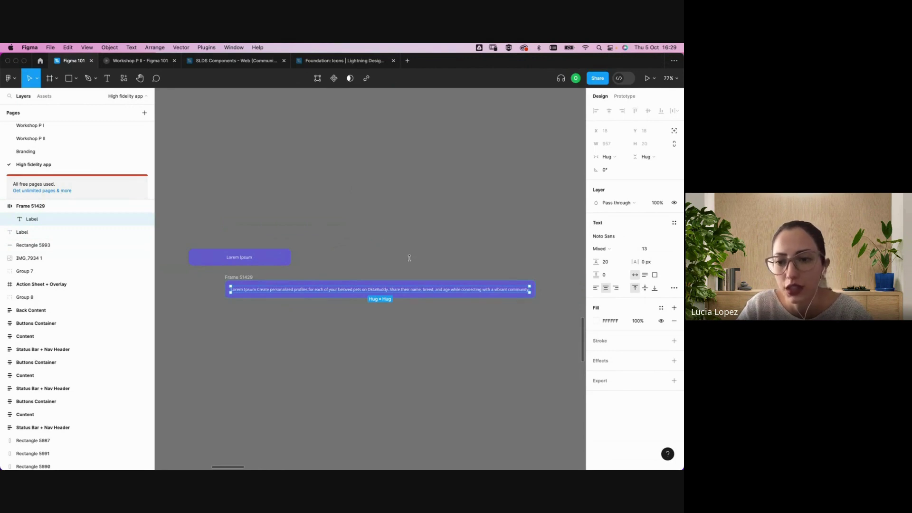
key("Escape")
key("Tab")
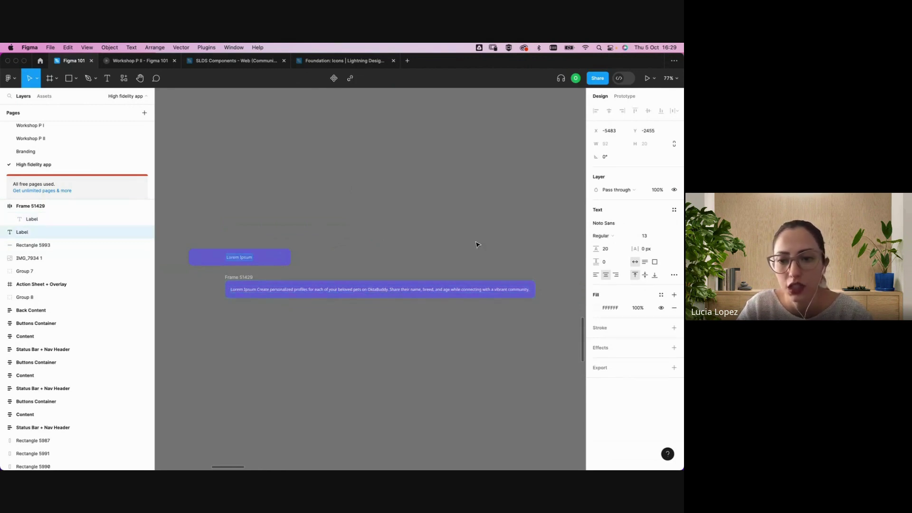
key("Tab")
key("Escape")
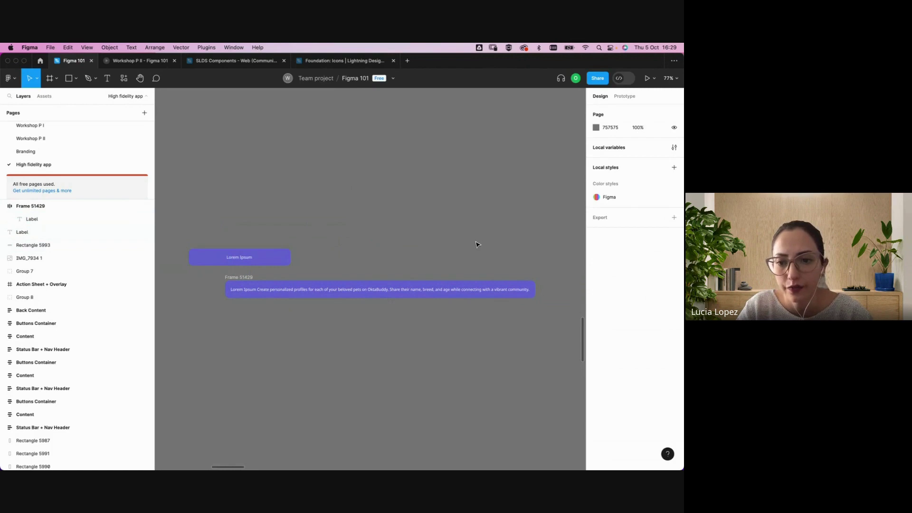
key("shift+Tab")
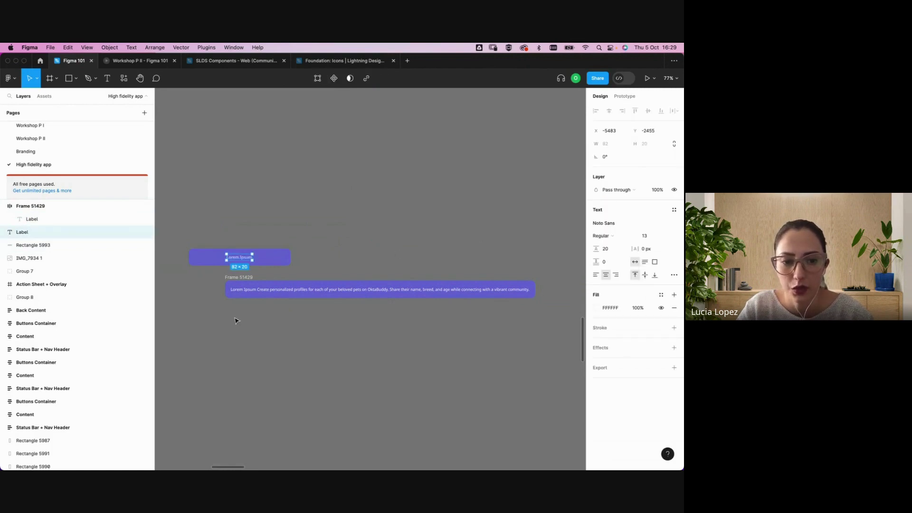
left_click(250, 281)
left_click(258, 289)
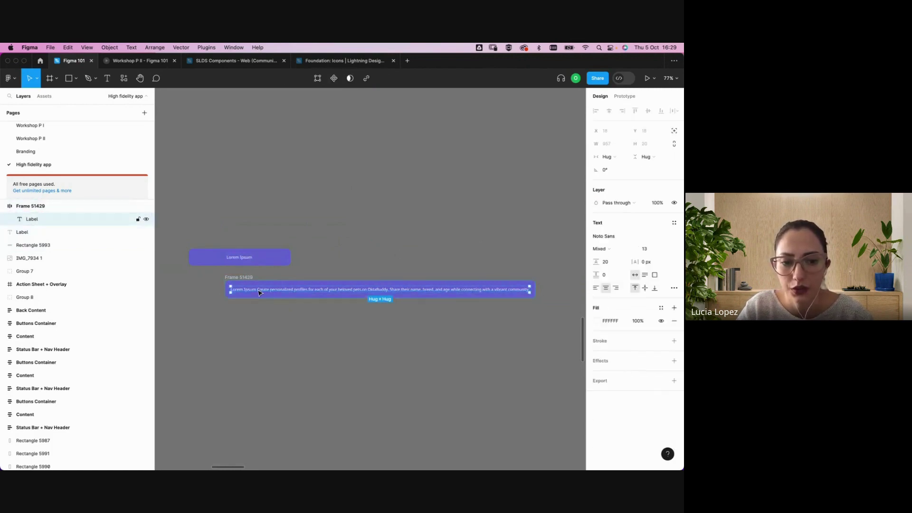
key("Return")
key("Escape")
key("Escape")
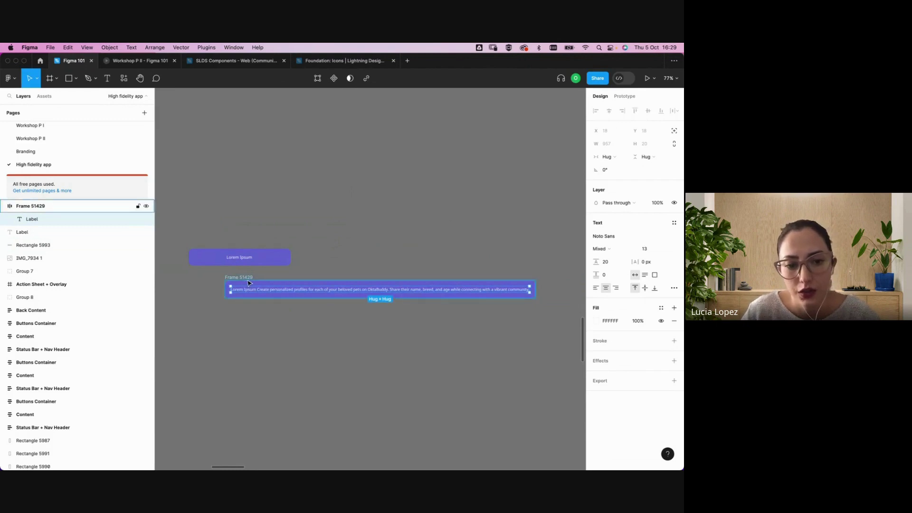
Set the width of the label inside the auto layout button to Fill container
left_click(505, 291)
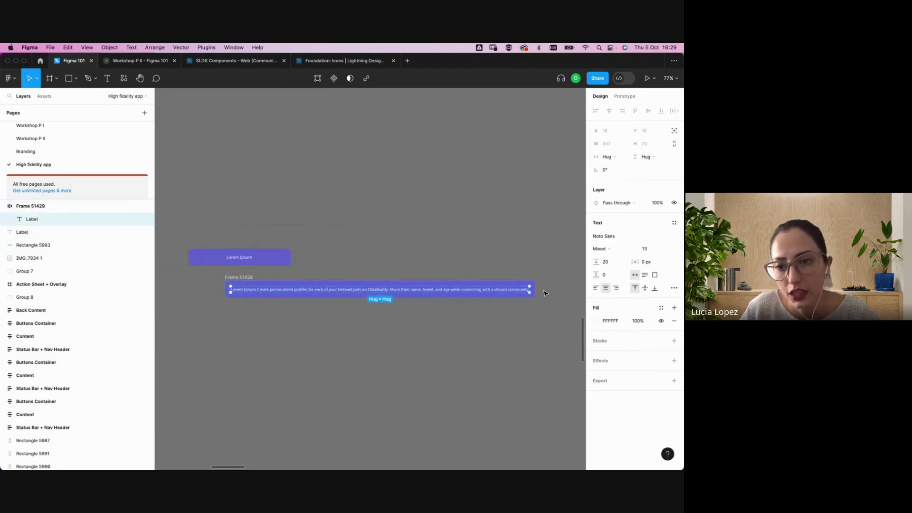
left_click(616, 157)
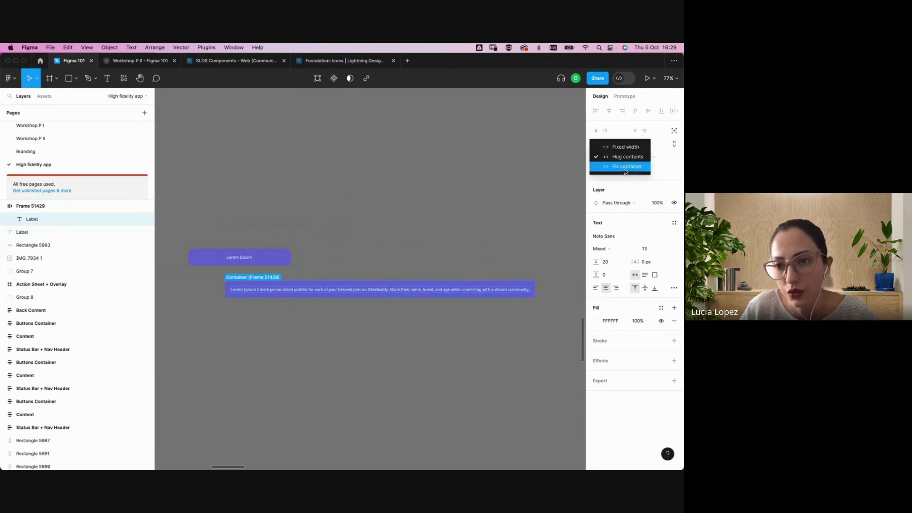
left_click(625, 169)
left_click(508, 238)
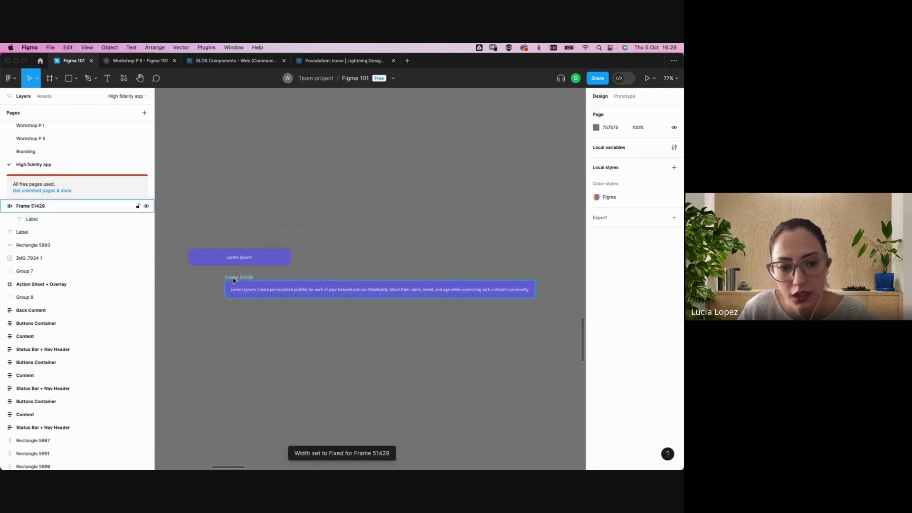
Try narrowing the auto layout button frame to about 733 wide, and undo the resize
left_click(366, 282)
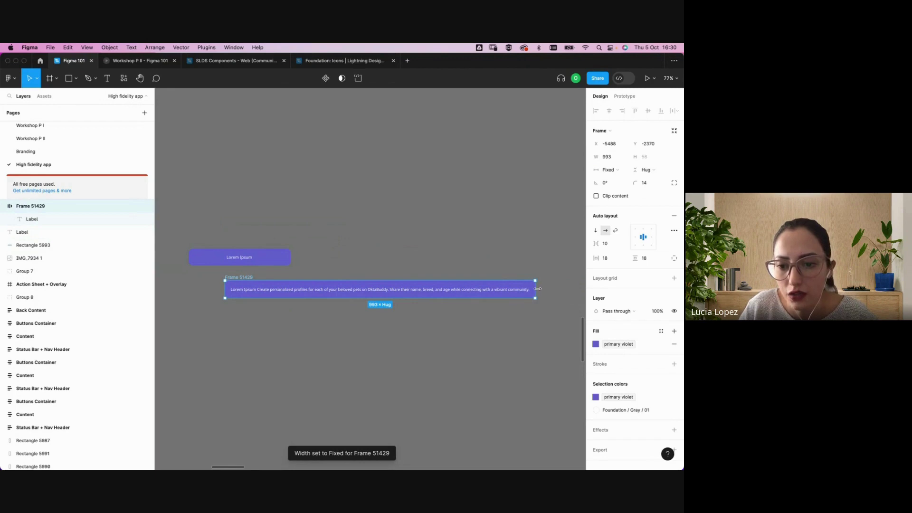
left_click_drag(538, 289, 454, 290)
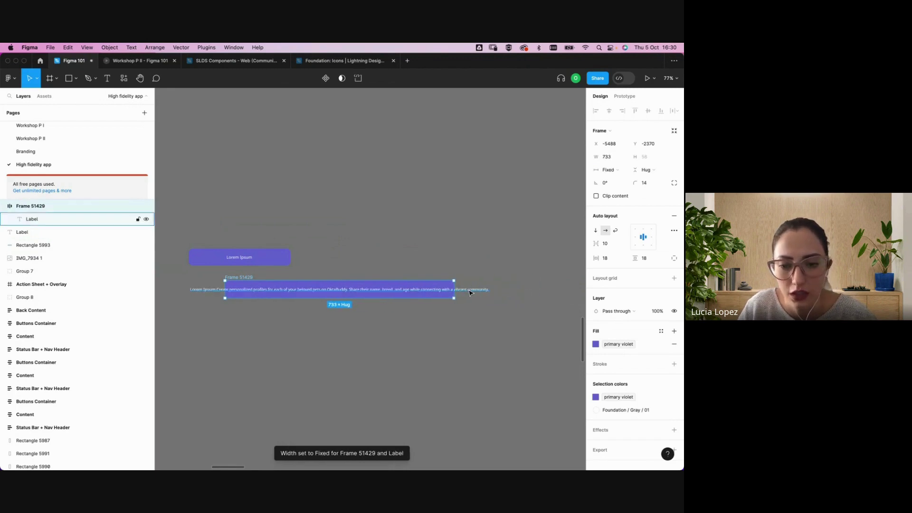
key("super+z")
Set the width of the auto layout button's label to Hug contents
left_click(489, 291)
left_click(618, 156)
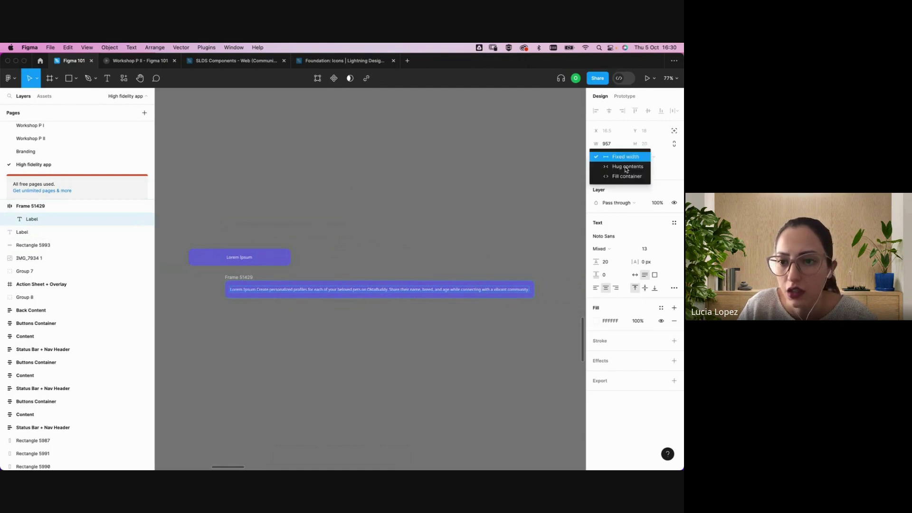
left_click(626, 167)
Narrow the auto layout button frame from its right edge and set its label's width to Fill container so the text wraps
left_click(249, 273)
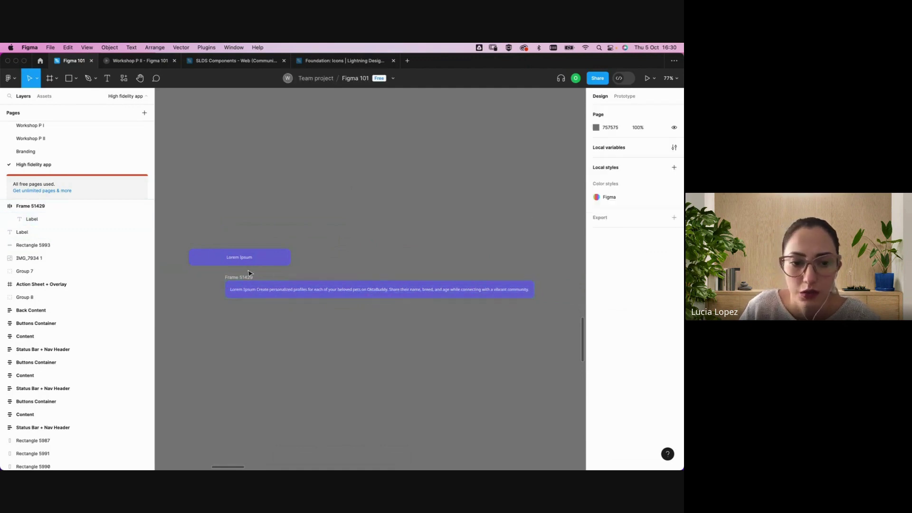
left_click(511, 284)
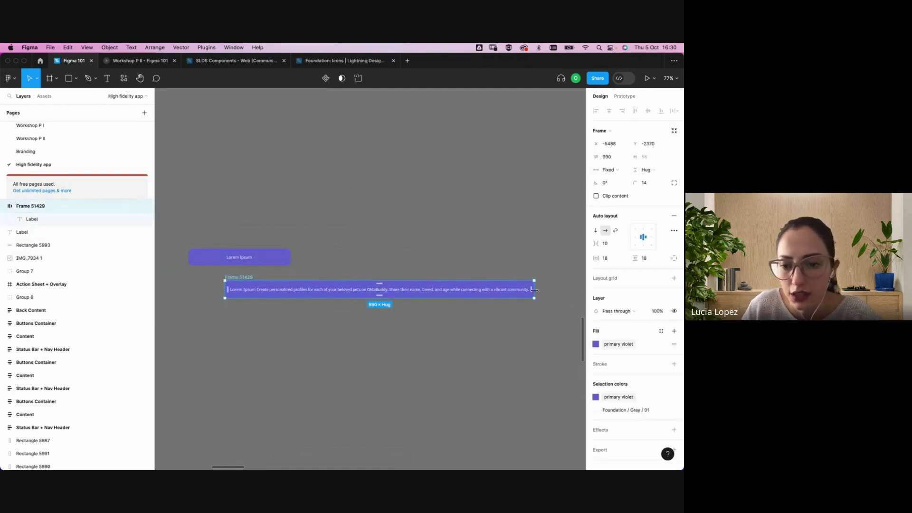
left_click_drag(530, 289, 450, 295)
left_click(478, 292)
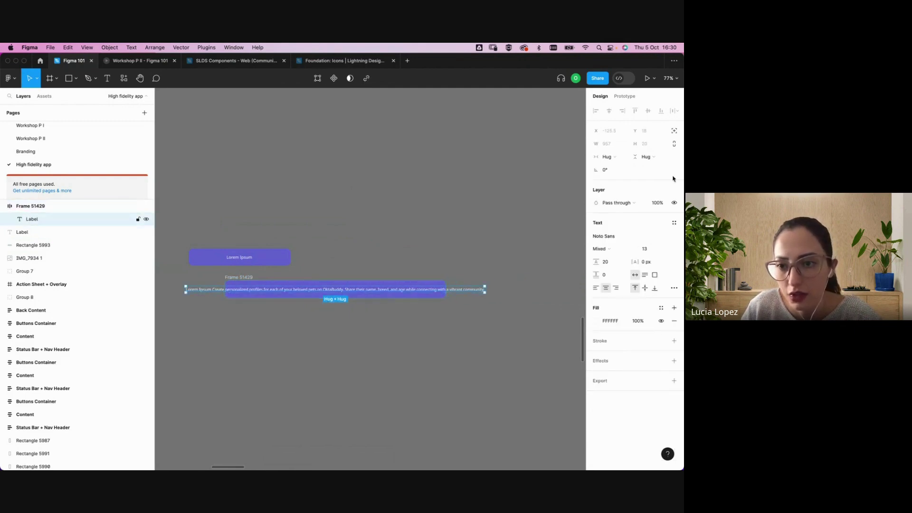
left_click(612, 159)
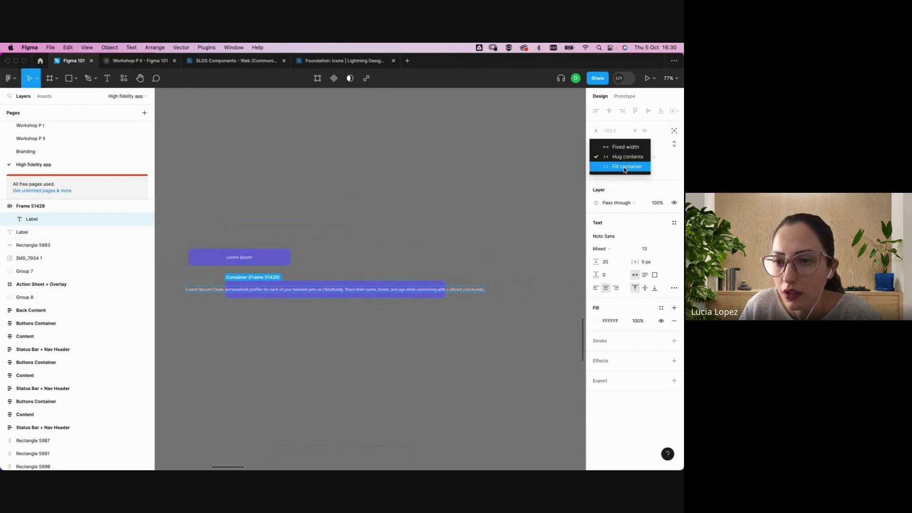
left_click(626, 169)
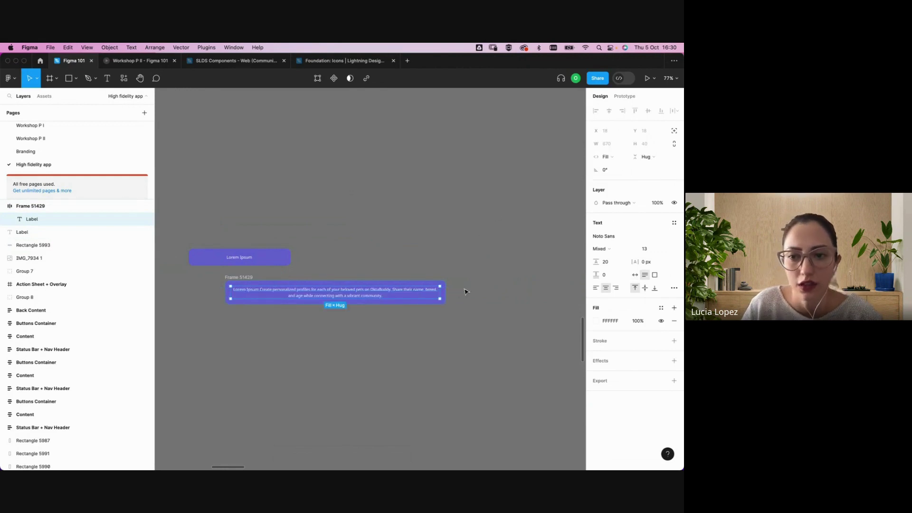
Resize the auto layout button frame to about 709 wide and deselect it
left_click(303, 256)
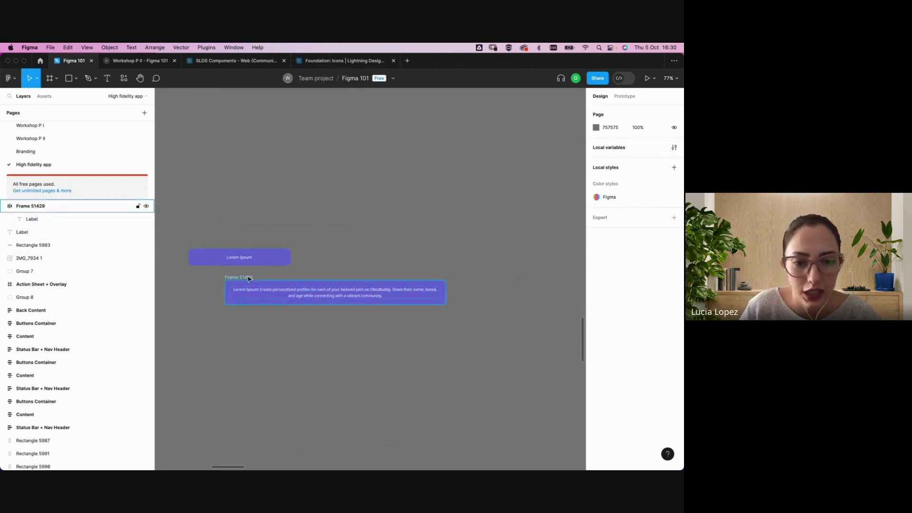
left_click(253, 277)
mouse_move(445, 292)
left_mouse_down()
mouse_move(362, 298)
mouse_move(446, 298)
left_mouse_up()
left_click(505, 251)
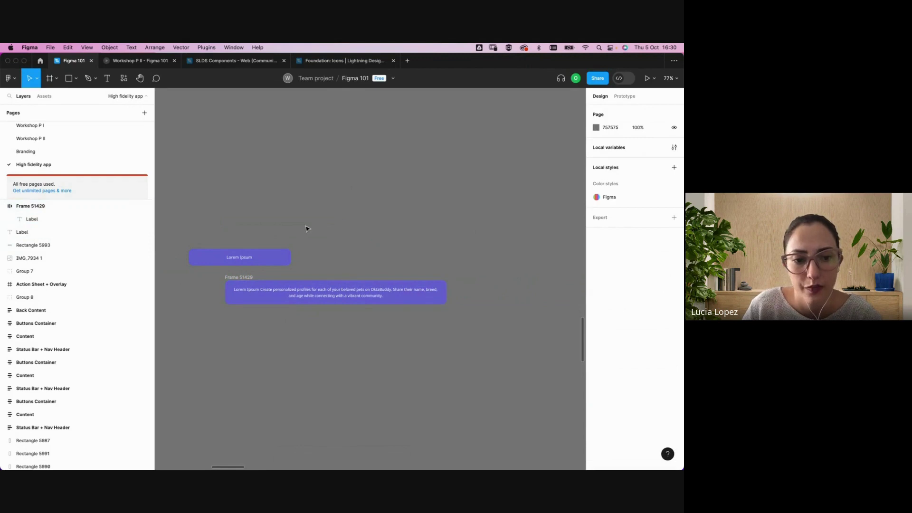
Delete the plain violet rectangle and its separate "Lorem Ipsum" label above the auto layout button
left_click(262, 260)
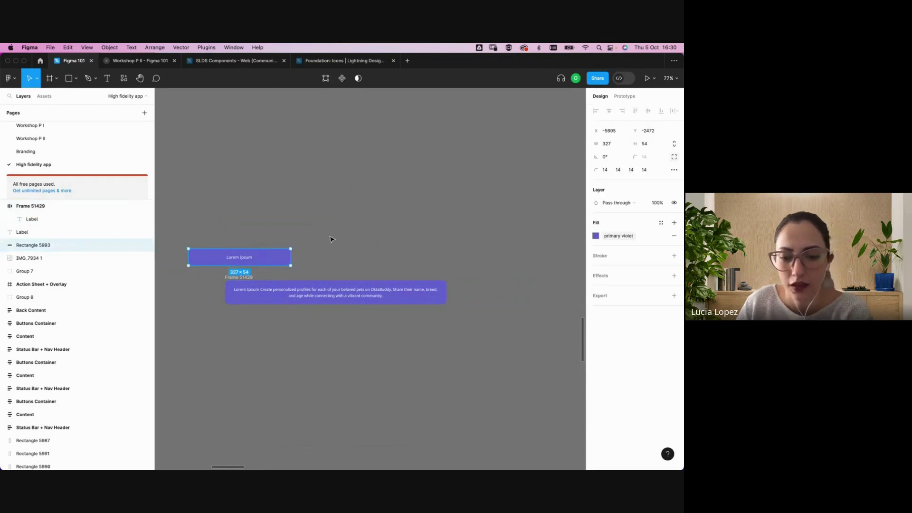
key("Delete")
left_click(296, 290)
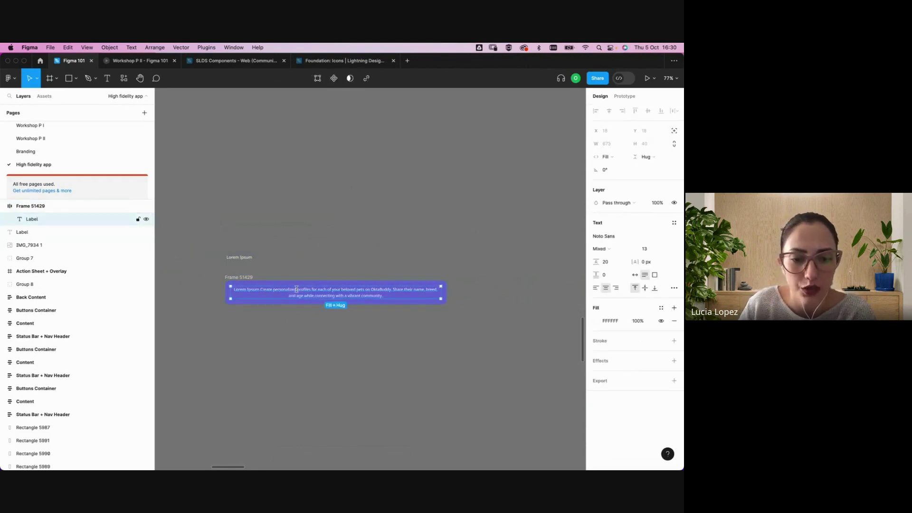
left_click(336, 247)
left_click(255, 258)
key("Delete")
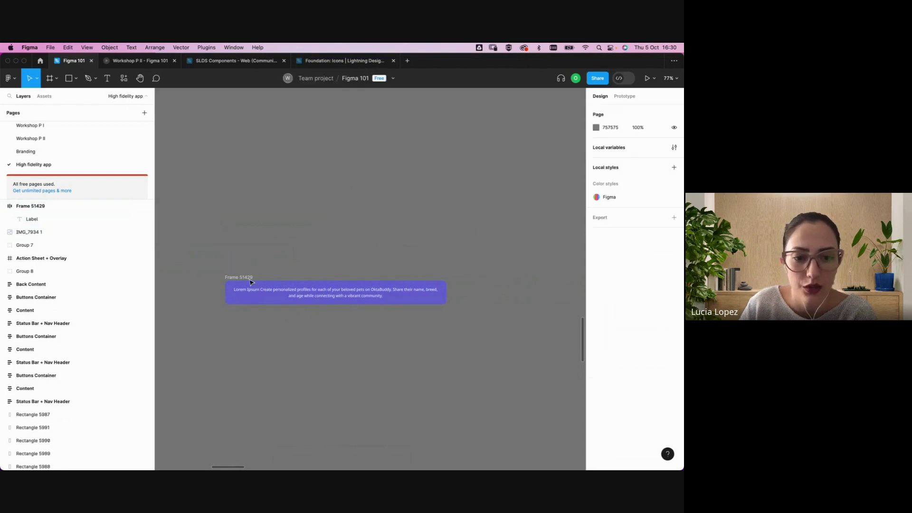
Remove all the text after "Lorem Ipsum" from the auto layout button's label
left_click(263, 295)
left_click(262, 296)
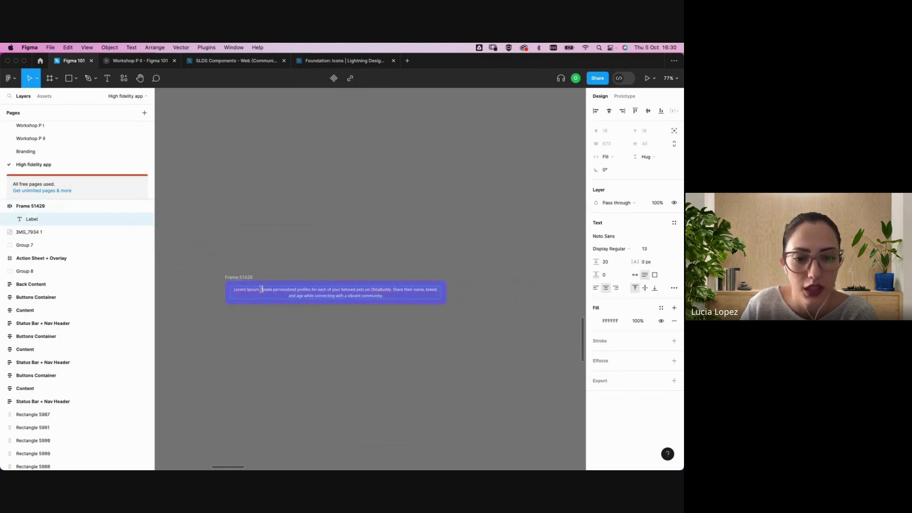
left_click_drag(314, 289, 383, 297)
key("BackSpace")
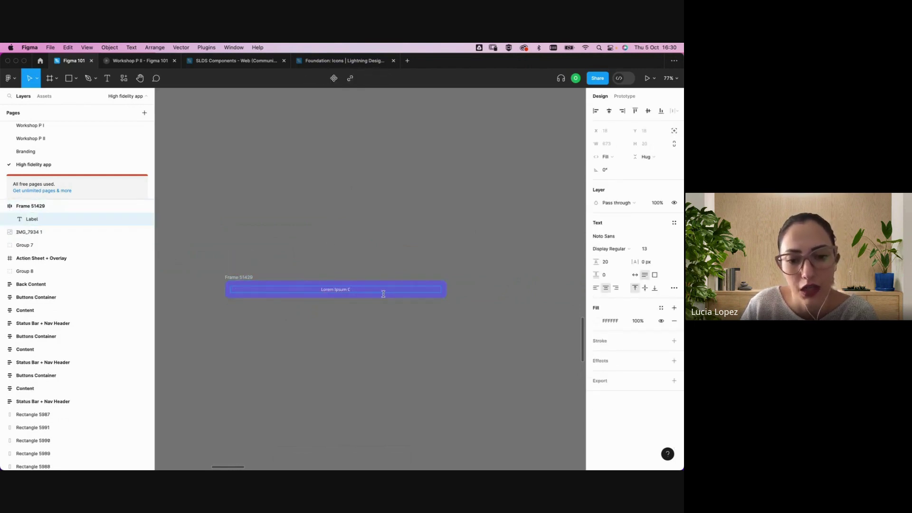
key("Escape")
Select the auto layout button frame and set its width to Hug contents
key("Escape")
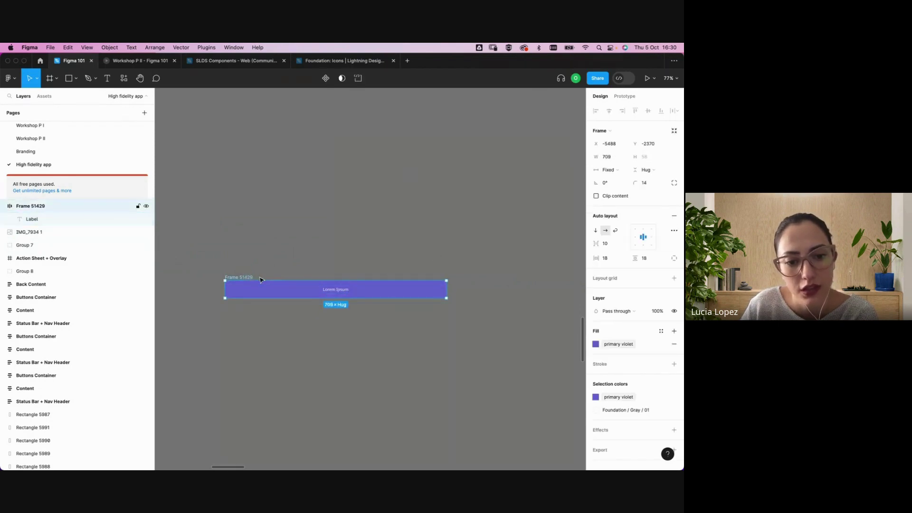
left_click(609, 170)
left_click(622, 182)
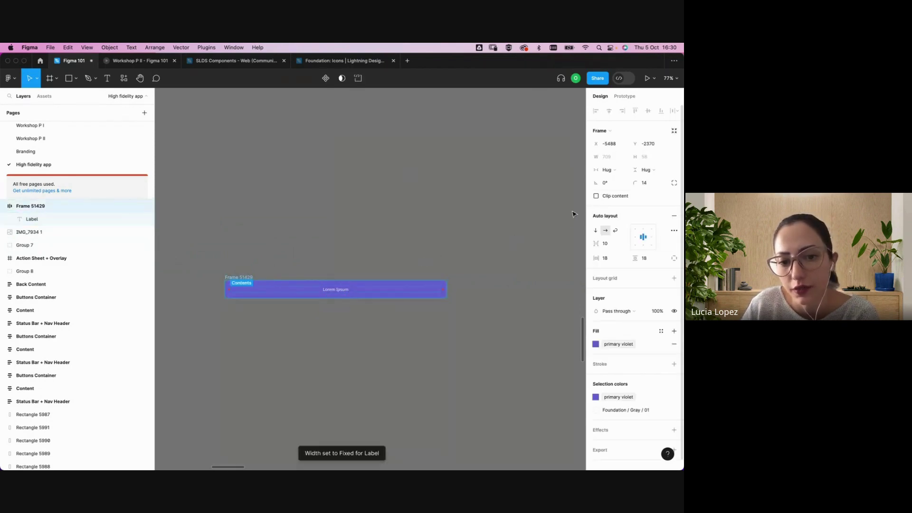
Set the label inside the auto layout button to auto width so it hugs its text, and deselect it
key("Return")
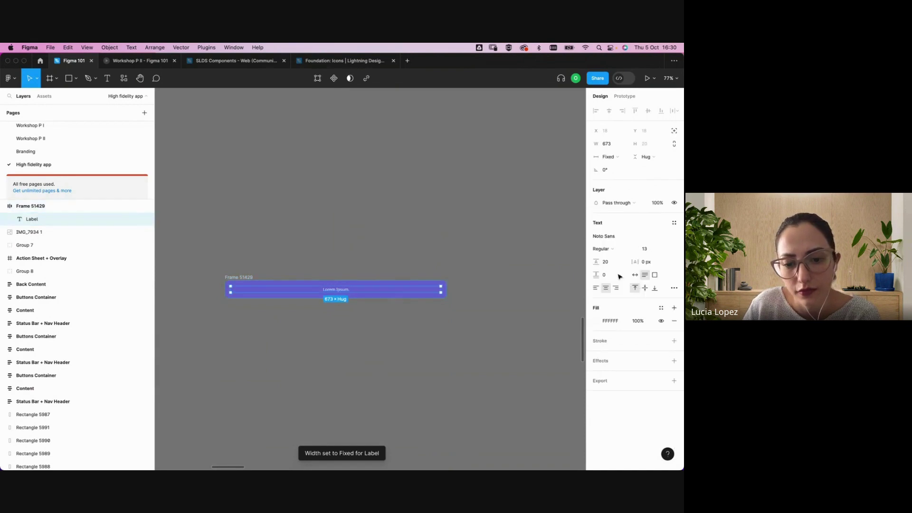
left_click(634, 277)
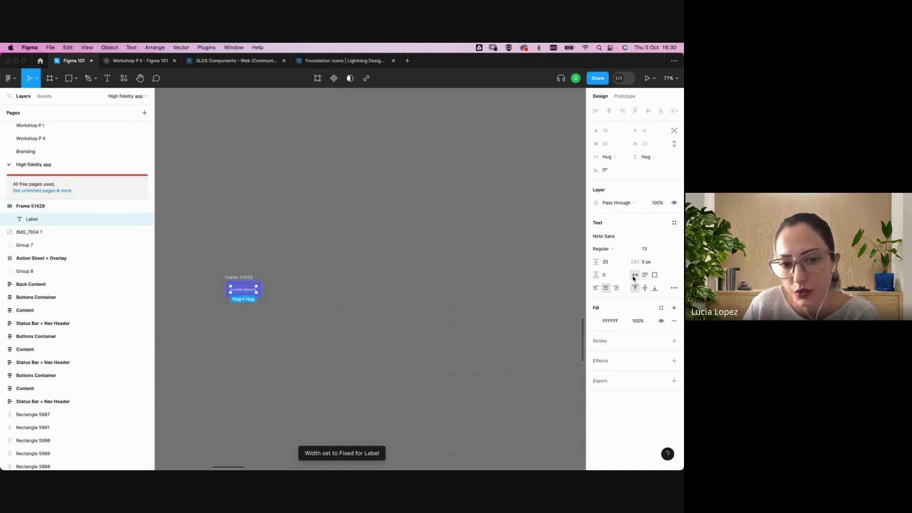
left_click(292, 302)
scroll(253, 312, "left", 2)
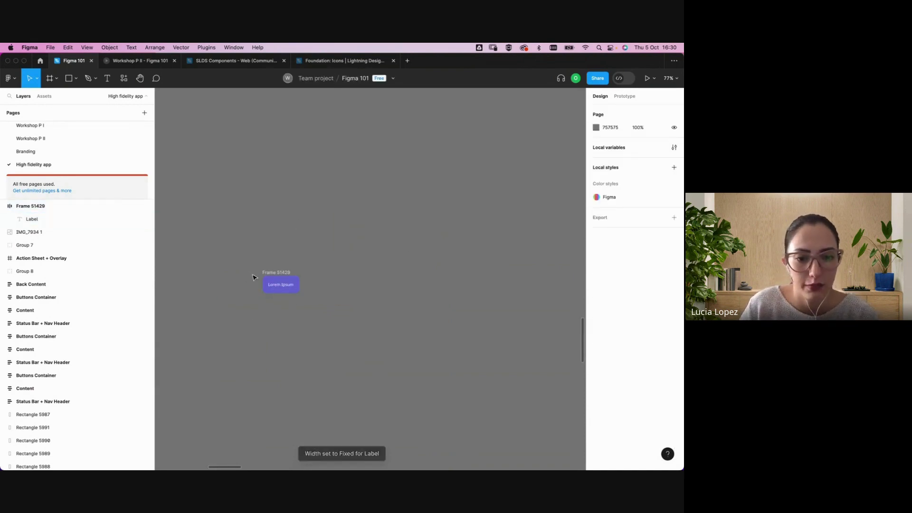
Rename the auto layout button frame as Primary
double_click(283, 272)
type("B")
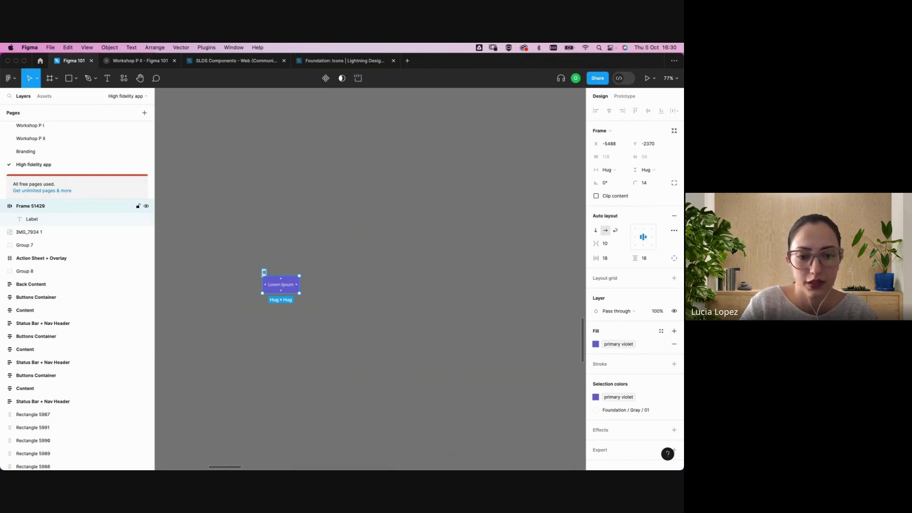
type("rimary")
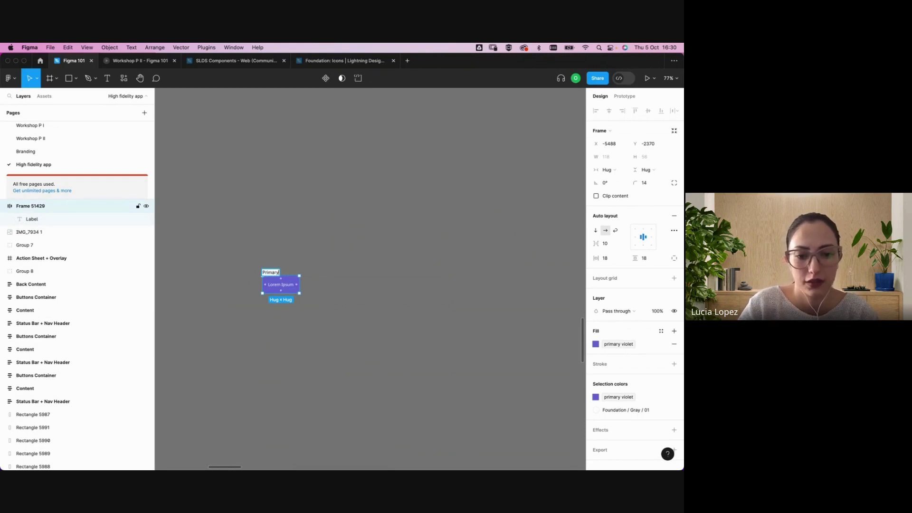
left_click(306, 217)
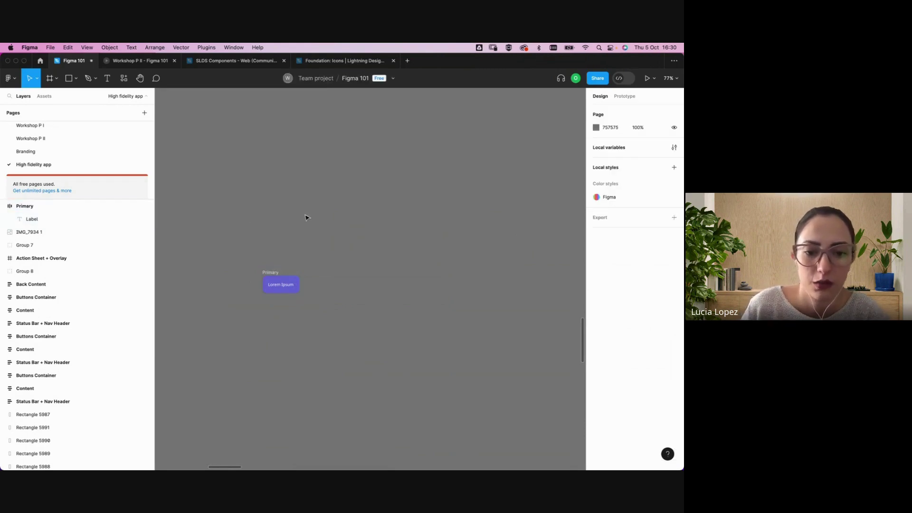
Turn the Primary button frame into a component and deselect it
left_click(267, 272)
left_click(393, 234)
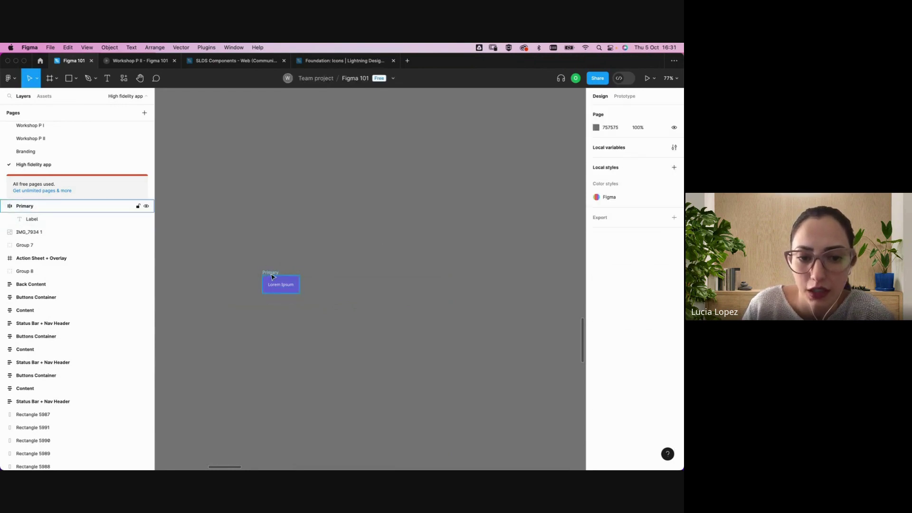
left_click(273, 277)
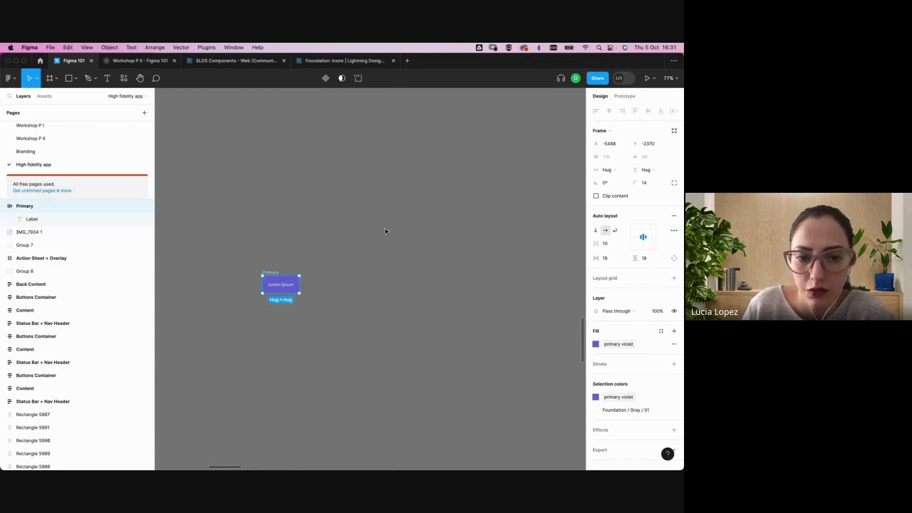
left_click(326, 156)
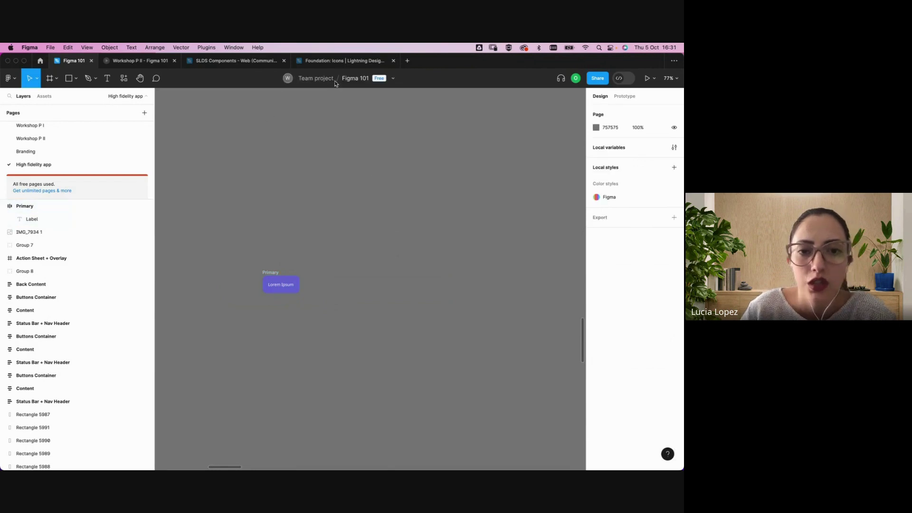
left_click(273, 272)
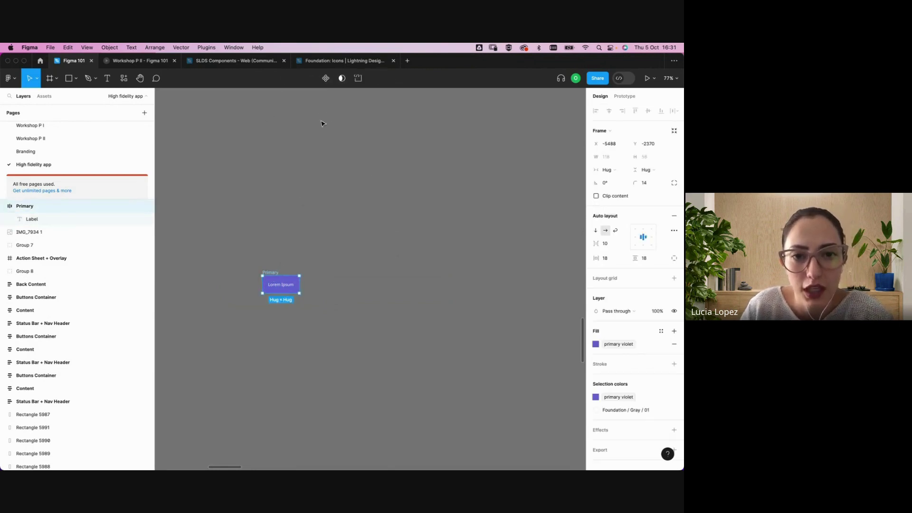
left_click(326, 79)
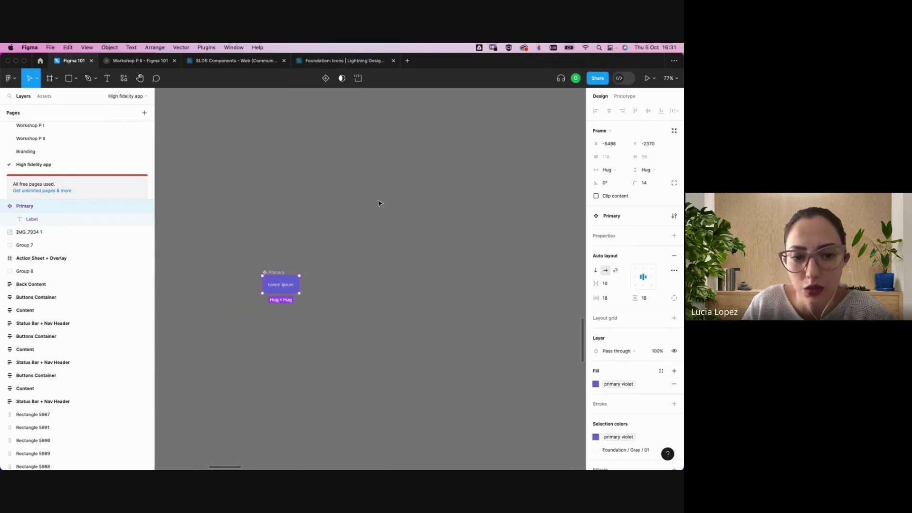
left_click(335, 341)
Place an instance of the Primary component just below the original and delete it again
scroll(333, 340, "down", 5)
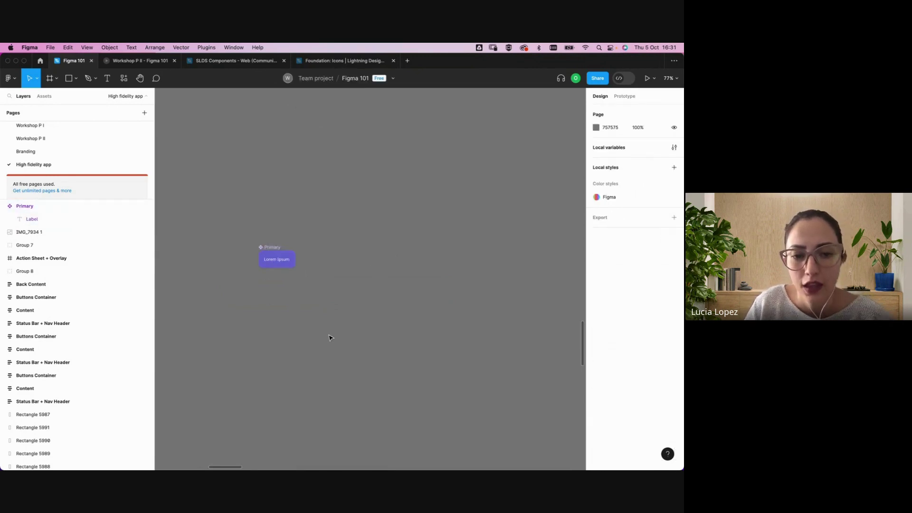
left_click(269, 211)
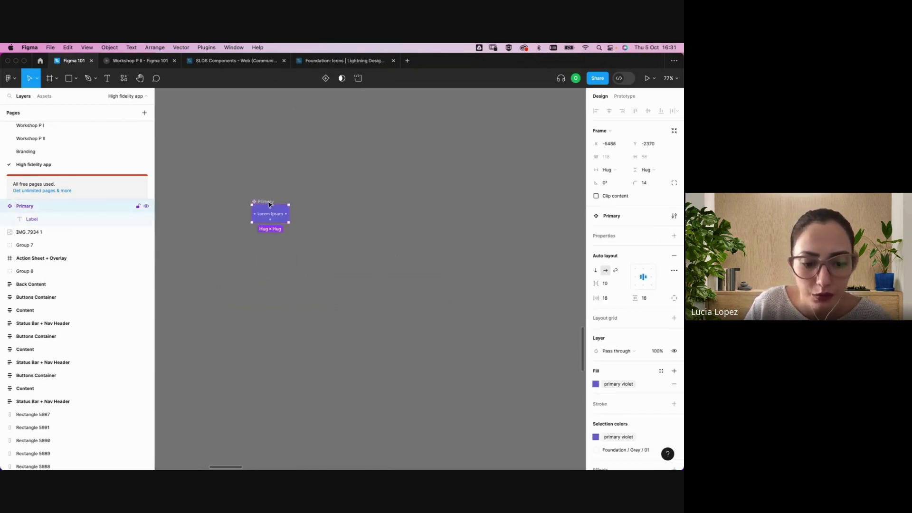
left_click_drag(269, 210, 269, 231)
left_click(335, 238)
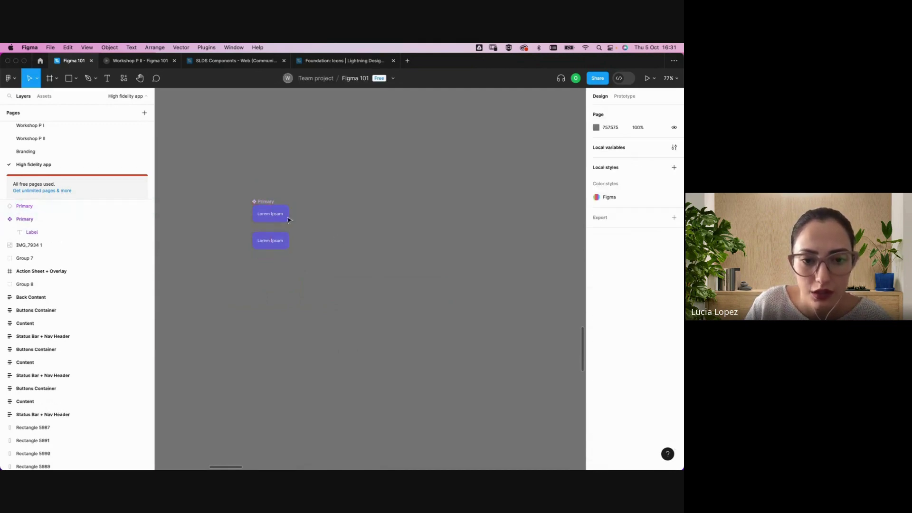
left_click(277, 249)
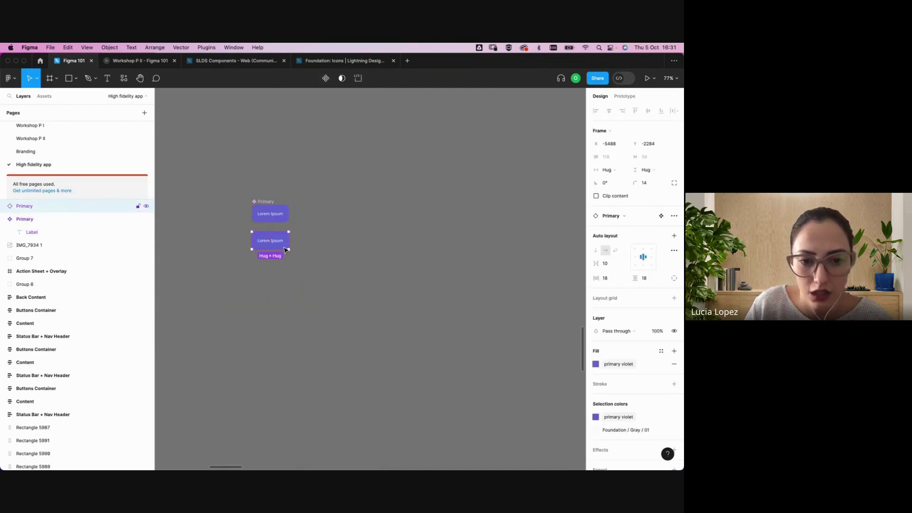
left_click(308, 249)
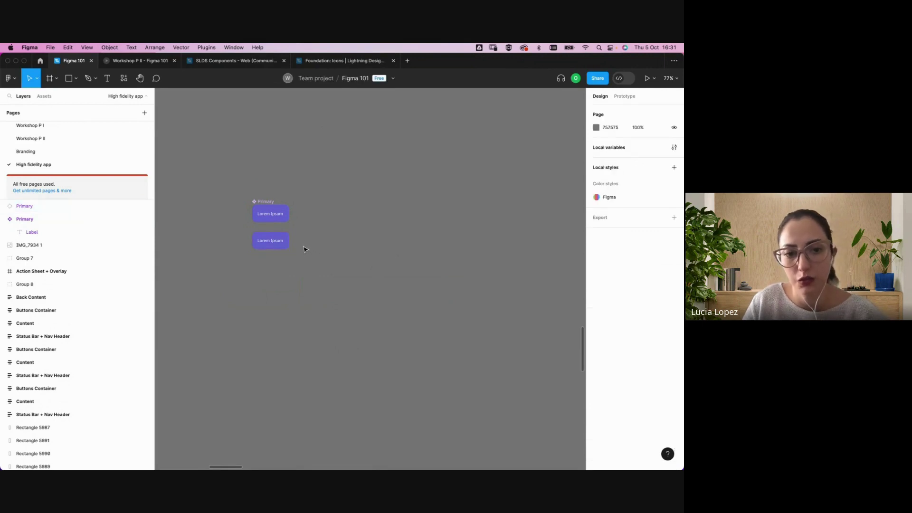
left_click(272, 248)
key("Delete")
Examine the Primary component's available commands, its configuration and the property types that can be created for it
left_click(267, 205)
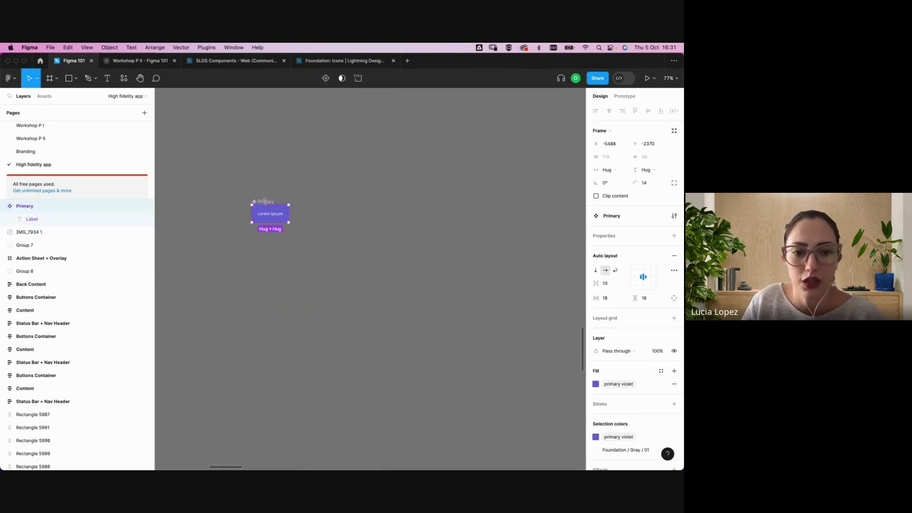
right_click(270, 205)
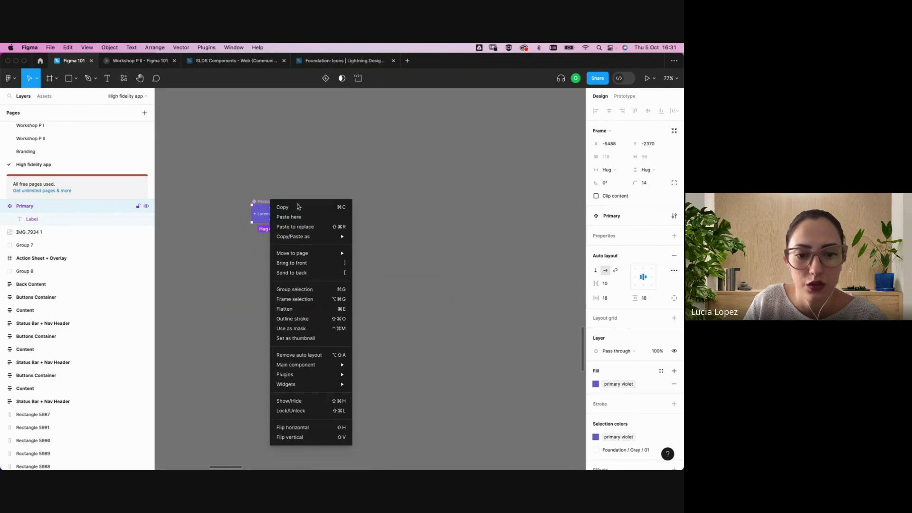
left_click(395, 175)
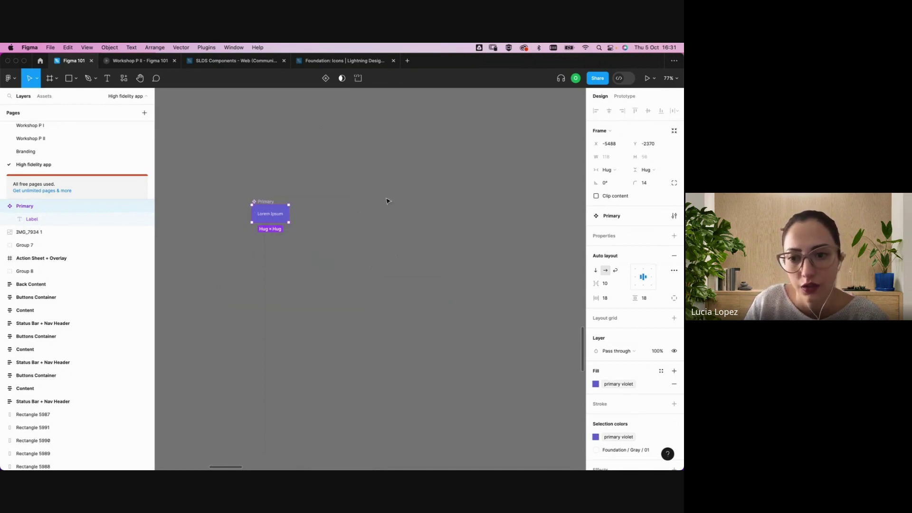
left_click(675, 217)
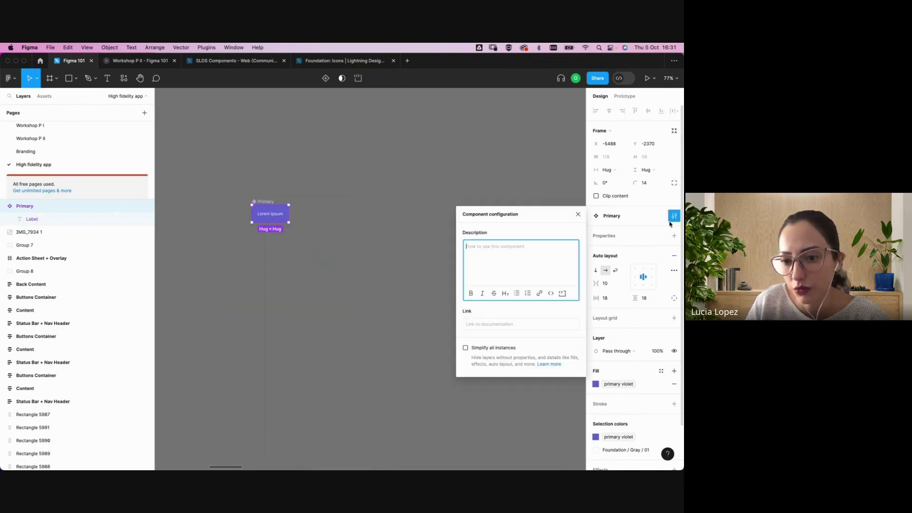
key("Escape")
key("Escape")
left_click(262, 202)
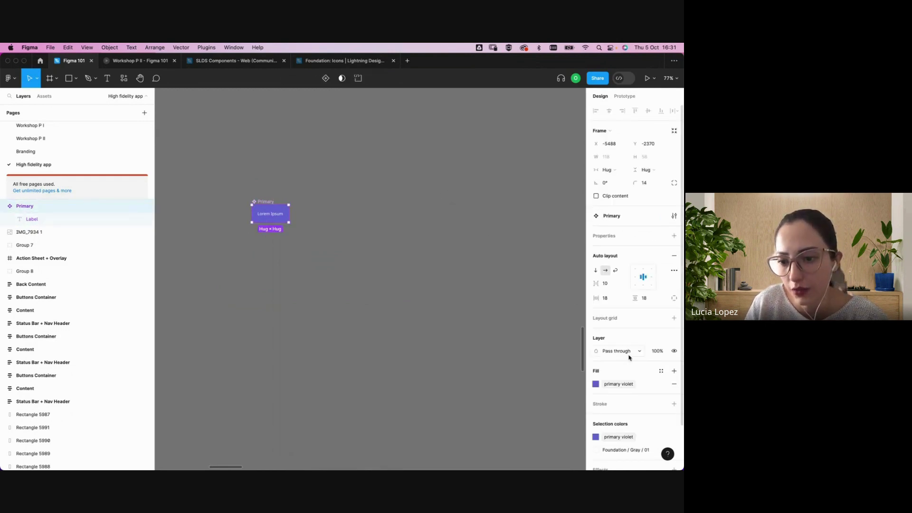
scroll(609, 350, "down", 2)
scroll(609, 351, "up", 2)
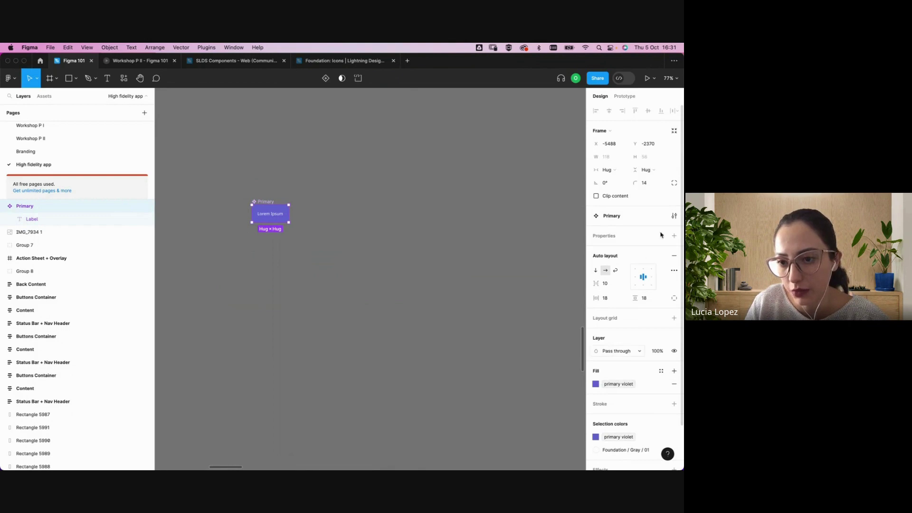
left_click(674, 236)
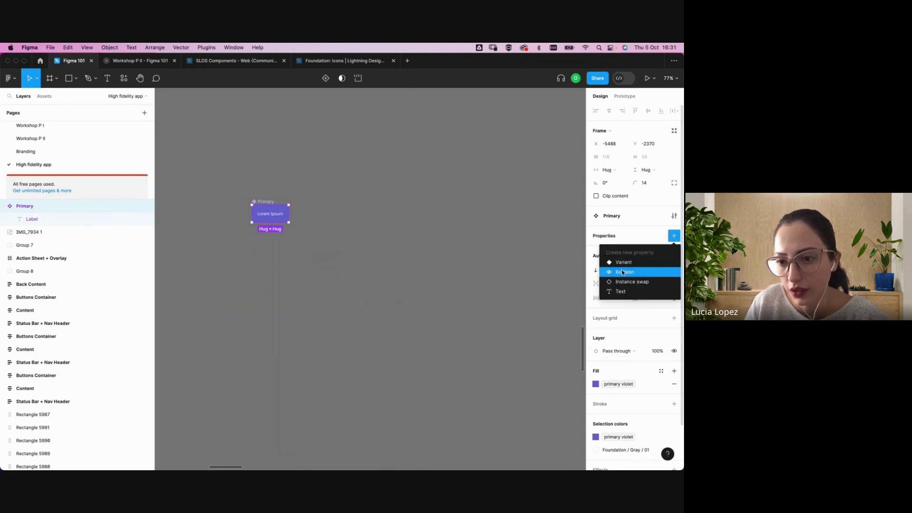
left_click(639, 232)
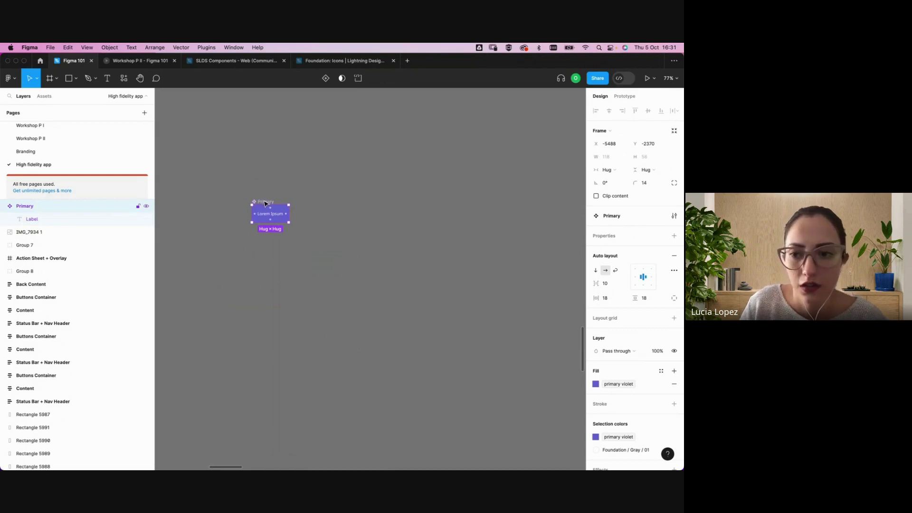
Duplicate the Primary component about 47 px below the original and detach the copy from its main component
left_click(271, 229)
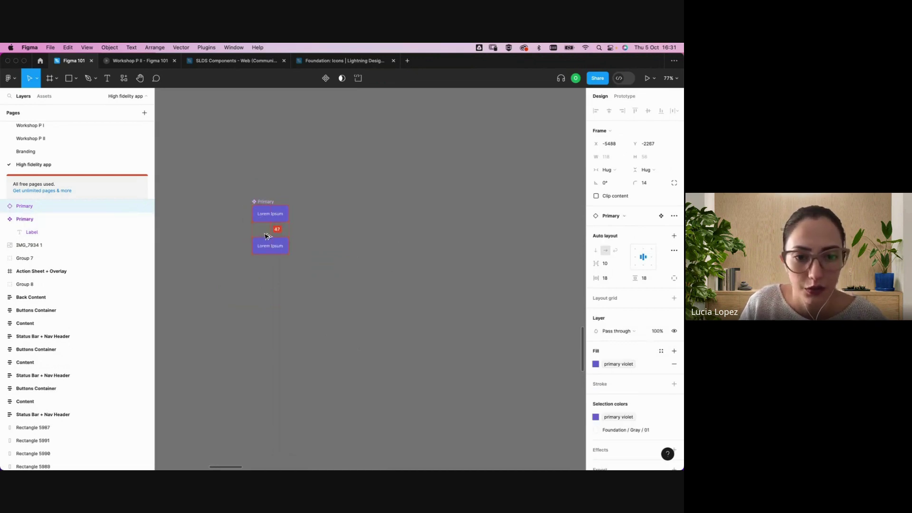
right_click(277, 252)
key("Escape")
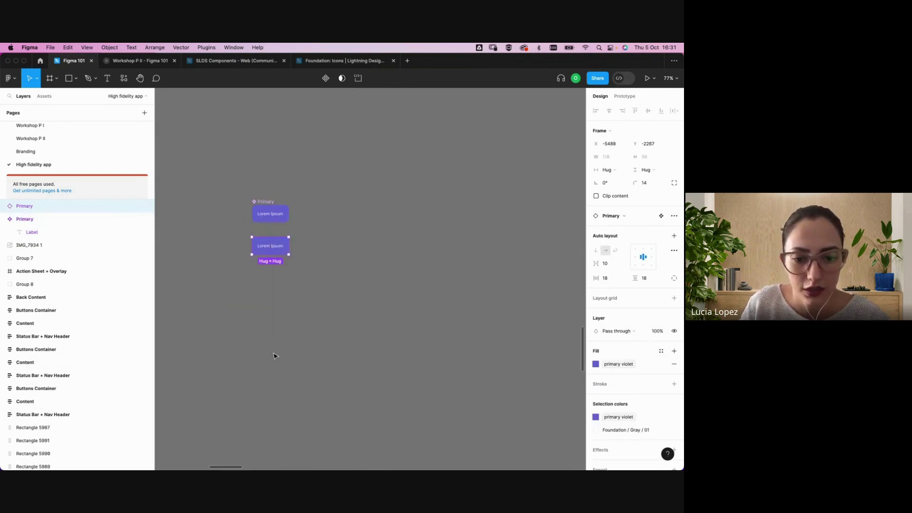
right_click(278, 252)
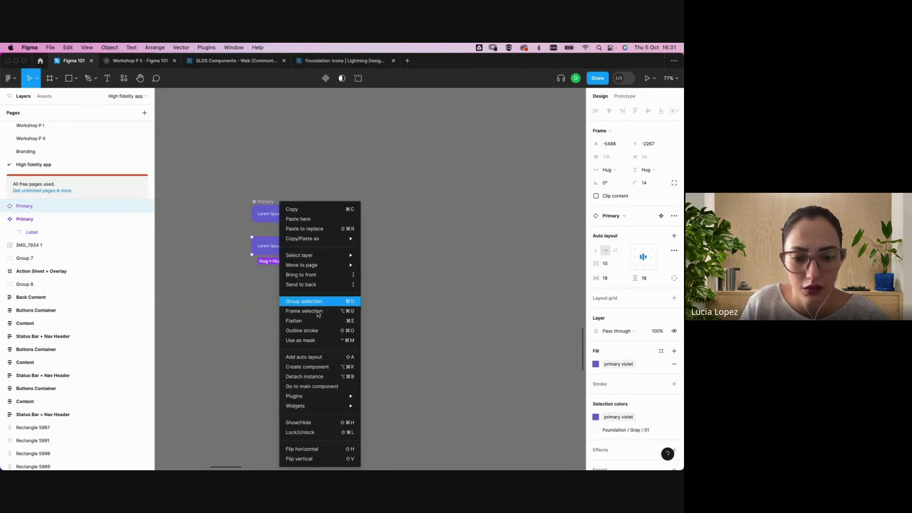
left_click(323, 378)
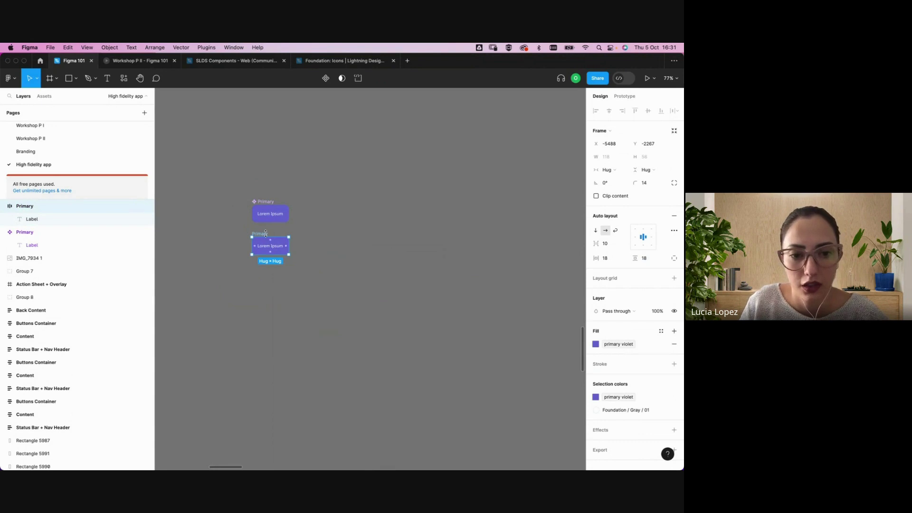
Rename the detached button copy as Secondary
double_click(263, 233)
type("Se")
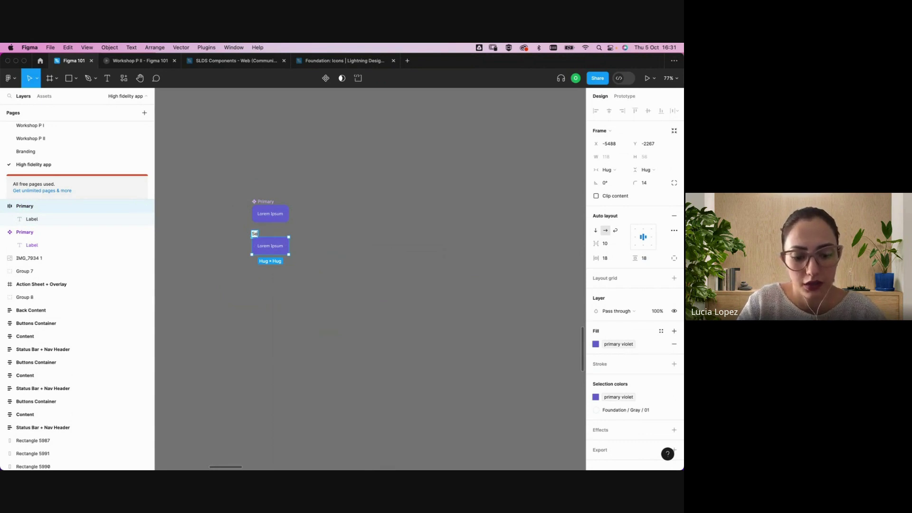
type("condary")
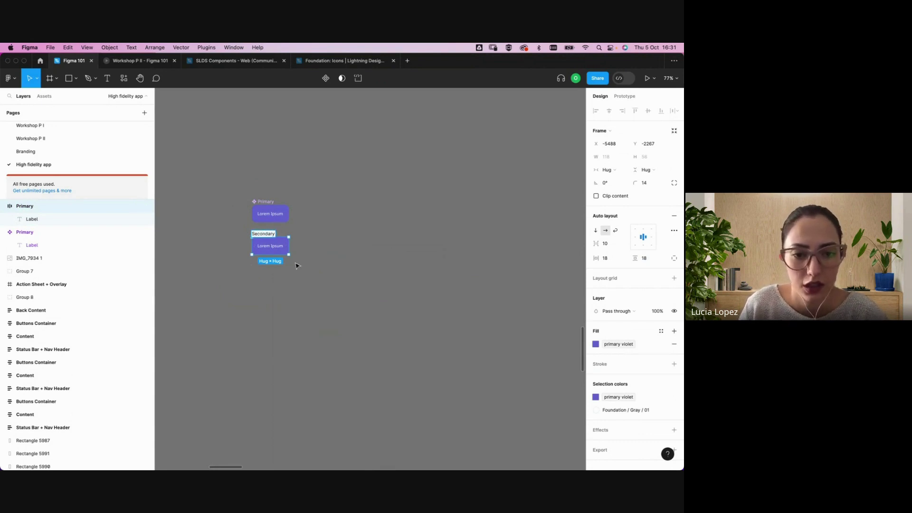
key("Return")
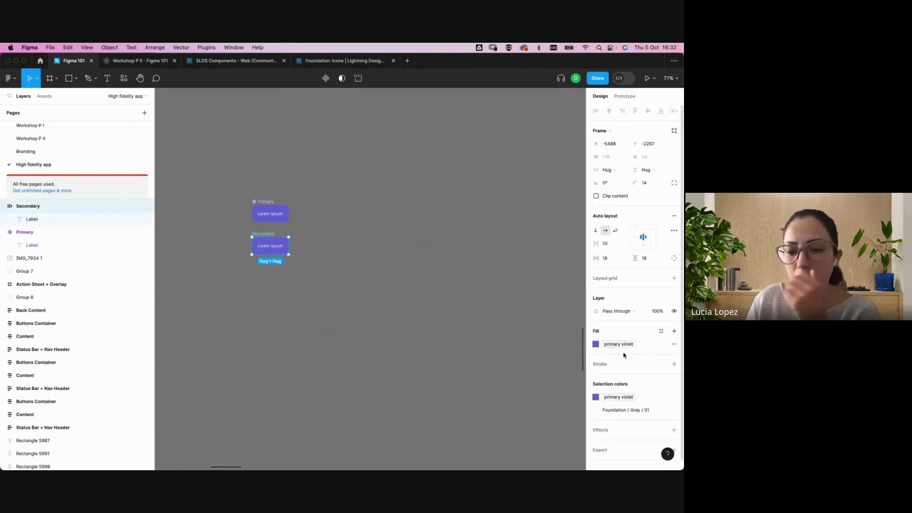
Change the detached button's fill to the darker violet #1 style and rename its frame as Hover State
left_click(597, 345)
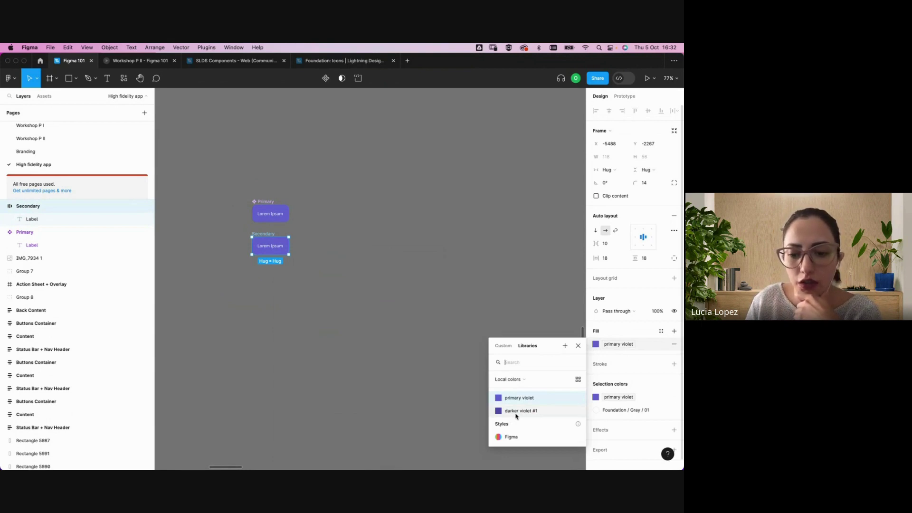
left_click(518, 411)
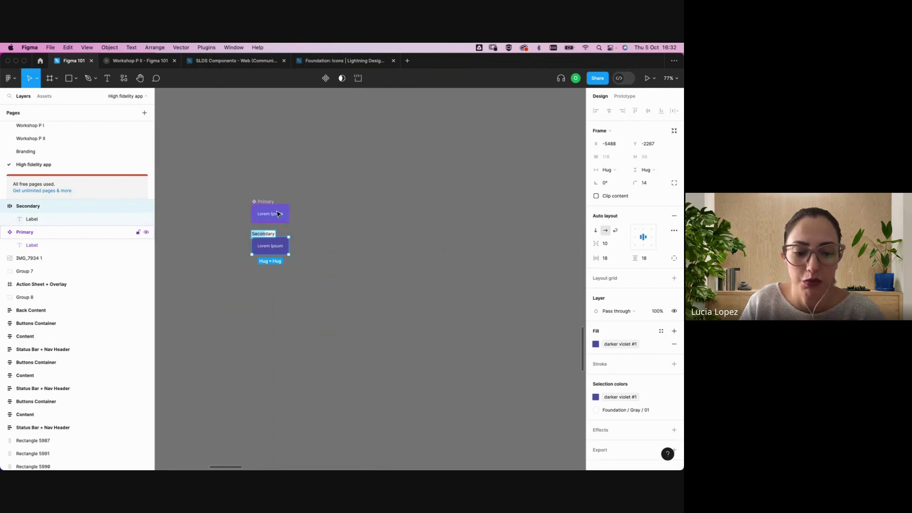
type("Hover Stat")
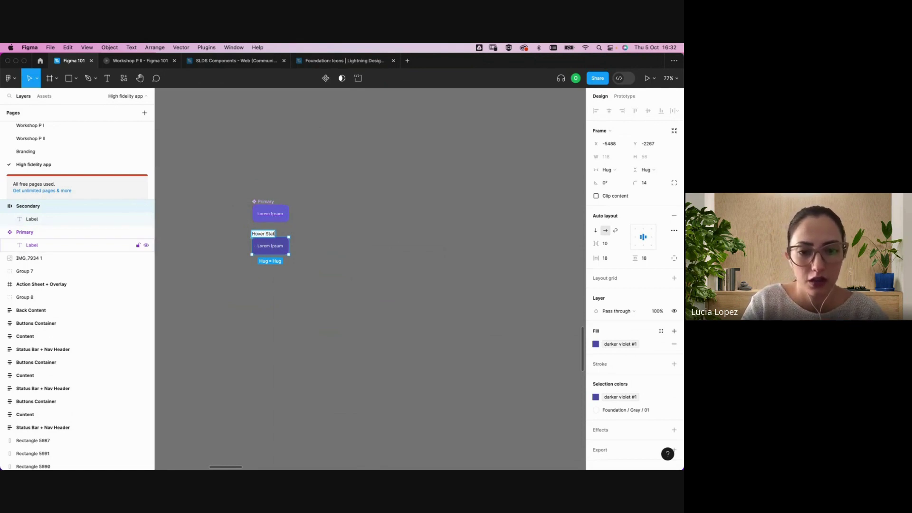
type("e")
left_click(307, 228)
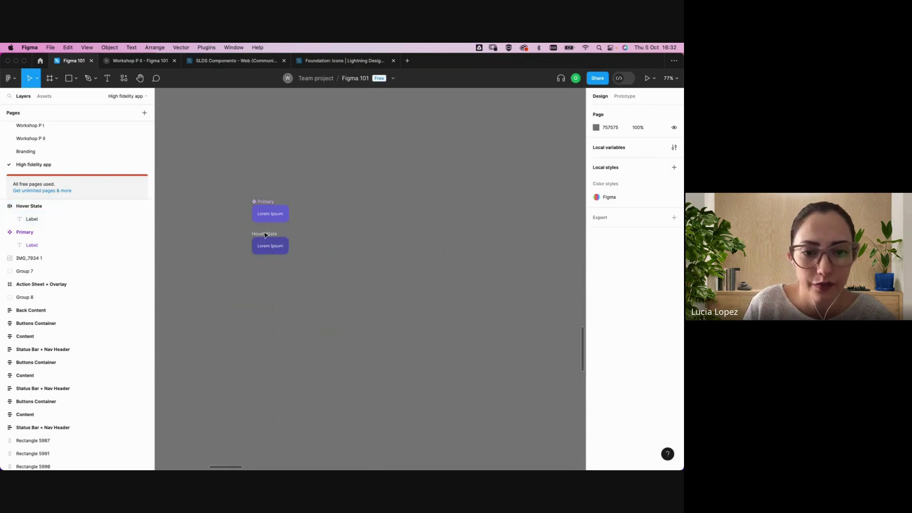
Turn the darker violet Hover State frame into a component
left_click(265, 233)
left_click(326, 78)
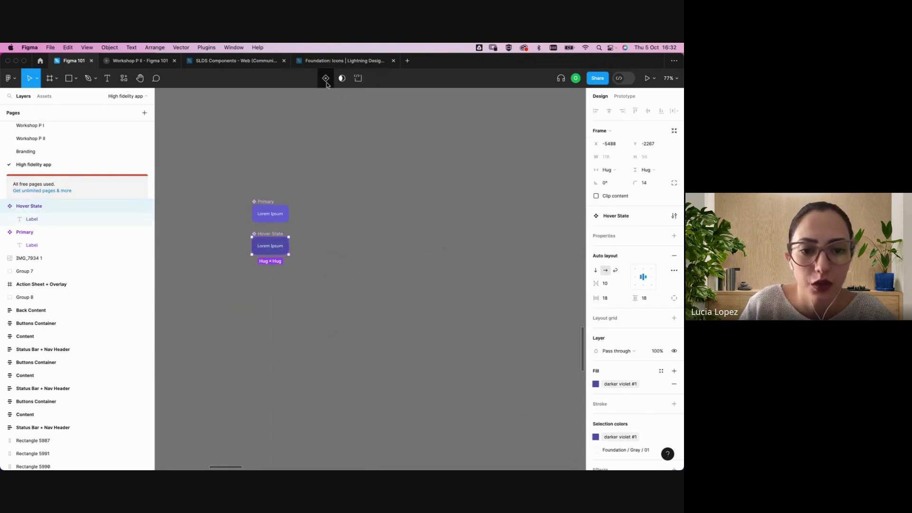
left_click(342, 249)
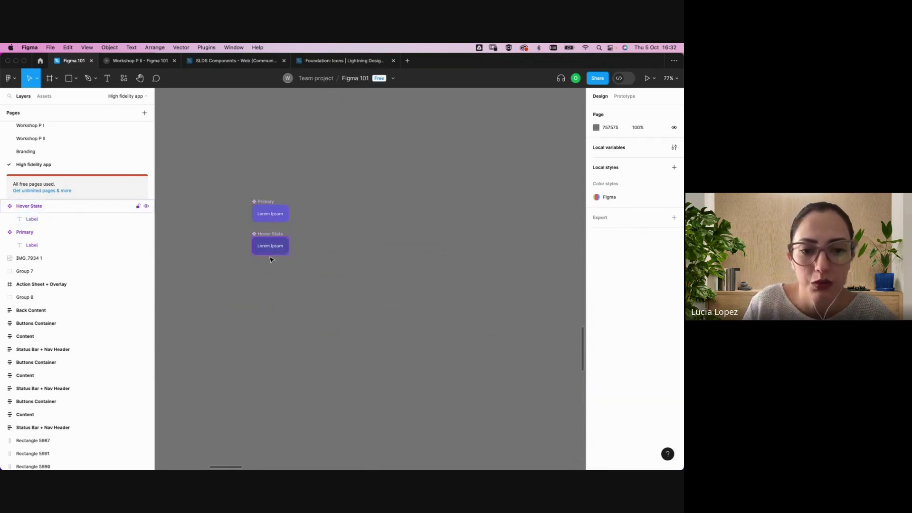
Duplicate the Hover State component about 95 px below the original, aligned with it
scroll(318, 259, "down", 3)
scroll(319, 259, "left", 1)
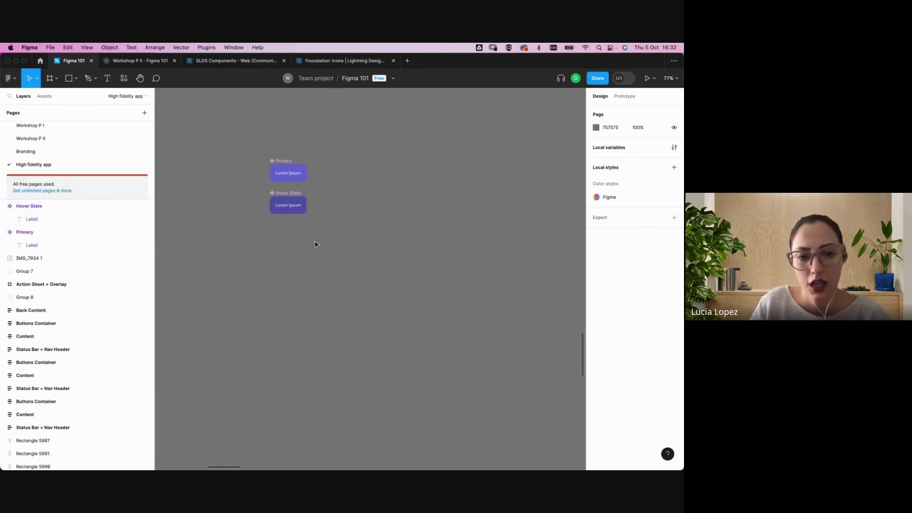
left_click(293, 197)
key("Escape")
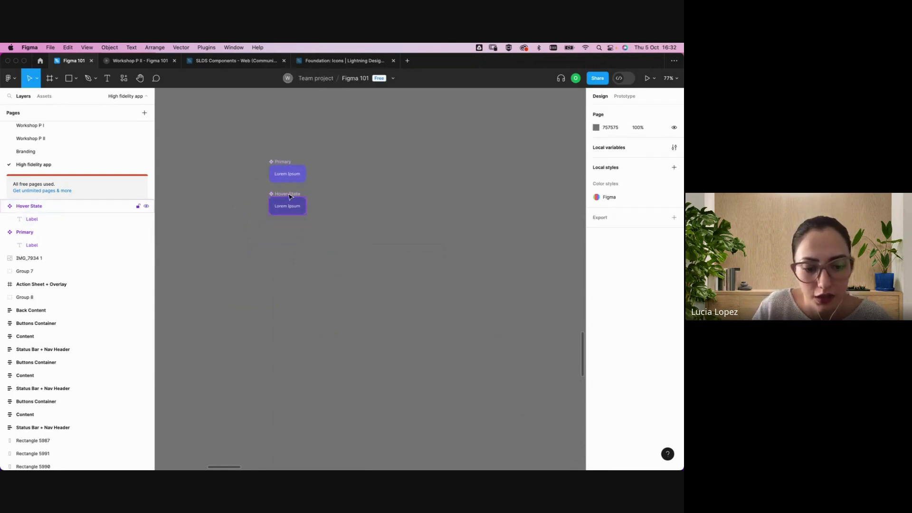
left_click_drag(291, 198, 295, 241)
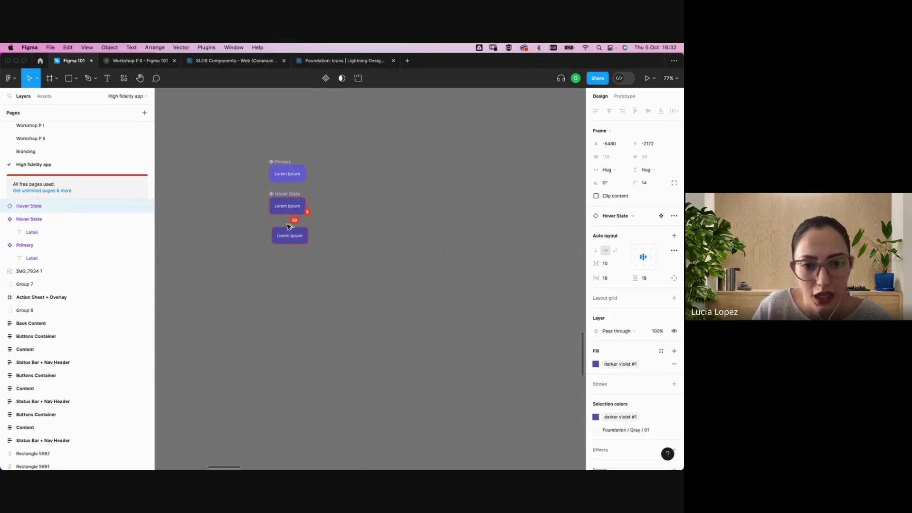
left_click(383, 263)
Detach the Violet/90 fill style from the pale Continue button on the Add Profile - Name screen to get its hex color
scroll(379, 263, "down", 5)
scroll(379, 263, "down", 5)
scroll(361, 309, "right", 2)
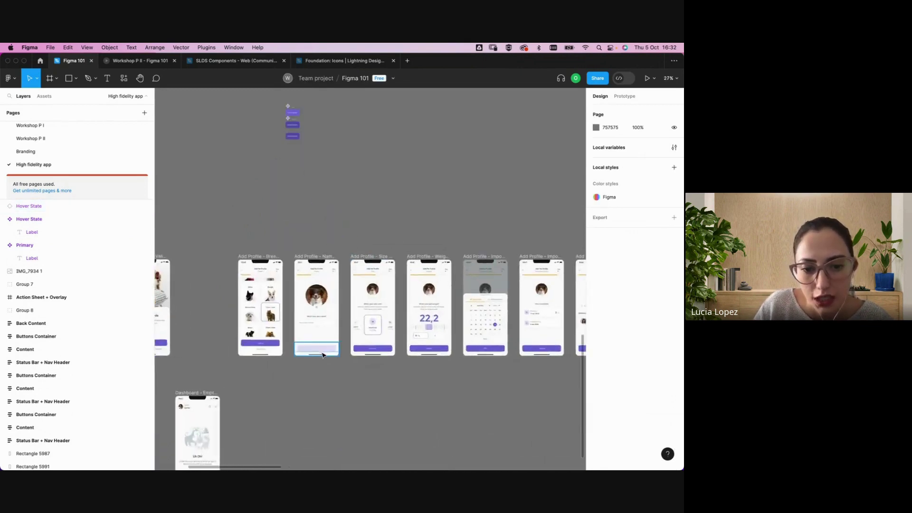
scroll(342, 354, "up", 5)
scroll(342, 354, "up", 4)
left_click(350, 348)
double_click(352, 347)
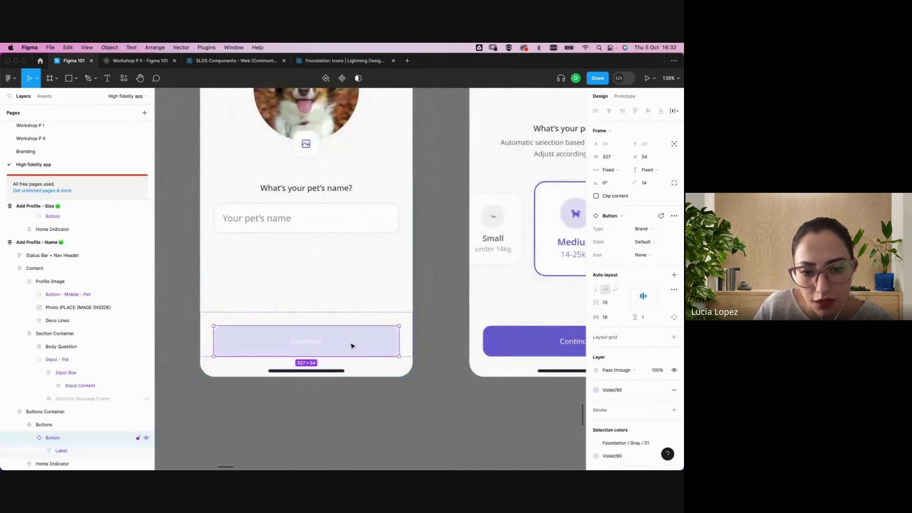
left_click(661, 390)
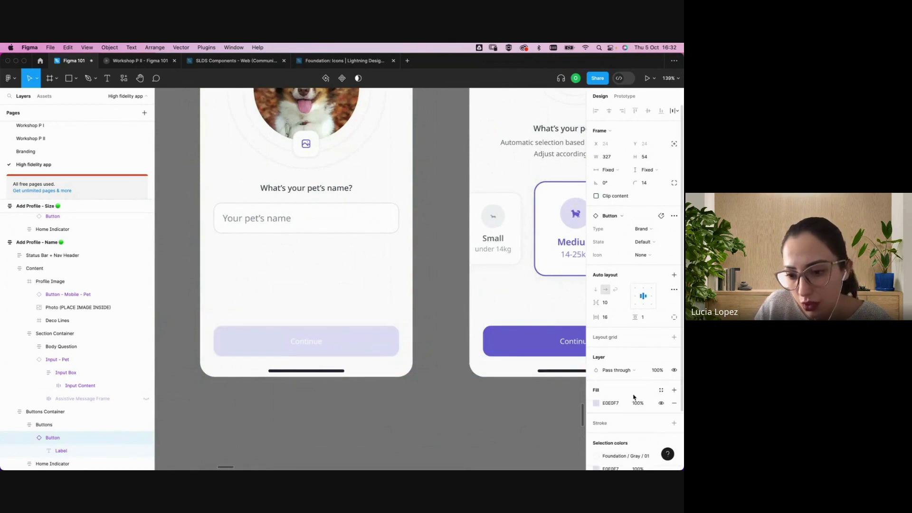
left_click(445, 304)
Detach the lowest button copy from the Hover State main component
scroll(445, 304, "down", 5)
scroll(434, 304, "up", 10)
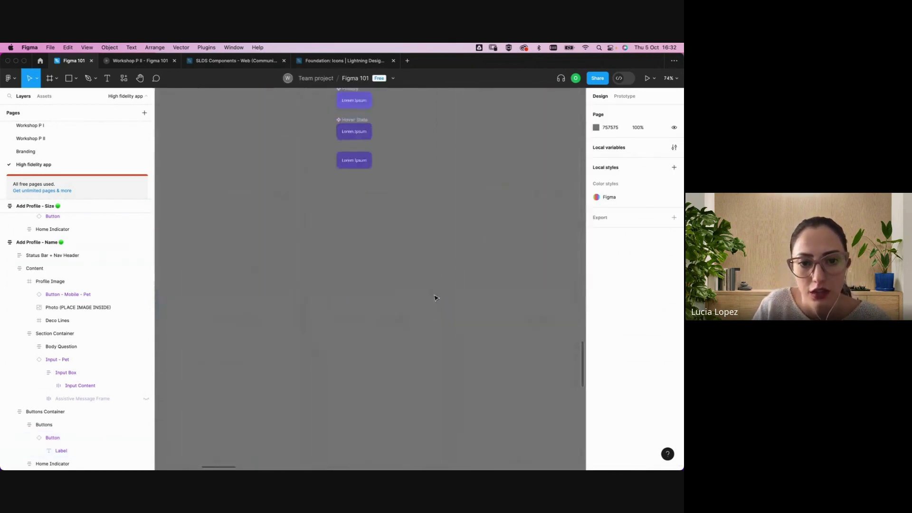
left_click(367, 166)
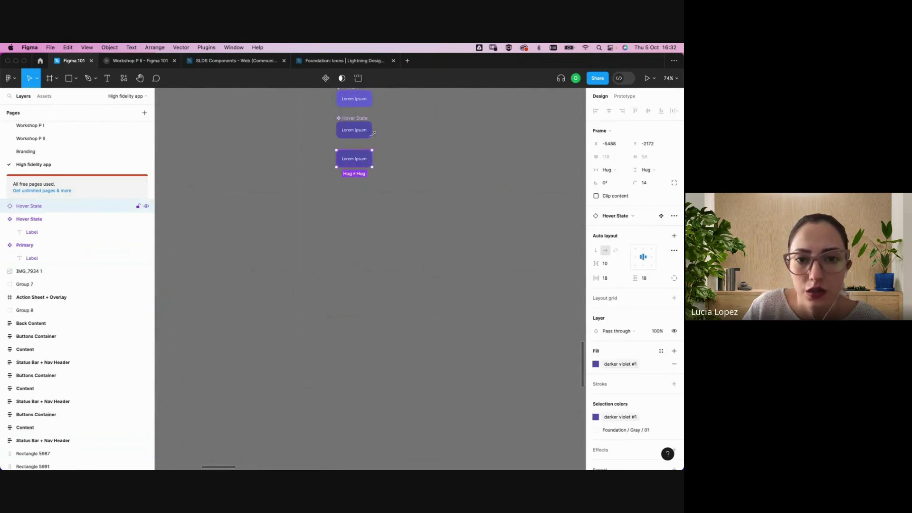
right_click(354, 161)
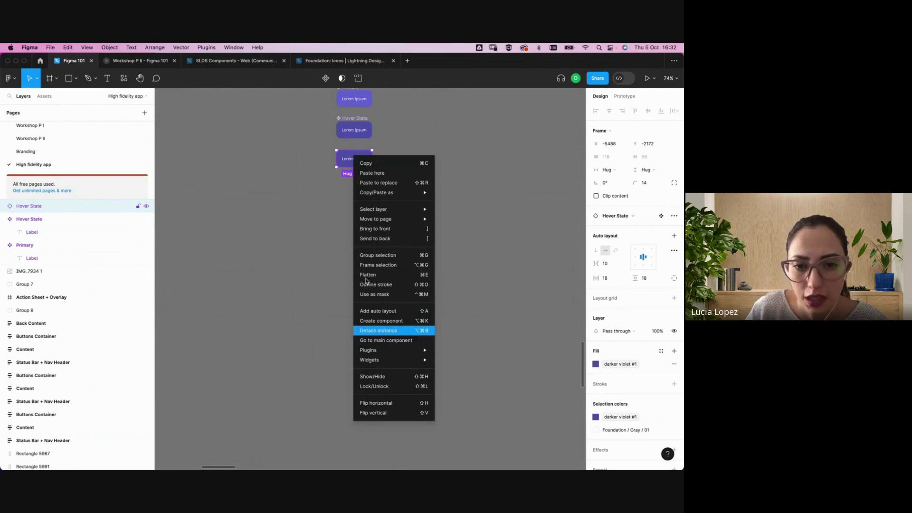
key("Return")
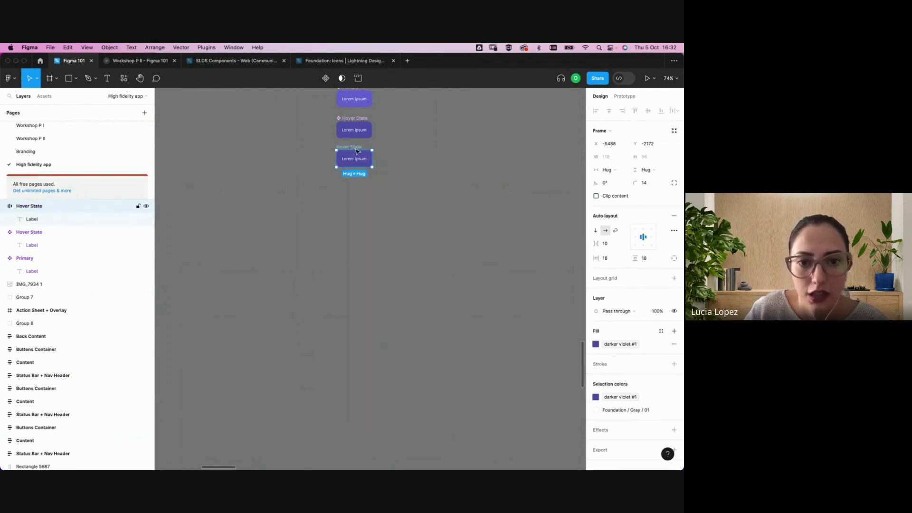
Rename the detached button frame as Disabled and turn it into a component
double_click(356, 148)
type("S")
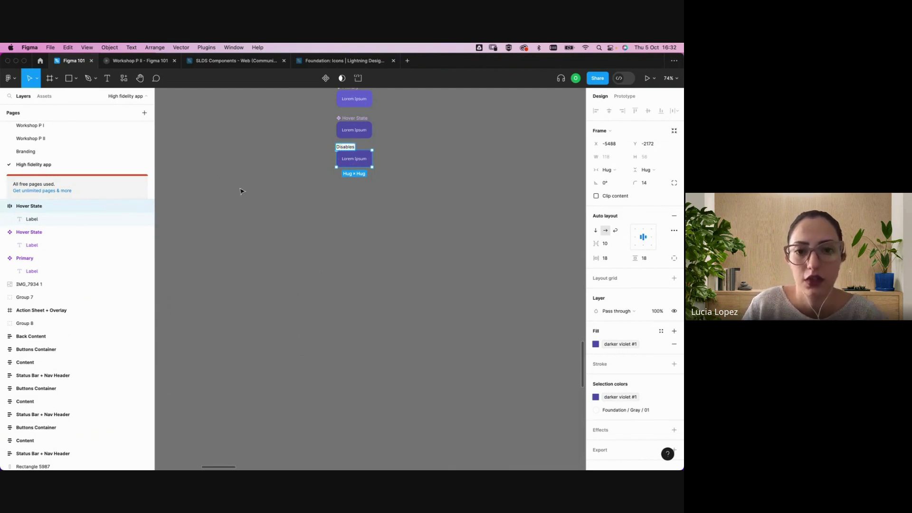
type("isabled")
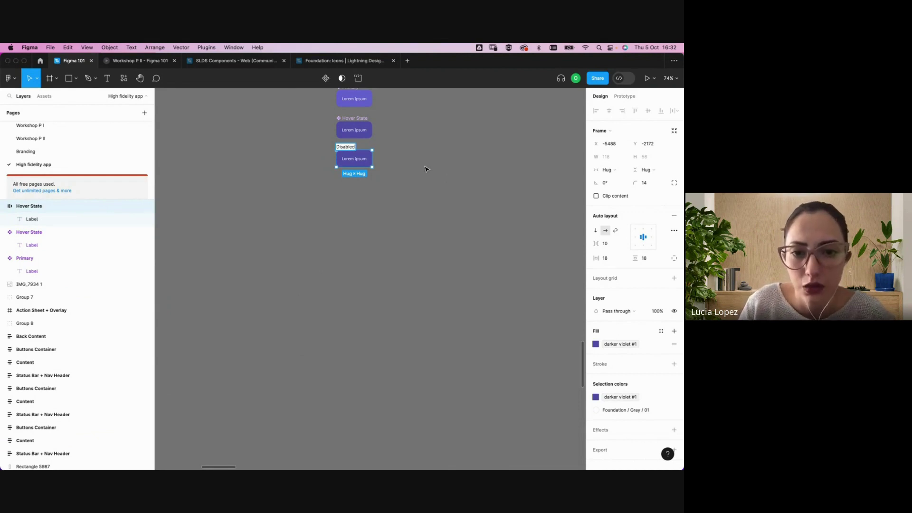
key("Return")
left_click(326, 78)
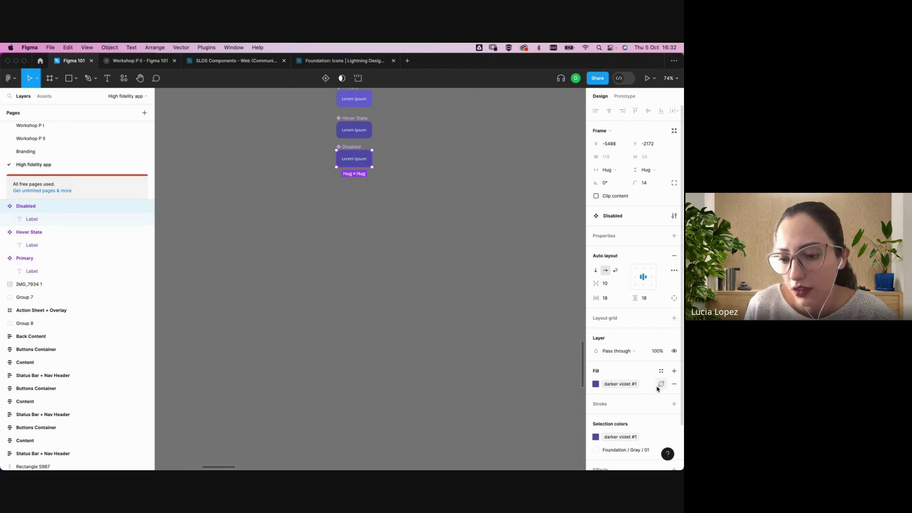
Unlink the Disabled component's fill from its color style and set it to E0E0F7
left_click(660, 386)
left_click(613, 384)
type("E0E0F7")
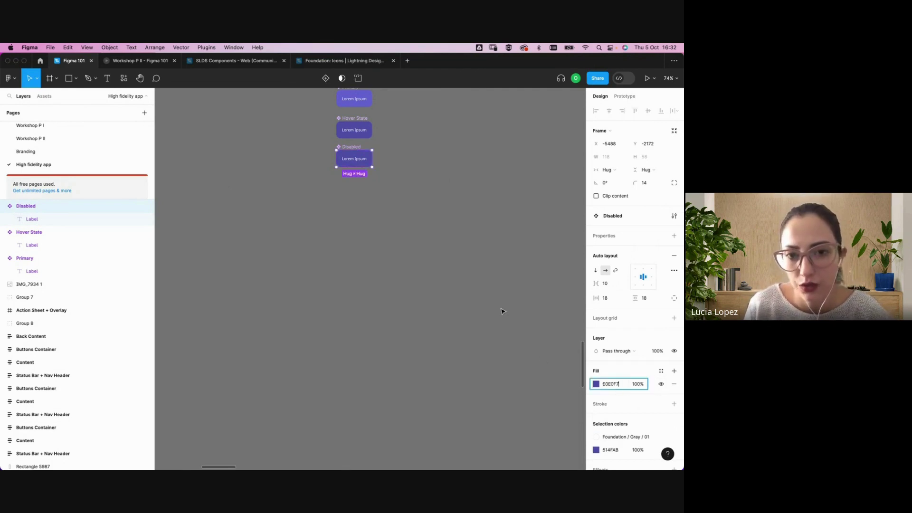
left_click(504, 311)
scroll(511, 312, "up", 3)
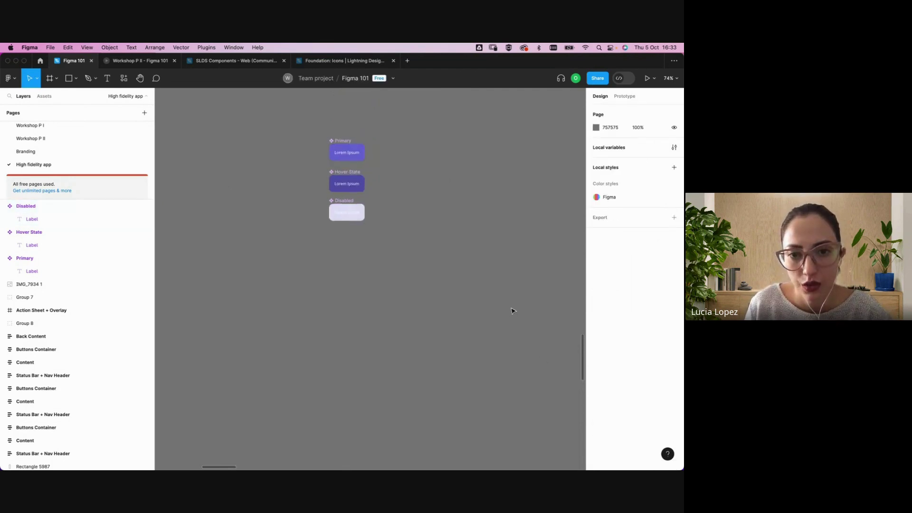
Apply the primary violet style to the label text of the Disabled component
left_click(347, 222)
left_click(430, 285)
scroll(429, 286, "down", 5)
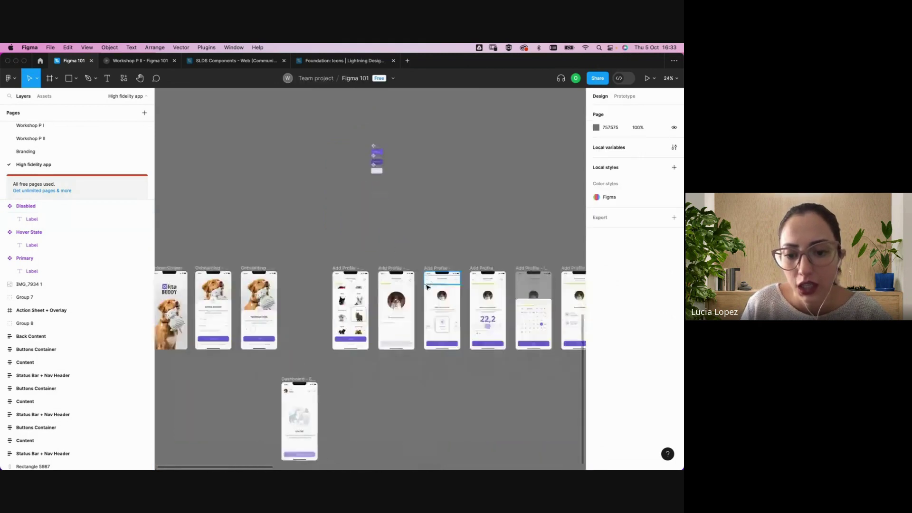
scroll(428, 287, "down", 2)
scroll(430, 179, "up", 2)
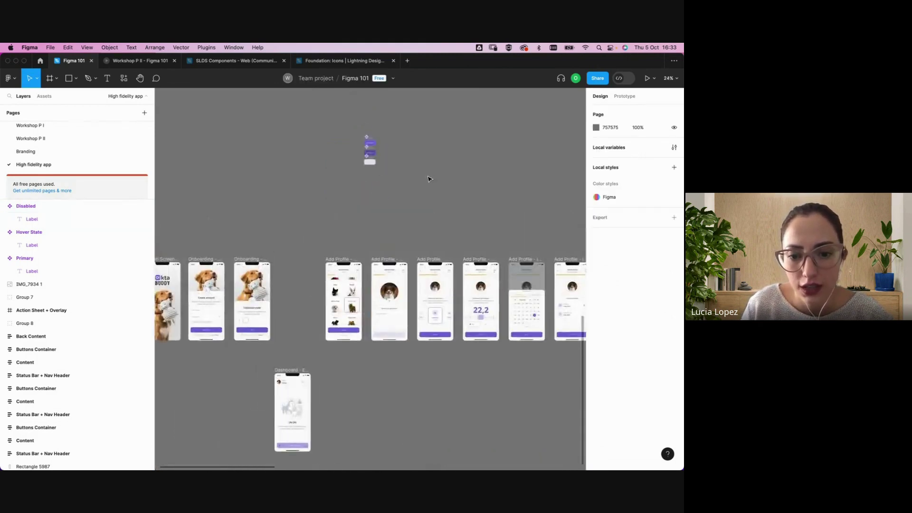
scroll(375, 159, "up", 10)
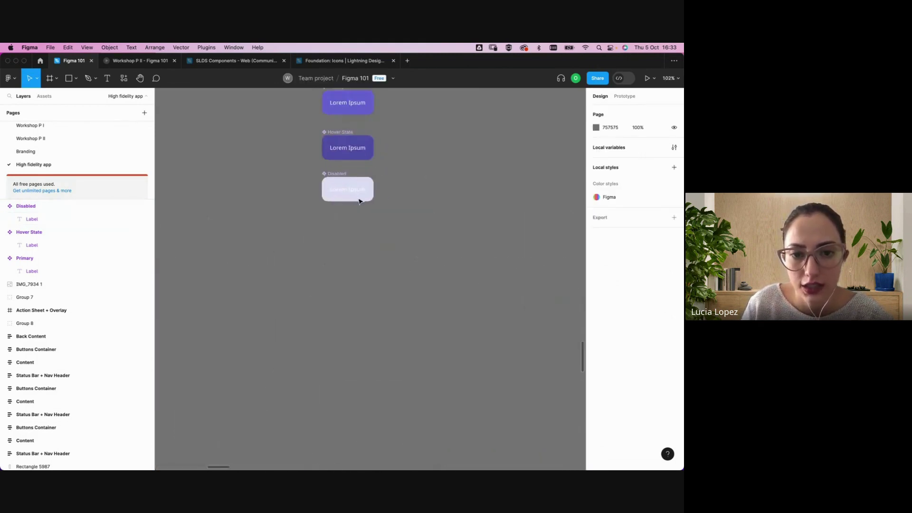
scroll(364, 197, "up", 2)
left_click(361, 196)
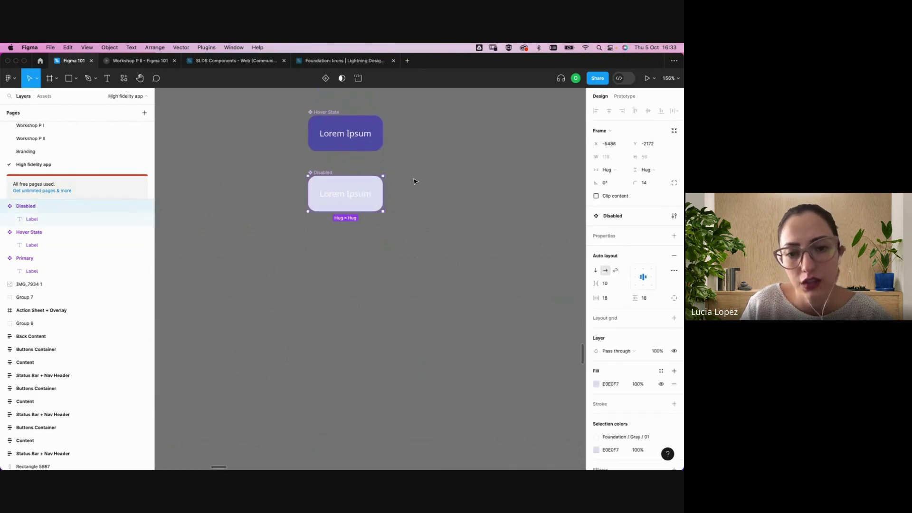
double_click(354, 196)
scroll(352, 199, "up", 2)
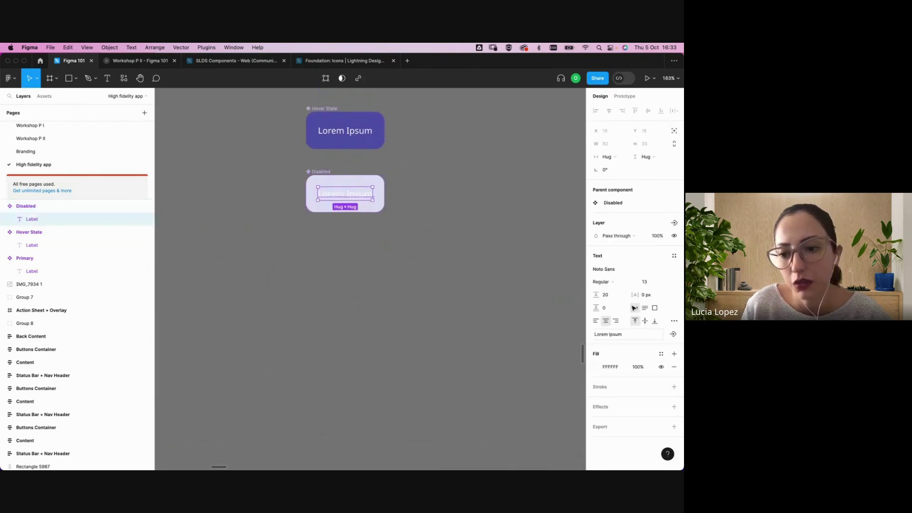
left_click(661, 354)
left_click(502, 411)
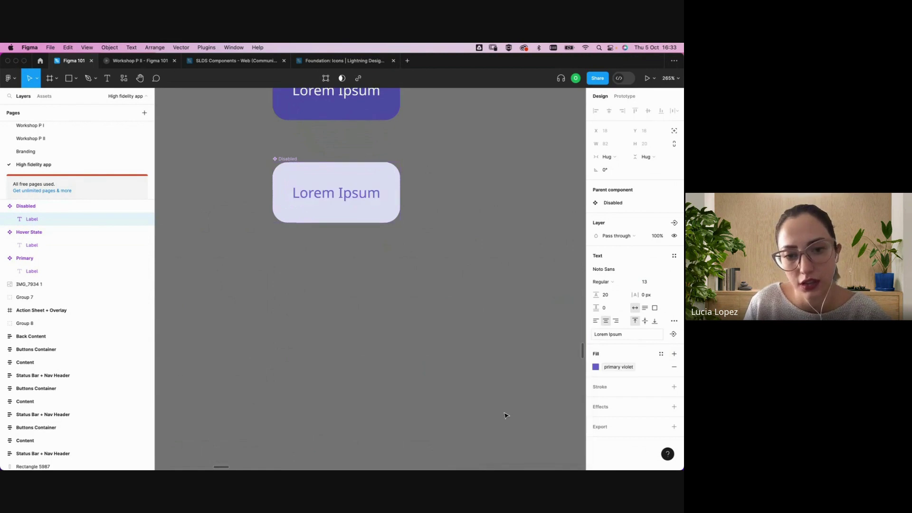
left_click(506, 329)
Combine the Primary, Hover State and Disabled components as variants
scroll(494, 337, "down", 5)
scroll(494, 337, "down", 5)
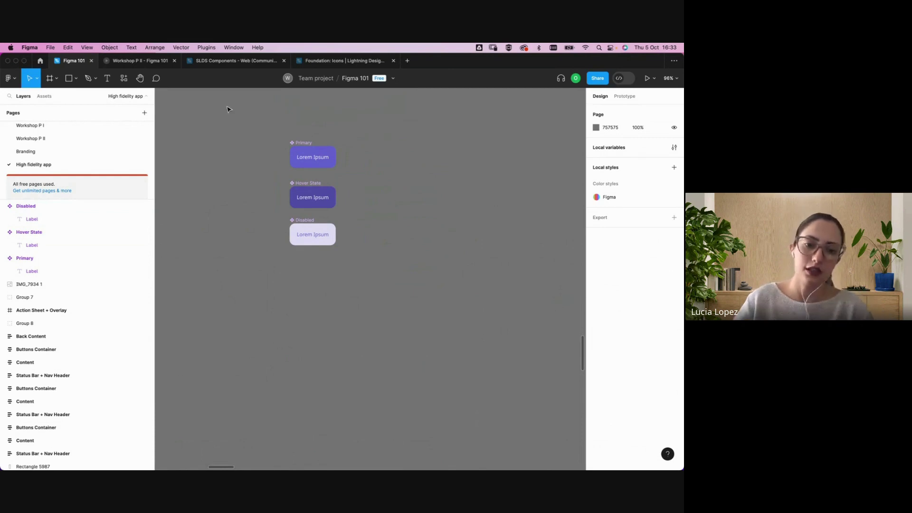
left_click_drag(359, 295, 365, 281)
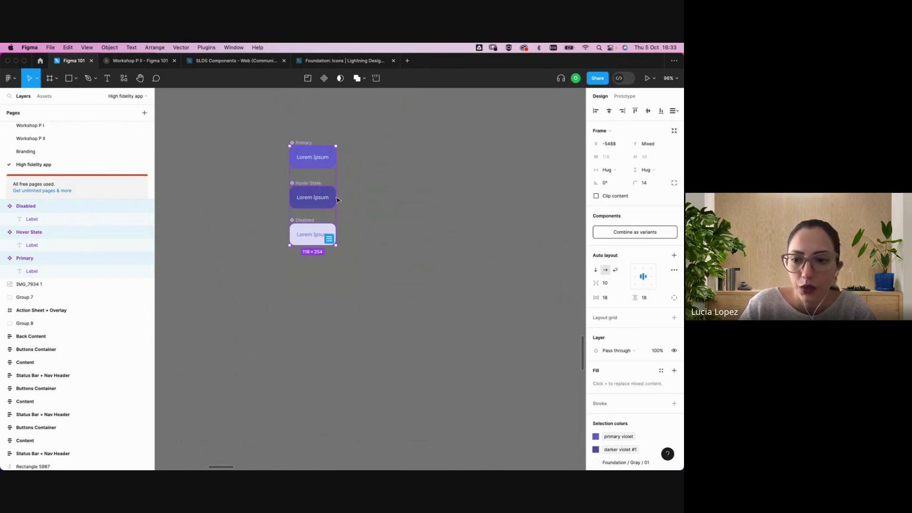
left_click(632, 233)
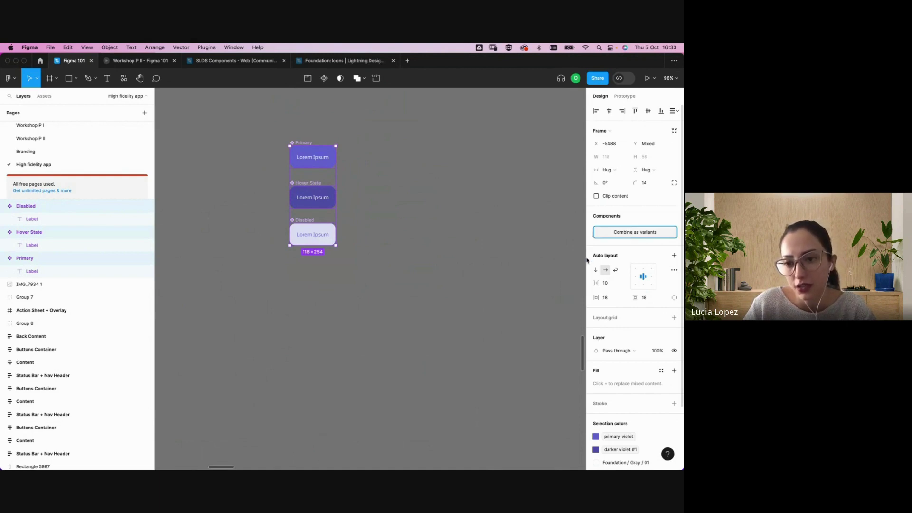
left_click(449, 259)
Place an instance of the Primary variant just below the Add Profile - Name screen and widen it to about 312 px
left_click(328, 164)
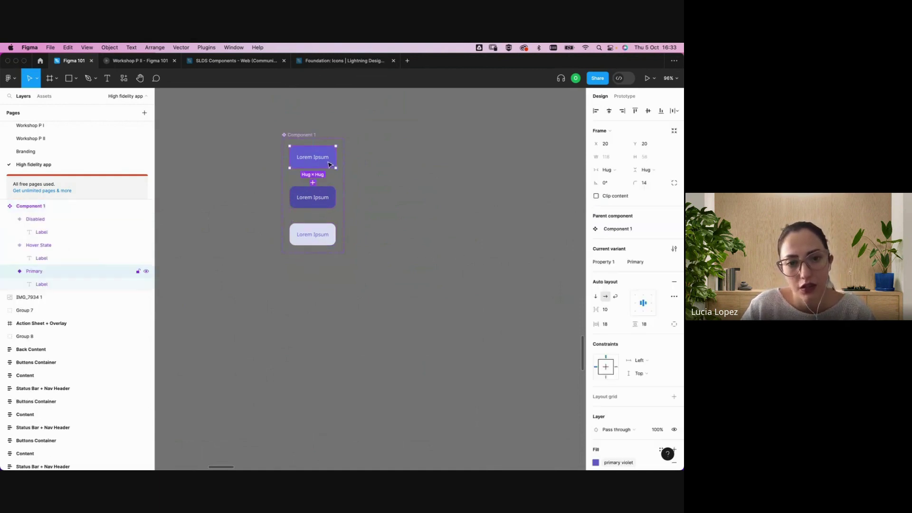
left_click(434, 240)
scroll(417, 242, "down", 10)
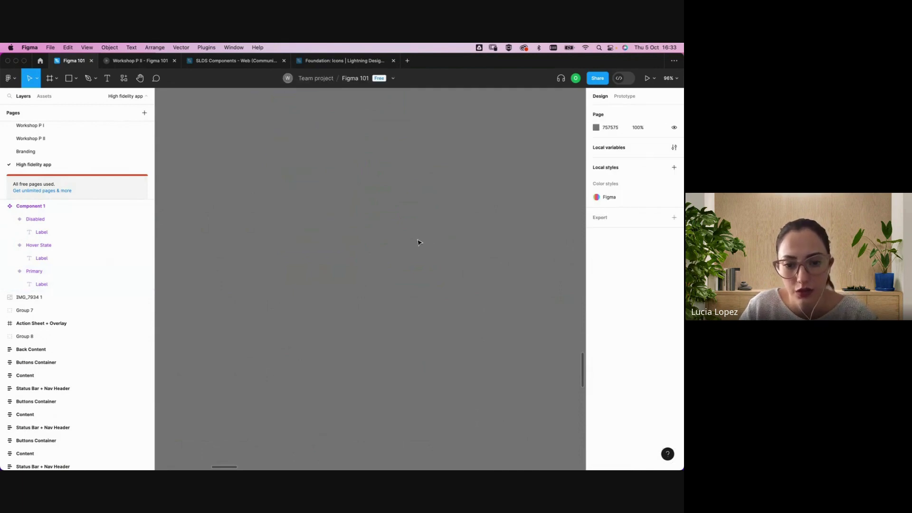
scroll(414, 243, "down", 5)
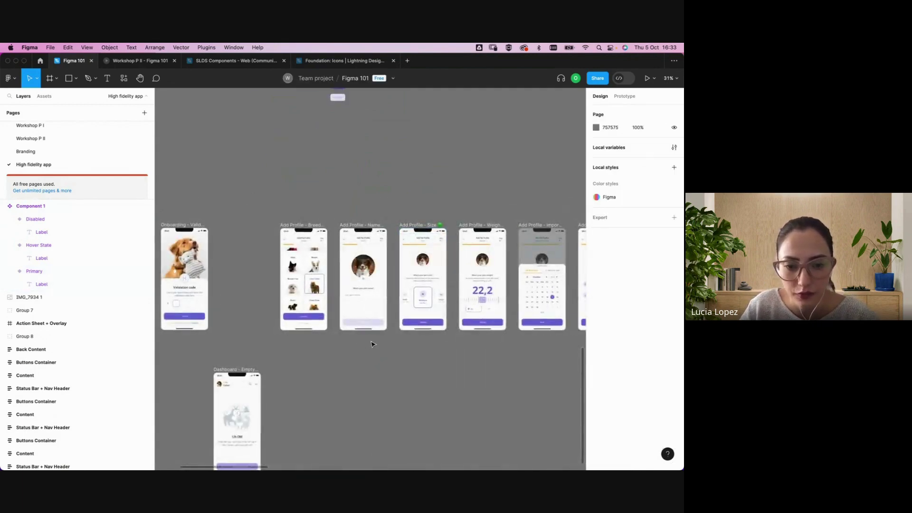
scroll(372, 313, "up", 5)
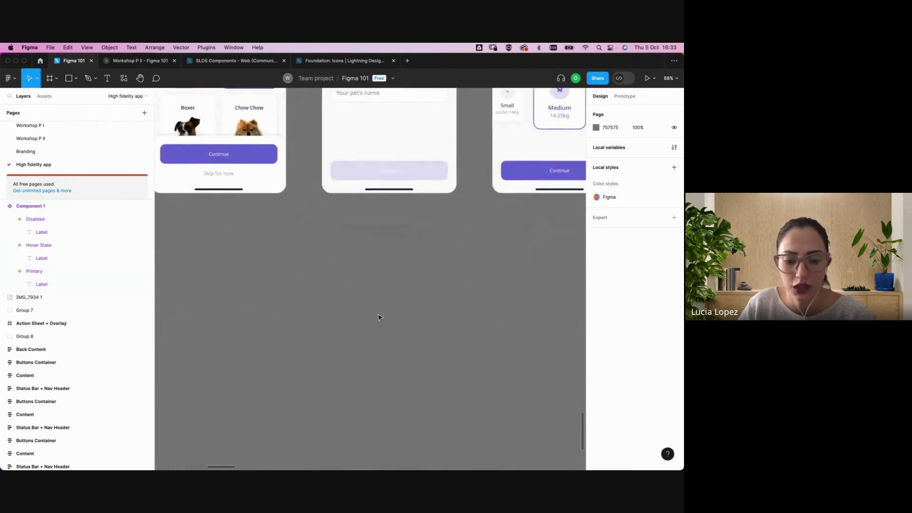
key("super+v")
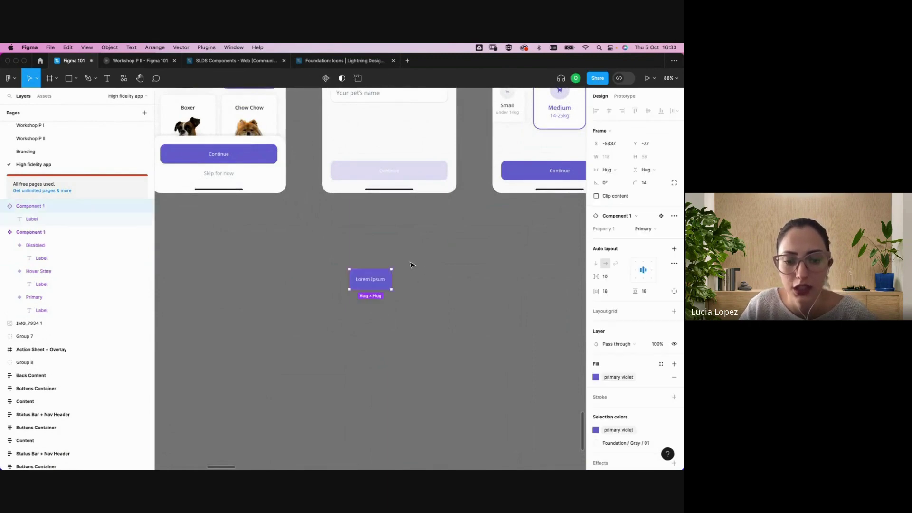
left_click_drag(387, 284, 447, 212)
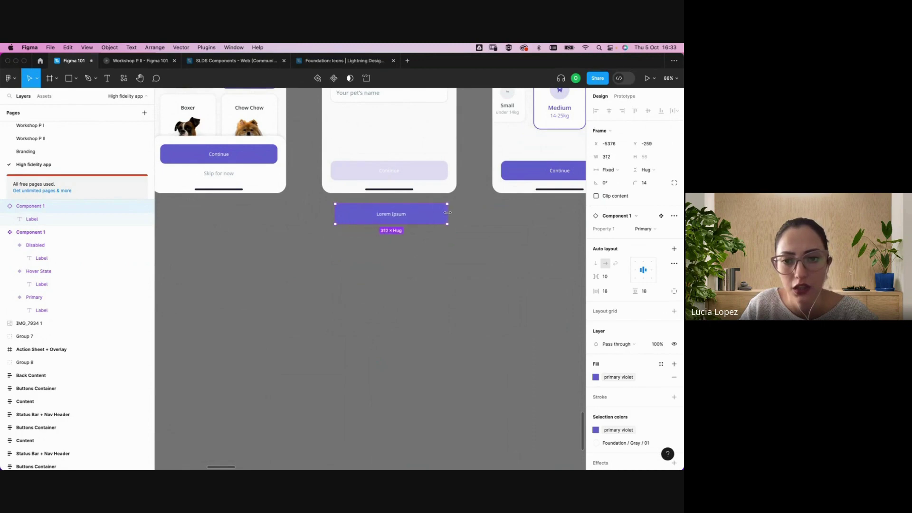
Change the placed button instance's label text to Continue
double_click(400, 217)
key("Return")
type("c")
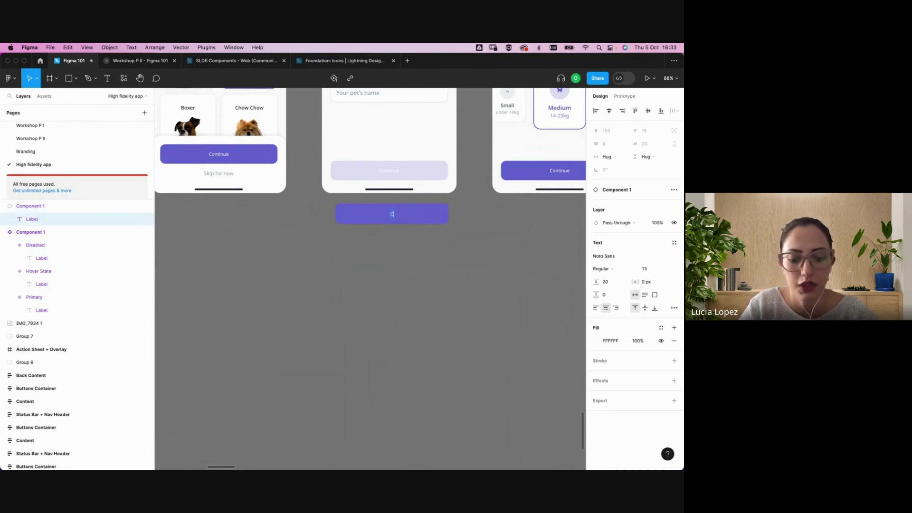
type("ontinue")
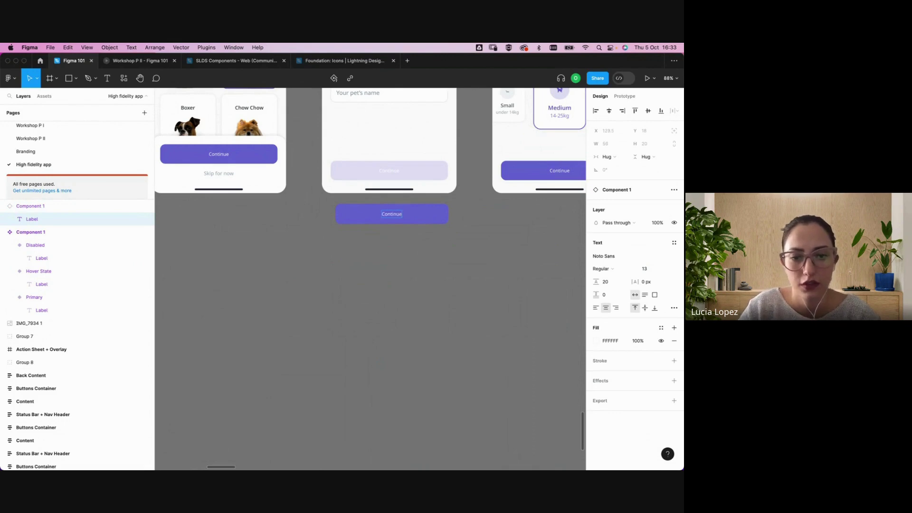
left_click(256, 316)
Switch the Continue button instance below the Add Profile - Name screen to the Disabled variant
left_click(227, 155)
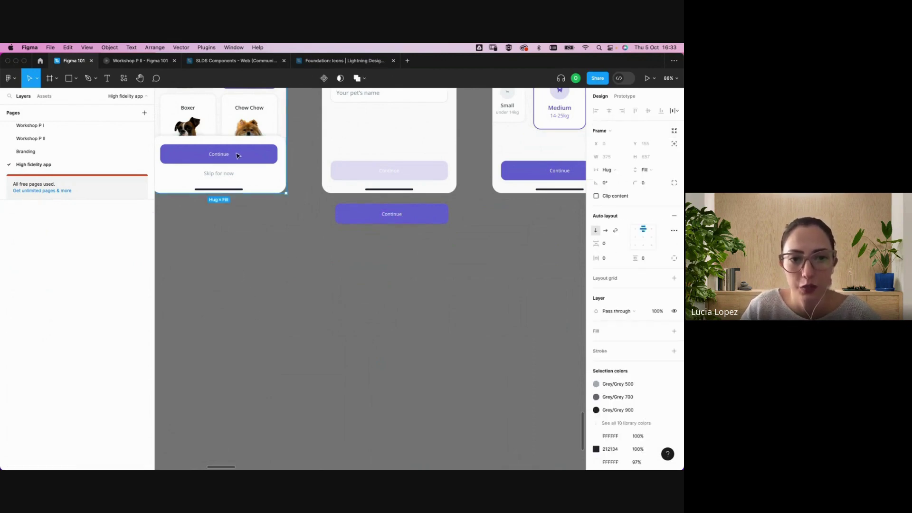
left_click(439, 221)
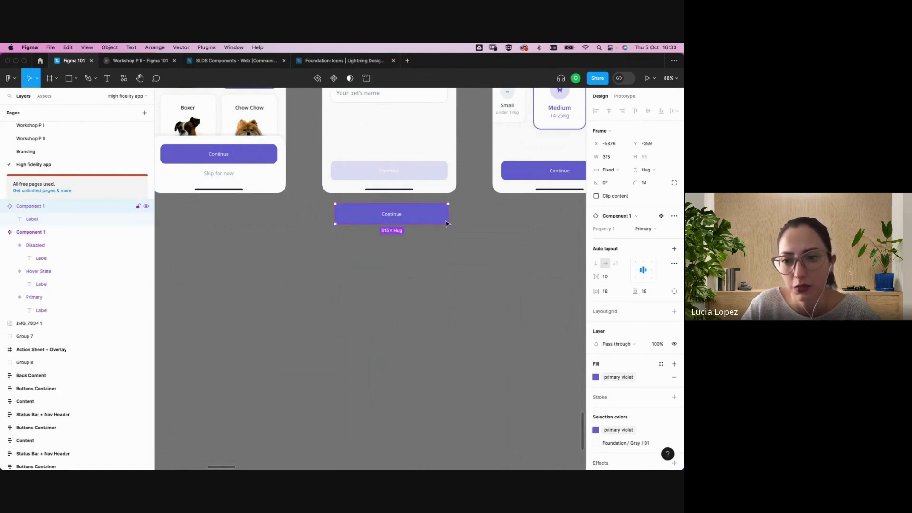
left_click(660, 232)
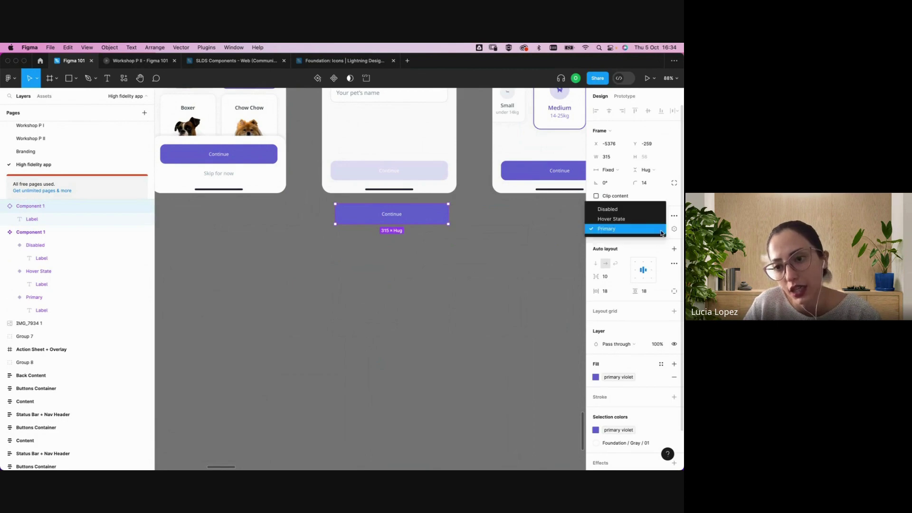
left_click(637, 210)
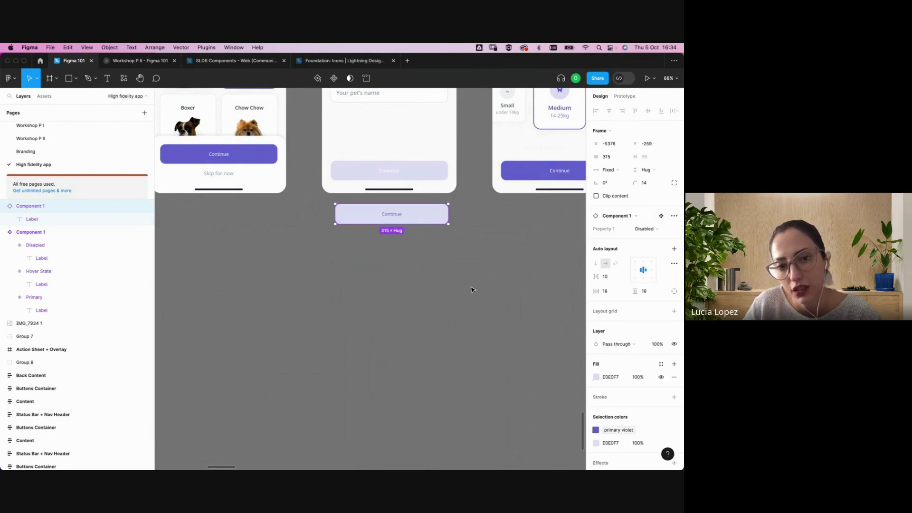
Move the Disabled instance into the Add Profile - Name screen's buttons container and delete the old faded Continue button there
left_click_drag(418, 218, 434, 177)
left_click(427, 175)
key("Delete")
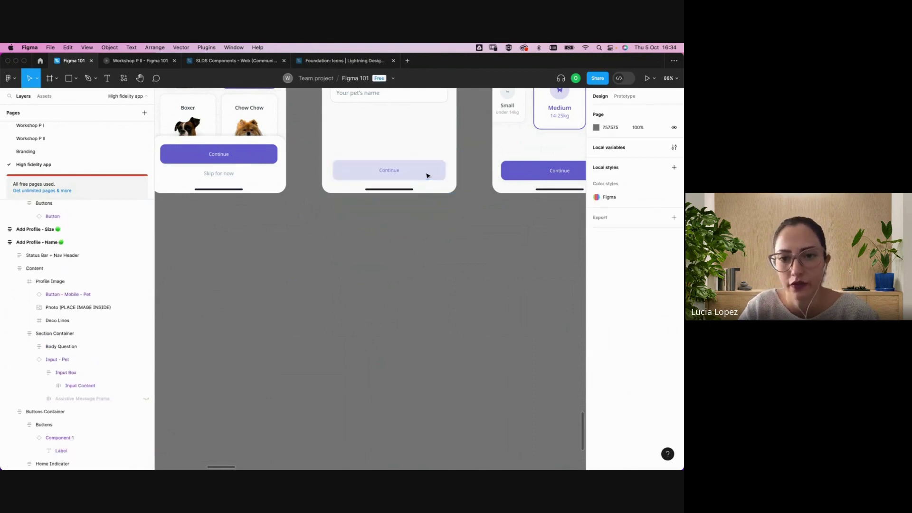
Place a copy of the Name screen's Disabled button instance just below the Add Profile - Size screen
scroll(440, 218, "right", 3)
scroll(440, 218, "up", 2)
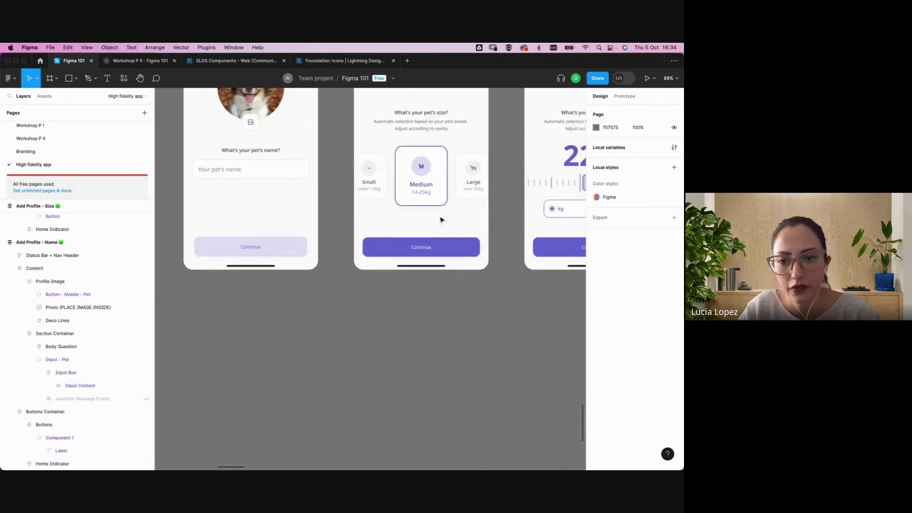
left_click(280, 256)
left_click_drag(280, 255, 452, 303)
scroll(452, 303, "right", 5)
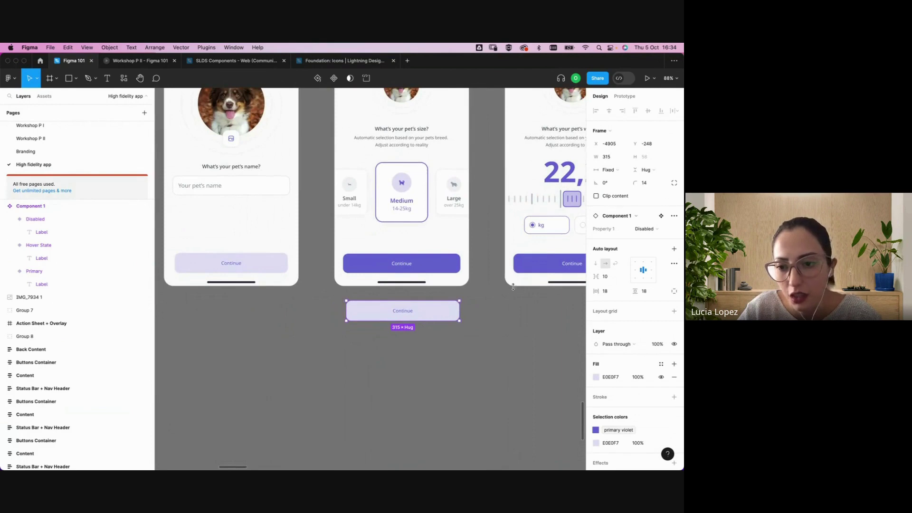
Set the standalone Continue button to the Primary variant and substitute it for the Continue button on the pet size screen
left_click(648, 230)
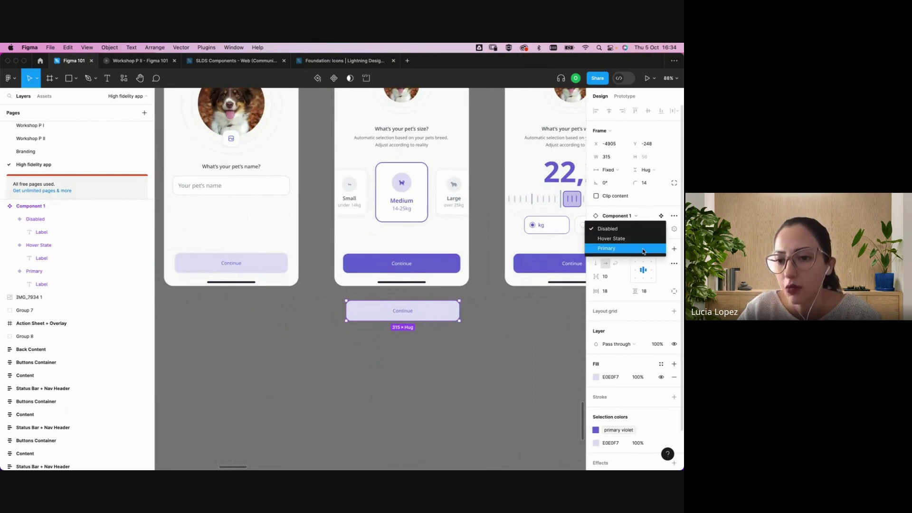
left_click(644, 249)
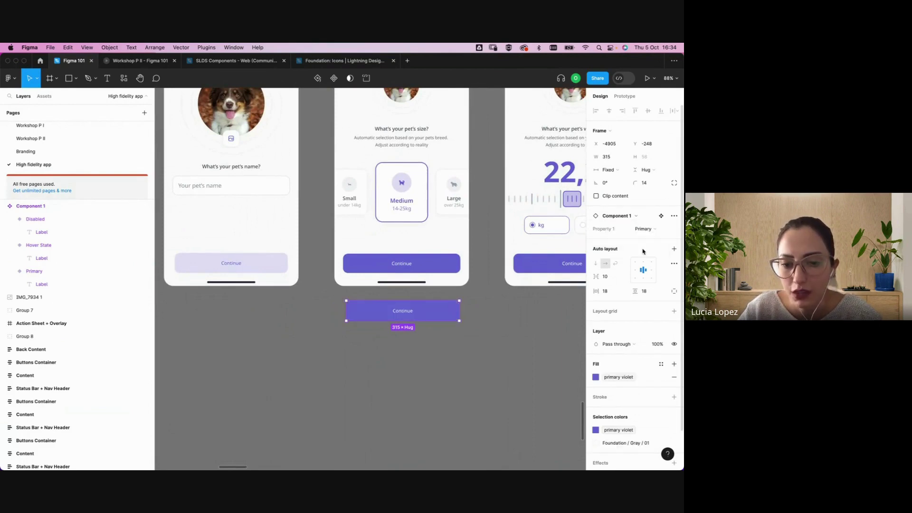
left_click_drag(430, 317, 432, 266)
left_click(431, 272)
key("Delete")
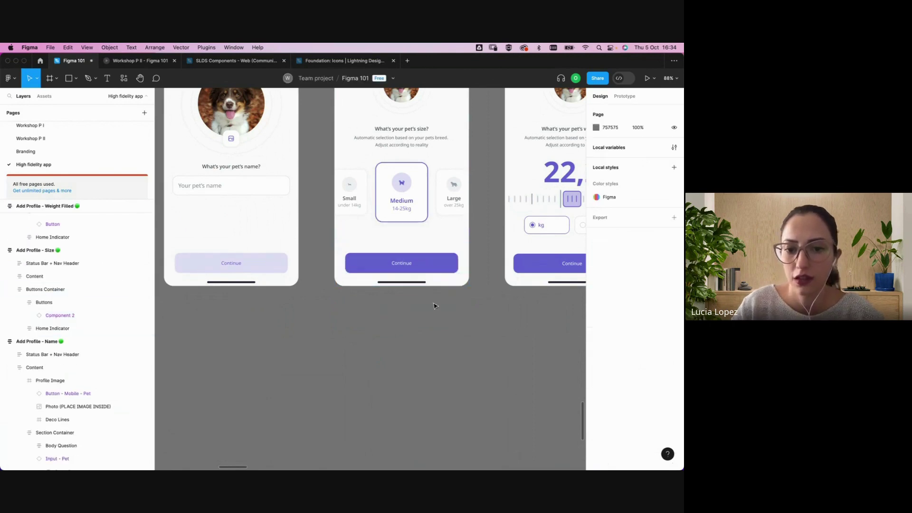
Inspect the component properties of the pet's name input on the Add Profile - Name screen
scroll(447, 383, "right", 5)
scroll(447, 383, "up", 2)
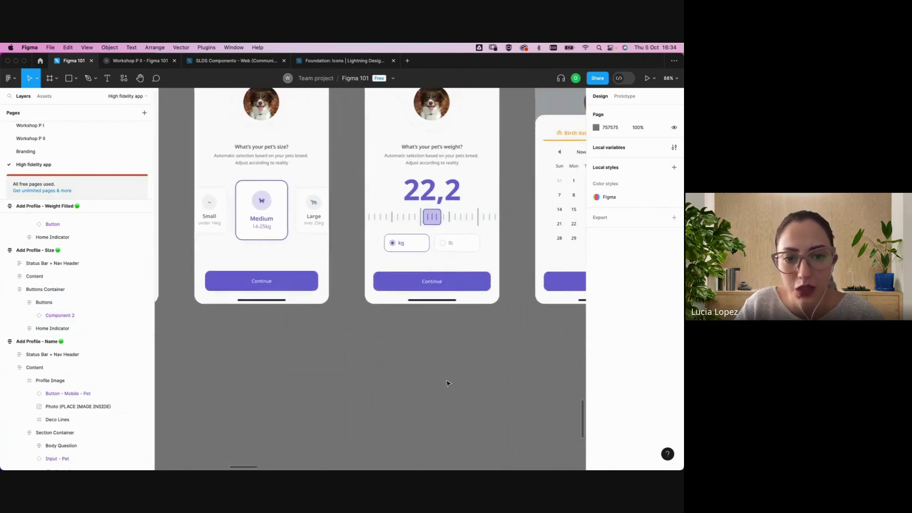
scroll(446, 383, "left", 5)
scroll(446, 383, "down", 3)
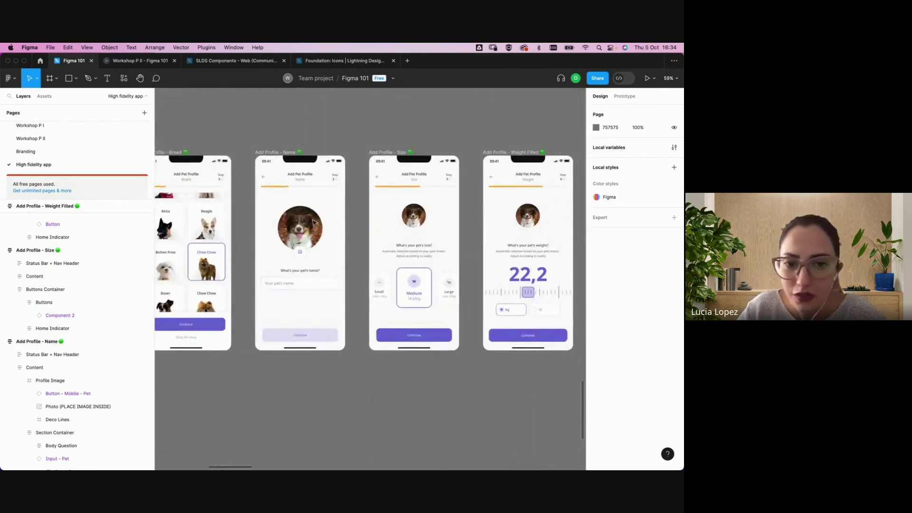
scroll(331, 192, "up", 5)
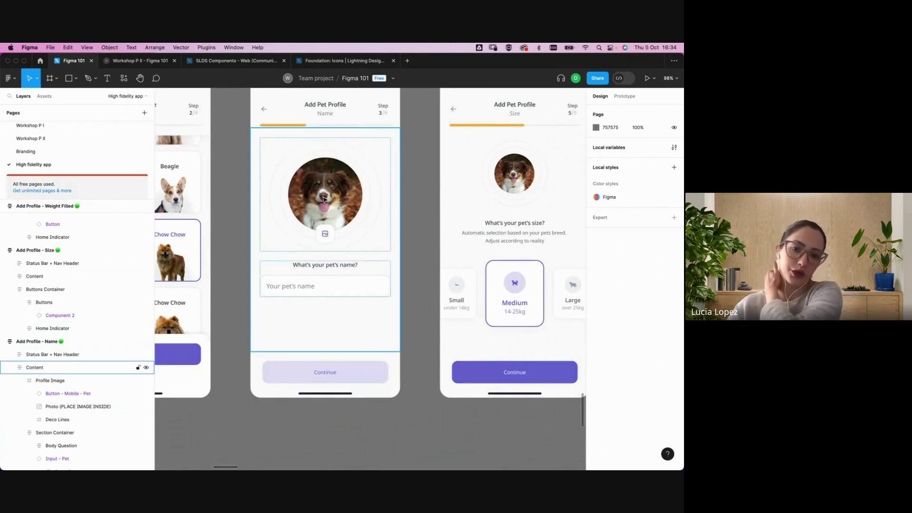
left_click(315, 289)
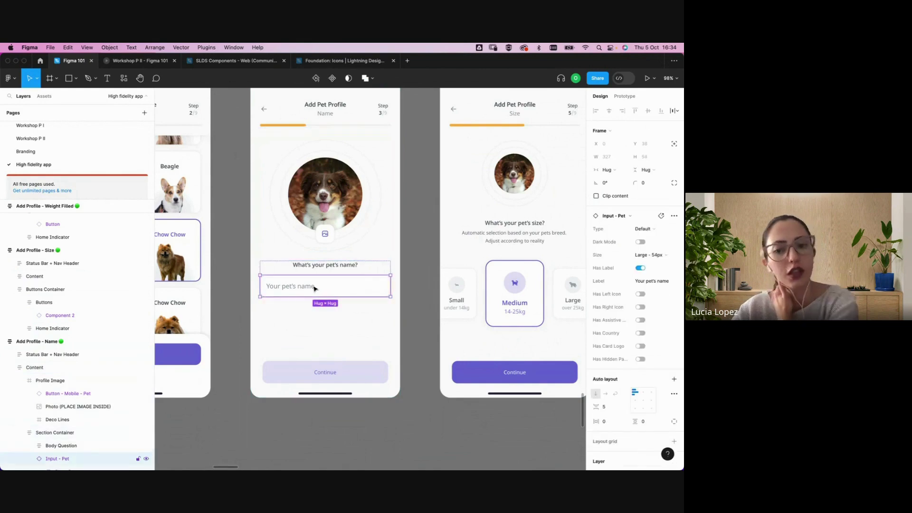
Examine the elements on the Size, Weight and Important Dates screens of the Add Pet Profile flow
scroll(399, 221, "right", 5)
scroll(399, 222, "up", 2)
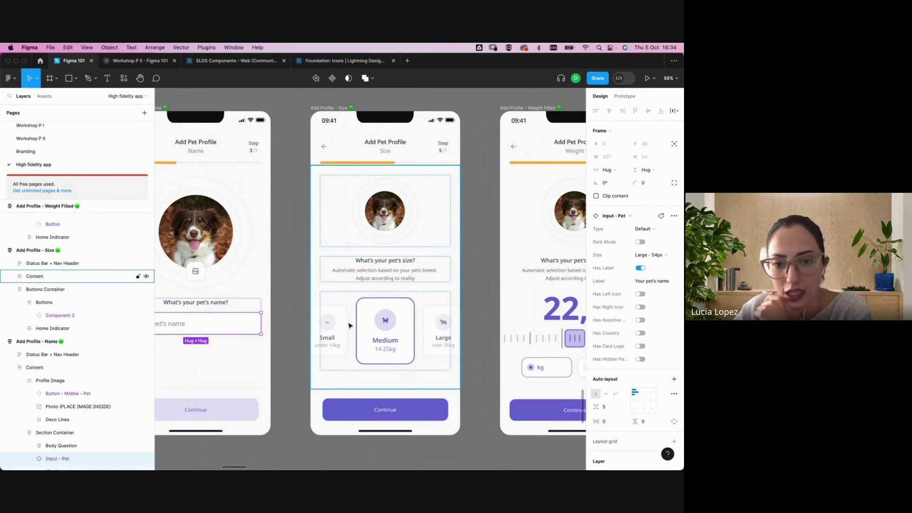
scroll(356, 304, "down", 2)
scroll(356, 304, "right", 1)
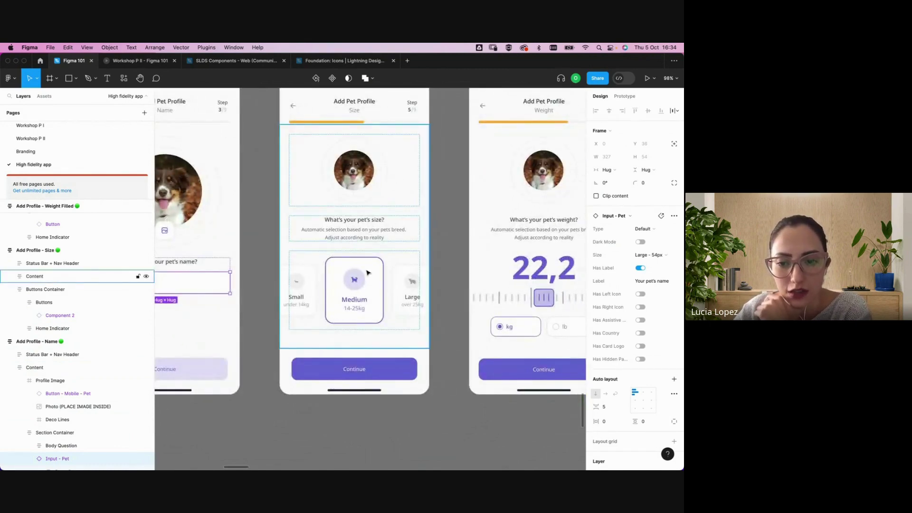
scroll(367, 272, "right", 5)
scroll(368, 272, "up", 1)
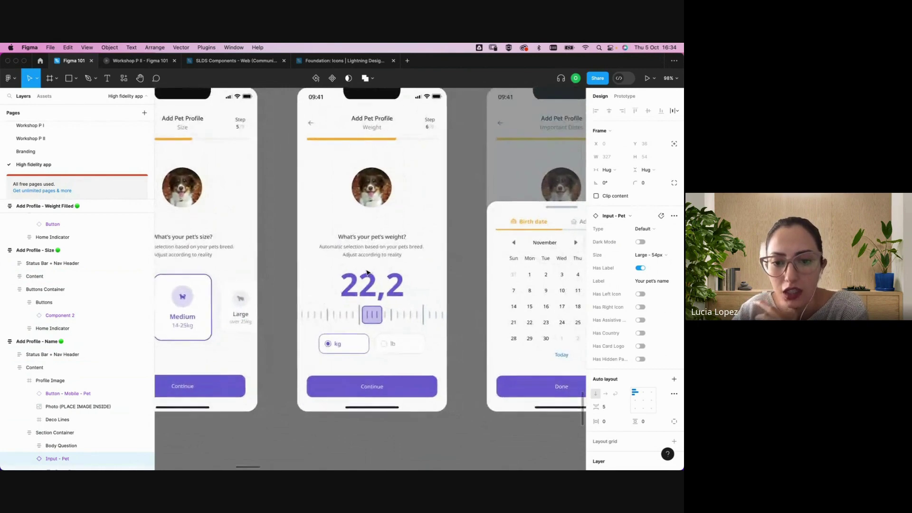
scroll(367, 272, "left", 1)
scroll(367, 272, "right", 2)
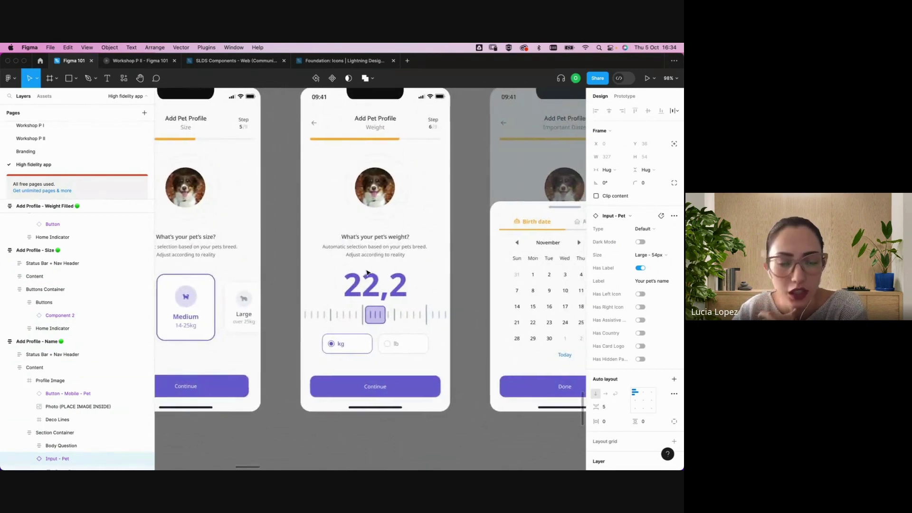
scroll(367, 272, "down", 1)
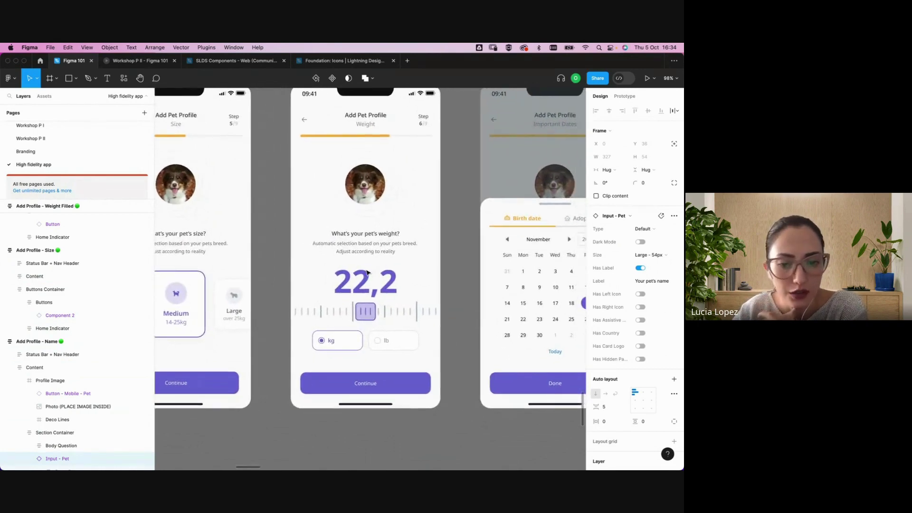
left_click(377, 346)
scroll(387, 346, "right", 10)
scroll(388, 346, "up", 1)
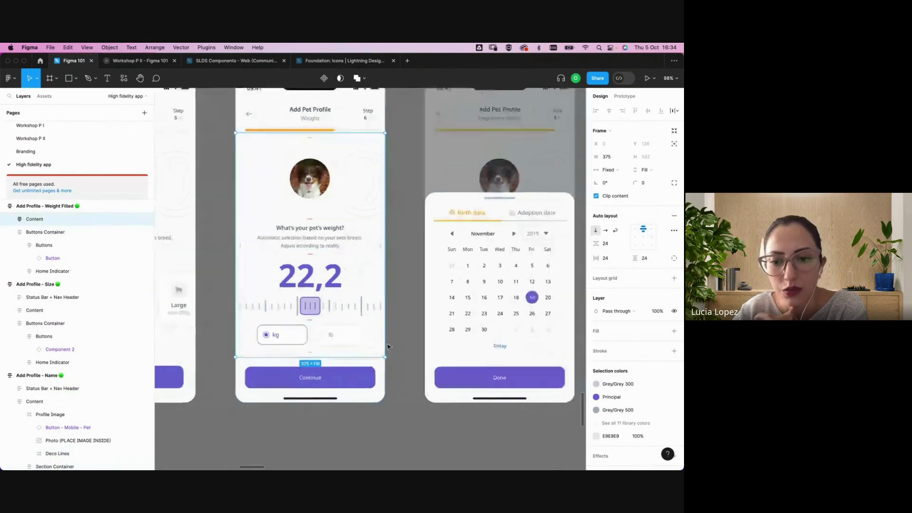
left_click(459, 230)
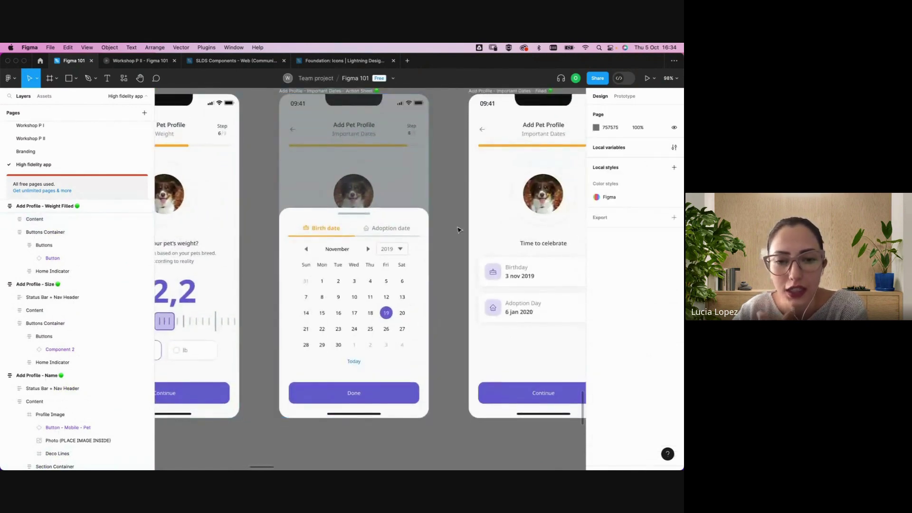
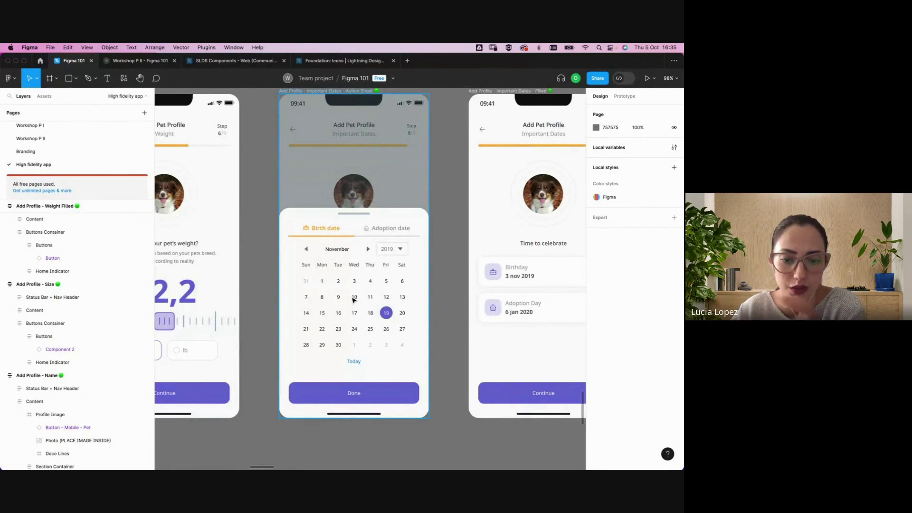
Go to the main component of the Datepicker instance in the Important Dates action sheet
scroll(371, 196, "left", 5)
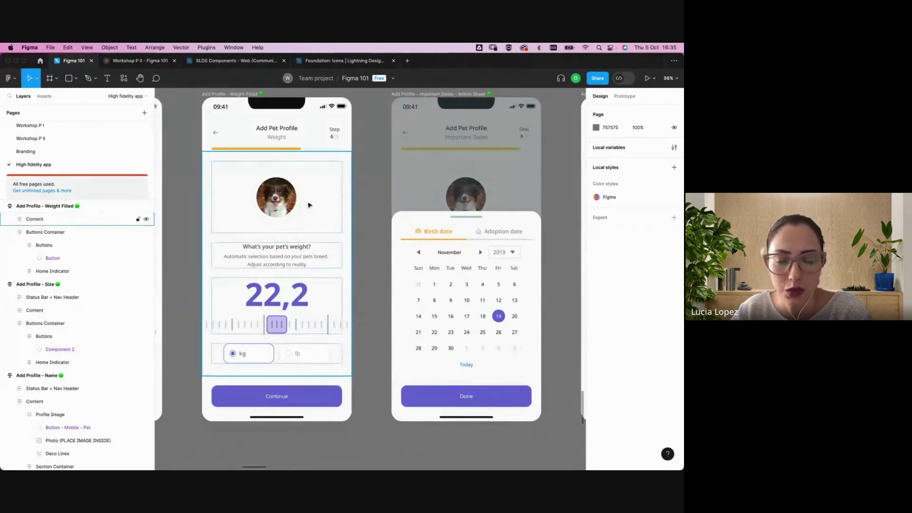
left_click(478, 332)
scroll(478, 332, "right", 4)
scroll(478, 333, "down", 1)
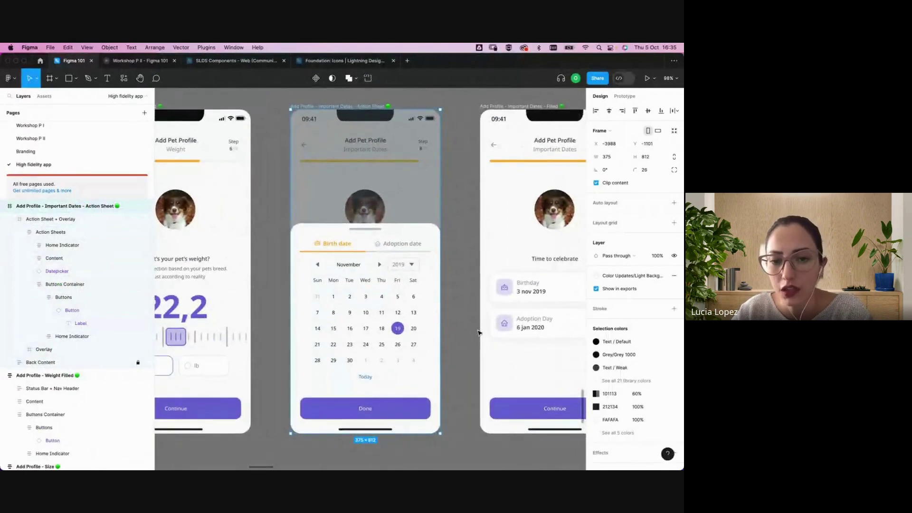
scroll(478, 332, "left", 1)
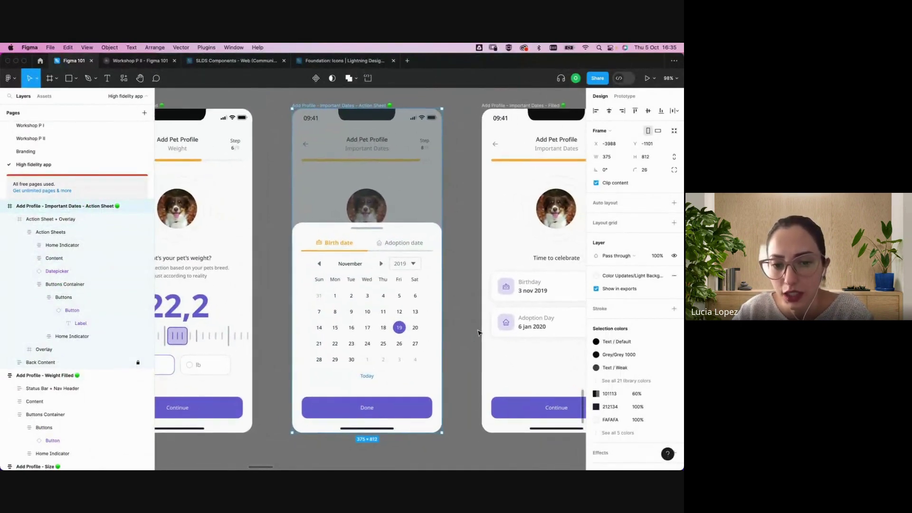
scroll(454, 322, "down", 3)
left_click(396, 324)
double_click(396, 324)
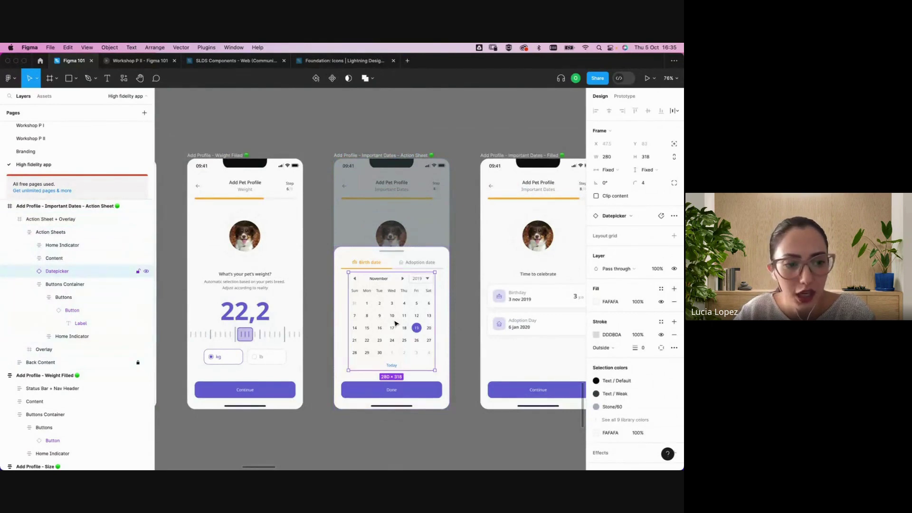
right_click(396, 324)
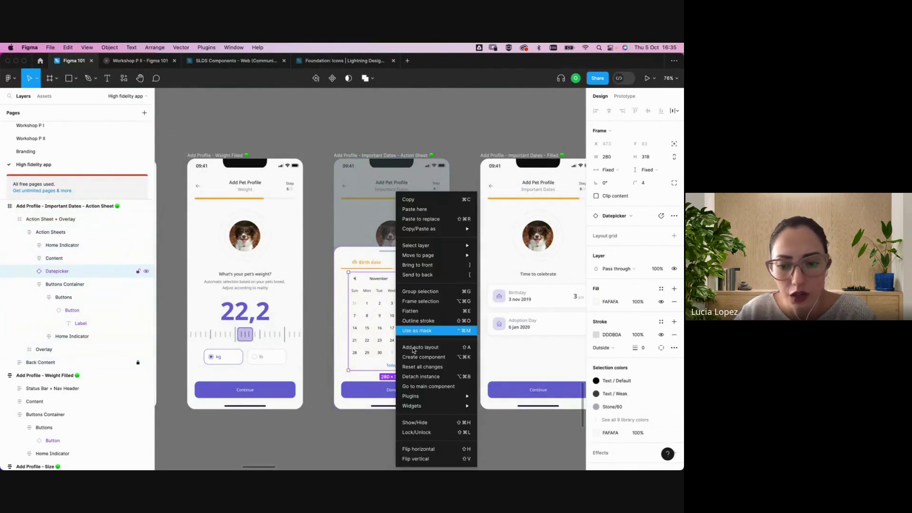
left_click(430, 389)
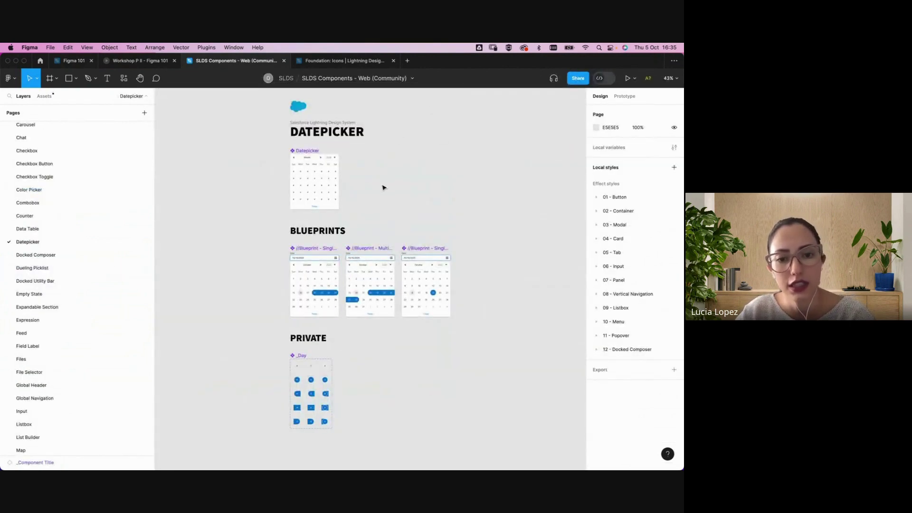
Examine the Datepicker main component and its blueprint variations, including Single Row Selected, on the Datepicker page
scroll(384, 188, "down", 2)
scroll(384, 188, "right", 1)
scroll(384, 188, "up", 3)
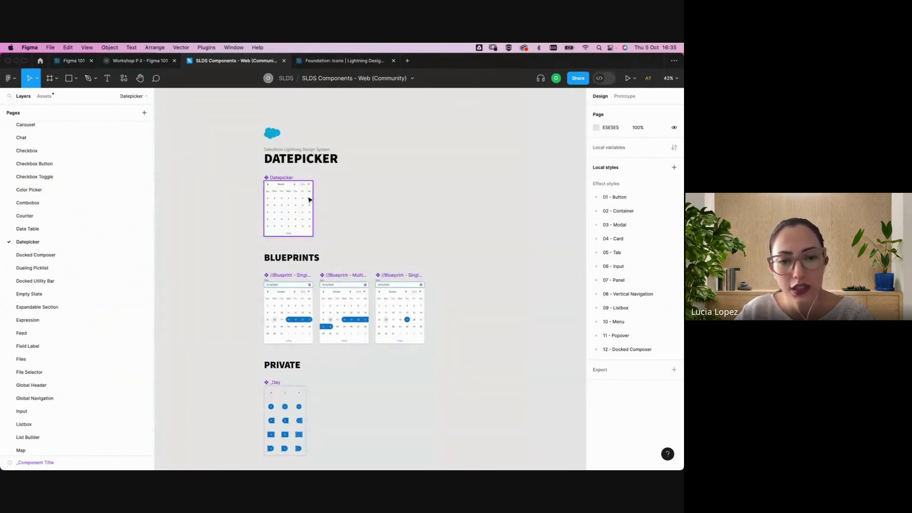
scroll(309, 199, "up", 10)
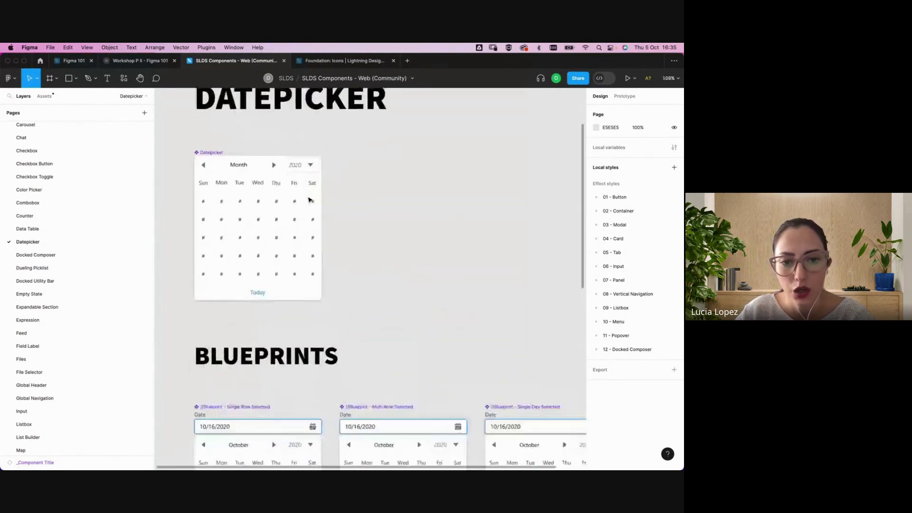
left_click(255, 269)
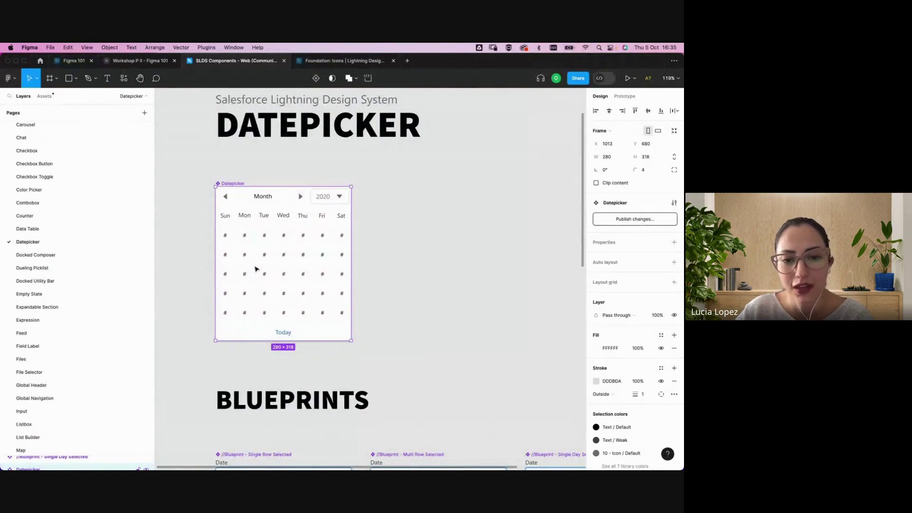
left_click(411, 149)
scroll(360, 235, "down", 5)
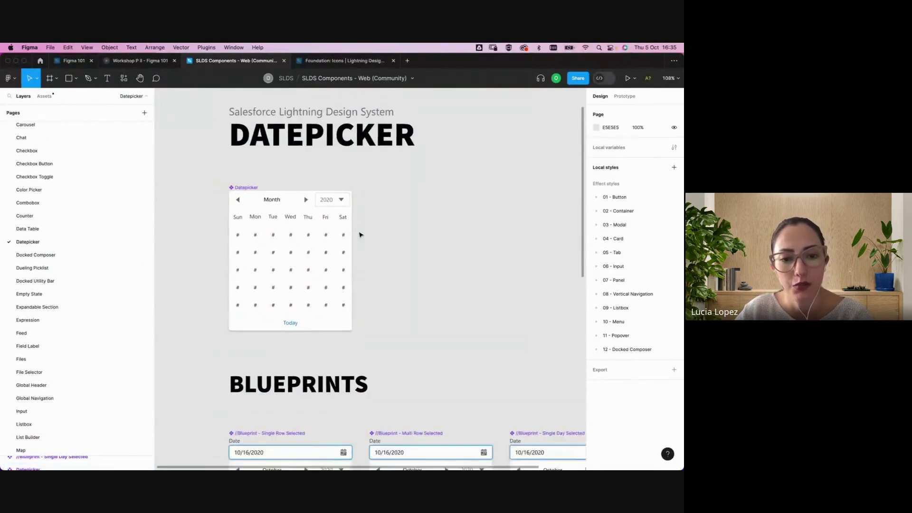
scroll(360, 235, "down", 3)
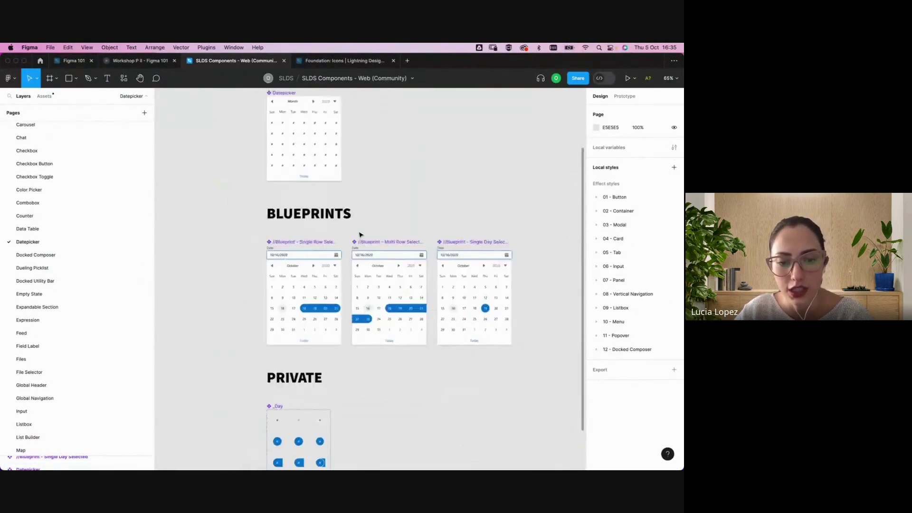
left_click(318, 284)
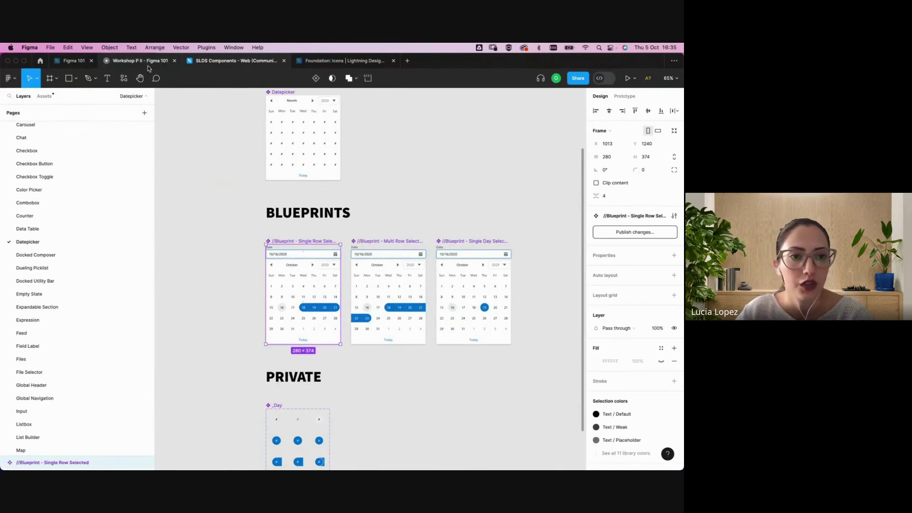
Return to the Figma 101 file and select the Action Sheet + Overlay frame on the Important Dates screen
left_click(73, 62)
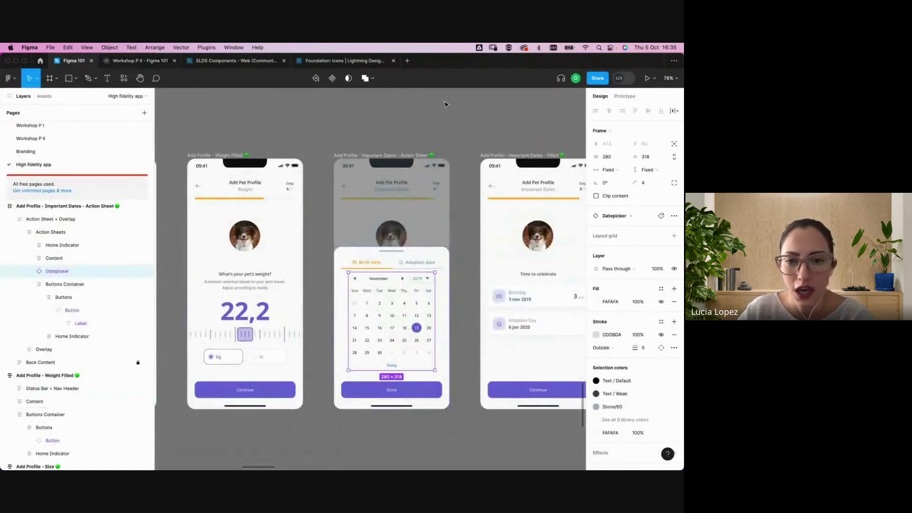
left_click(446, 105)
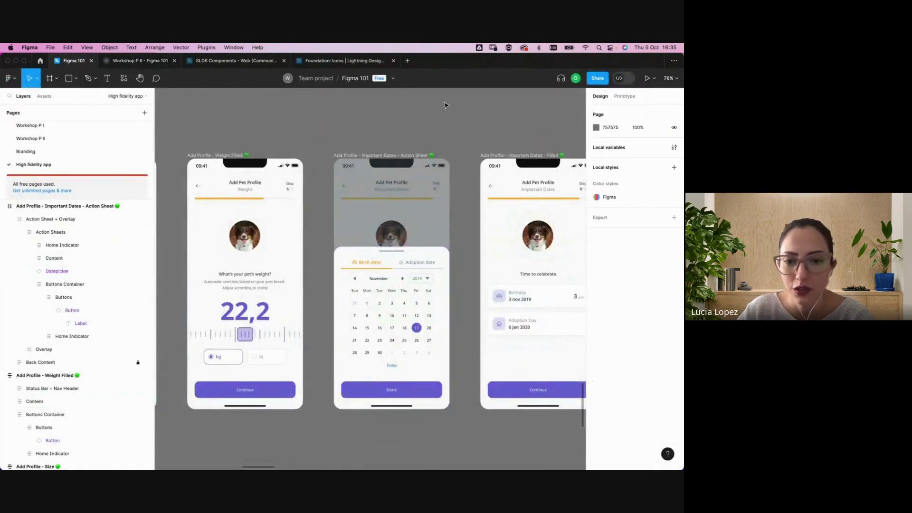
scroll(354, 297, "right", 3)
scroll(354, 297, "down", 1)
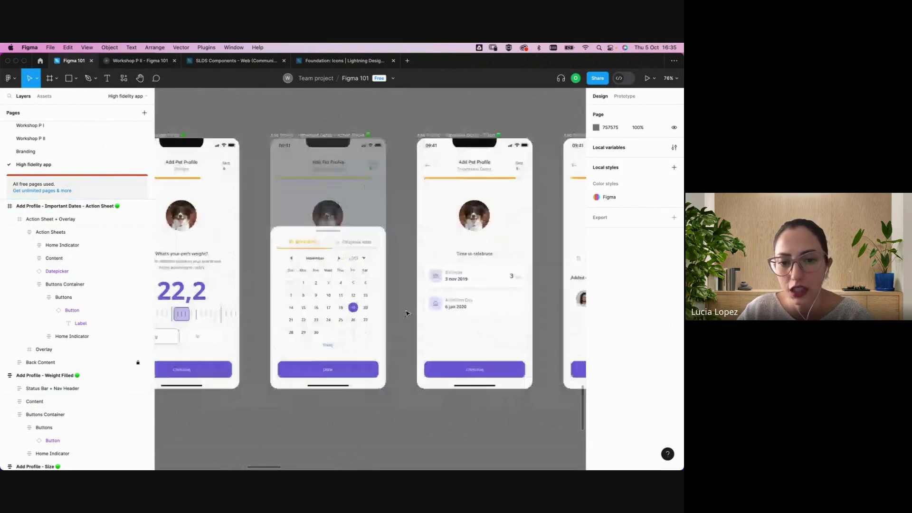
left_click(354, 297)
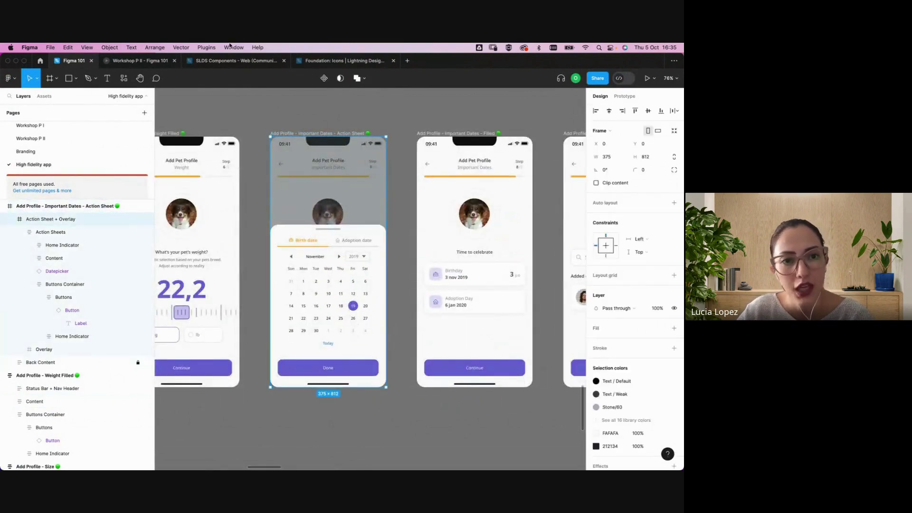
Look through the page list of the SLDS Components - Web file for available components, and return to Figma 101
left_click(234, 61)
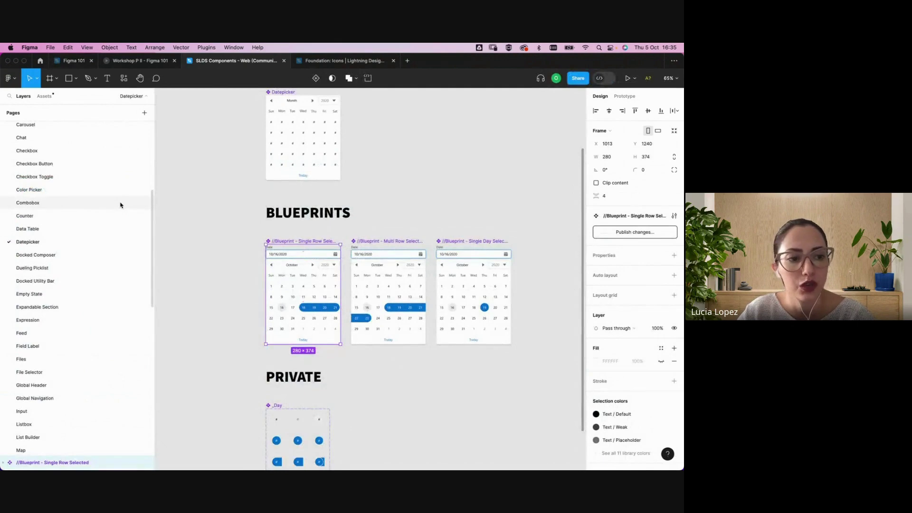
scroll(120, 205, "up", 5)
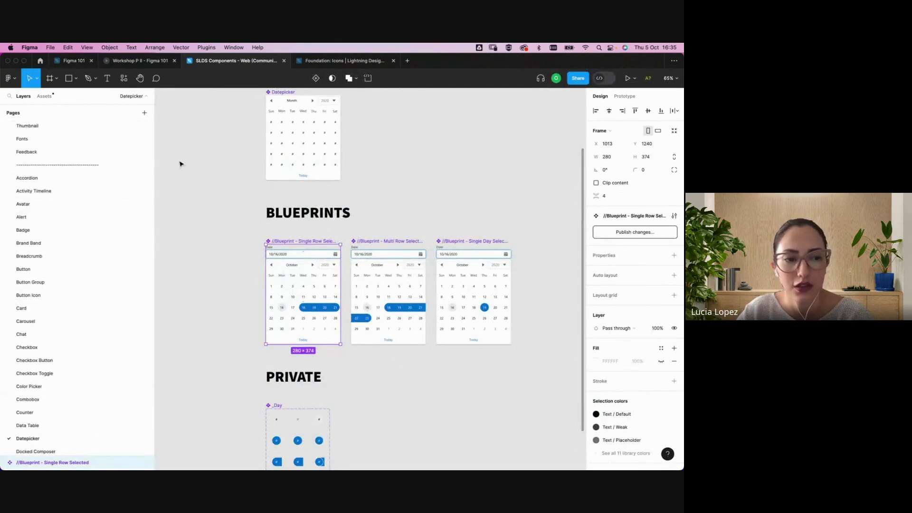
scroll(98, 297, "down", 3)
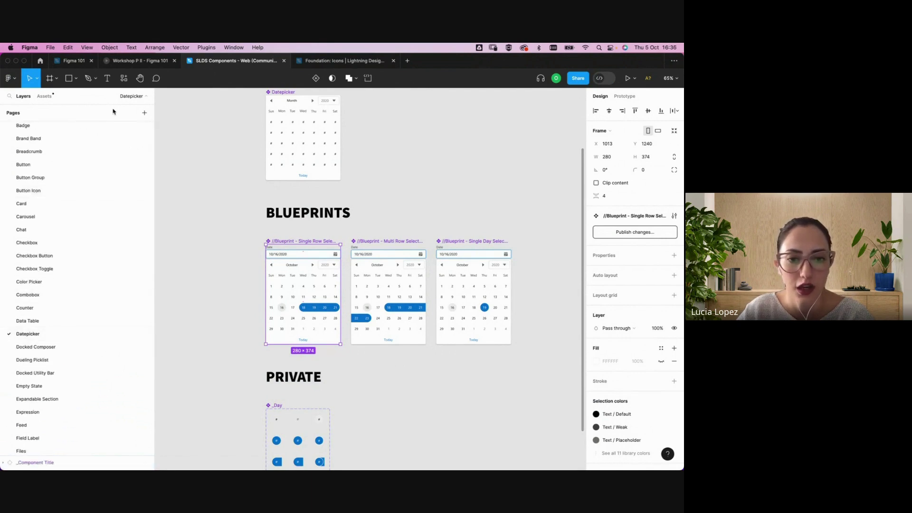
left_click(75, 60)
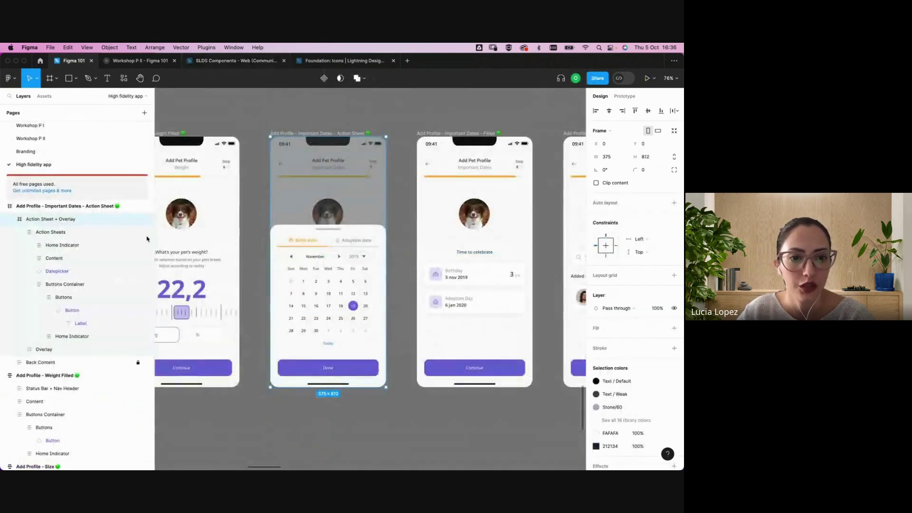
Examine the Weight Filled and Important Dates screens, including the frame around the Continue button on the Weight Filled screen
left_click(258, 118)
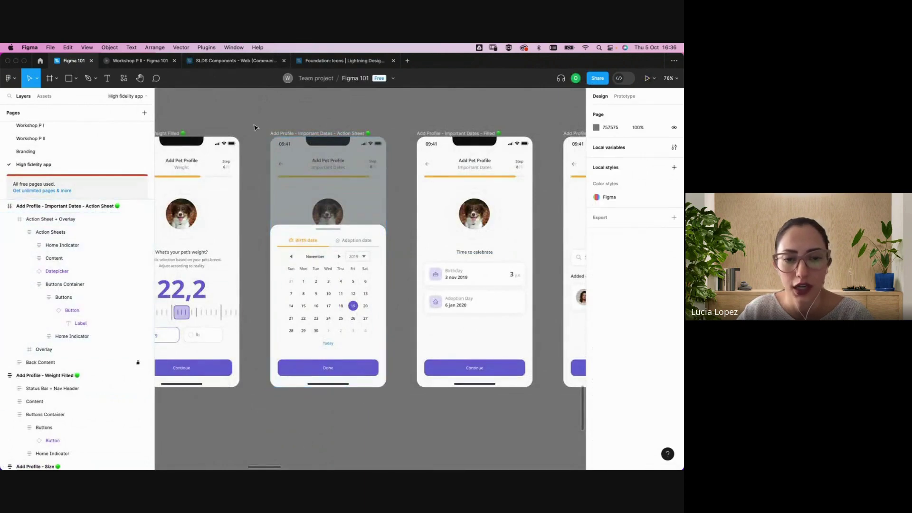
scroll(255, 127, "right", 2)
scroll(255, 127, "right", 2)
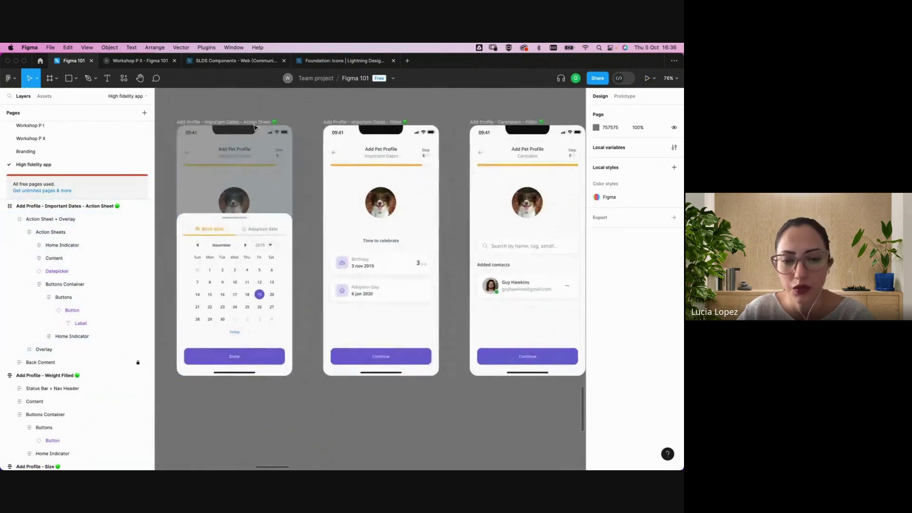
scroll(312, 390, "left", 5)
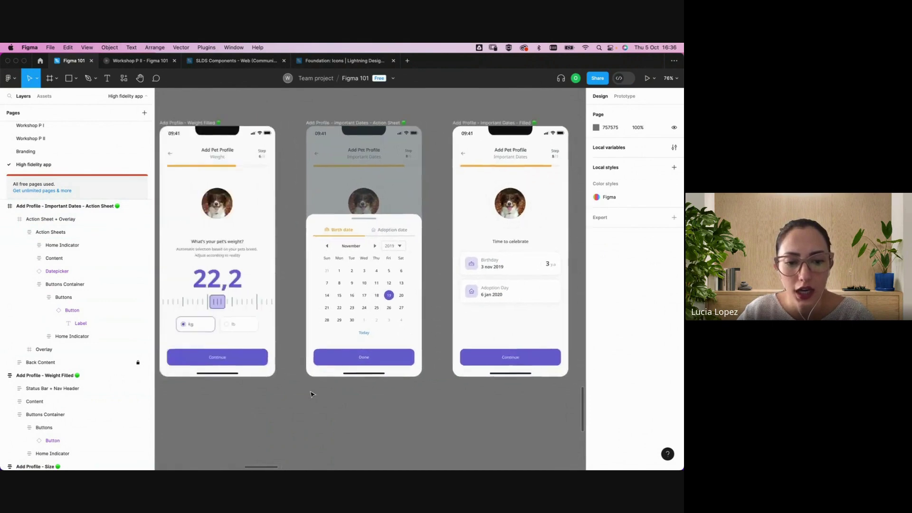
left_click(313, 365)
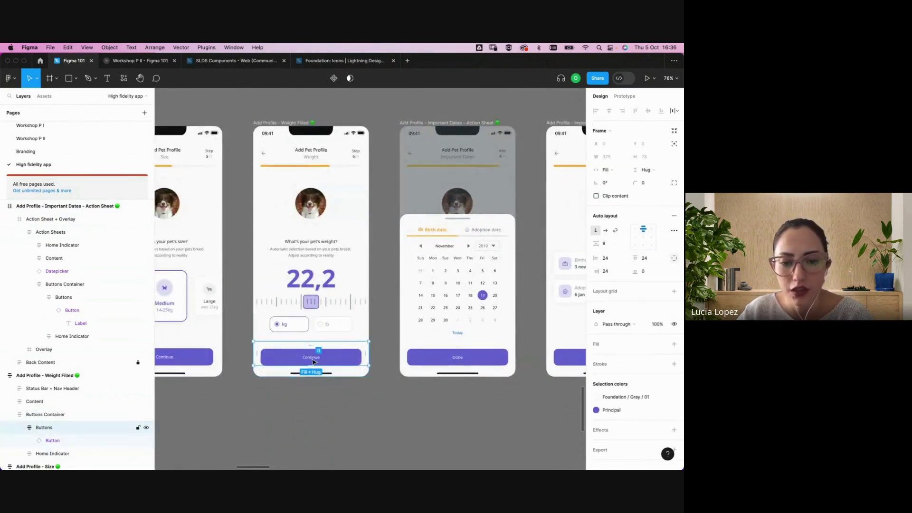
left_click(313, 362)
left_click(326, 442)
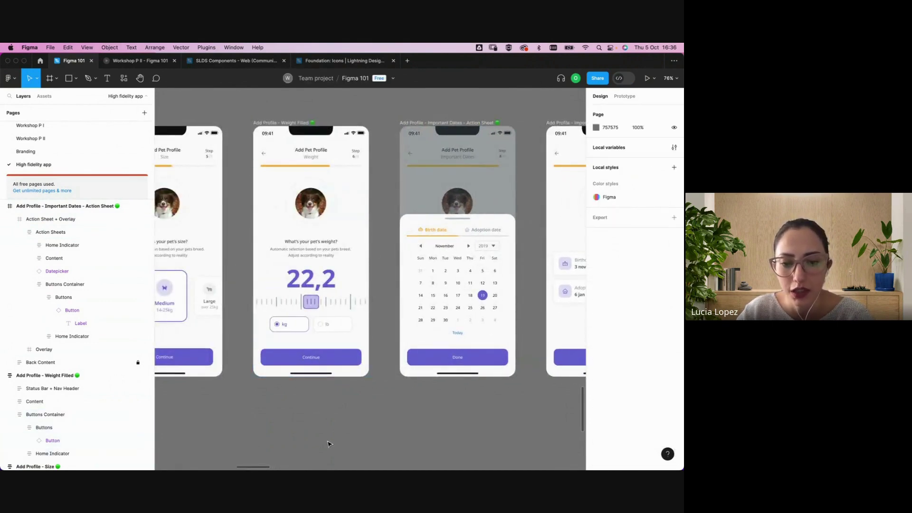
scroll(328, 444, "right", 2)
scroll(329, 443, "up", 1)
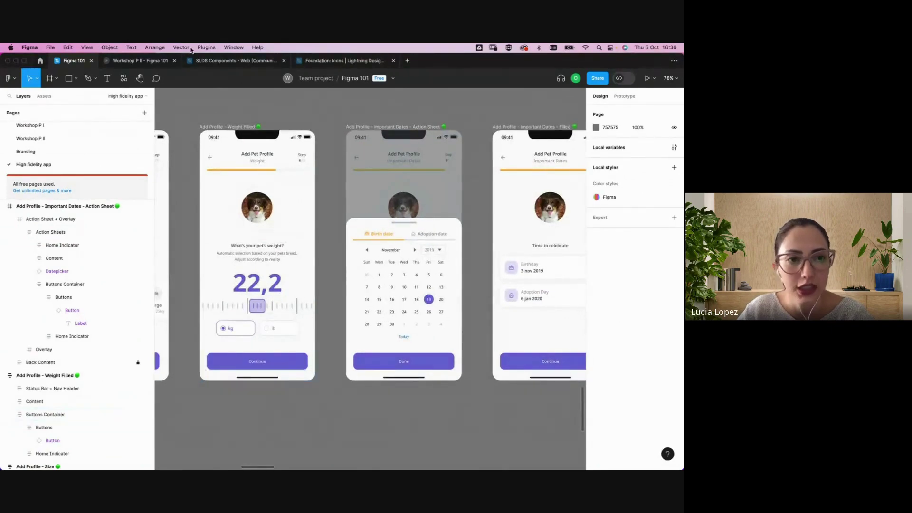
Switch to the SLDS Components - Web file and open its Button page
left_click(265, 62)
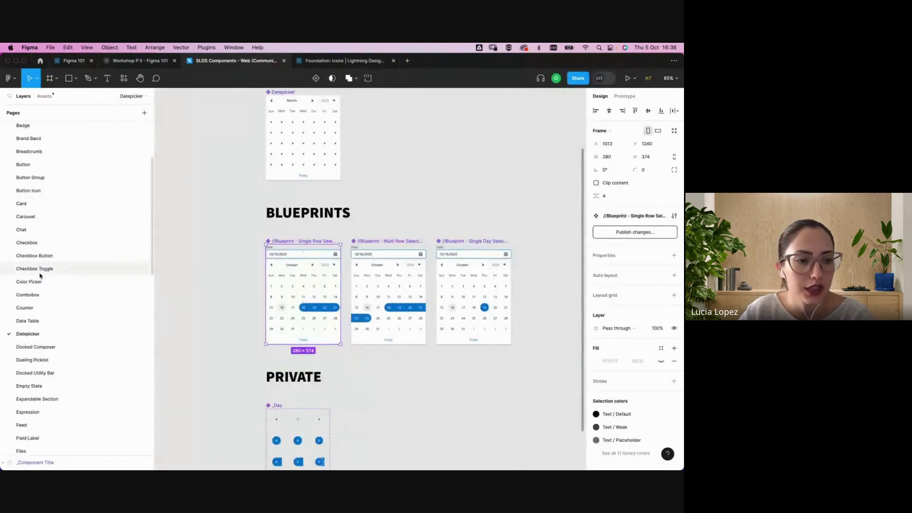
scroll(41, 272, "up", 1)
scroll(41, 275, "up", 2)
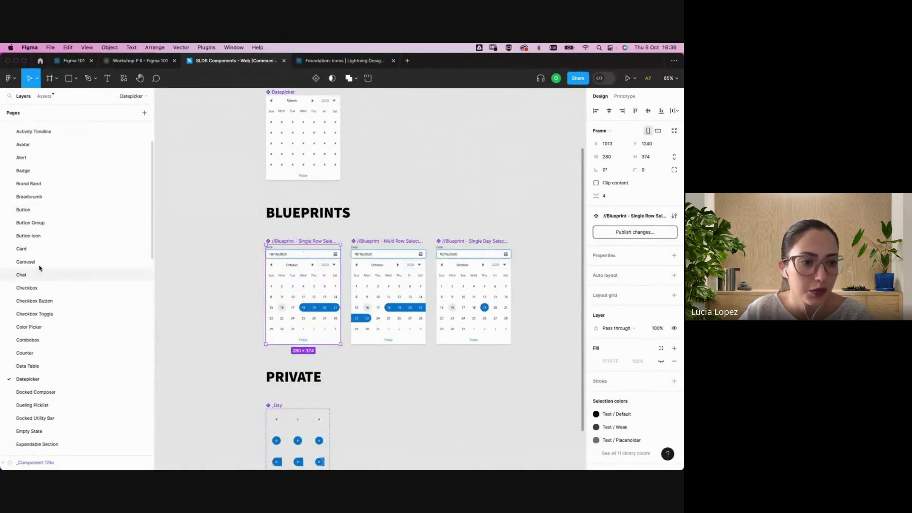
left_click(30, 211)
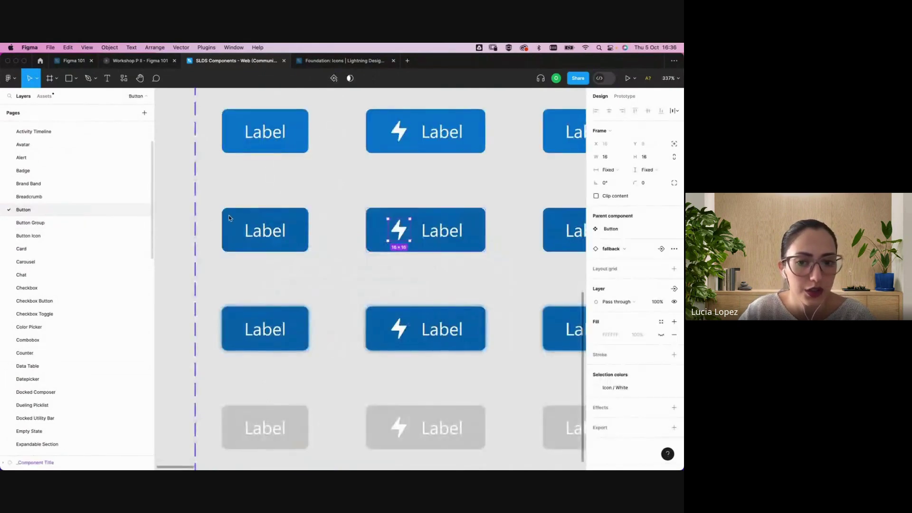
Examine the full set of Button component variants and the page's title component on the Button page
scroll(243, 219, "down", 3)
scroll(242, 220, "down", 2)
left_click(265, 376)
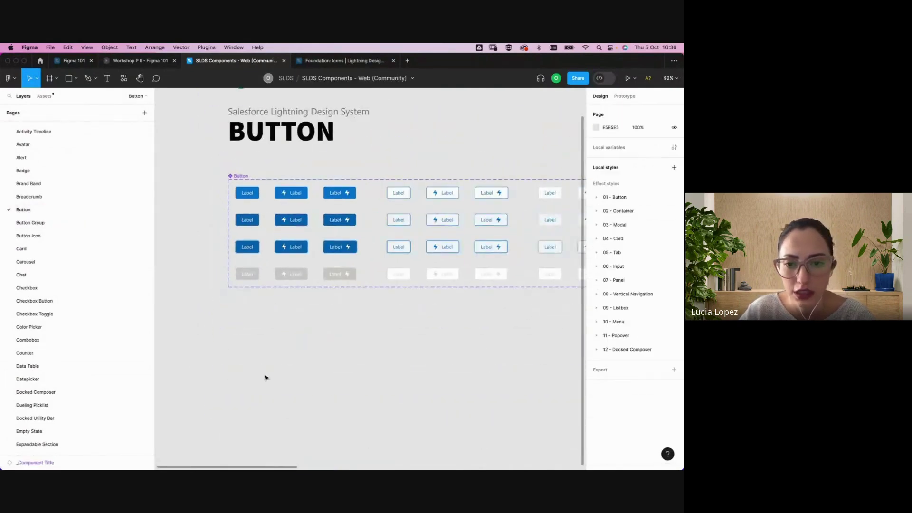
scroll(265, 376, "down", 3)
scroll(264, 377, "down", 3)
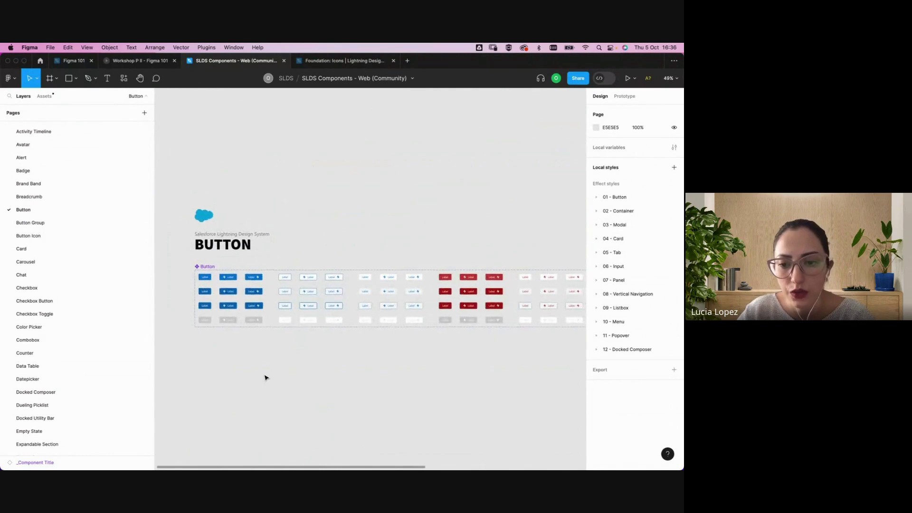
scroll(264, 377, "right", 2)
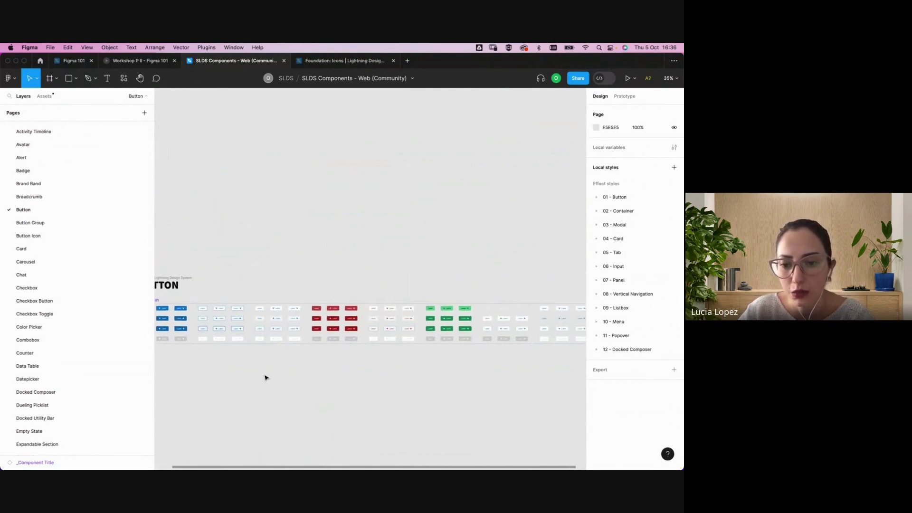
scroll(265, 377, "down", 2)
scroll(265, 377, "left", 2)
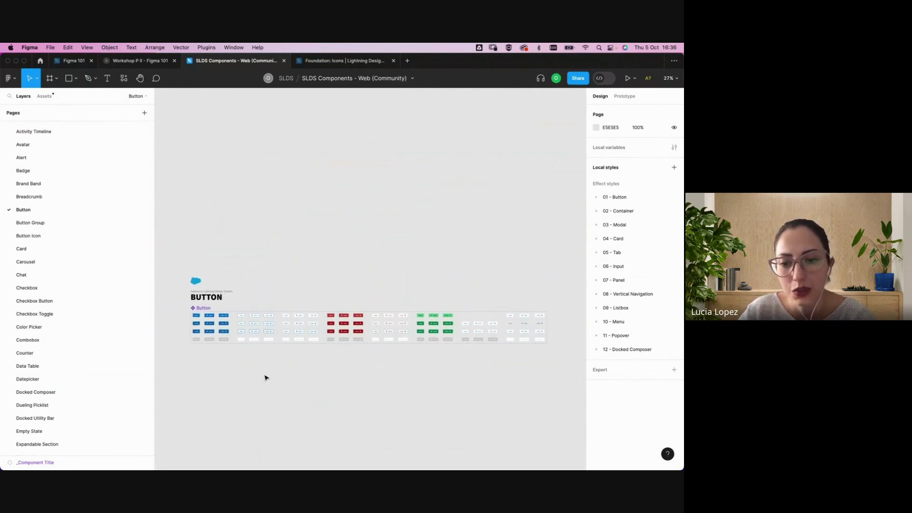
left_click(211, 292)
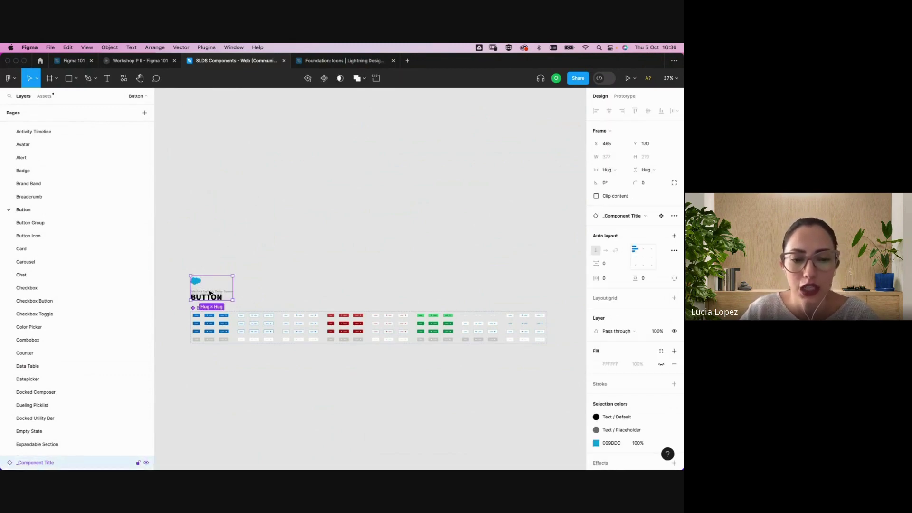
left_click(279, 220)
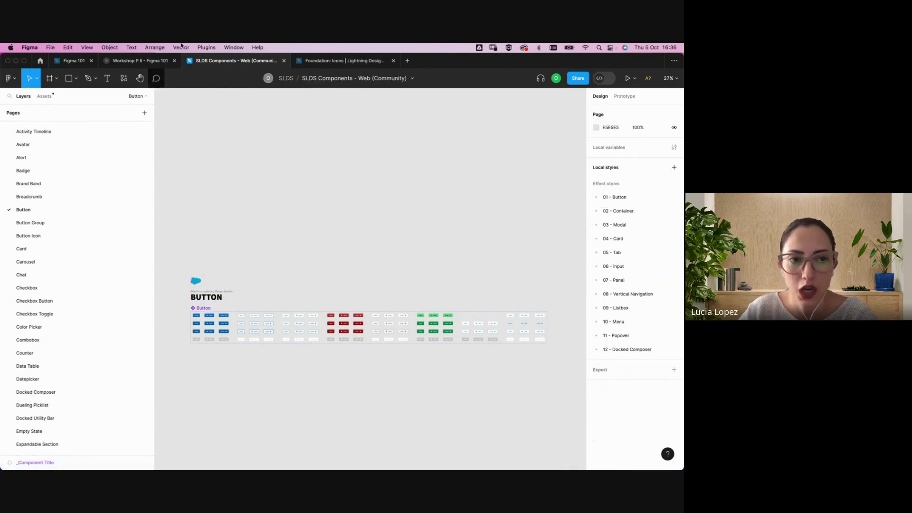
Return to the Figma 101 file and select the Primary variant of the Component 1 button set
left_click(72, 60)
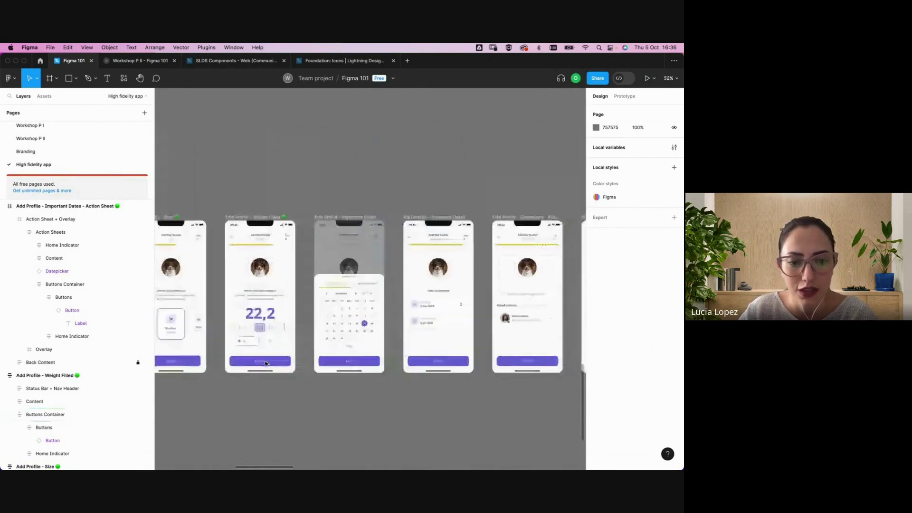
scroll(267, 364, "down", 10)
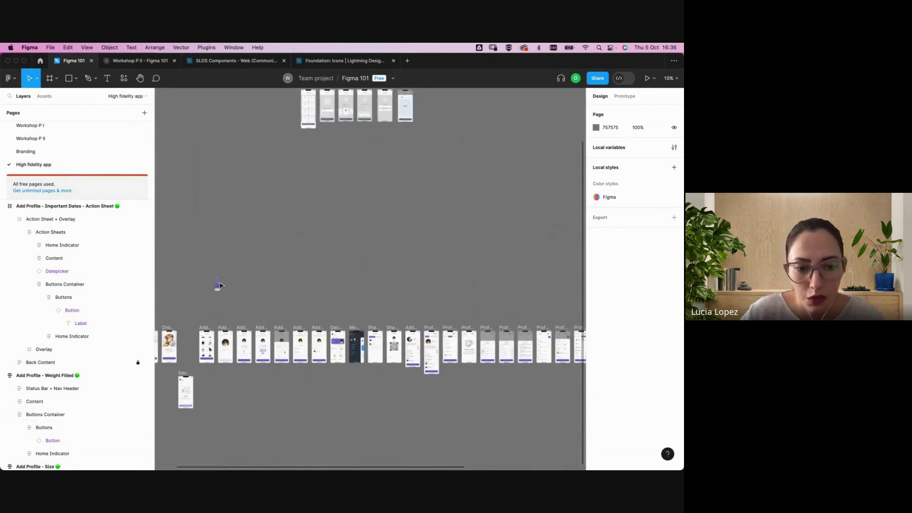
scroll(216, 285, "up", 10)
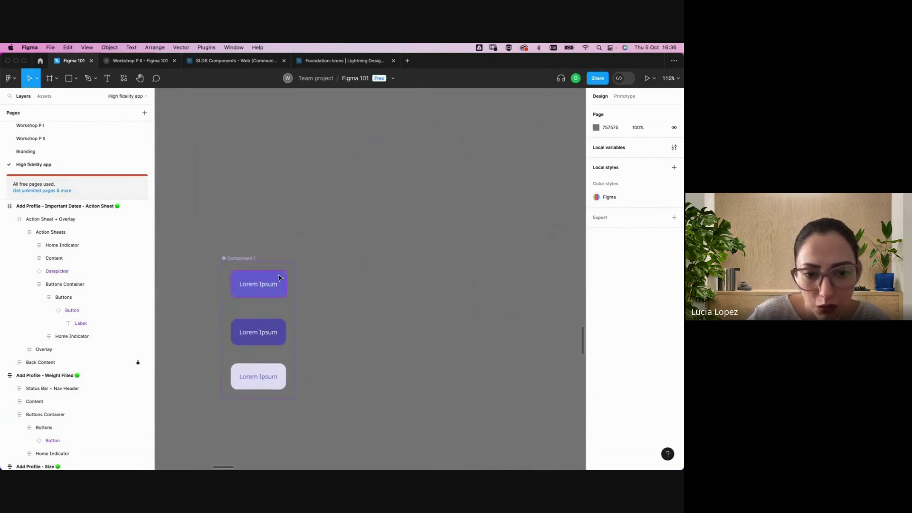
left_click(281, 278)
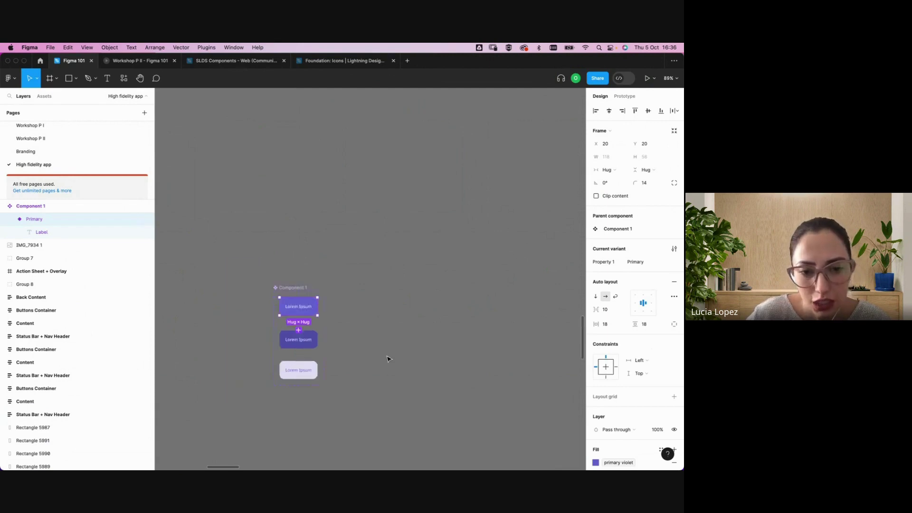
Select the Datepicker instance inside the action sheet of the Add Profile - Important Dates screen
scroll(387, 359, "down", 10)
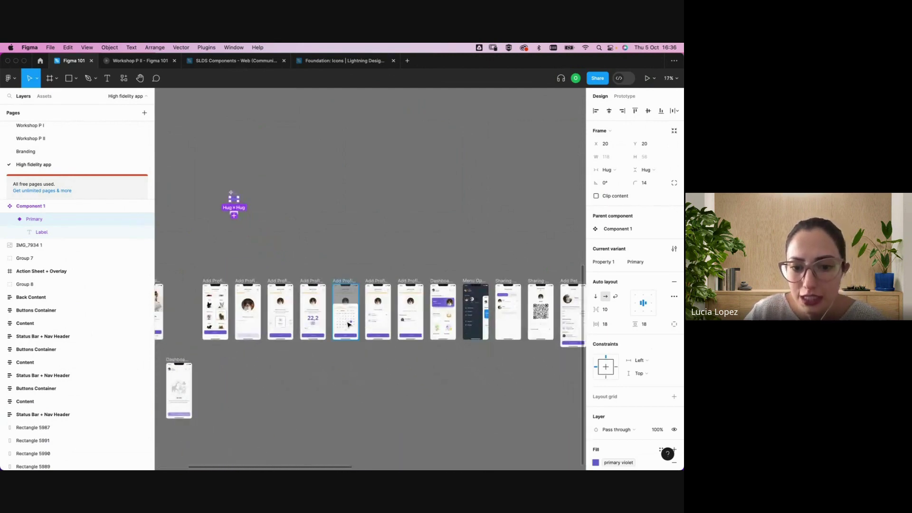
left_click(347, 323)
scroll(350, 325, "up", 5)
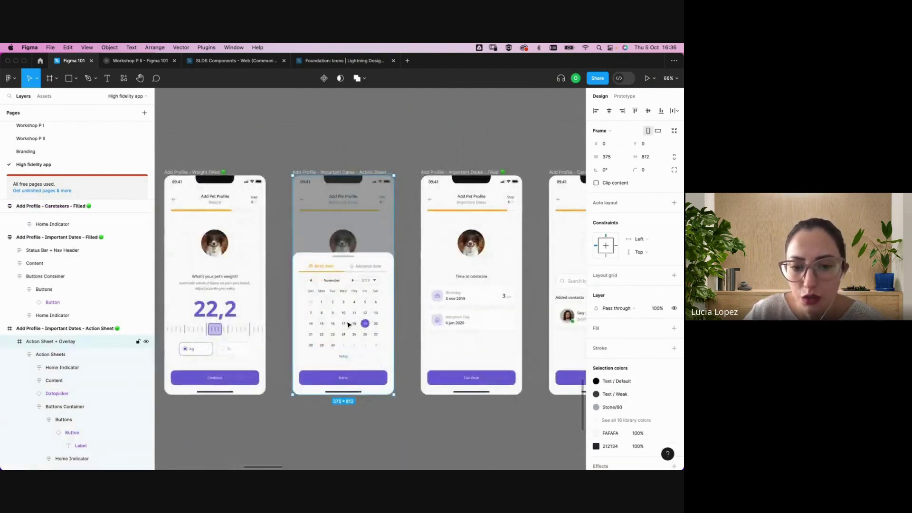
left_click(350, 324)
double_click(350, 324)
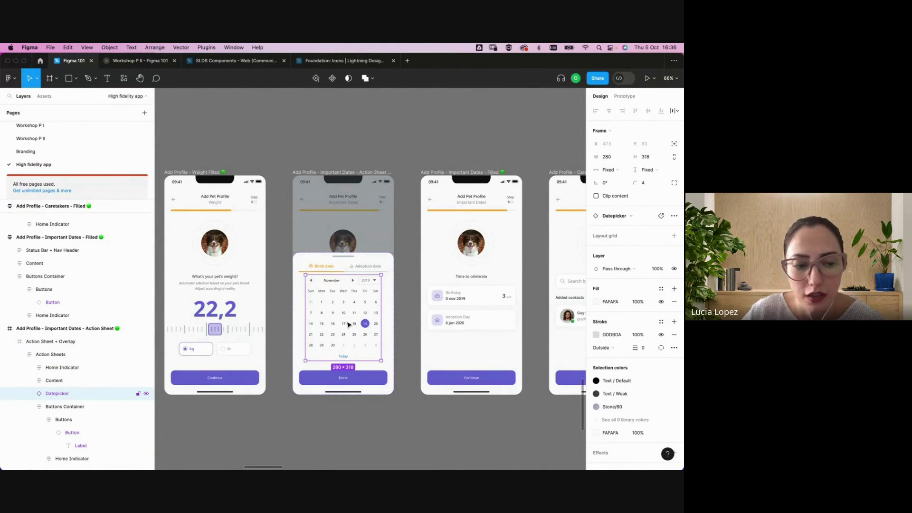
Inspect the Content and Buttons Container frames of the Add Profile - Important Dates - Filled screen
left_click(389, 104)
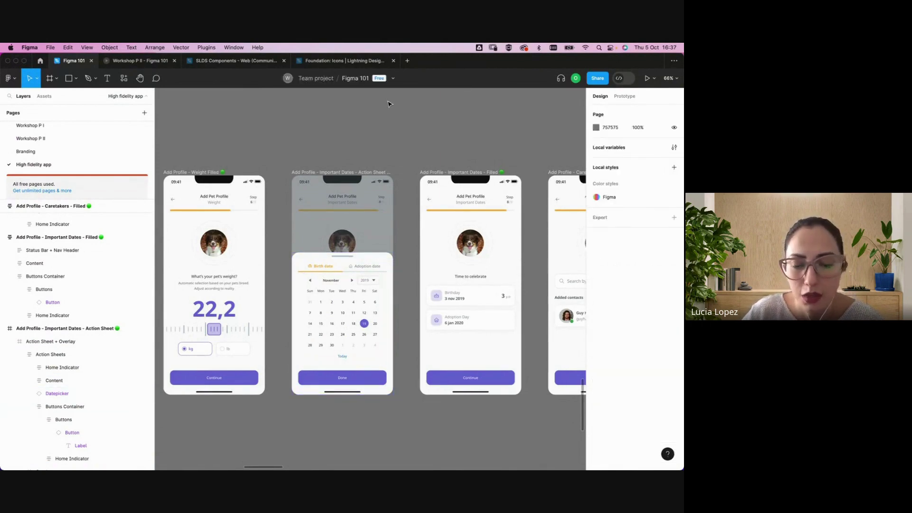
scroll(389, 104, "right", 5)
scroll(389, 104, "down", 1)
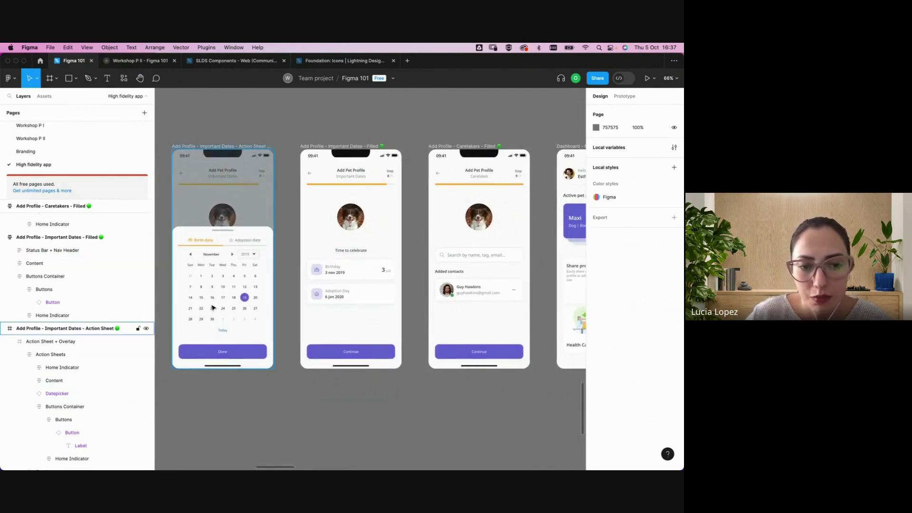
left_click(375, 311)
scroll(369, 306, "right", 3)
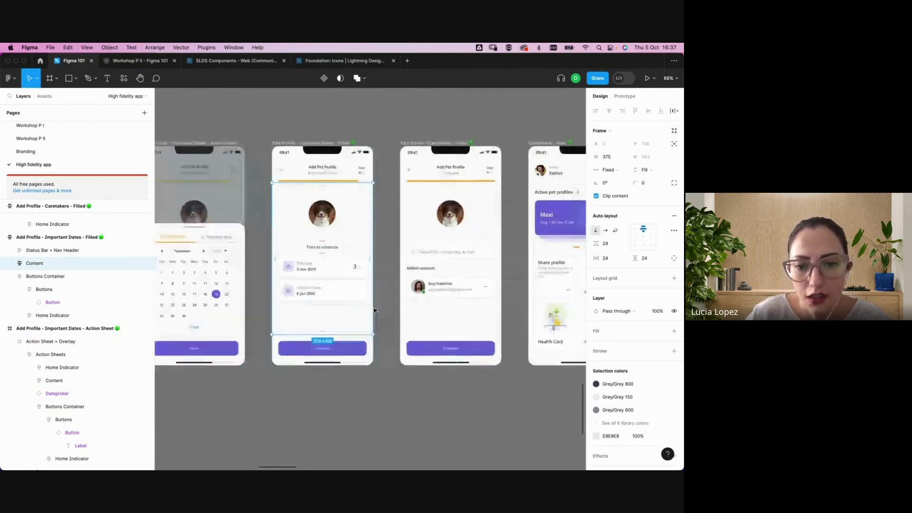
left_click(320, 407)
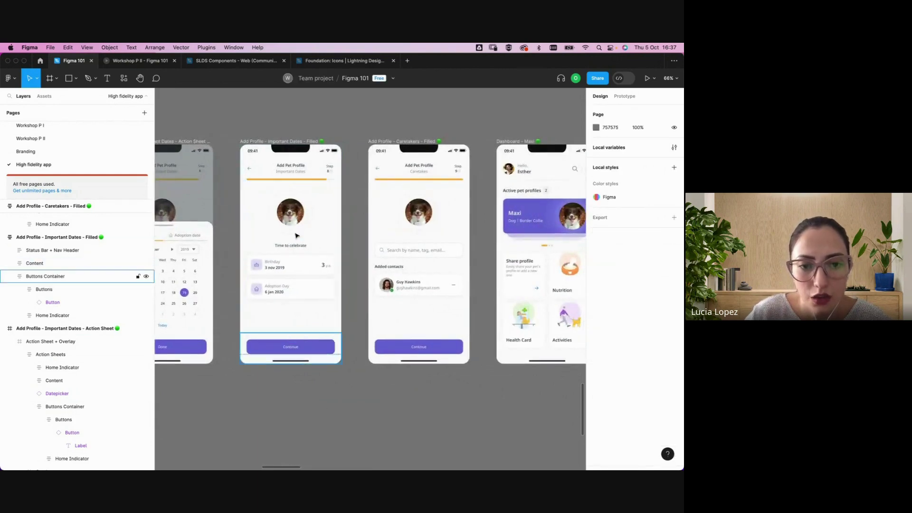
left_click(306, 350)
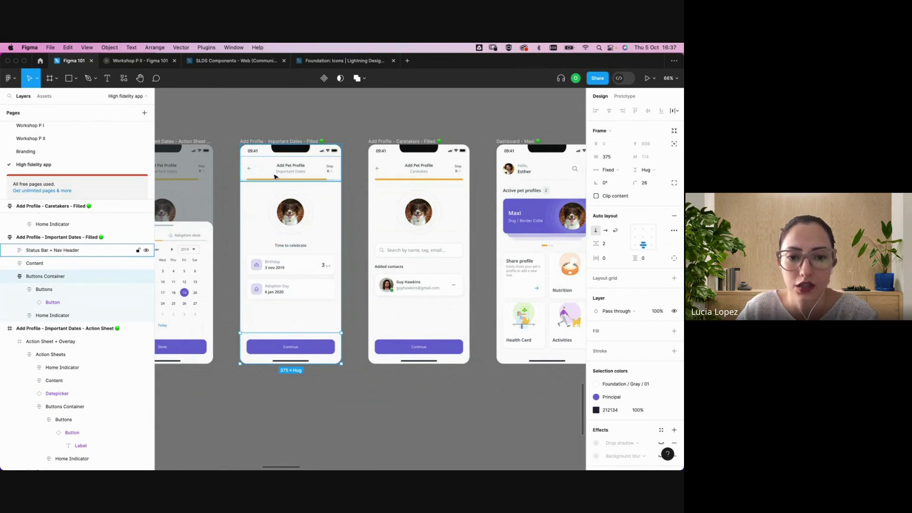
left_click(350, 271)
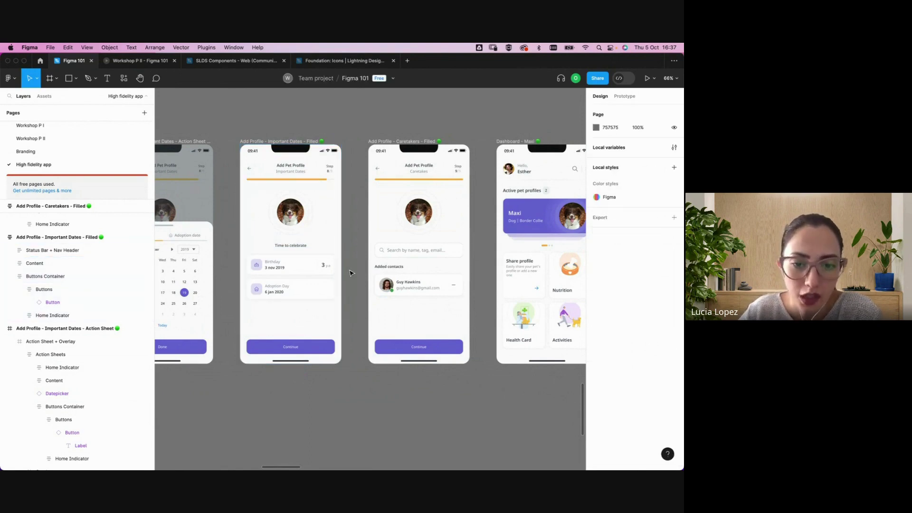
Examine the Birthday and Adoption Day cards on the Important Dates - Filled screen, and bring the Caretakers screen into view
scroll(291, 247, "up", 5)
scroll(291, 247, "up", 2)
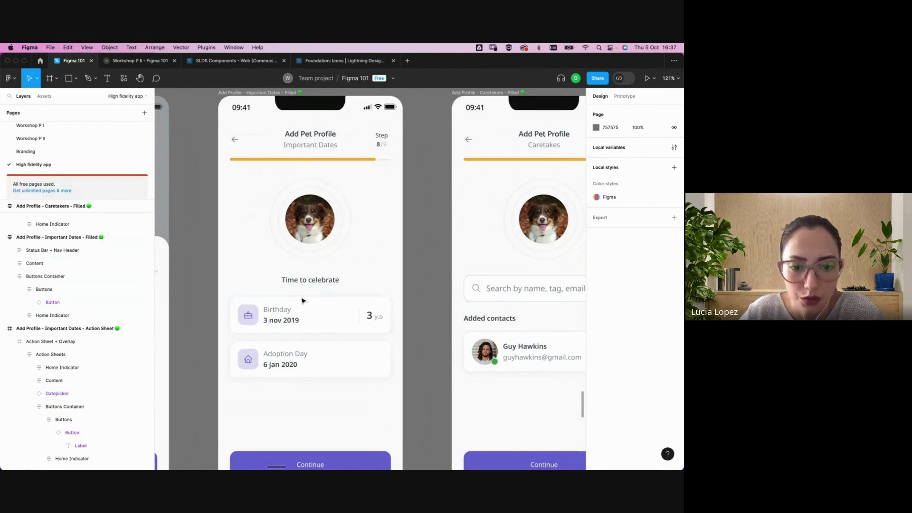
scroll(303, 299, "down", 3)
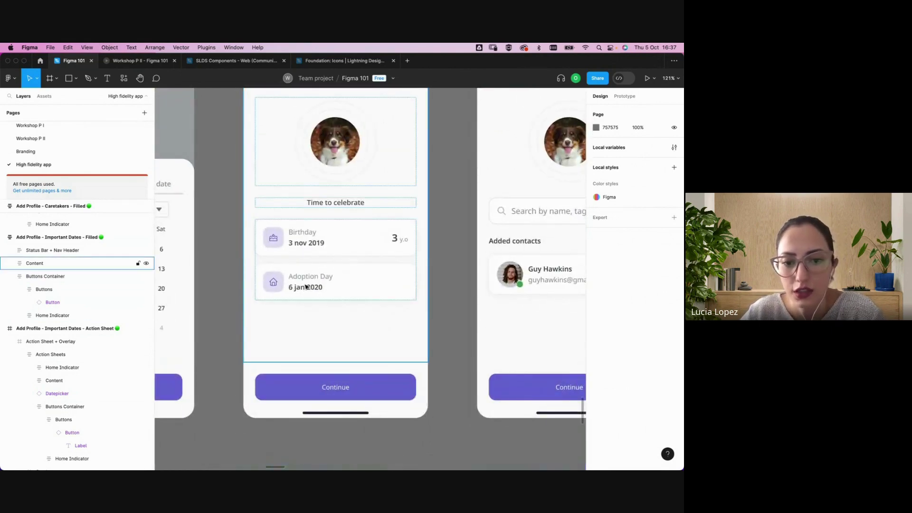
scroll(306, 287, "right", 10)
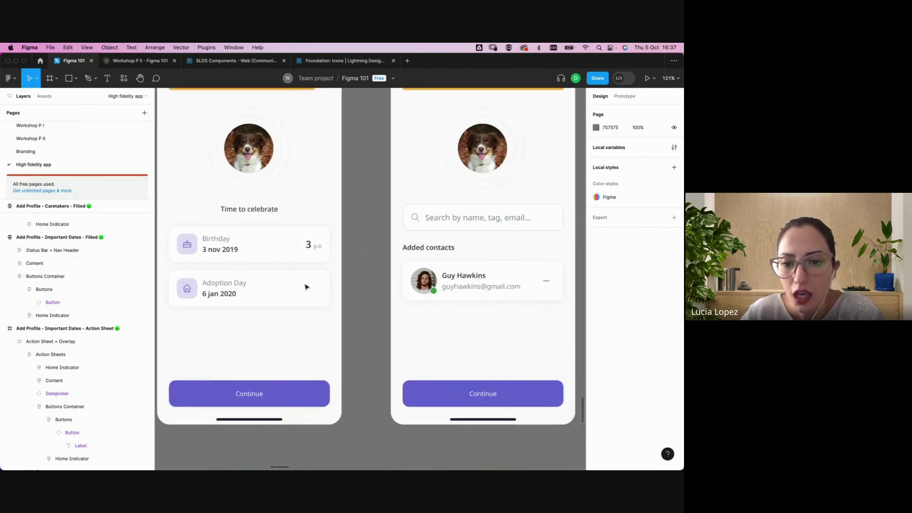
scroll(305, 287, "down", 4)
scroll(305, 286, "right", 3)
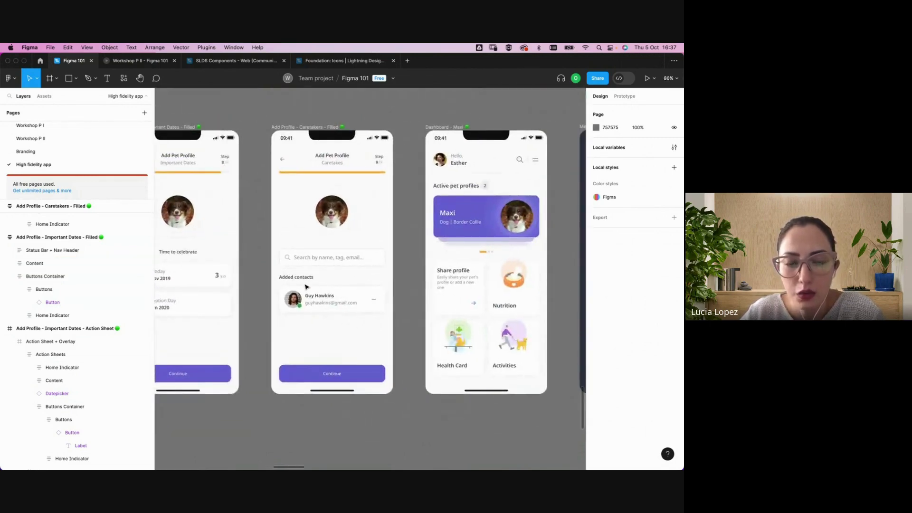
Select the Status Bar + Nav Header of the Caretakers - Filled screen and examine the screen's search field and added contacts
left_click(334, 164)
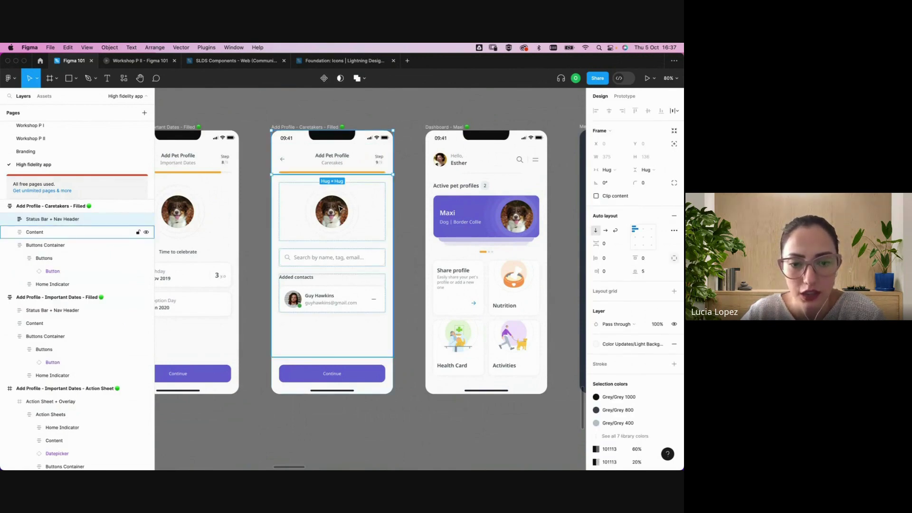
scroll(316, 297, "up", 5)
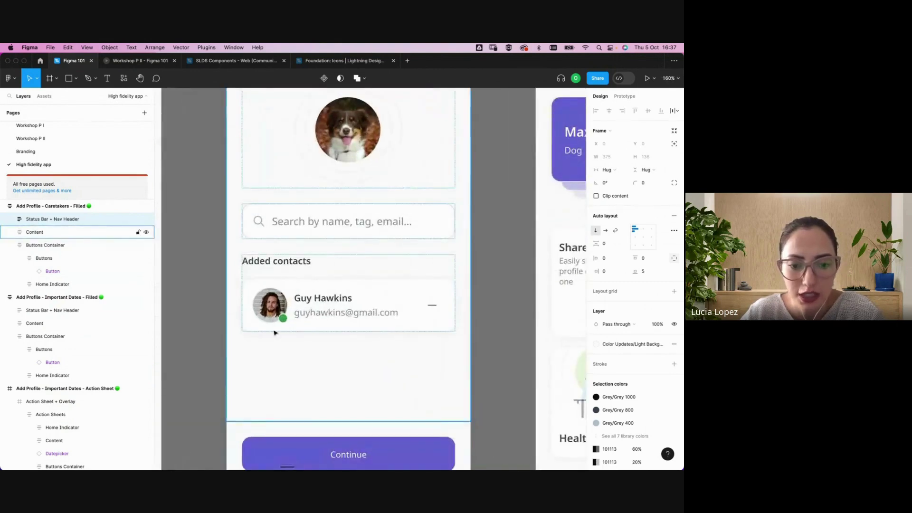
scroll(285, 317, "down", 4)
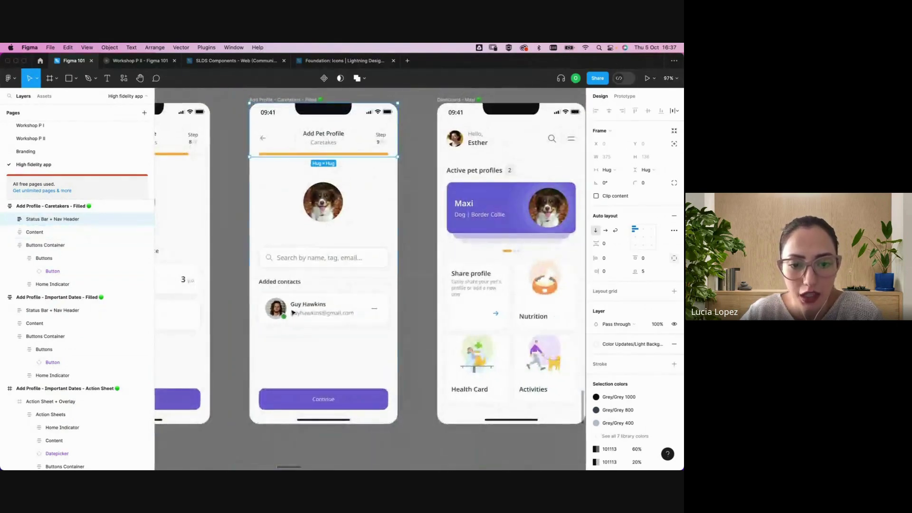
Inspect the Content frame of the Add Profile - Caretakers - Filled screen
left_click(319, 323)
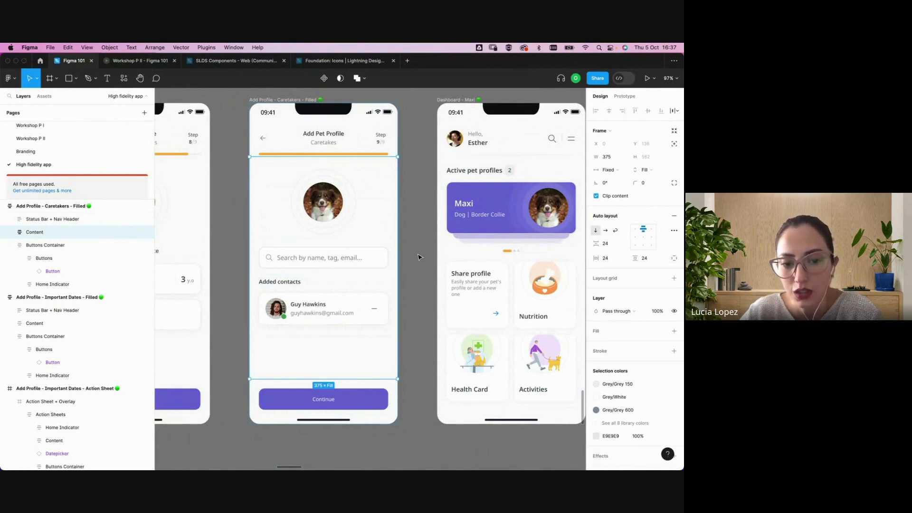
scroll(418, 257, "down", 2)
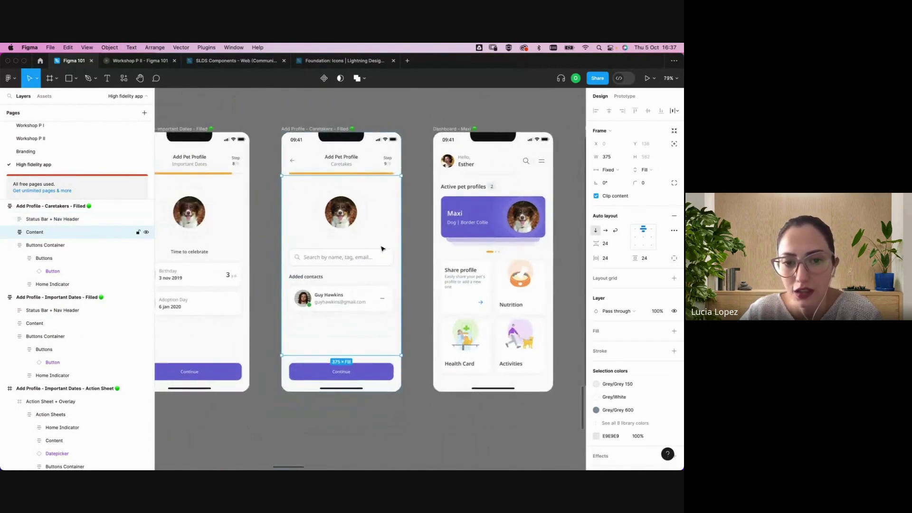
scroll(419, 209, "right", 3)
scroll(418, 209, "up", 1)
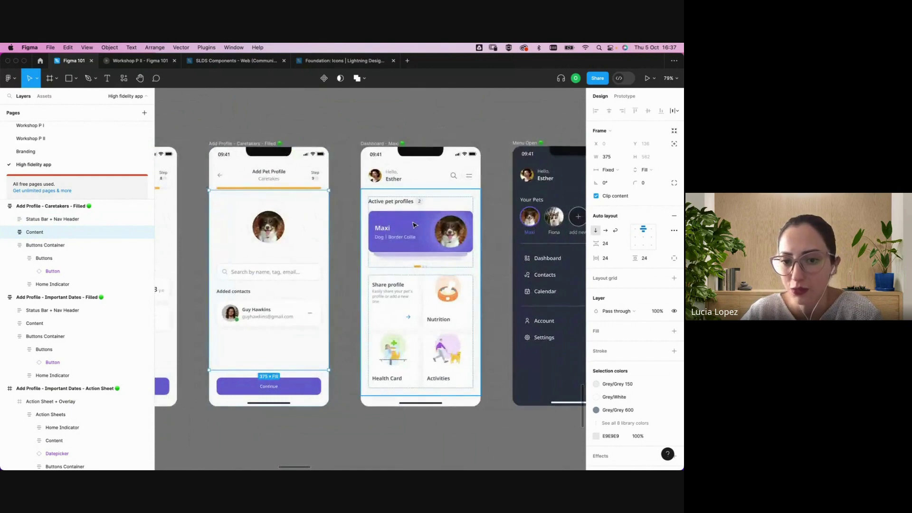
Select the Content frame of the Dashboard - Maxi screen and clear the selection again
left_click(413, 225)
right_click(461, 138)
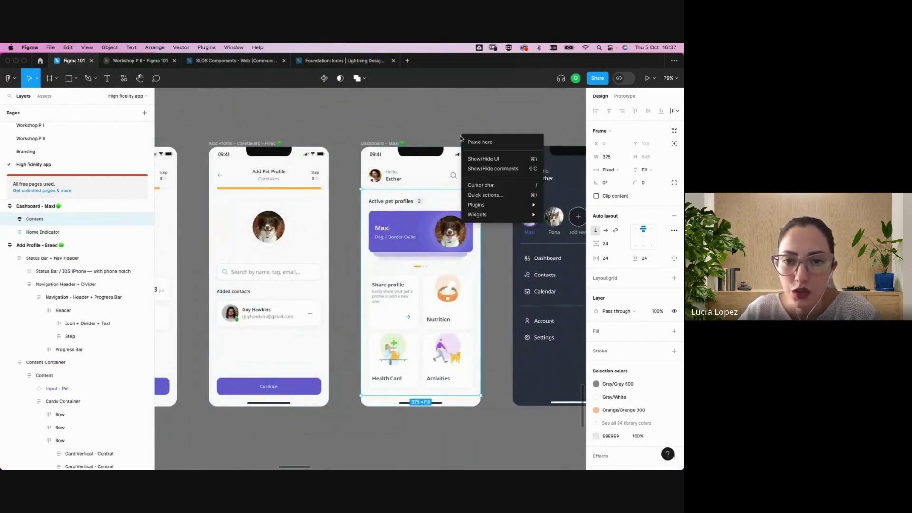
left_click(461, 139)
left_click(461, 139)
scroll(461, 138, "right", 3)
scroll(461, 139, "up", 1)
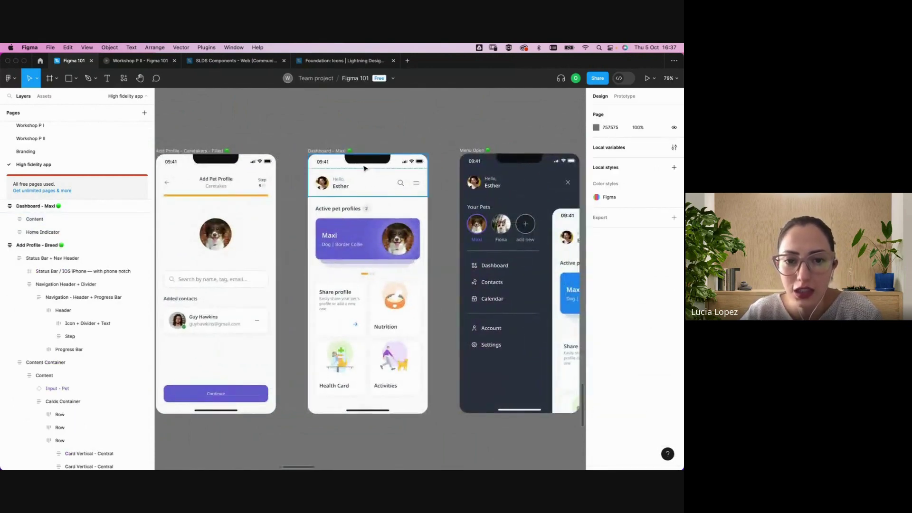
Select the Status Bar + Nav Header of the Dashboard - Maxi screen and examine its active pet profile and section cards
scroll(365, 167, "up", 5)
left_click(300, 217)
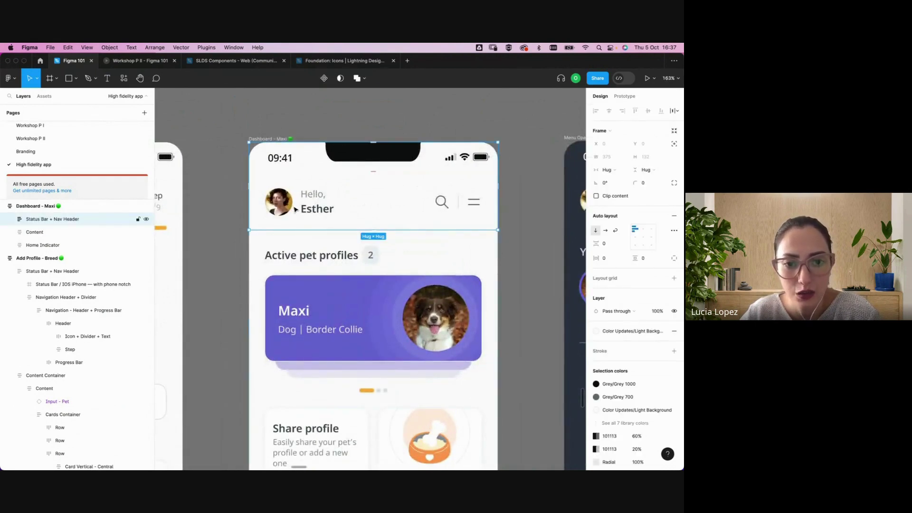
scroll(294, 209, "down", 1)
scroll(294, 209, "down", 4)
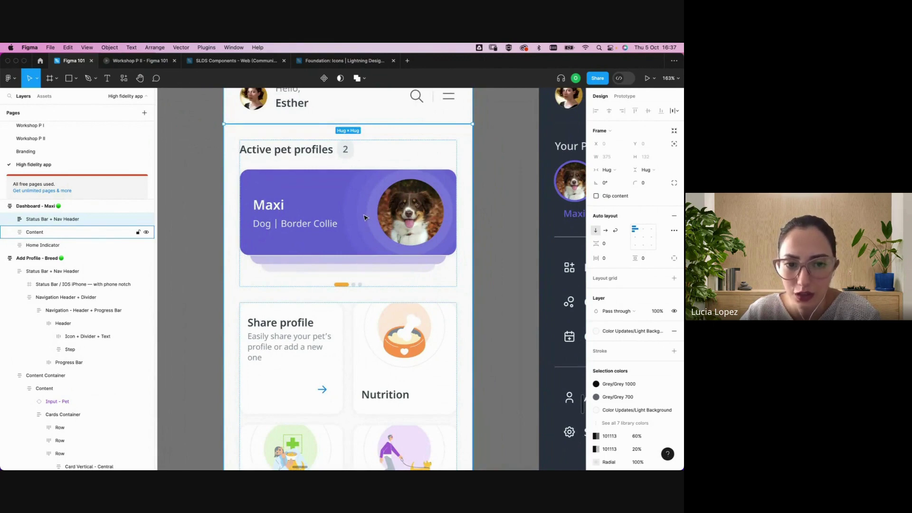
scroll(365, 218, "down", 5)
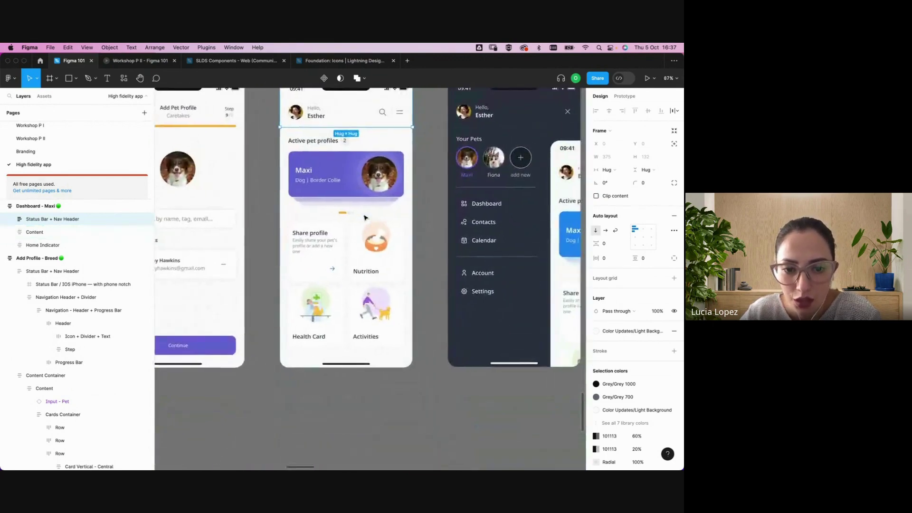
scroll(365, 218, "up", 2)
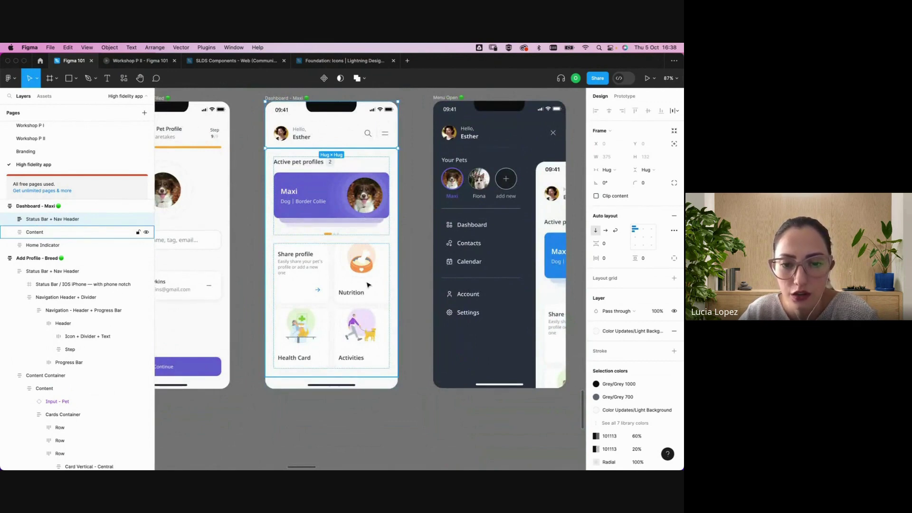
Look over the Menu Open and sharing screens and select the Content Container of the Add Pet with Invite Link screen
scroll(367, 284, "right", 3)
scroll(368, 284, "down", 5)
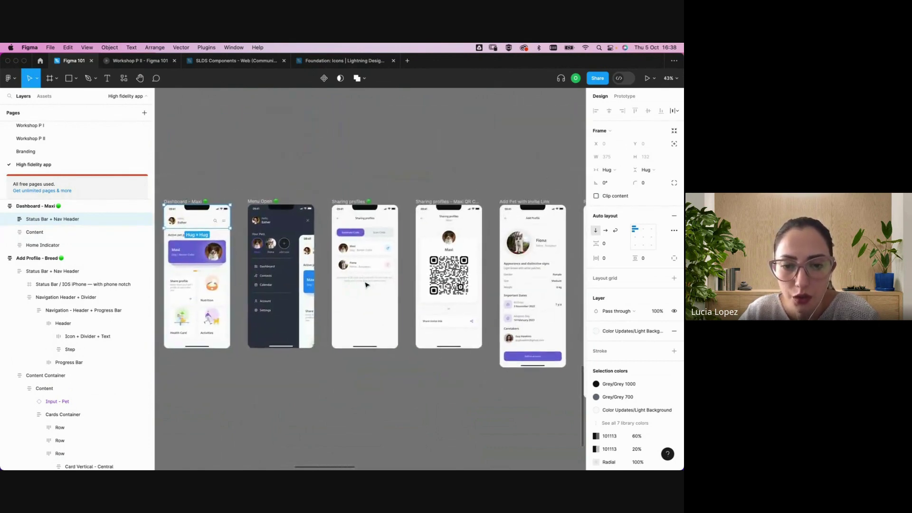
scroll(366, 285, "right", 5)
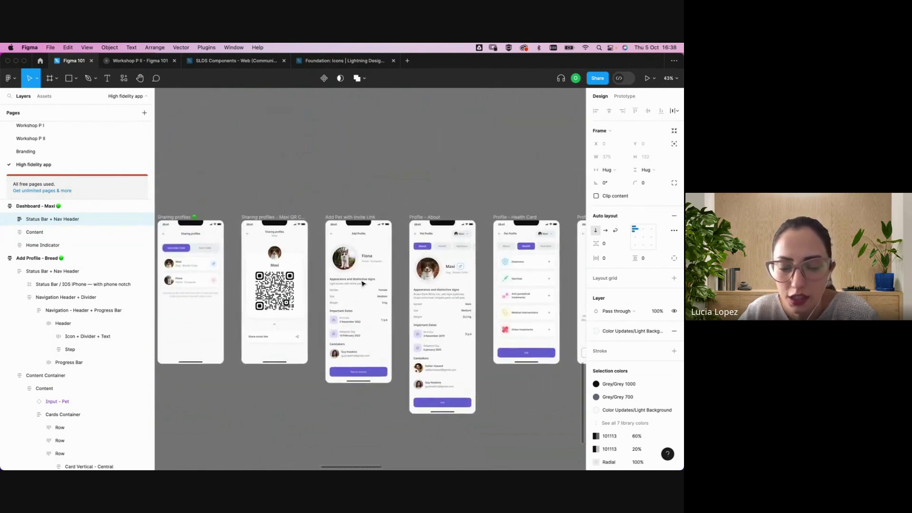
left_click(348, 267)
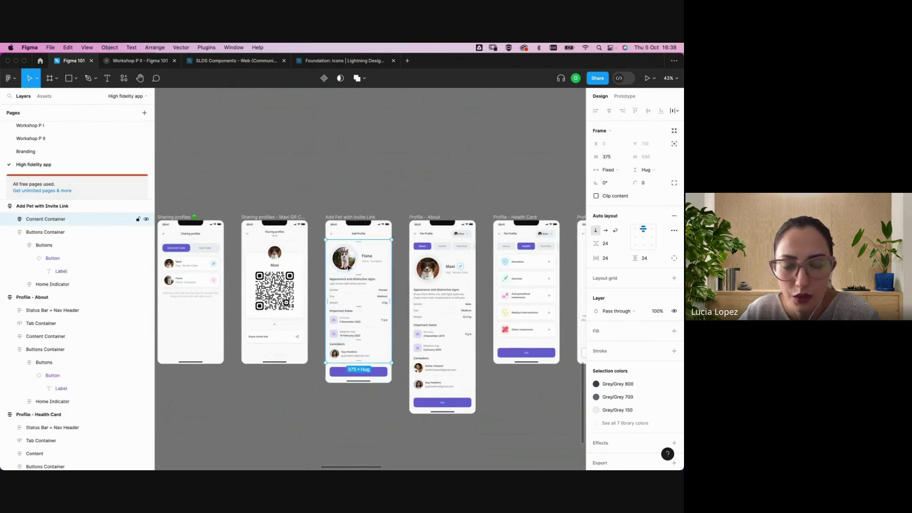
Examine the Sharing profiles, Maxi QR Code and Add Pet with Invite Link screens up close
scroll(309, 268, "left", 3)
scroll(264, 268, "up", 5)
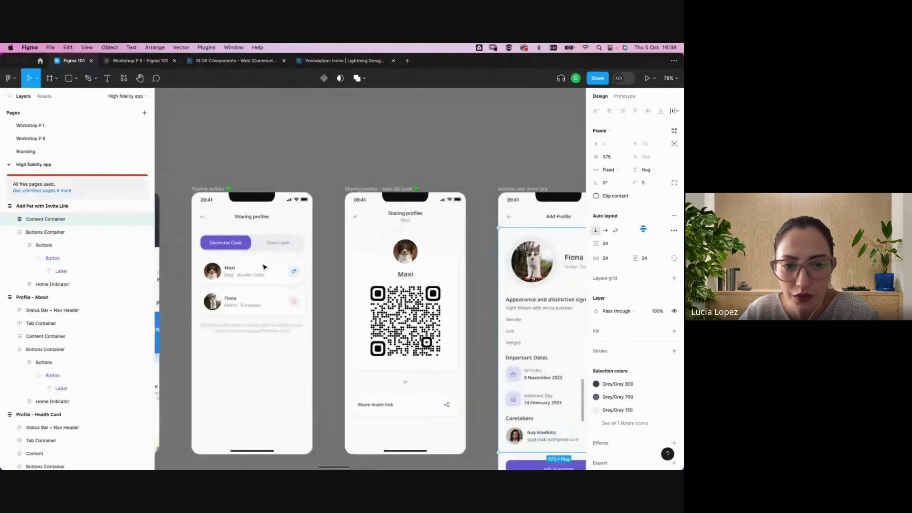
scroll(264, 268, "up", 2)
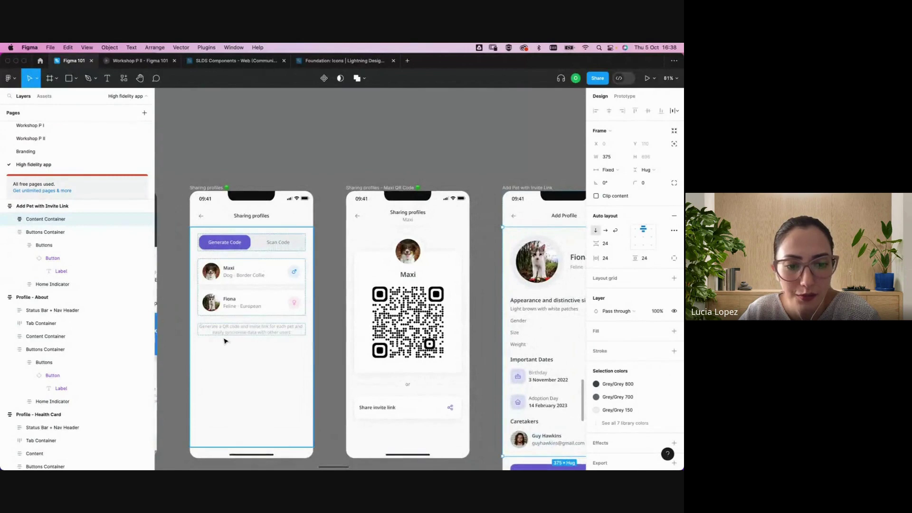
scroll(225, 341, "right", 6)
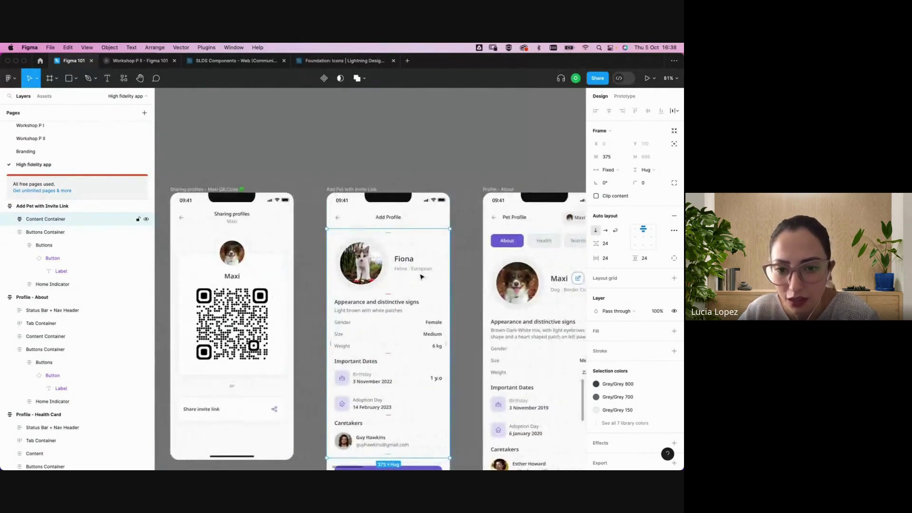
Compare the tab rows and content of the Profile - About and Profile - Health Card screens
scroll(421, 276, "right", 6)
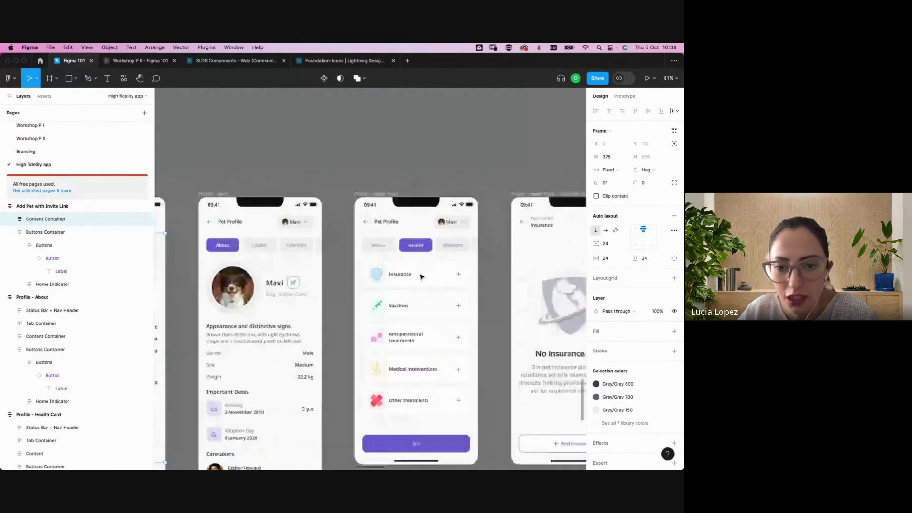
scroll(421, 276, "right", 1)
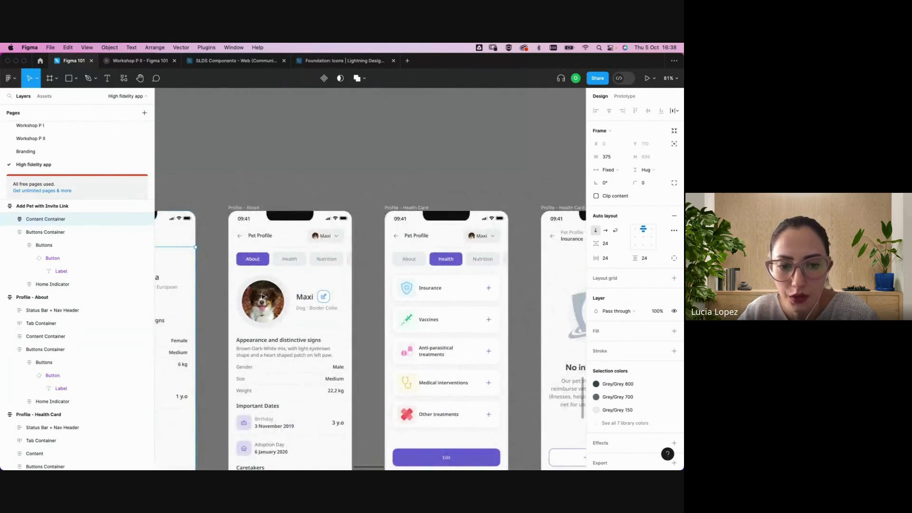
scroll(261, 298, "down", 3)
scroll(261, 298, "left", 1)
scroll(262, 298, "down", 1)
scroll(261, 298, "left", 1)
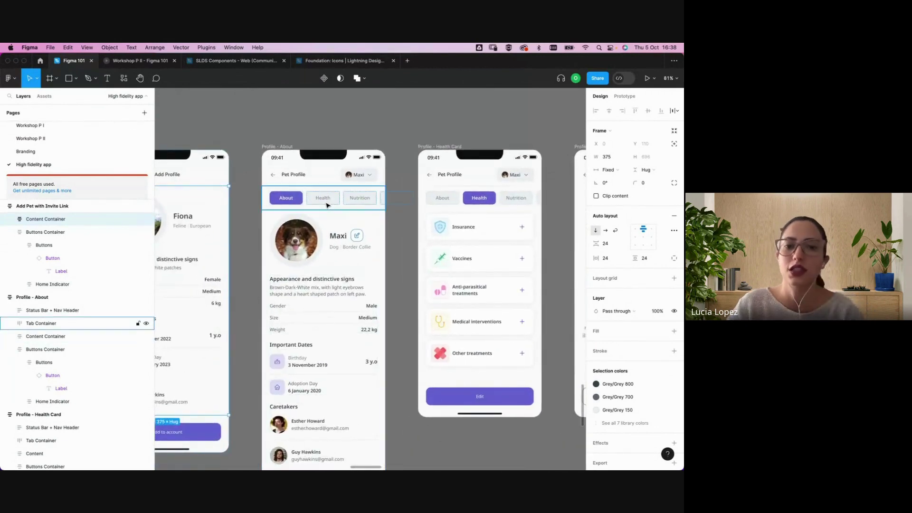
scroll(326, 205, "right", 2)
scroll(327, 206, "up", 1)
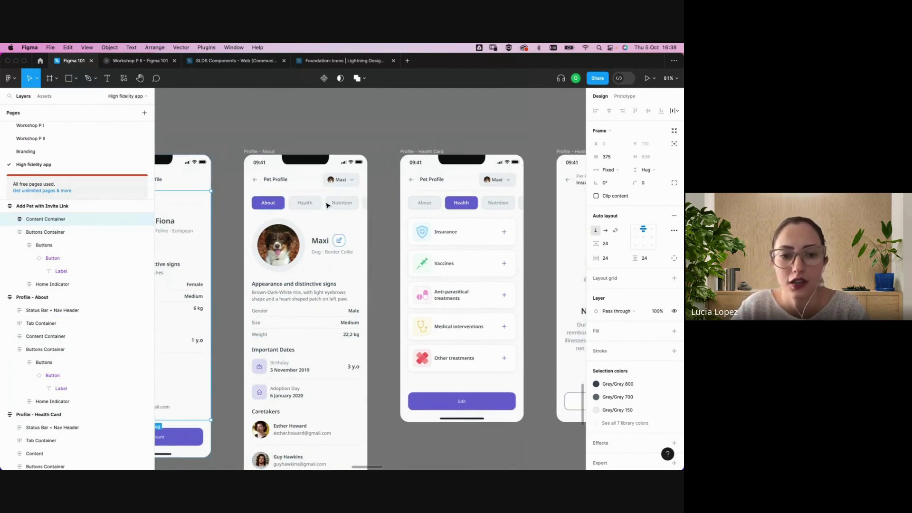
scroll(328, 206, "right", 2)
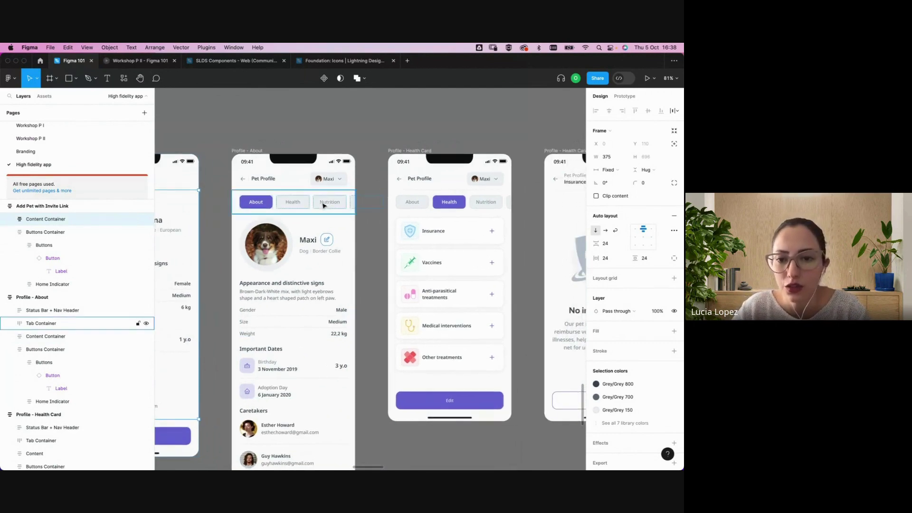
Inspect the Content frame with the treatment cards on the Profile - Health Card screen
scroll(327, 205, "right", 8)
scroll(327, 205, "up", 1)
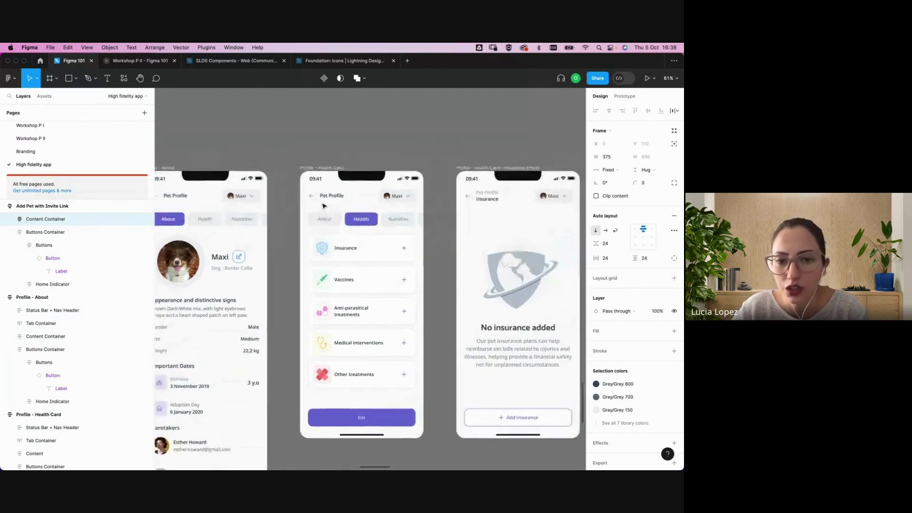
left_click(349, 285)
scroll(347, 283, "down", 3)
scroll(346, 281, "right", 5)
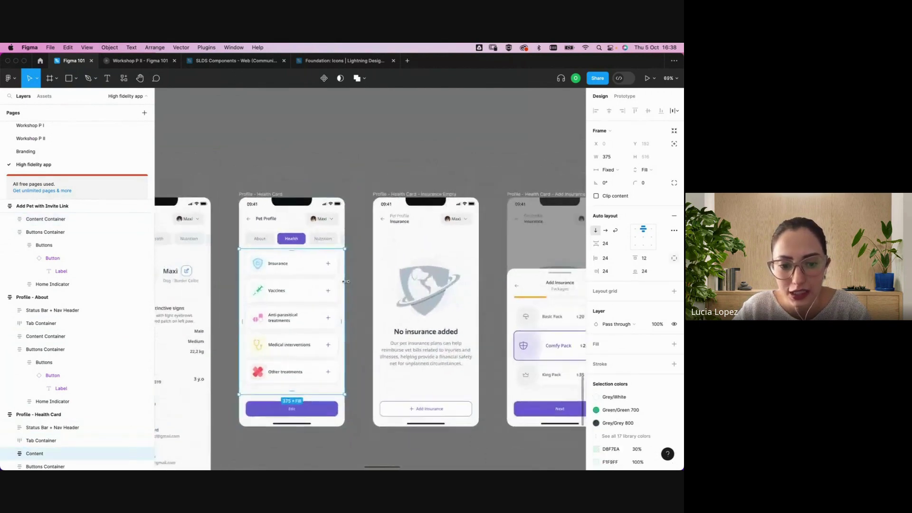
Select the Action Sheet + Overlay of the Add Insurance (Step 1/3) screen and examine all three insurance steps
scroll(346, 281, "right", 8)
scroll(346, 282, "up", 1)
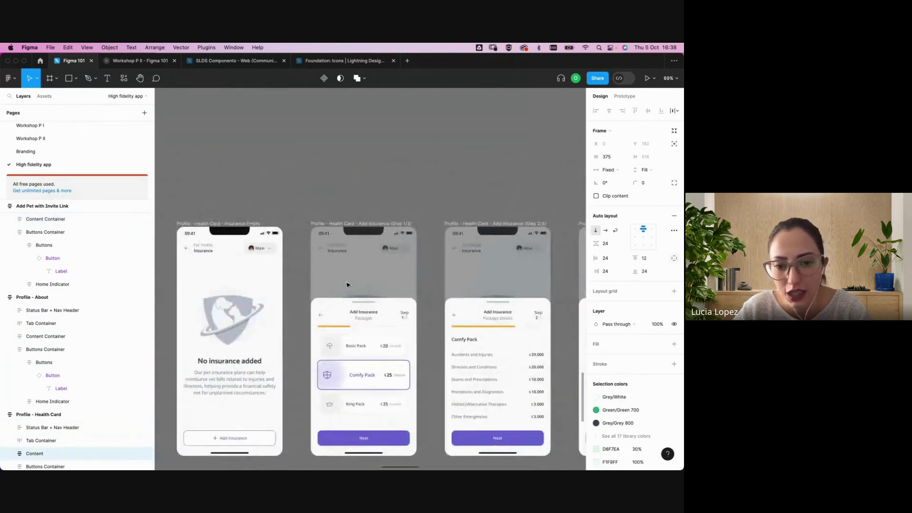
left_click(369, 352)
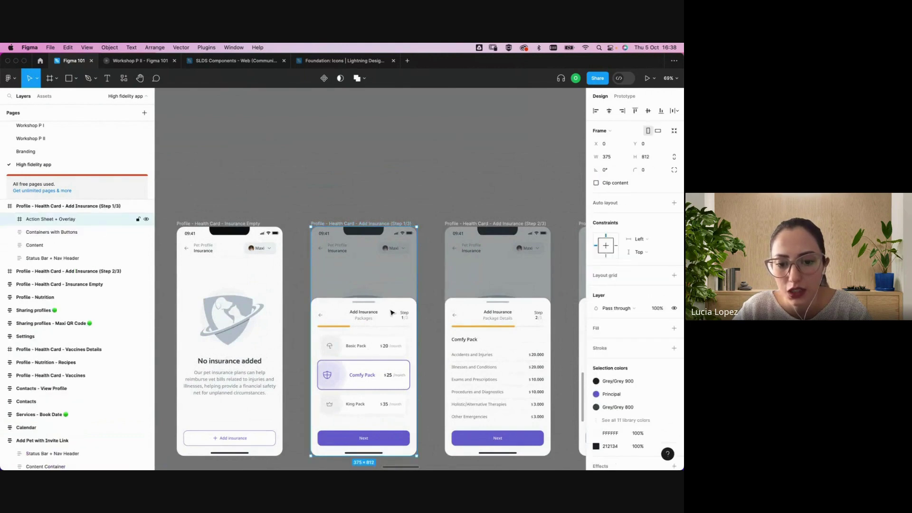
scroll(381, 333, "right", 3)
scroll(418, 326, "right", 4)
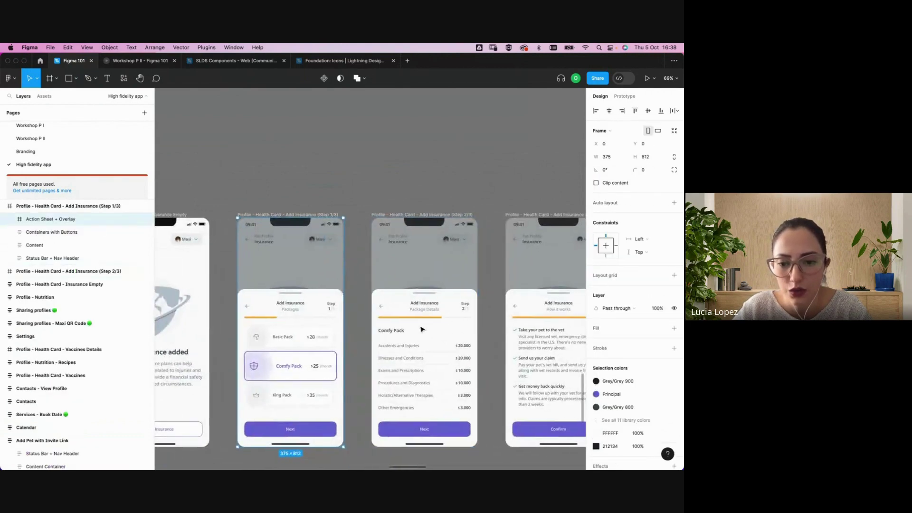
scroll(421, 329, "right", 4)
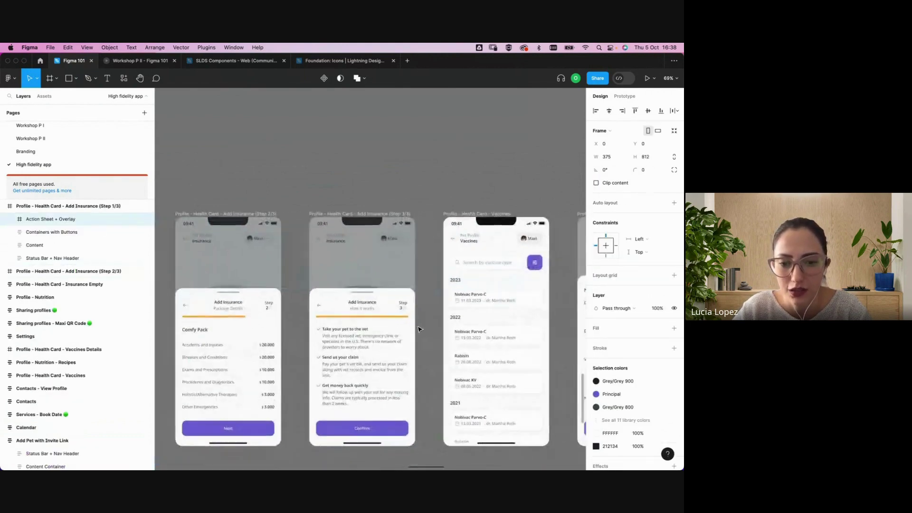
Look over the Vaccines, Vaccines Details, Nutrition and Recipes screens, and clear the selection
scroll(418, 329, "right", 4)
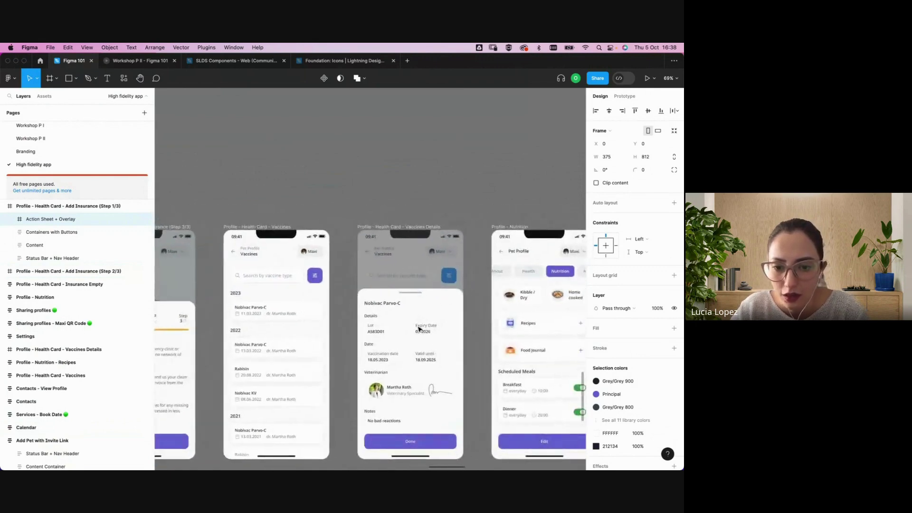
scroll(418, 329, "down", 3)
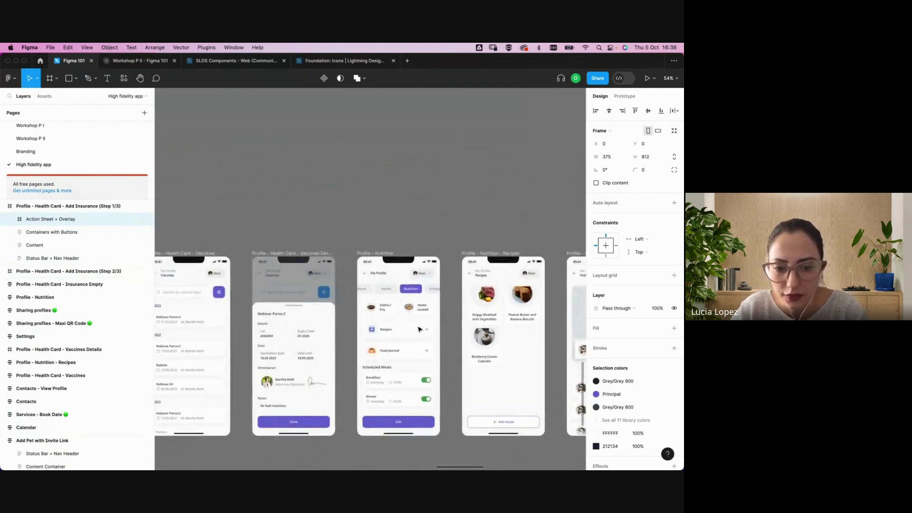
scroll(419, 329, "right", 3)
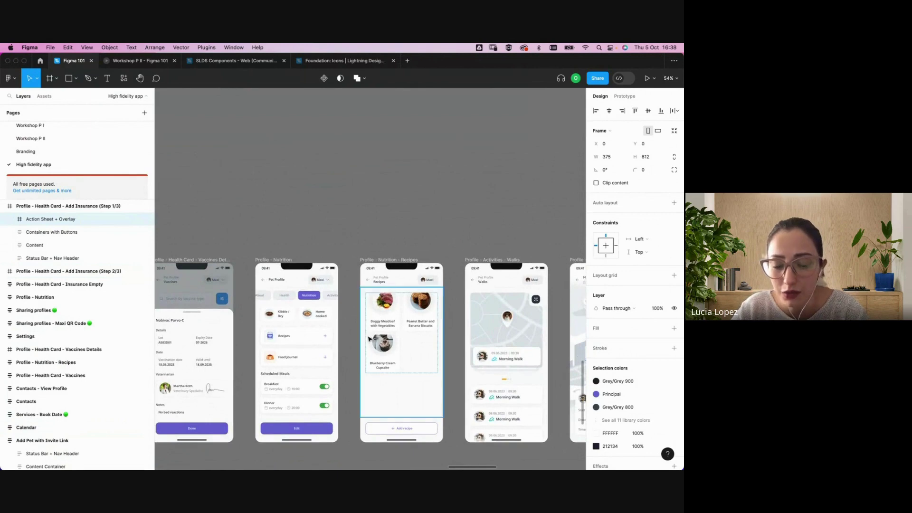
left_click(420, 214)
Select the Content frame of the Profile - Activities - Walks screen and examine the Walks and Walks Detail maps
scroll(420, 213, "right", 10)
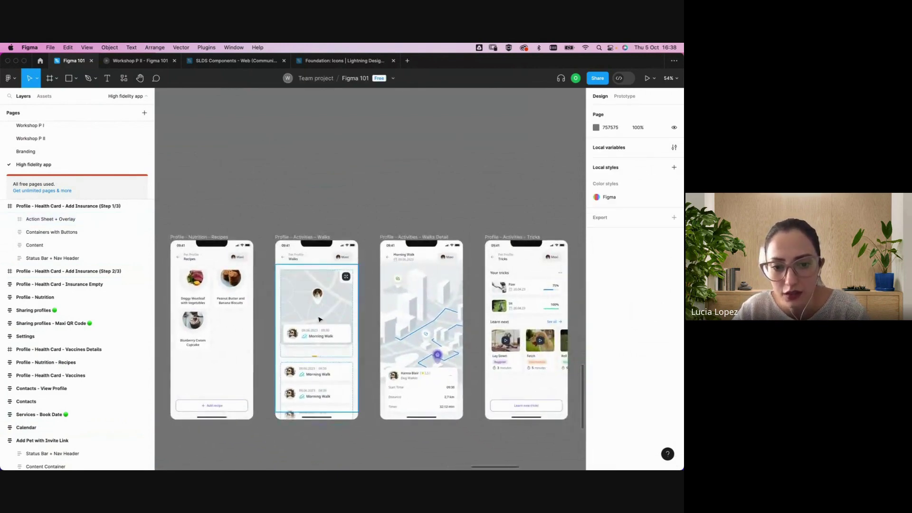
left_click(320, 320)
scroll(305, 316, "up", 5)
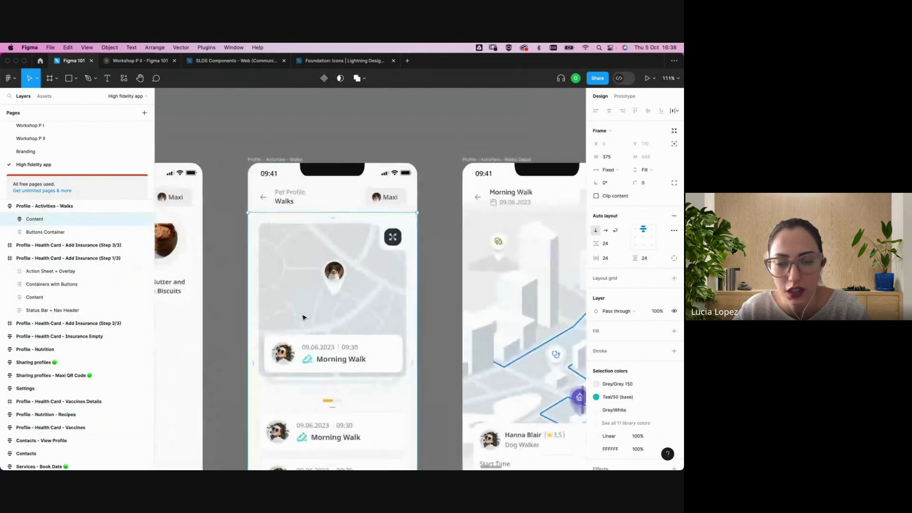
scroll(304, 318, "right", 6)
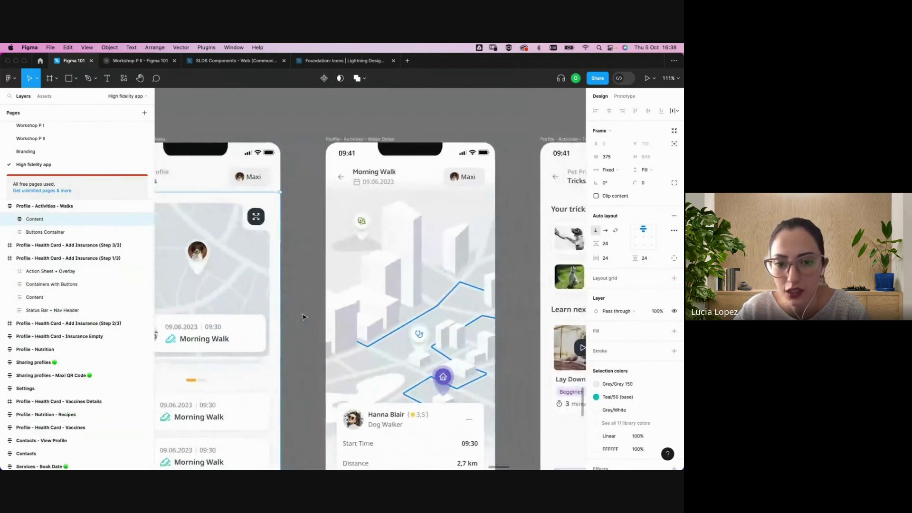
scroll(372, 312, "down", 5)
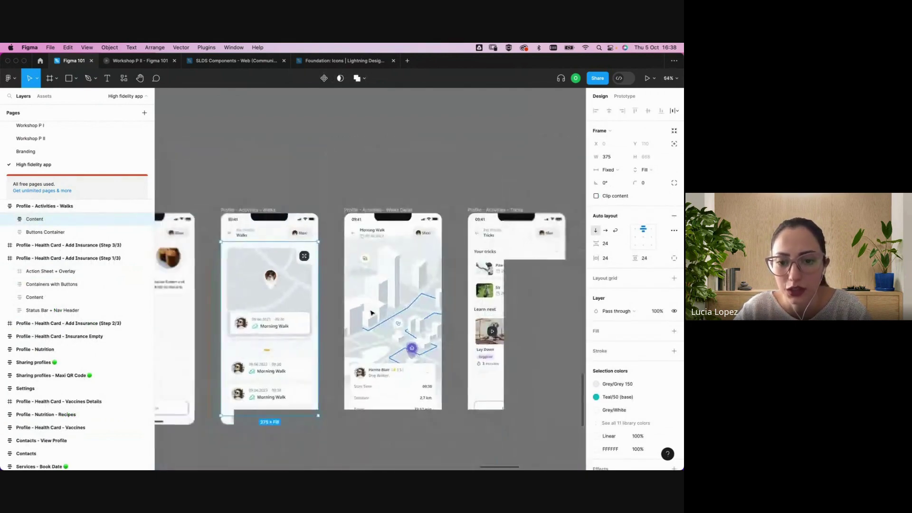
Examine the Tricks and Calendar screens, clear the selection, and bring the Contacts screens into view
scroll(404, 276, "right", 5)
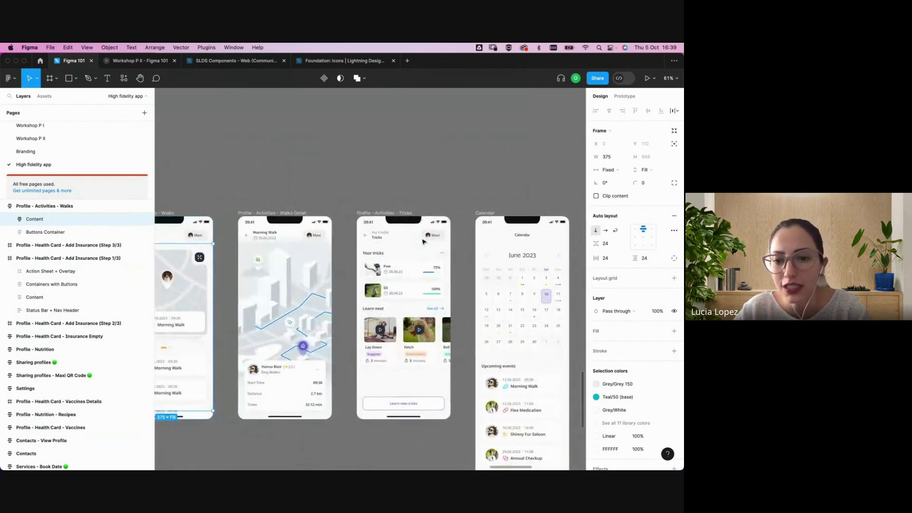
left_click(450, 206)
scroll(451, 207, "down", 3)
scroll(450, 207, "right", 5)
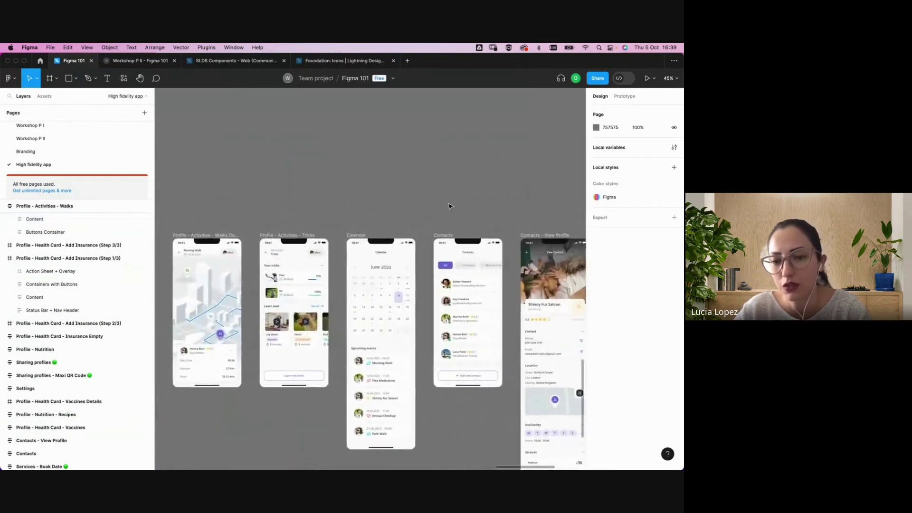
Examine the Contacts - View Profile, Services - Book Date and Settings screens, selecting and clearing the View Profile screen's Content frame
scroll(451, 206, "right", 4)
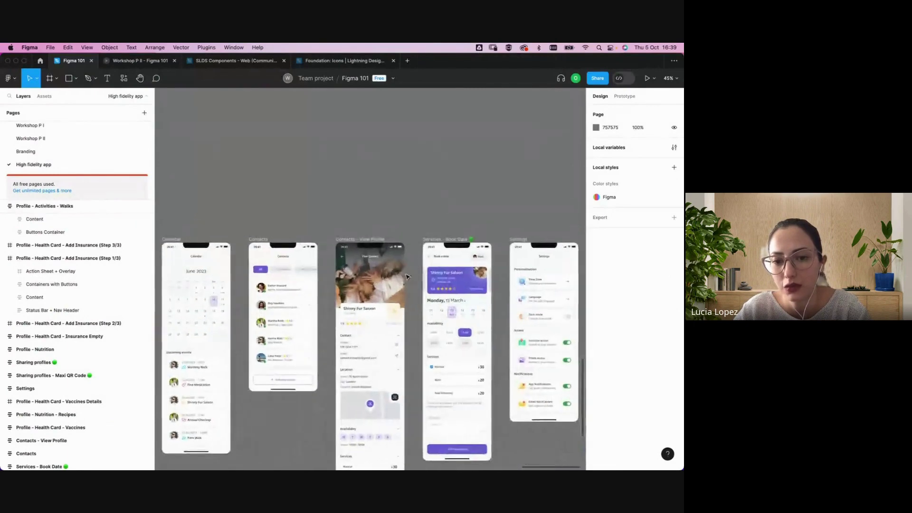
left_click(376, 283)
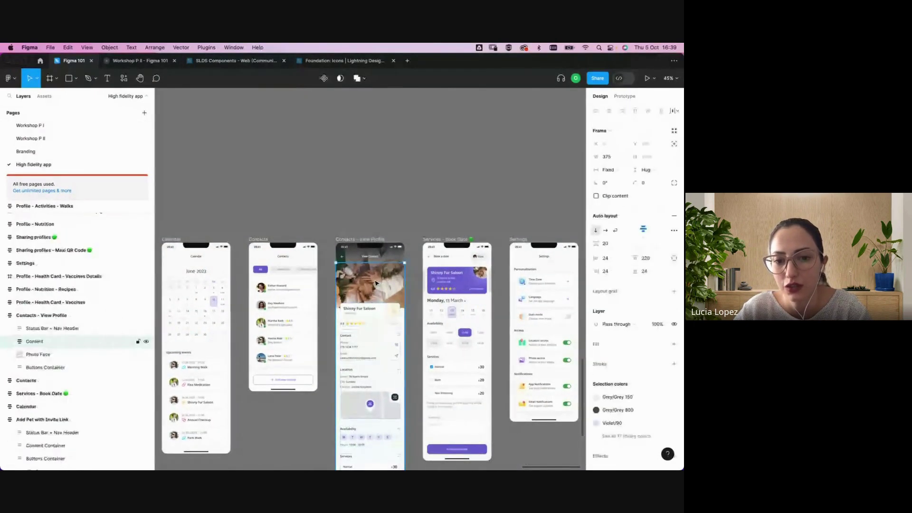
left_click(430, 182)
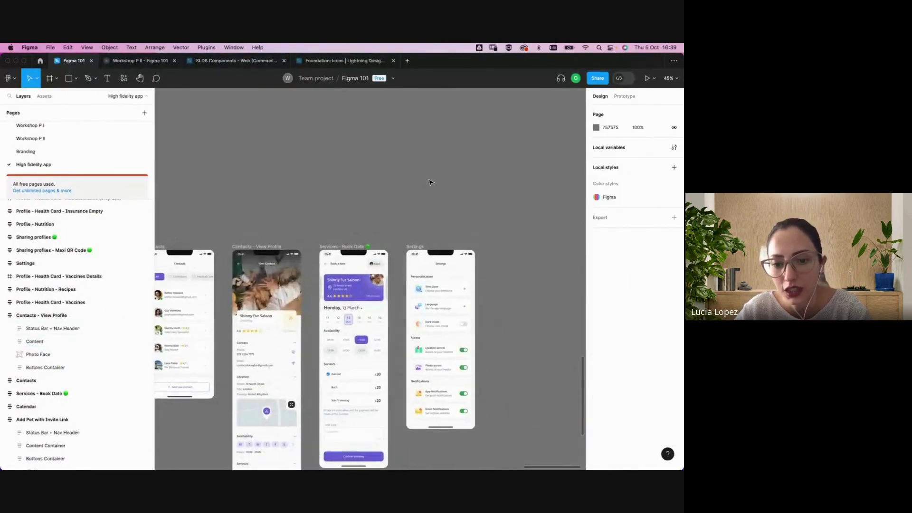
scroll(429, 182, "down", 4)
scroll(430, 183, "right", 1)
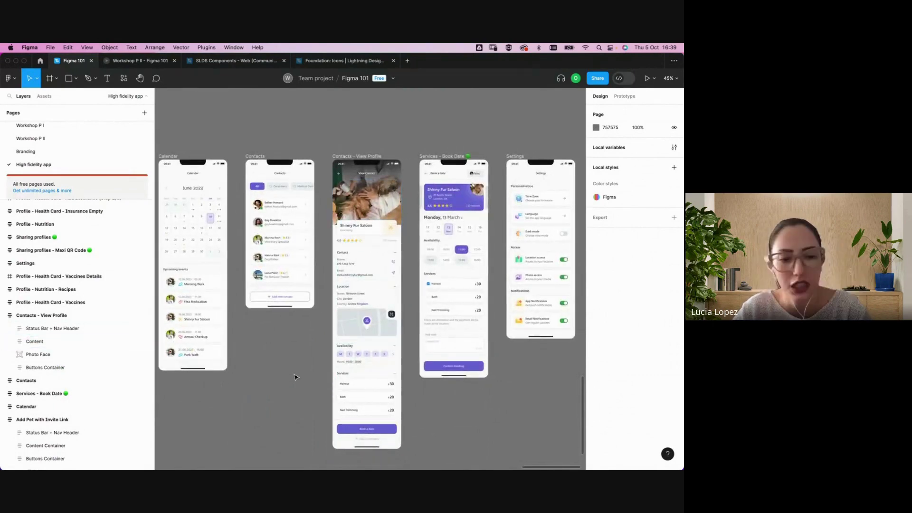
scroll(295, 377, "left", 5)
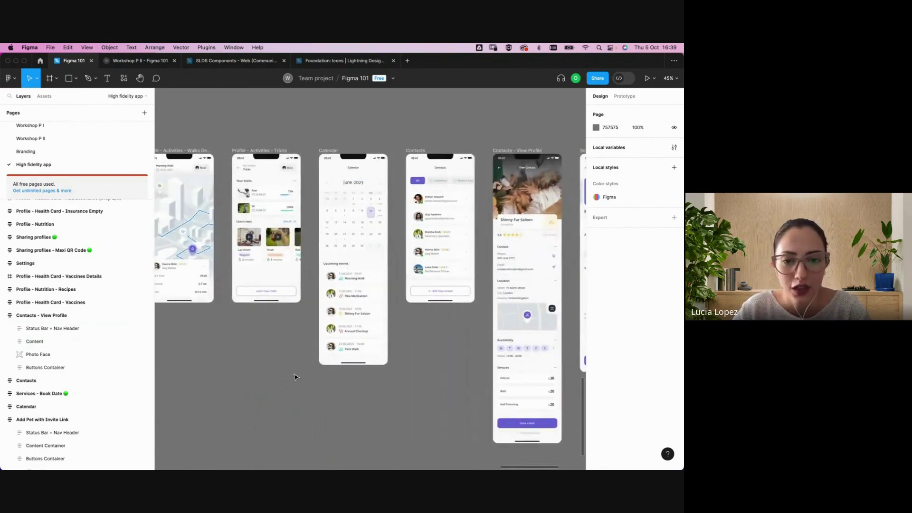
Move the Dashboard - Empty screen up into the gap between the Onboarding - Validation Code screen and the first Add Profile screen
scroll(294, 378, "down", 5)
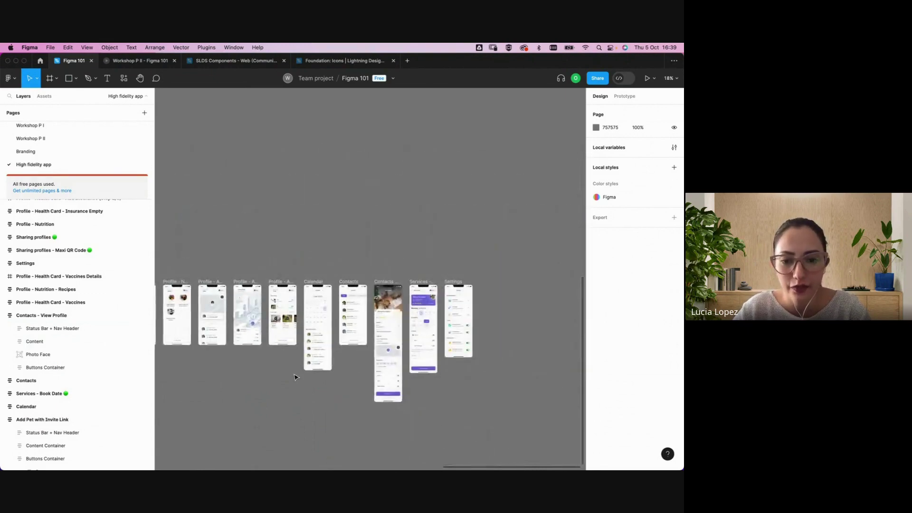
scroll(295, 377, "left", 10)
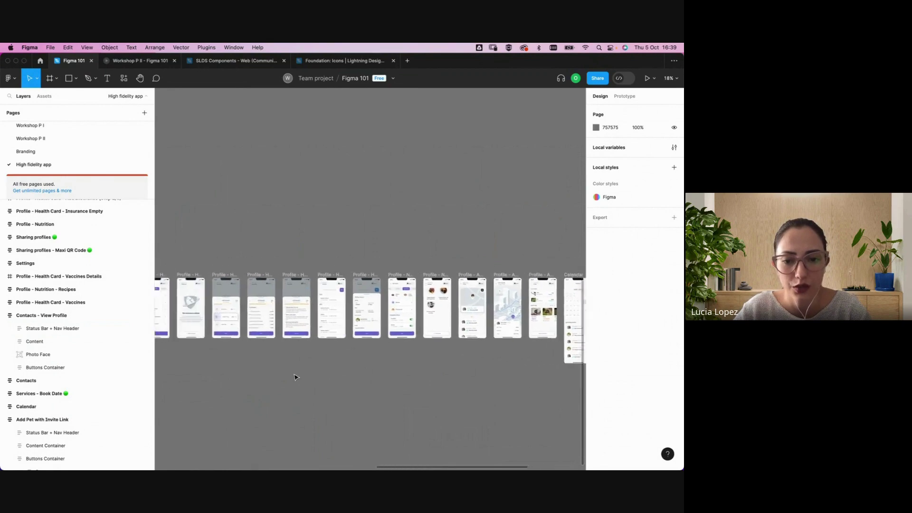
scroll(295, 378, "left", 10)
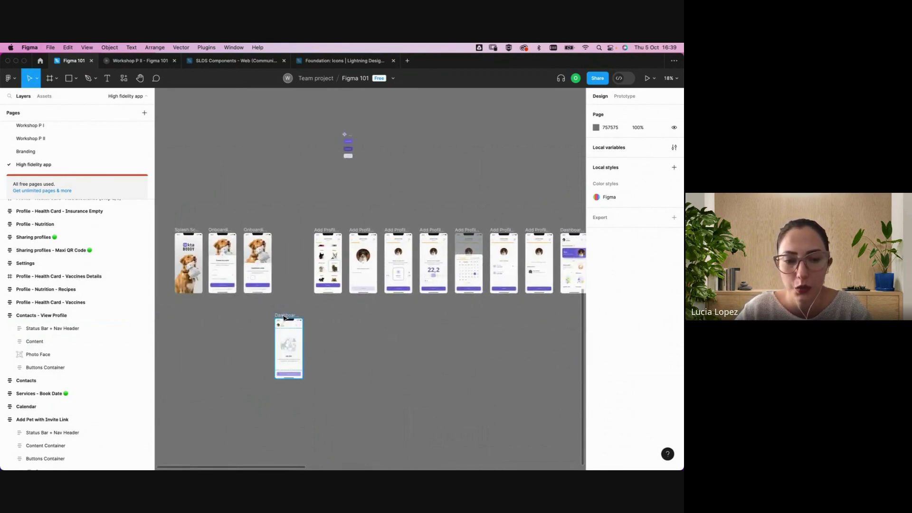
left_click_drag(284, 317, 289, 234)
Switch to the Workshop P II presentation, show the Step #7 Prototype slide, and return to the Figma 101 file
left_click(152, 64)
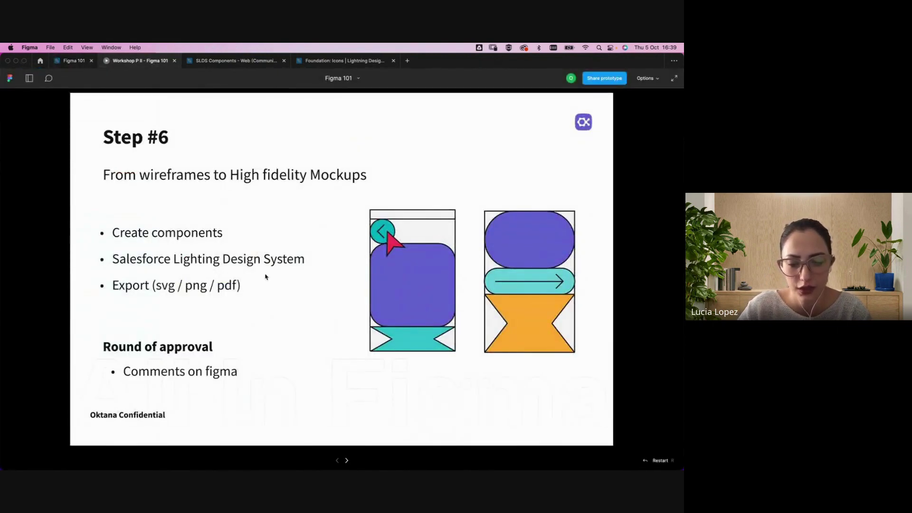
key("Right")
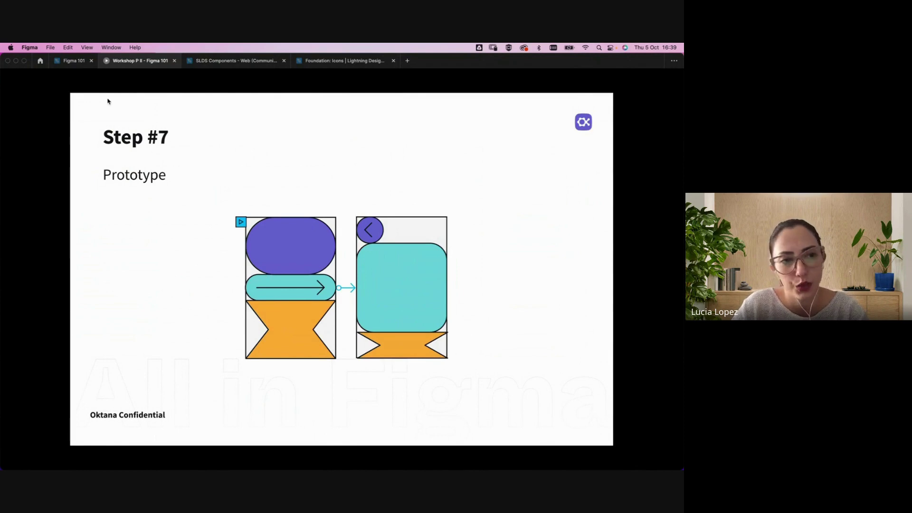
left_click(72, 61)
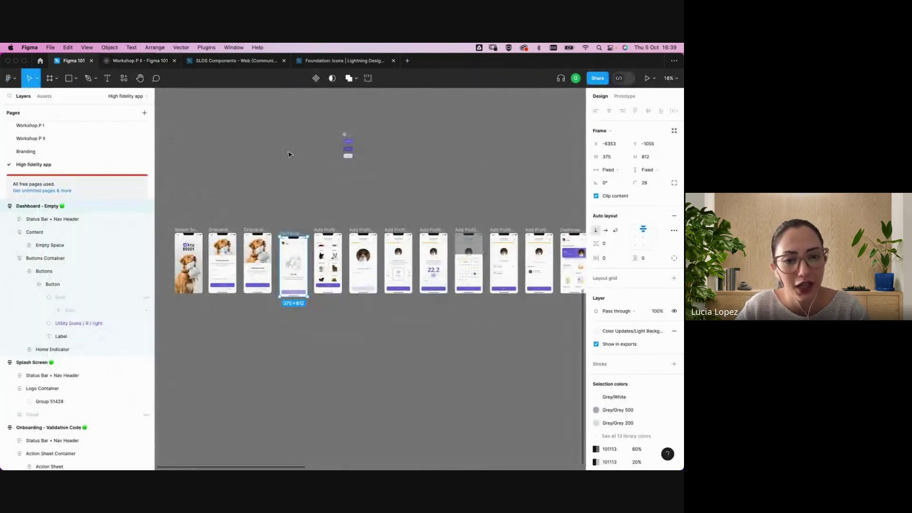
Align the top of the Dashboard - Empty screen with its neighbouring screens and clear the selection
left_click(289, 154)
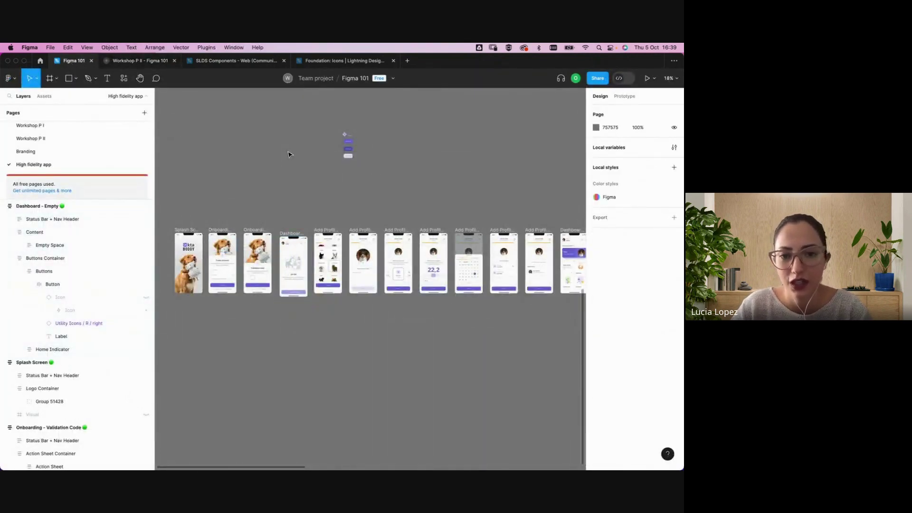
scroll(289, 211, "up", 2)
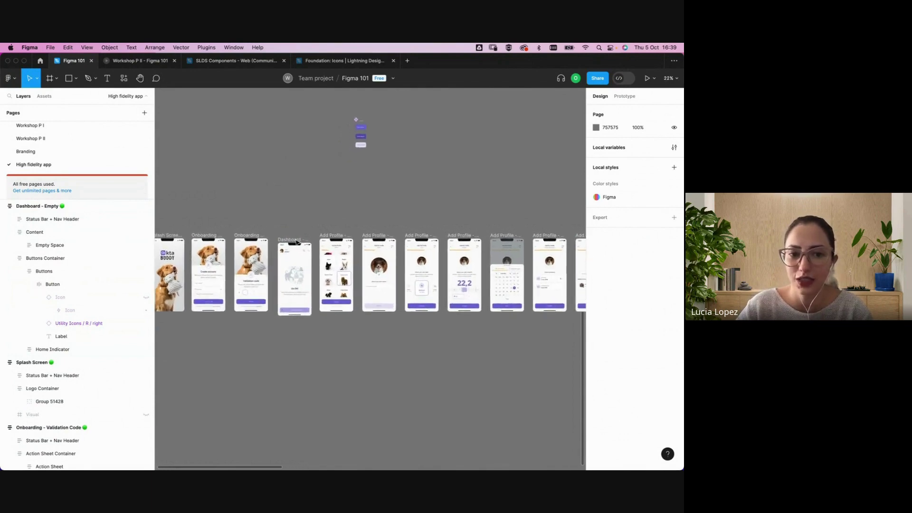
left_click_drag(295, 242, 293, 236)
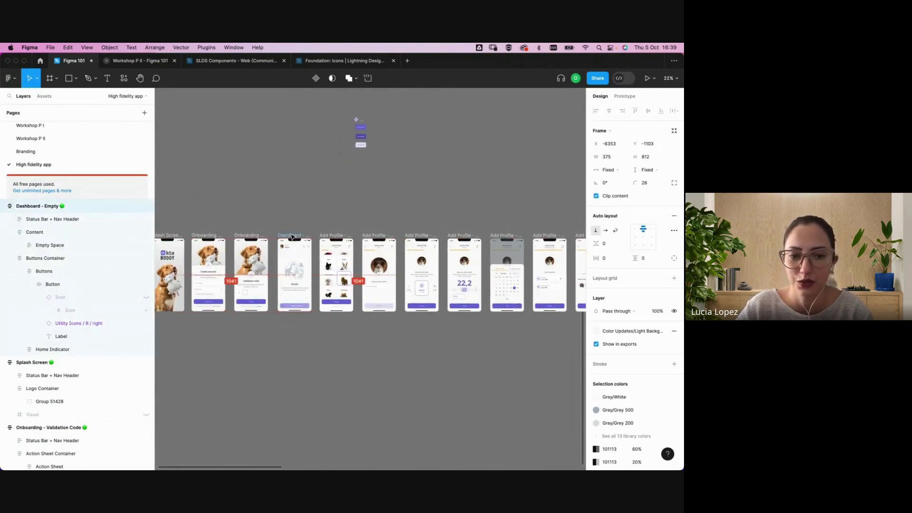
left_click(322, 169)
scroll(322, 168, "left", 4)
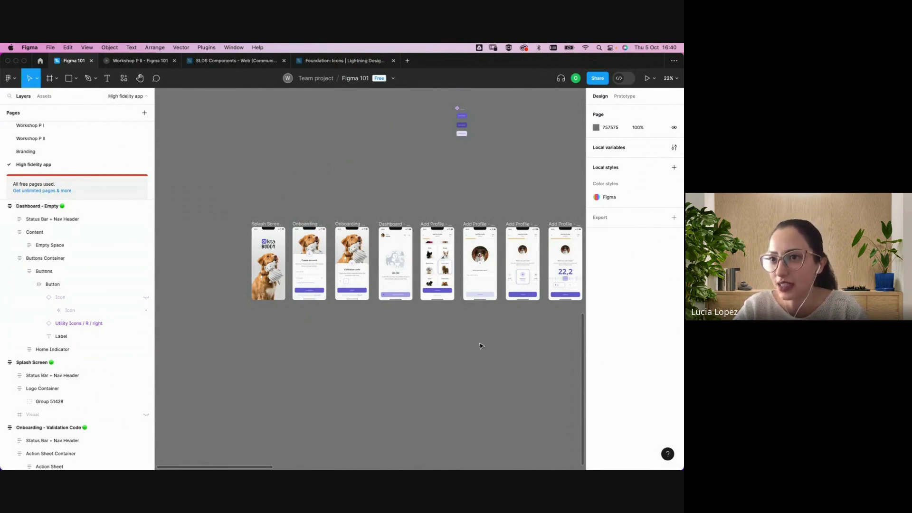
Examine the whole row of app screens as one flow, then the Splash Screen and Onboarding screens up close
scroll(387, 340, "right", 5)
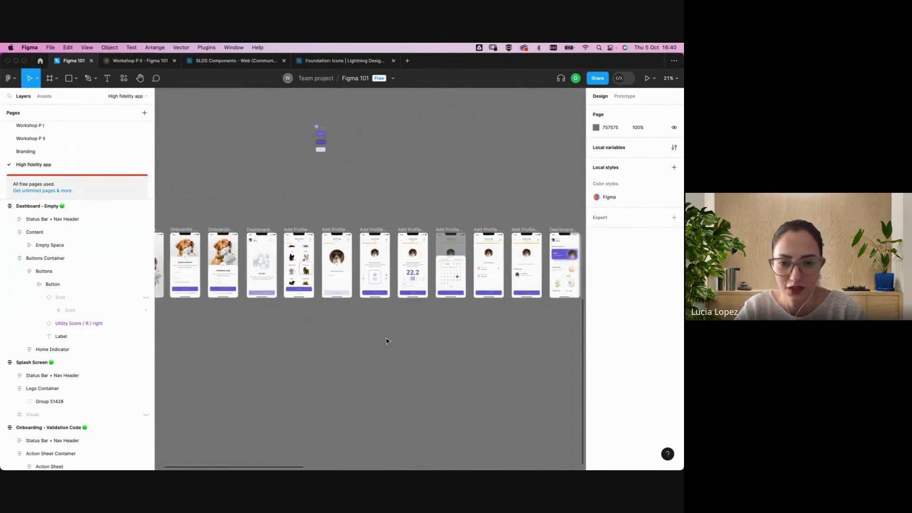
scroll(387, 340, "down", 5)
scroll(310, 252, "down", 2)
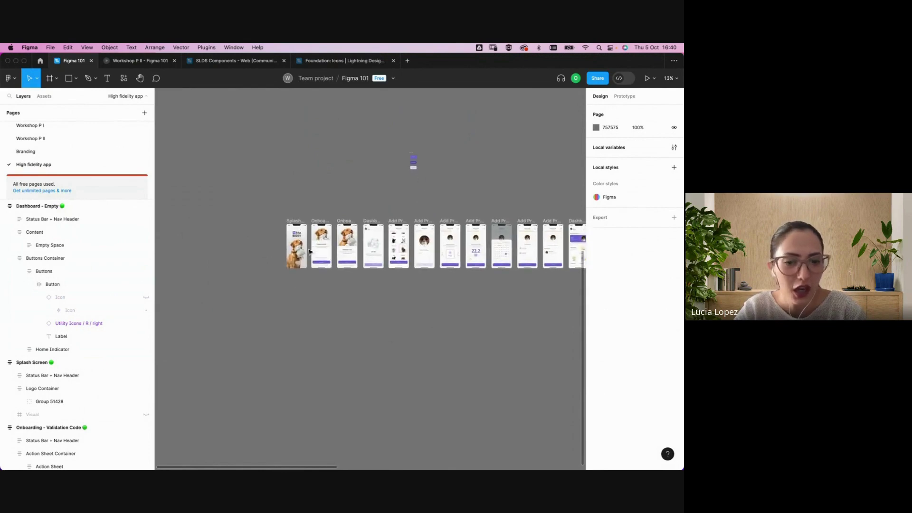
scroll(309, 209, "up", 10)
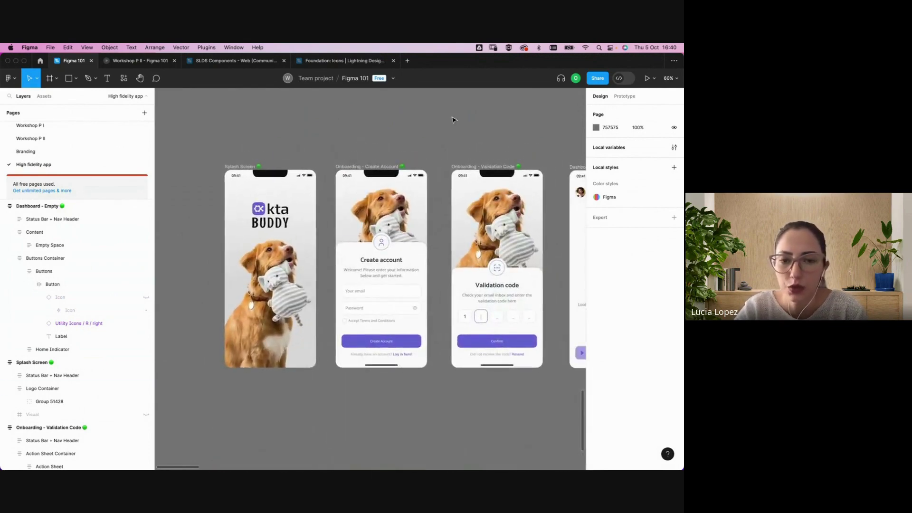
scroll(454, 140, "down", 10)
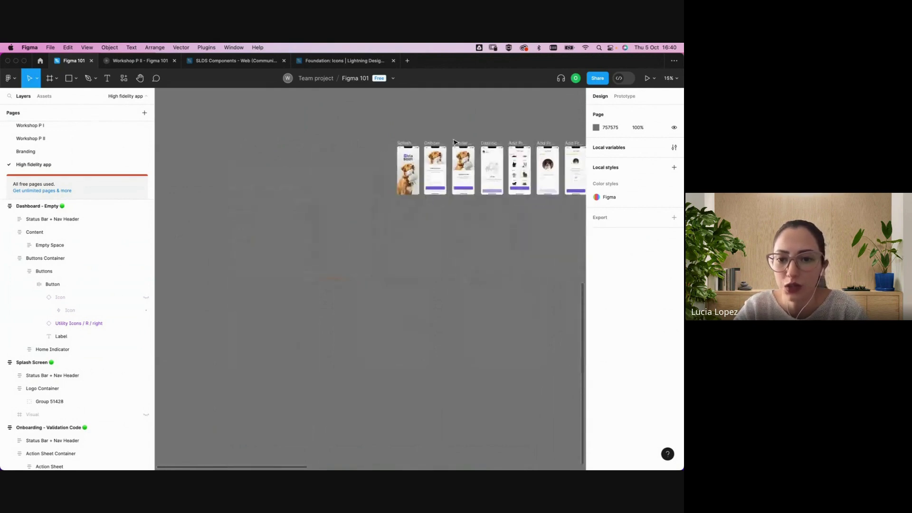
scroll(454, 141, "down", 5)
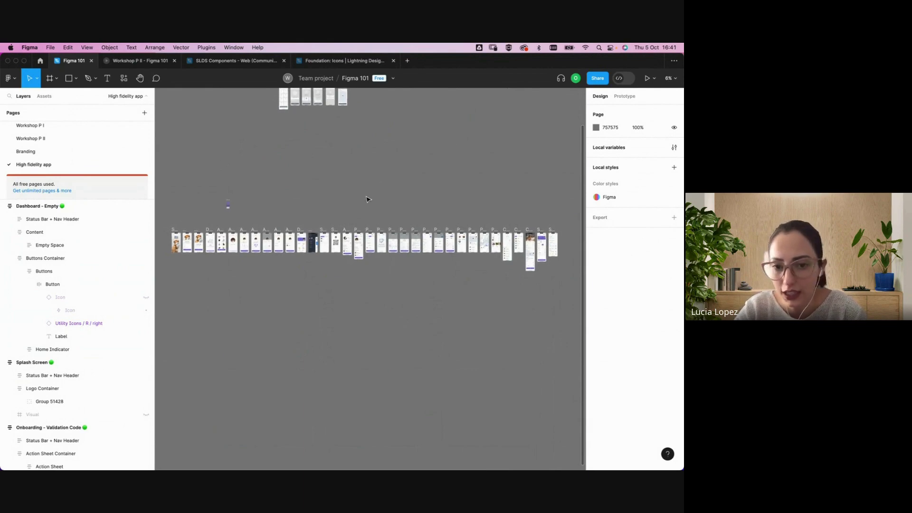
scroll(367, 199, "left", 5)
scroll(307, 208, "up", 10)
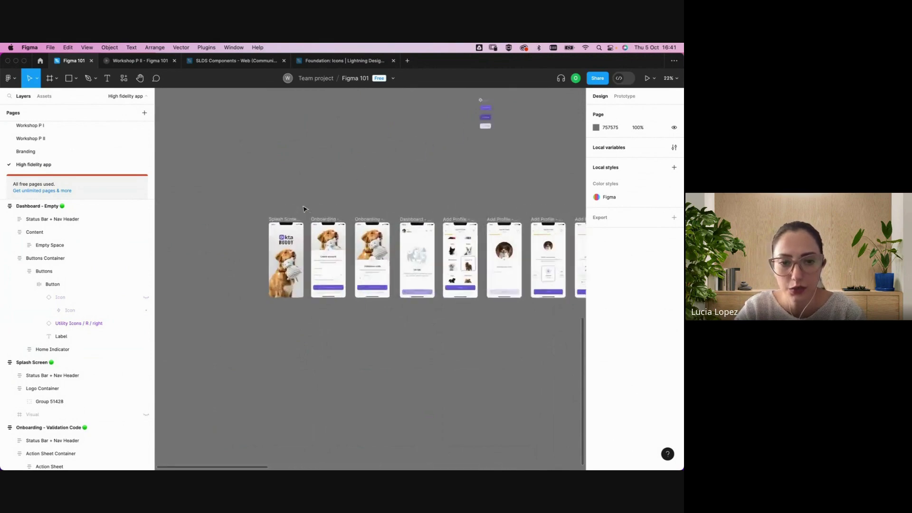
scroll(305, 209, "up", 5)
scroll(304, 209, "down", 5)
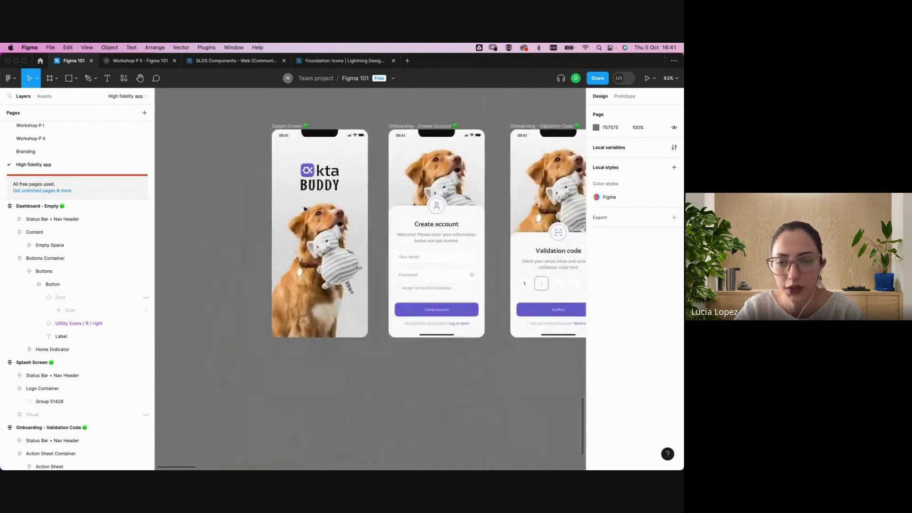
Switch to prototype mode and connect the Splash Screen to the Onboarding - Create Account screen with an on-click Navigate to interaction
left_click(624, 97)
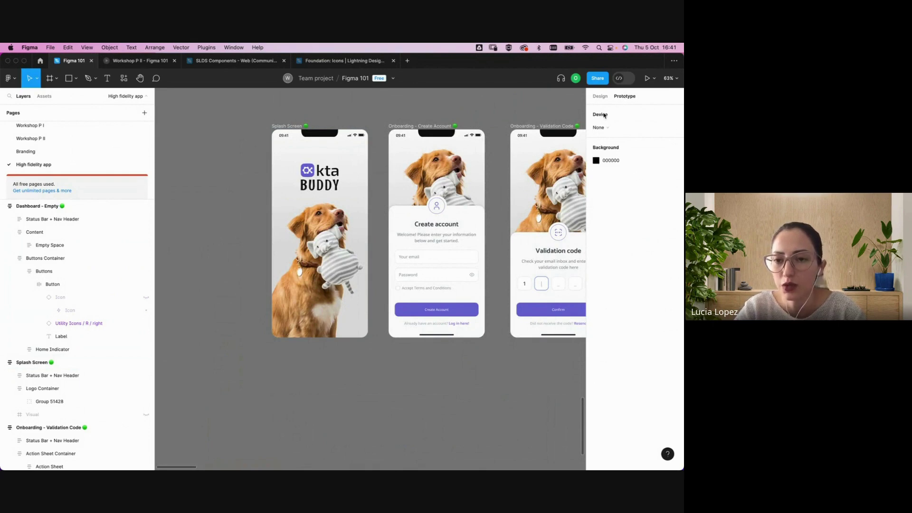
left_click(288, 127)
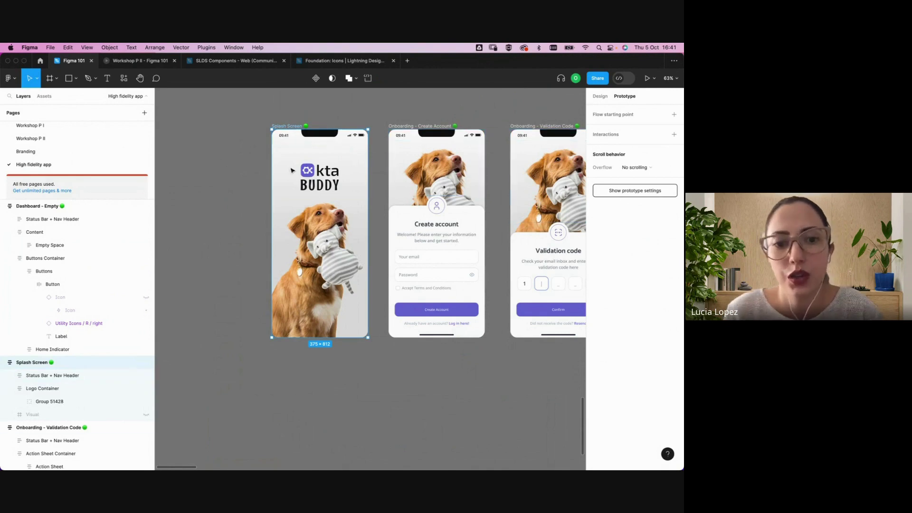
left_click(366, 108)
left_click_drag(366, 234, 411, 244)
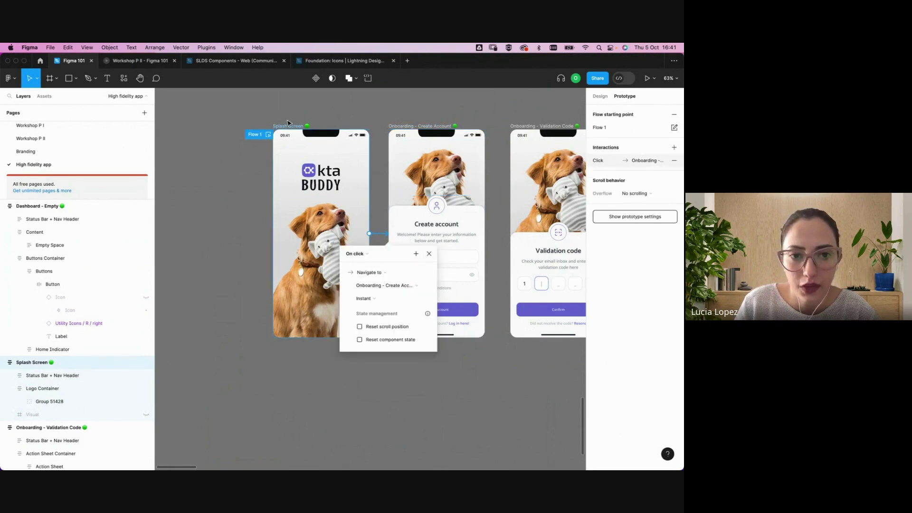
Close the interaction details and nudge the Splash Screen left to widen its gap to the Onboarding - Create Account screen
left_click(262, 126)
left_click(261, 126)
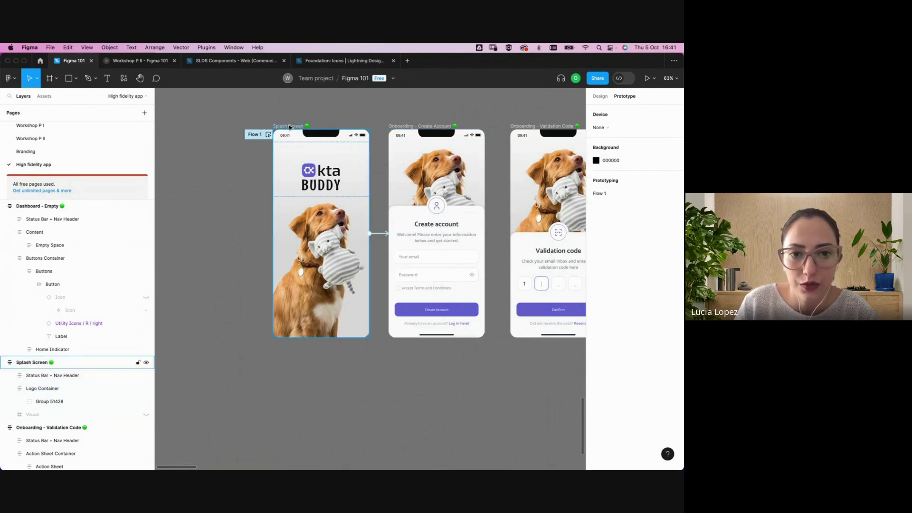
key("shift+Left")
key("shift+Left")
key("shift+Left")
key("shift+Left")
key("shift+Left")
key("shift+Left")
key("shift+Left")
key("shift+Left")
key("shift+Left")
key("shift+Left")
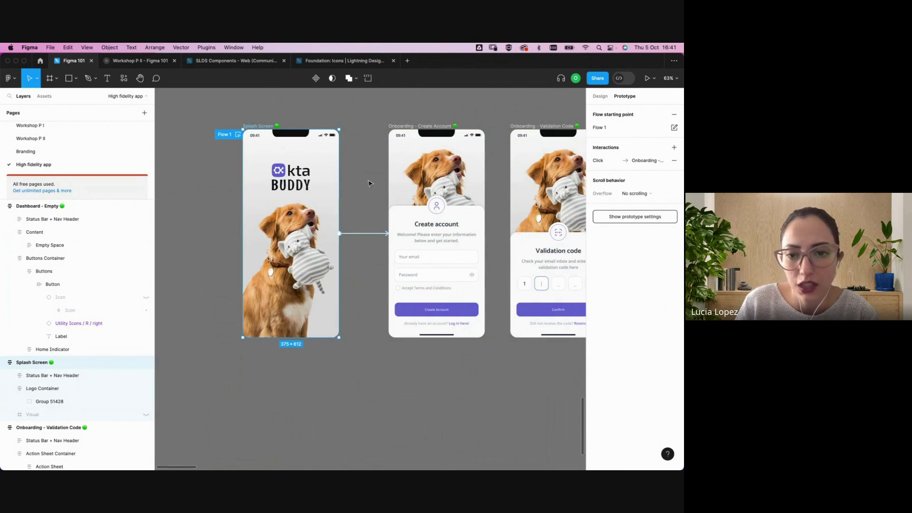
left_click(369, 185)
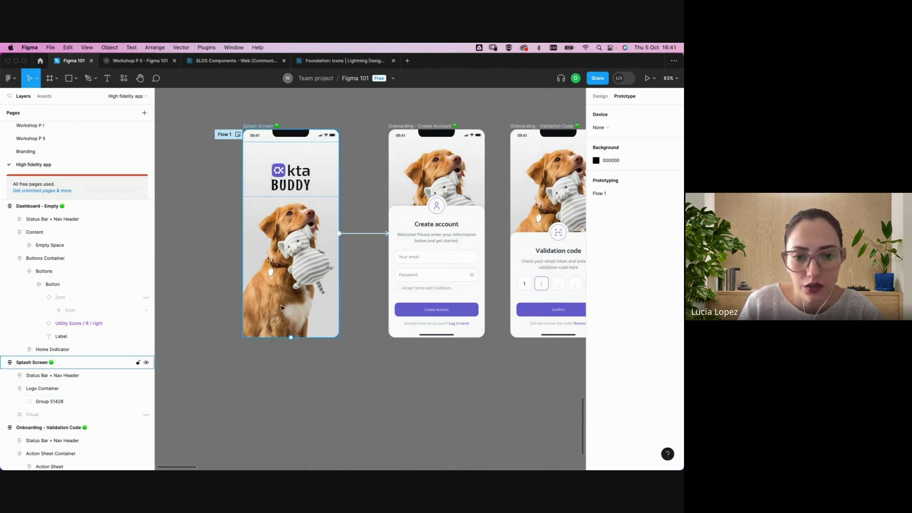
Change the trigger of the Splash Screen's connection to Create Account to After delay at 800ms, and close the interaction details
left_click(368, 235)
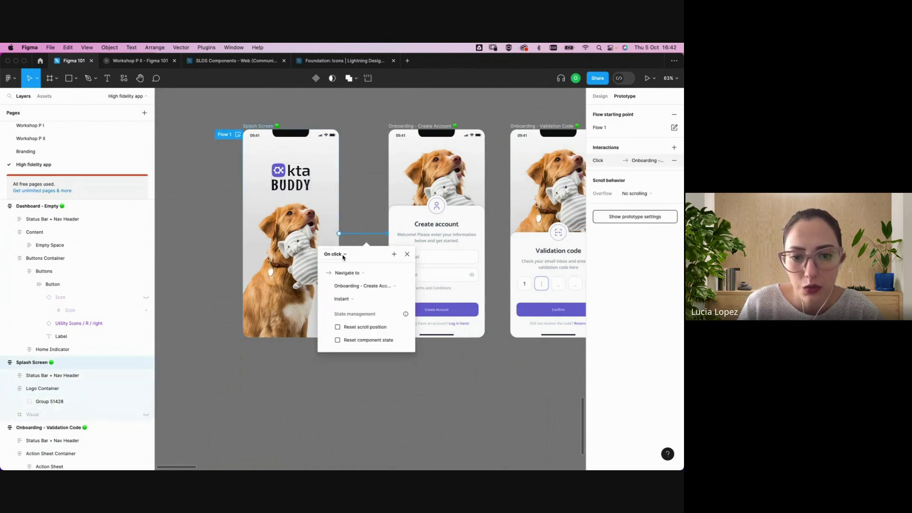
scroll(344, 257, "up", 5)
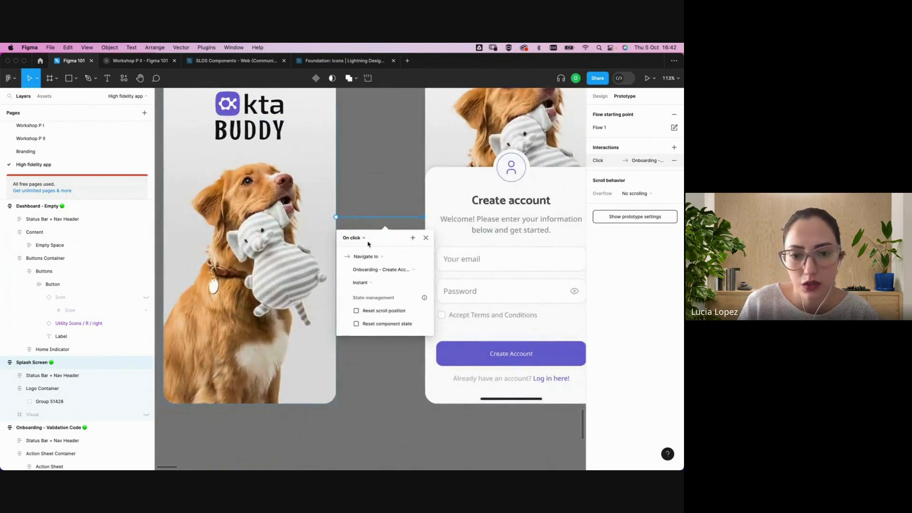
left_click(365, 239)
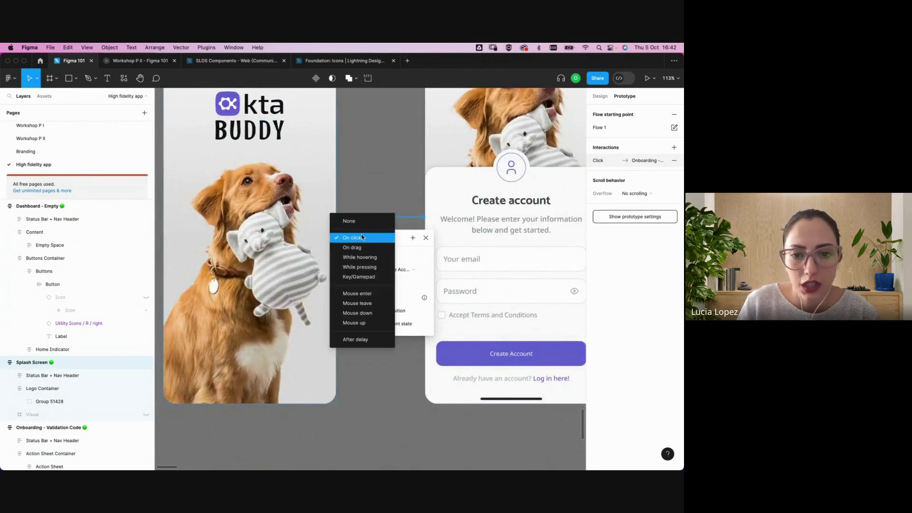
left_click(360, 342)
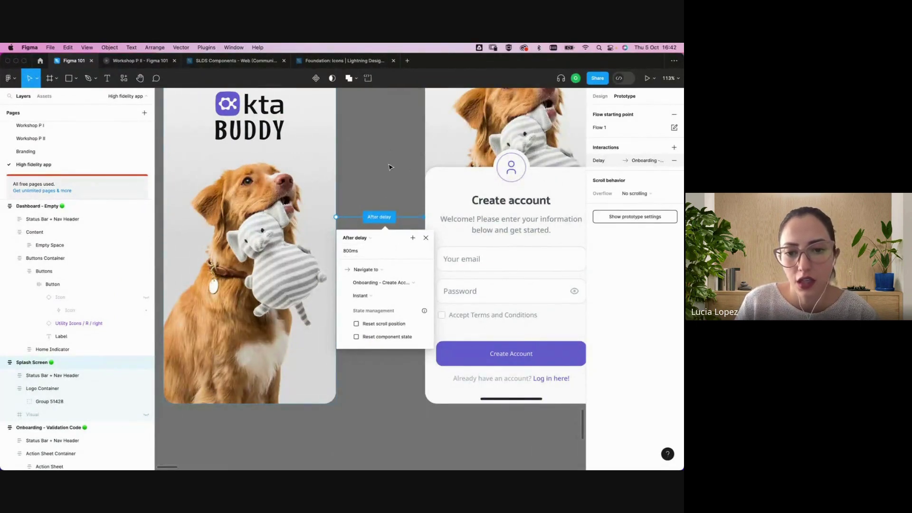
left_click(346, 287)
Connect the Create Account button to the Onboarding - Validation Code screen with an on-click Navigate to interaction and close its details
scroll(349, 285, "down", 6)
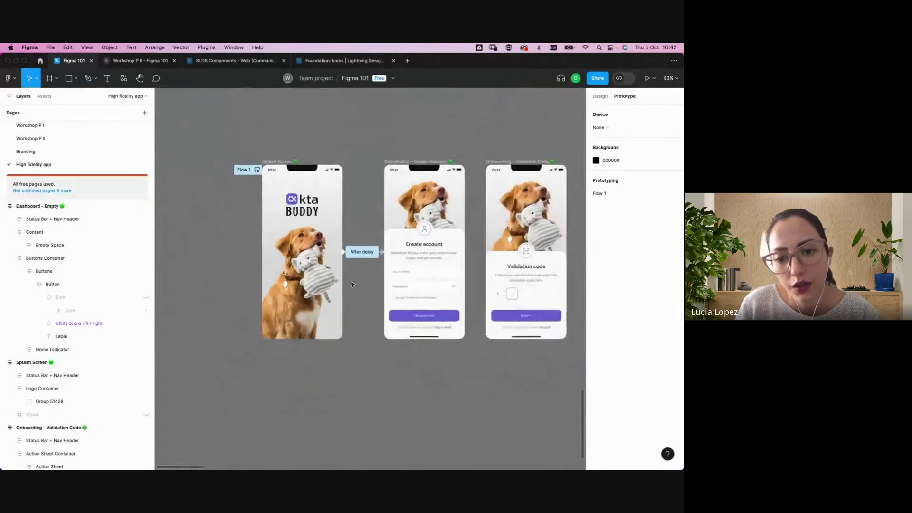
scroll(351, 284, "right", 3)
scroll(359, 292, "up", 4)
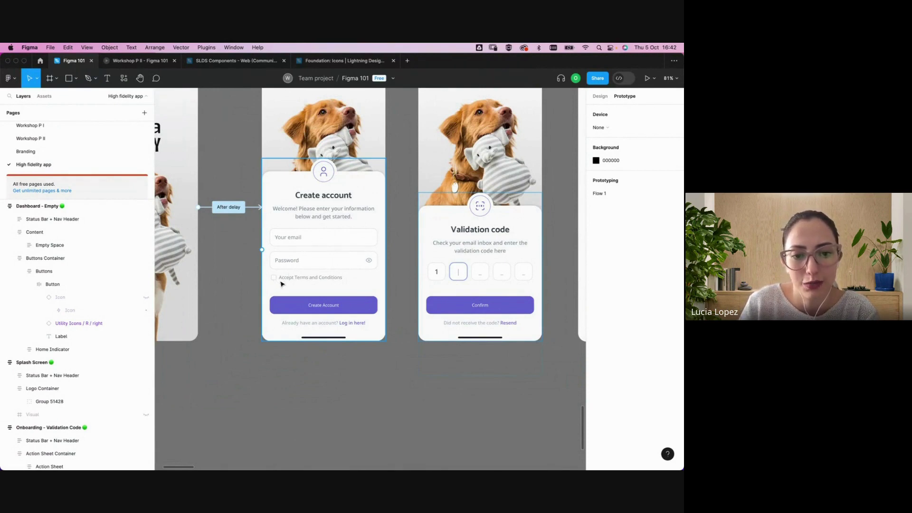
left_click(346, 310)
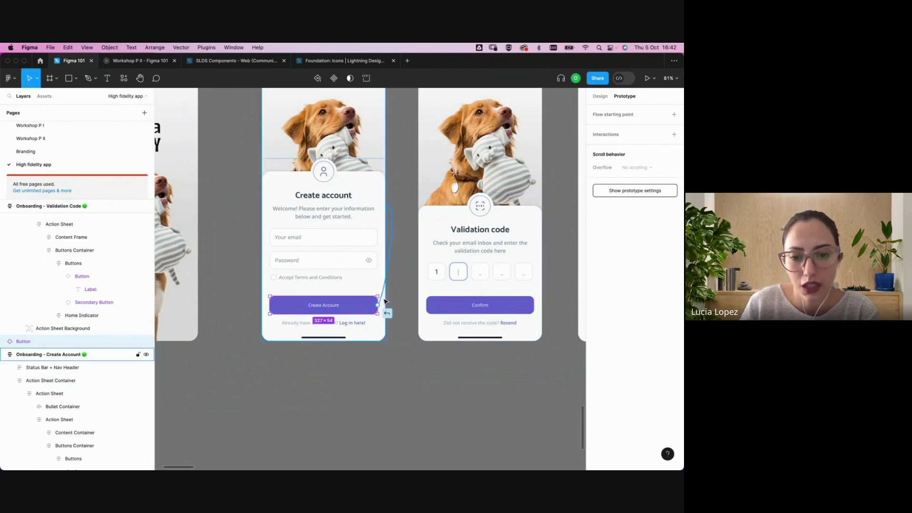
left_click(401, 298)
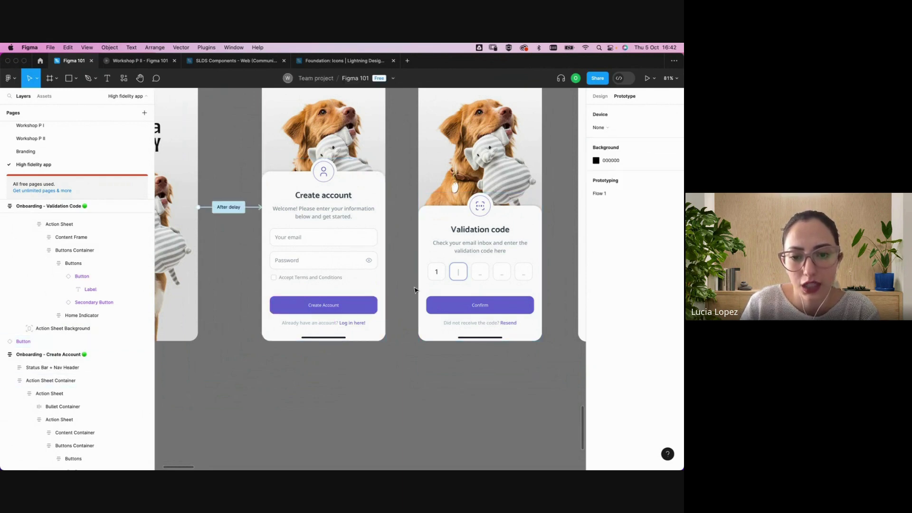
left_click(376, 304)
left_click_drag(379, 306, 438, 291)
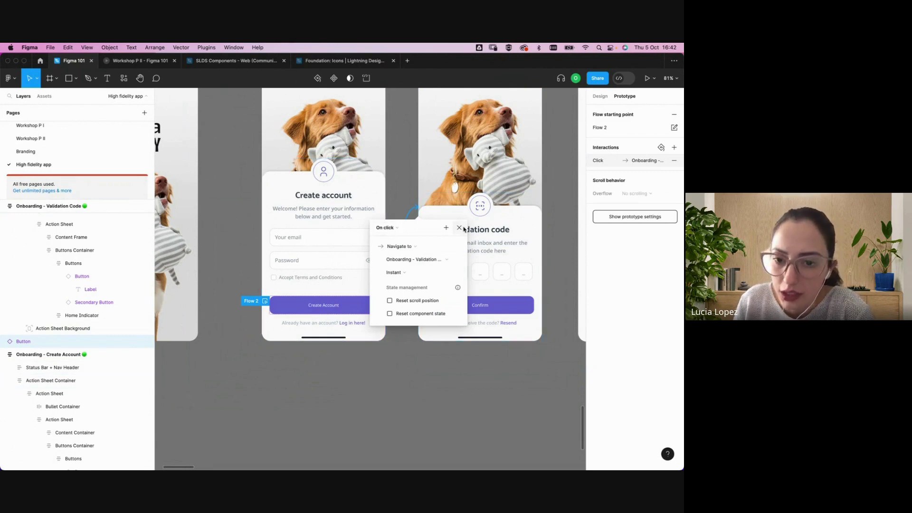
left_click(459, 228)
Connect the Confirm button on the Validation Code screen to Add Profile - Breed with an on-click Navigate to interaction and close its details
scroll(344, 346, "right", 5)
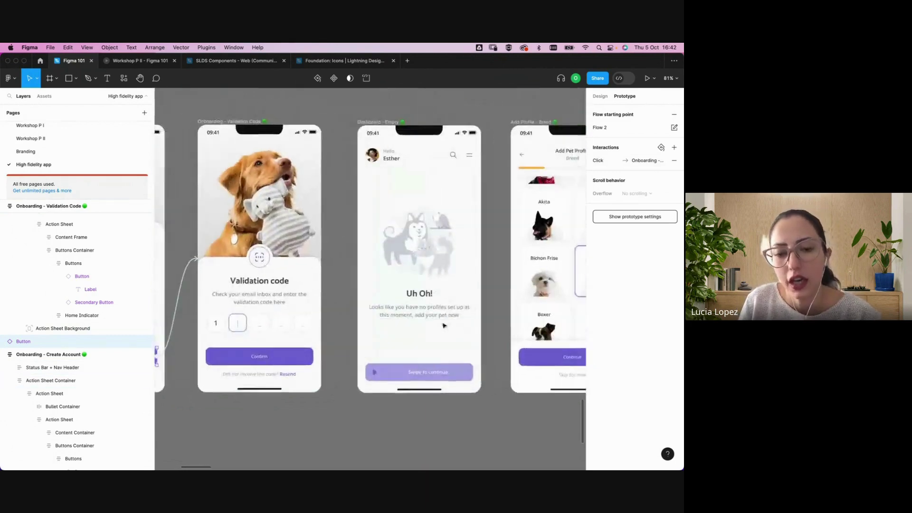
left_click(360, 348)
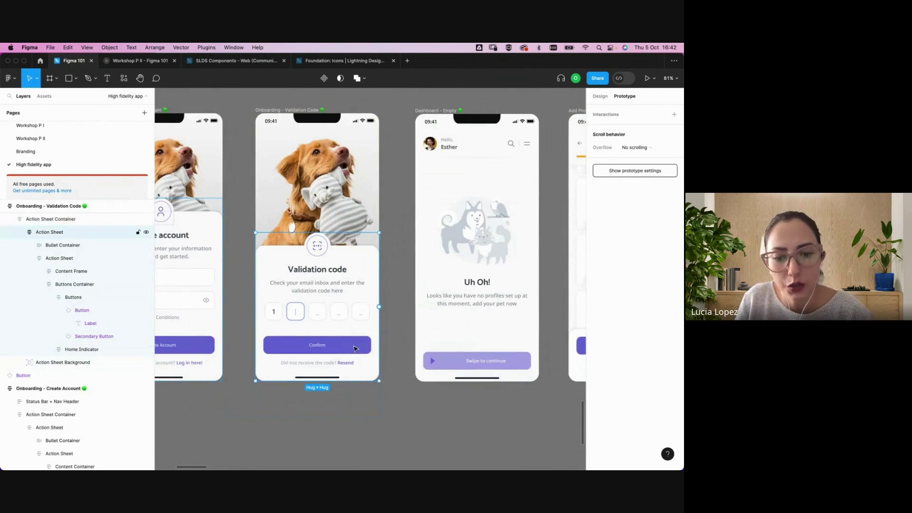
double_click(354, 348)
double_click(356, 348)
double_click(358, 348)
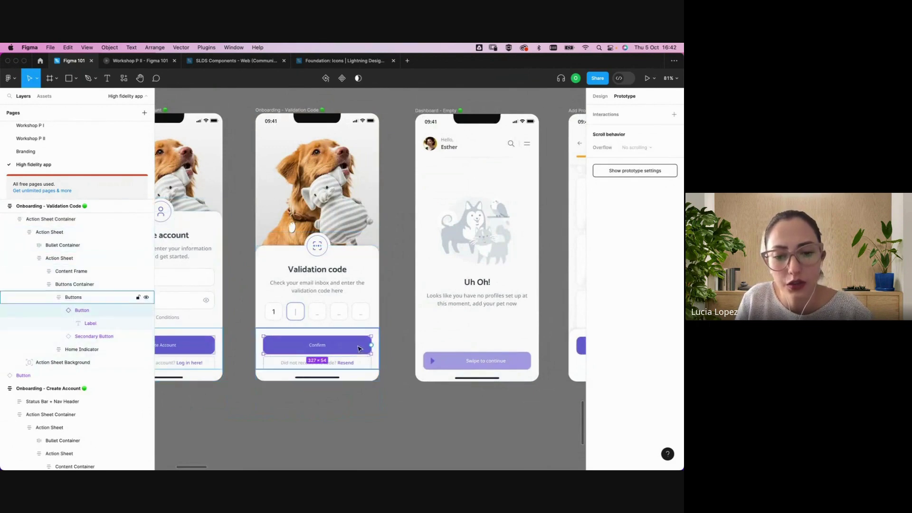
double_click(358, 348)
scroll(368, 353, "down", 5)
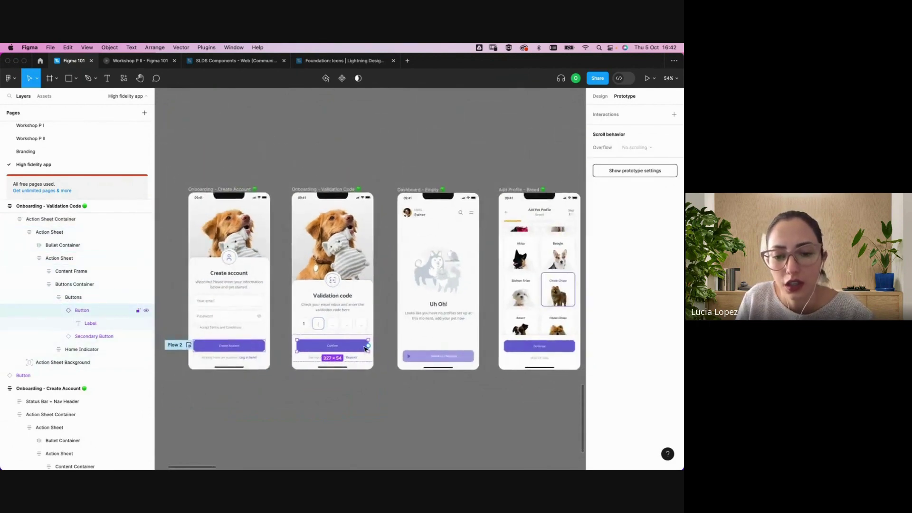
left_click_drag(339, 333, 476, 303)
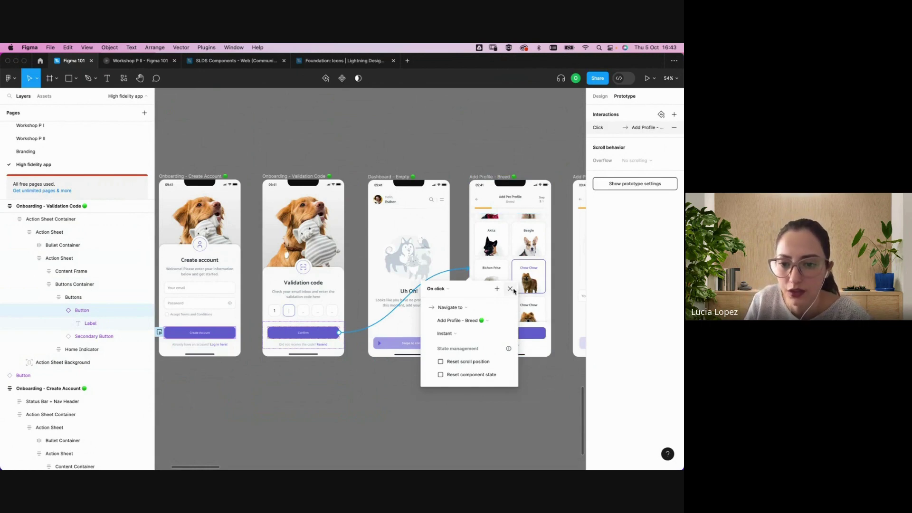
left_click(510, 289)
Connect the Continue button on the Add Profile - Breed screen to Add Profile - Name with an on-click Navigate to interaction
scroll(513, 292, "right", 3)
scroll(514, 292, "down", 1)
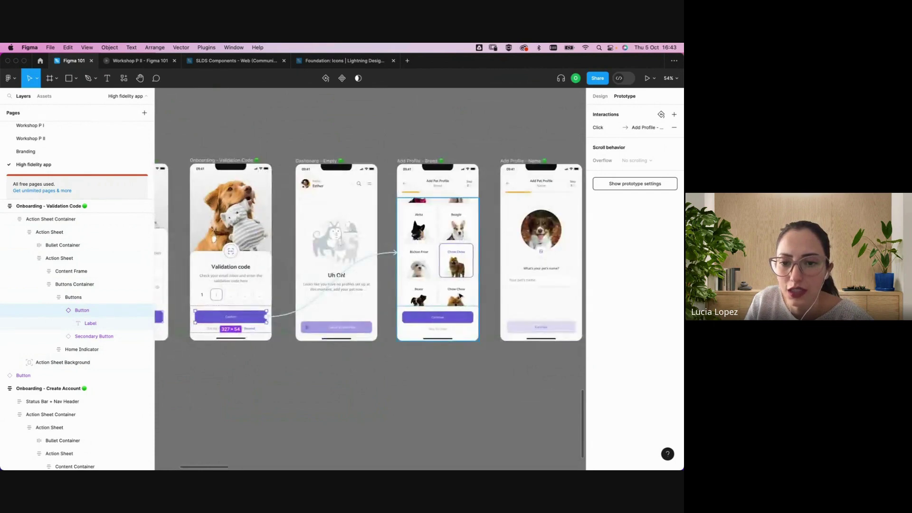
scroll(466, 253, "up", 3)
scroll(413, 285, "right", 2)
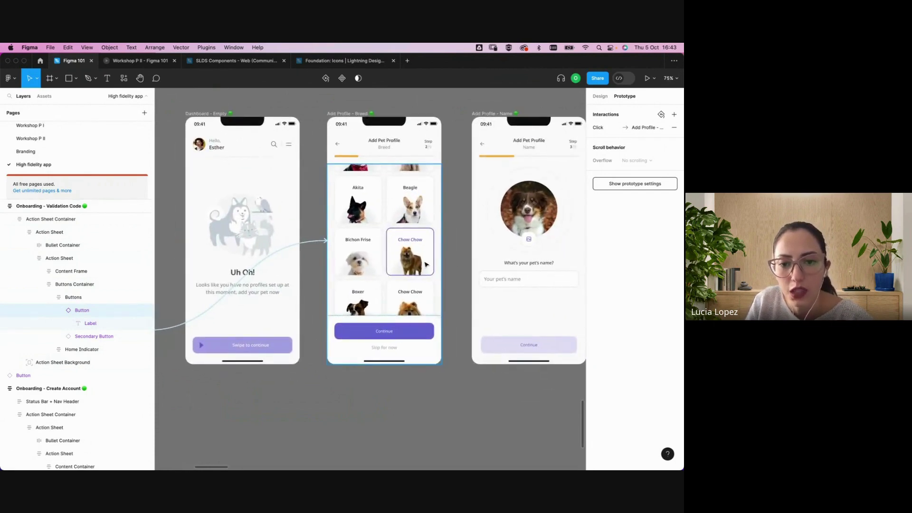
left_click(408, 337)
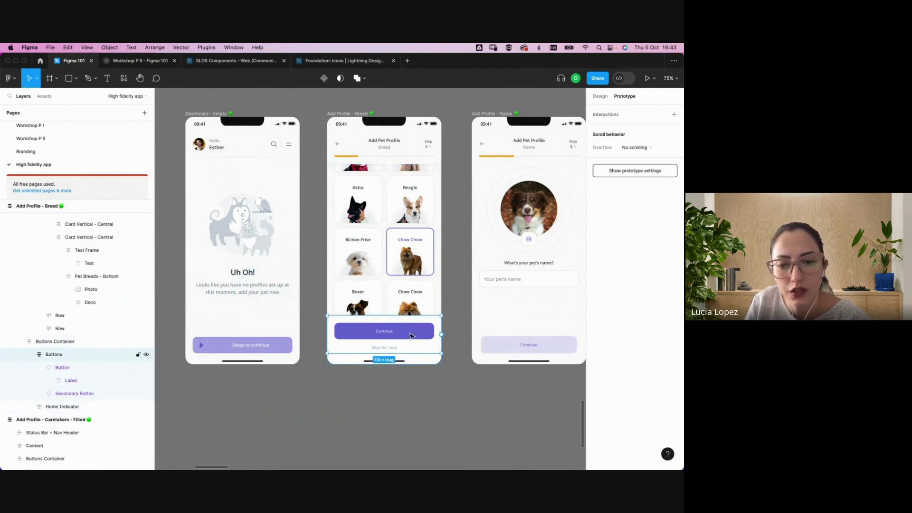
left_click(412, 335)
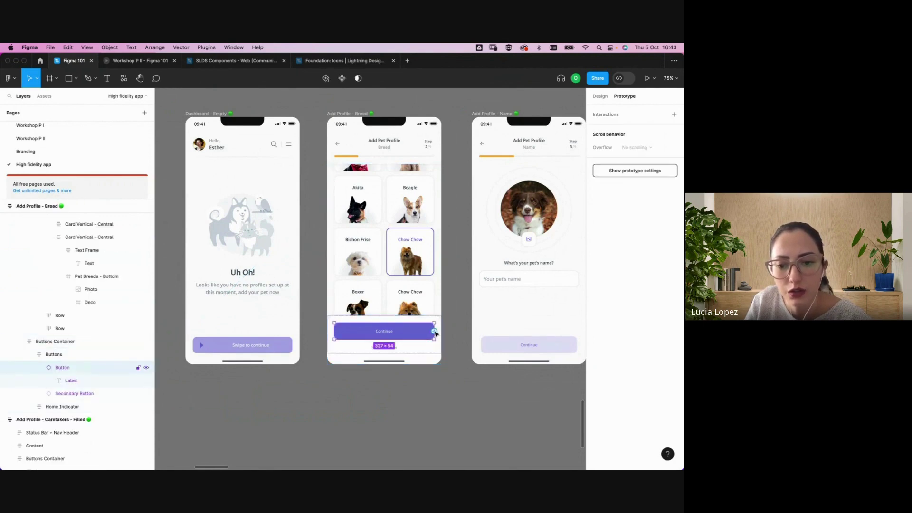
left_click_drag(435, 331, 500, 310)
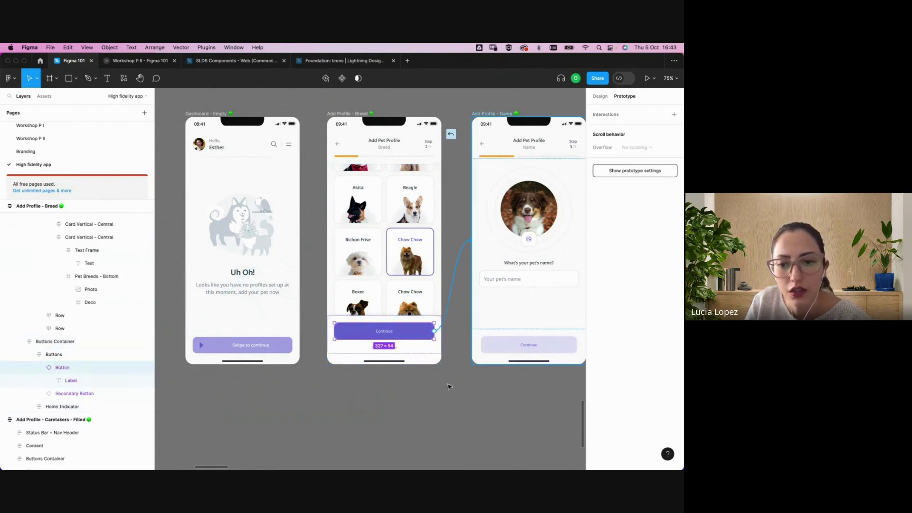
scroll(426, 251, "right", 5)
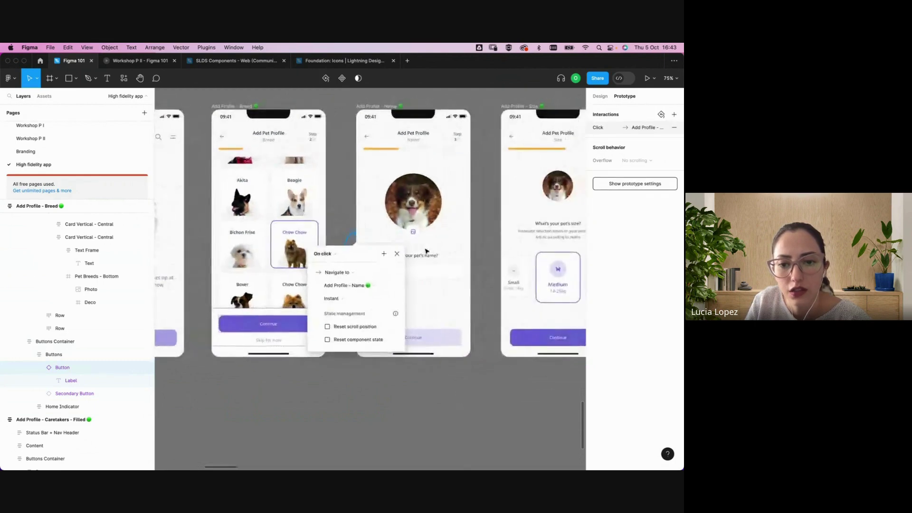
key("Escape")
Check the interaction details of the Breed screen's Continue button connection, and close them
left_click(313, 327)
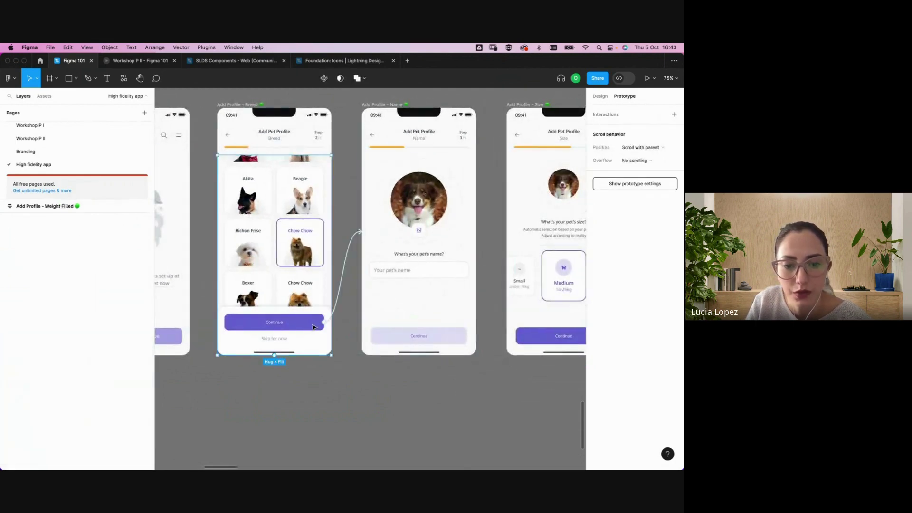
left_click(313, 326)
left_click(350, 250)
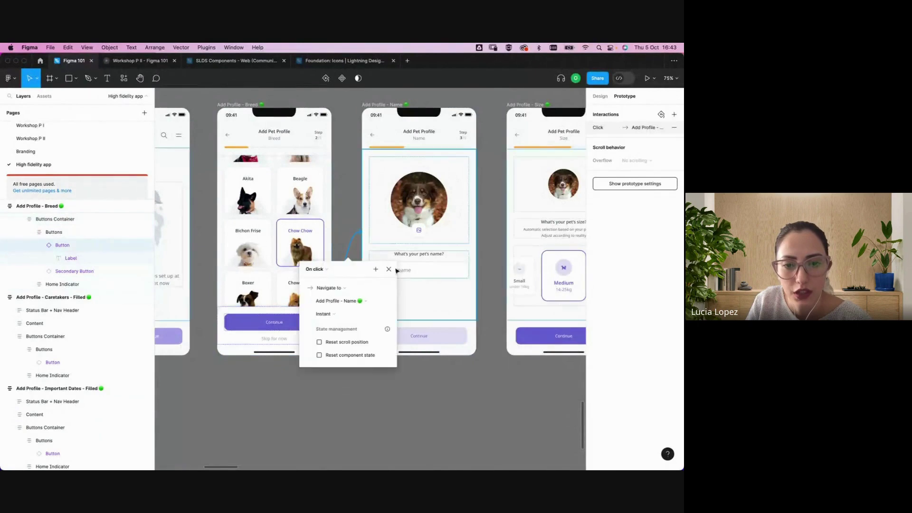
left_click(494, 261)
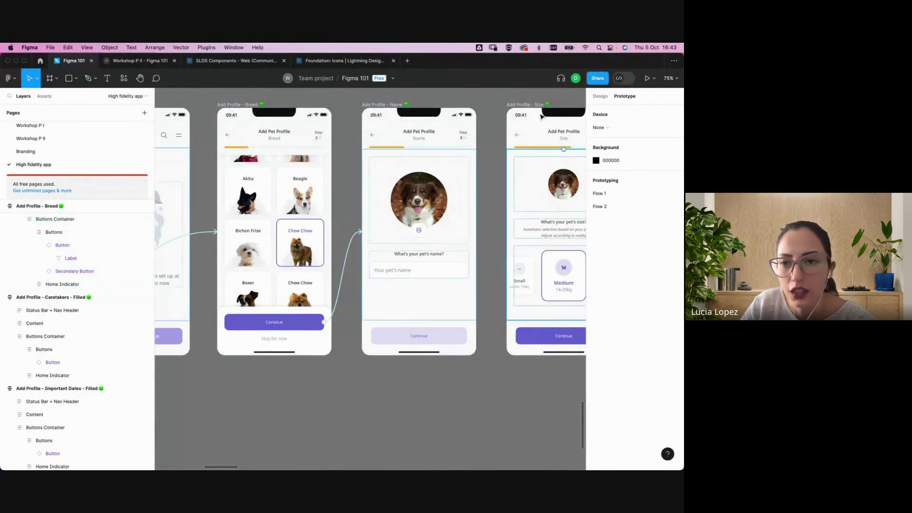
Switch to design mode and place a duplicate of the Add Profile - Name screen directly below the original
left_click(599, 98)
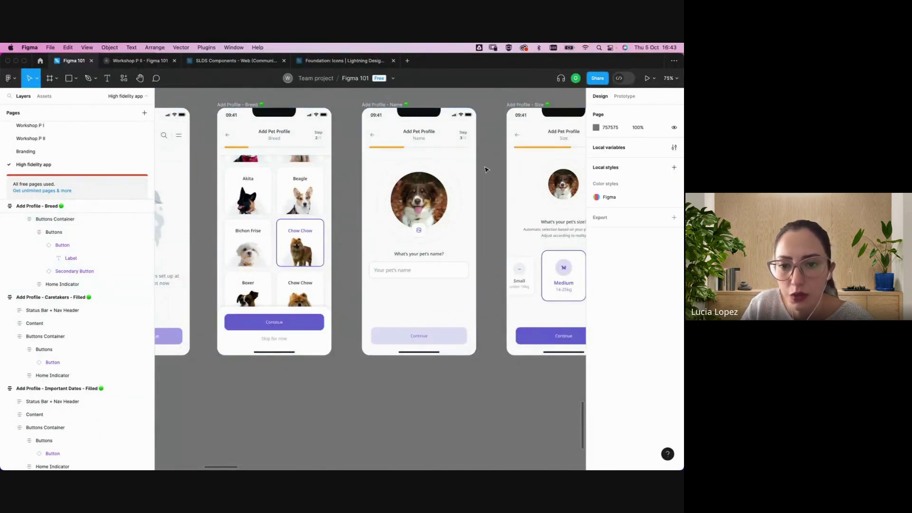
scroll(475, 183, "down", 5)
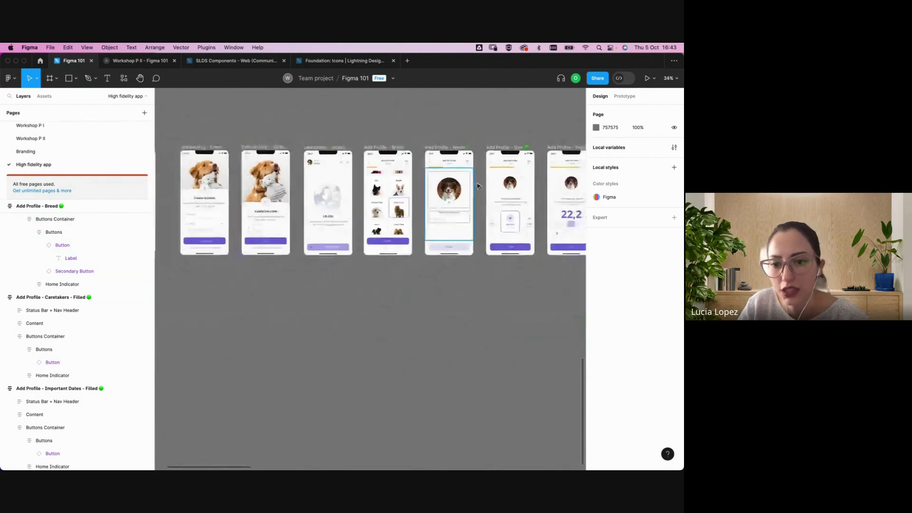
scroll(483, 186, "right", 1)
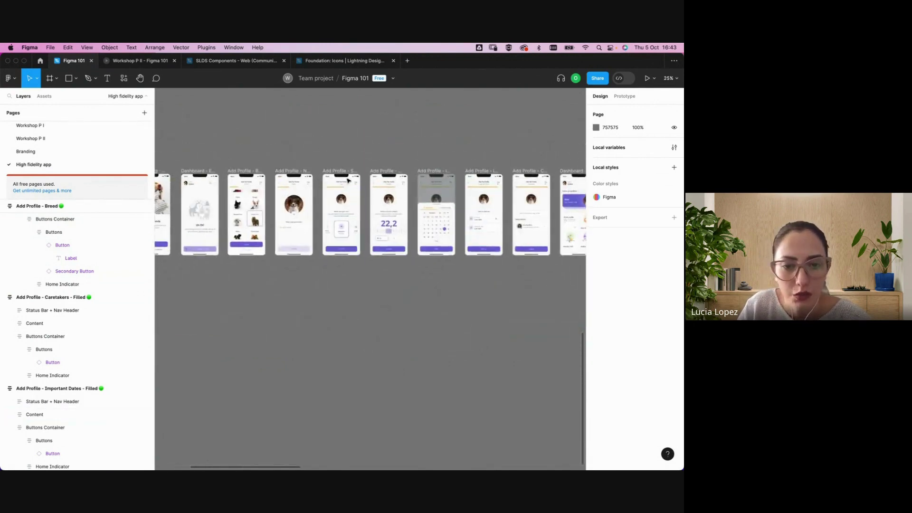
scroll(352, 161, "up", 3)
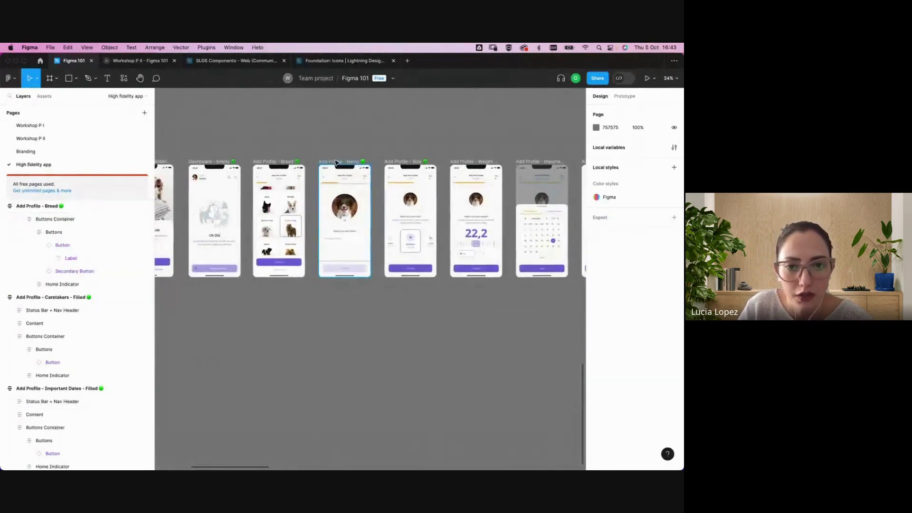
left_click(339, 163)
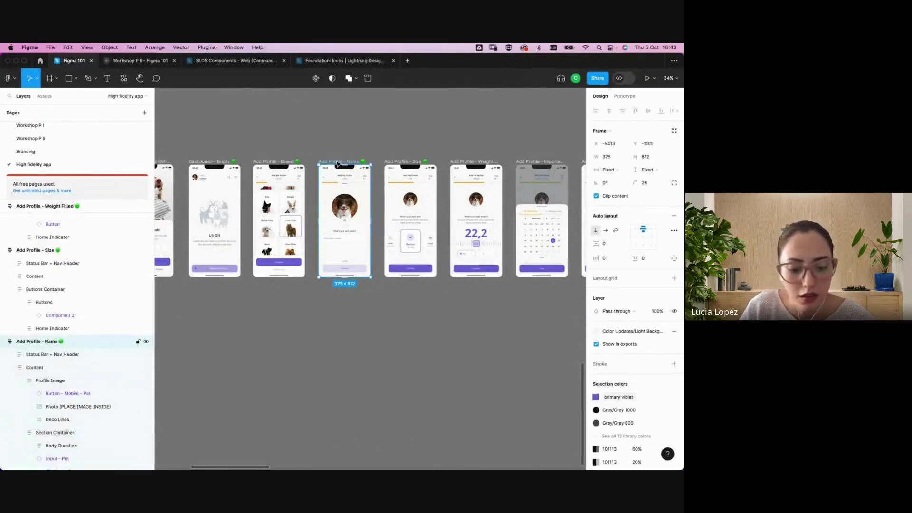
left_click_drag(339, 162, 338, 298)
left_click(403, 329)
scroll(398, 339, "down", 1)
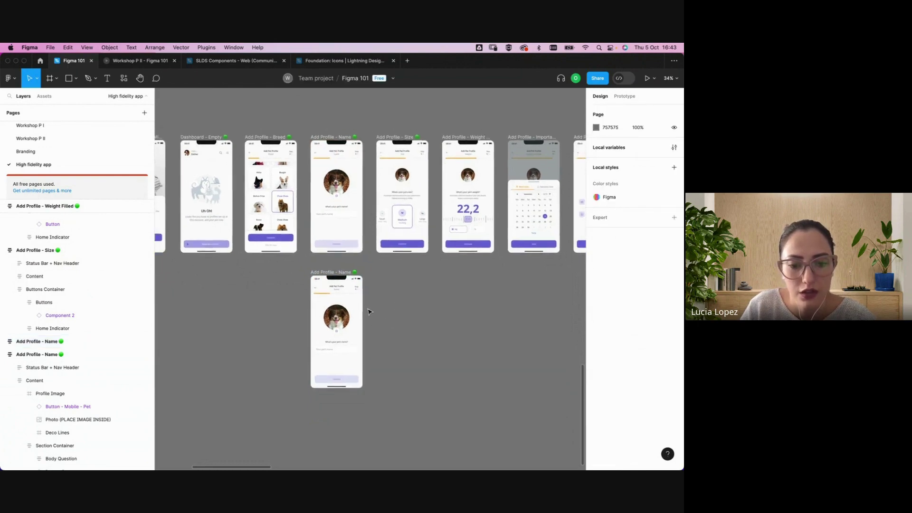
Remove the image fill from the pet photo circle on the original Add Profile - Name screen, keeping its grey fill
scroll(369, 311, "up", 5)
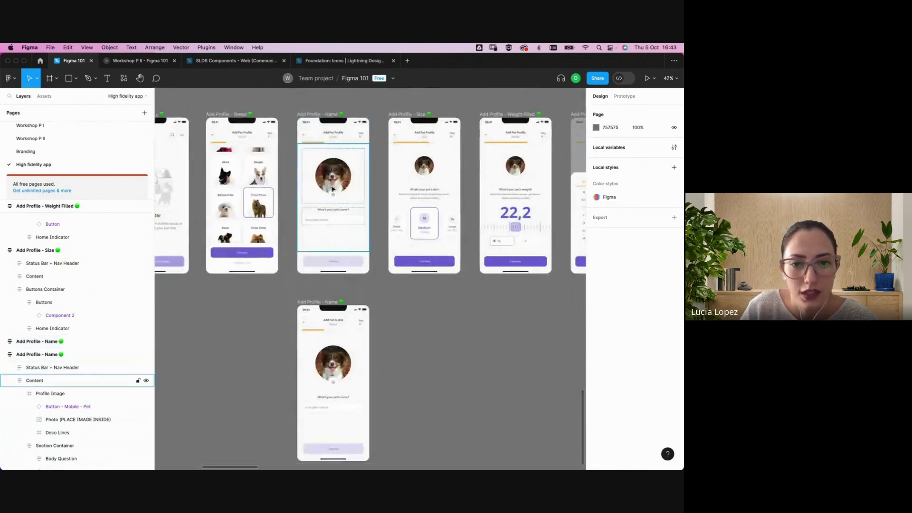
left_click(338, 184)
double_click(338, 181)
double_click(338, 179)
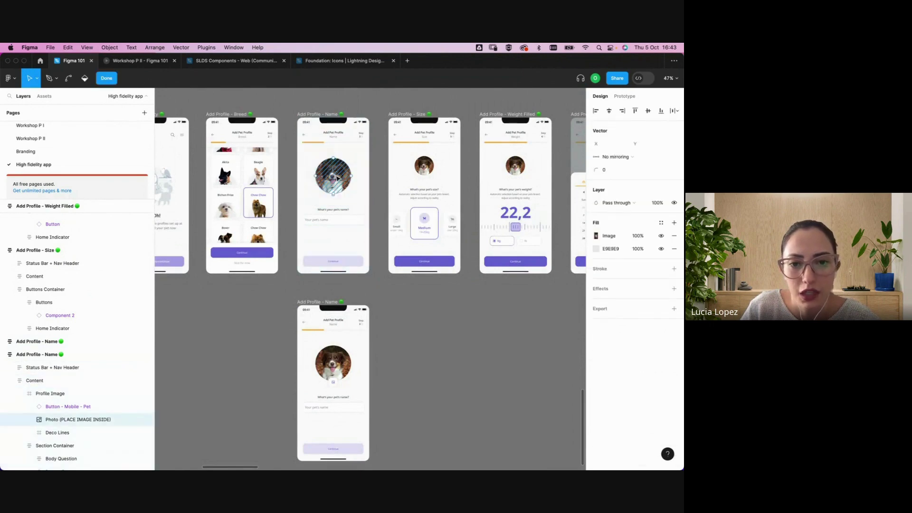
left_click(675, 236)
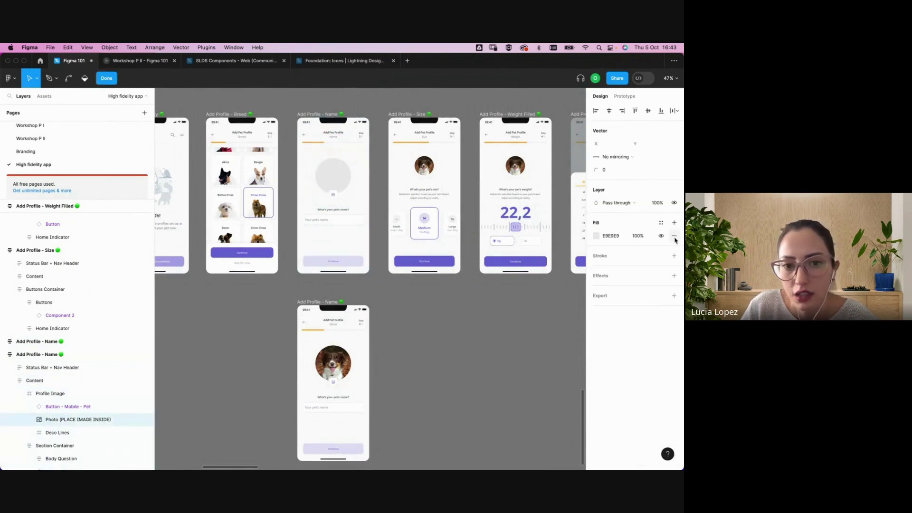
scroll(405, 312, "down", 5)
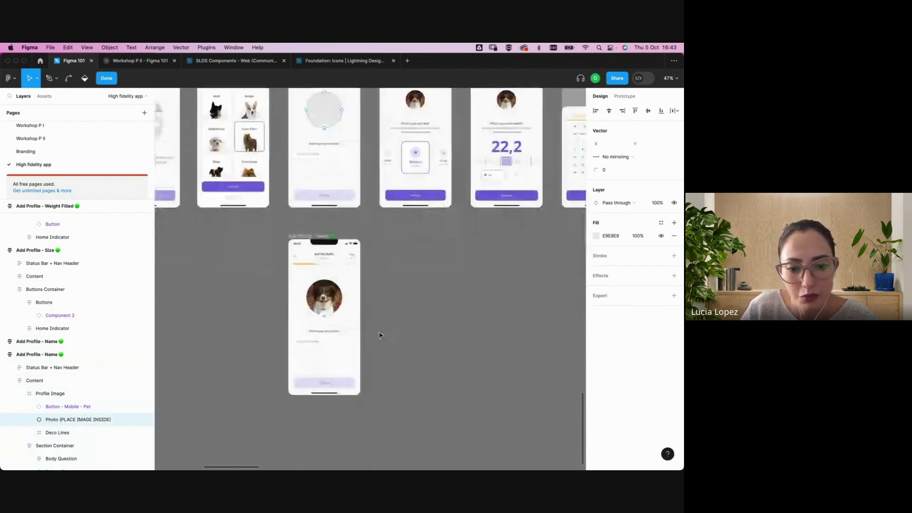
key("Escape")
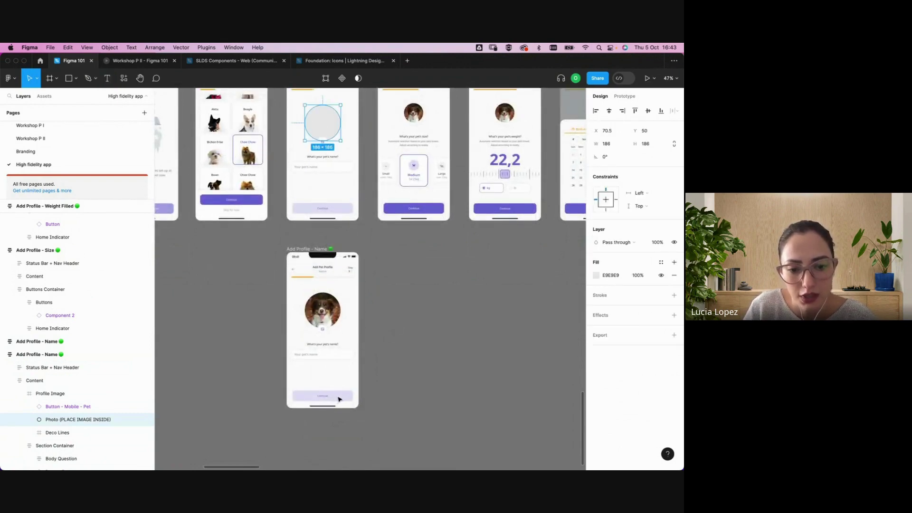
Set the Continue button on the duplicated Add Profile - Name screen to the Primary variant
left_click(339, 398)
double_click(337, 400)
double_click(338, 400)
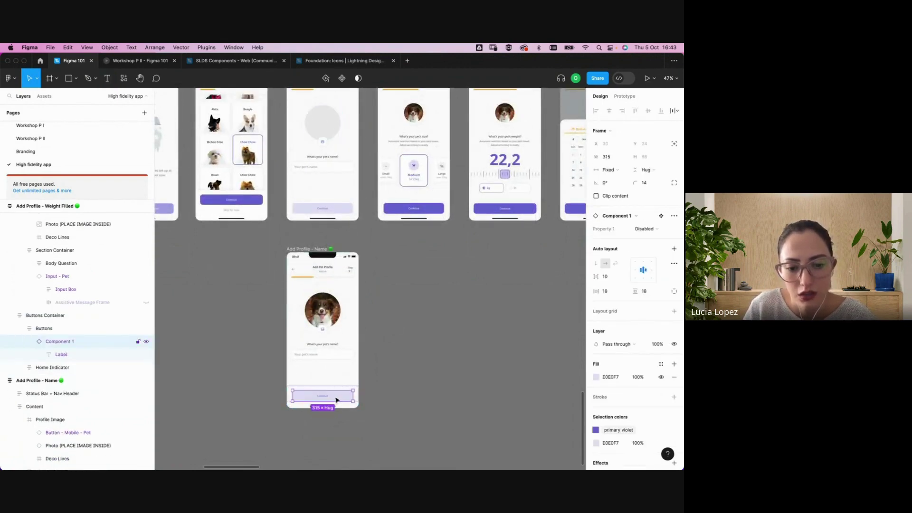
left_click(645, 229)
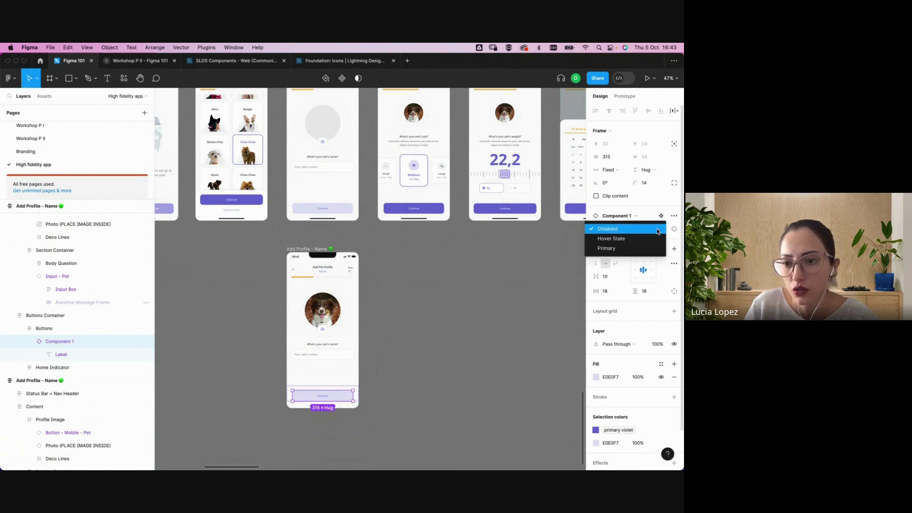
left_click(634, 249)
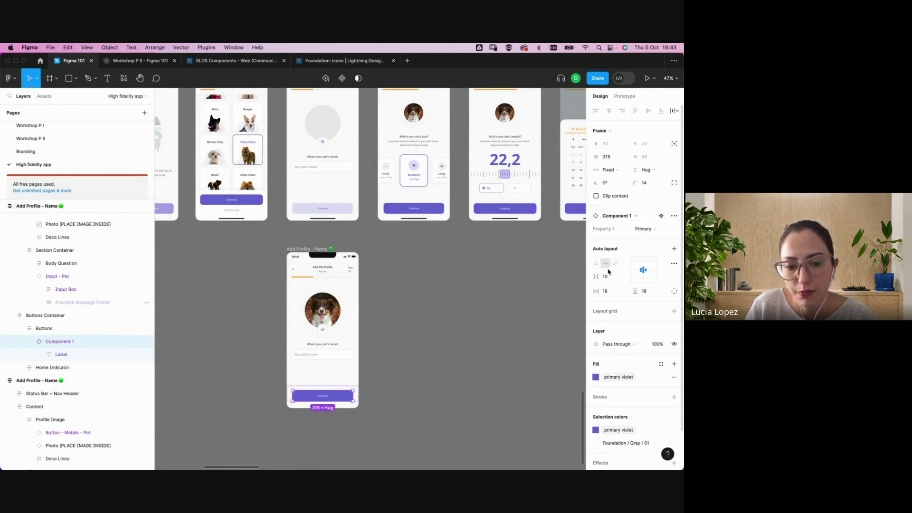
left_click(438, 389)
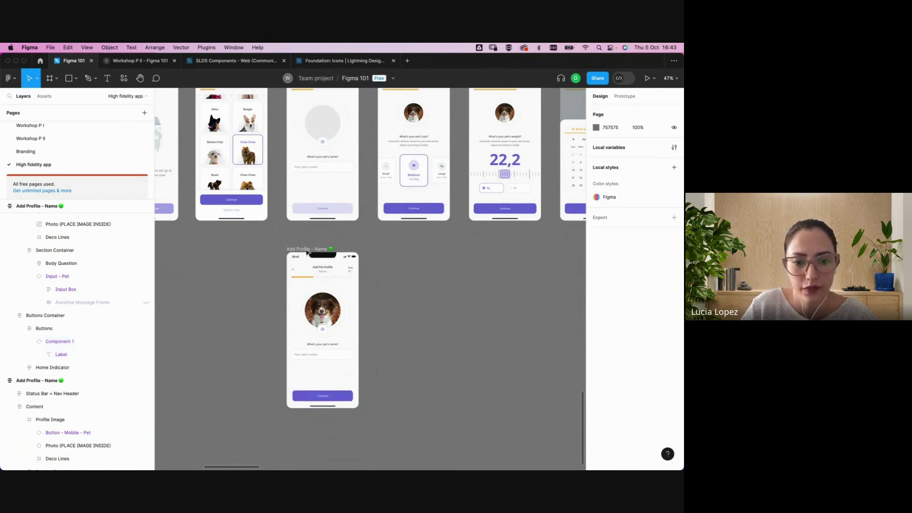
scroll(351, 228, "up", 3)
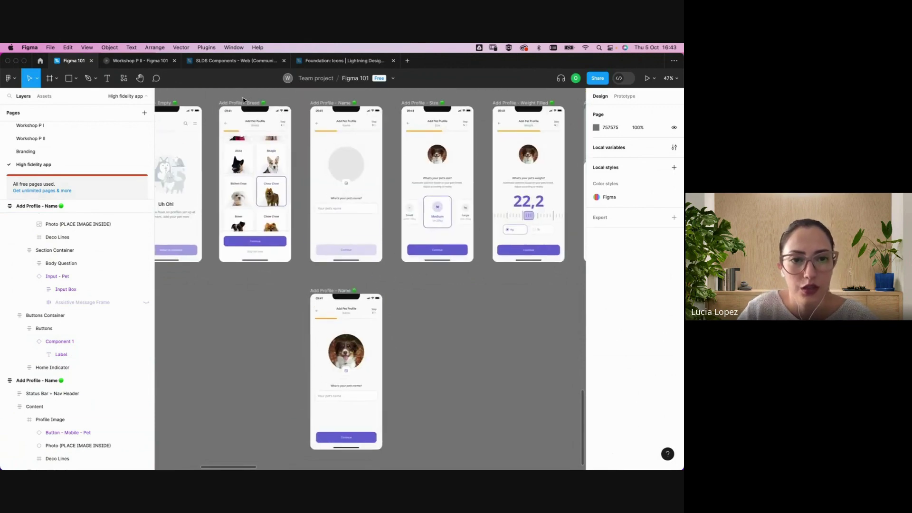
Link the original Add Profile - Name screen to its duplicate below in prototype mode, navigating after an 800 ms delay
left_click(629, 98)
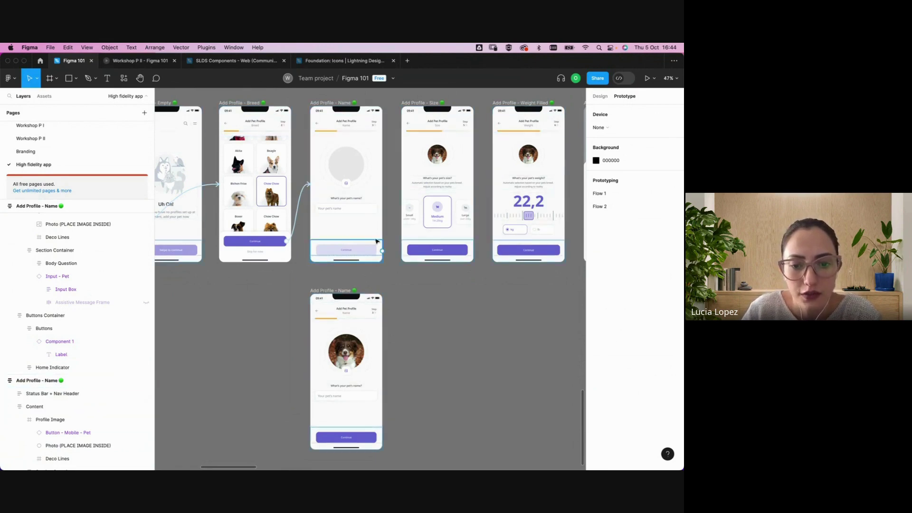
left_click(356, 249)
left_click(396, 281)
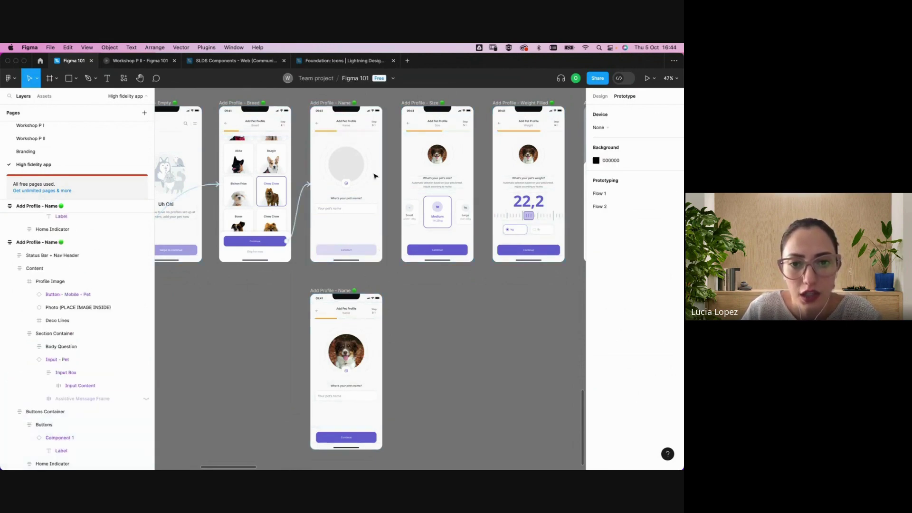
left_click(334, 101)
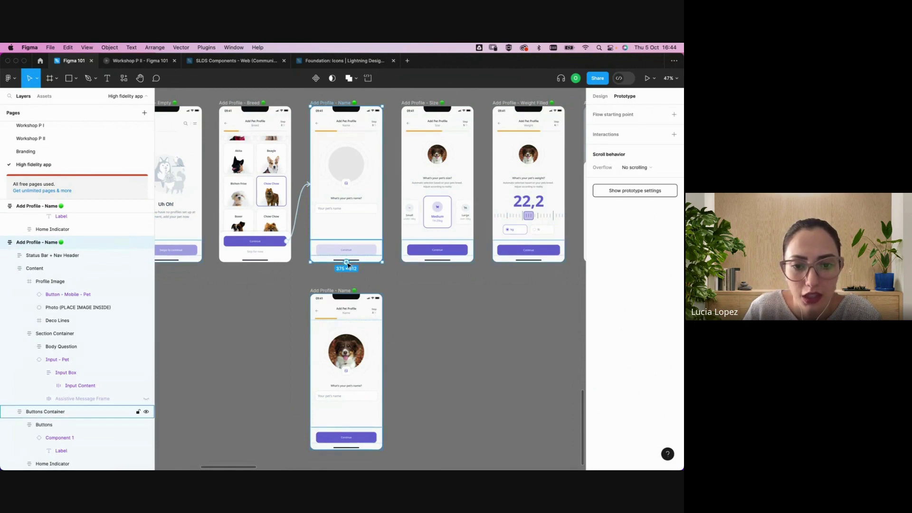
left_click_drag(347, 263, 346, 309)
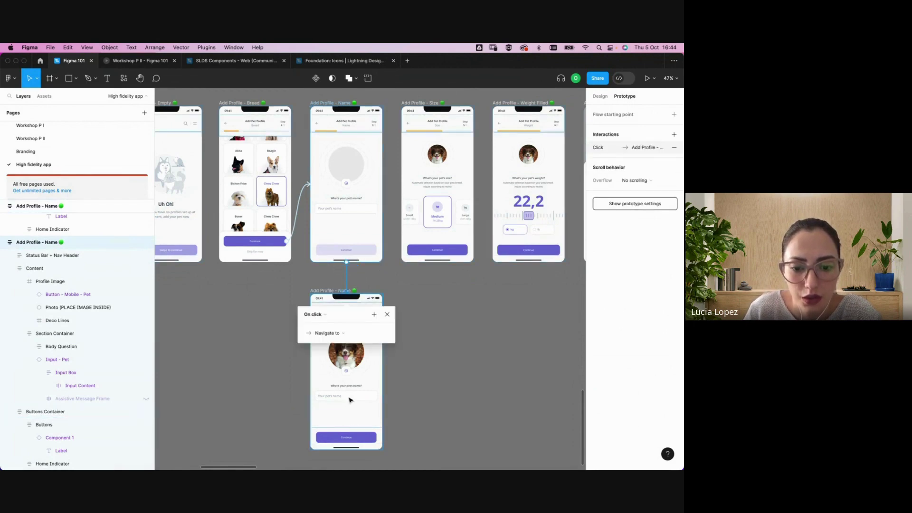
left_click(325, 315)
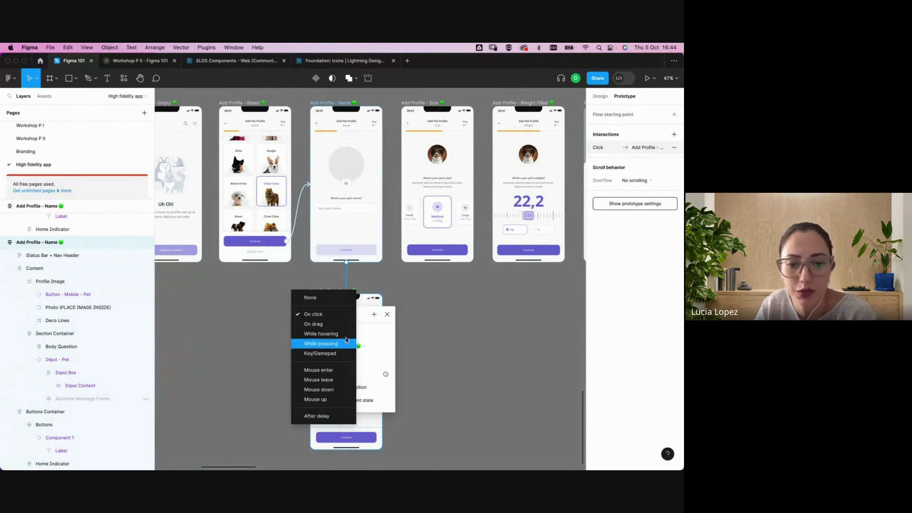
left_click(326, 417)
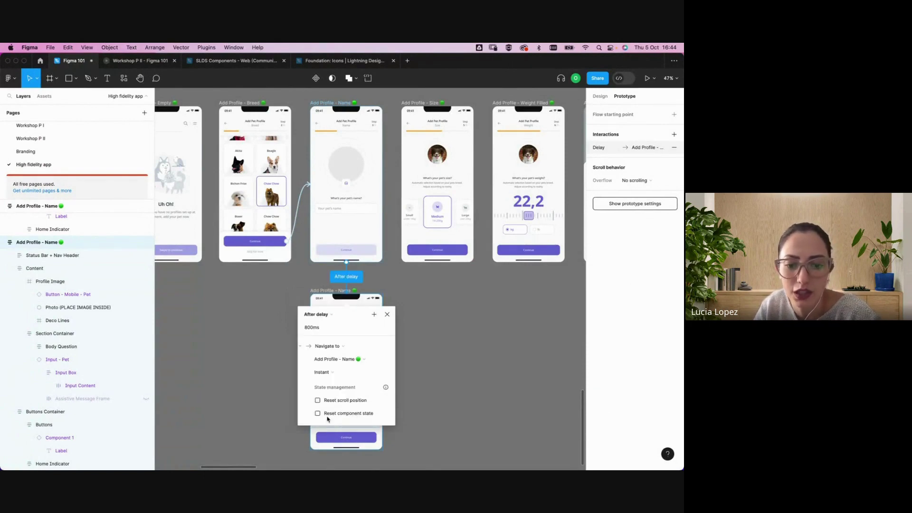
left_click(404, 305)
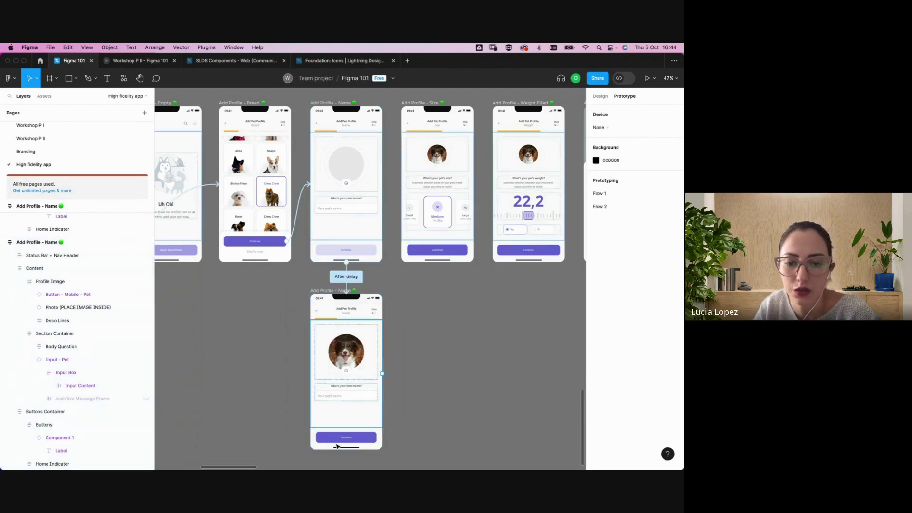
Connect the Continue button on the duplicated Add Profile - Name screen to the Add Profile - Size screen on click
left_click(351, 442)
left_click(351, 442)
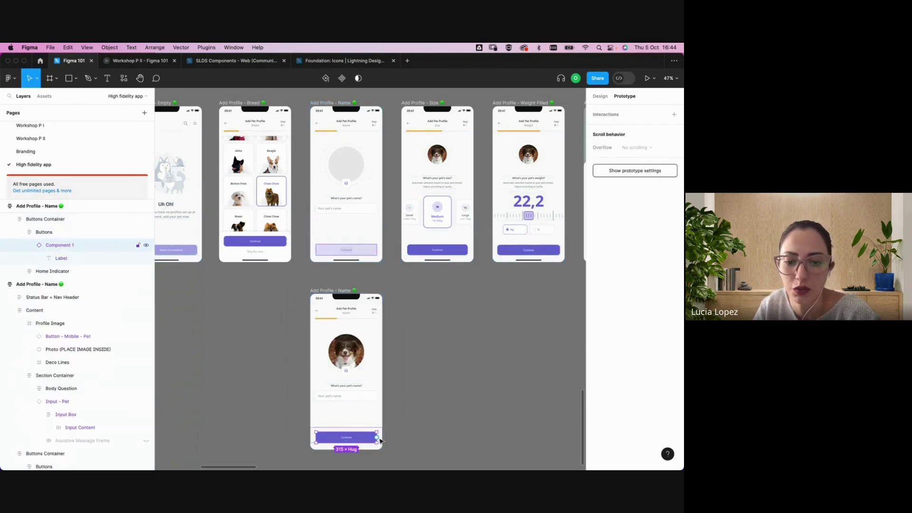
left_click_drag(377, 438, 438, 262)
scroll(482, 236, "right", 3)
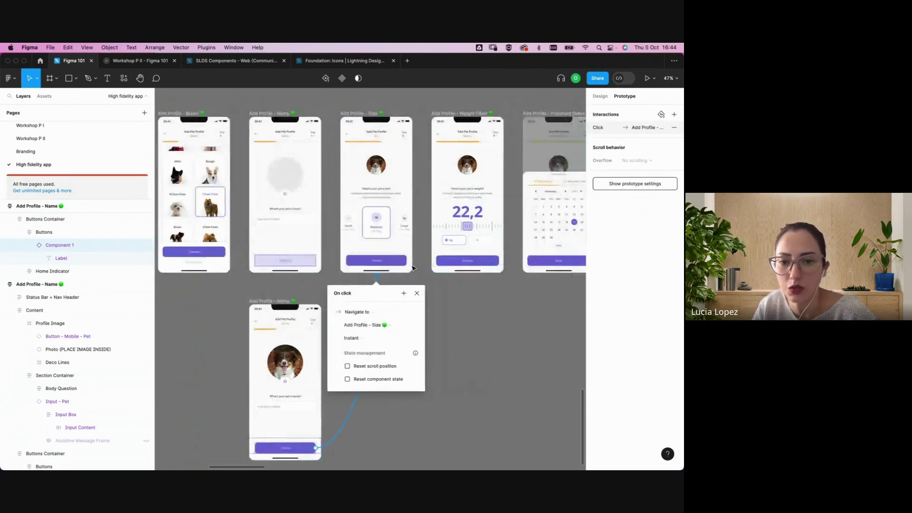
Connect the Continue button on the Add Profile - Size screen to the Add Profile - Weight Filled screen on click
left_click(381, 274)
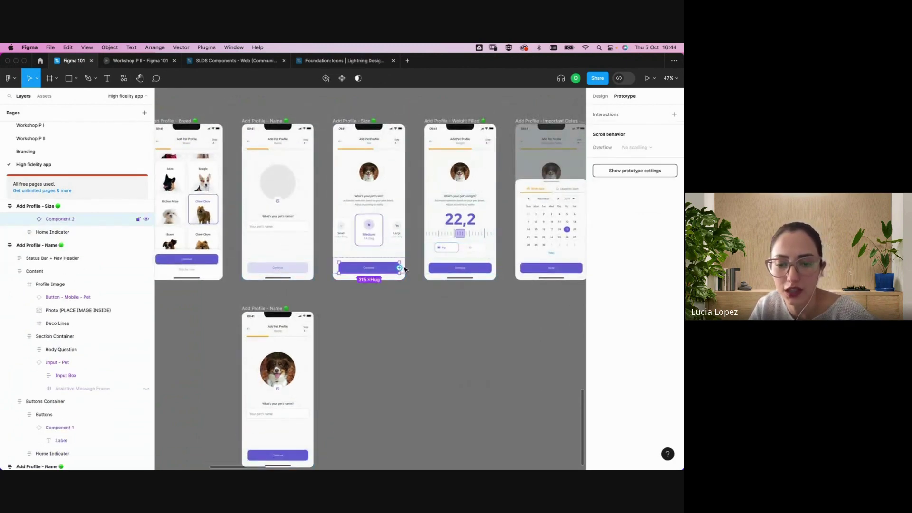
left_click_drag(400, 268, 418, 143)
scroll(339, 213, "right", 5)
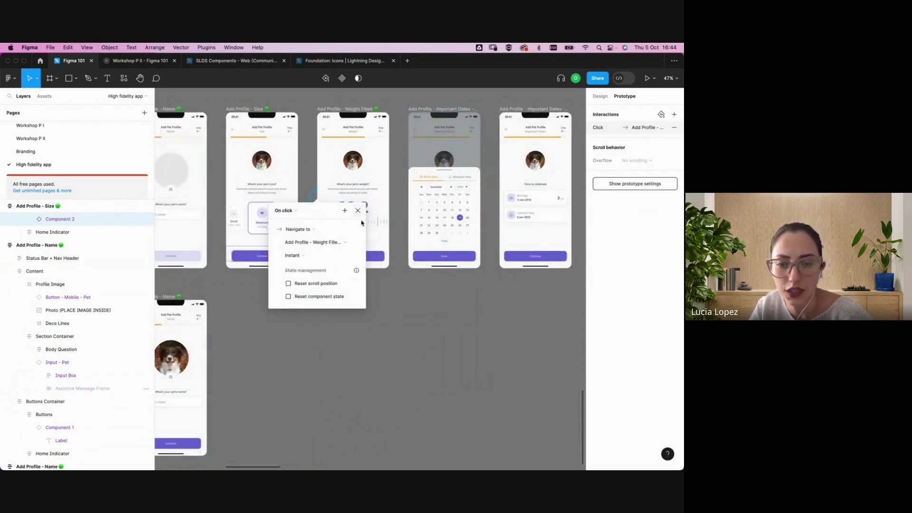
key("Escape")
key("Escape")
Preview Flow 1 from the Splash Screen twice to check its opening transition, closing the preview each time
scroll(399, 335, "down", 6)
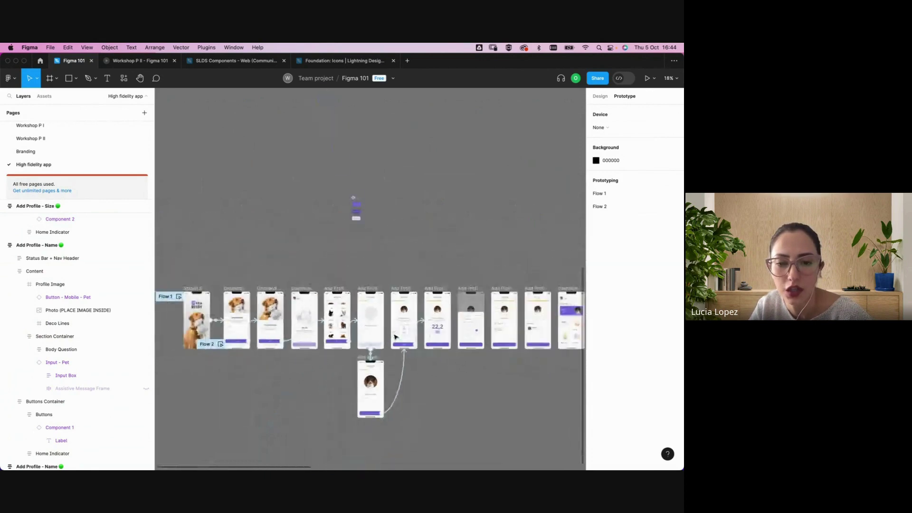
scroll(444, 248, "down", 2)
scroll(445, 248, "left", 5)
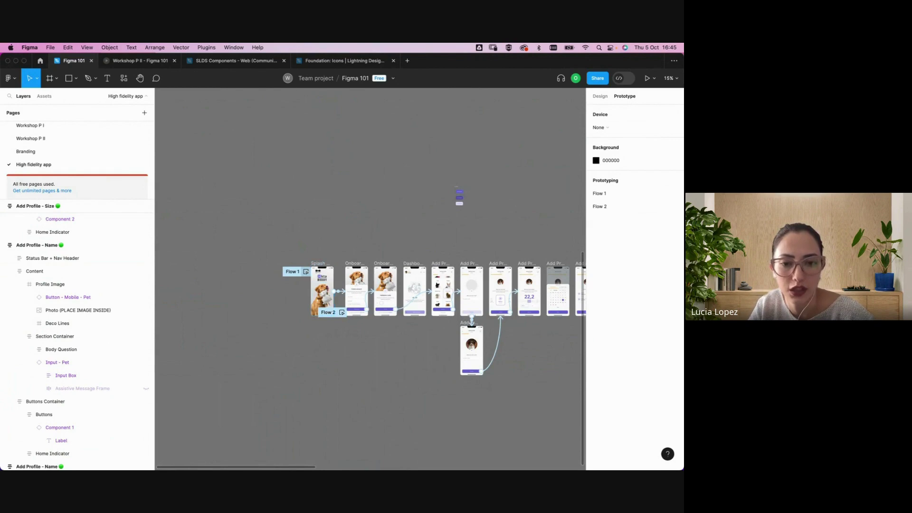
left_click(307, 273)
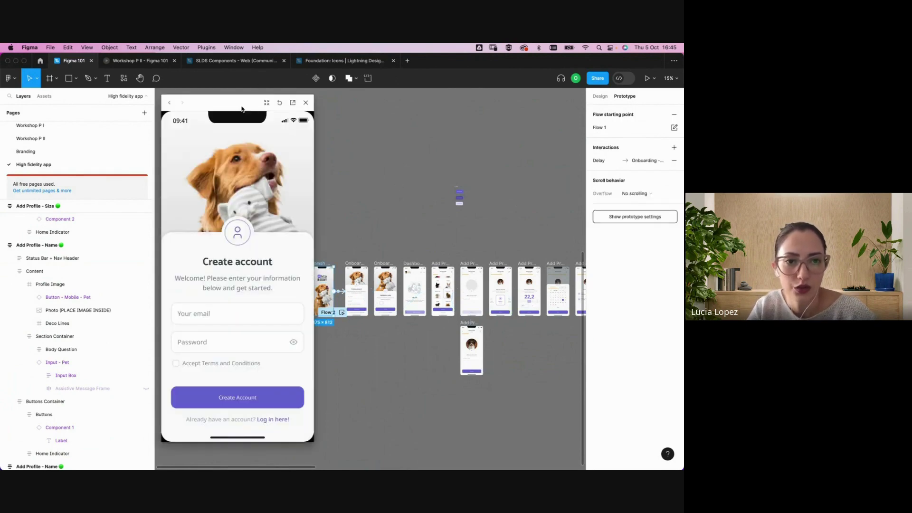
left_click(306, 103)
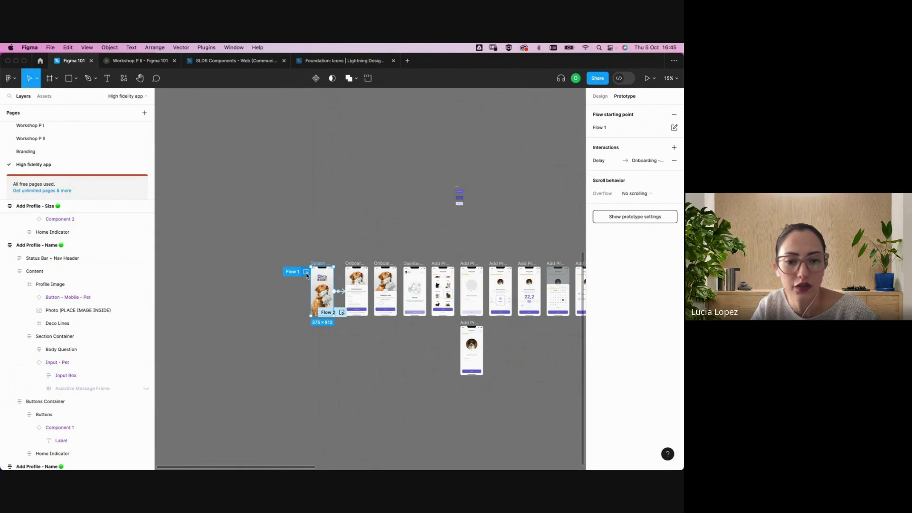
left_click(306, 272)
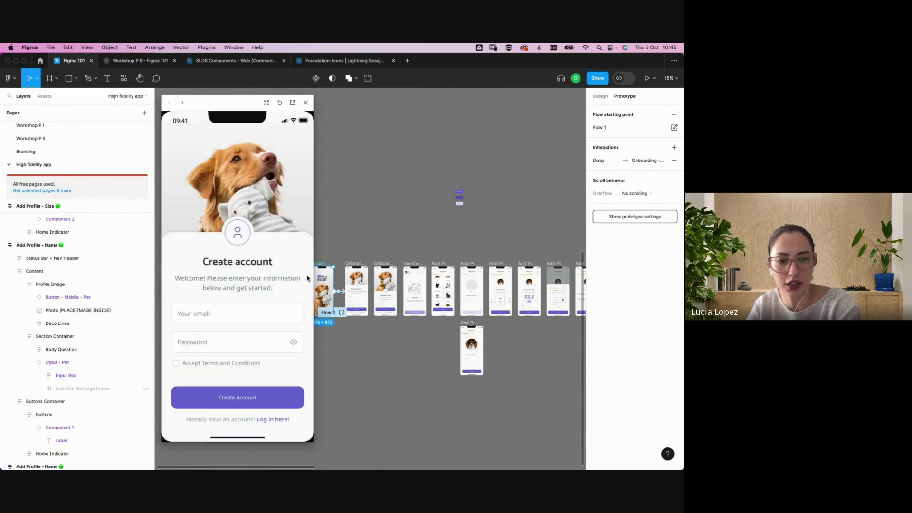
left_click(306, 102)
Set the after-delay time between the Splash Screen and the Create Account screen to 1000 ms
scroll(350, 291, "up", 5)
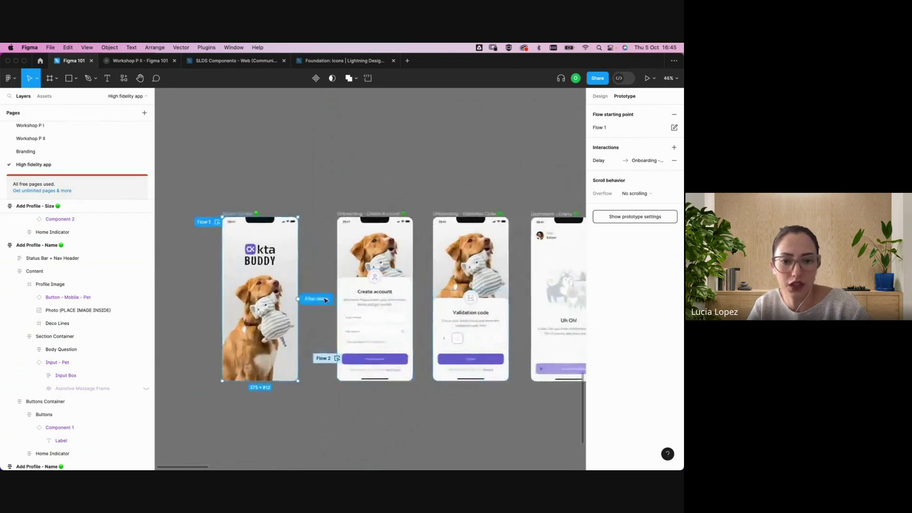
left_click(320, 300)
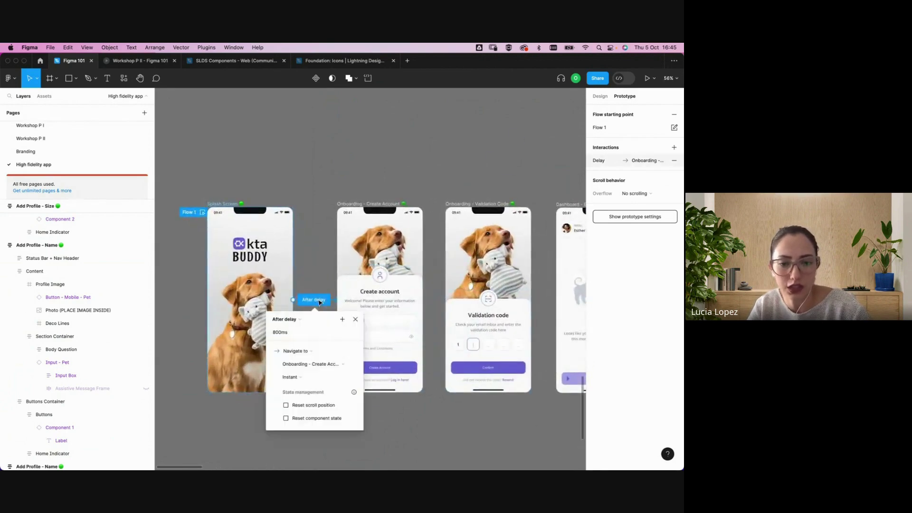
left_click(279, 333)
key("BackSpace")
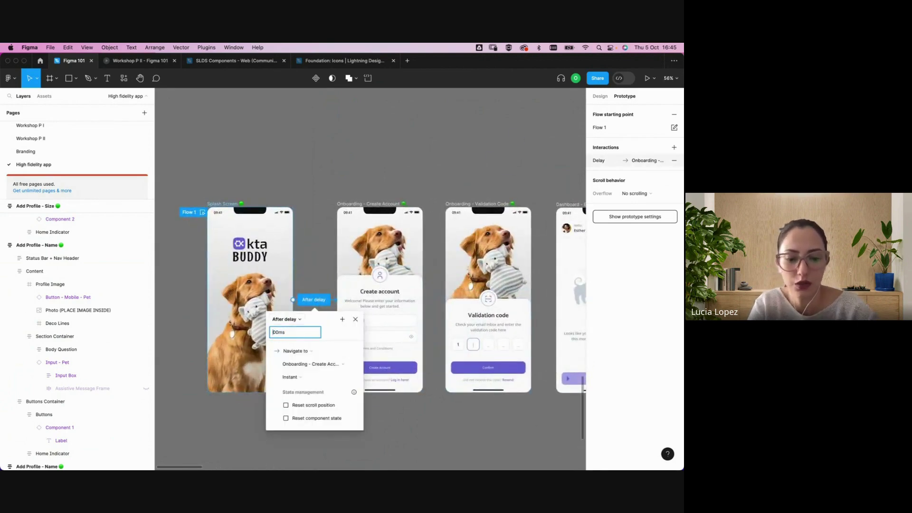
type("10")
left_click(326, 179)
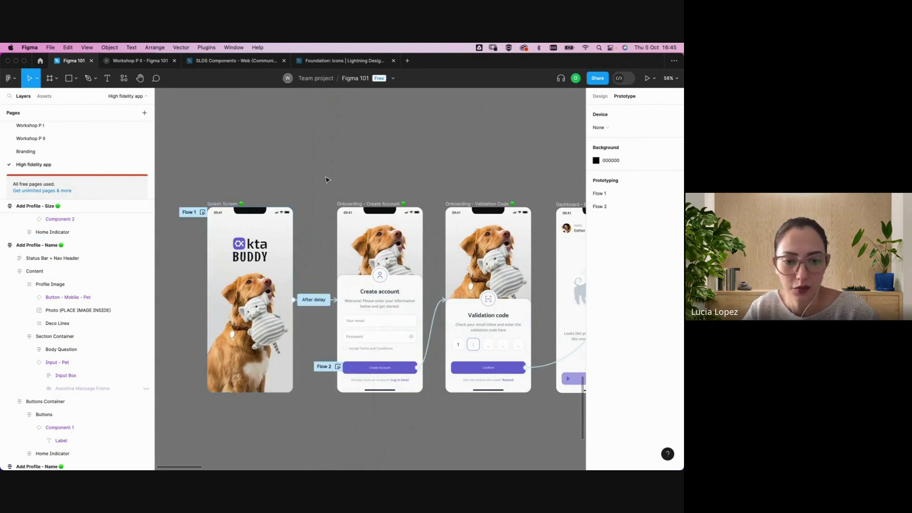
Preview Flow 1 from the Splash Screen and test the Create Account button in the preview
scroll(313, 209, "down", 5)
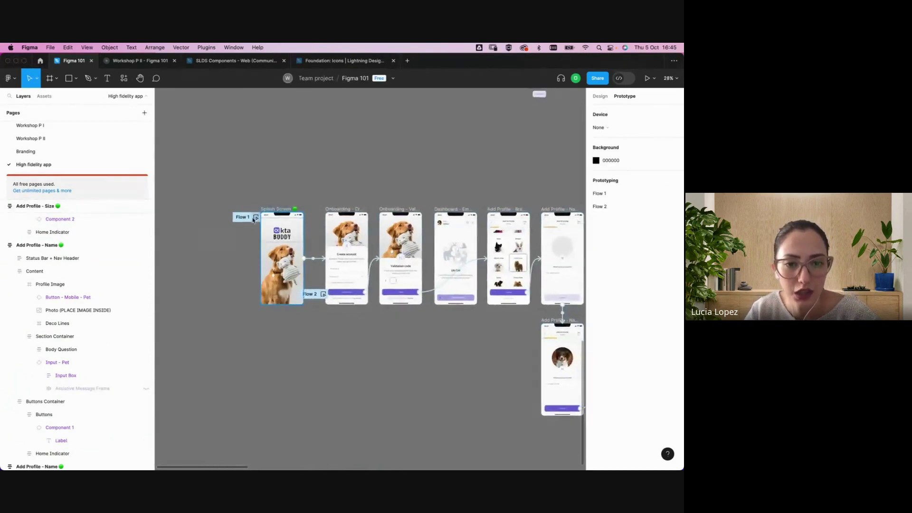
left_click(256, 217)
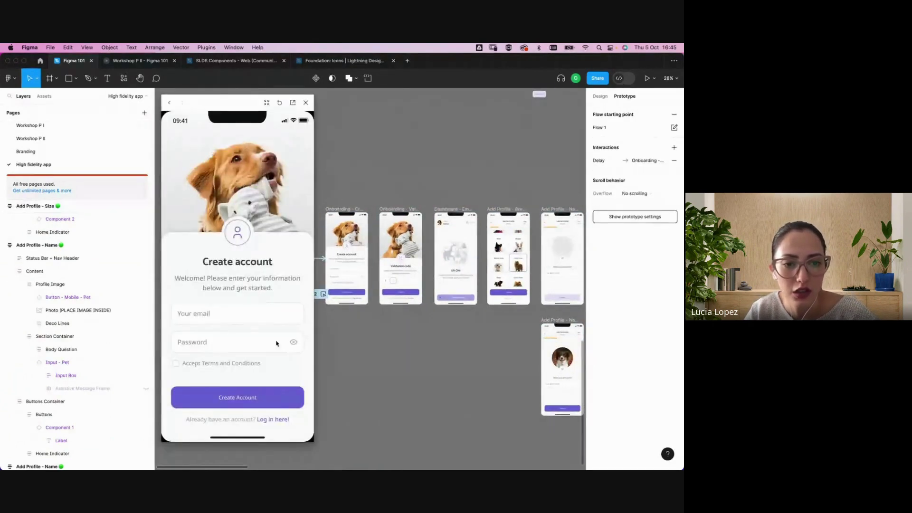
key("Left")
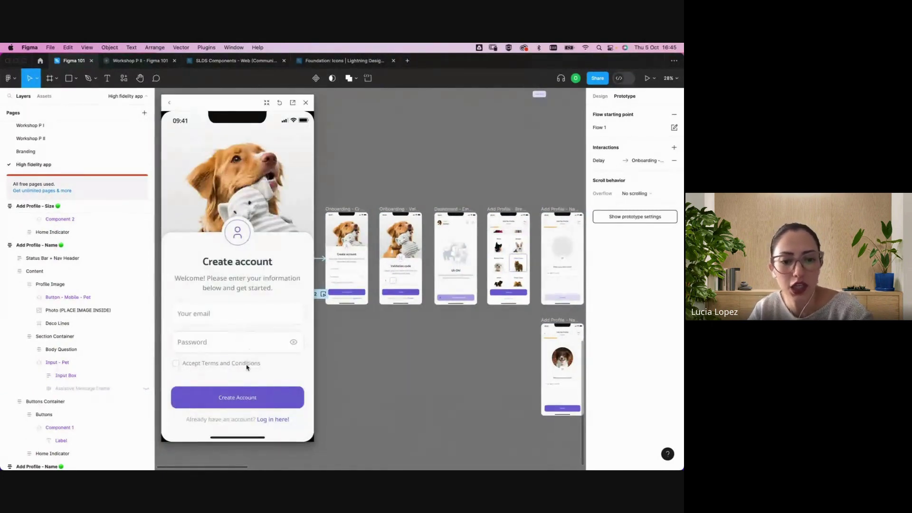
left_click(240, 402)
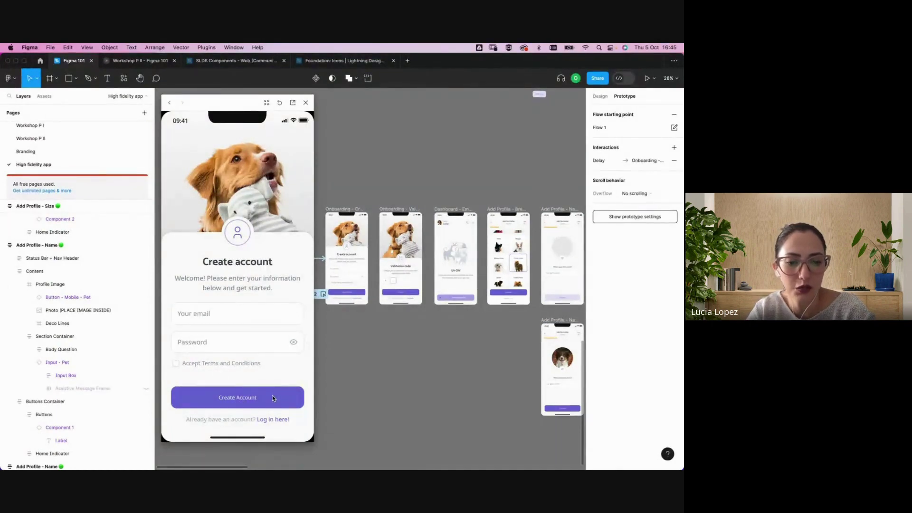
left_click(243, 399)
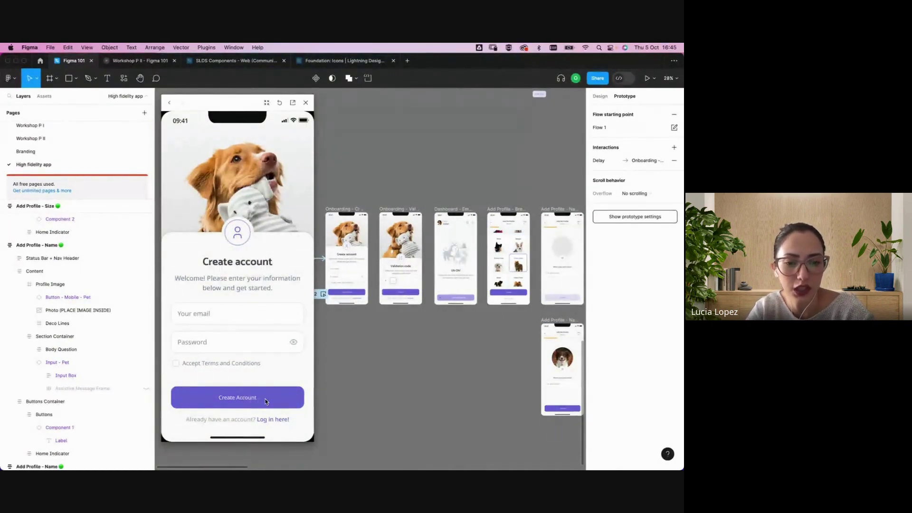
Preview Flow 2, close the preview, and inspect which object the Flow 2 starting point is attached to
left_click(323, 295)
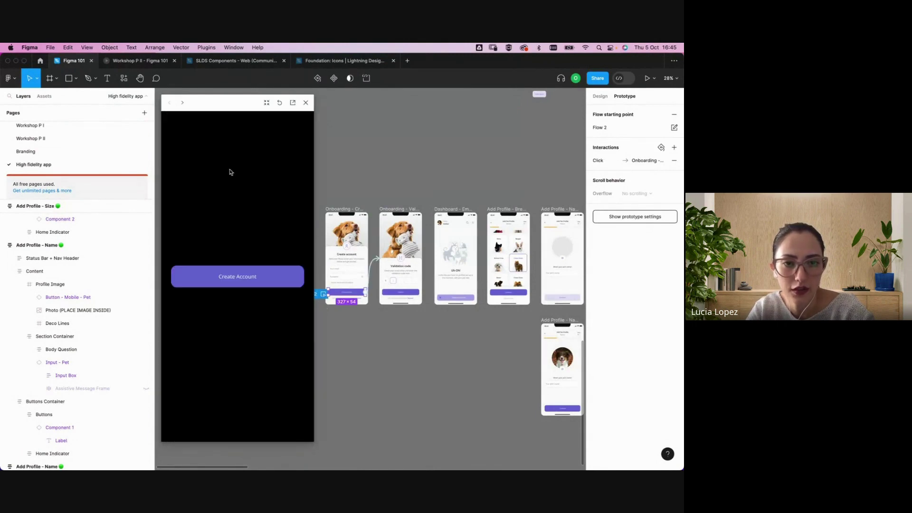
left_click(305, 103)
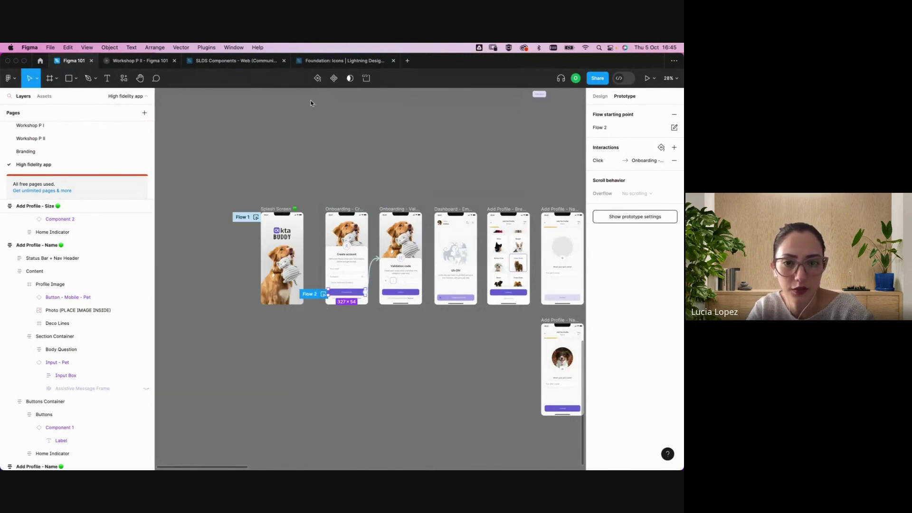
left_click(369, 156)
scroll(369, 156, "up", 5)
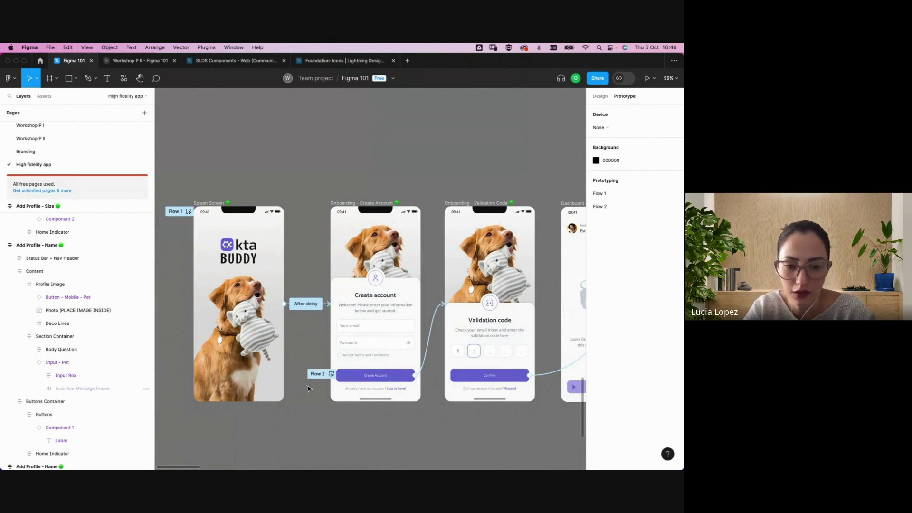
left_click(315, 377)
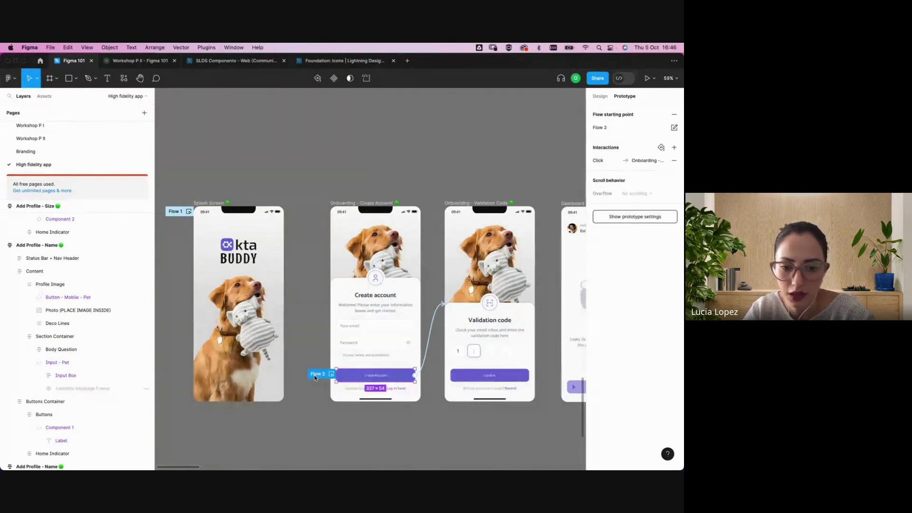
left_click(360, 142)
scroll(360, 142, "right", 2)
scroll(361, 142, "down", 1)
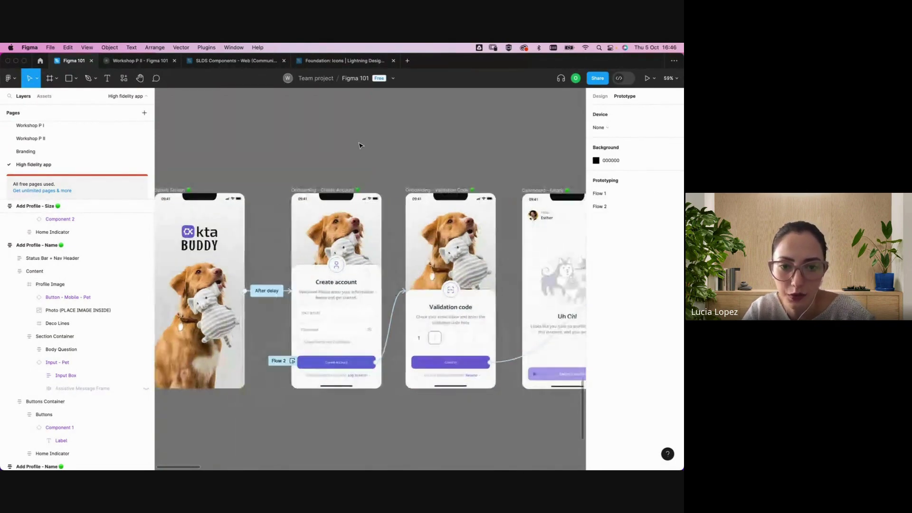
Wrap the Onboarding - Create Account screen in a new frame using Frame selection
left_click_drag(301, 150, 375, 406)
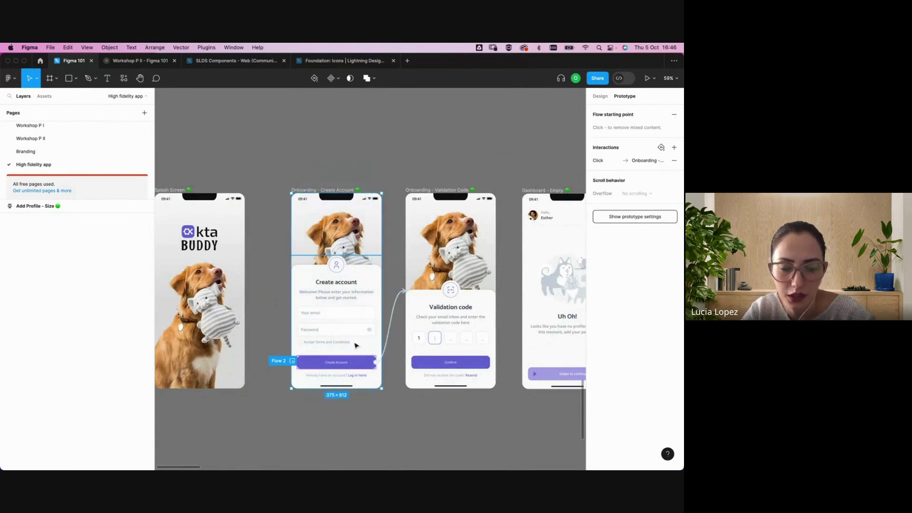
right_click(319, 190)
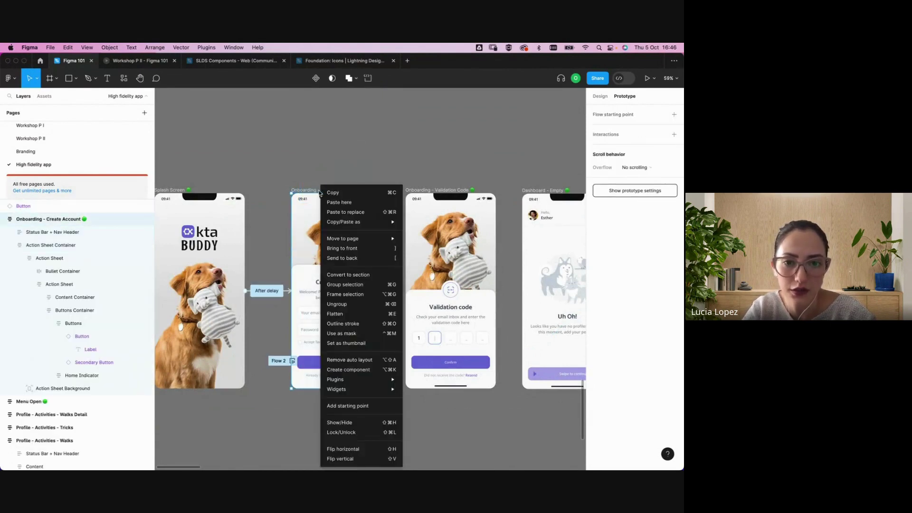
left_click(352, 294)
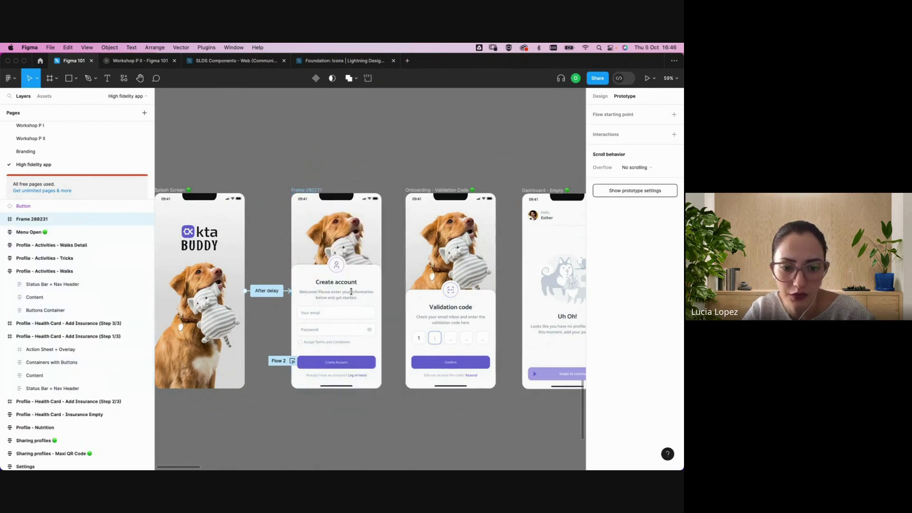
Delete the loose Create Account button together with its Flow 2 starting point, and select the newly framed Create Account screen
left_click(286, 362)
key("Escape")
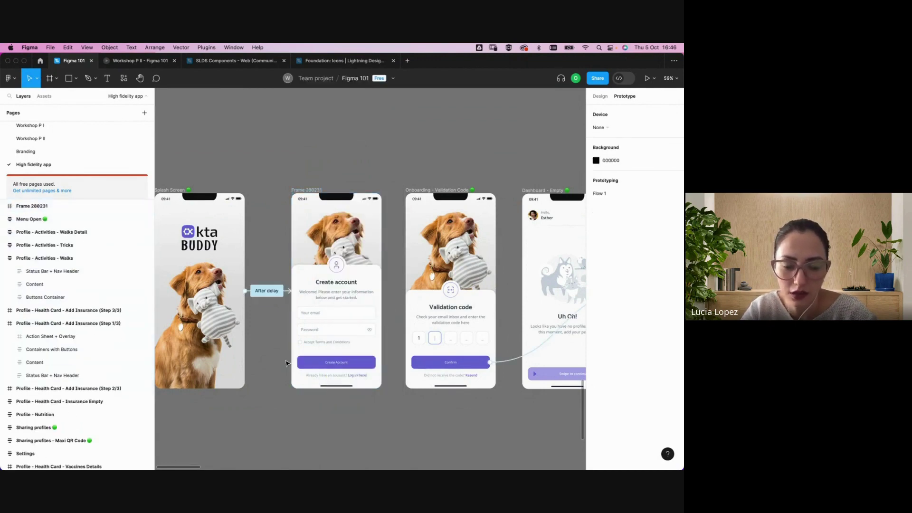
left_click(308, 191)
scroll(308, 191, "down", 3)
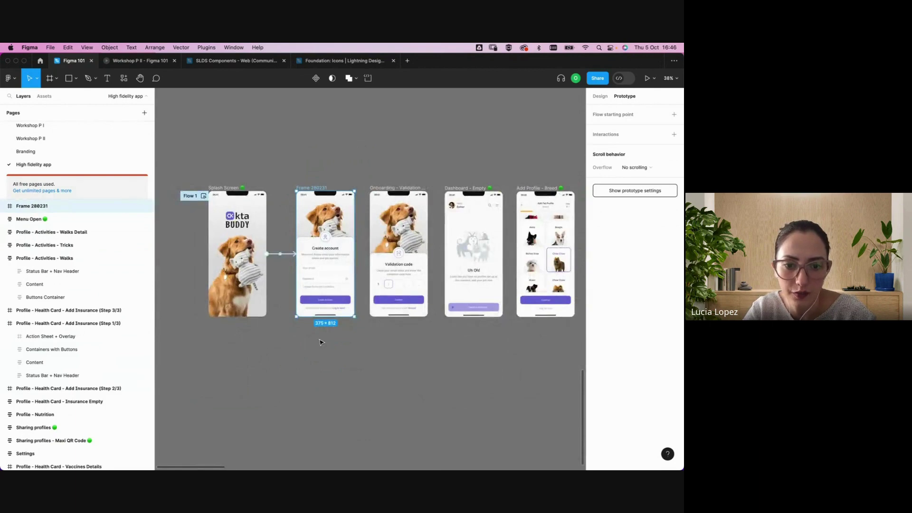
Link the Create Account button inside the framed screen to the Onboarding - Validation Code screen with an instant on-click Navigate to interaction
left_click(322, 339)
left_click_drag(340, 341, 315, 172)
scroll(314, 170, "up", 4)
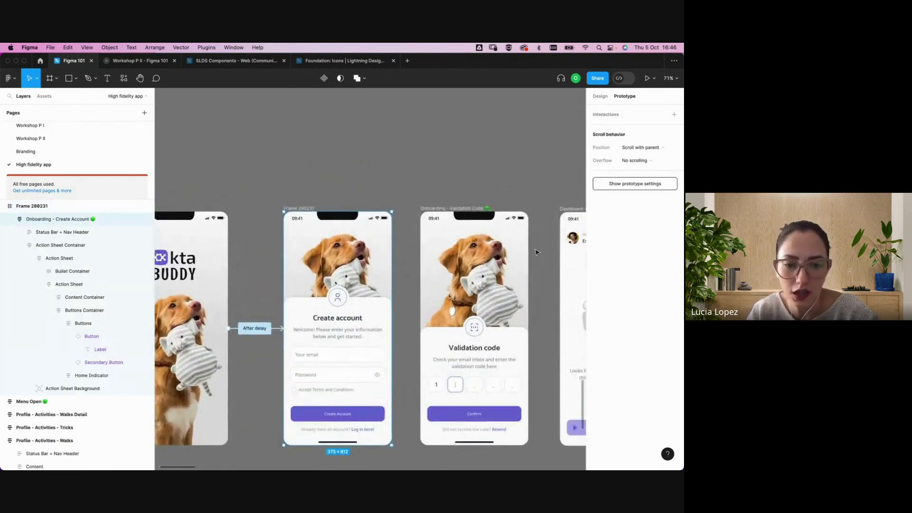
left_click(372, 412)
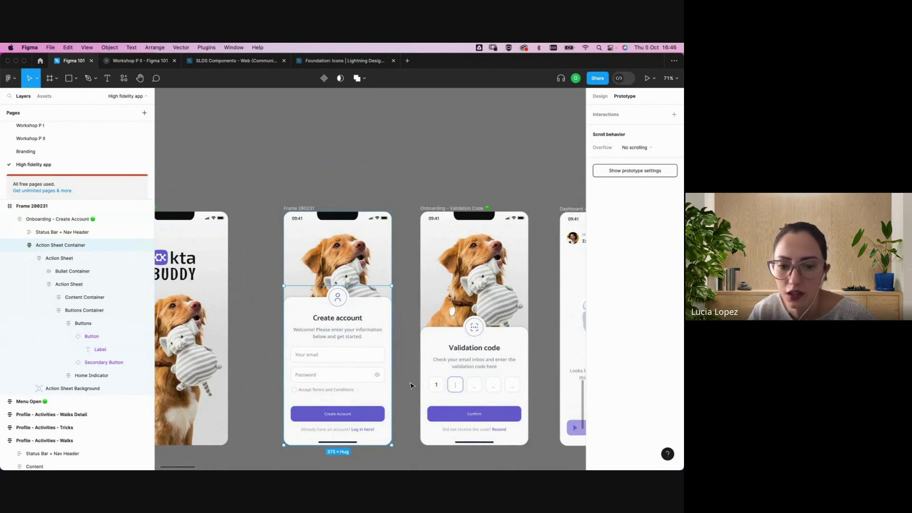
left_click(366, 418)
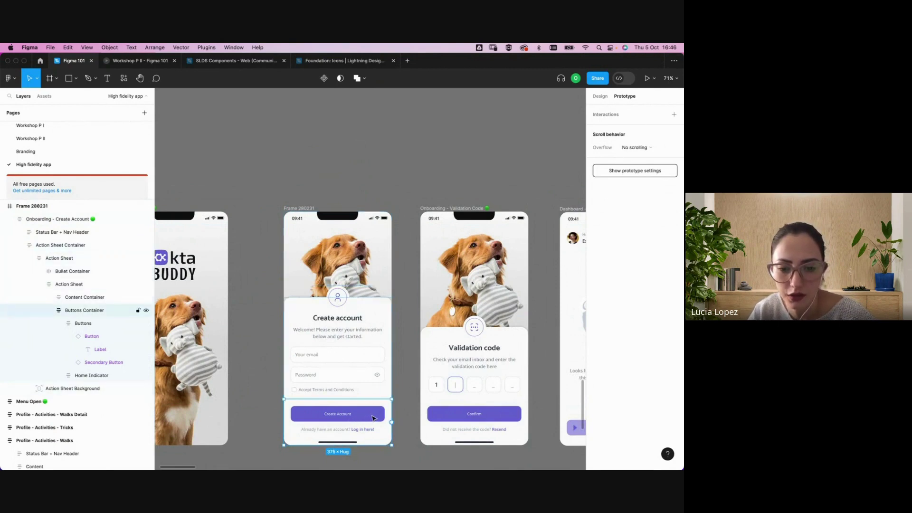
left_click(374, 418)
left_click(376, 418)
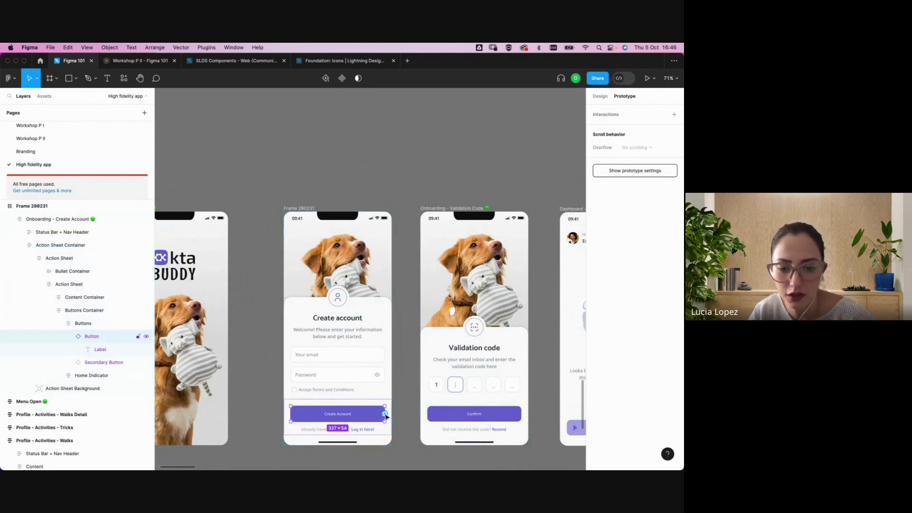
left_click_drag(426, 404, 430, 404)
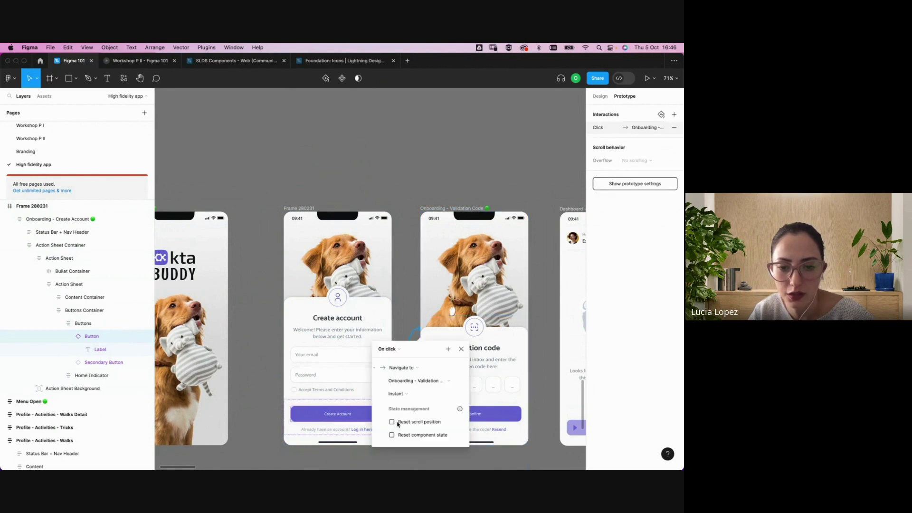
left_click(461, 351)
left_click(417, 190)
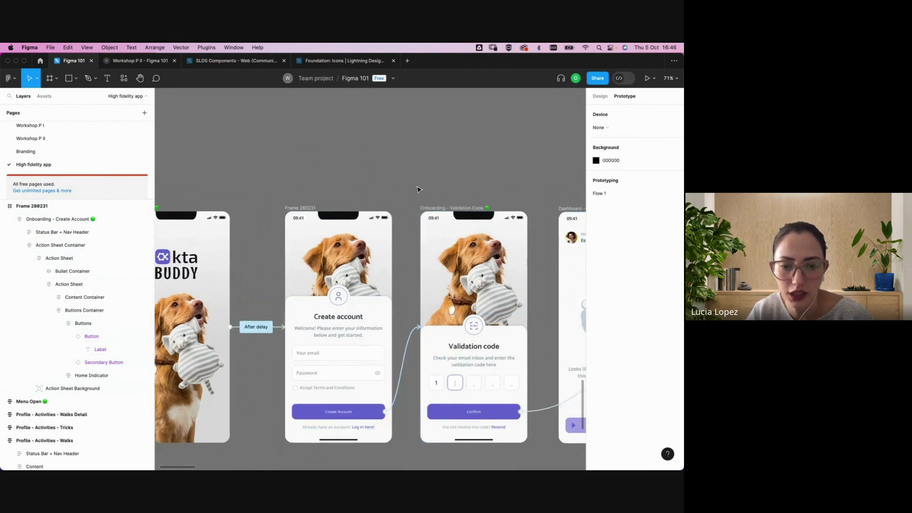
Preview Flow 1 from the Splash Screen and test the Create Account and validation code Confirm buttons
scroll(411, 196, "down", 5)
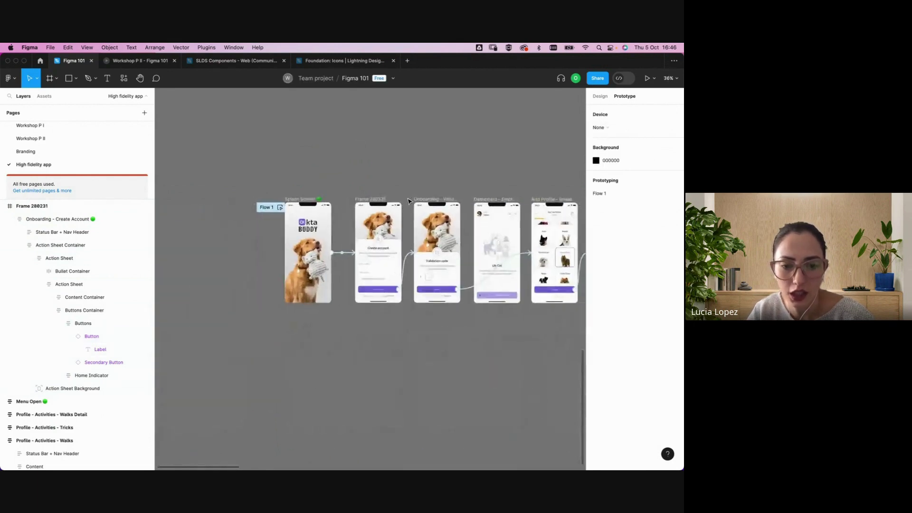
left_click(282, 207)
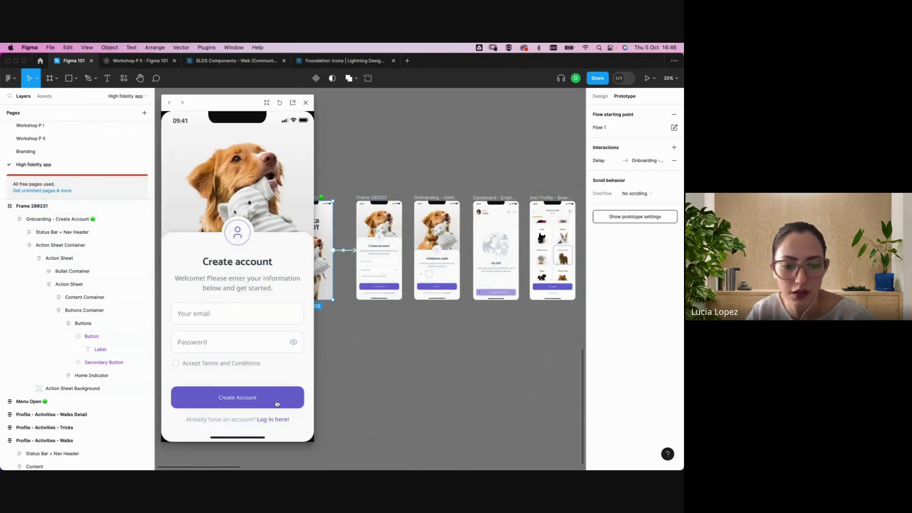
left_click(255, 400)
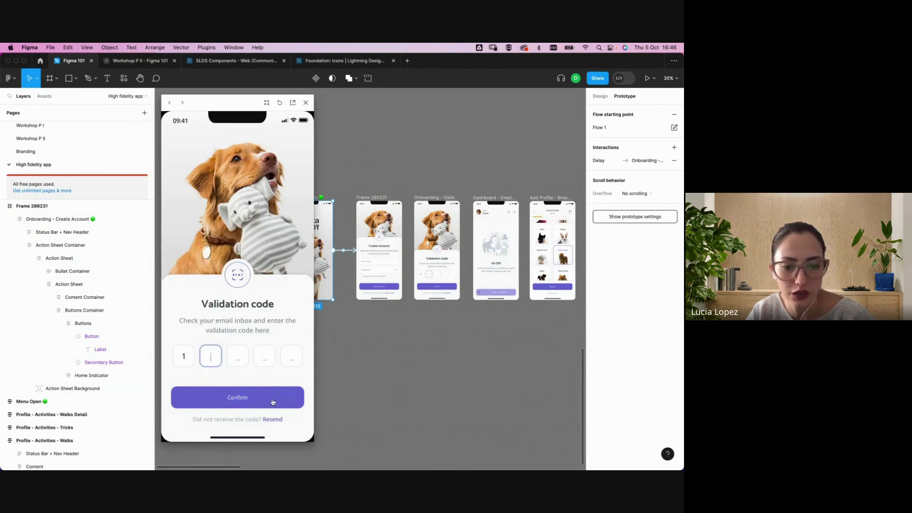
left_click(272, 401)
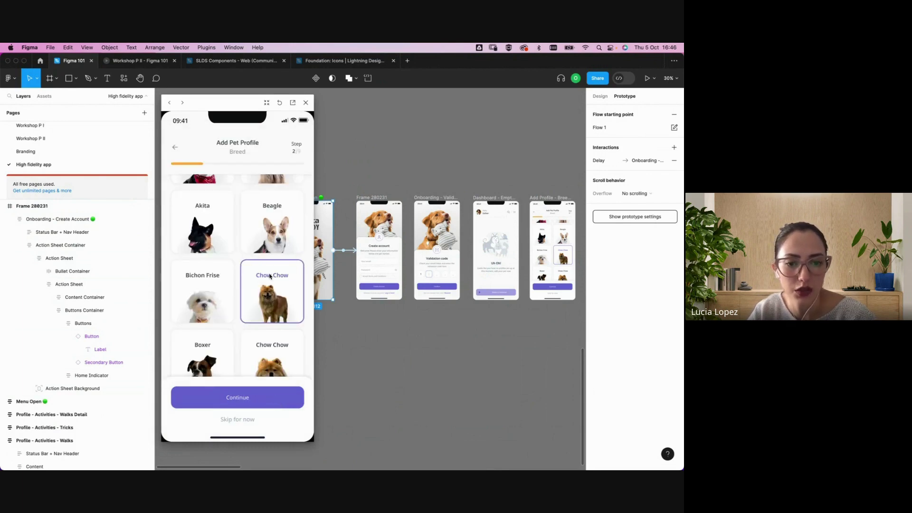
Enlarge the preview window, continue through the Breed, Name and Size screens to Weight, and close the preview
left_click_drag(313, 441, 330, 464)
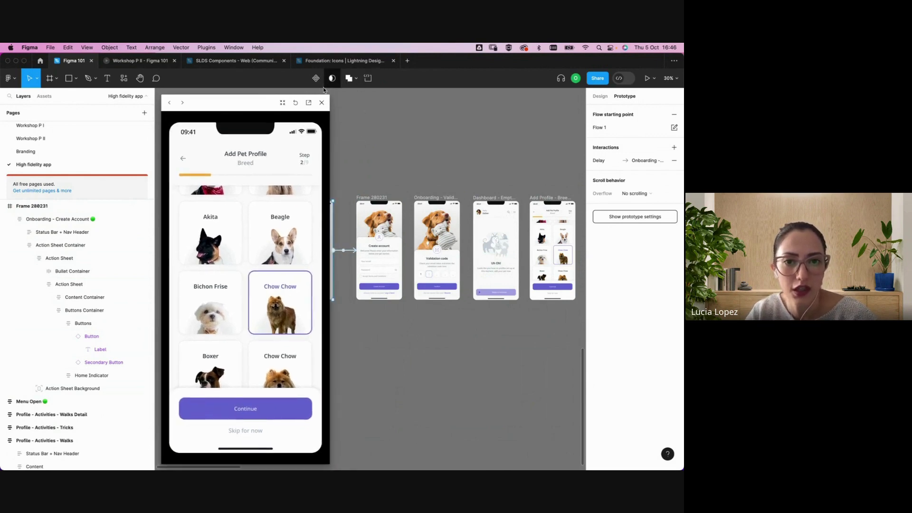
left_click_drag(330, 95, 424, 73)
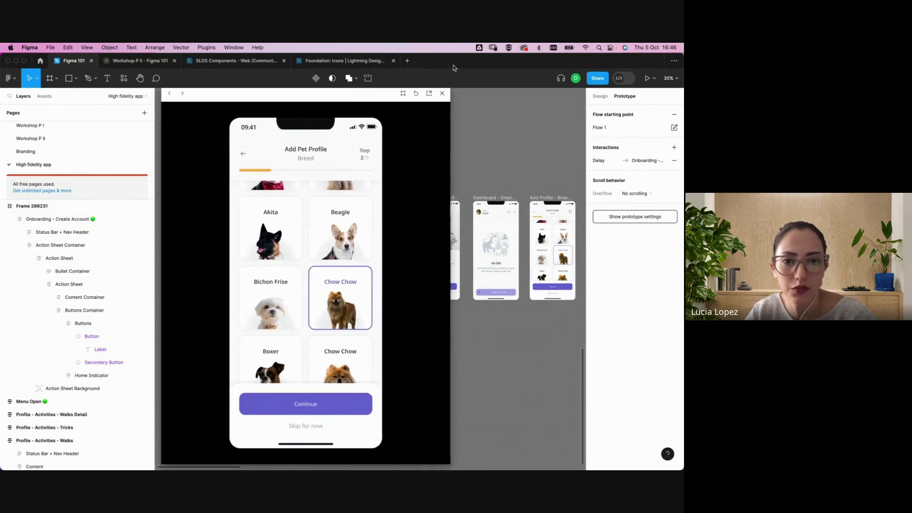
left_click(324, 410)
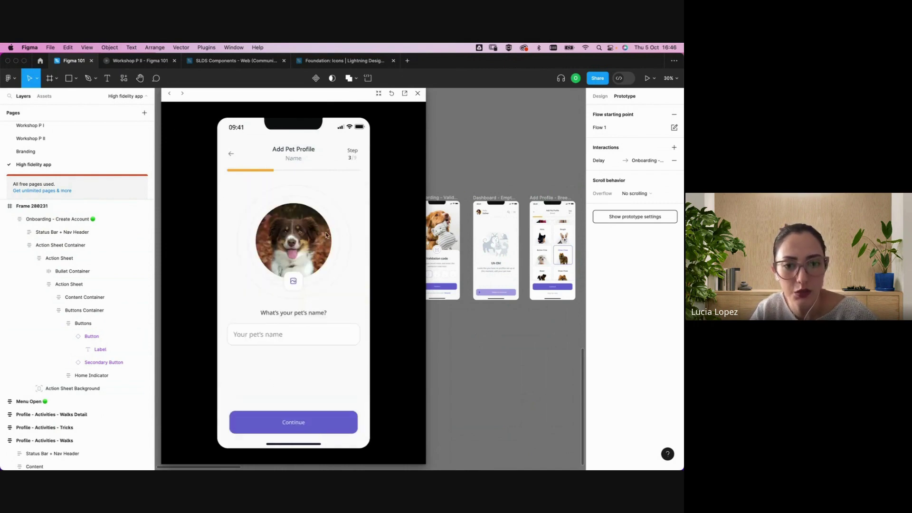
left_click(311, 433)
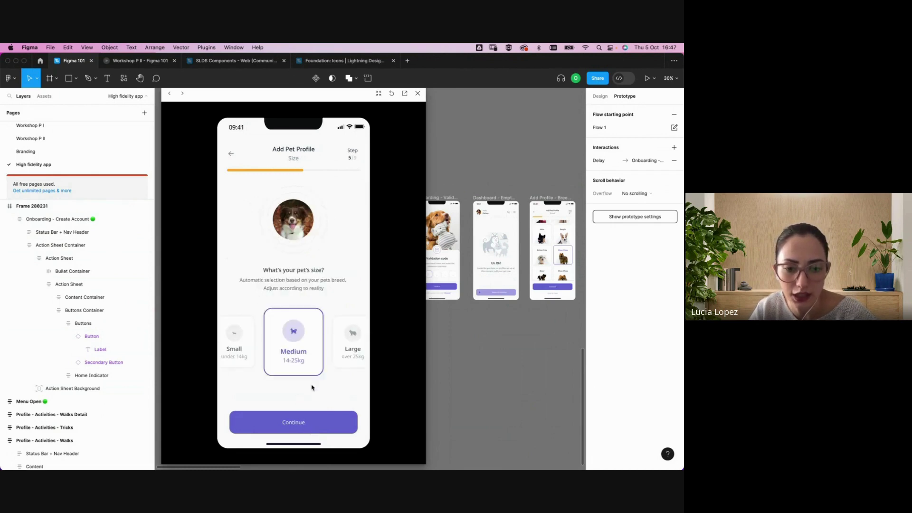
left_click(322, 428)
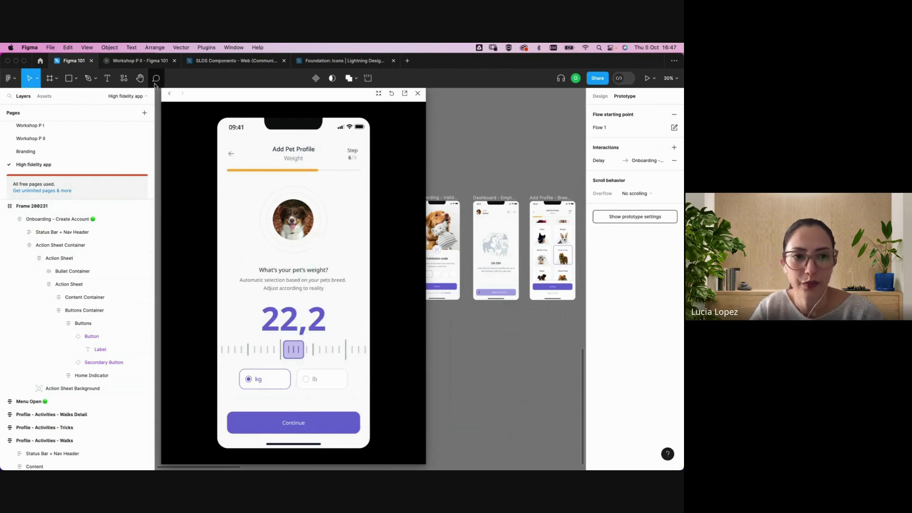
left_click(417, 94)
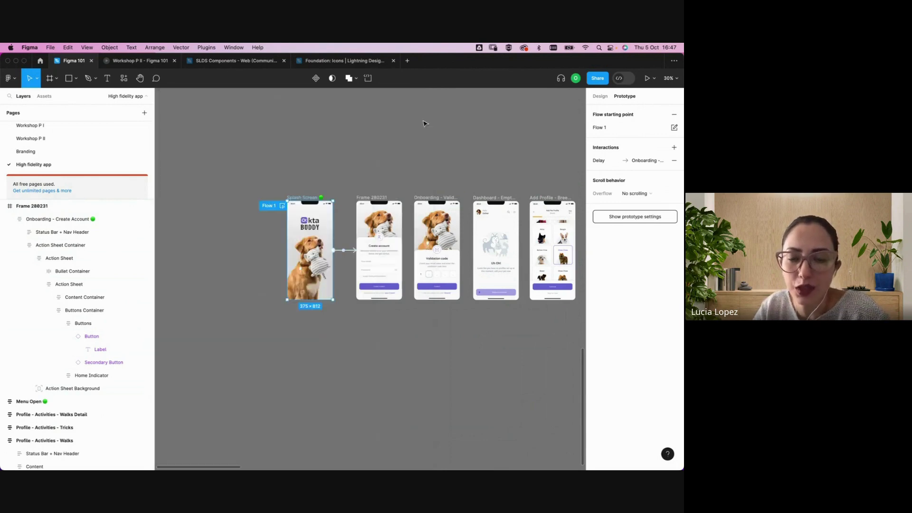
Move the Component 1 button set farther up, away from the row of app screens
left_click(416, 132)
scroll(402, 137, "down", 3)
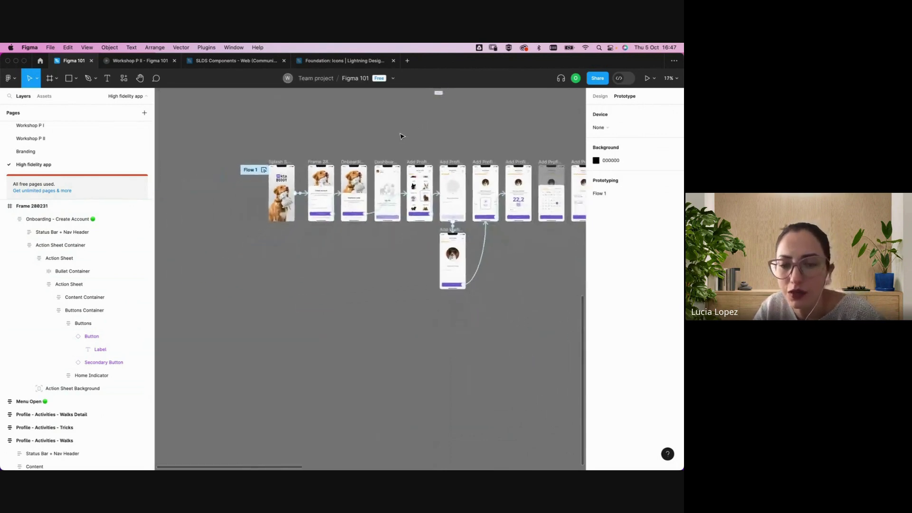
scroll(402, 137, "right", 10)
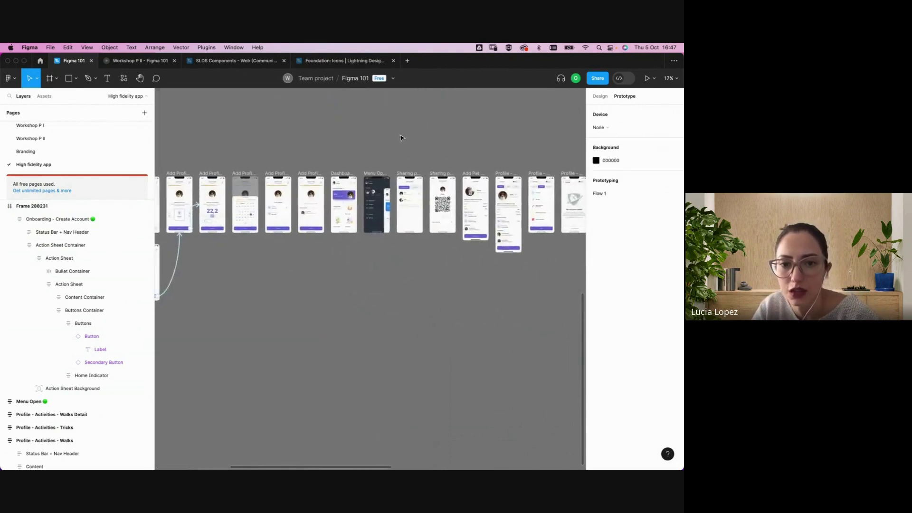
scroll(401, 138, "left", 10)
scroll(401, 138, "up", 5)
scroll(306, 165, "left", 2)
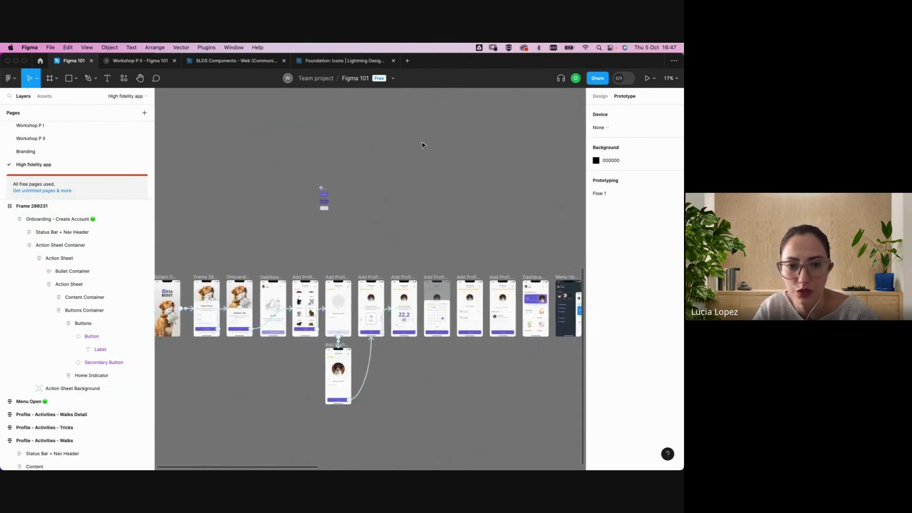
left_click(324, 190)
left_click_drag(324, 191, 319, 107)
left_click(414, 230)
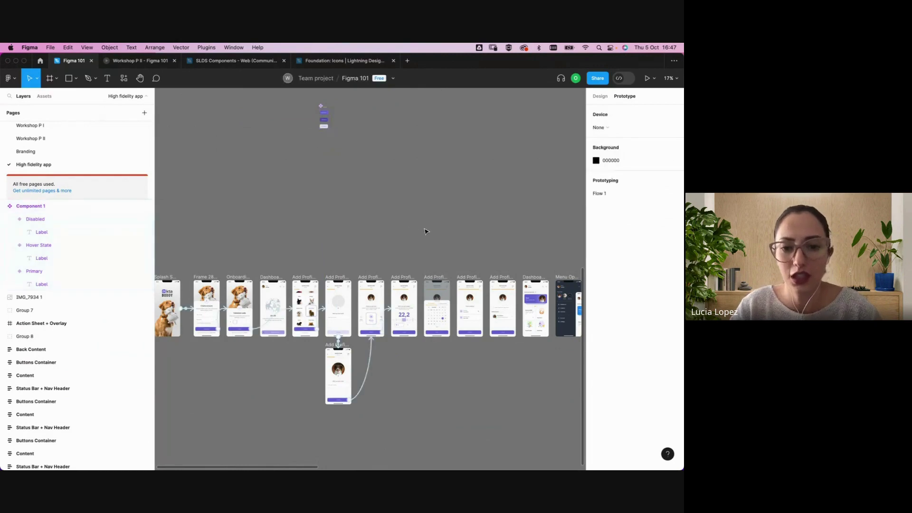
Draw a frame of about 16801 × 2711 around the entire row of high-fidelity app screens
scroll(426, 232, "down", 3)
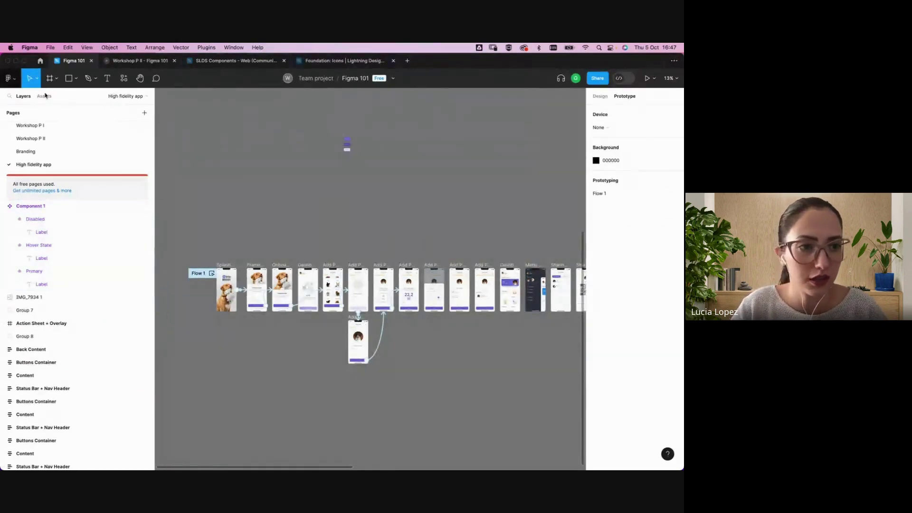
left_click(594, 98)
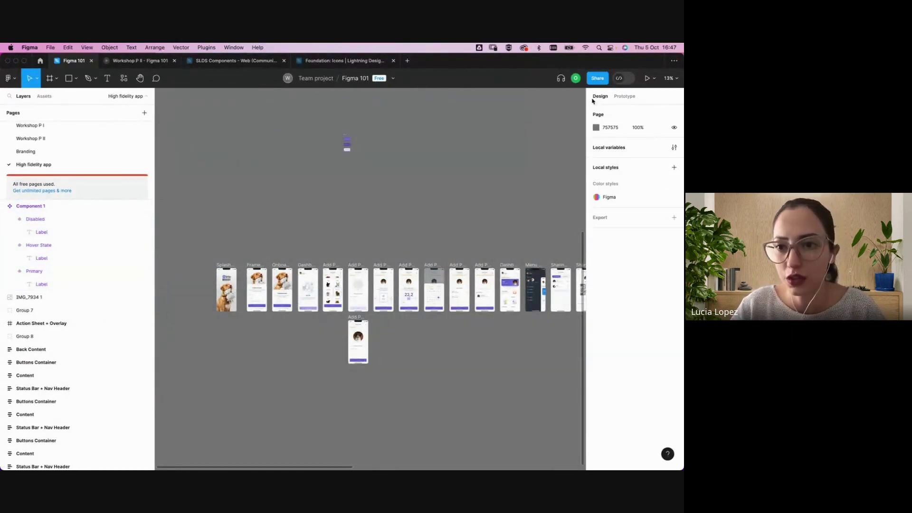
scroll(465, 181, "down", 5)
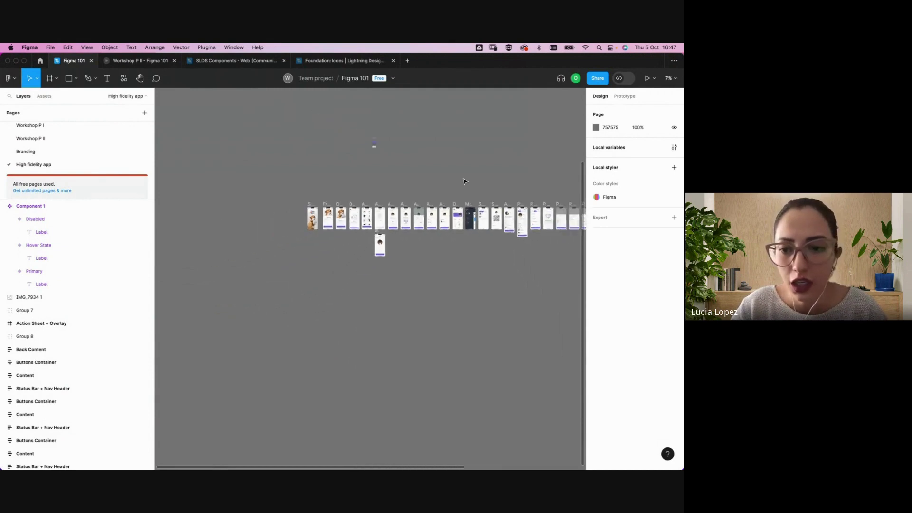
scroll(465, 181, "down", 3)
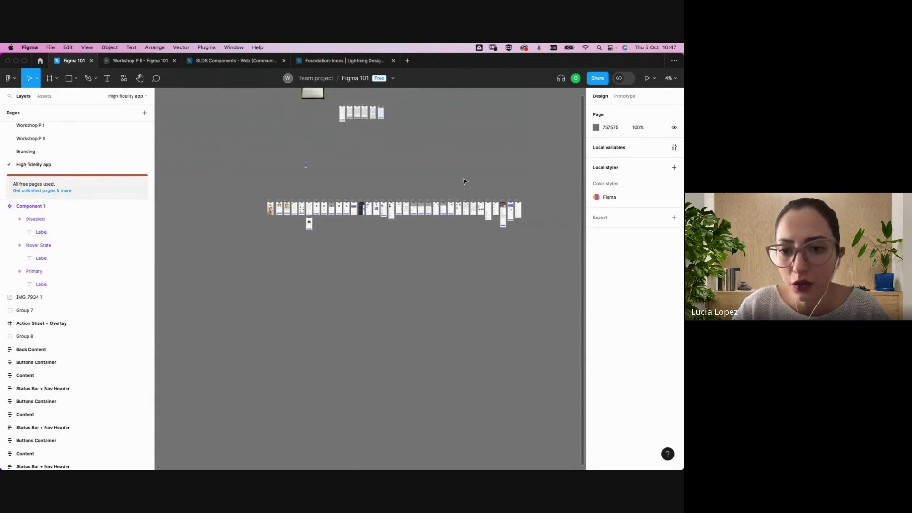
scroll(465, 181, "up", 1)
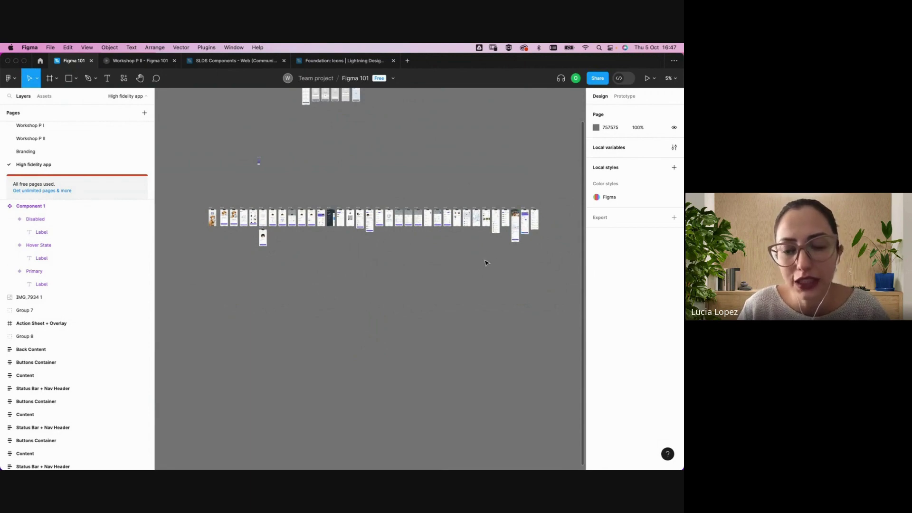
left_click(56, 79)
left_click(48, 98)
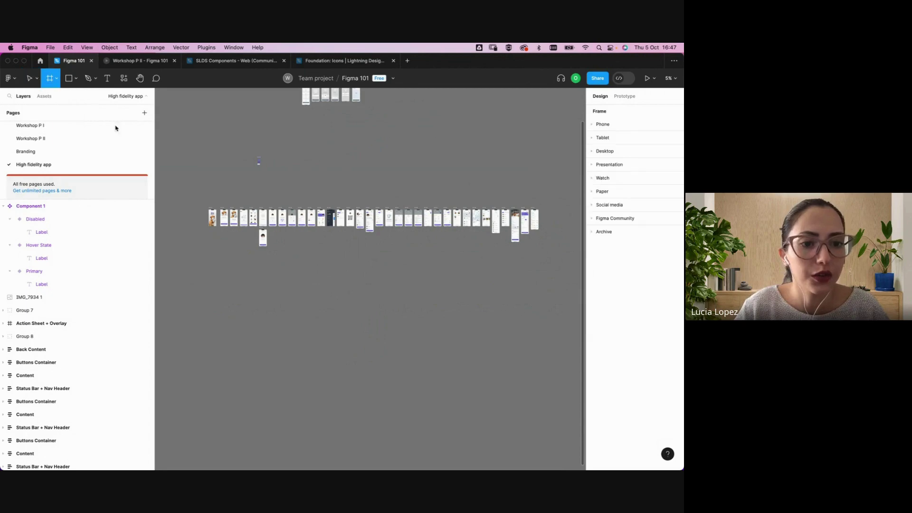
mouse_move(202, 201)
left_mouse_down()
mouse_move(273, 223)
mouse_move(546, 258)
left_mouse_up()
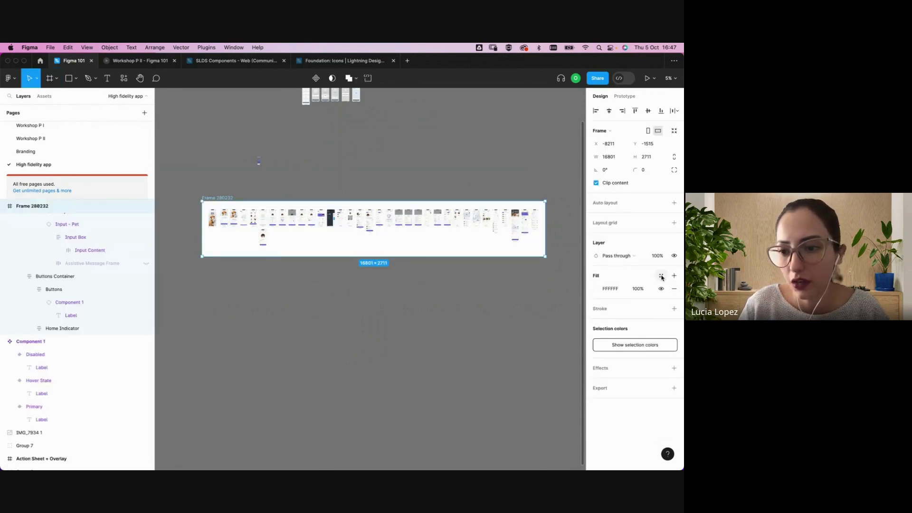
Set the fill of the large frame around the app screens to light grey D4D4D4
left_click(661, 276)
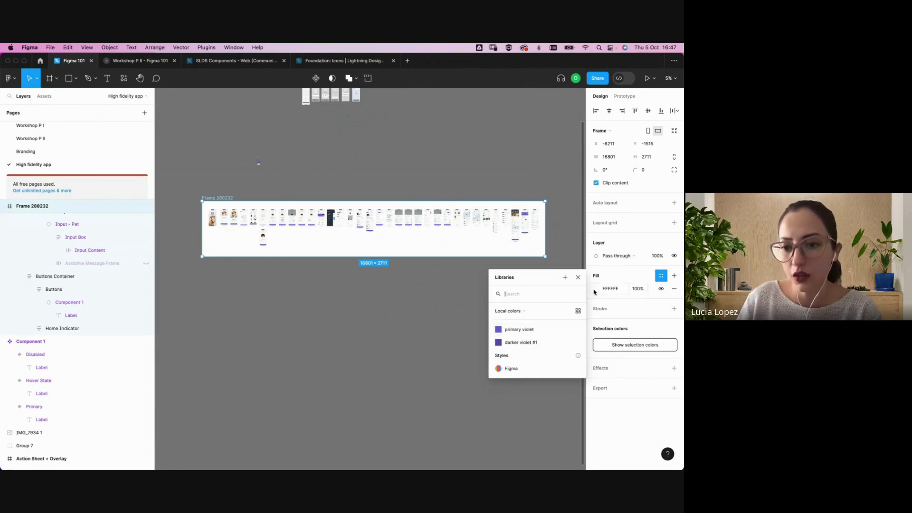
left_click(598, 291)
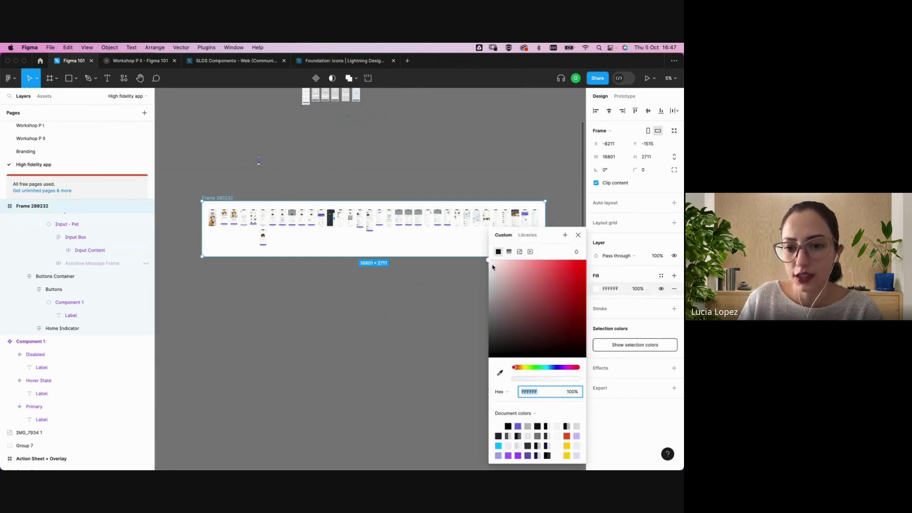
left_click_drag(489, 263, 489, 280)
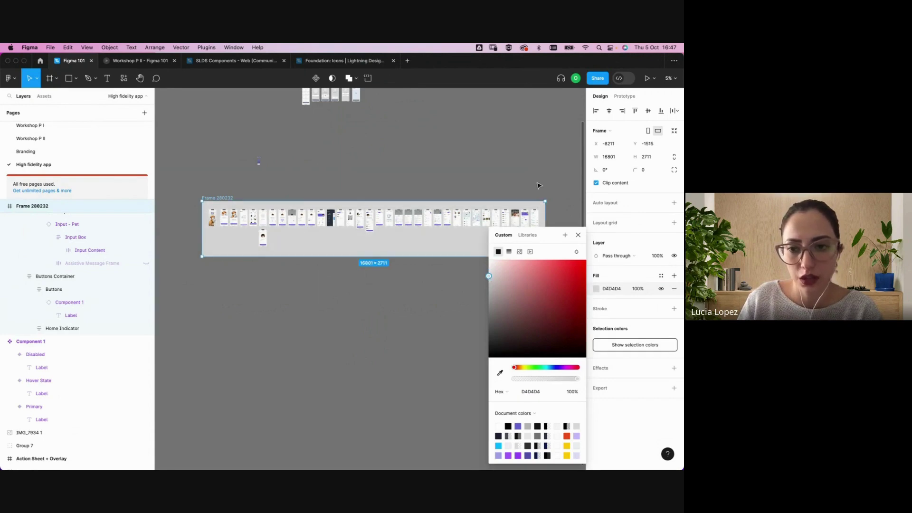
left_click(539, 173)
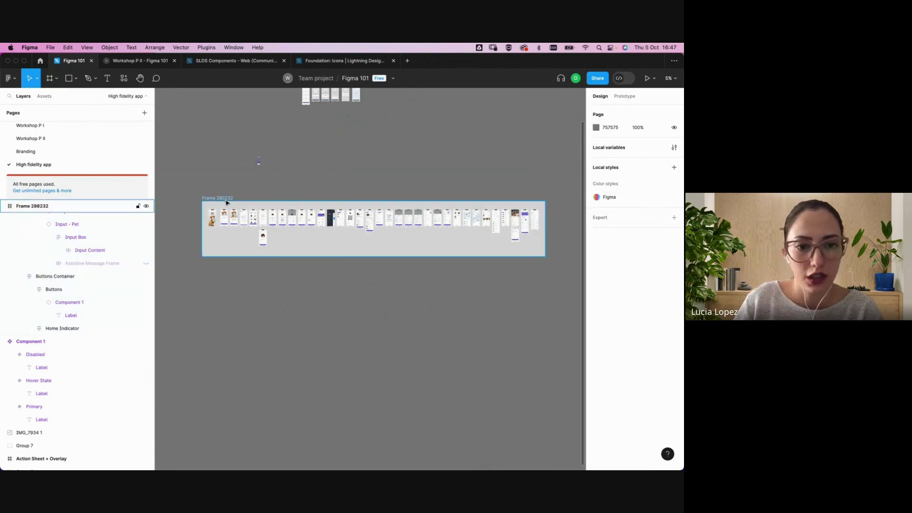
Select the large frame containing all app screens and switch the file to Dev Mode
left_click(227, 201)
right_click(229, 196)
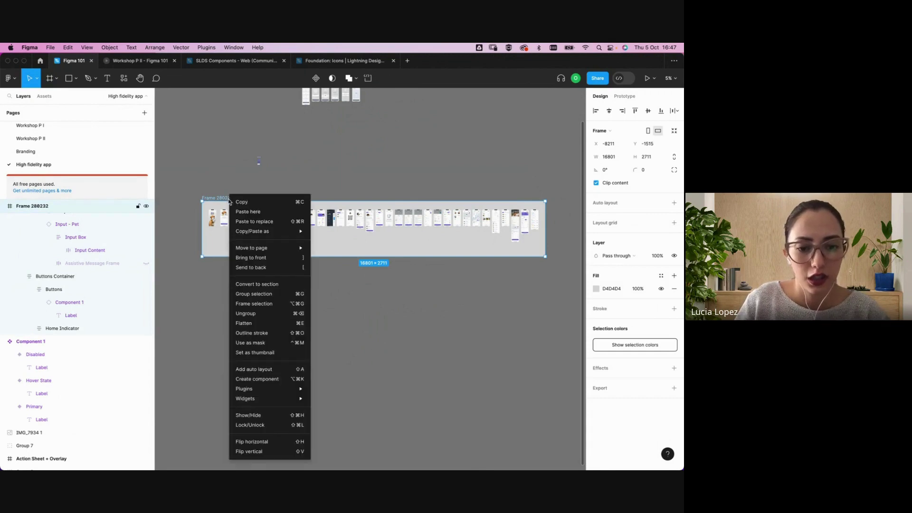
mouse_move(311, 401)
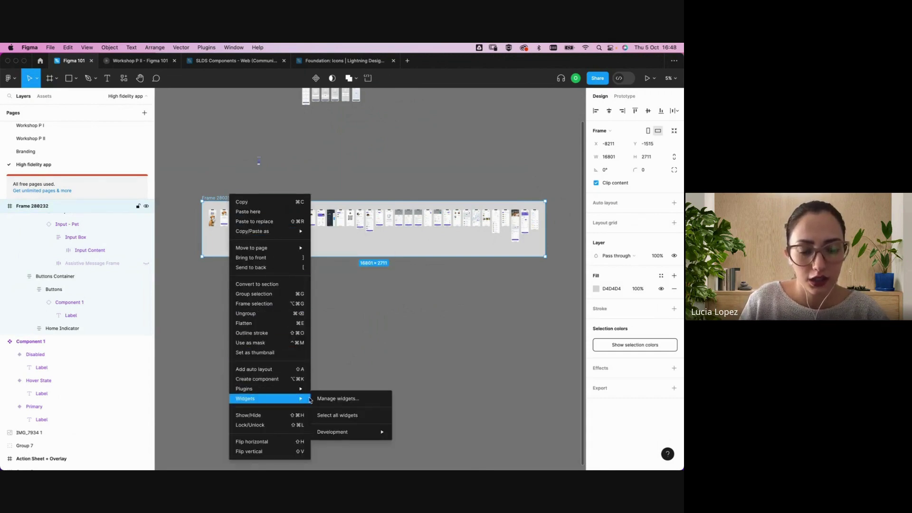
left_click(425, 324)
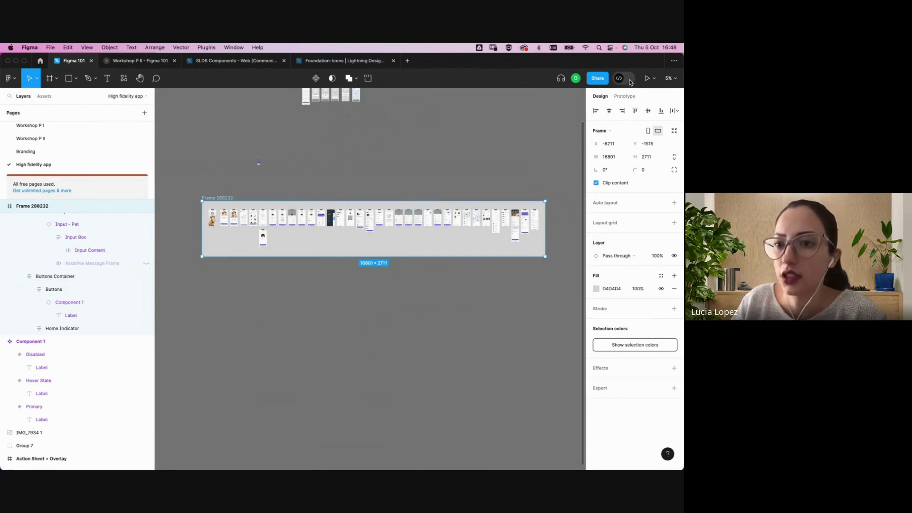
left_click(628, 81)
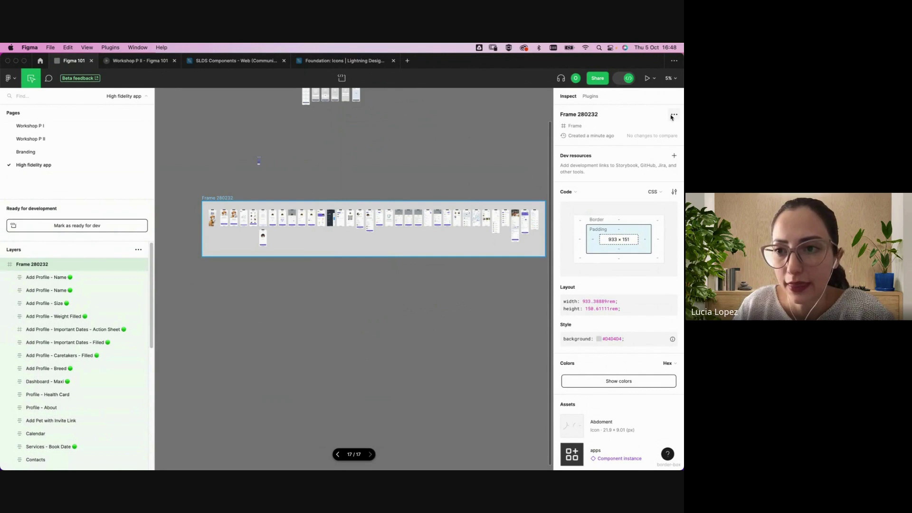
Check the additional Dev Mode options for the large frame around the app screens, and reselect the frame
left_click(676, 116)
left_click(469, 132)
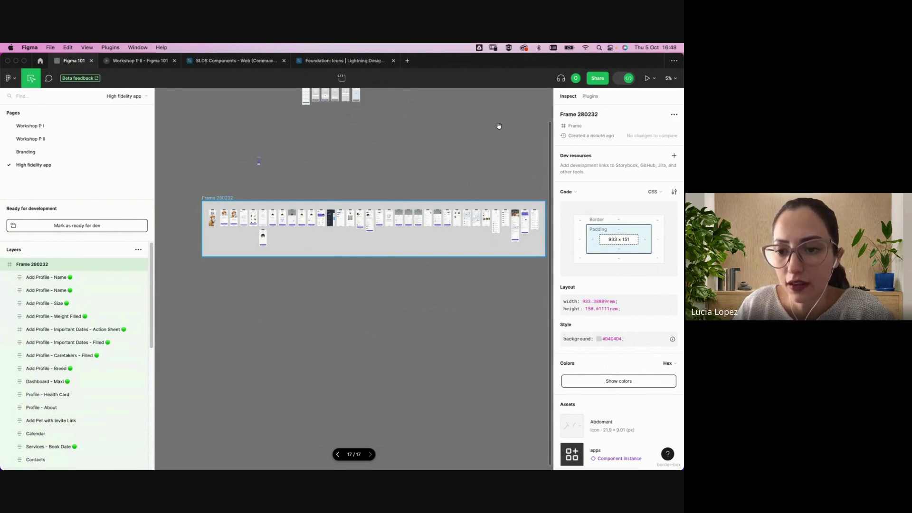
left_click(487, 134)
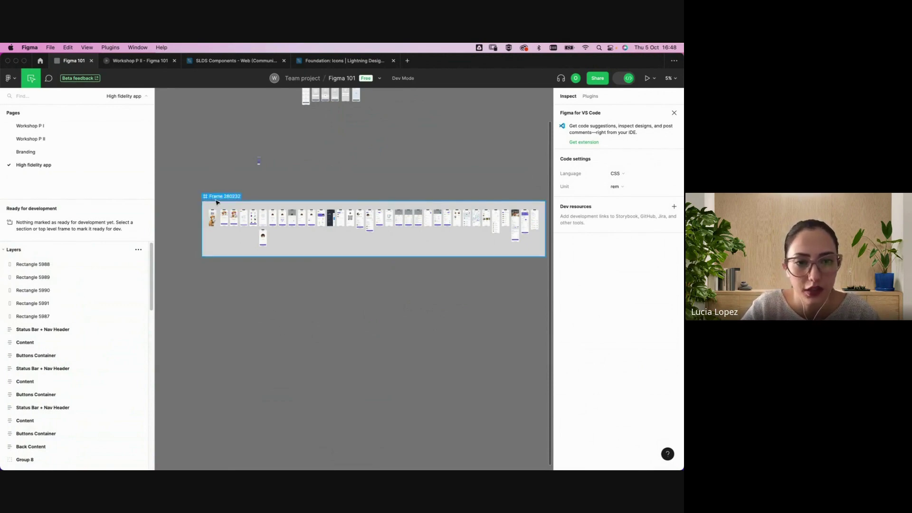
left_click(216, 202)
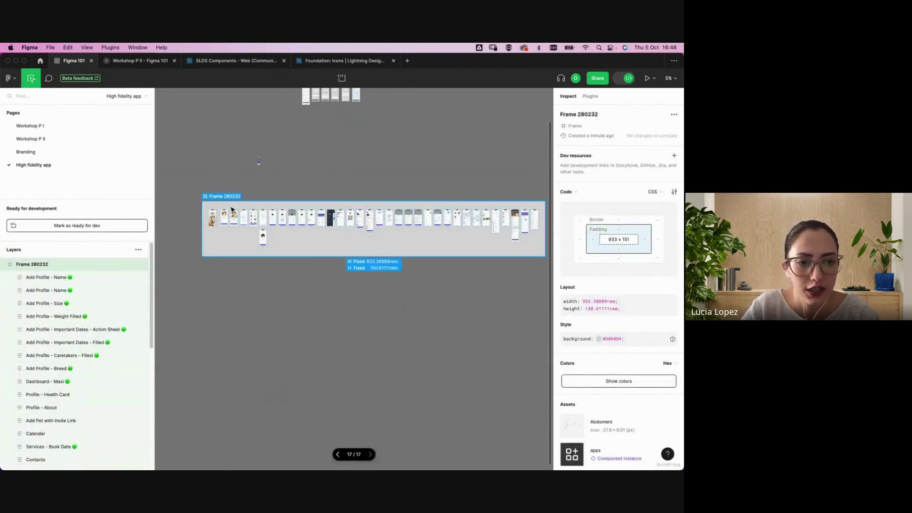
Inspect the Splash Screen's layout code, style, interactions and assets, including the download formats offered for its image
scroll(232, 209, "up", 5)
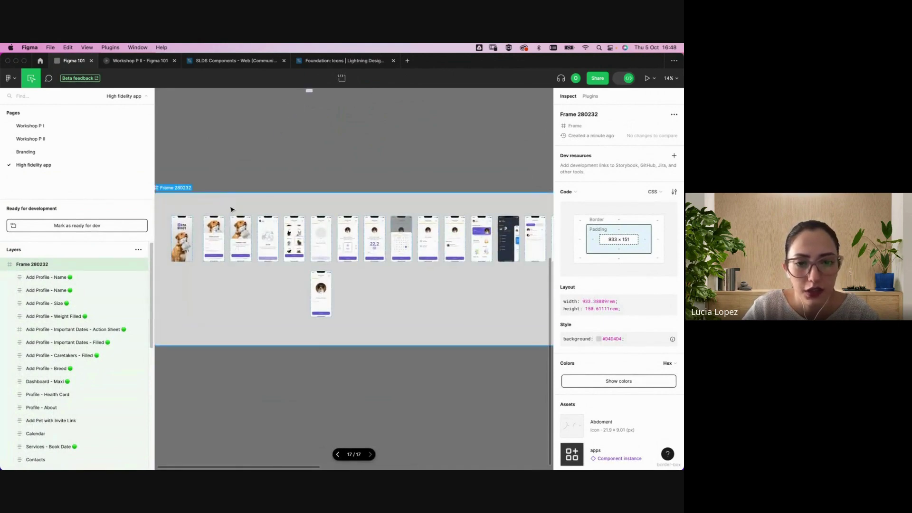
scroll(275, 153, "left", 4)
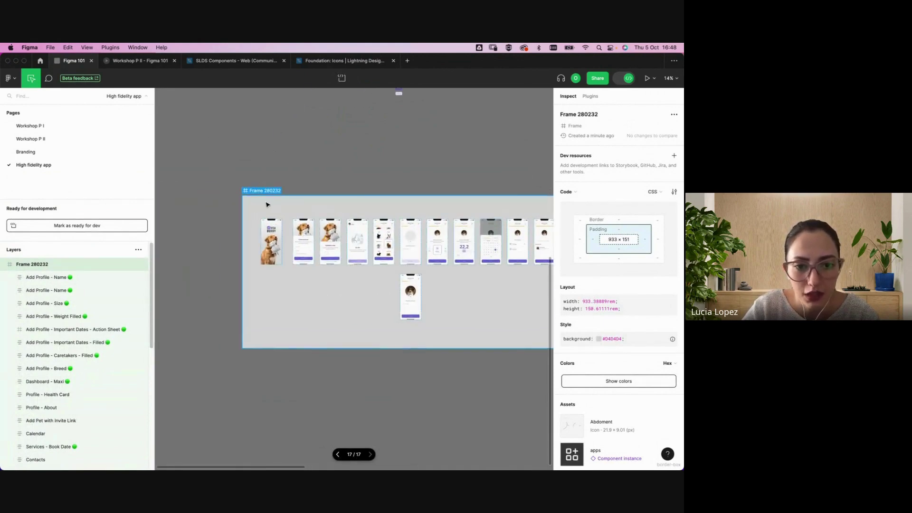
scroll(267, 229, "up", 5)
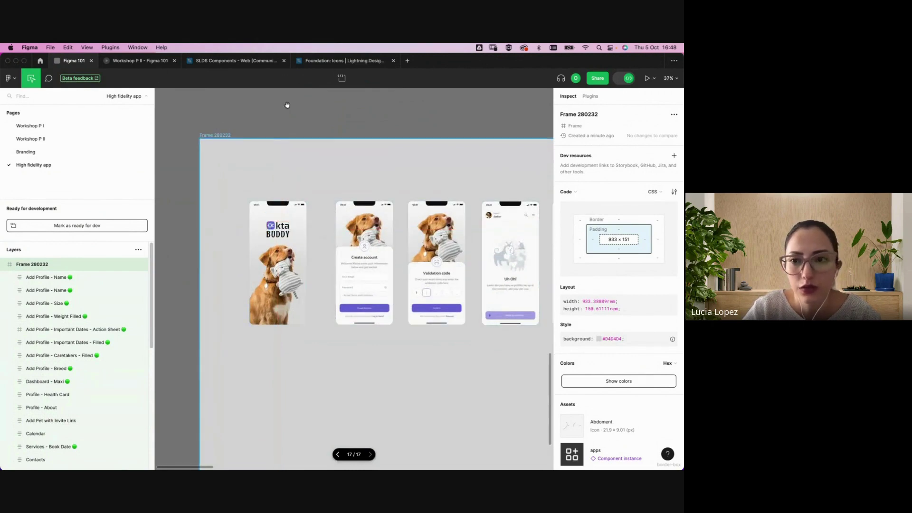
scroll(291, 130, "down", 3)
scroll(291, 130, "up", 2)
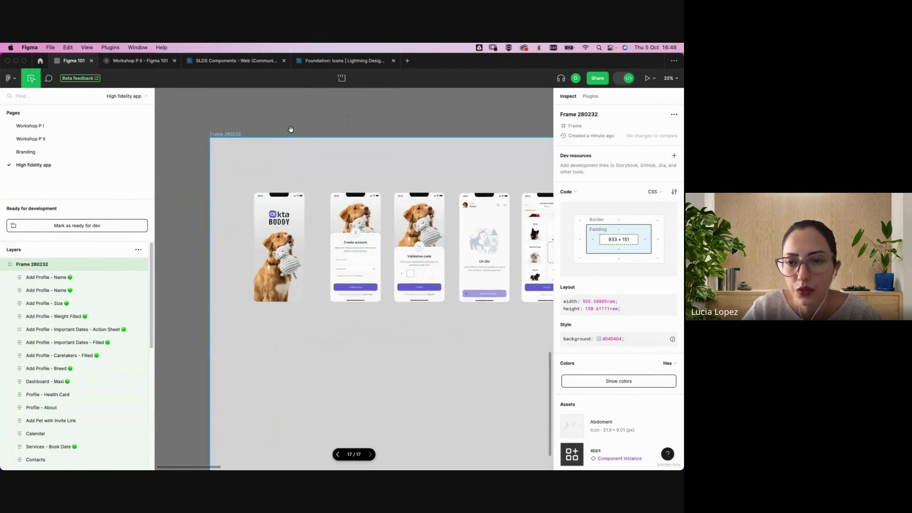
scroll(291, 129, "right", 3)
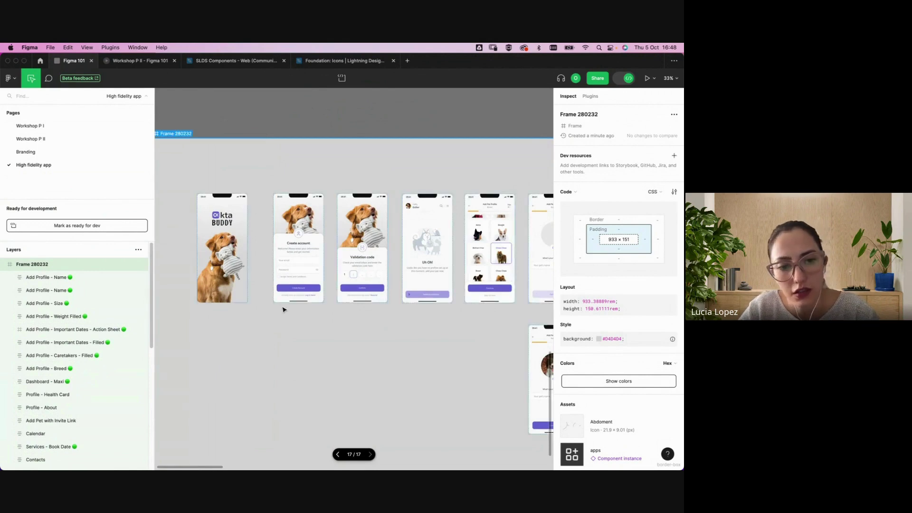
left_click(227, 274)
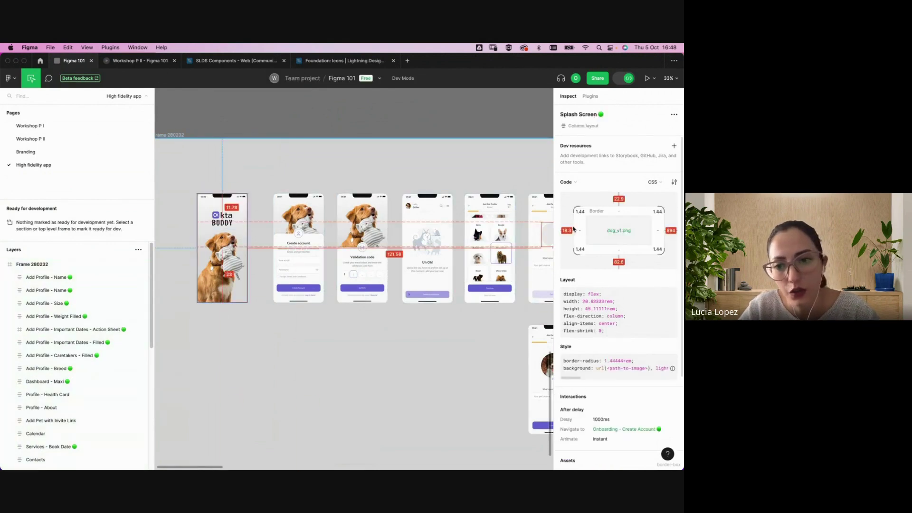
scroll(591, 287, "down", 5)
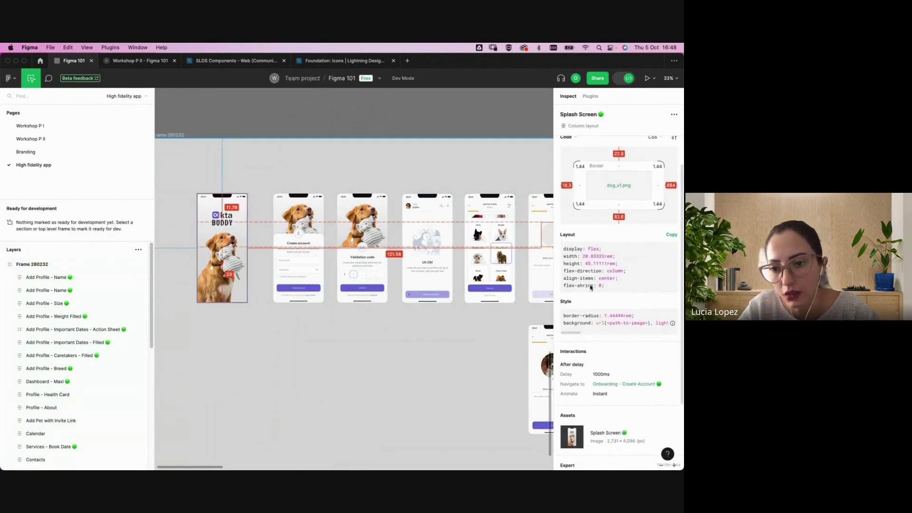
scroll(591, 287, "down", 1)
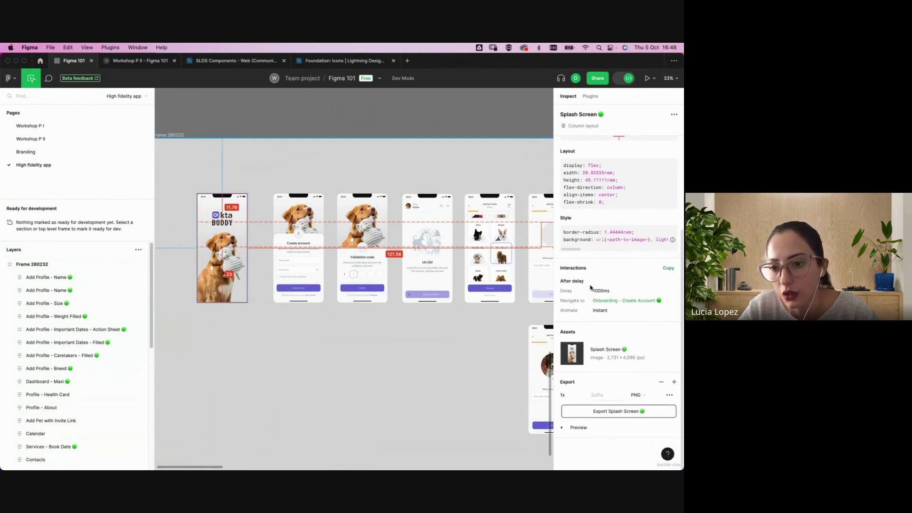
mouse_move(573, 365)
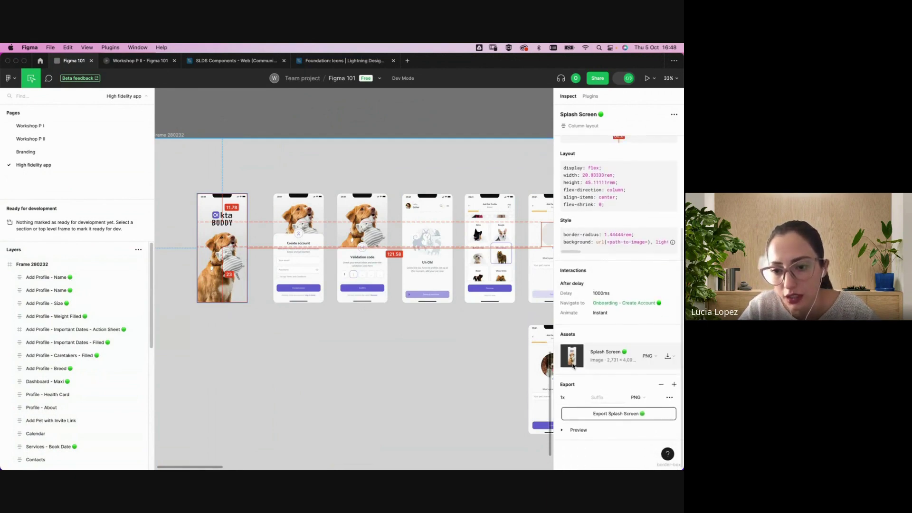
left_click(649, 359)
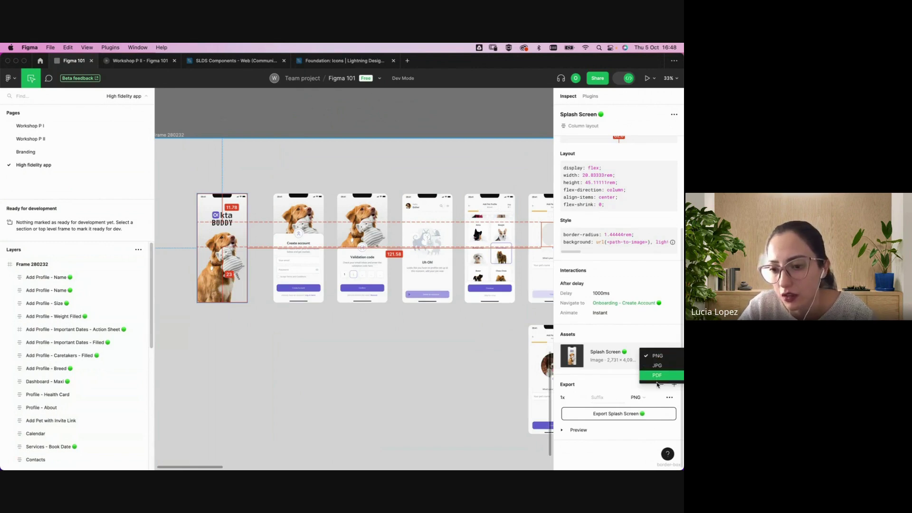
left_click(638, 336)
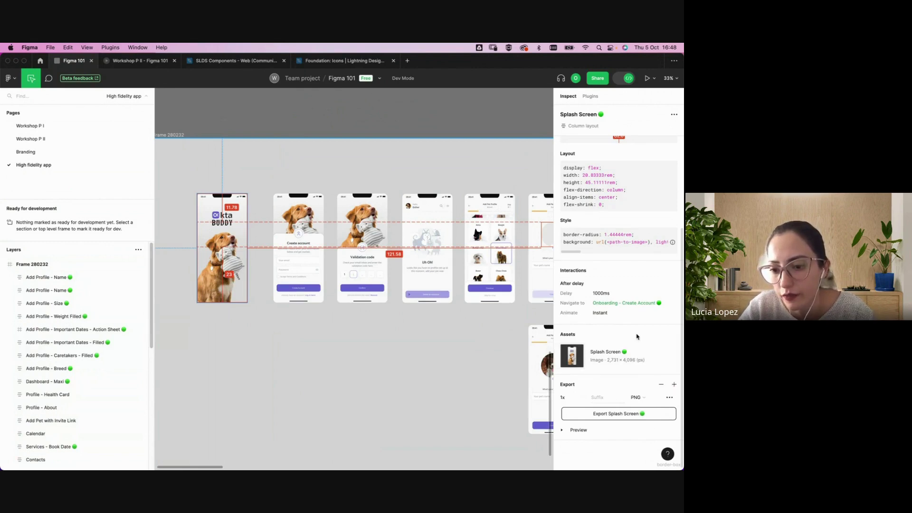
Select the large frame, view the plugins available in Dev Mode, and return to the frame's inspection details
left_click(439, 387)
scroll(437, 391, "down", 2)
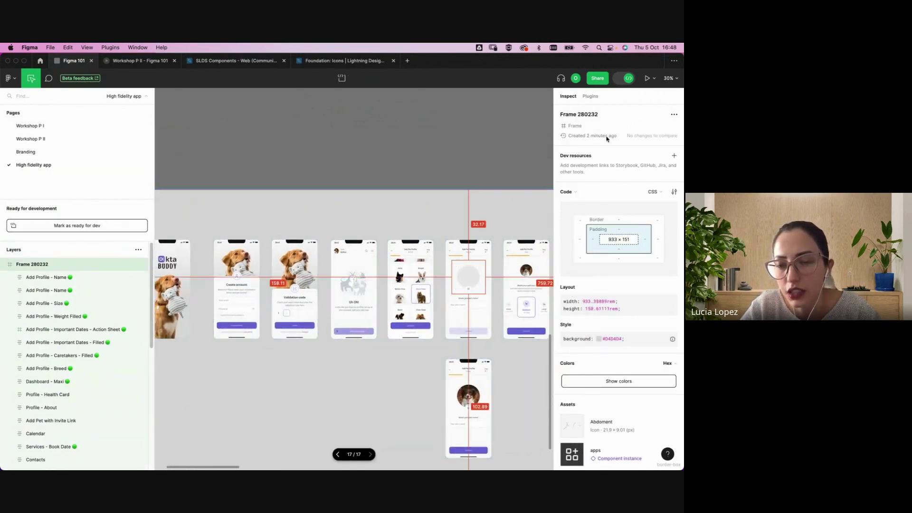
mouse_move(590, 92)
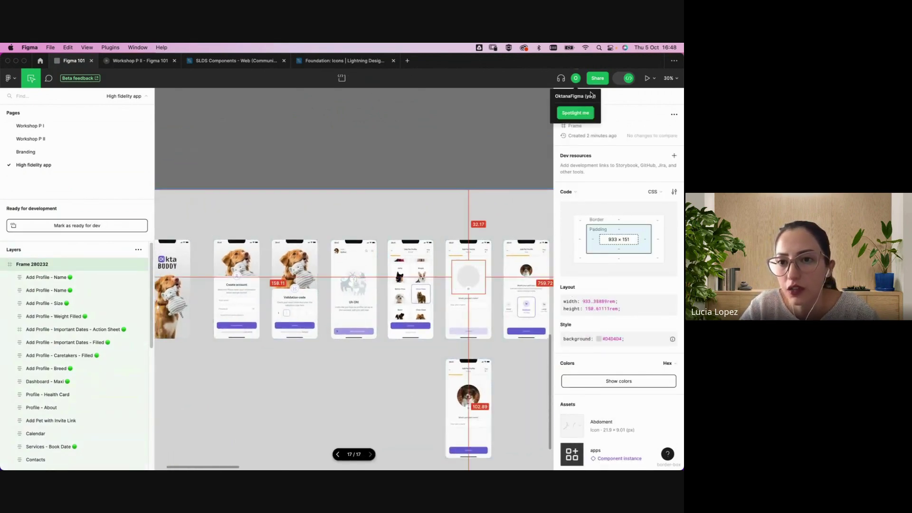
left_click(591, 97)
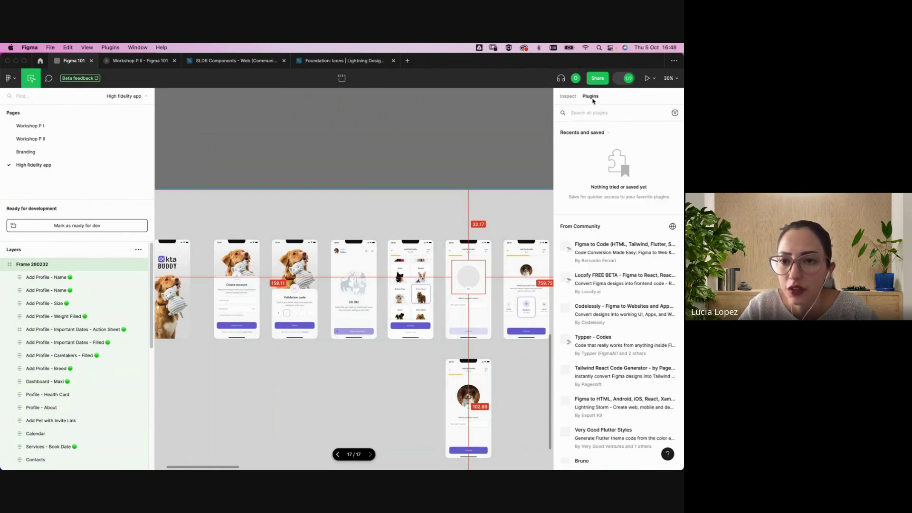
left_click(567, 95)
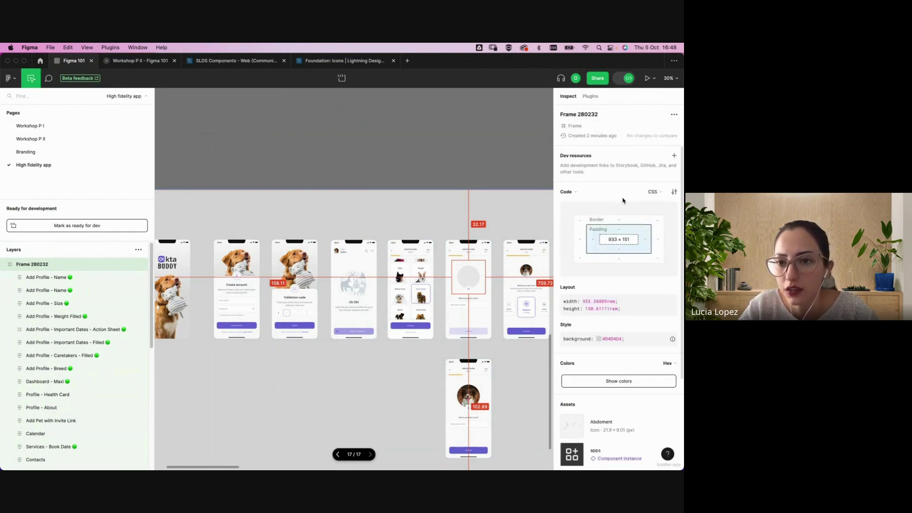
Try to open the large frame of app screens in VS Code
left_click(674, 114)
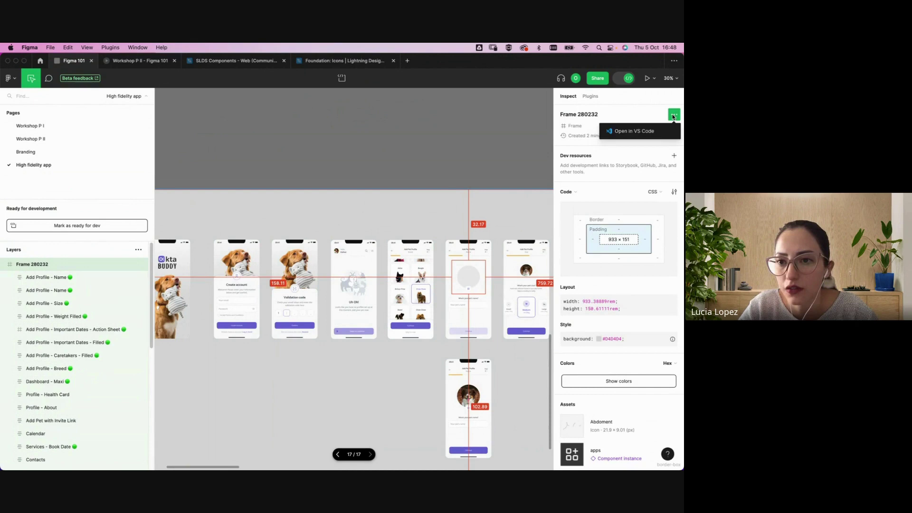
left_click(652, 136)
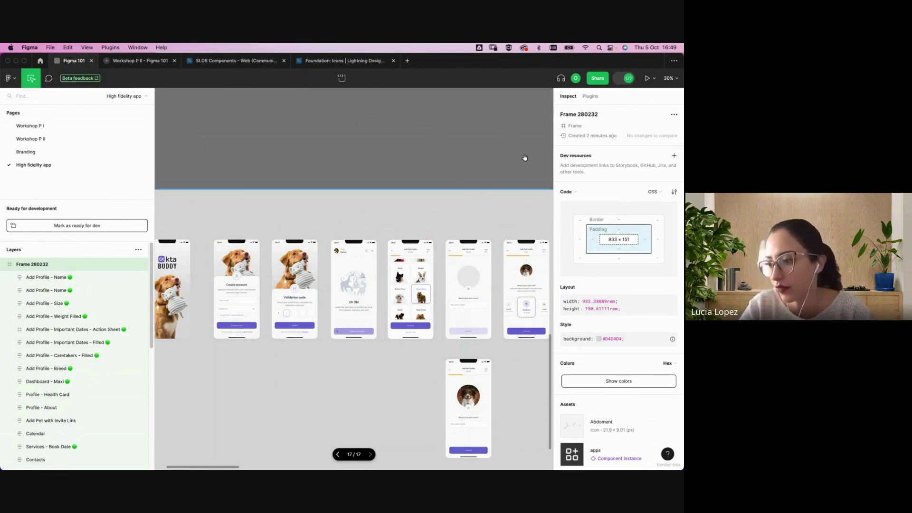
scroll(525, 158, "down", 5)
scroll(523, 156, "left", 5)
scroll(523, 157, "up", 2)
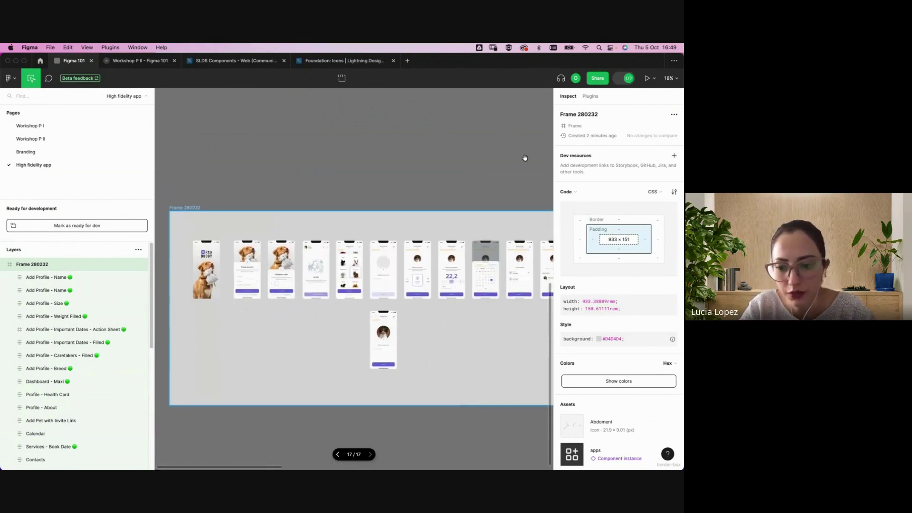
left_click(673, 116)
left_click(628, 134)
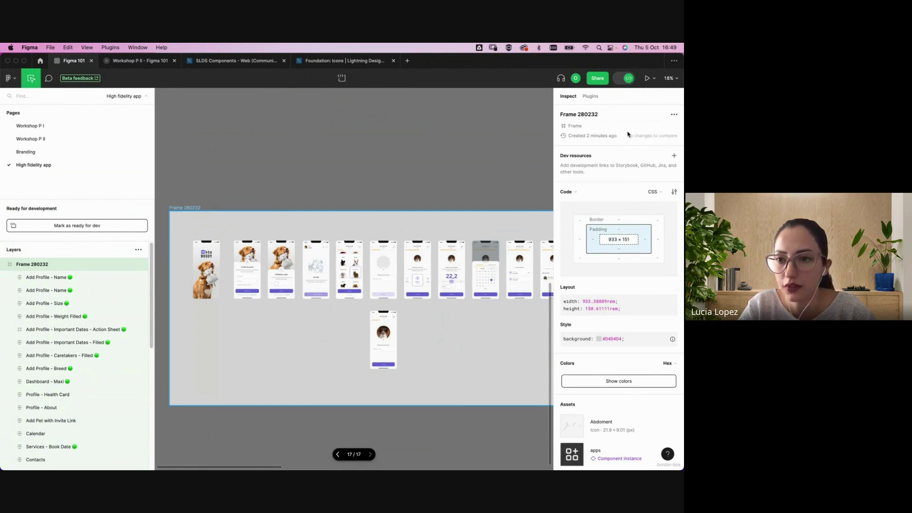
Deselect the frame and review the iOS and Android alternatives to CSS in the general code settings
left_click(237, 138)
scroll(238, 138, "down", 5)
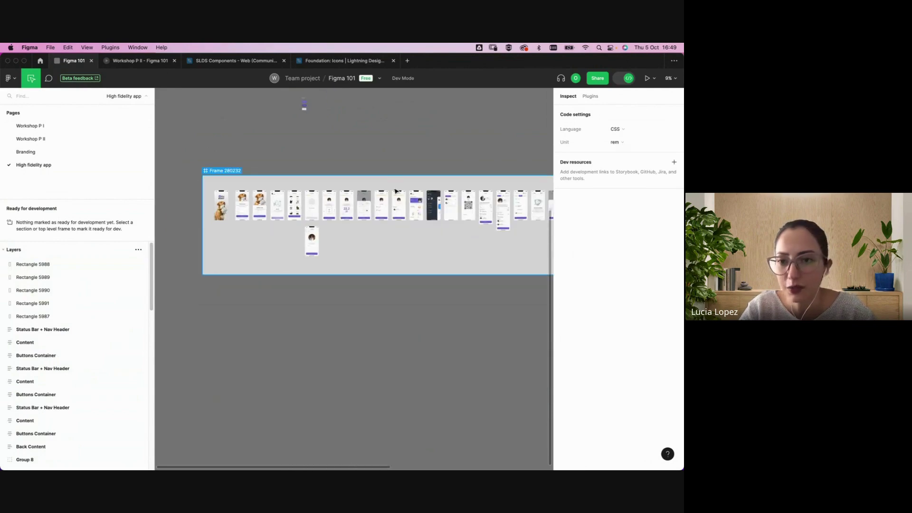
left_click(619, 130)
mouse_move(629, 157)
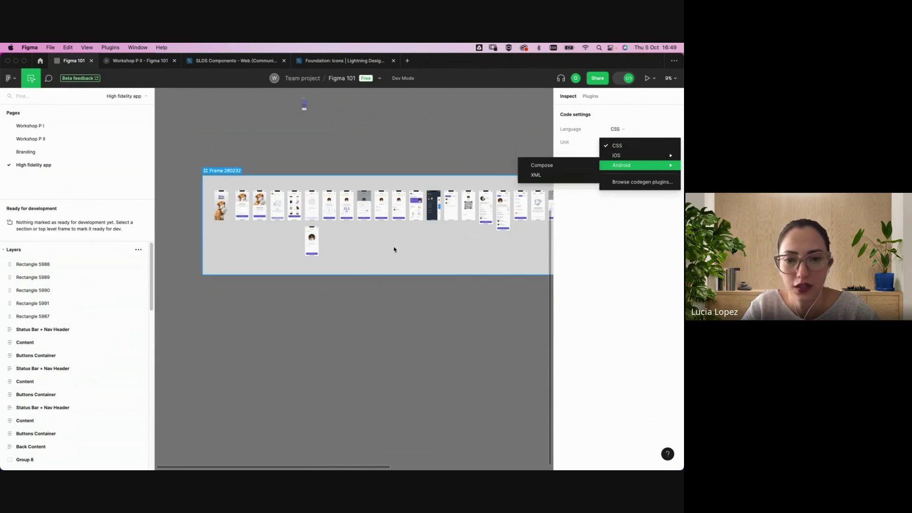
left_click(225, 212)
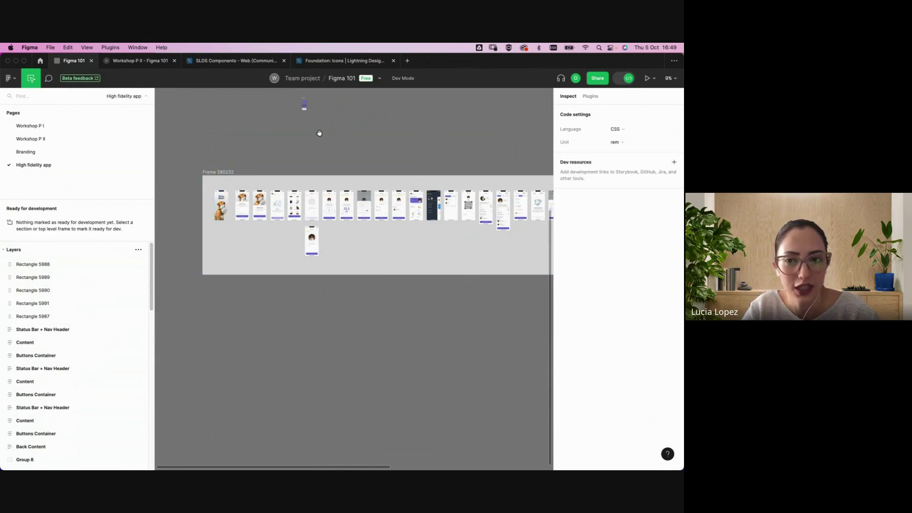
Select the large frame around the app screens, and switch Dev Mode off and back on
left_click(214, 172)
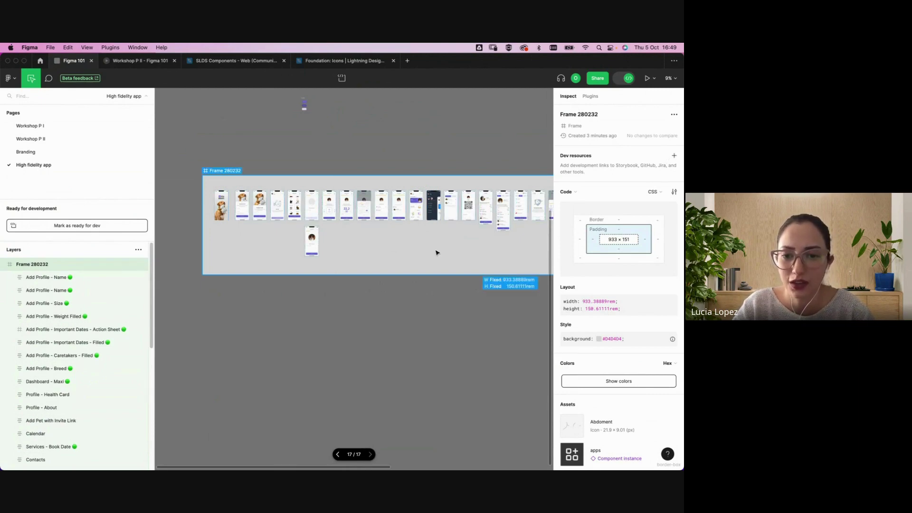
scroll(437, 252, "right", 3)
scroll(436, 253, "up", 1)
scroll(434, 249, "down", 3)
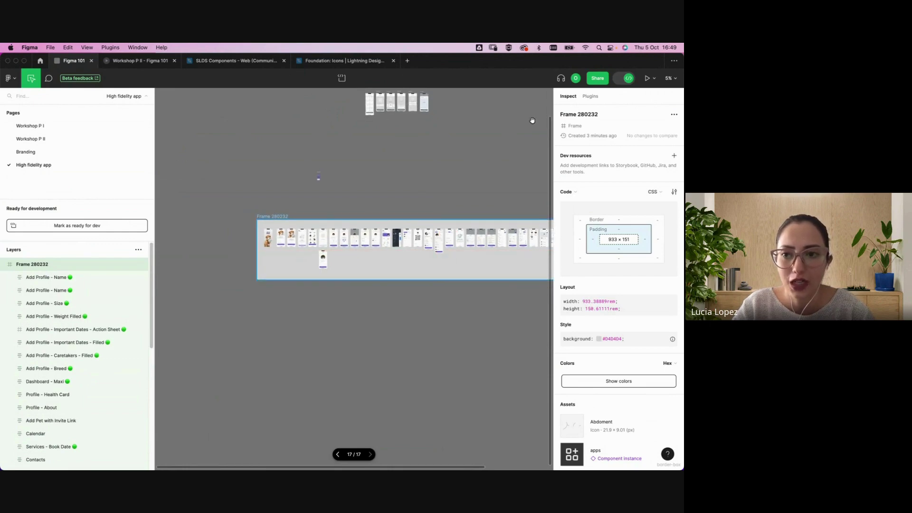
left_click(621, 79)
left_click(622, 79)
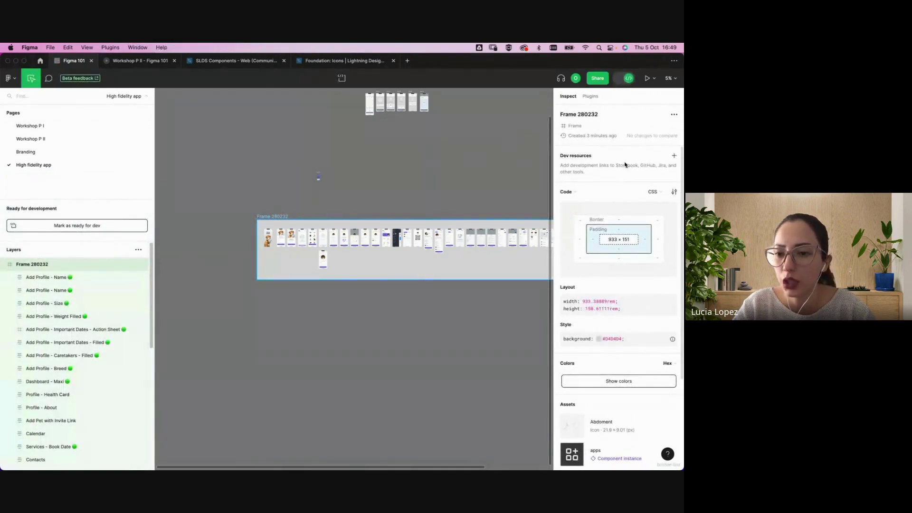
Review the code languages offered for the selected large frame, including the iOS choices SwiftUI and UIKit
scroll(625, 165, "down", 3)
scroll(625, 165, "up", 3)
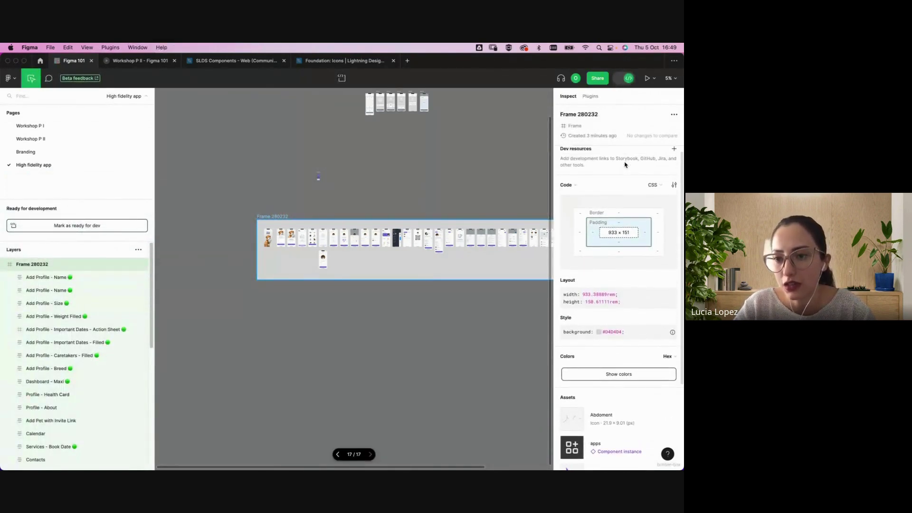
left_click(654, 185)
mouse_move(642, 216)
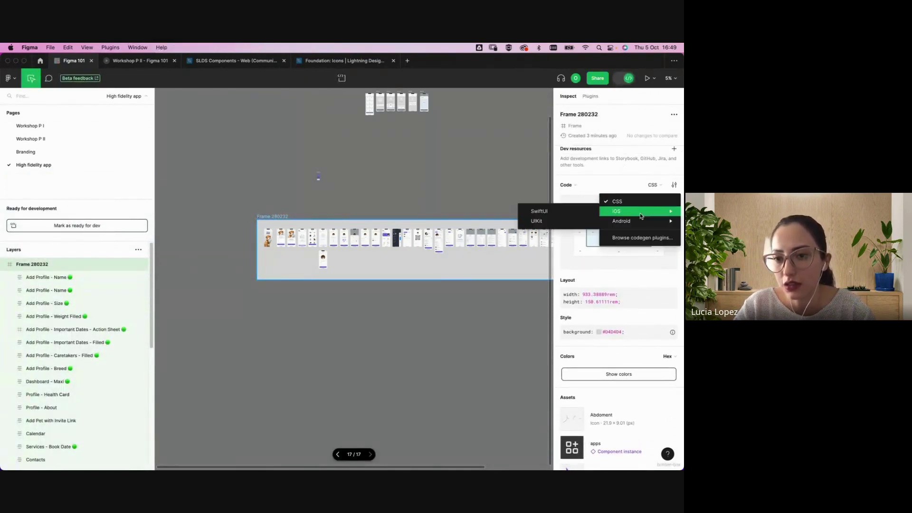
left_click(622, 171)
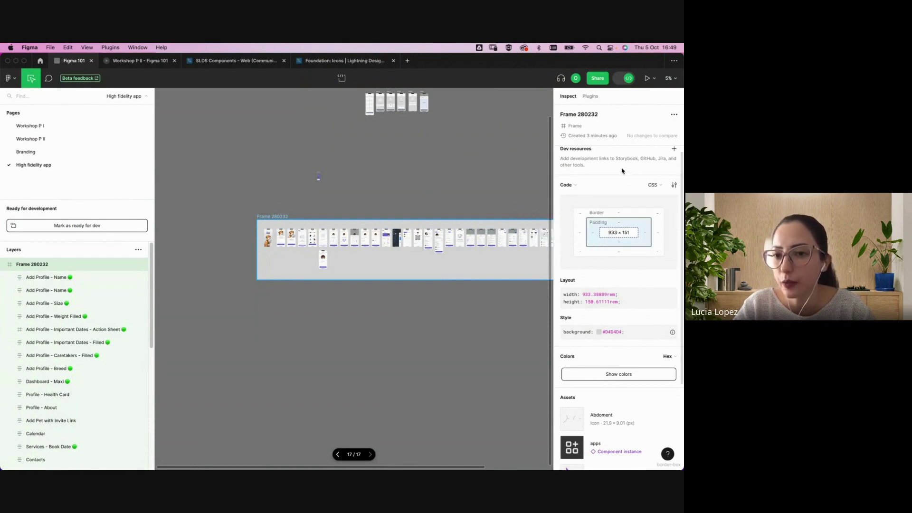
scroll(623, 171, "up", 1)
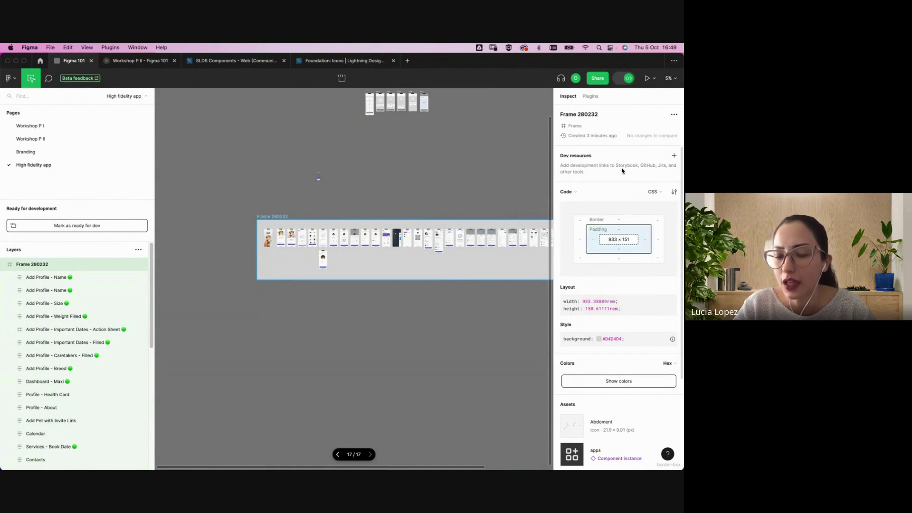
Check the large frame's VS Code option, and review its layout, colors and assets in the inspection details
left_click(676, 114)
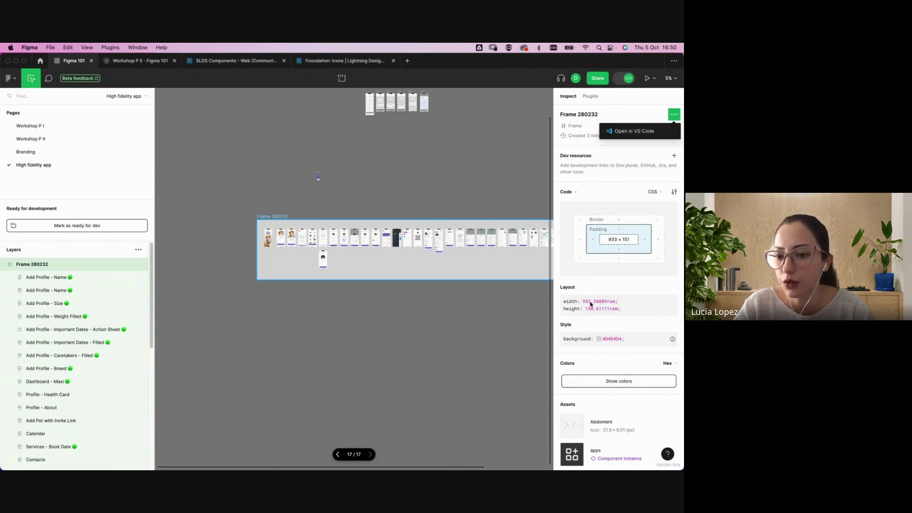
left_click(587, 369)
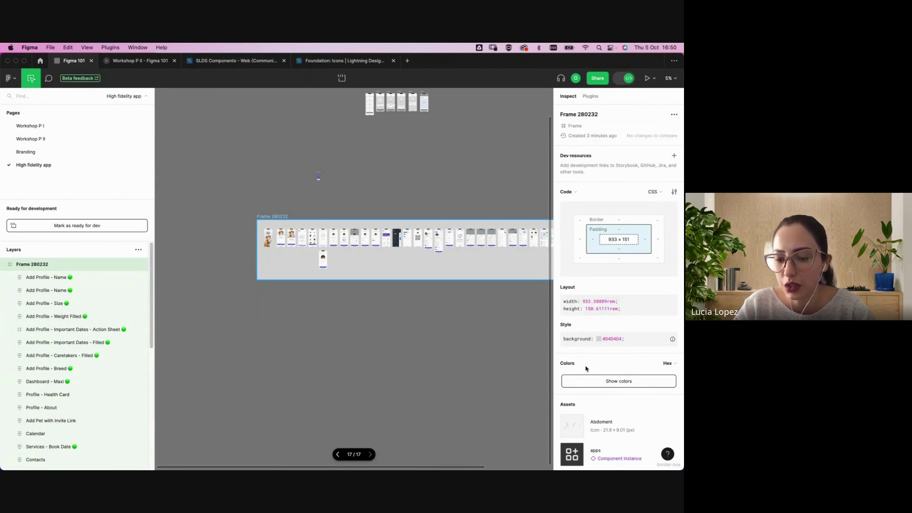
scroll(625, 372, "down", 5)
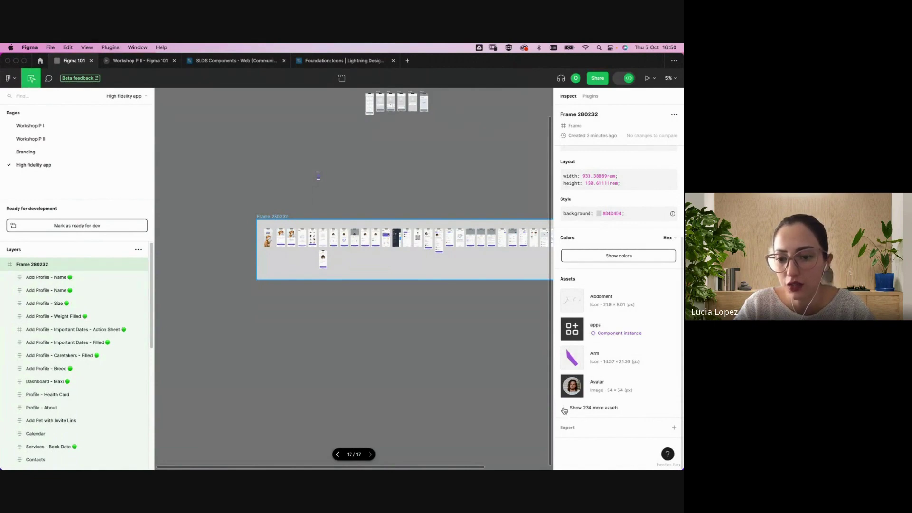
Select the avatar in the Dashboard - Maxi header to inspect its code and image asset
left_click(458, 250)
scroll(376, 355, "down", 3)
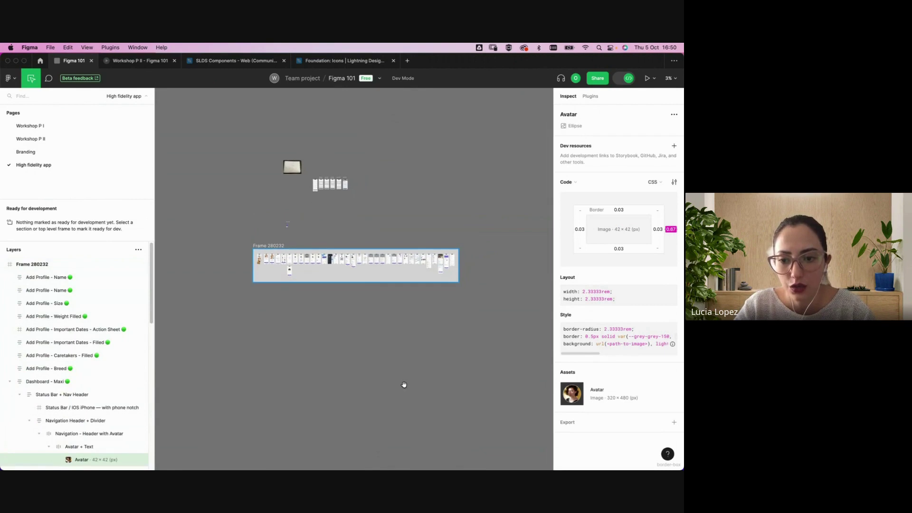
scroll(341, 274, "up", 5)
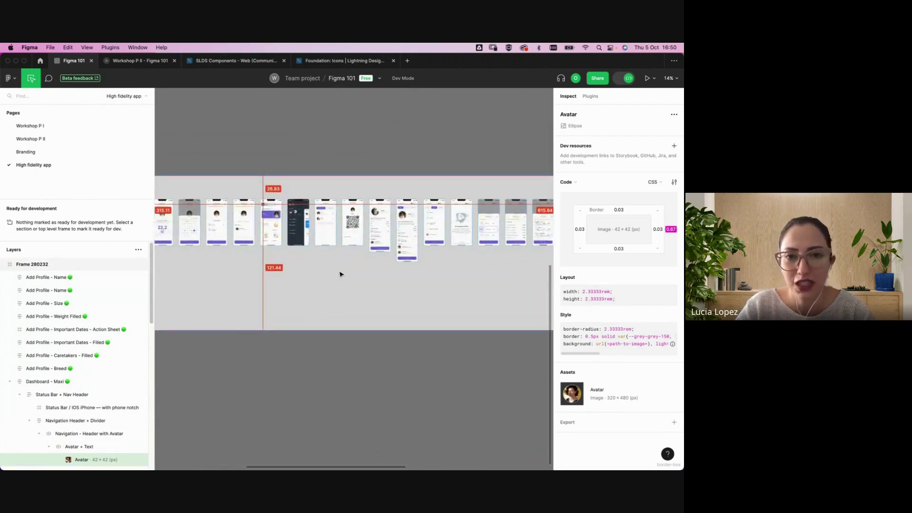